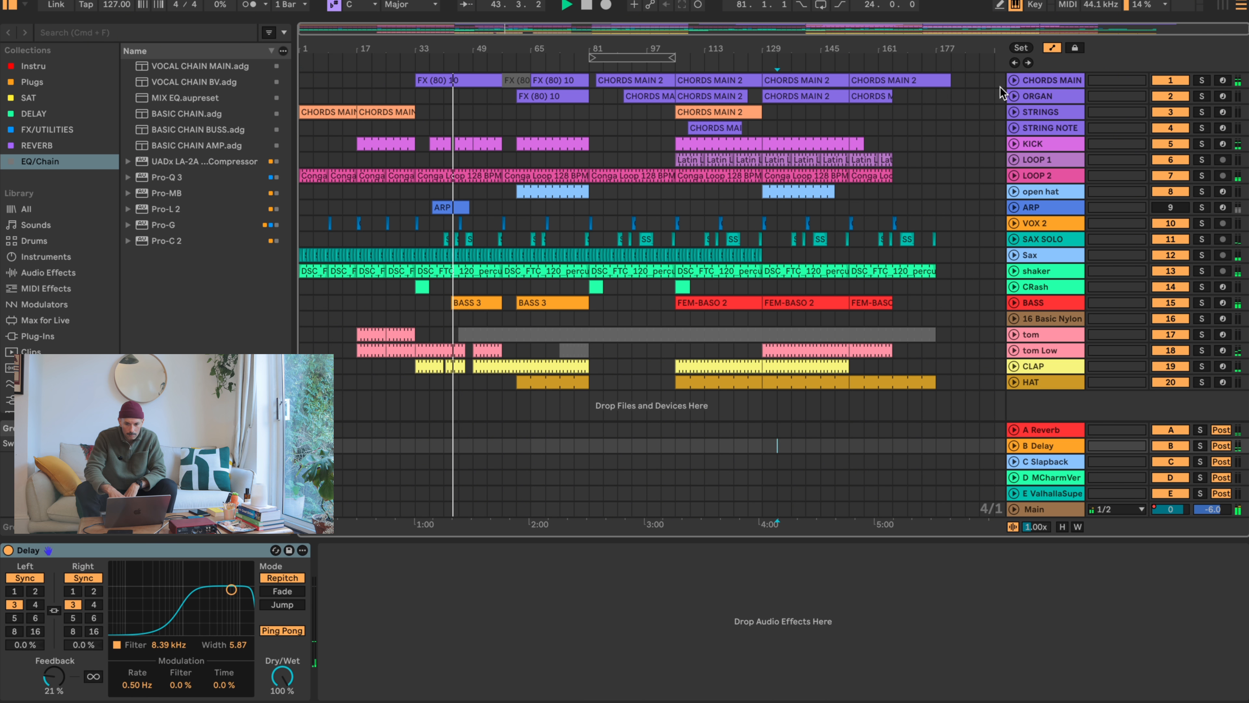
# - Select the CHORDS MAIN track and examine its device chain from the Arpeggiator through Operator to the Amp
pyautogui.click(1058, 85)
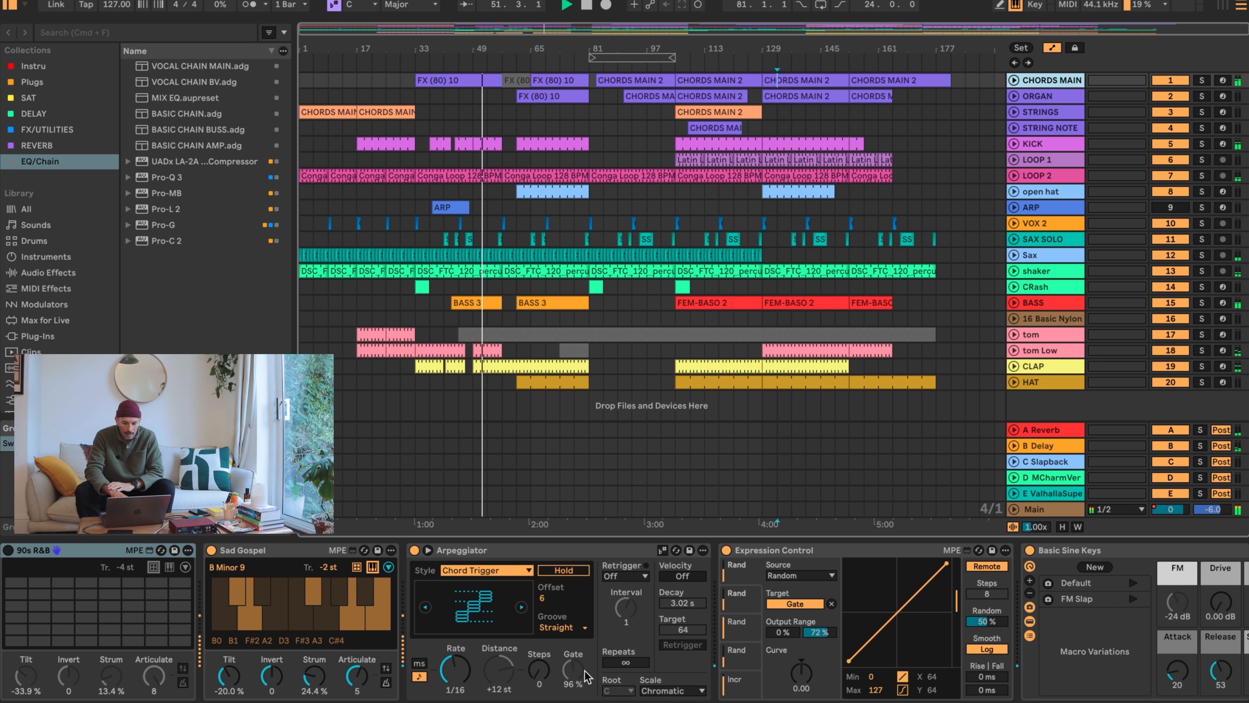
pyautogui.click(1128, 574)
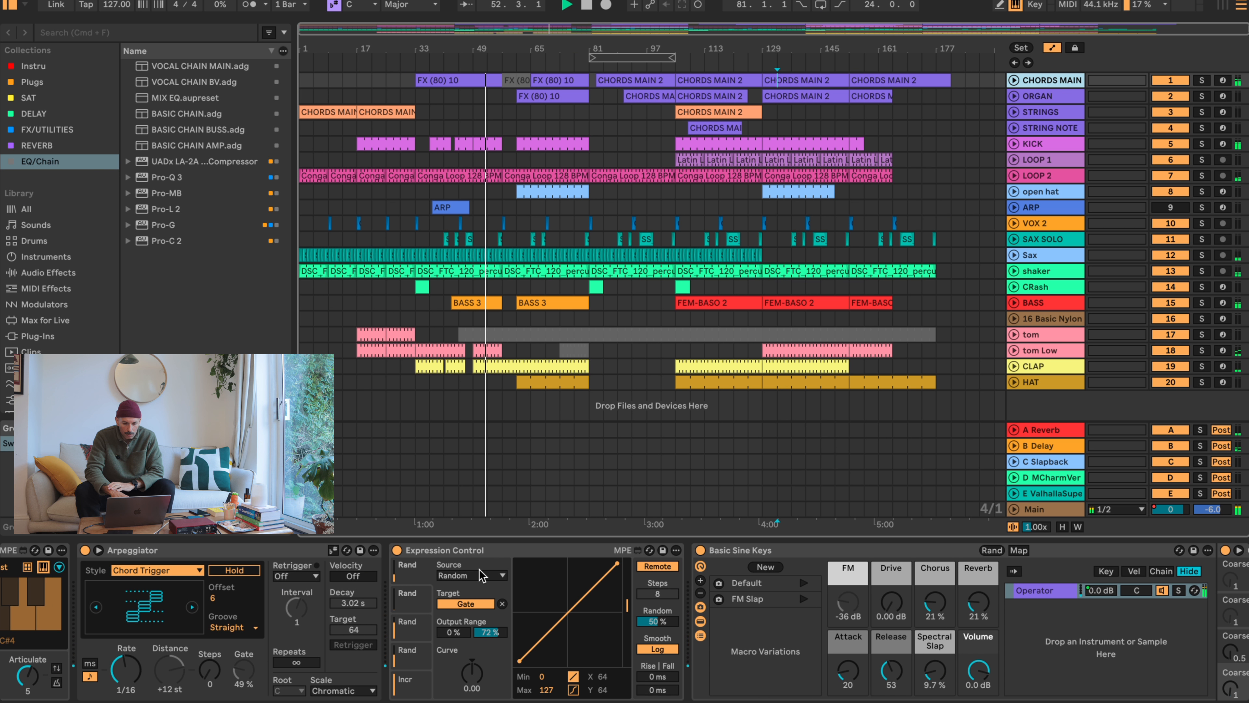
pyautogui.hscroll(10, 479, 569)
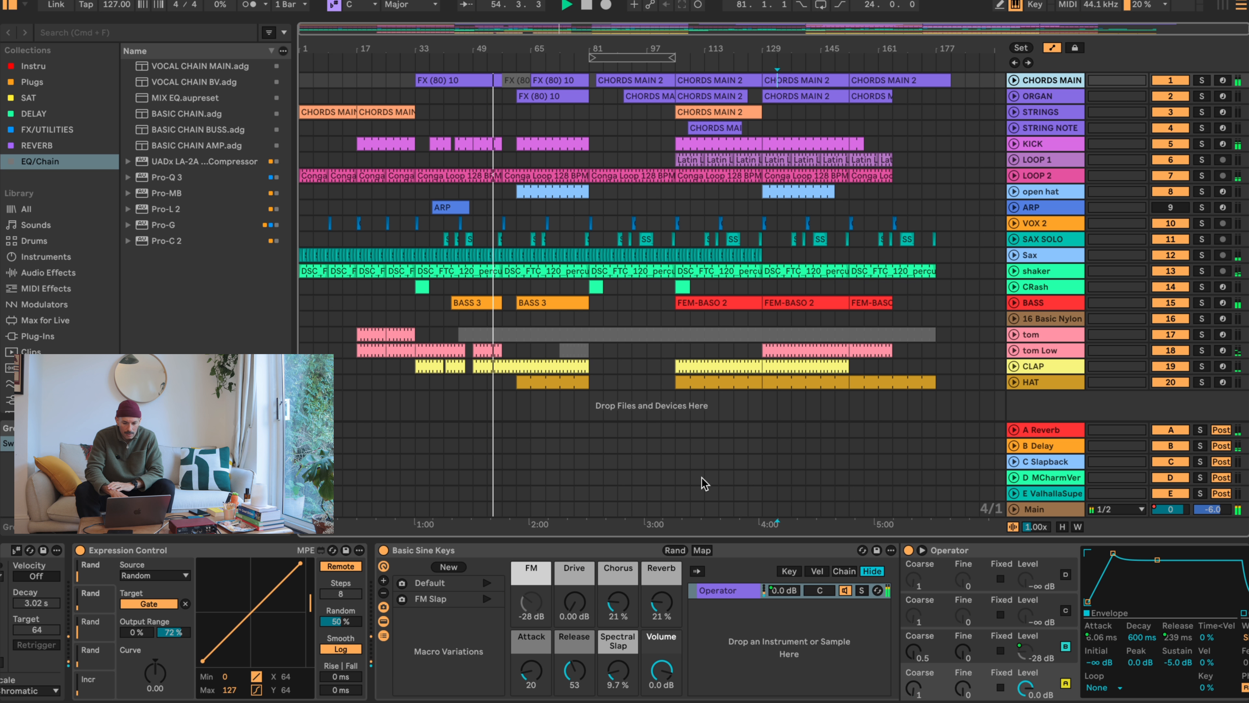
pyautogui.scroll(-1, 738, 460)
pyautogui.hscroll(10, 853, 598)
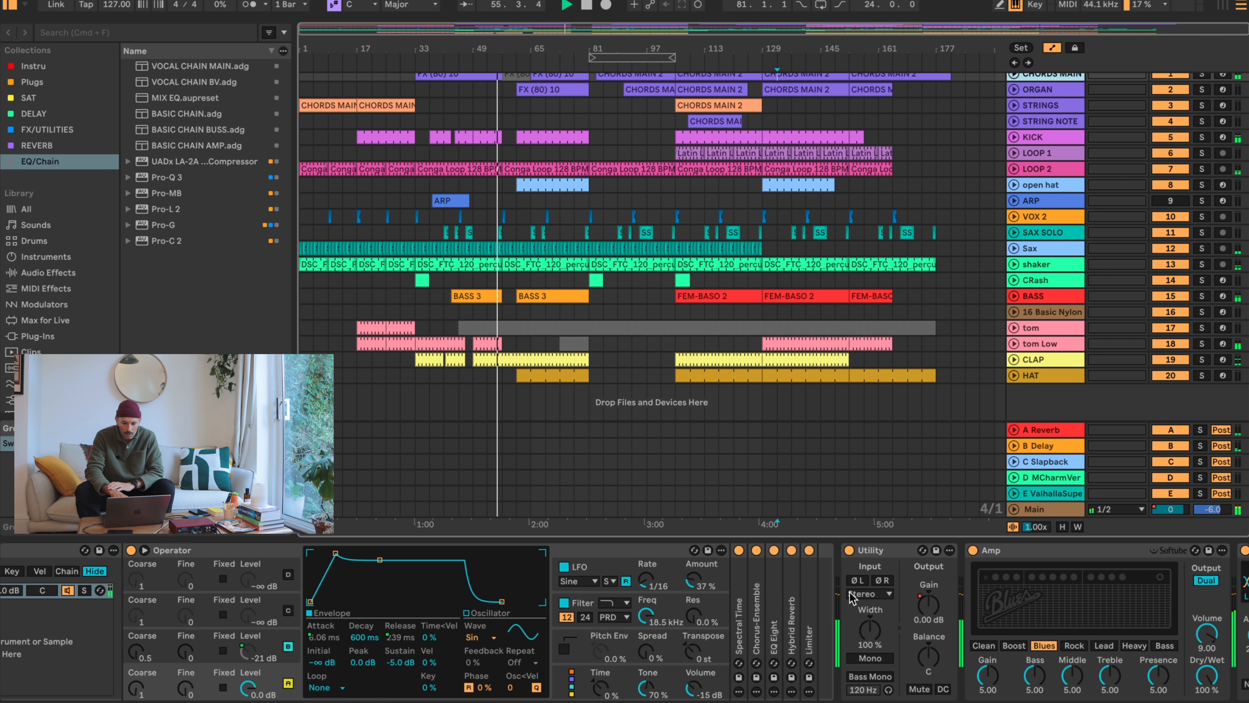
# - Inspect the RC-20 Retro Color plugin's settings on the CHORDS MAIN track and close its window
pyautogui.hscroll(15, 852, 598)
pyautogui.click(276, 550)
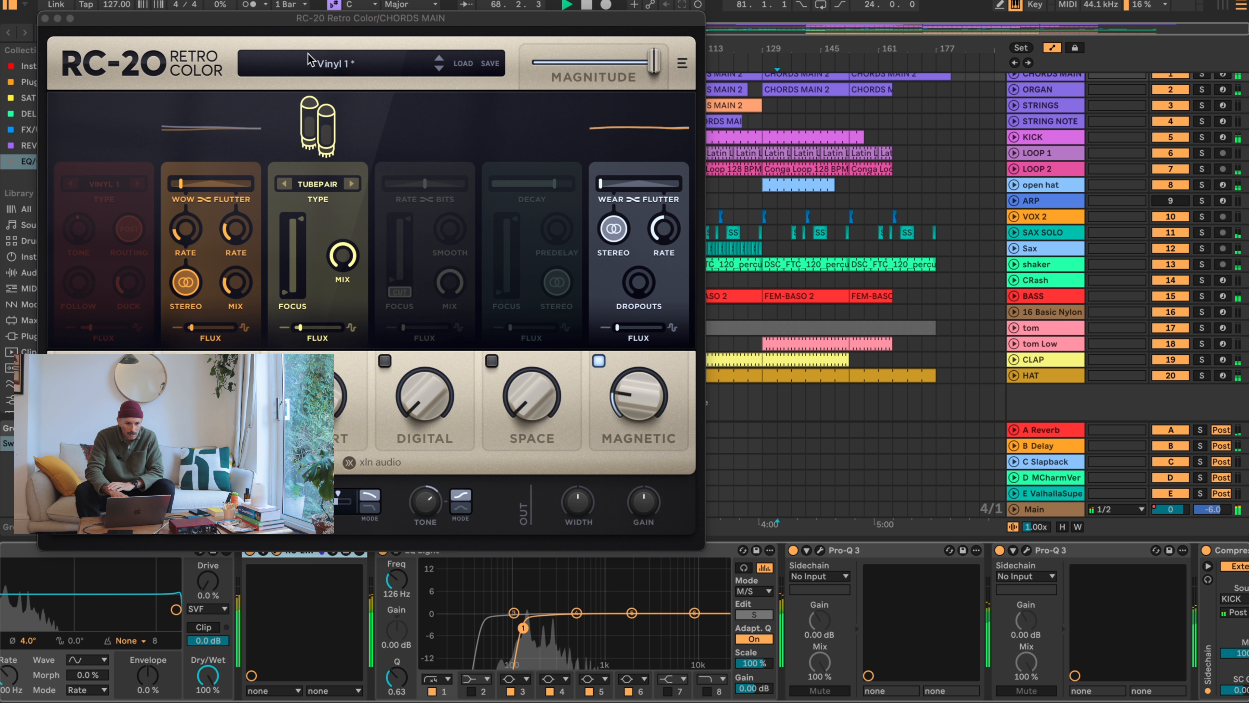
pyautogui.moveTo(281, 20); pyautogui.dragTo(254, 0)
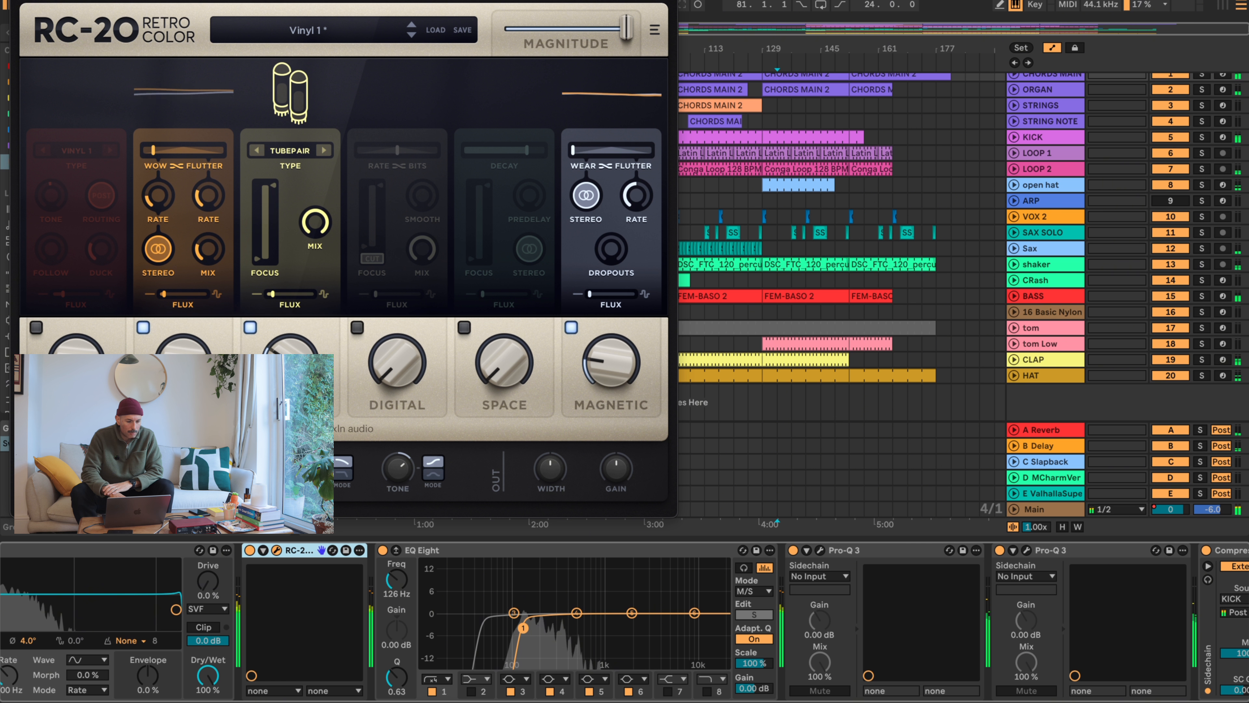
pyautogui.click(20, 1)
pyautogui.hscroll(10, 624, 628)
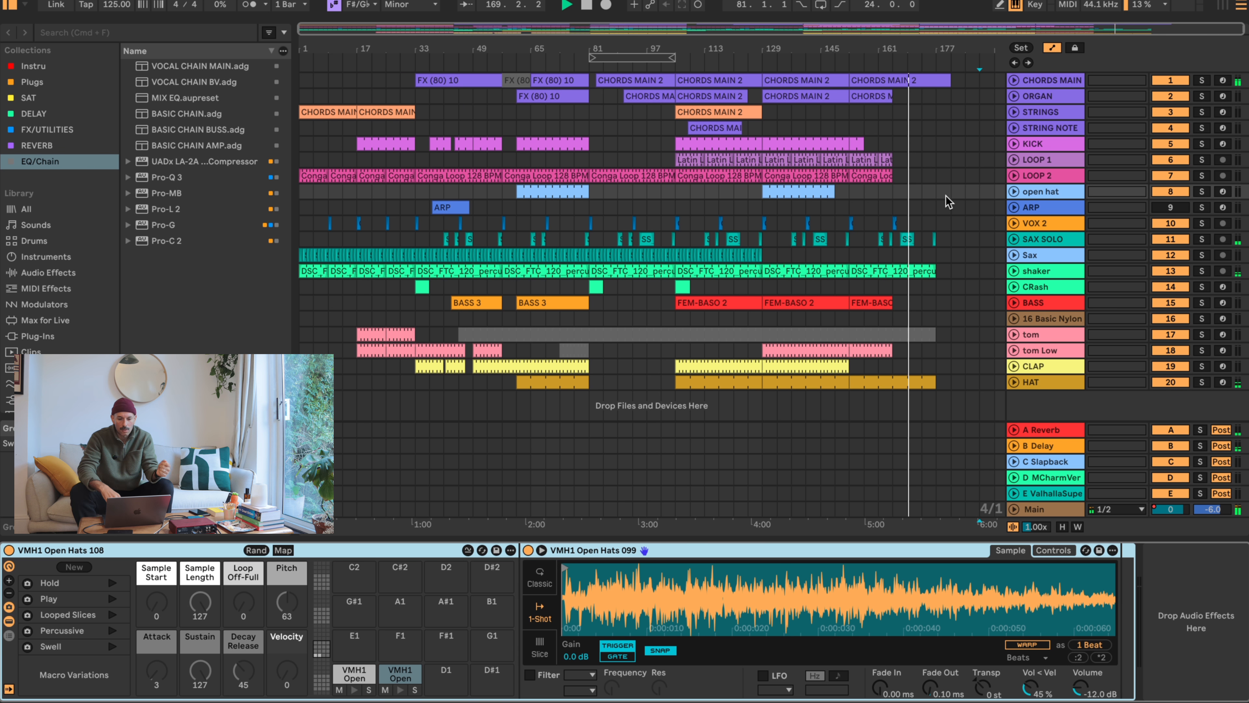
# - Display the device chain of the ARP track, followed by that of the 16 Basic Nylon track
pyautogui.click(648, 209)
pyautogui.scroll(-1, 648, 204)
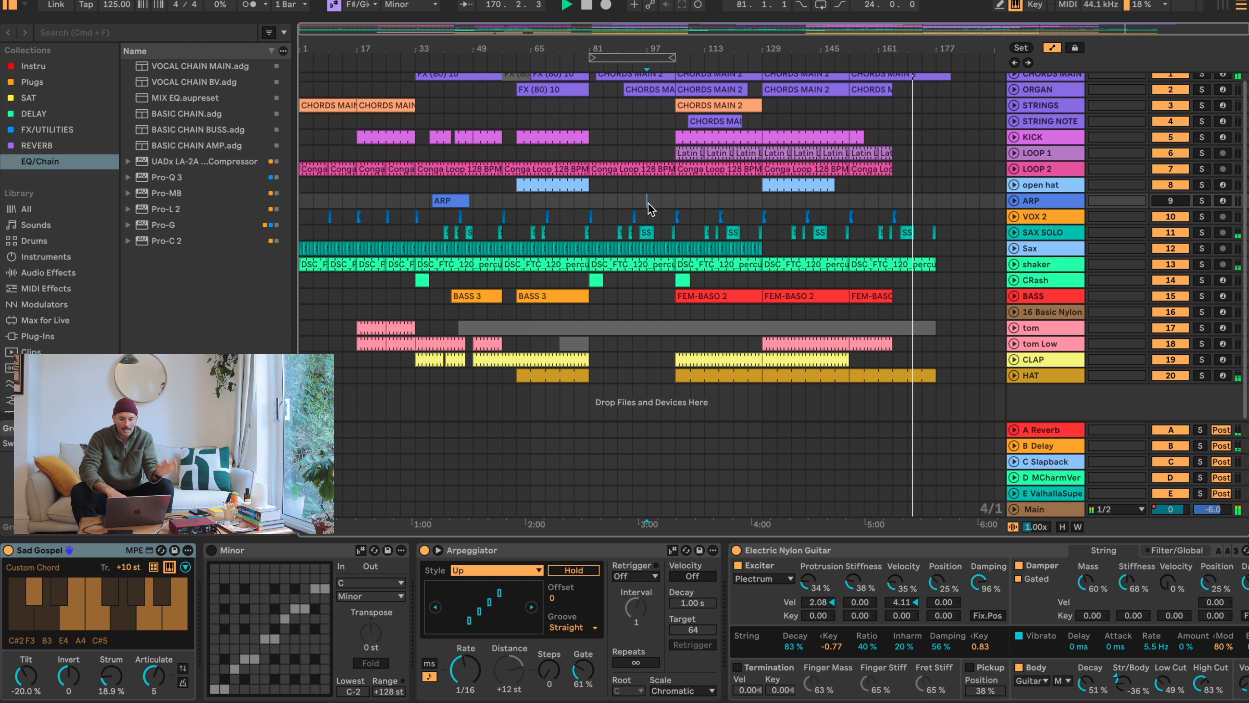
pyautogui.click(647, 318)
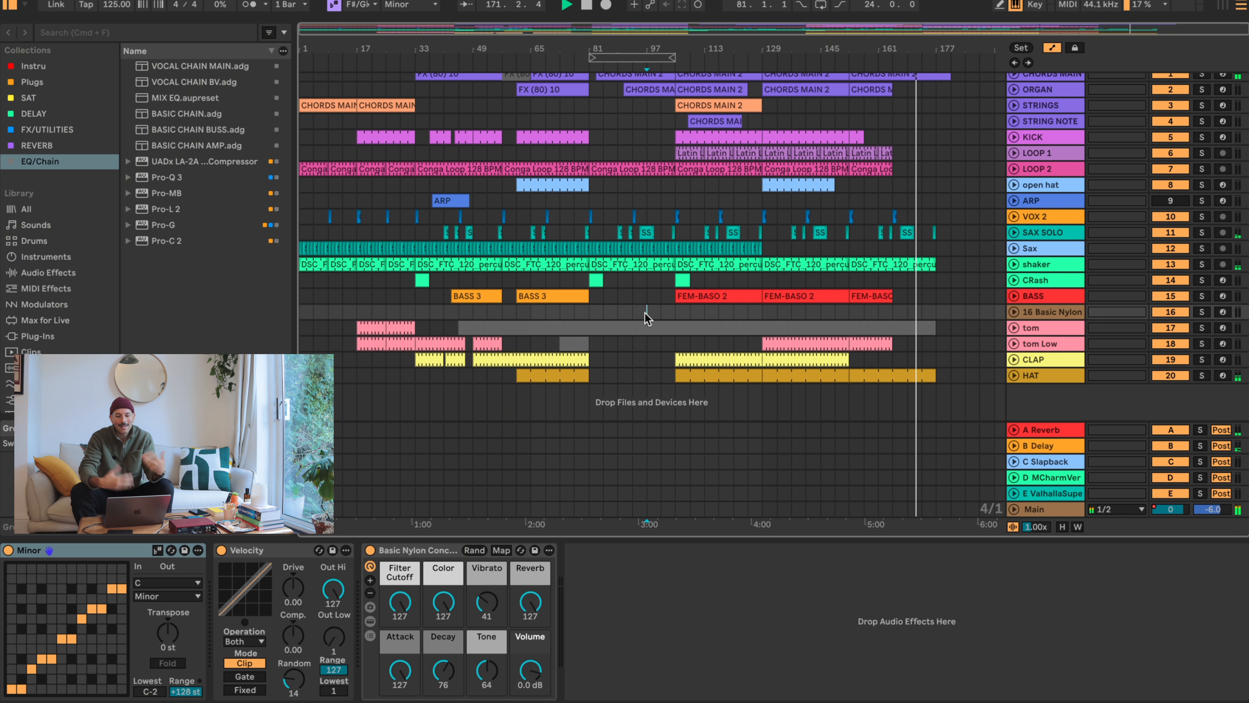
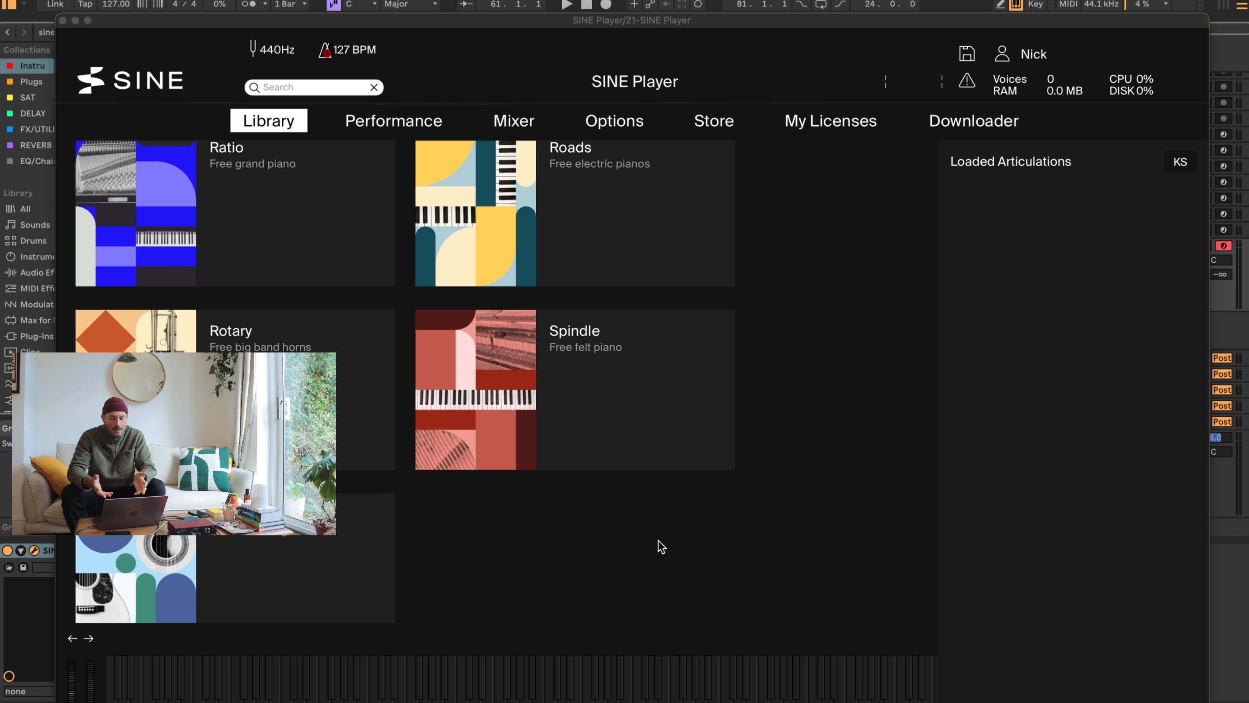
# - Browse the SINE Player's instrument collections from Berlin Free Orchestra through the SINEfactory instruments, briefly checking the Performance and Mixer pages
pyautogui.scroll(3, 662, 546)
pyautogui.scroll(10, 660, 546)
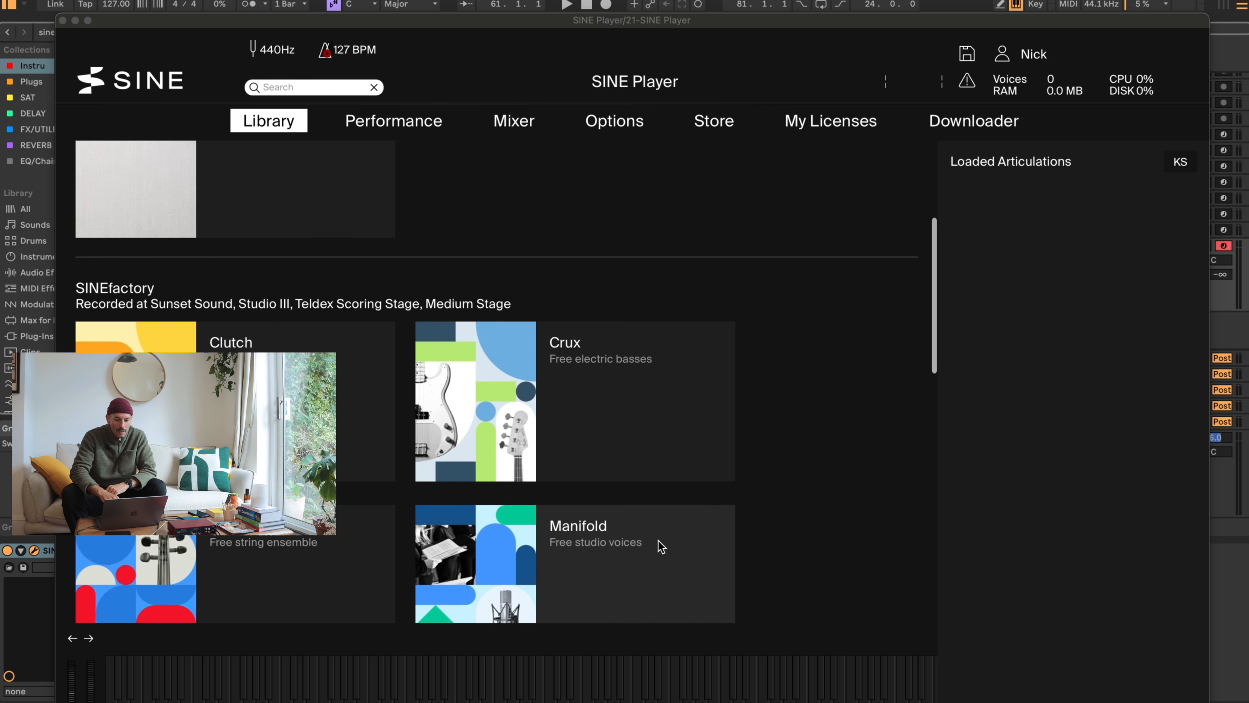
pyautogui.click(425, 122)
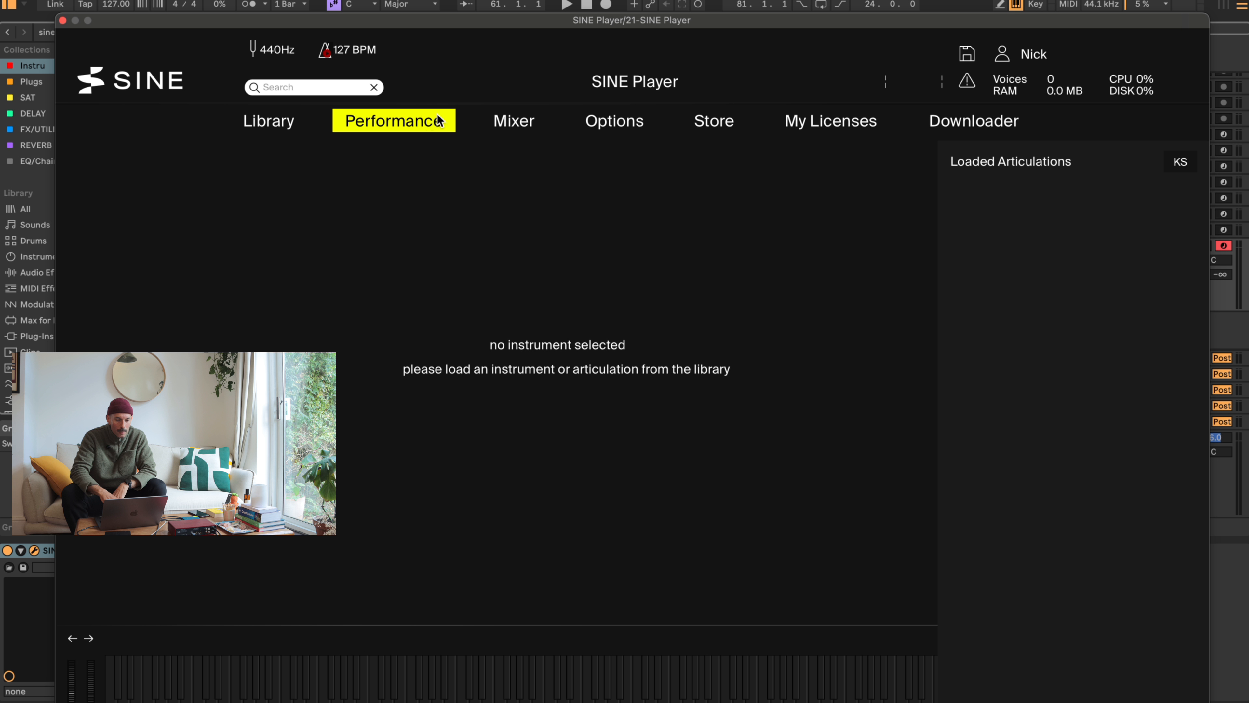
pyautogui.click(514, 121)
pyautogui.click(269, 121)
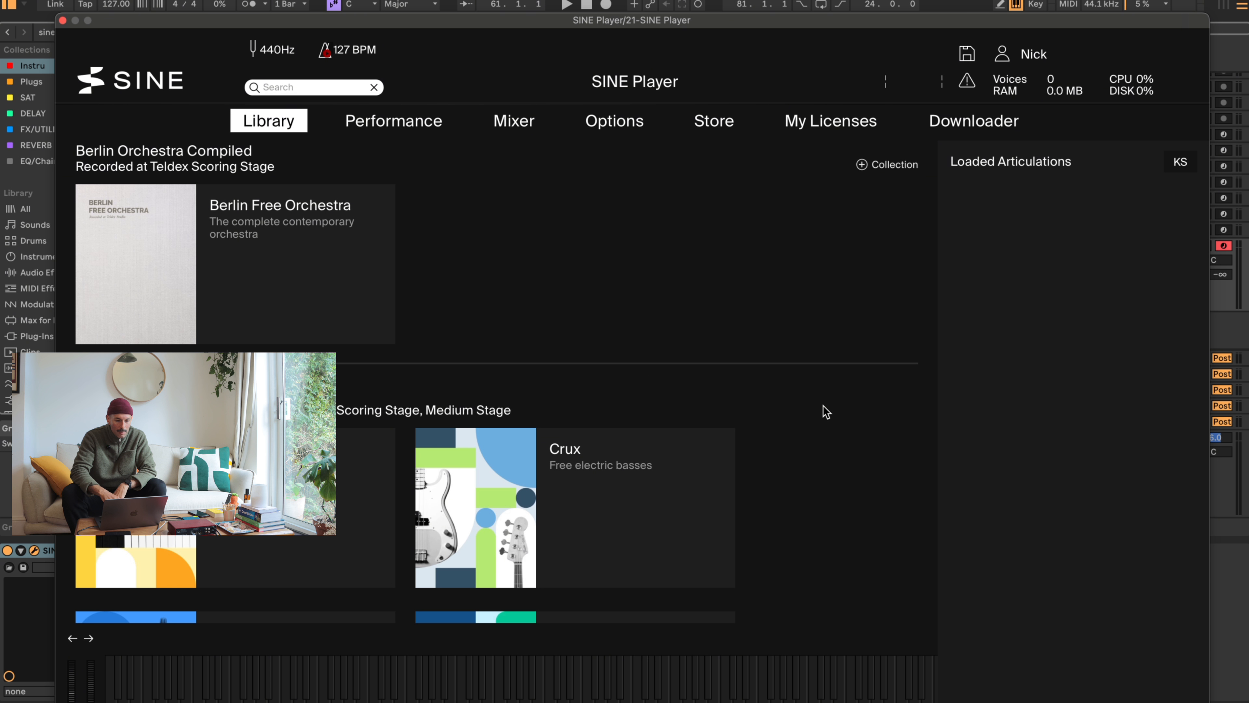
pyautogui.scroll(-3, 837, 428)
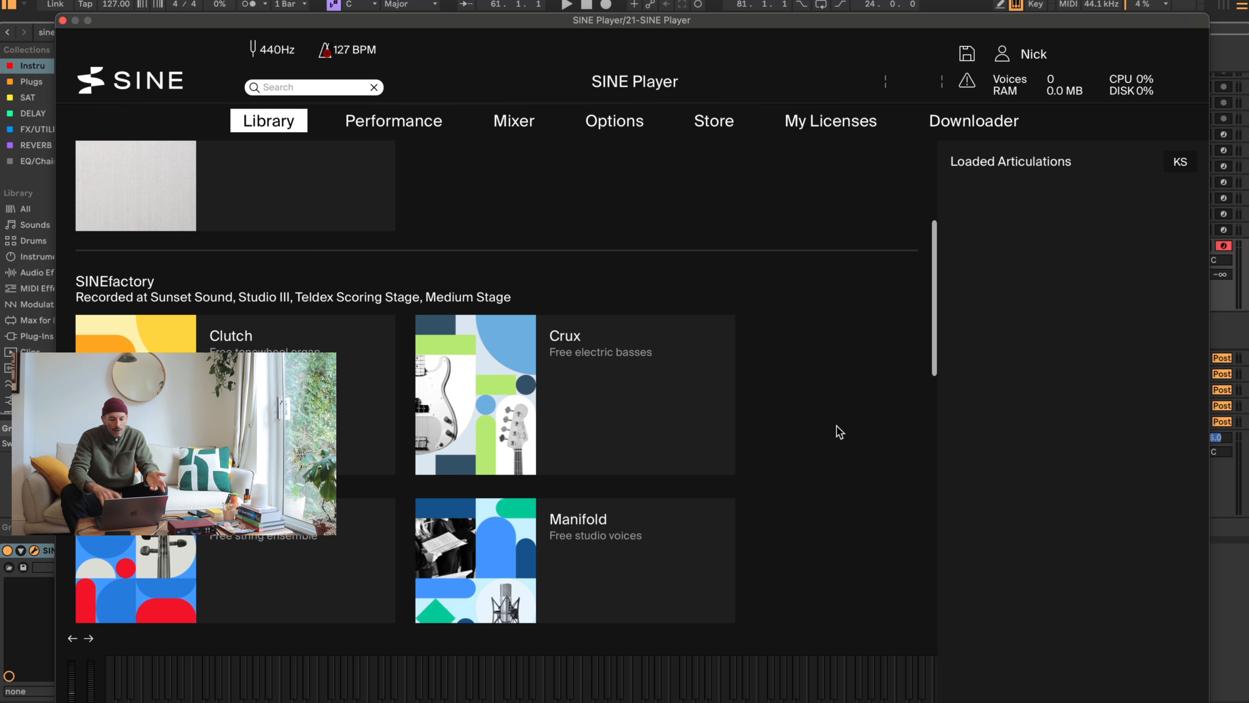
pyautogui.scroll(-10, 837, 425)
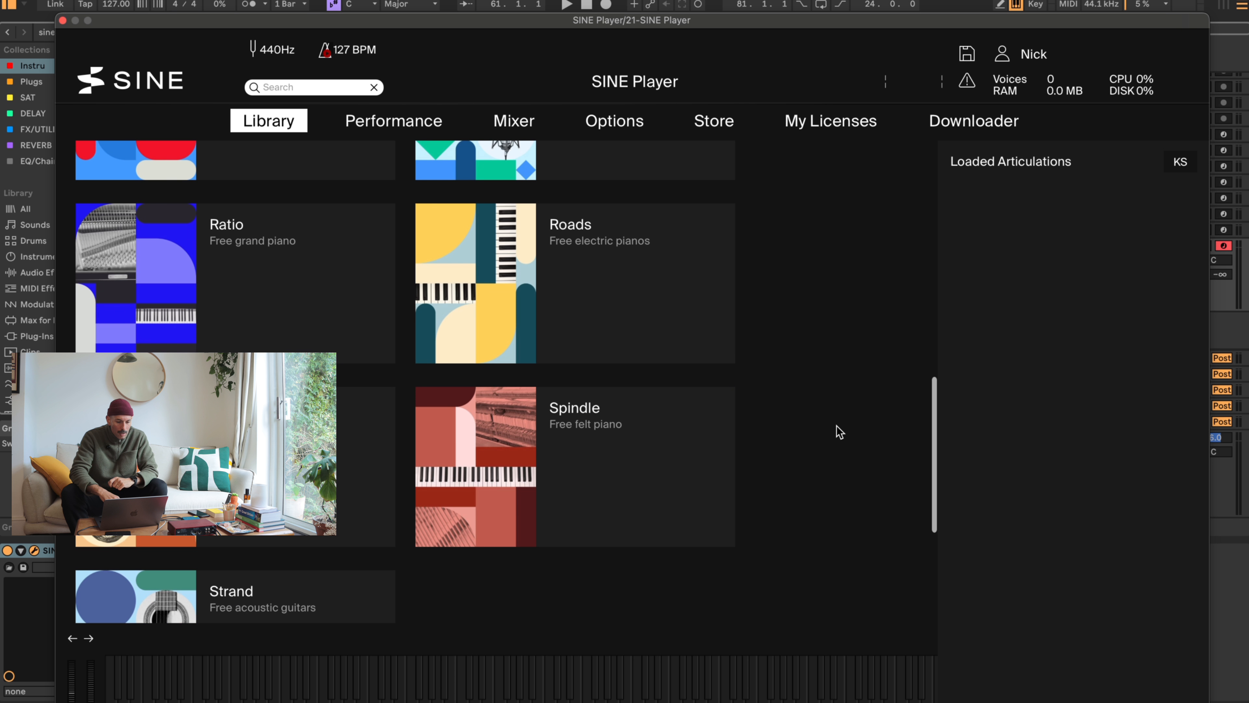
pyautogui.scroll(-3, 821, 319)
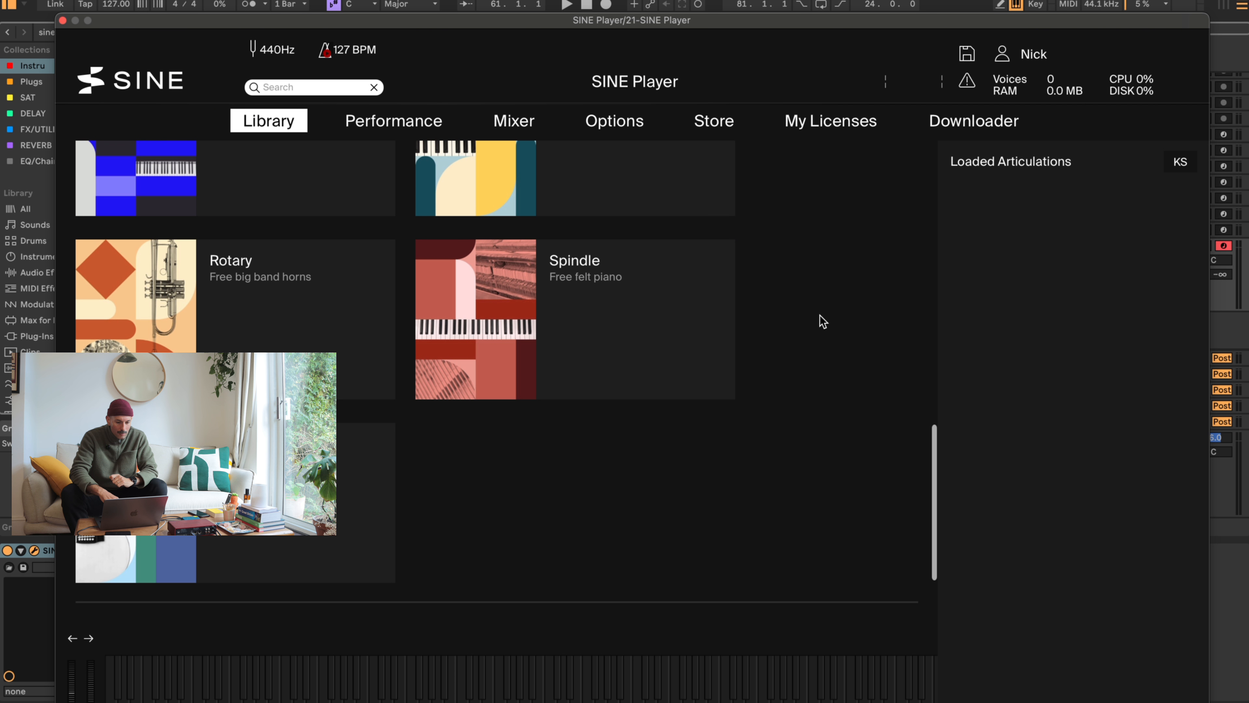
pyautogui.scroll(7, 823, 321)
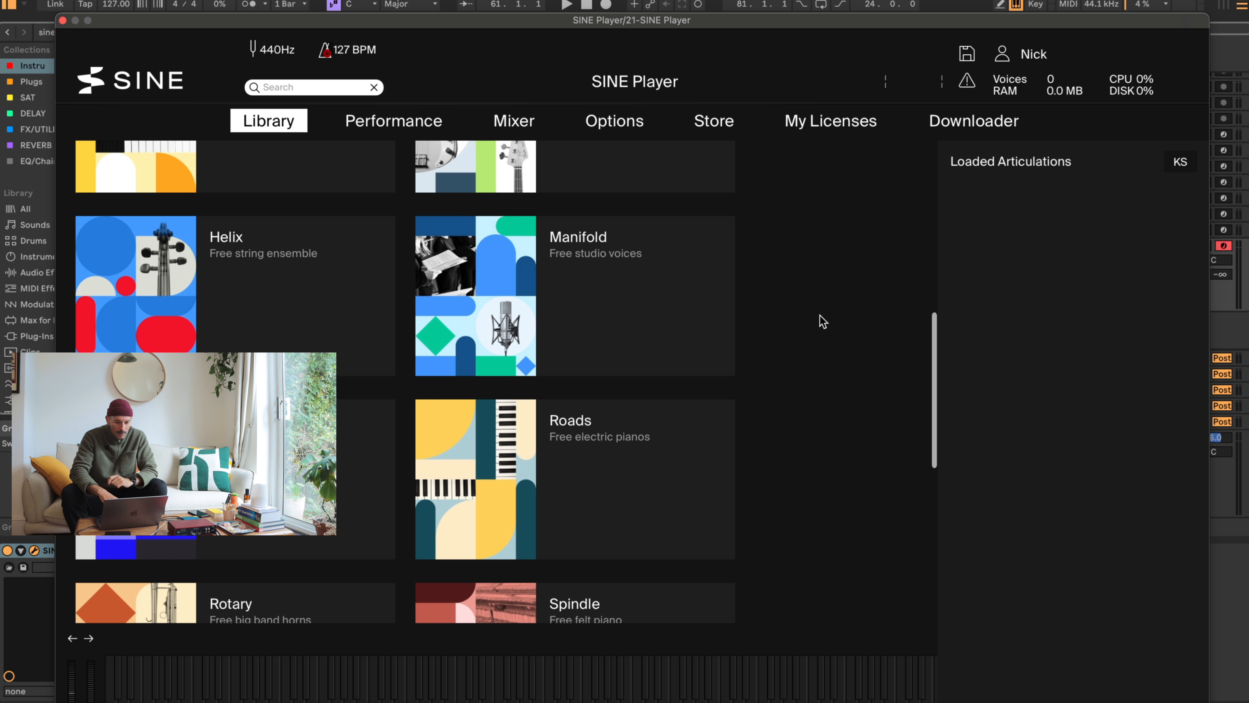
pyautogui.scroll(5, 823, 320)
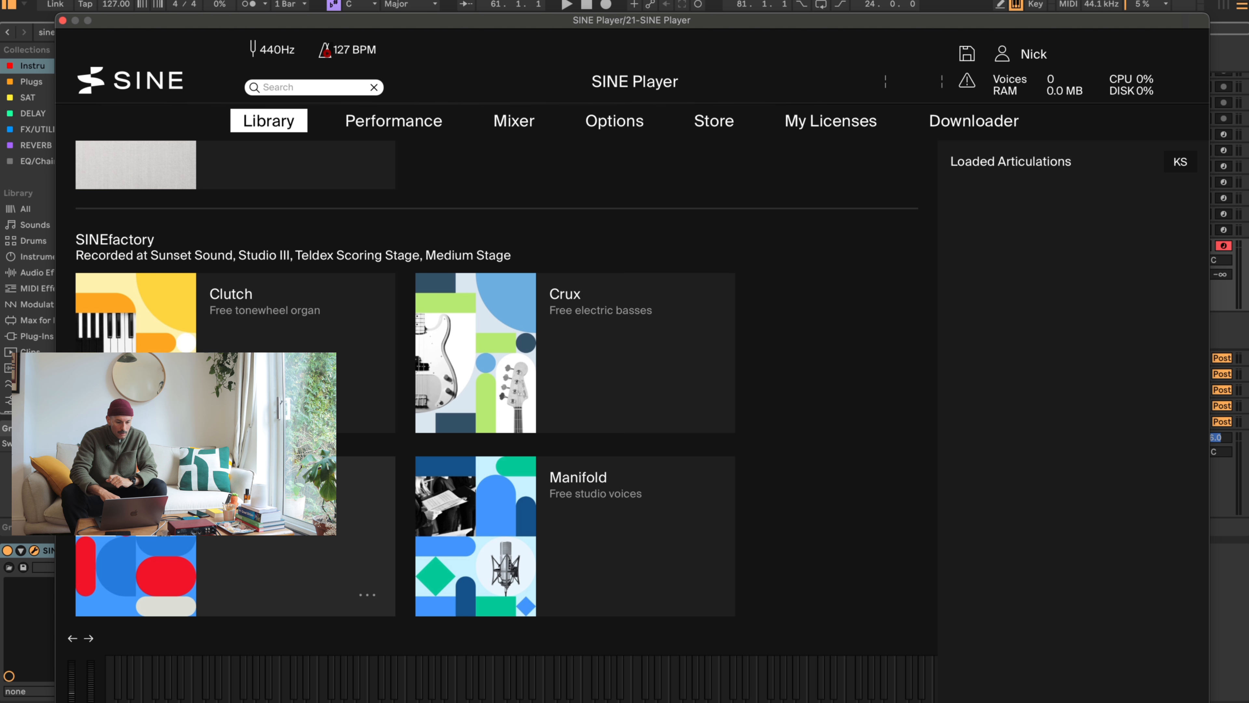
pyautogui.scroll(3, 333, 376)
# - Load the Marimba from the Percussion group of Berlin Free Orchestra and close the SINE Player window
pyautogui.click(310, 206)
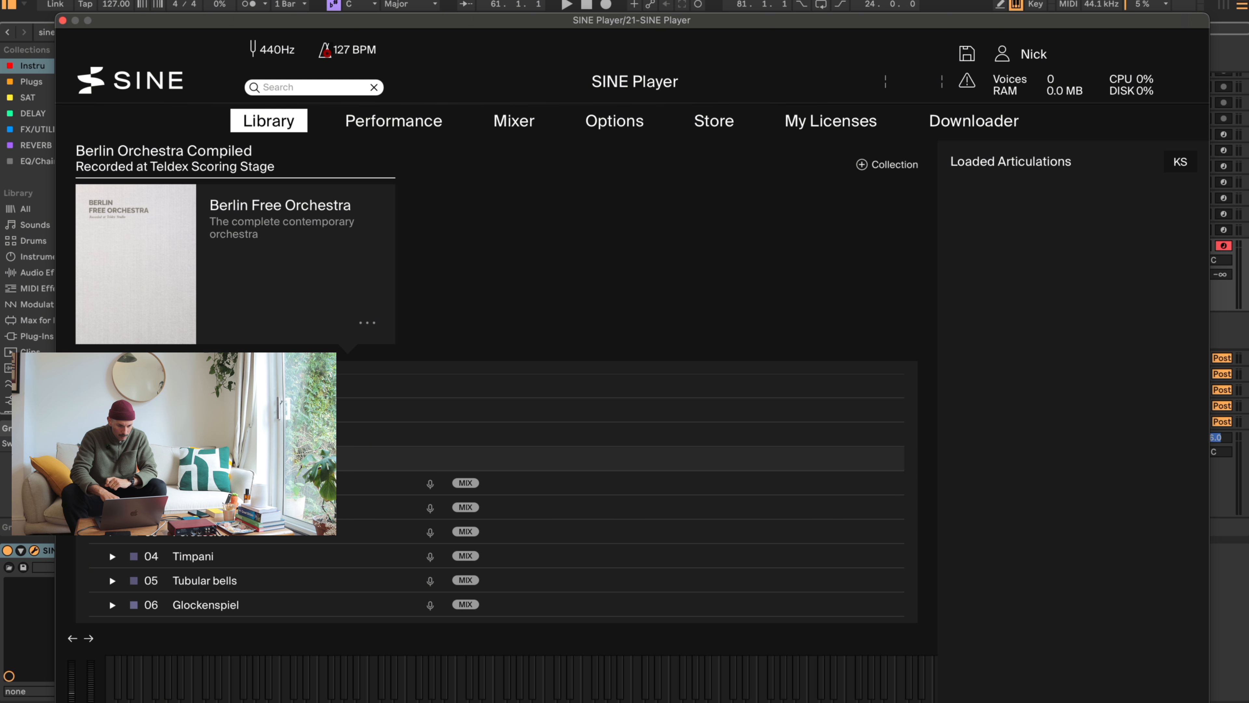
pyautogui.scroll(-3, 110, 546)
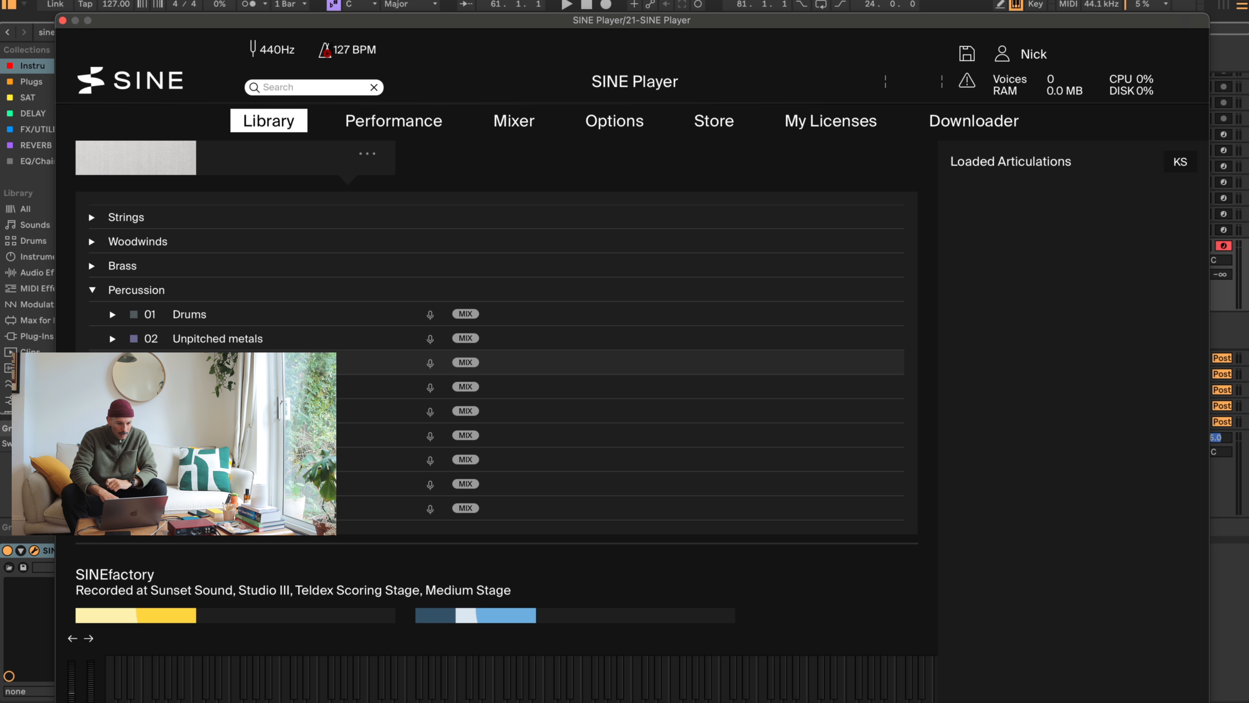
pyautogui.click(92, 241)
pyautogui.scroll(-2, 349, 315)
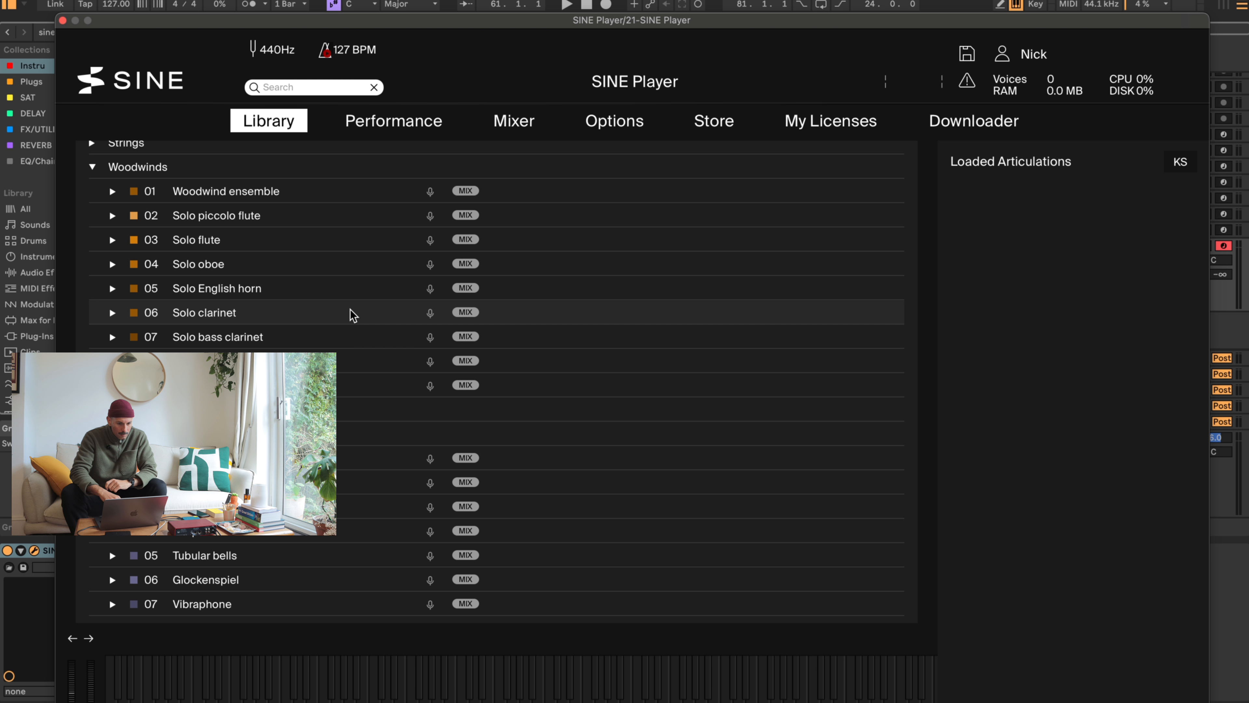
pyautogui.scroll(-3, 353, 315)
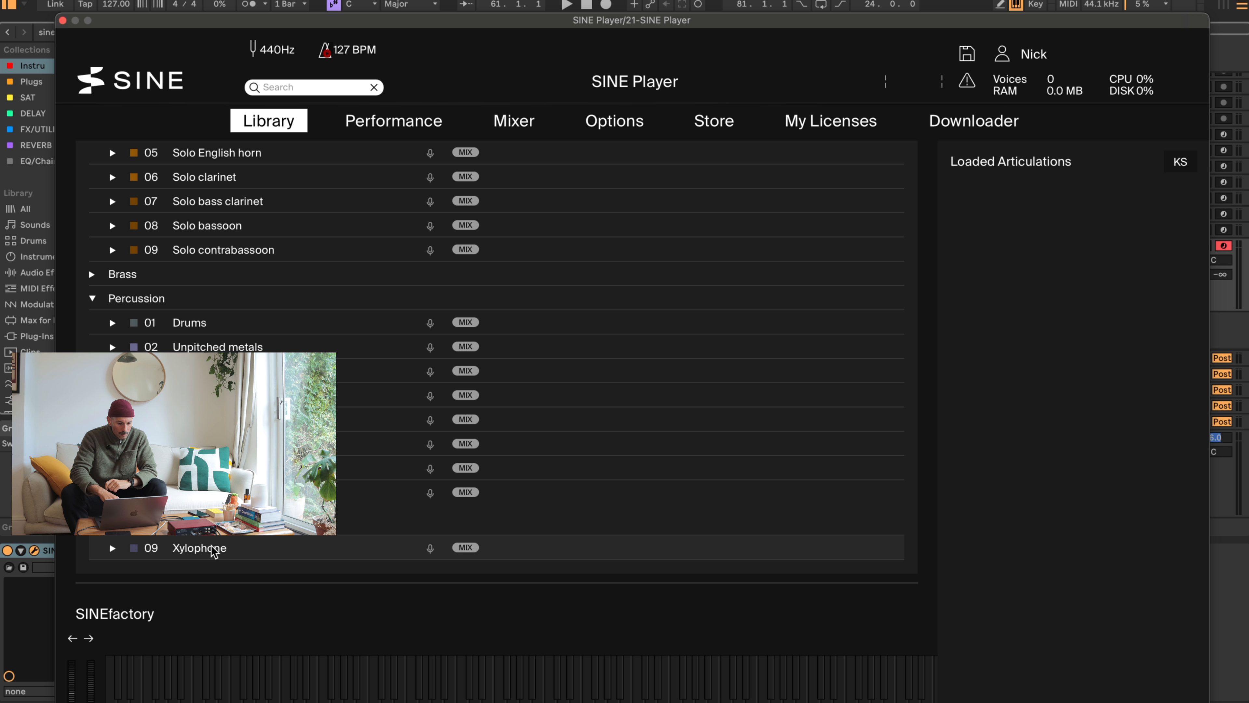
pyautogui.doubleClick(190, 492)
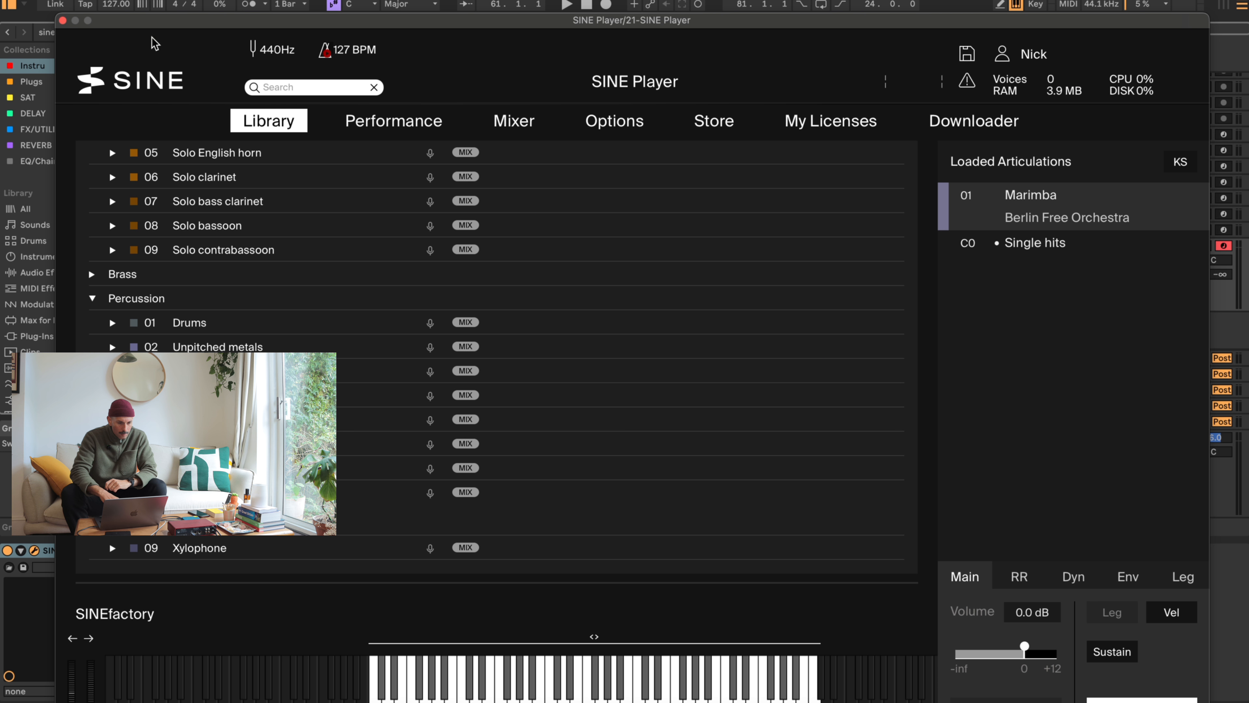
pyautogui.click(63, 20)
# - Rename the SINE Player track as Lead
pyautogui.click(559, 293)
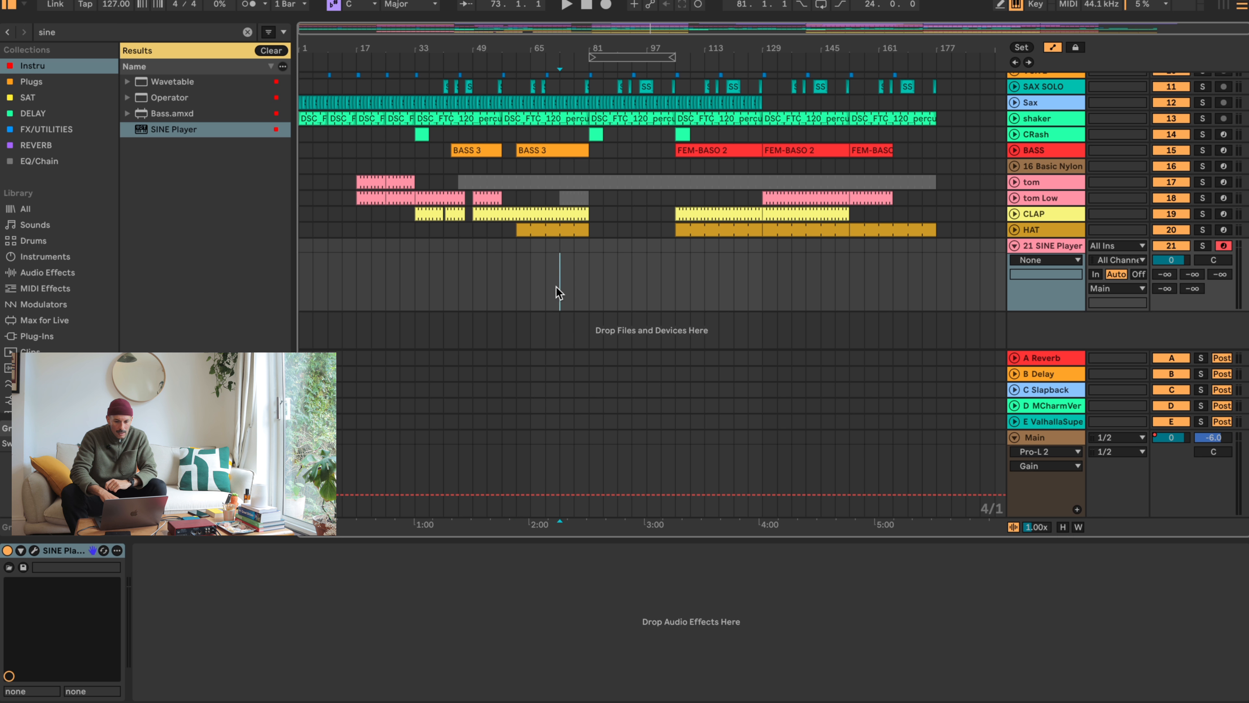
pyautogui.doubleClick(1047, 245)
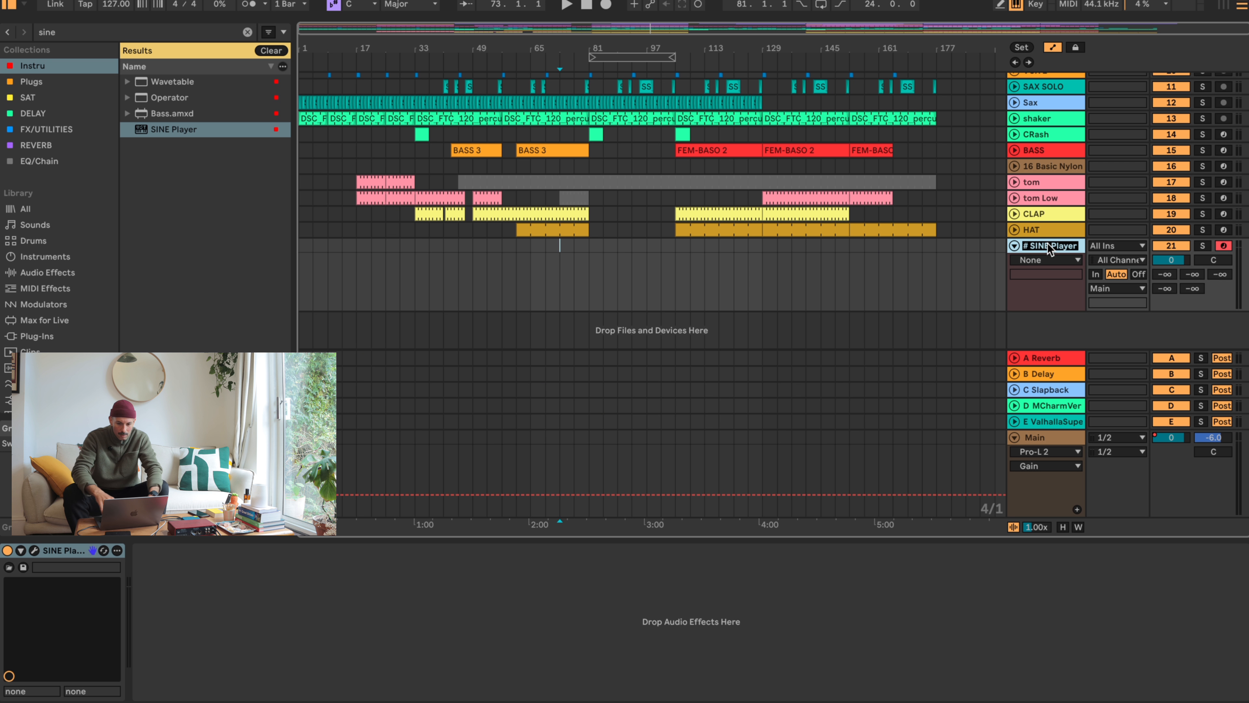
pyautogui.write('Lead Inst')
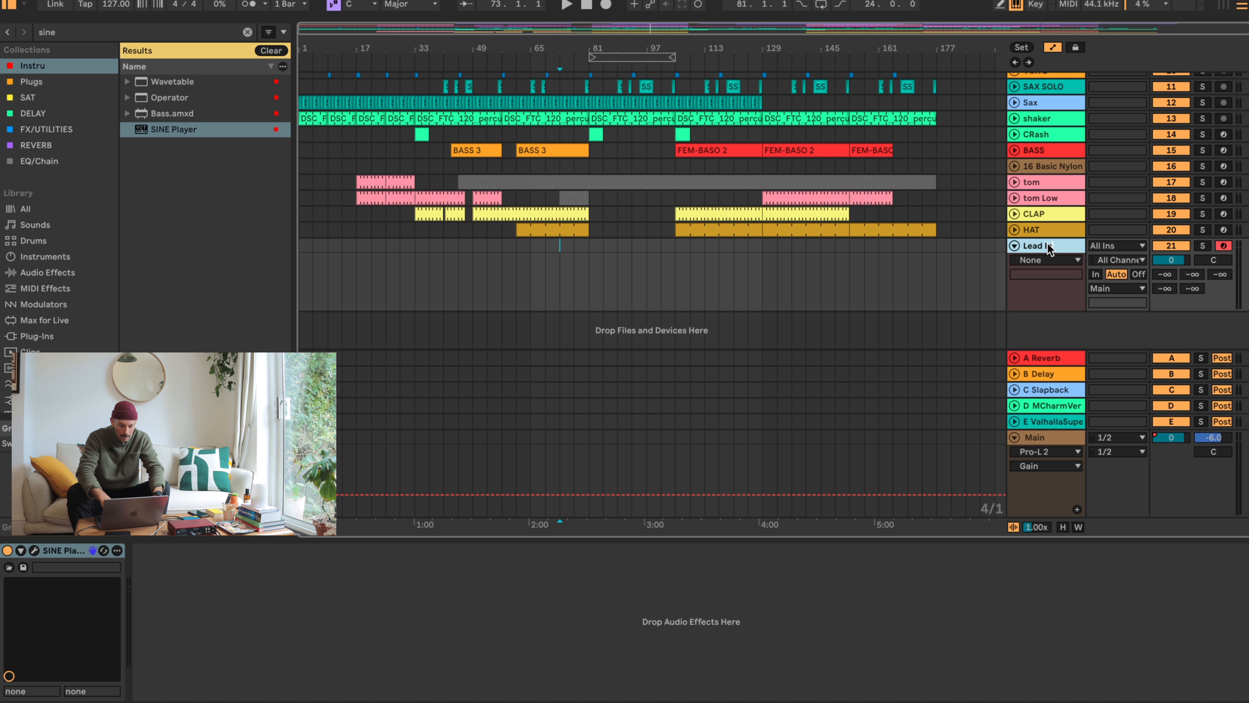
pyautogui.press('BackSpace')
pyautogui.press('BackSpace')
pyautogui.press('BackSpace')
pyautogui.press('BackSpace')
pyautogui.press('BackSpace')
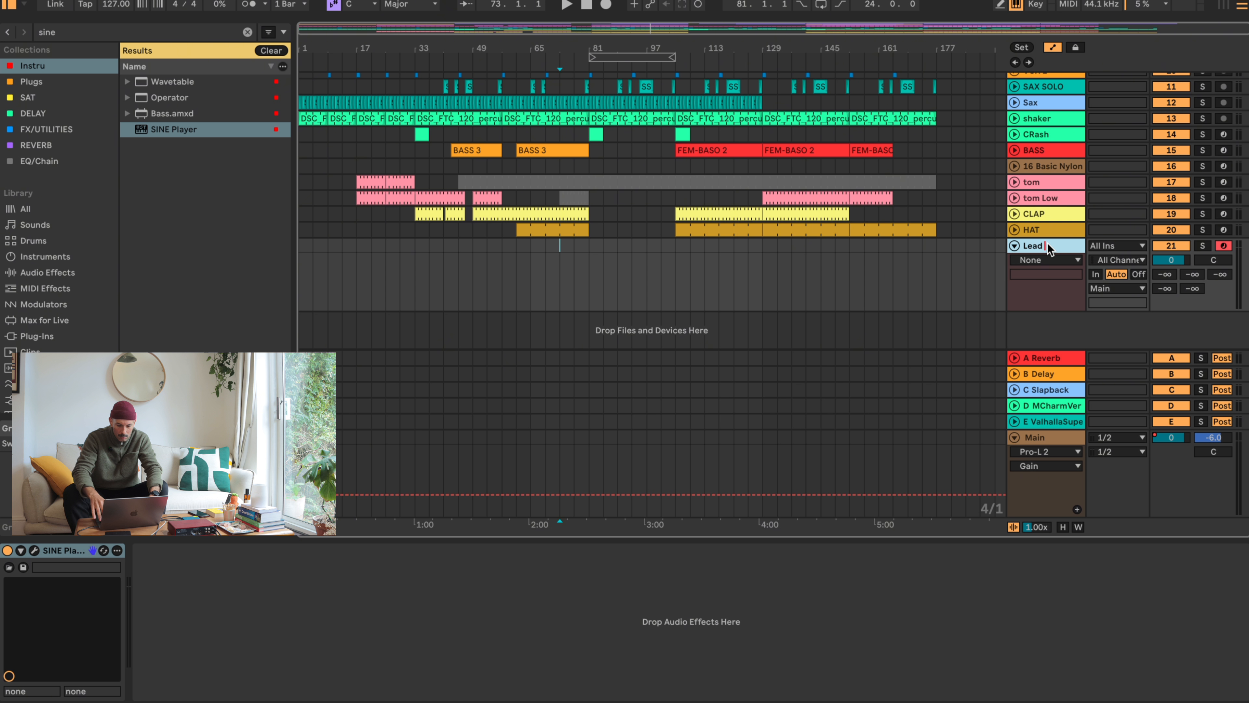
# - Select the 16 Basic Nylon track and play the arrangement from shortly before bar 81
pyautogui.click(1059, 166)
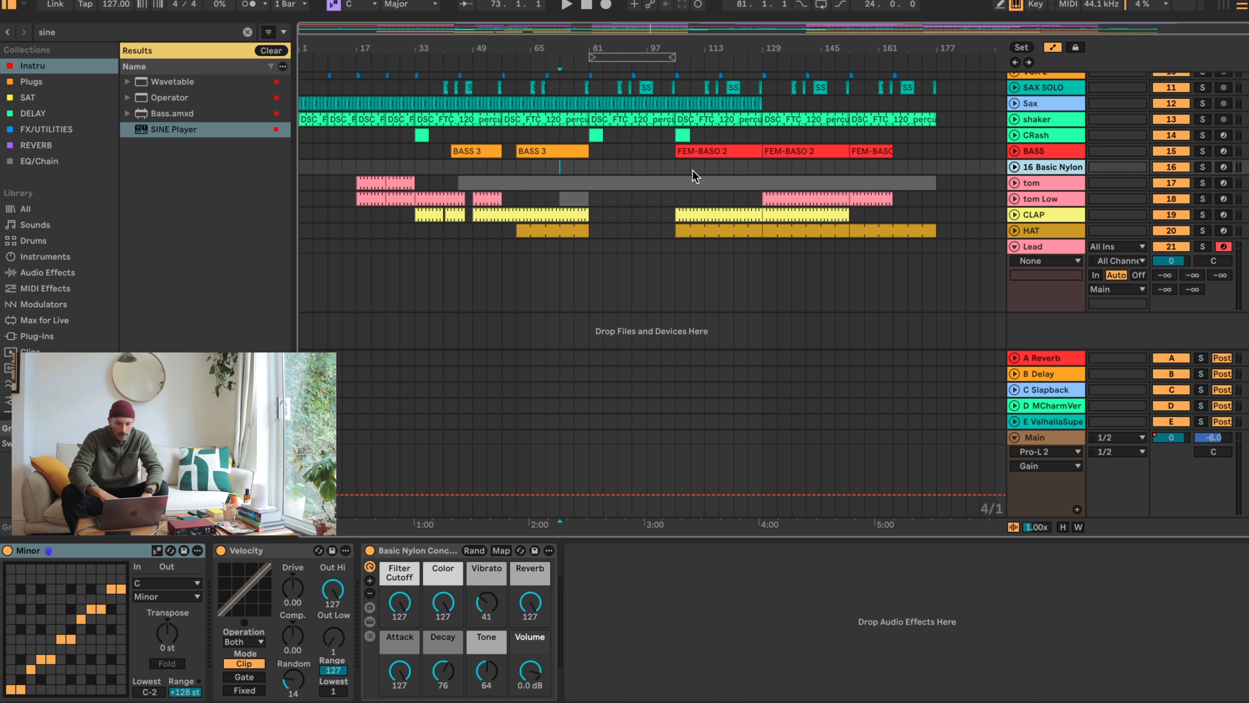
pyautogui.scroll(5, 651, 166)
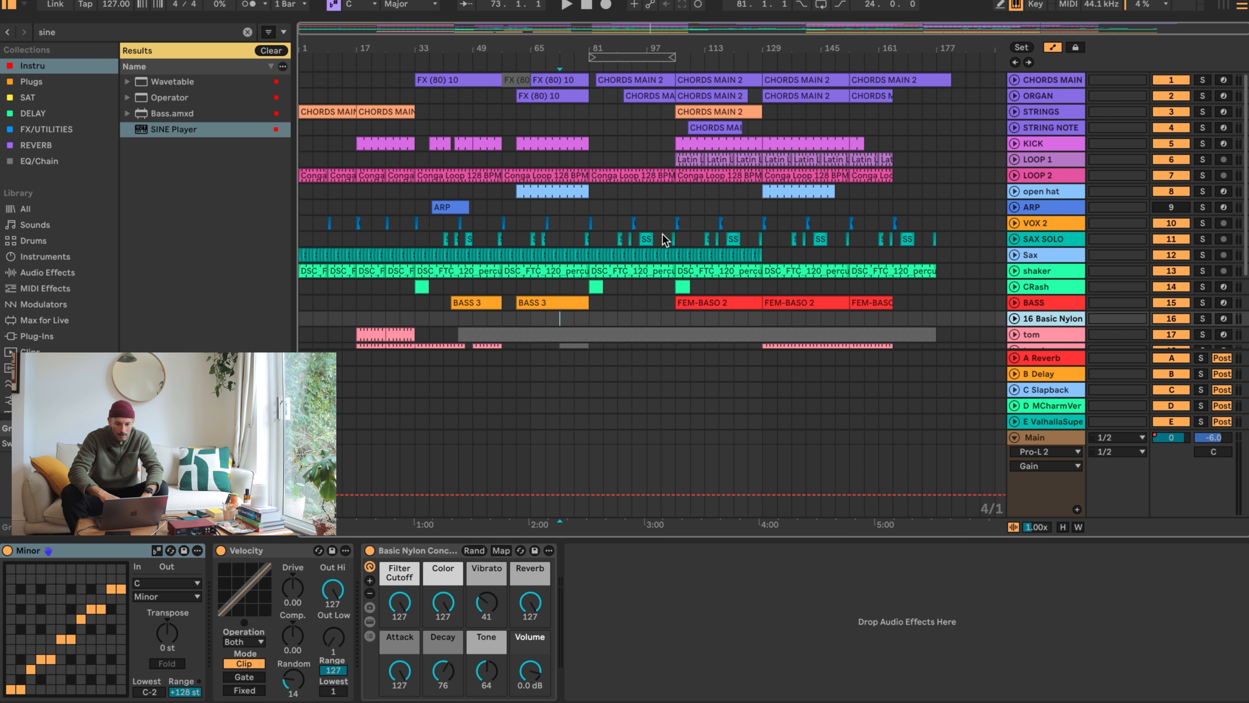
pyautogui.click(568, 61)
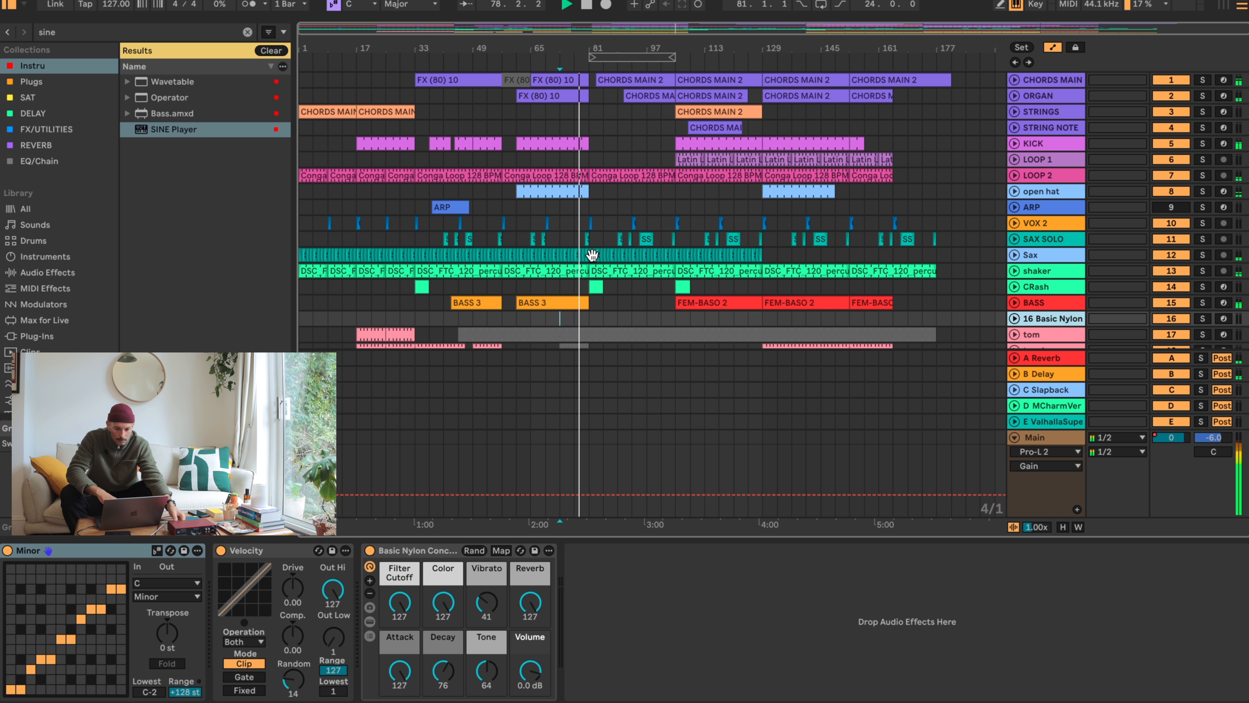
# - Select bars 65 to 81 on the Lead track and loop that 16-bar range
pyautogui.scroll(-6, 592, 255)
pyautogui.click(581, 255)
pyautogui.click(537, 244)
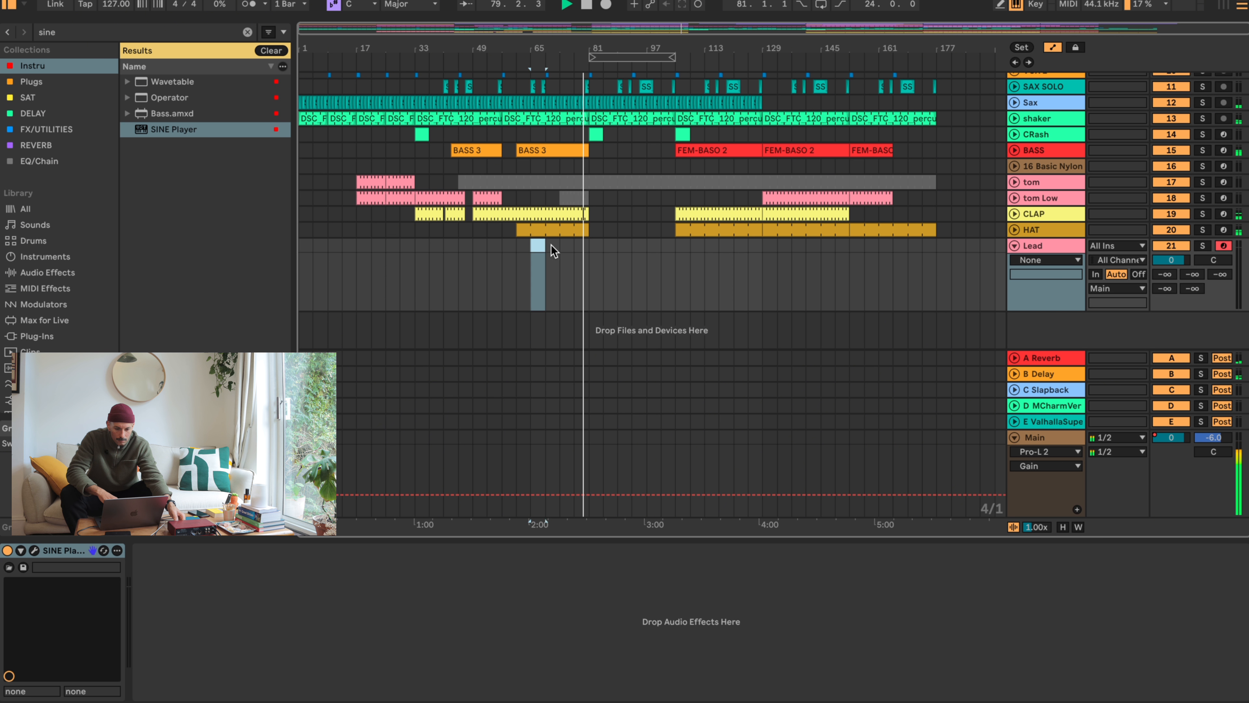
pyautogui.moveTo(554, 251); pyautogui.dragTo(588, 249)
pyautogui.hotkey('ctrl', 'l')
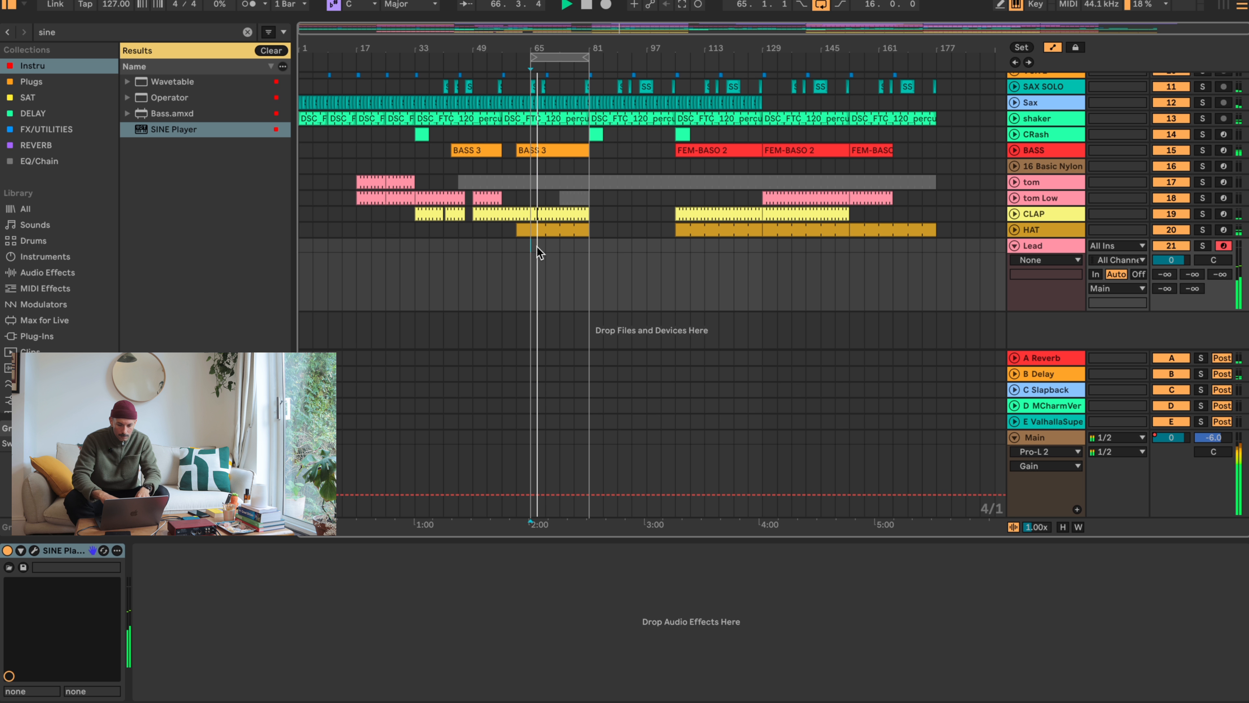
# - Lower the Lead track's volume to -7.8 dB
pyautogui.moveTo(1171, 260); pyautogui.dragTo(1170, 270)
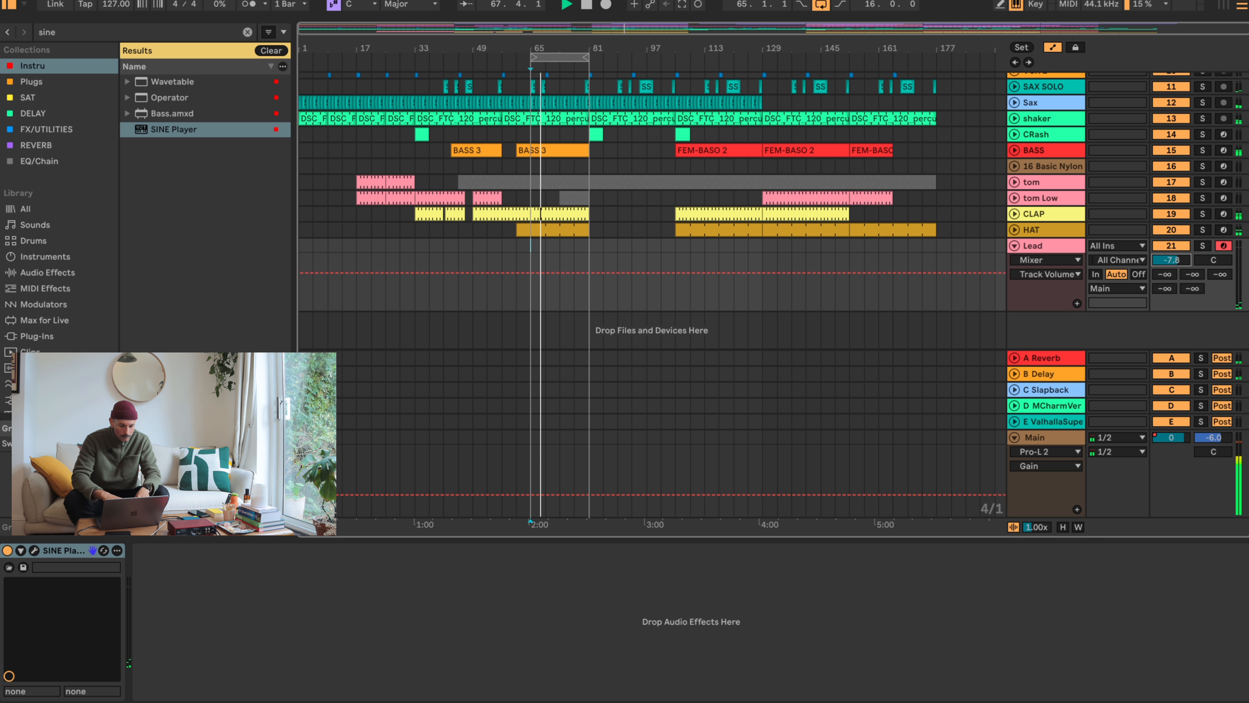
pyautogui.press('super+f')
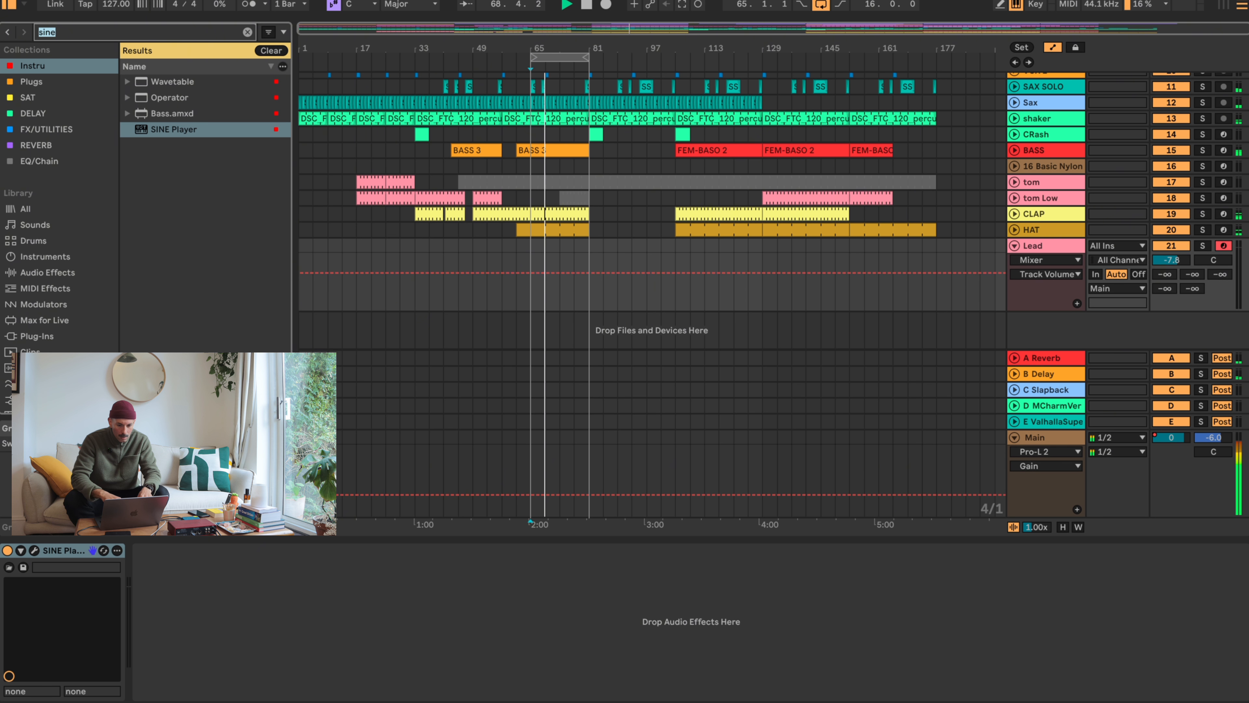
# - Examine the device chain of the BASS track and the effects on the LOOP 2 track
pyautogui.click(710, 153)
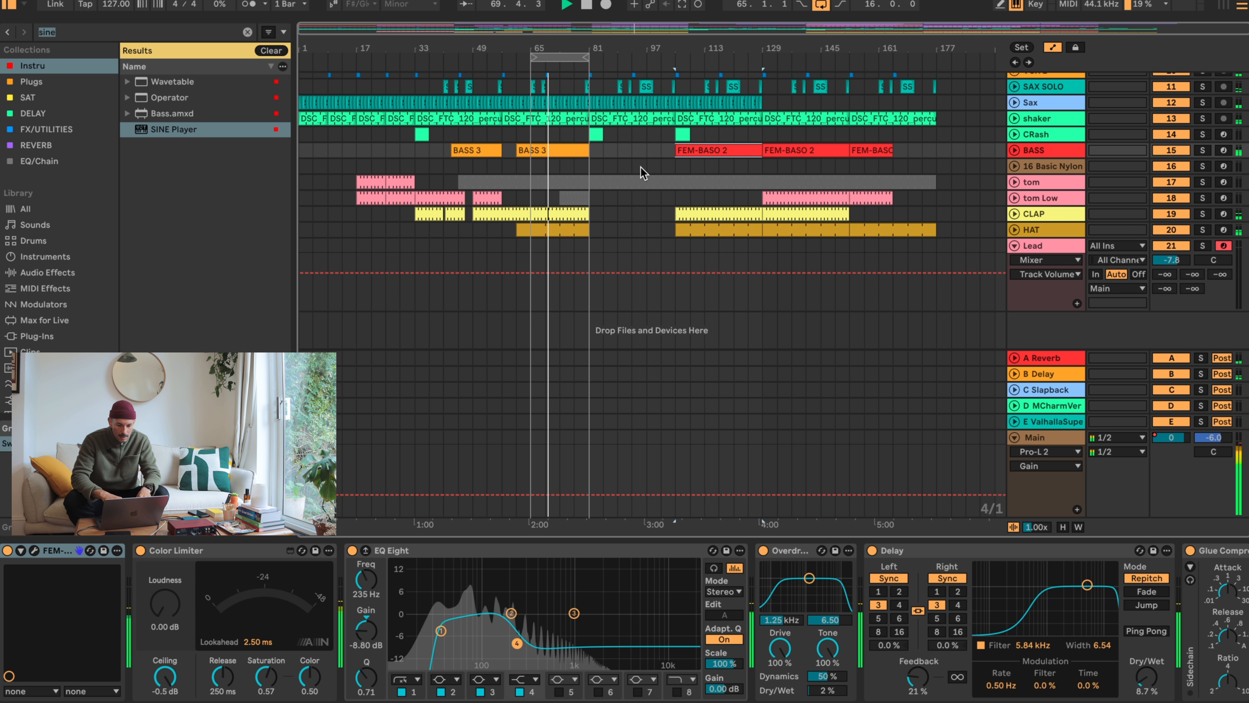
pyautogui.scroll(3, 644, 172)
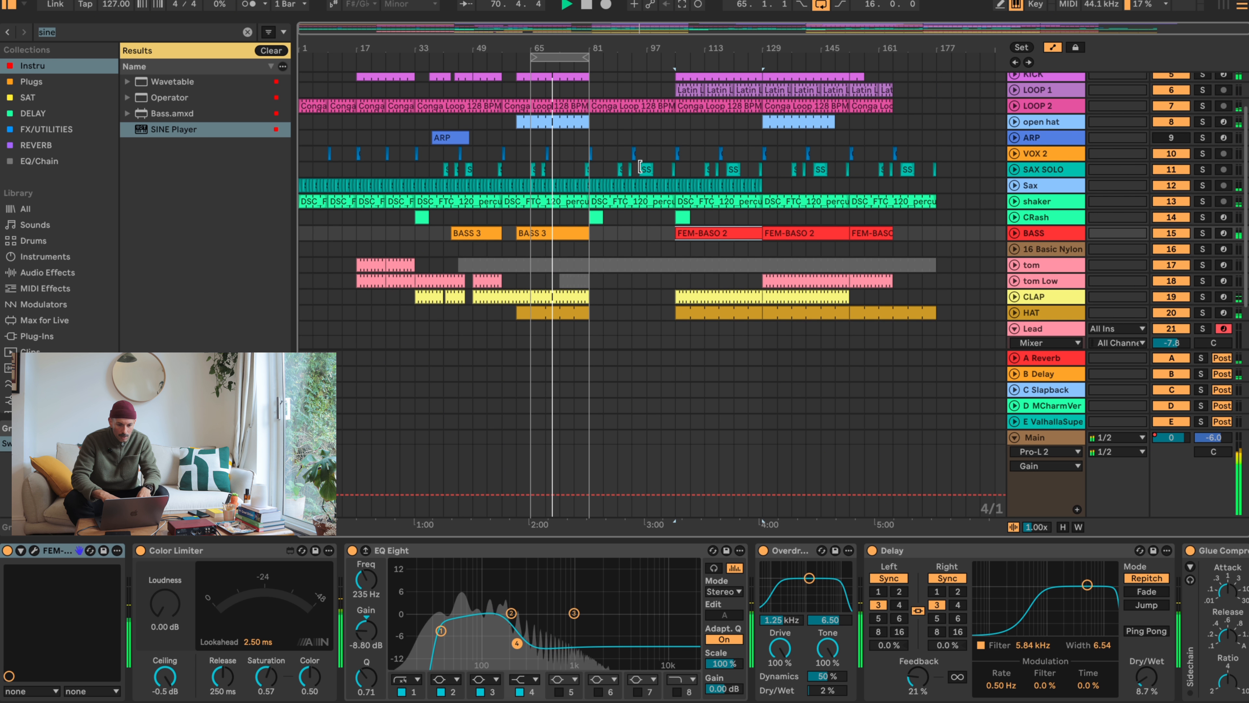
pyautogui.click(661, 116)
pyautogui.hotkey('shift', 'Tab')
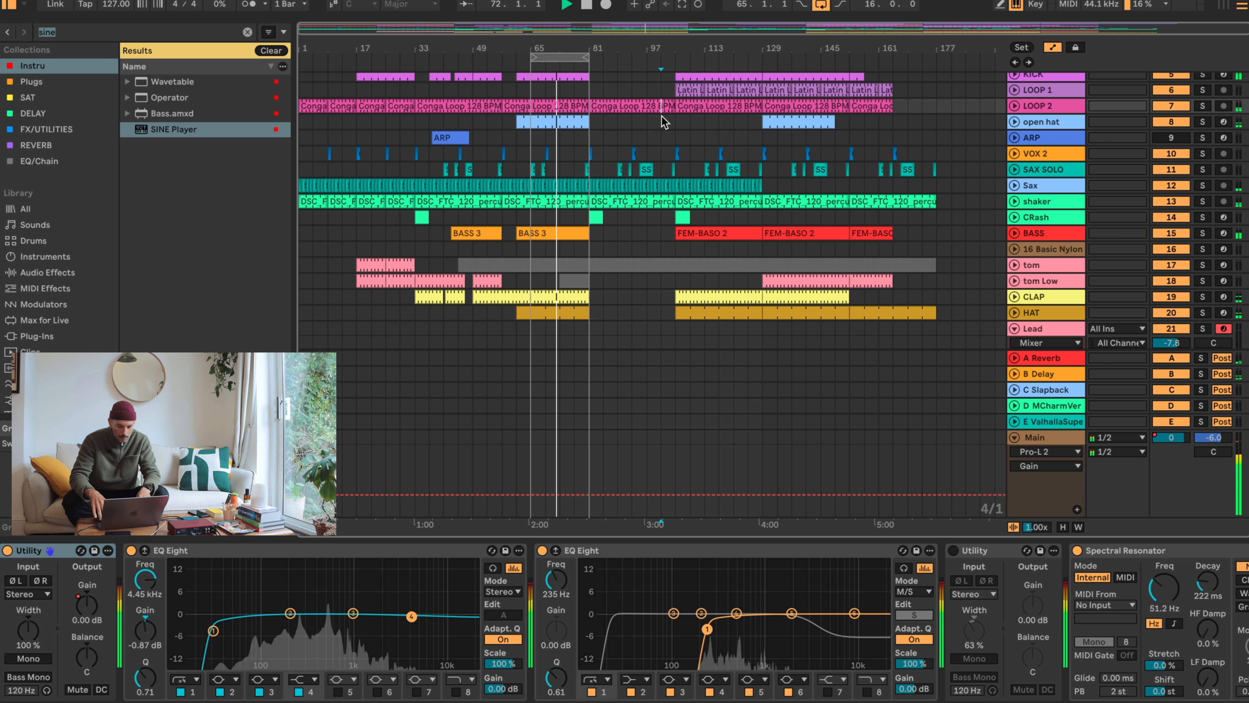
pyautogui.hscroll(10, 787, 633)
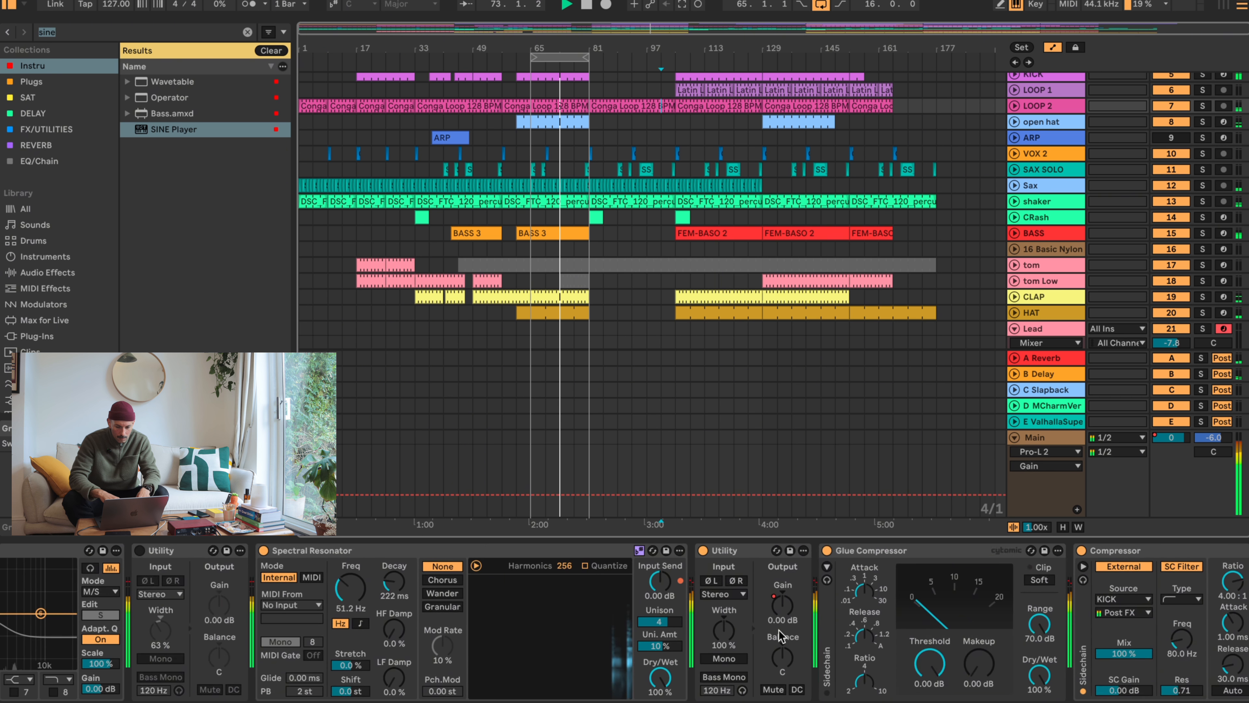
# - Reopen the SINE Player on the Lead track and inspect the Marimba's RR, Dyn, Env, Leg and Main settings
pyautogui.scroll(-5, 991, 335)
pyautogui.click(1033, 246)
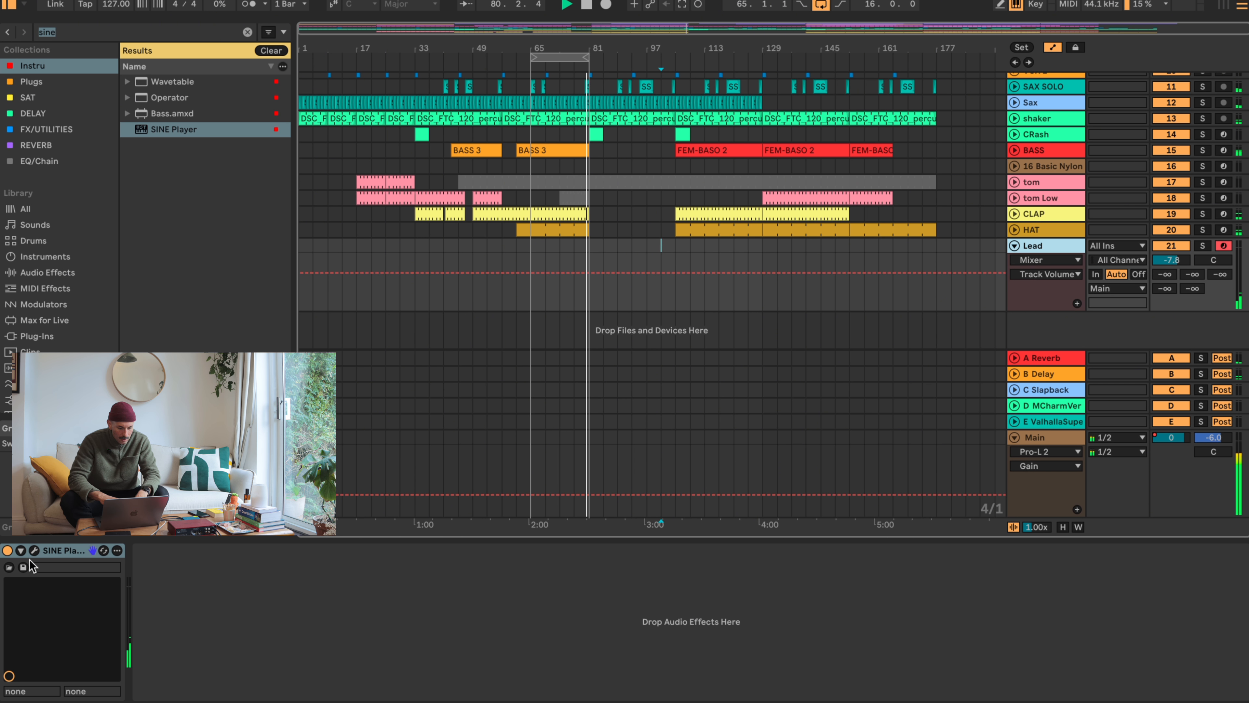
pyautogui.click(34, 550)
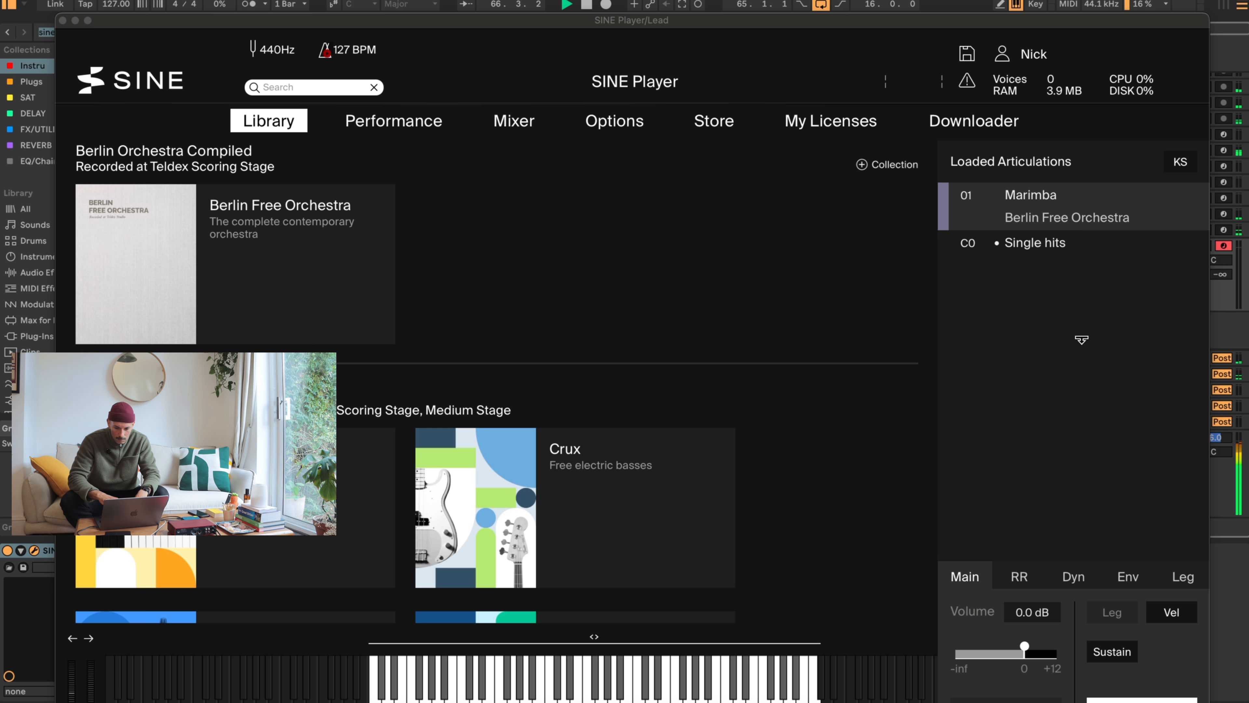
pyautogui.click(1018, 577)
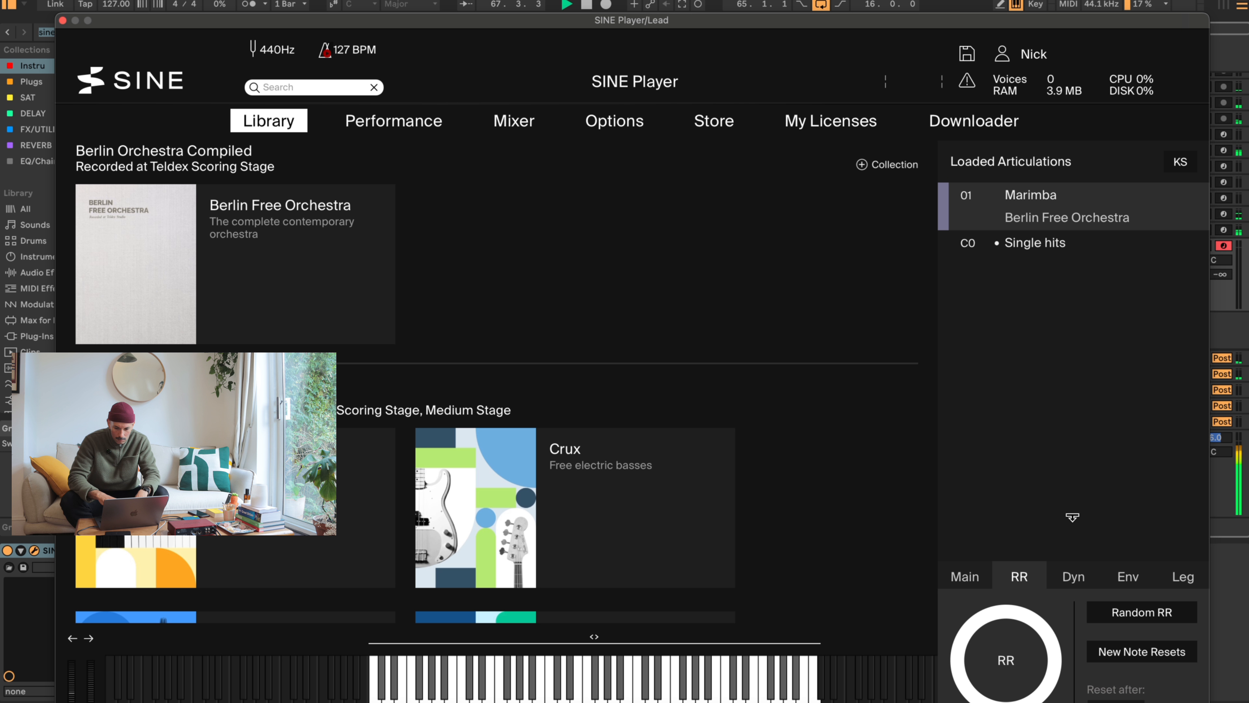
pyautogui.click(1069, 575)
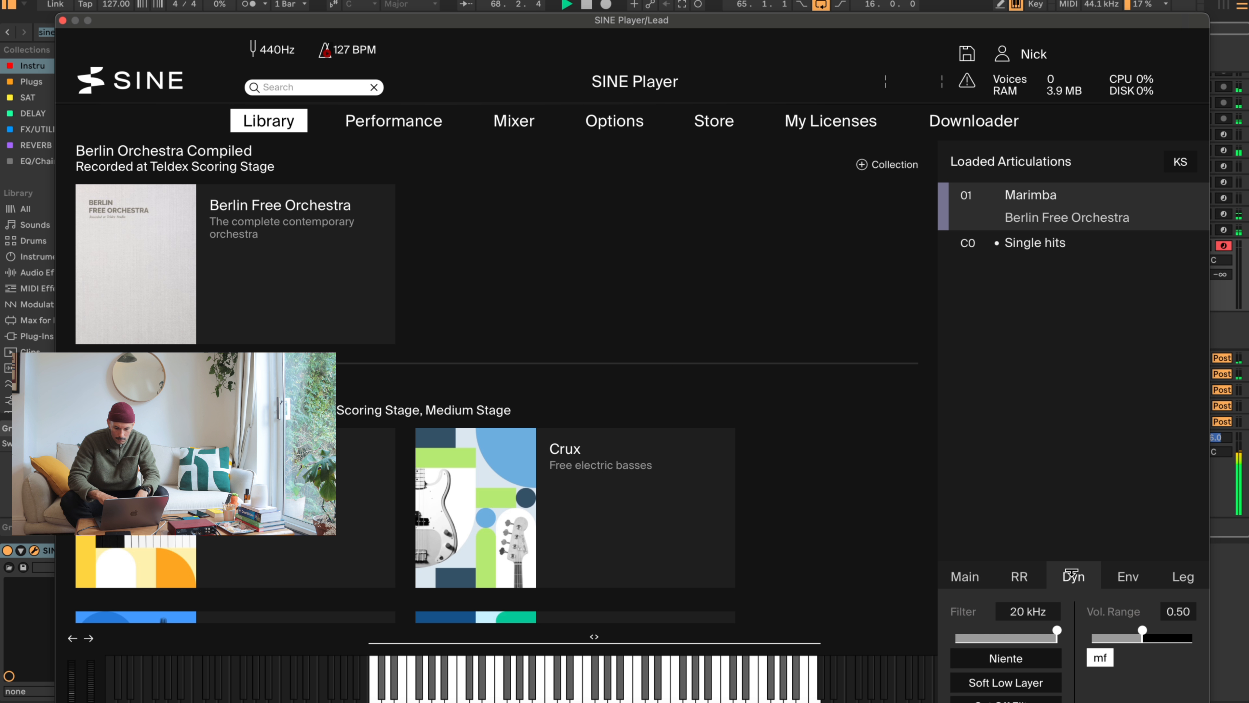
pyautogui.click(1128, 577)
pyautogui.click(1185, 578)
pyautogui.click(1009, 582)
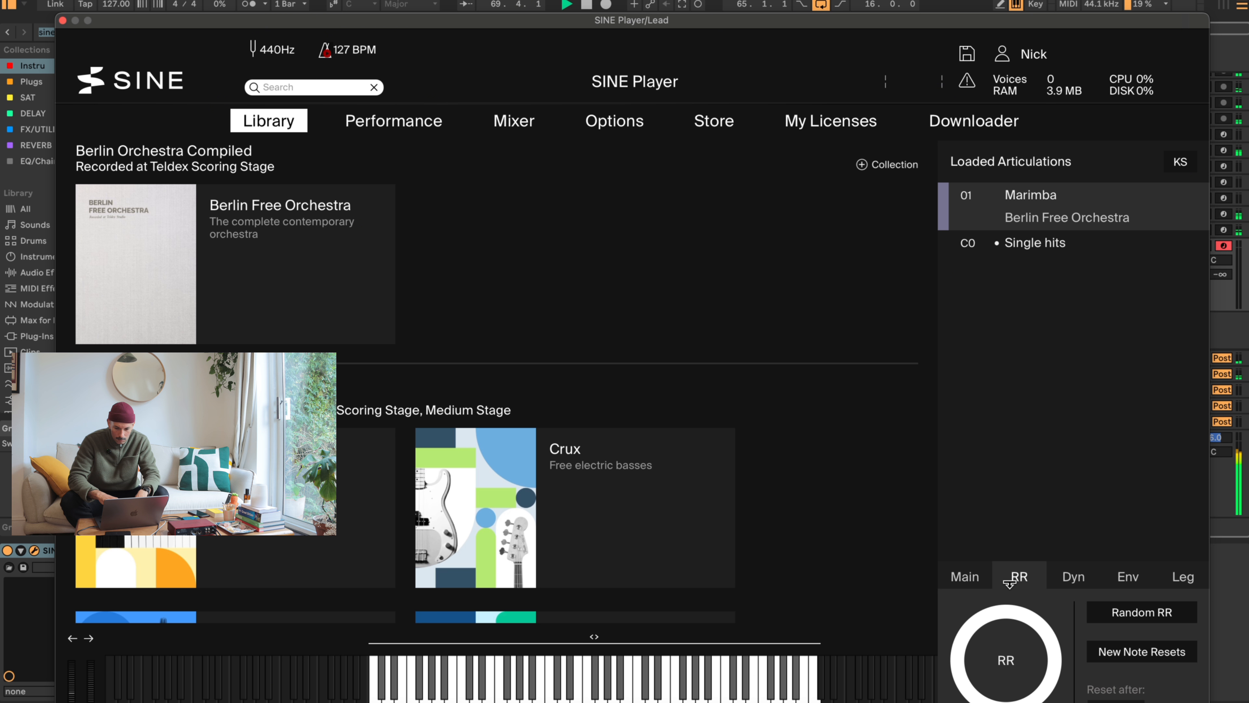
pyautogui.click(966, 576)
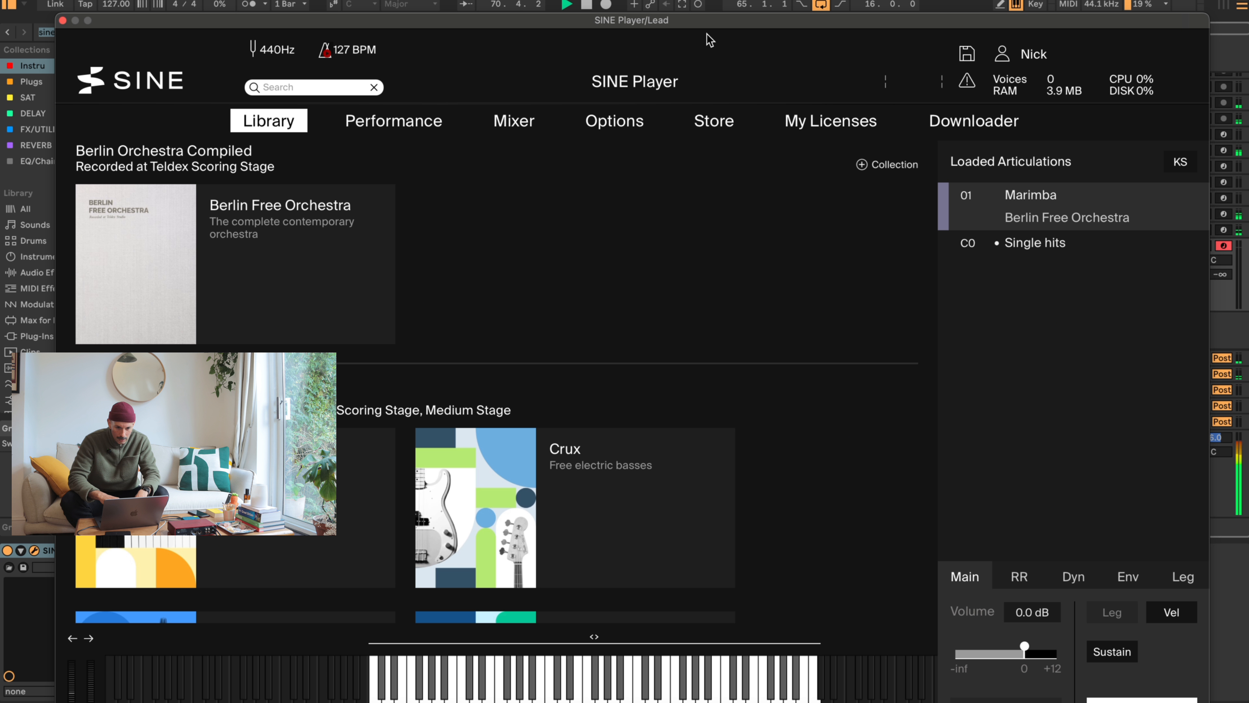
# - Look through the SINE Player's Performance, Mixer and Options pages for the loaded Marimba
pyautogui.moveTo(724, 23); pyautogui.dragTo(736, 0)
pyautogui.click(406, 81)
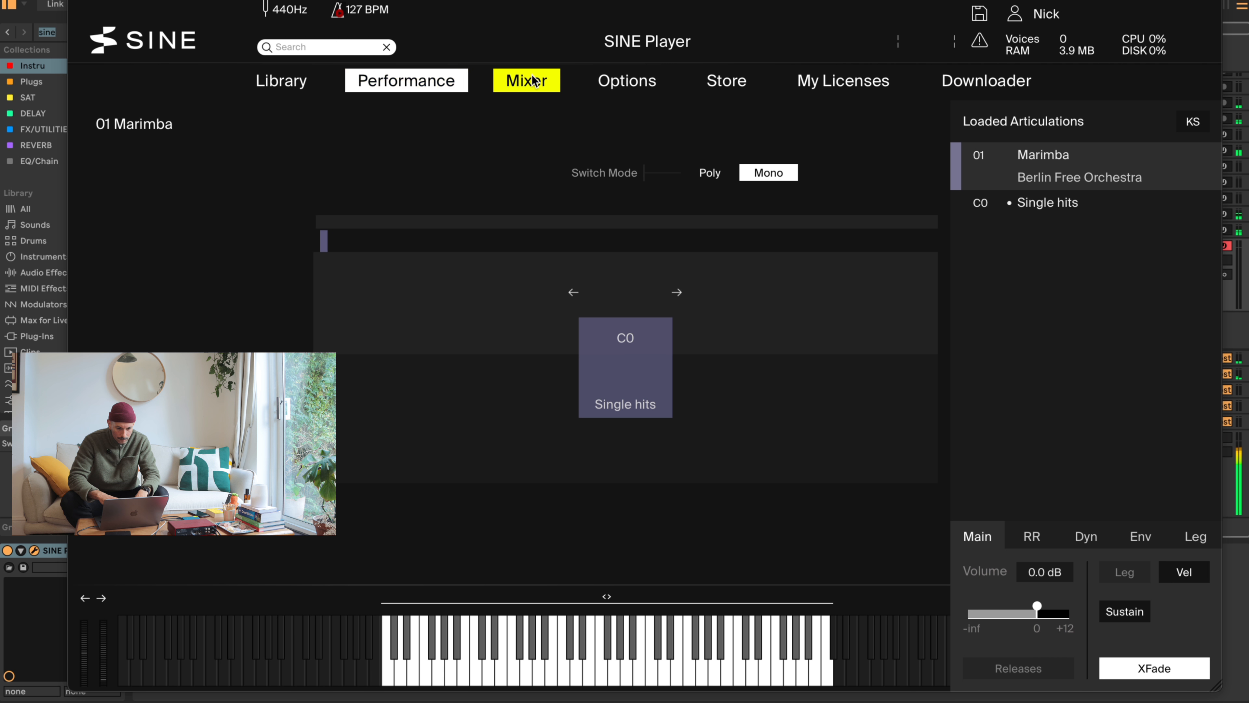
pyautogui.click(535, 80)
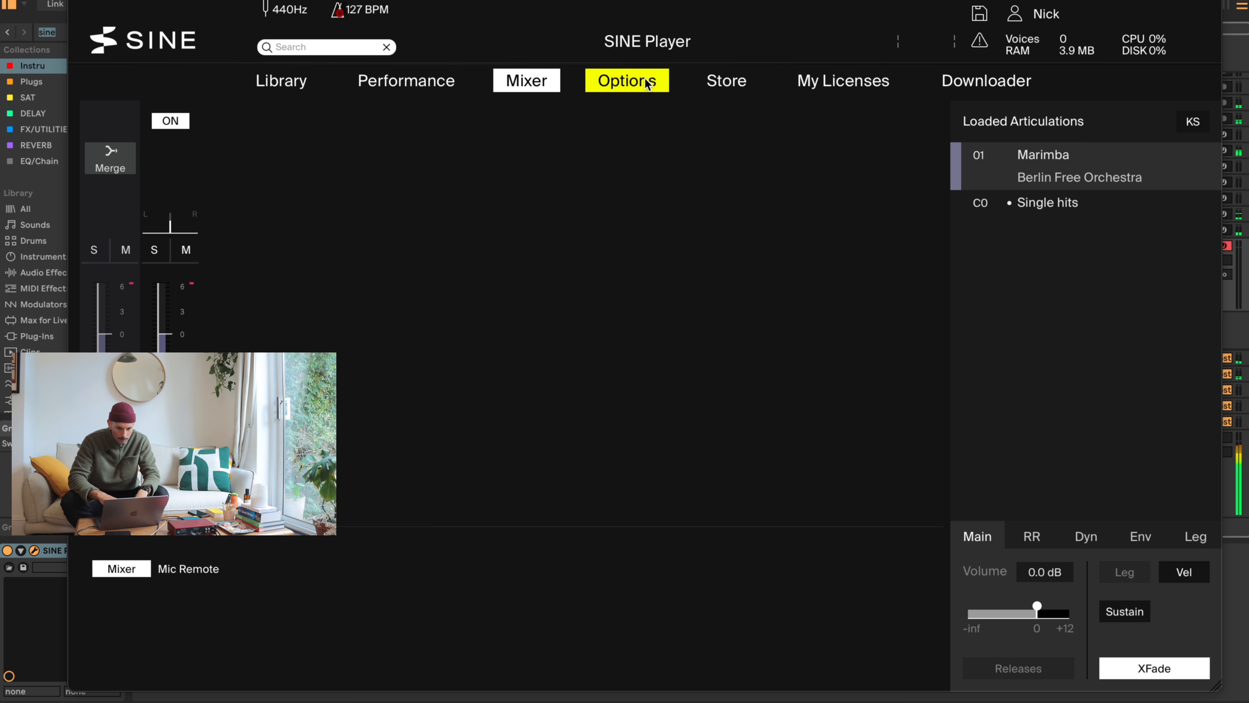
pyautogui.click(631, 83)
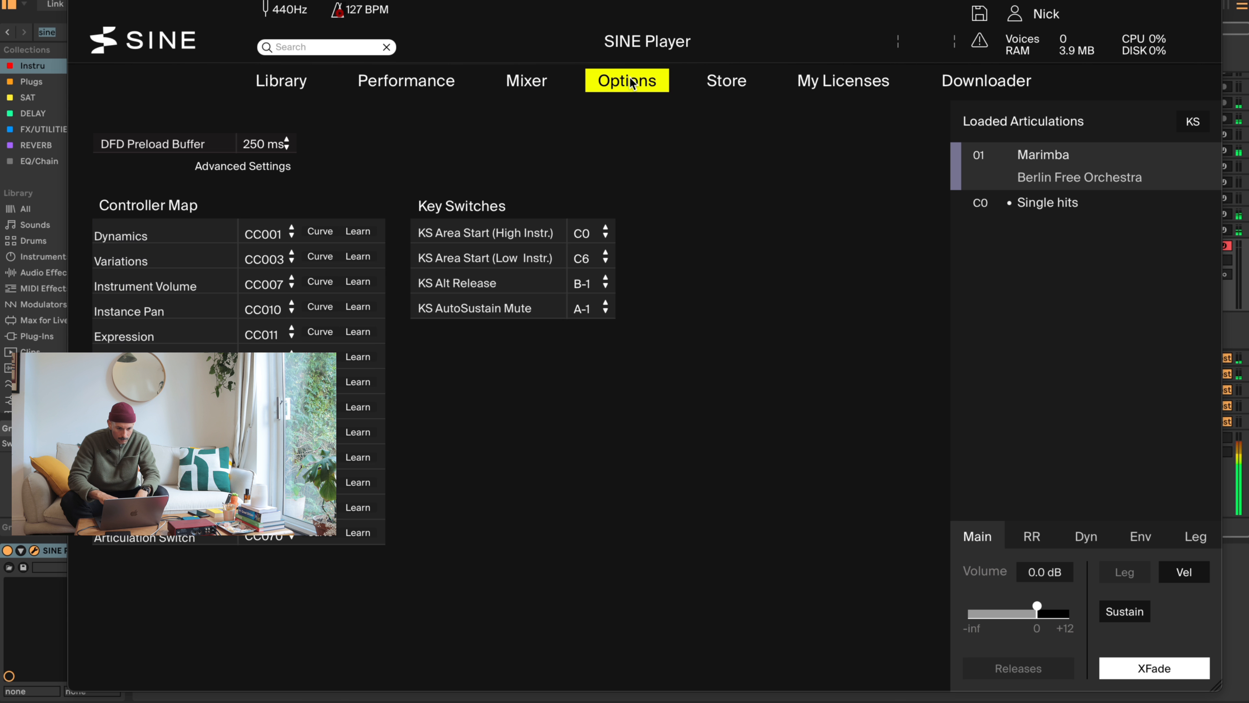
pyautogui.click(527, 91)
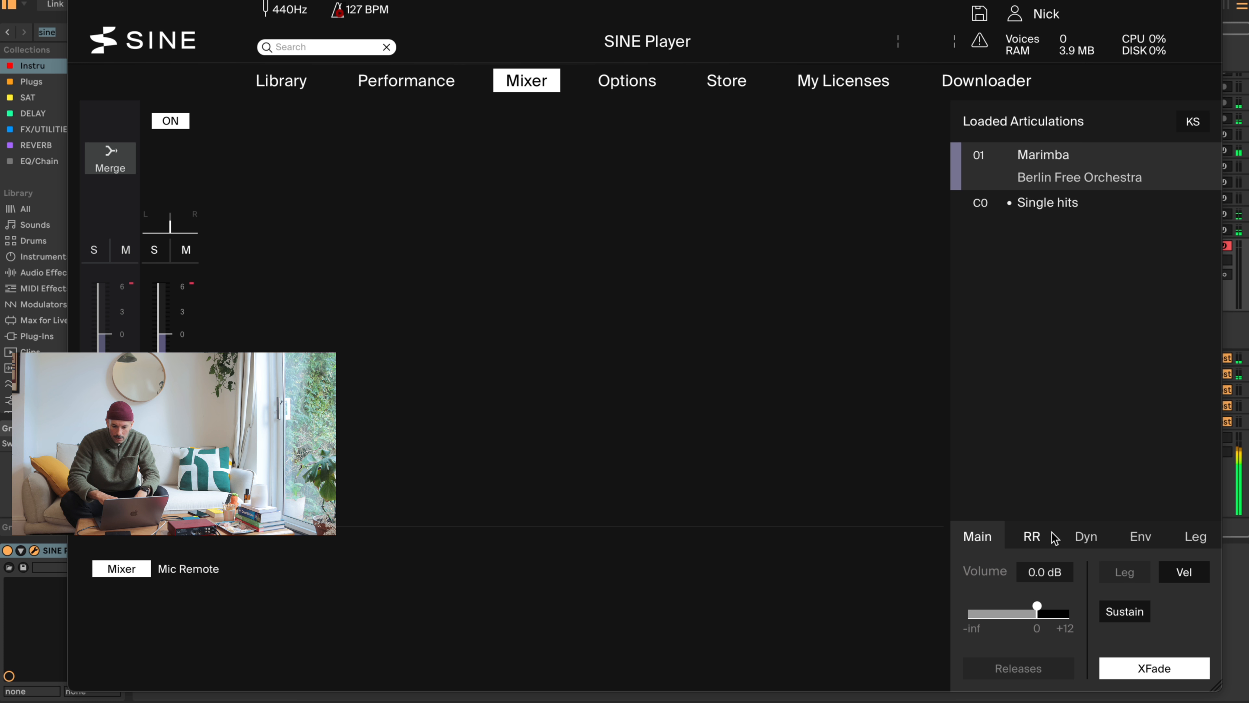
# - Inspect the Marimba's Dyn, Env, Leg, RR and Main settings from the plugin's Mixer page
pyautogui.click(1088, 542)
pyautogui.click(1142, 538)
pyautogui.click(1194, 543)
pyautogui.click(1144, 544)
pyautogui.click(1088, 538)
pyautogui.click(1041, 537)
pyautogui.click(989, 539)
# - Return to the SINE Player's Library page, audition a marimba phrase on the notes A, E and F#, and close the plugin window
pyautogui.click(308, 93)
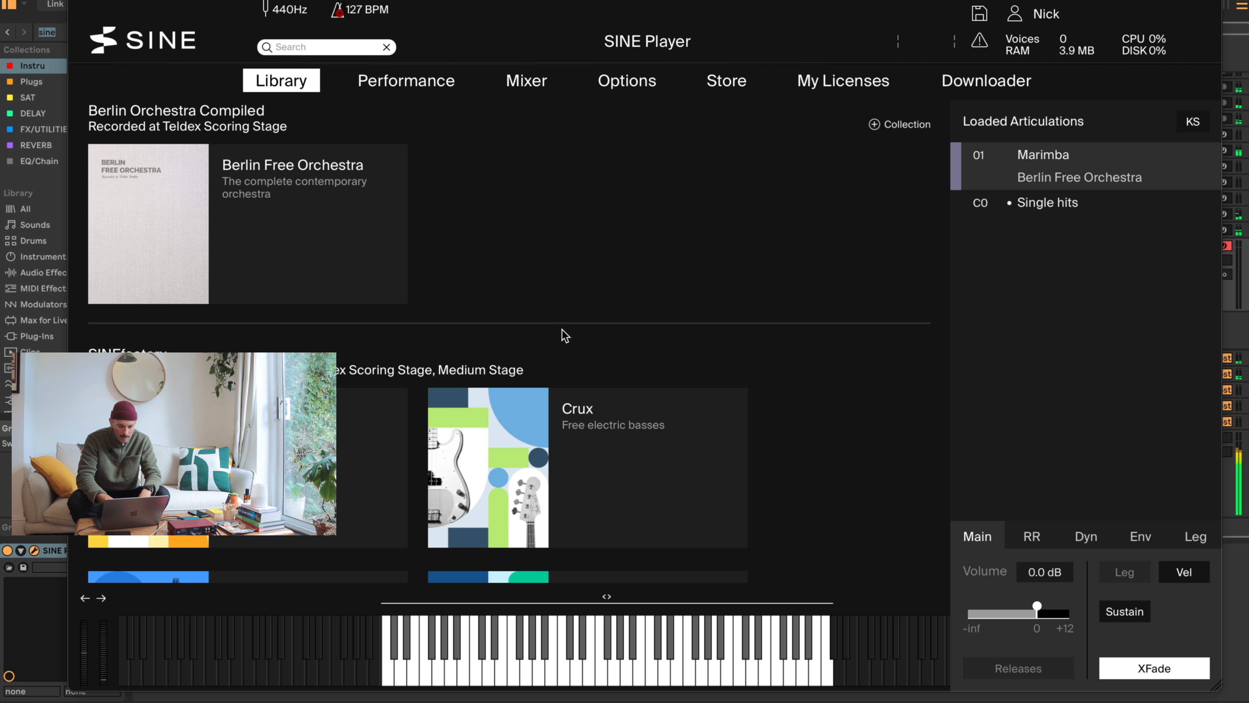
pyautogui.press('h')
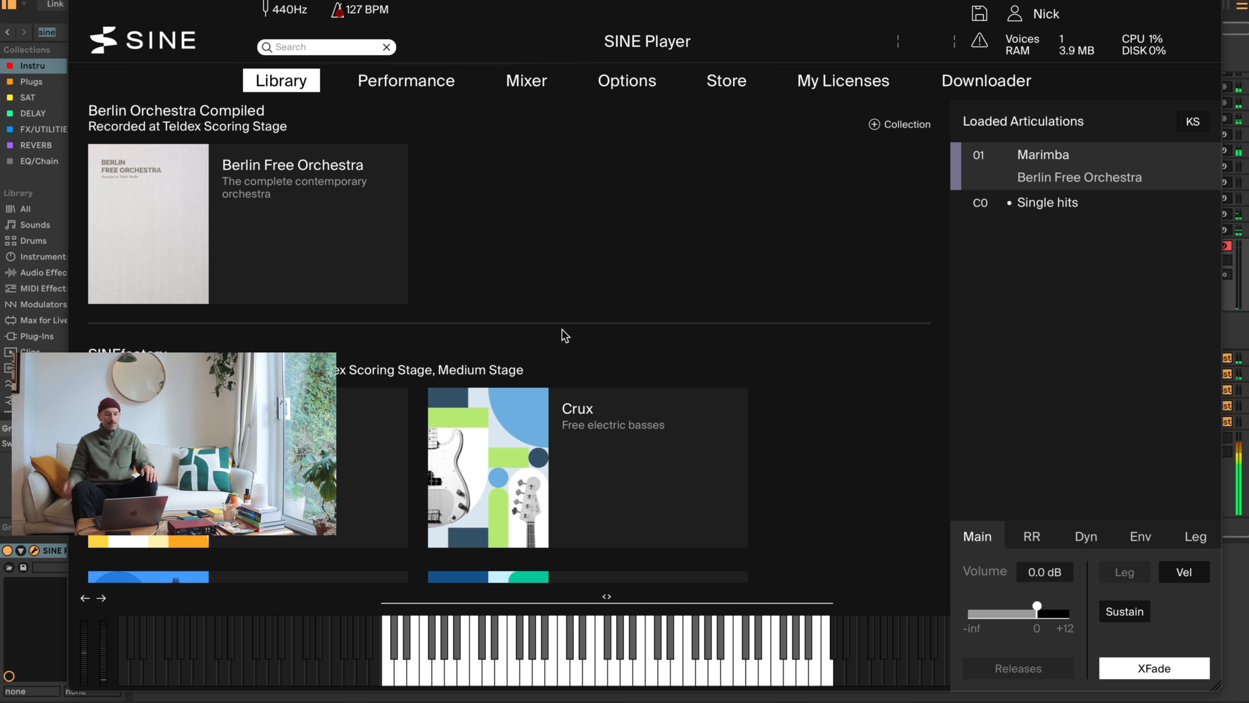
pyautogui.press('h')
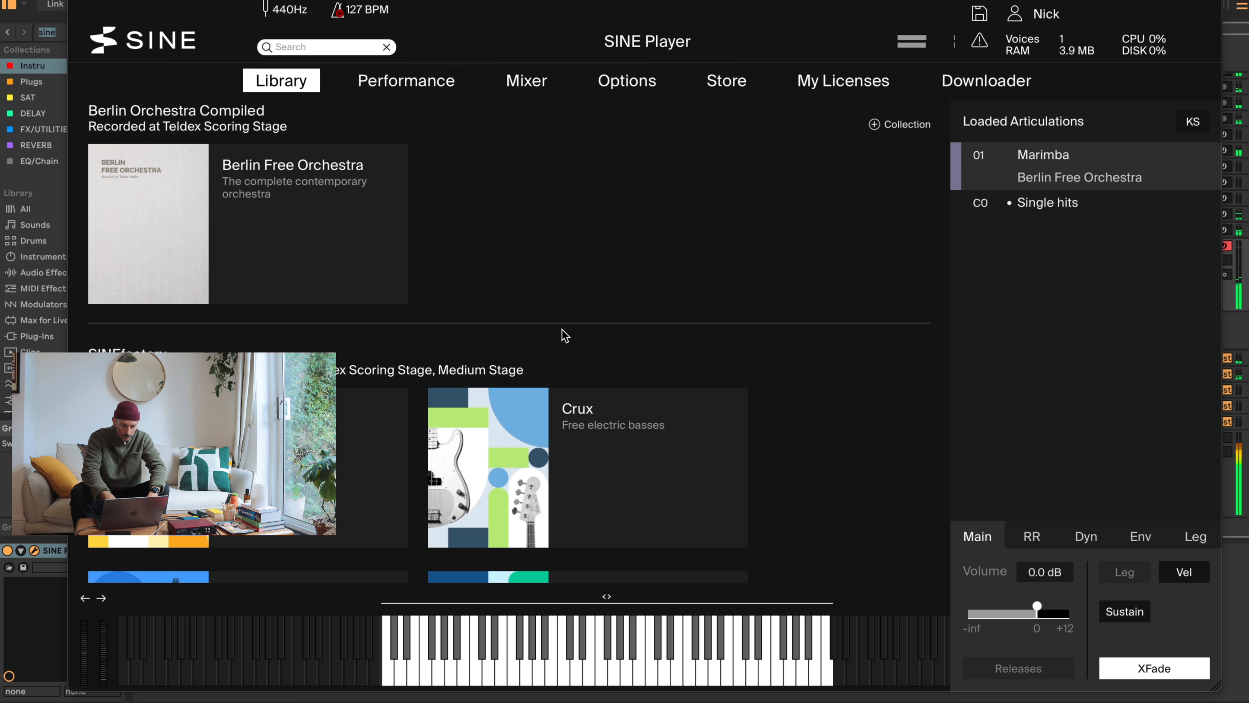
pyautogui.press('h')
pyautogui.press('d')
pyautogui.press('h')
pyautogui.press('t')
pyautogui.press('h')
pyautogui.press('d')
pyautogui.press('h')
pyautogui.press('t')
pyautogui.press('h')
pyautogui.press('d')
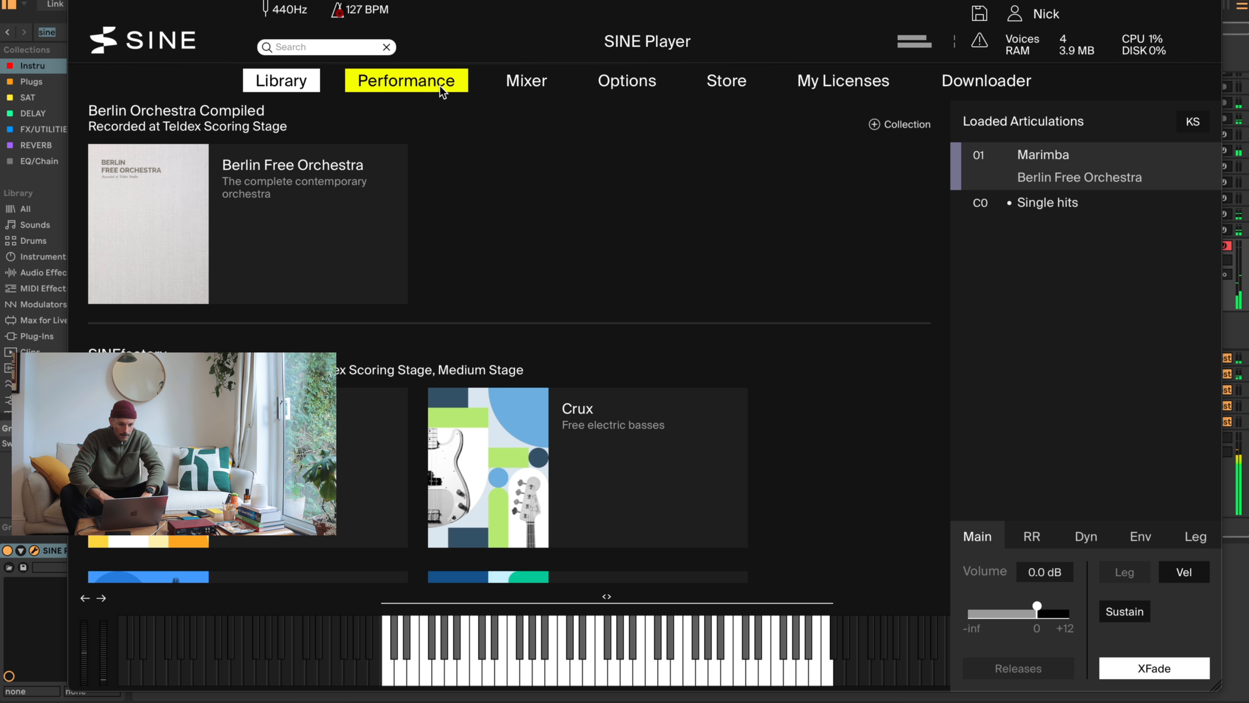
pyautogui.click(80, 1)
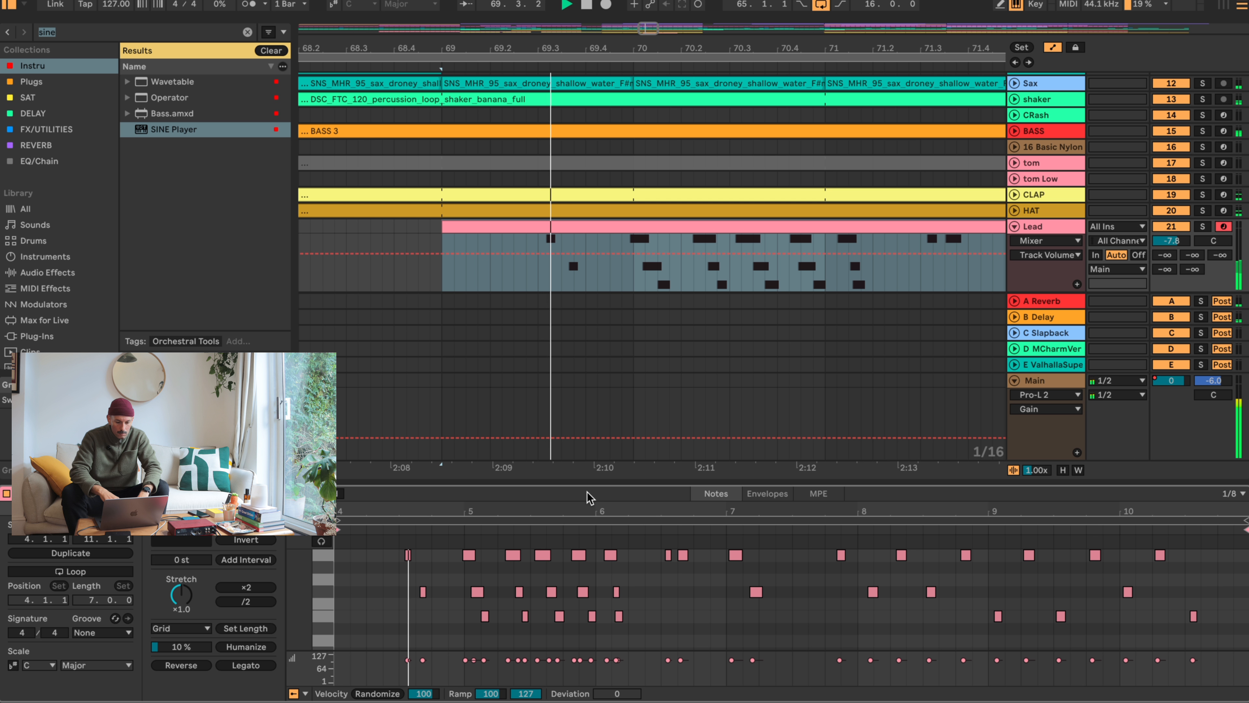
# - Set the Lead clip's note grid to 1/16 and quantize all of its notes
pyautogui.rightClick(634, 626)
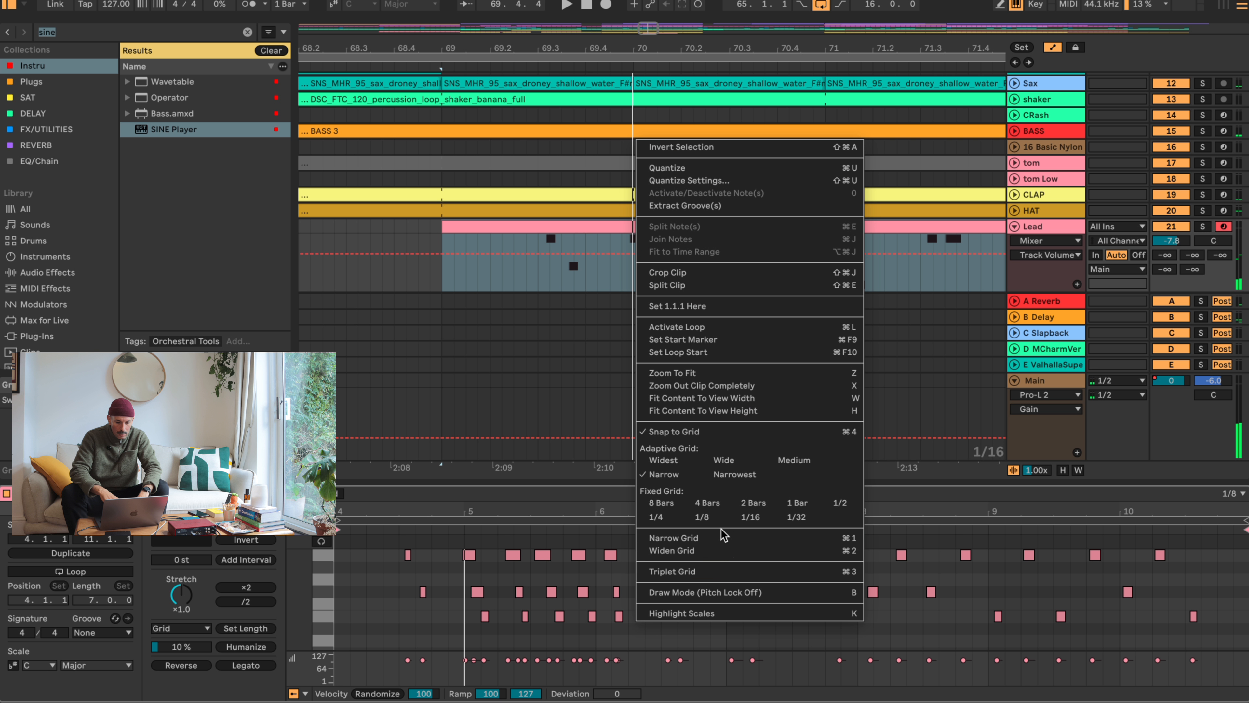
pyautogui.click(746, 518)
pyautogui.moveTo(431, 511); pyautogui.dragTo(437, 610)
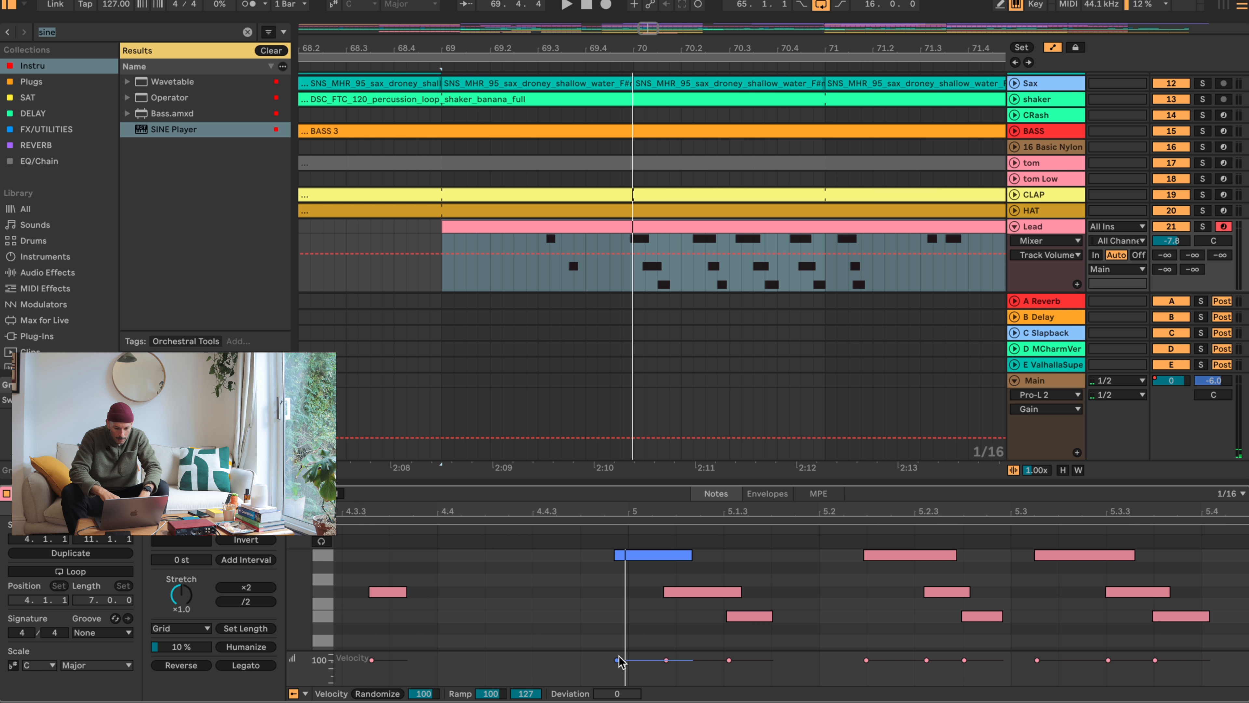
pyautogui.rightClick(565, 573)
pyautogui.click(687, 470)
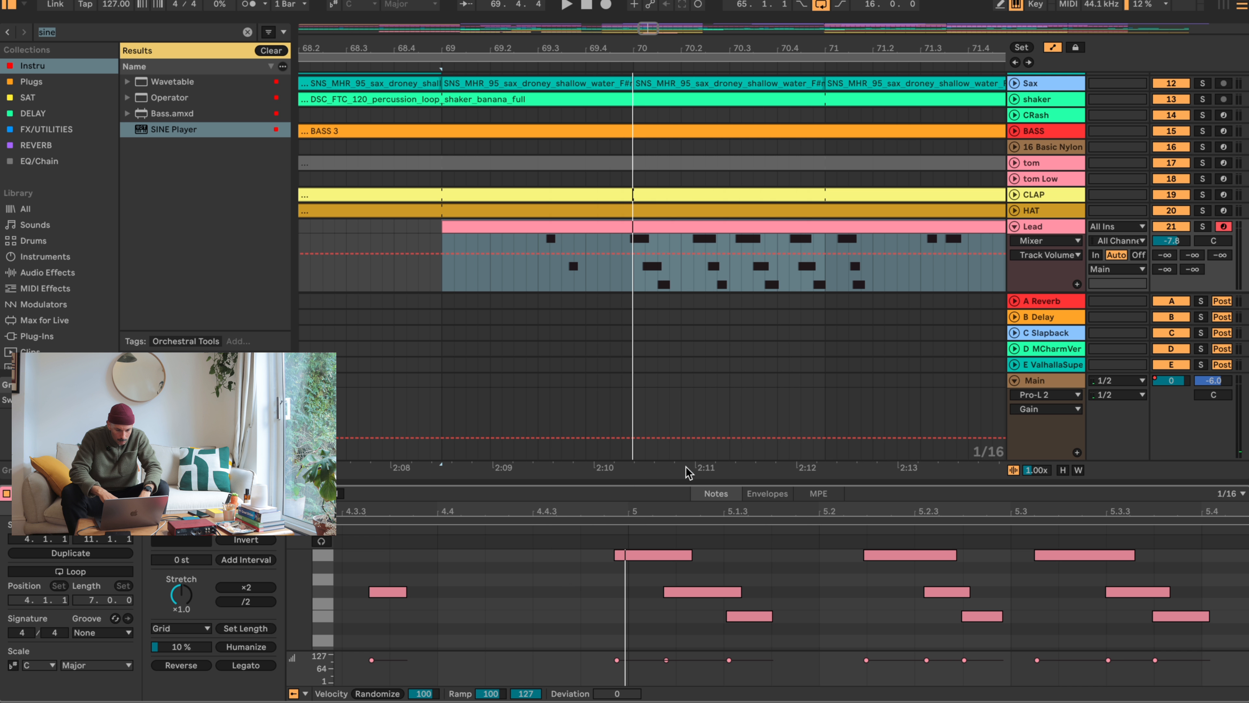
pyautogui.press('super+a')
pyautogui.press('super+u')
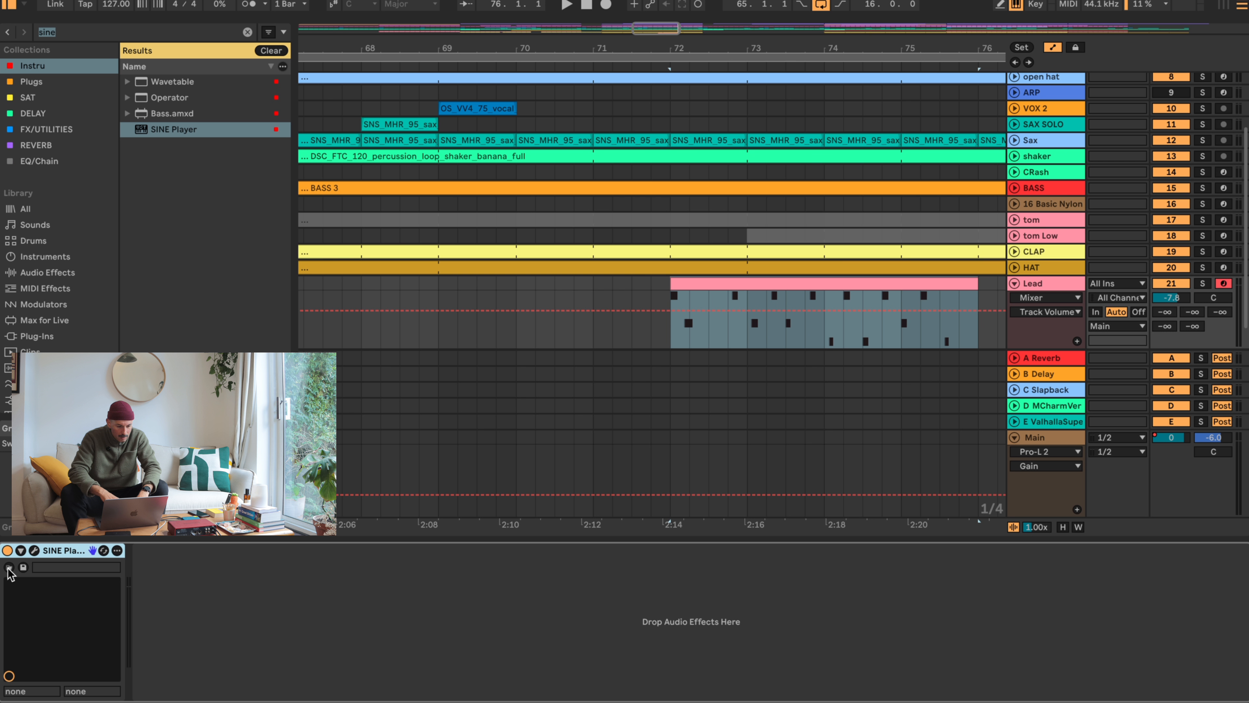
# - Reopen the Lead track's SINE Player and inspect the Marimba's RR, Env, Dyn and Leg settings
pyautogui.click(35, 551)
pyautogui.scroll(-10, 432, 322)
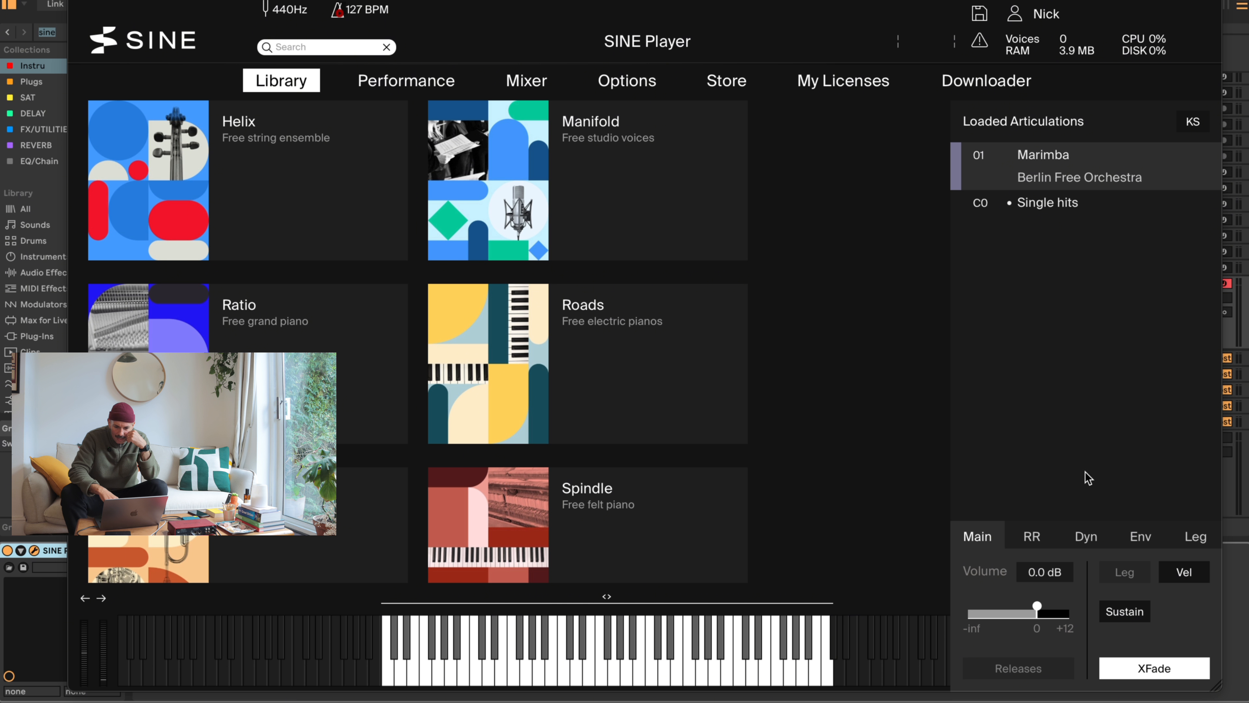
pyautogui.click(1033, 536)
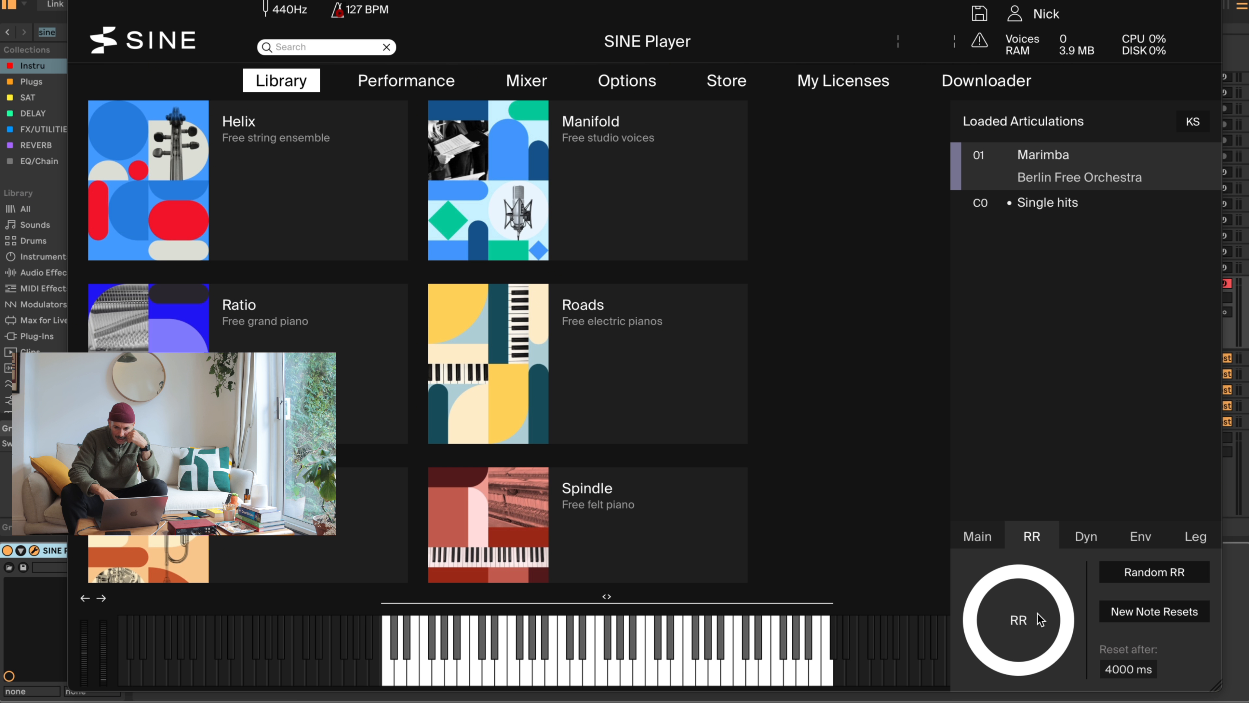
pyautogui.click(1143, 534)
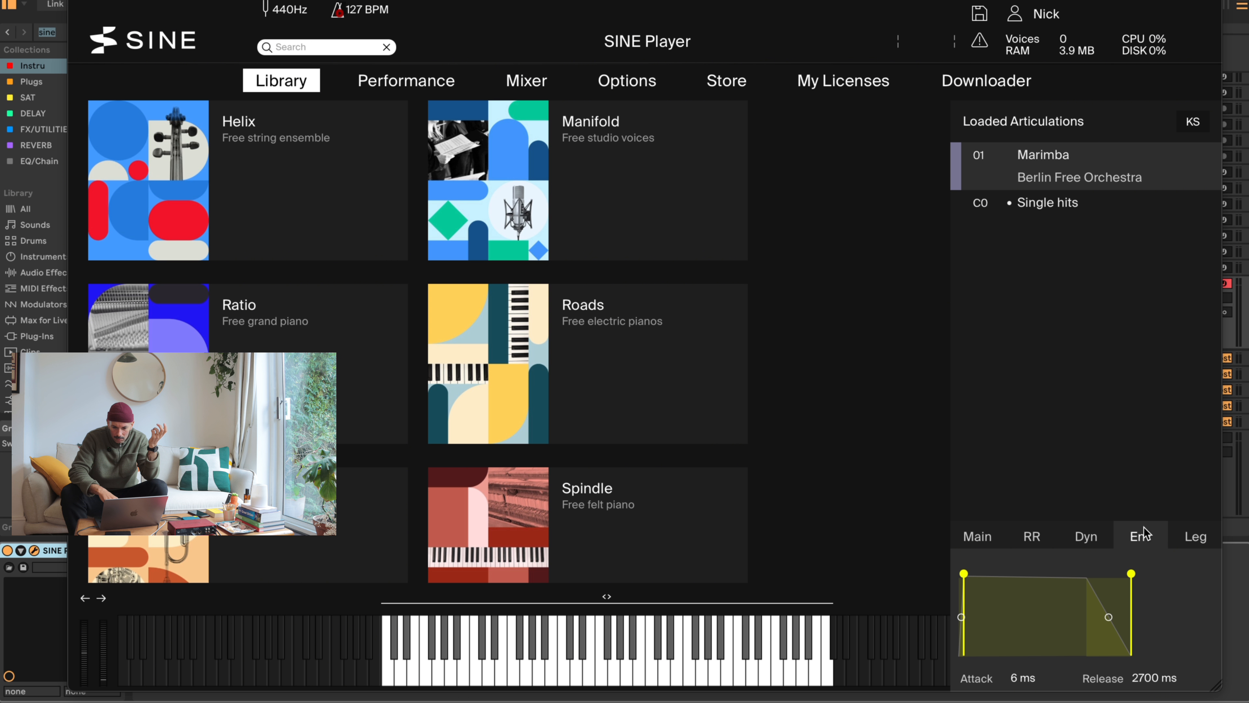
pyautogui.click(1100, 539)
pyautogui.click(1197, 542)
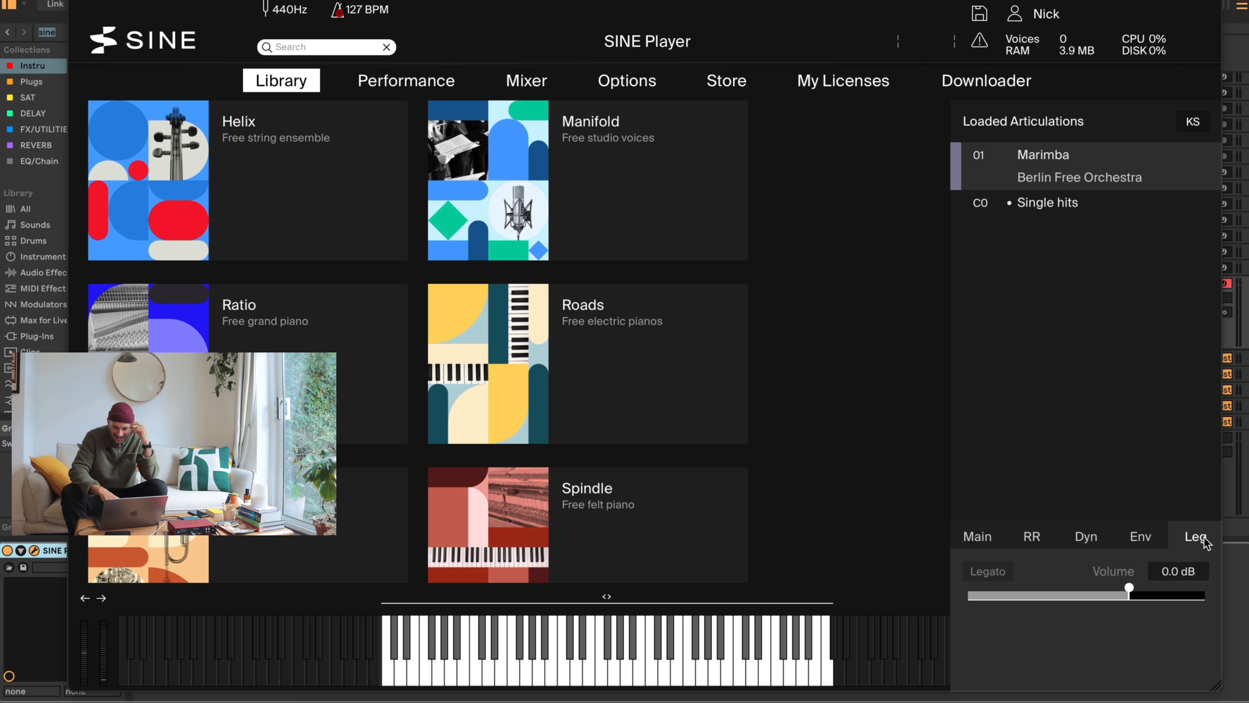
pyautogui.click(1036, 540)
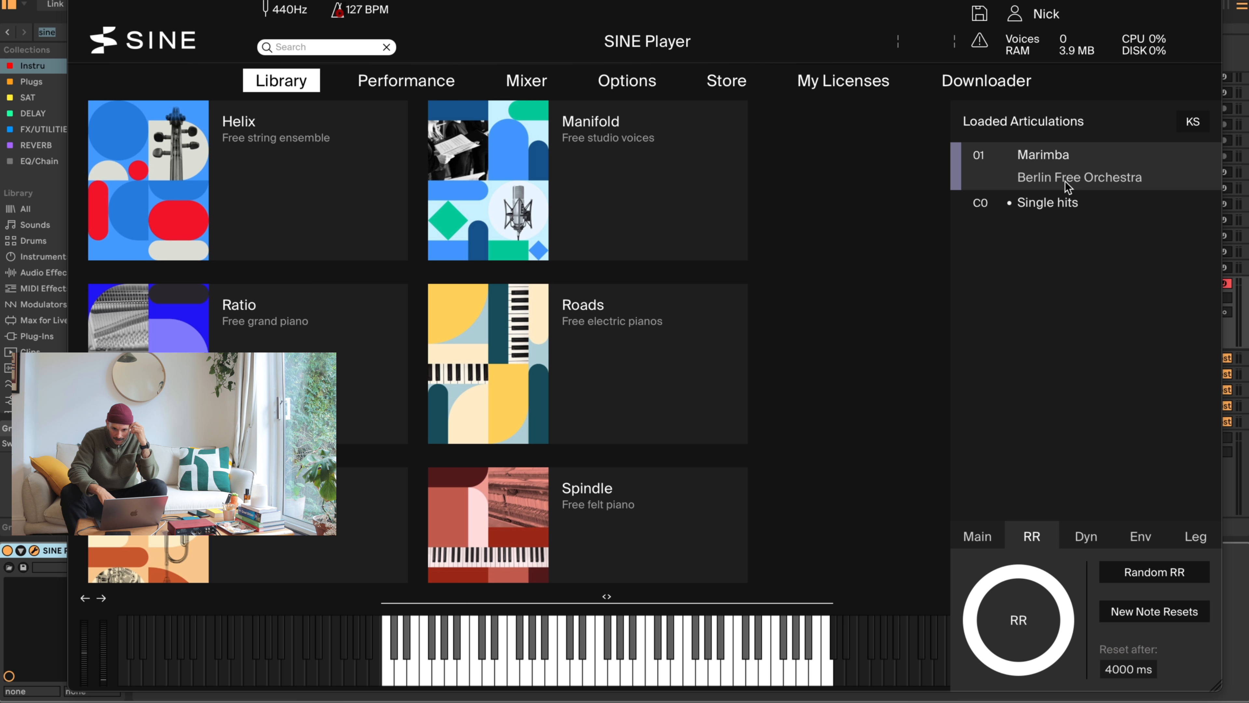
# - Check the SINE Player's Performance and Mixer pages, and browse the instrument collections in the Library
pyautogui.click(409, 81)
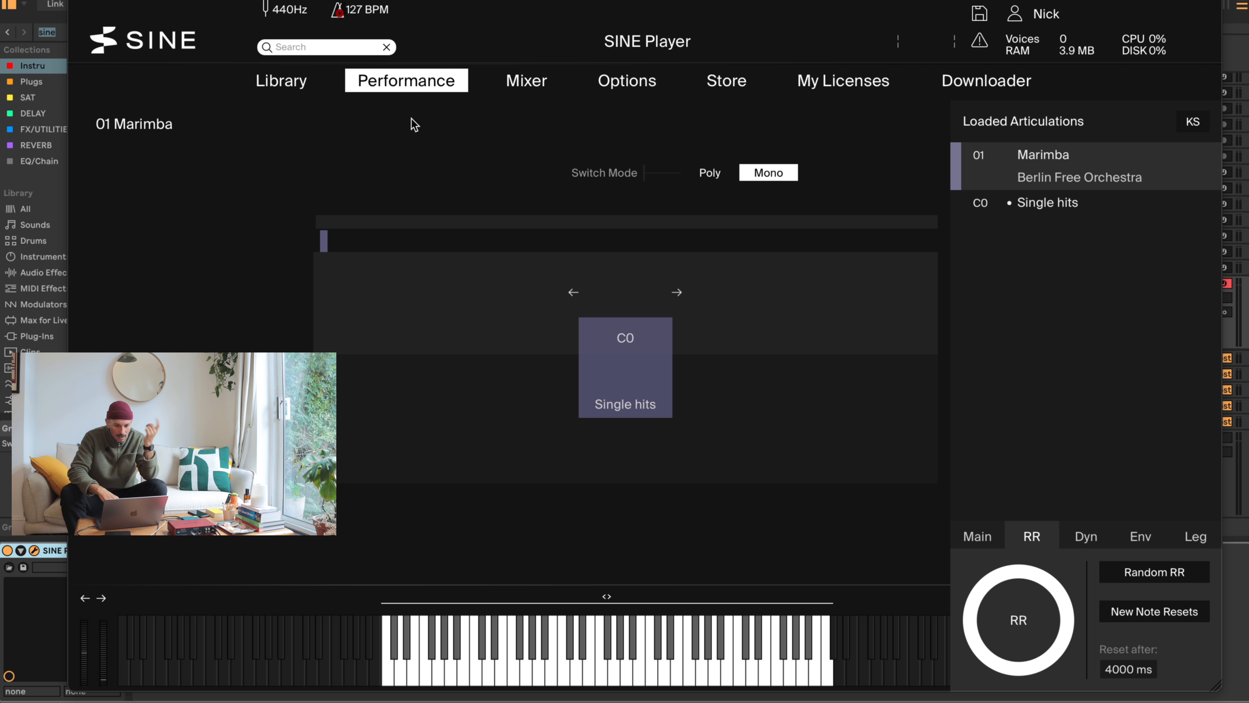
pyautogui.click(519, 80)
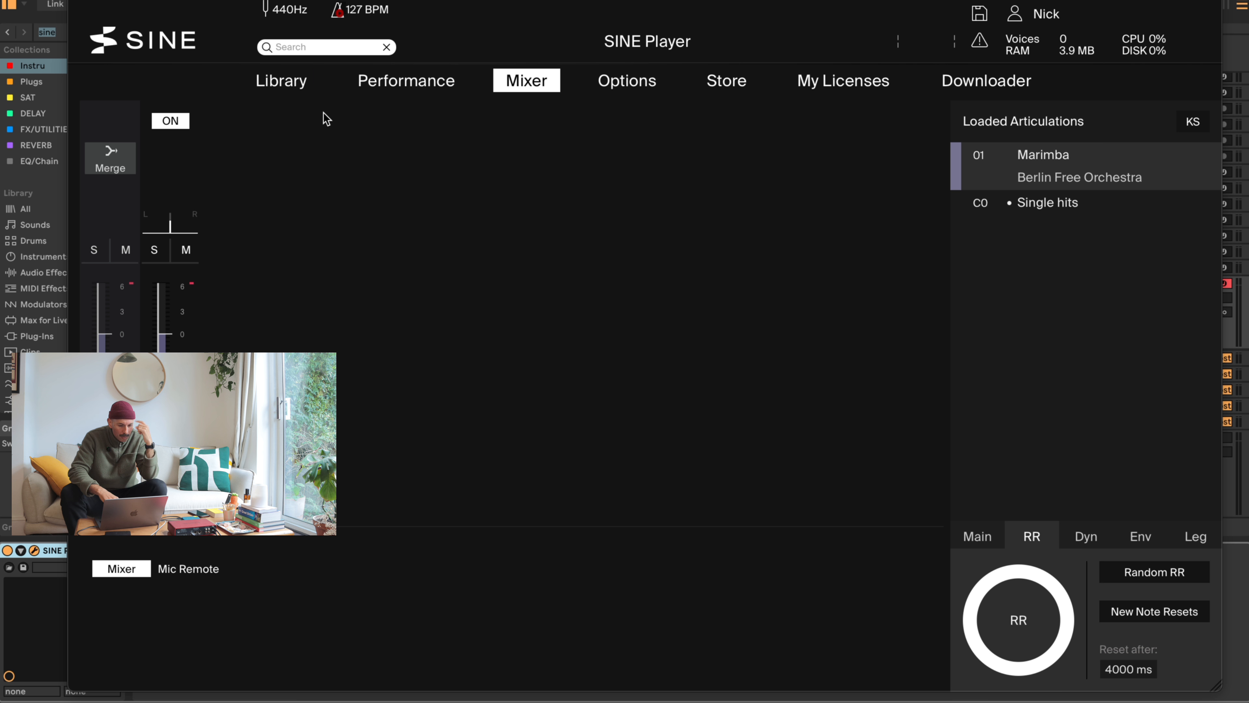
pyautogui.click(278, 80)
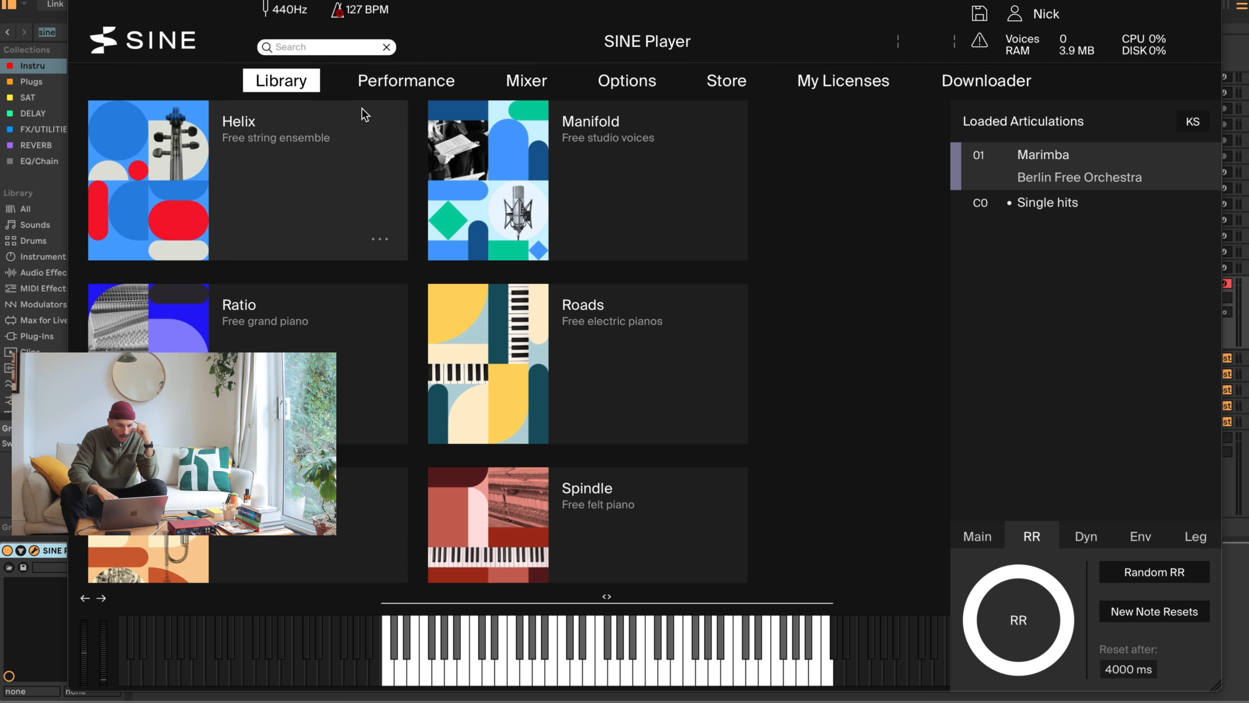
pyautogui.scroll(-5, 418, 311)
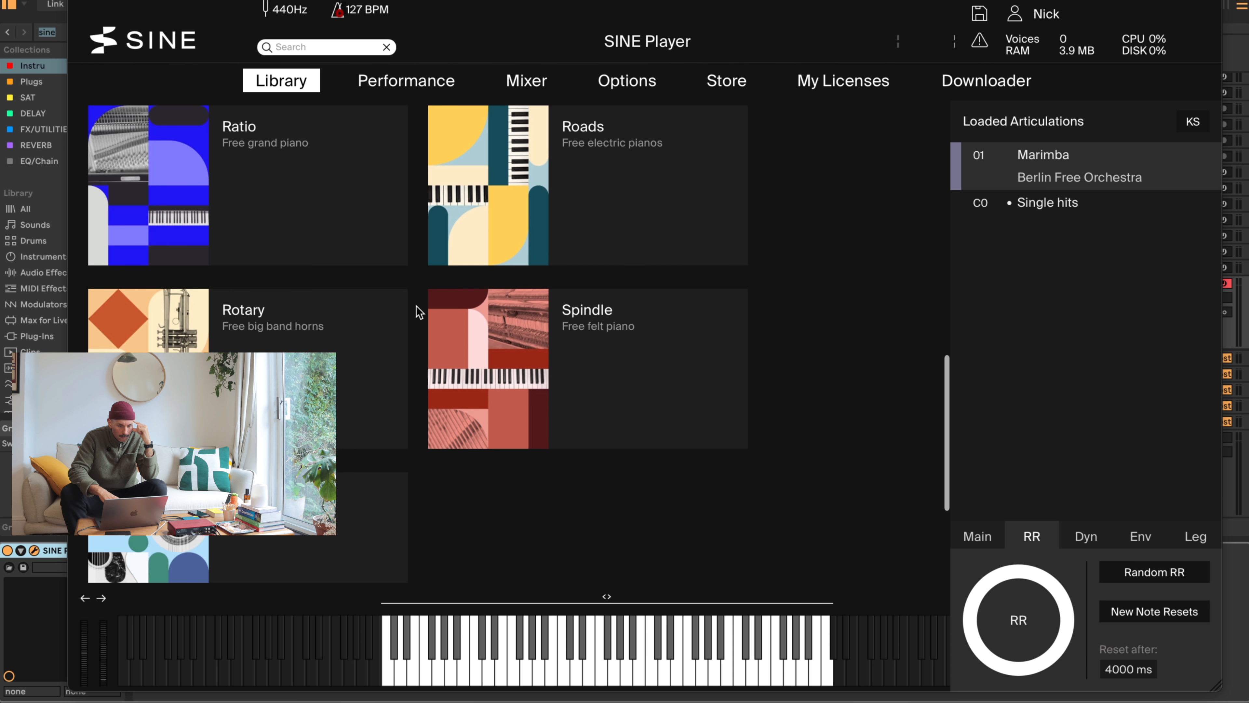
pyautogui.scroll(10, 418, 311)
pyautogui.scroll(1, 418, 311)
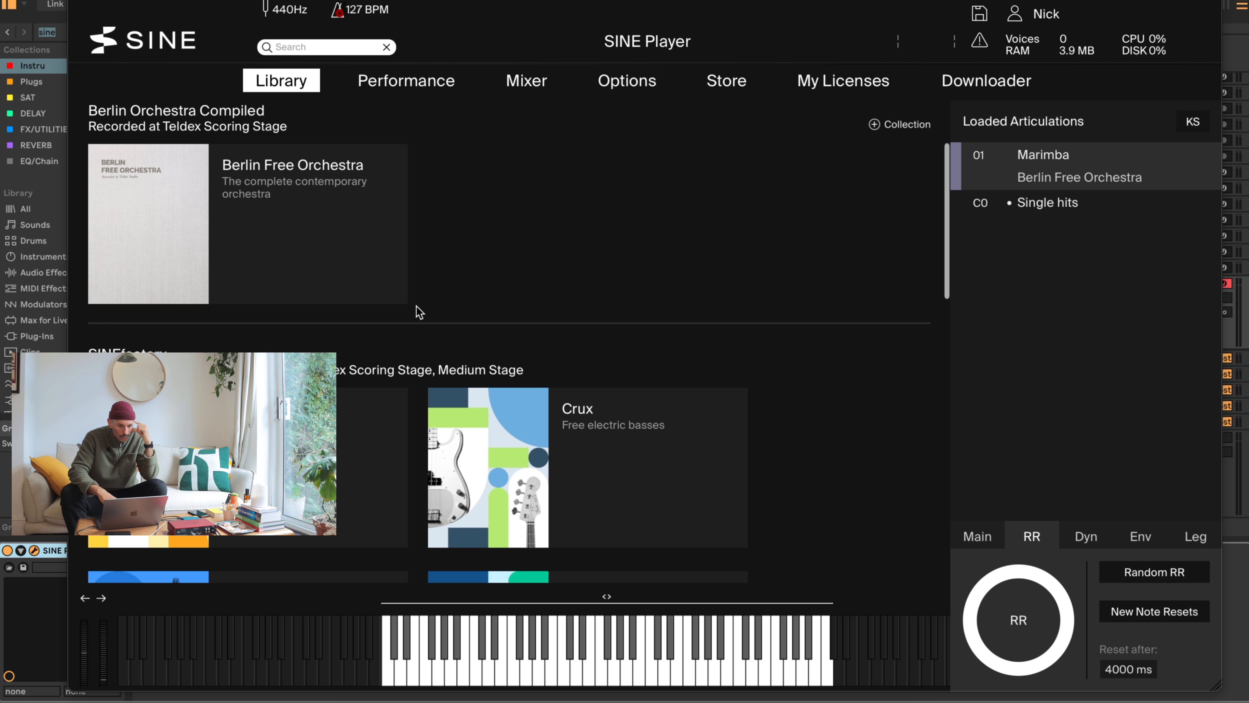
# - Replace the loaded Marimba with the Glockenspiel from the Berlin Free Orchestra's Percussion section
pyautogui.click(324, 234)
pyautogui.click(148, 419)
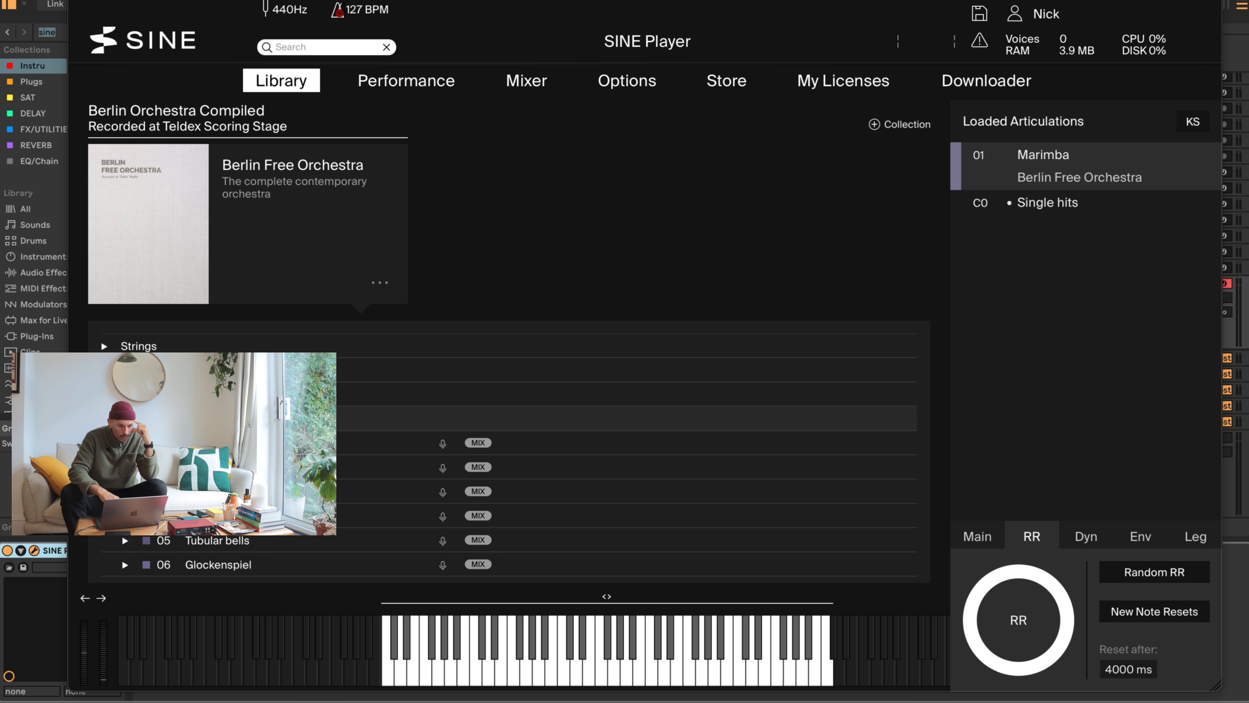
pyautogui.scroll(-3, 149, 419)
pyautogui.click(149, 422)
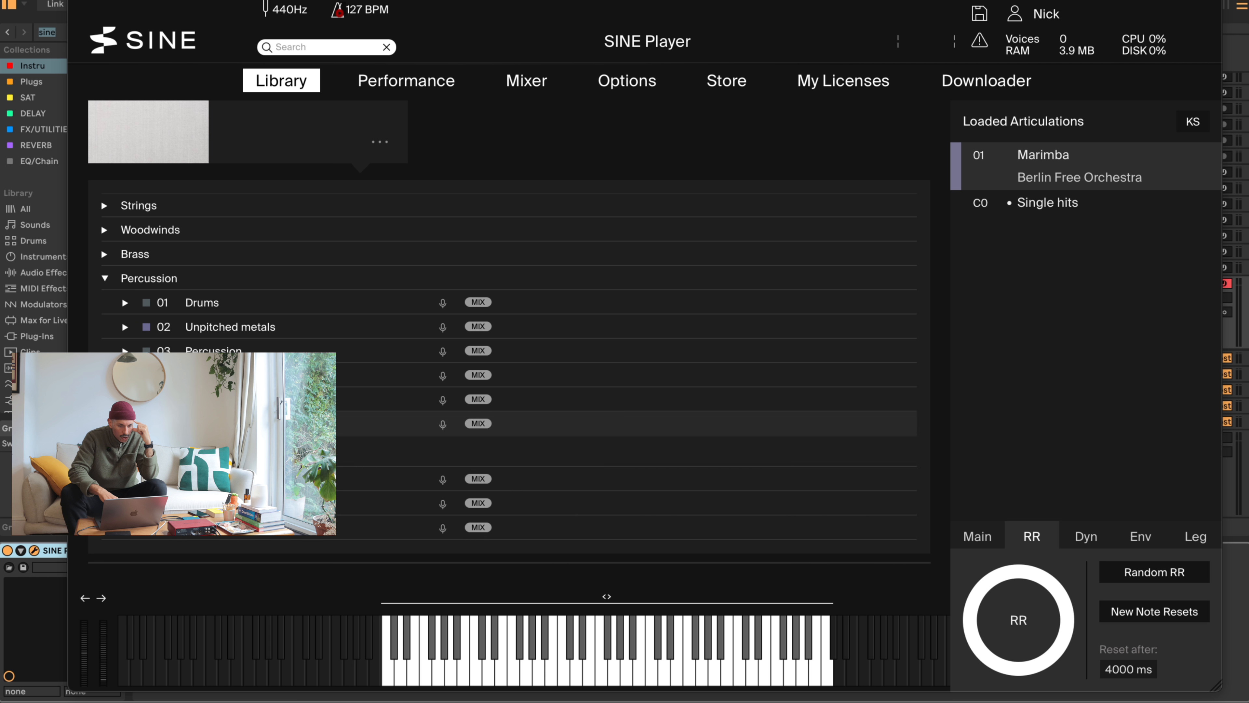
pyautogui.doubleClick(1085, 162)
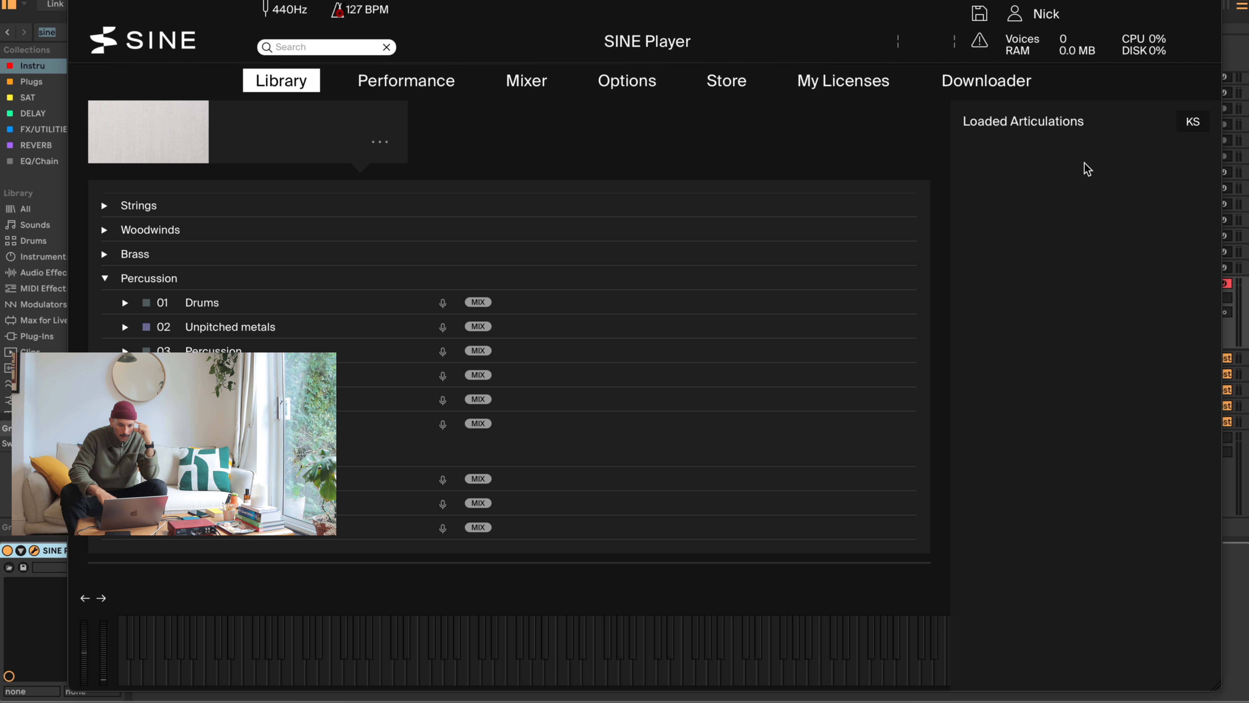
pyautogui.doubleClick(403, 423)
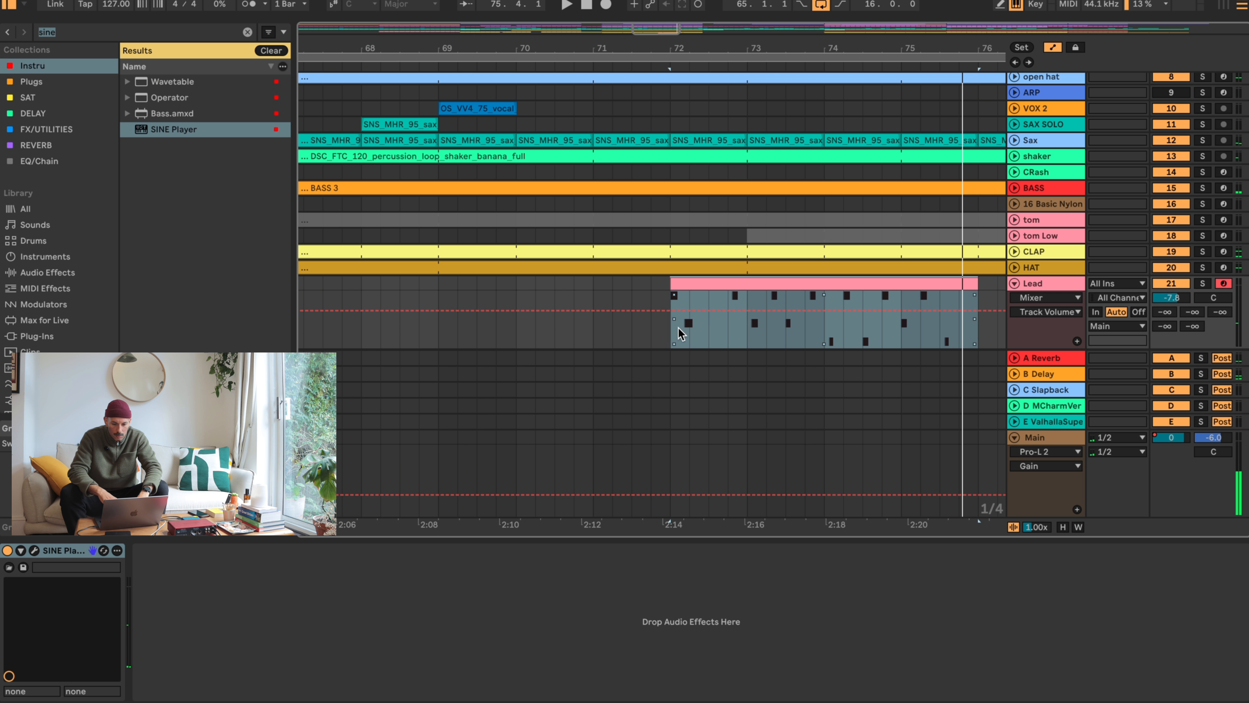
# - Try a slight volume change on the Lead track while playing its clip from bar 72
pyautogui.click(677, 329)
pyautogui.moveTo(1170, 298); pyautogui.dragTo(1170, 294)
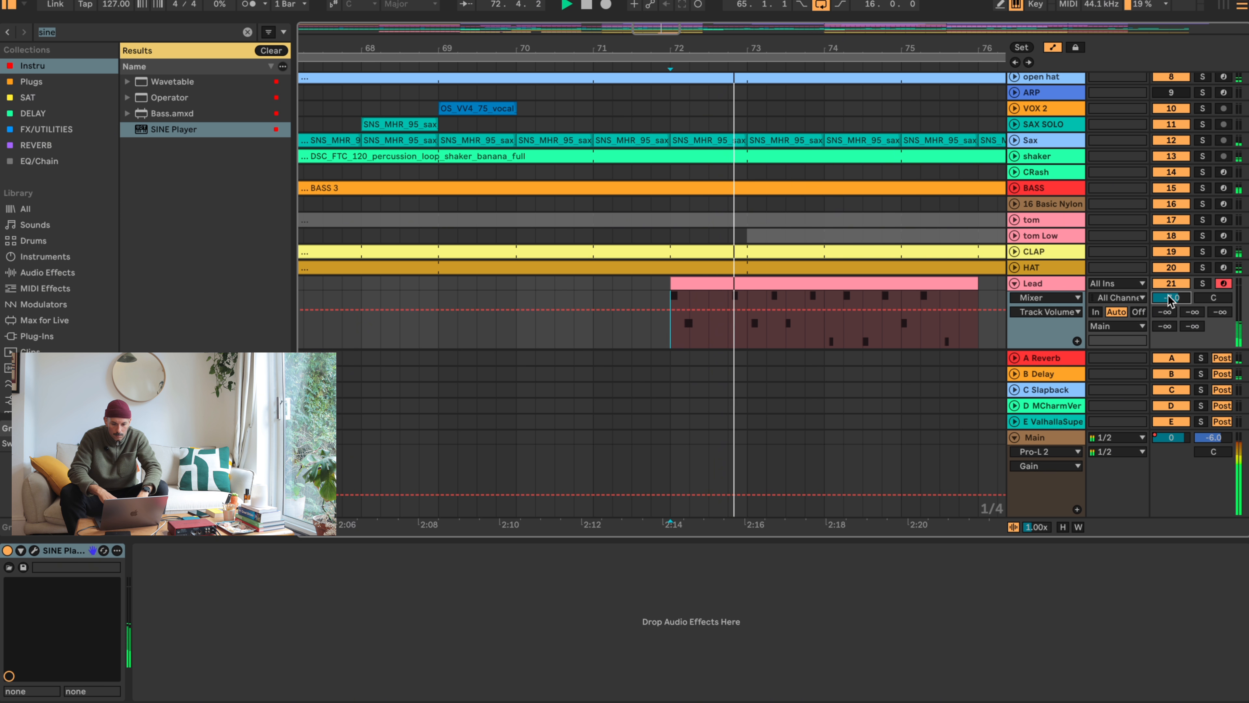
pyautogui.press('space')
pyautogui.hotkey('ctrl', 'z')
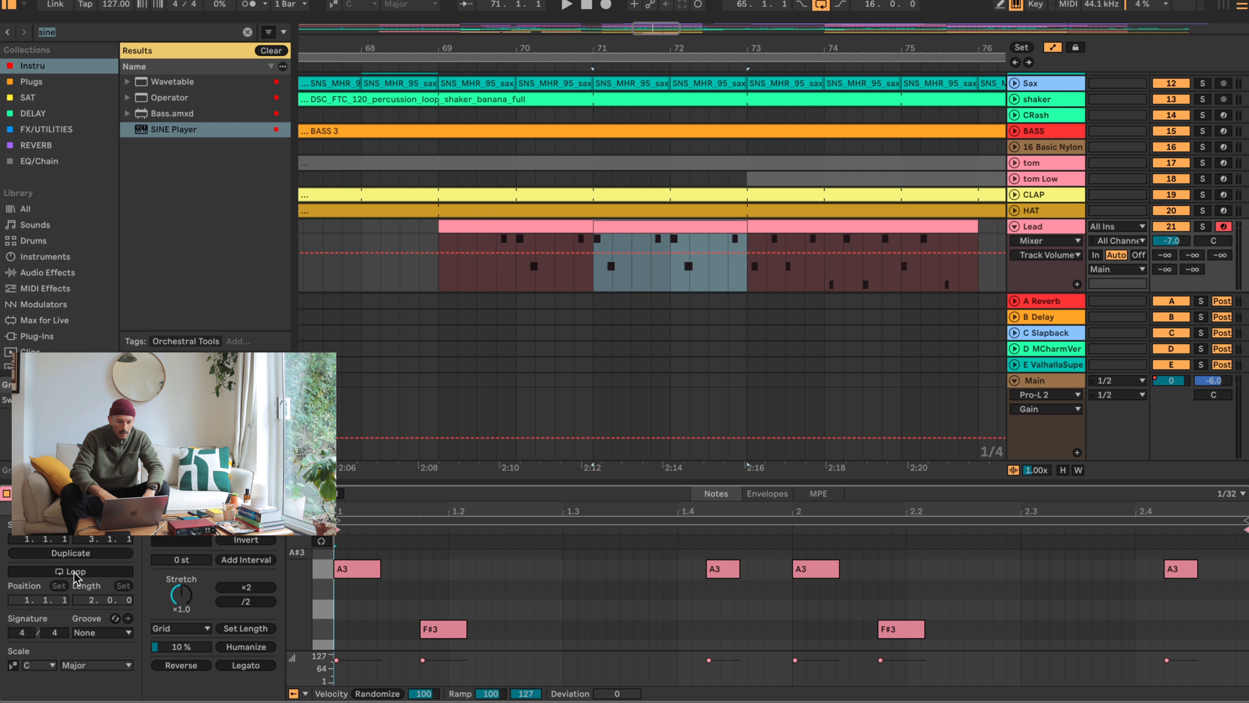
# - Review the key mapping for the clip's Loop On/Off switch
pyautogui.press('super+k')
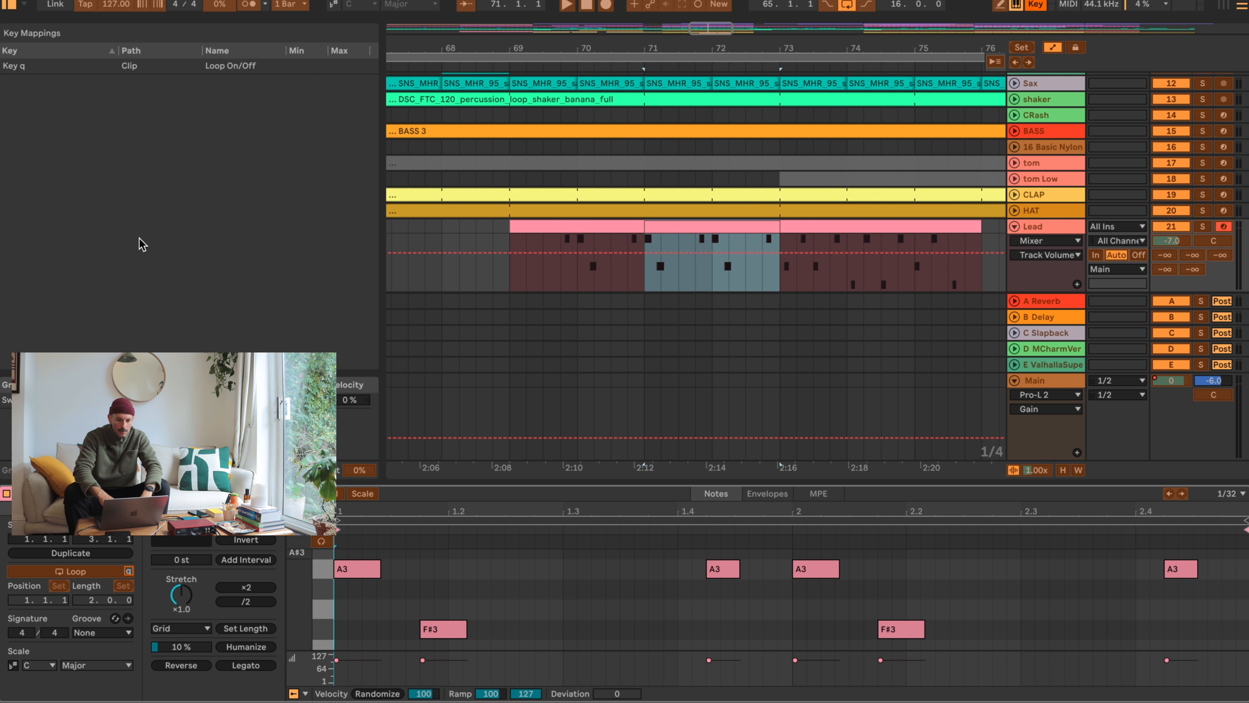
pyautogui.press('super+k')
# - Turn on looping for the Lead clip at bars 71 to 73 and play back the section
pyautogui.press('super+l')
pyautogui.press('super+l')
pyautogui.press('super+l')
pyautogui.press('super+l')
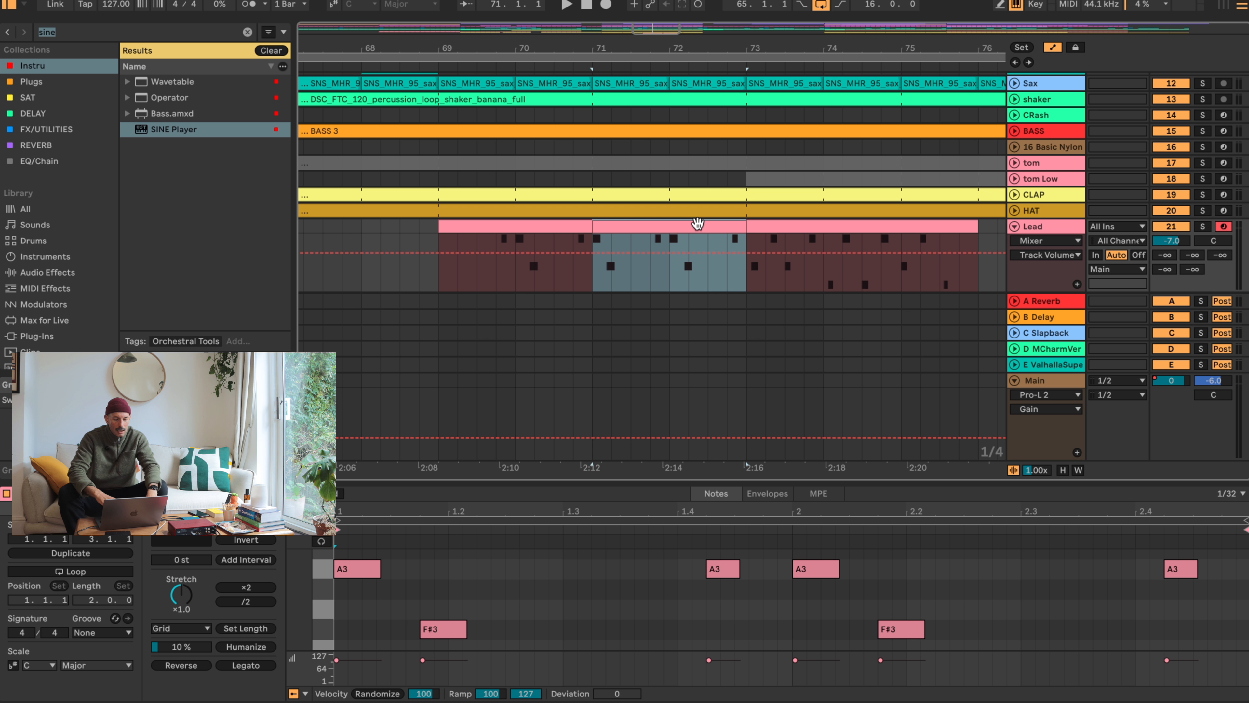
pyautogui.press('super+l')
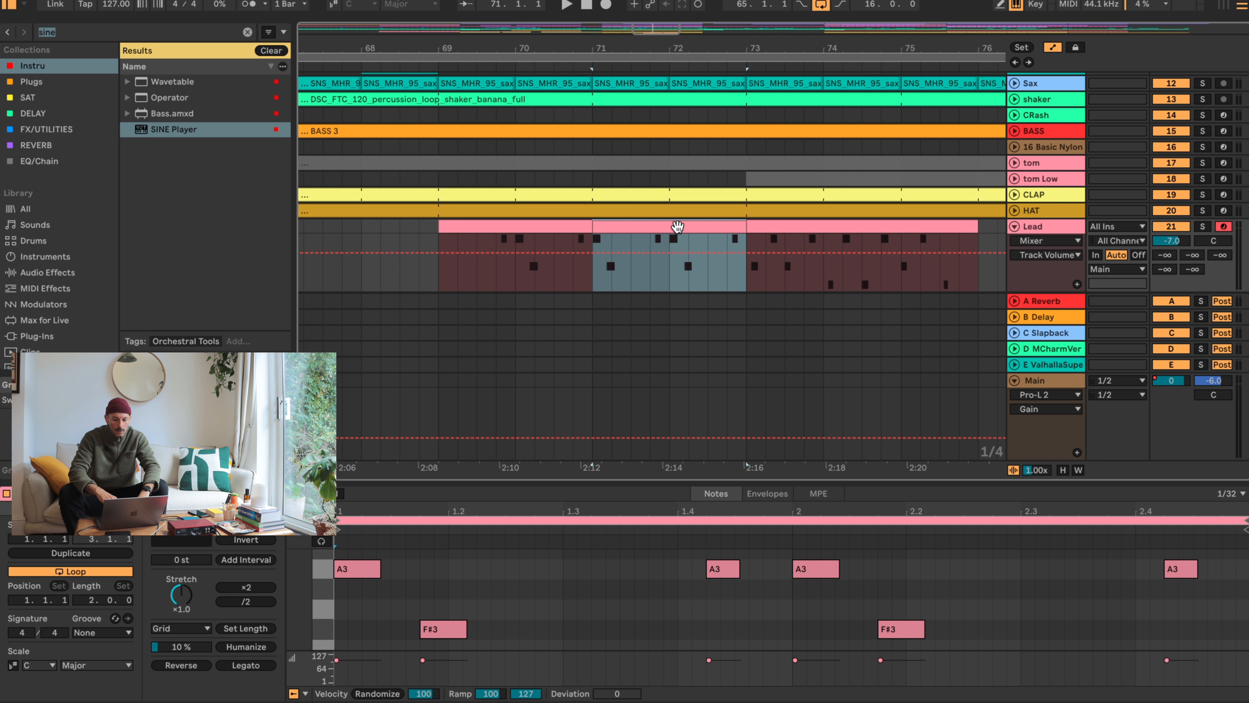
pyautogui.press('space')
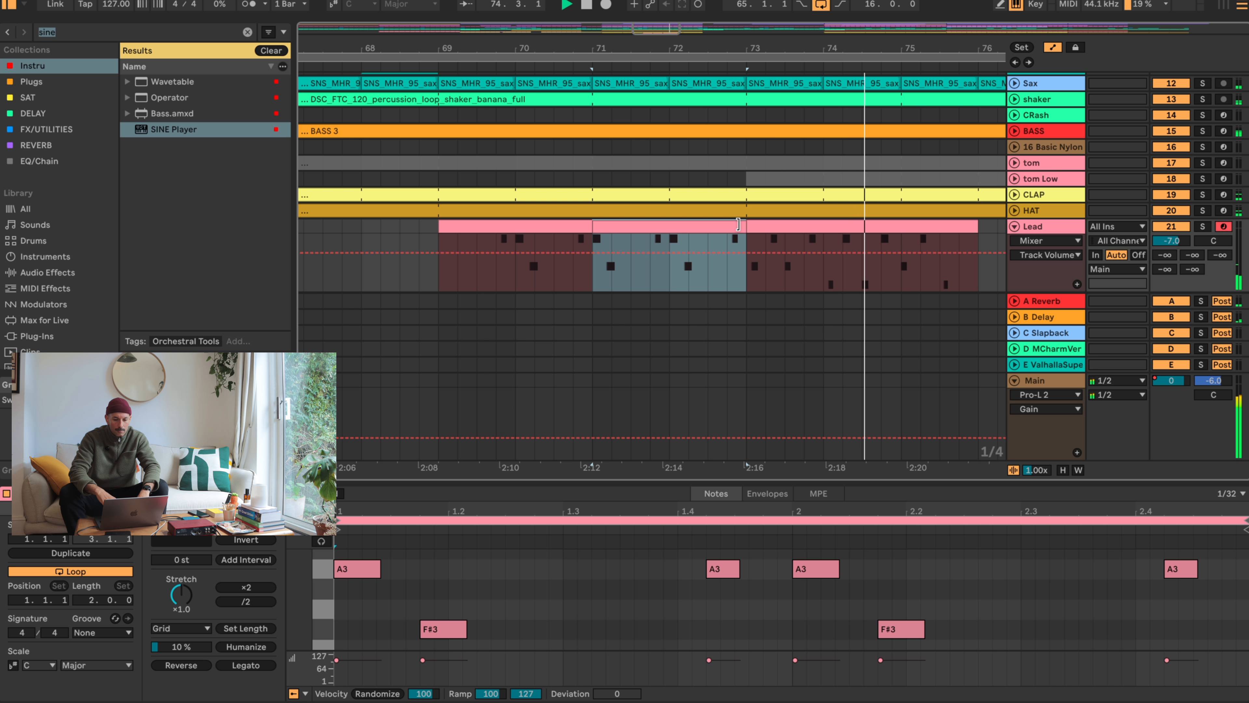
pyautogui.press('space')
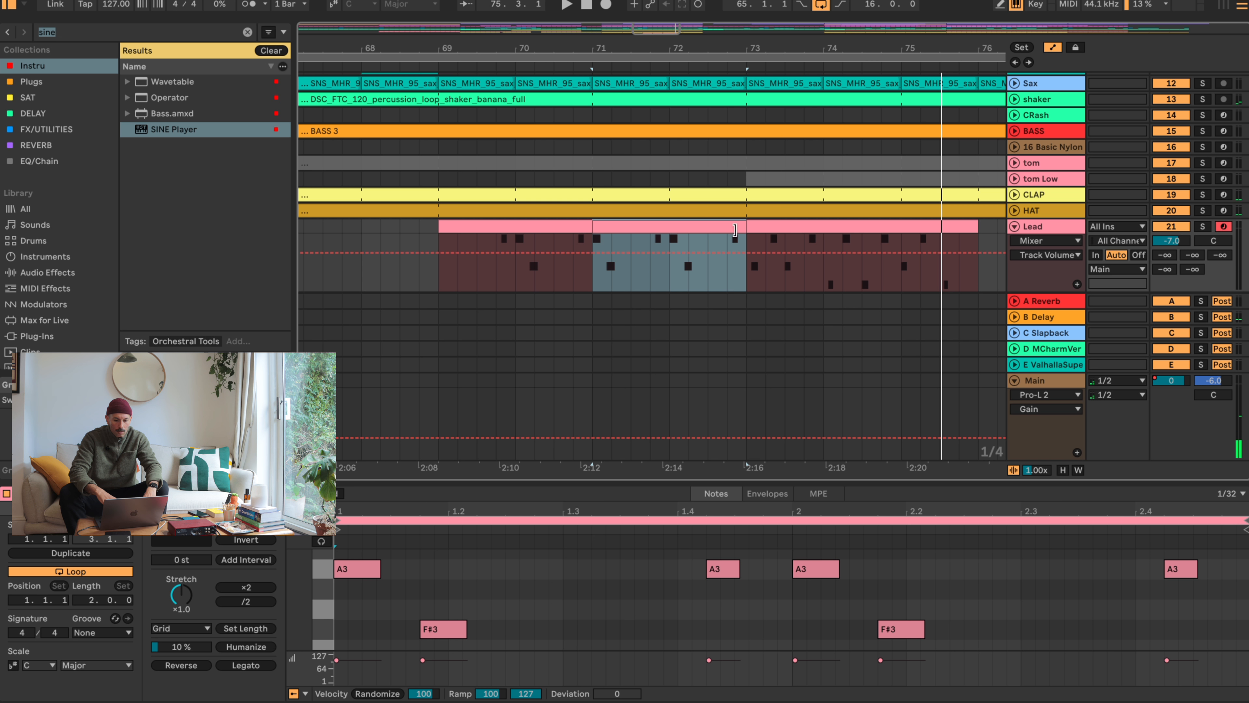
# - Copy the half-bar Lead section at bar 72 to bar 73 and play back the transition
pyautogui.moveTo(705, 279); pyautogui.dragTo(766, 231)
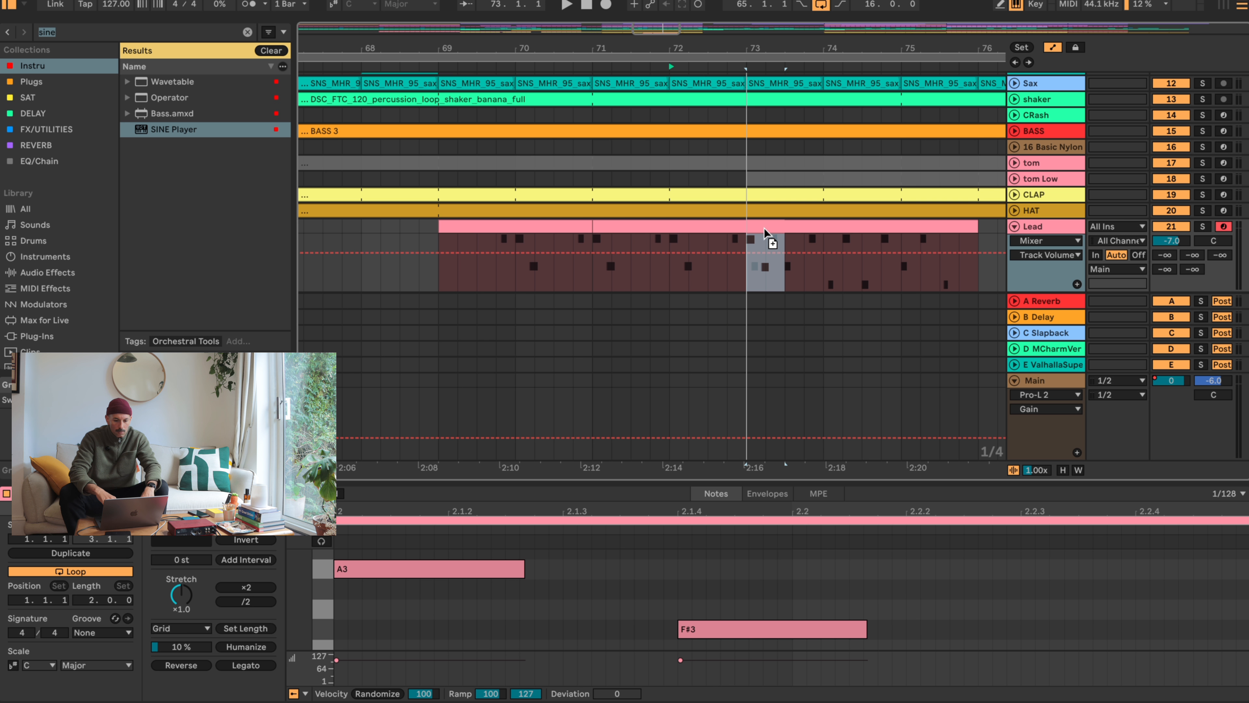
pyautogui.click(658, 268)
pyautogui.press('space')
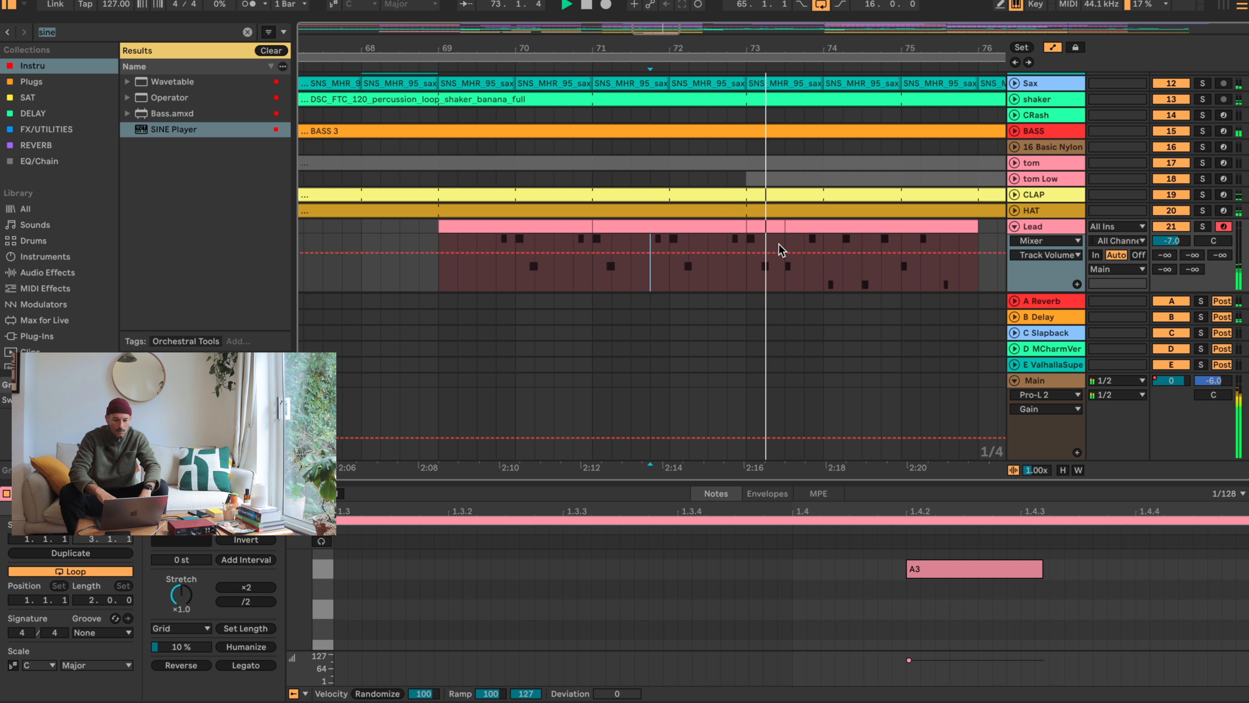
pyautogui.press('space')
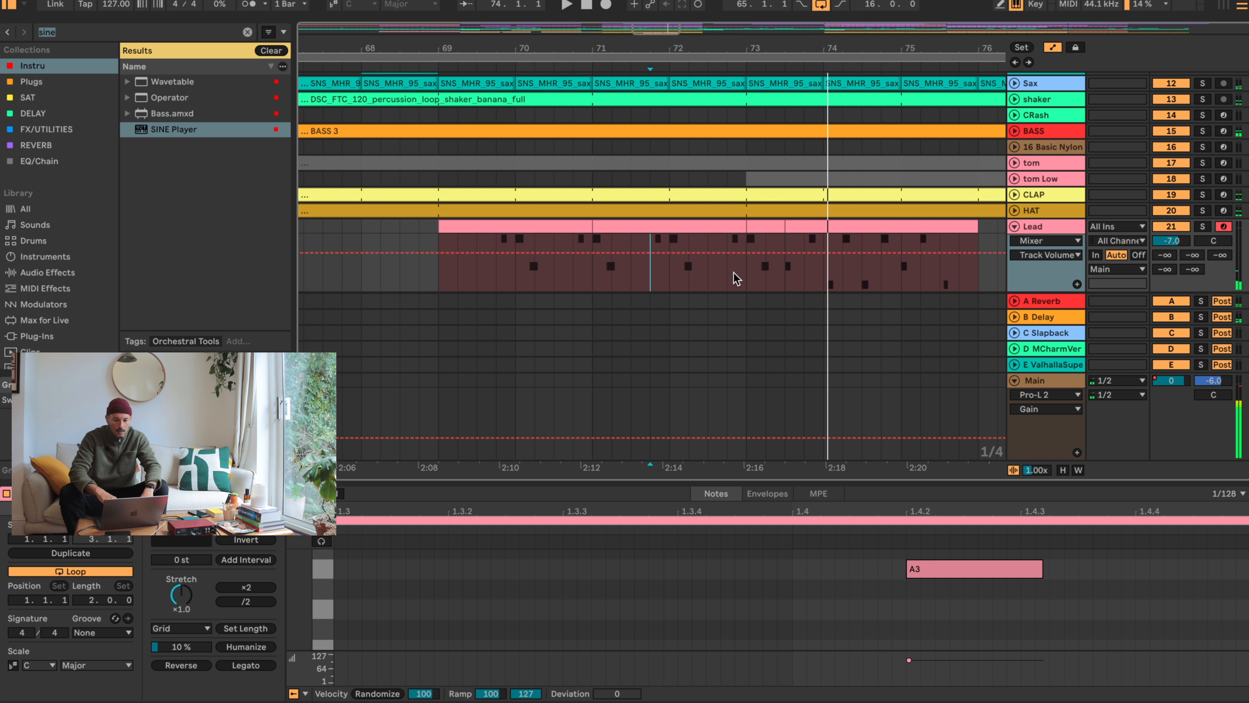
# - Copy the half-bar Lead section at bar 72 to bar 74, and place a one-bar copy at bar 75
pyautogui.click(686, 266)
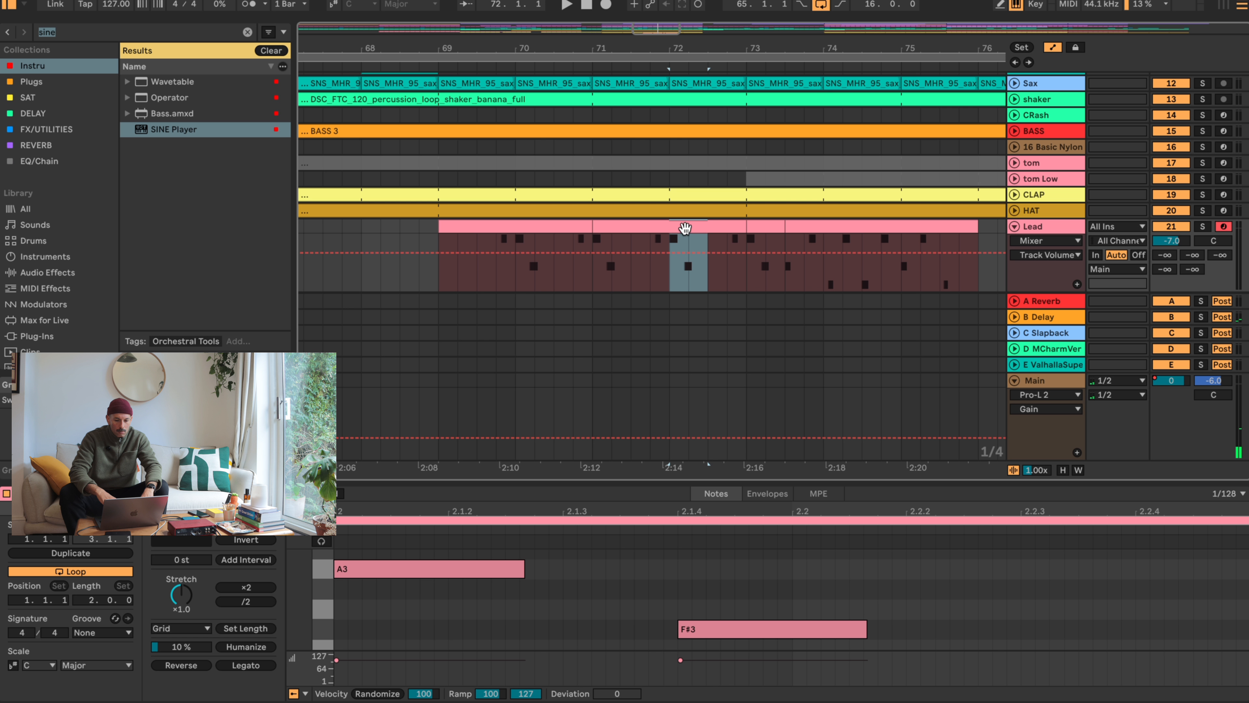
pyautogui.moveTo(681, 235); pyautogui.dragTo(844, 238)
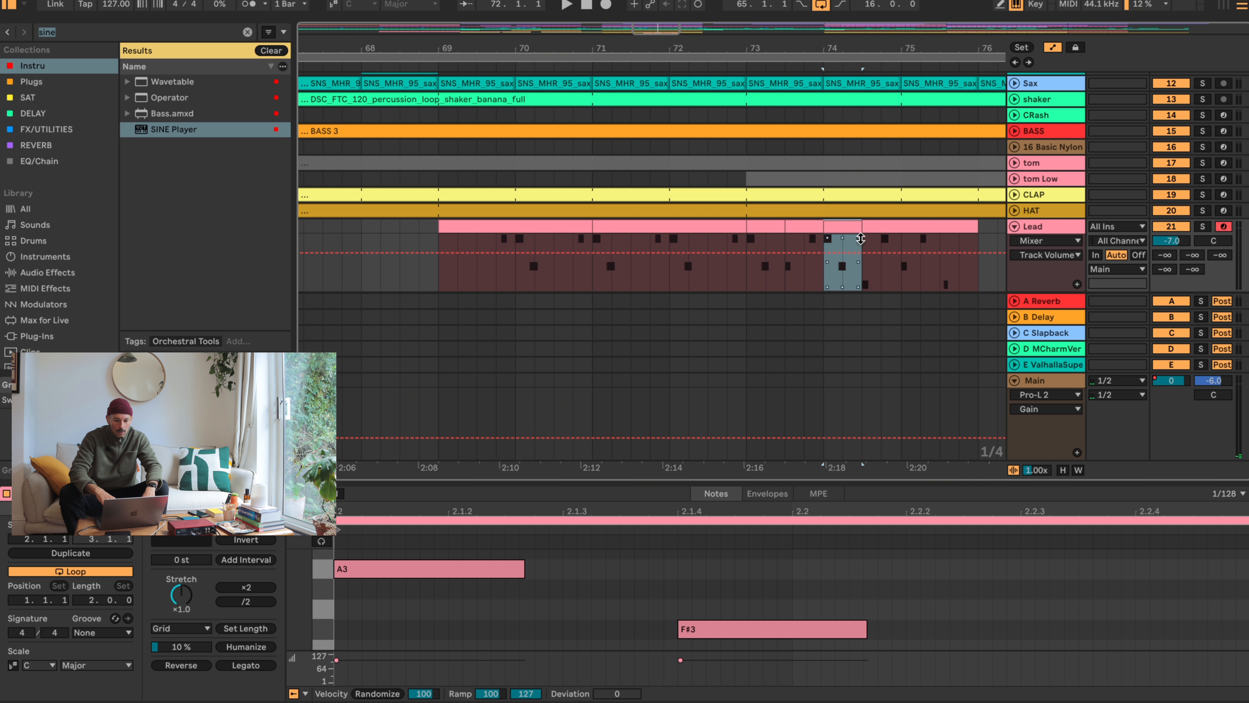
pyautogui.moveTo(747, 288); pyautogui.dragTo(925, 219)
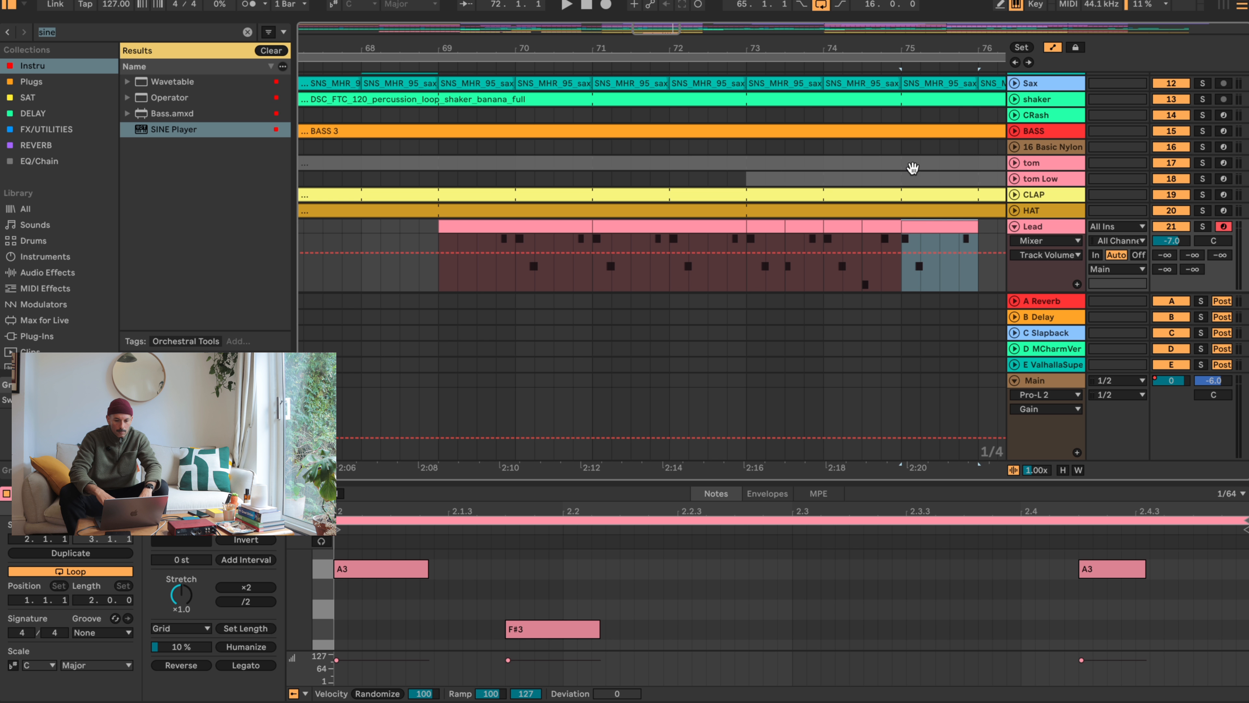
# - Consolidate the Lead clips from bar 73 to 76 into one clip and split it at bar 75
pyautogui.moveTo(854, 45); pyautogui.dragTo(694, 43)
pyautogui.moveTo(627, 248); pyautogui.dragTo(771, 227)
pyautogui.press('super+j')
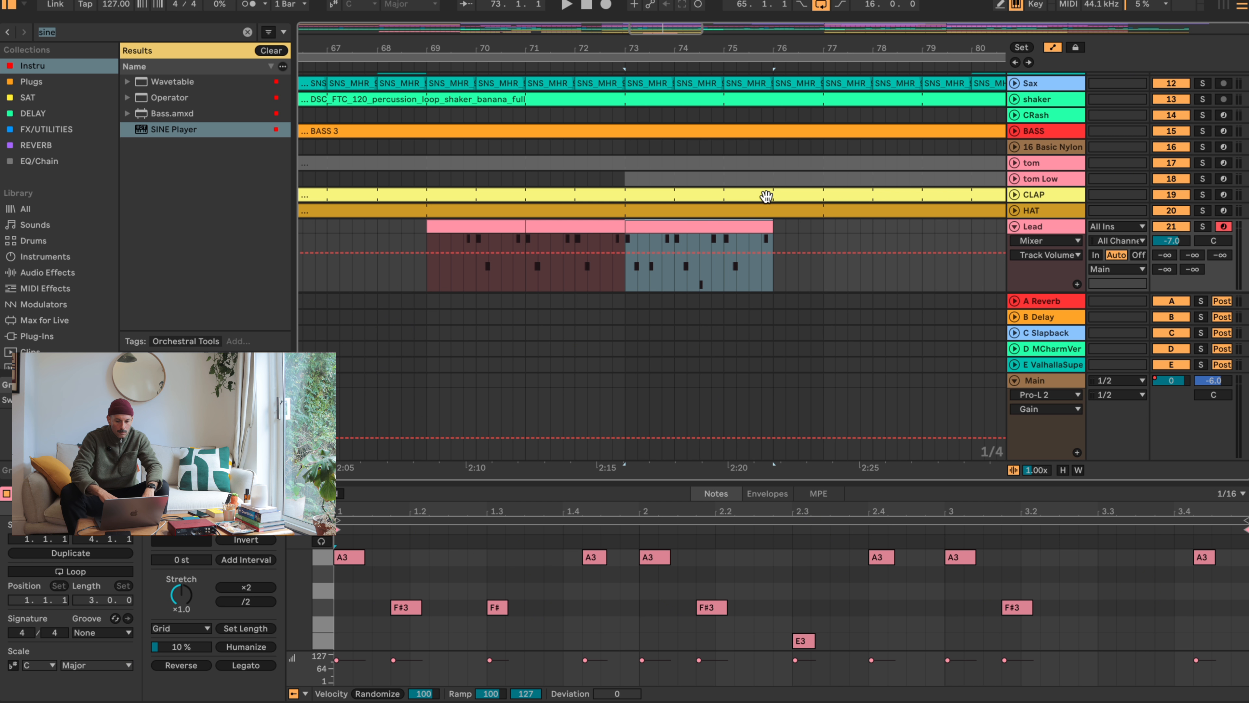
pyautogui.press('super+e')
pyautogui.moveTo(724, 280); pyautogui.dragTo(628, 226)
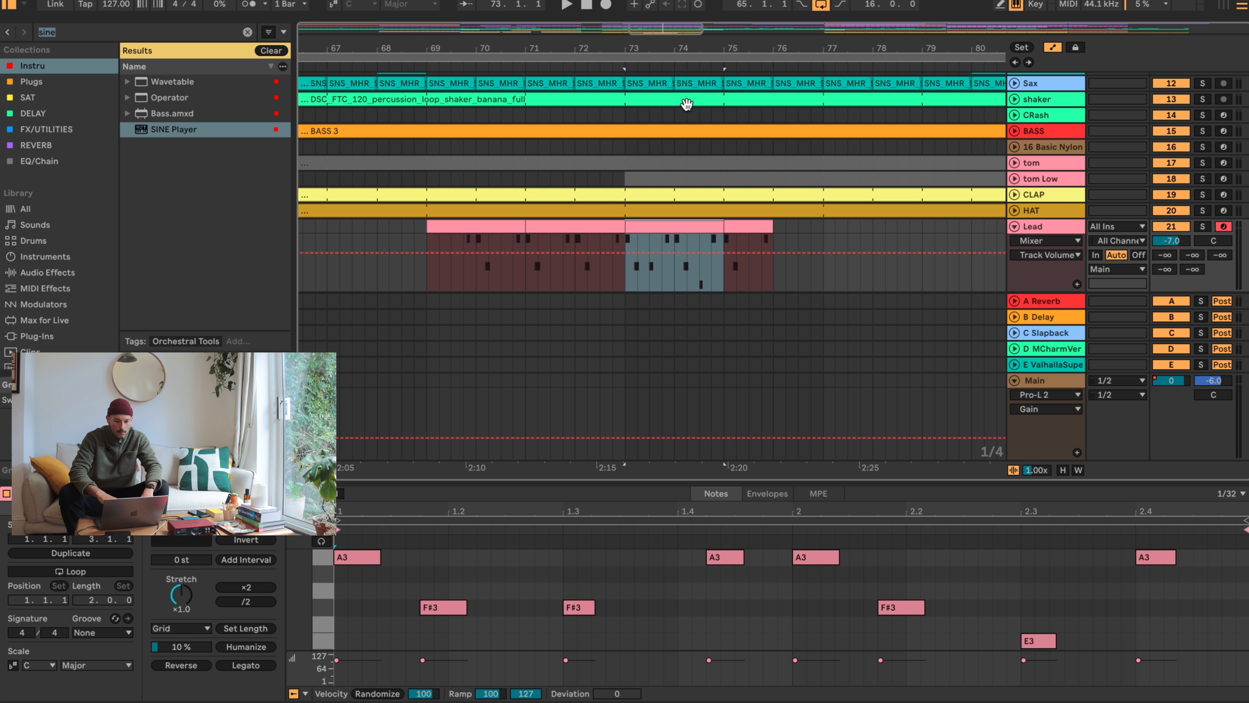
# - Play the arrangement from bar 61 and lower the Lead track's volume to -15.3 dB
pyautogui.moveTo(598, 51); pyautogui.dragTo(694, 50)
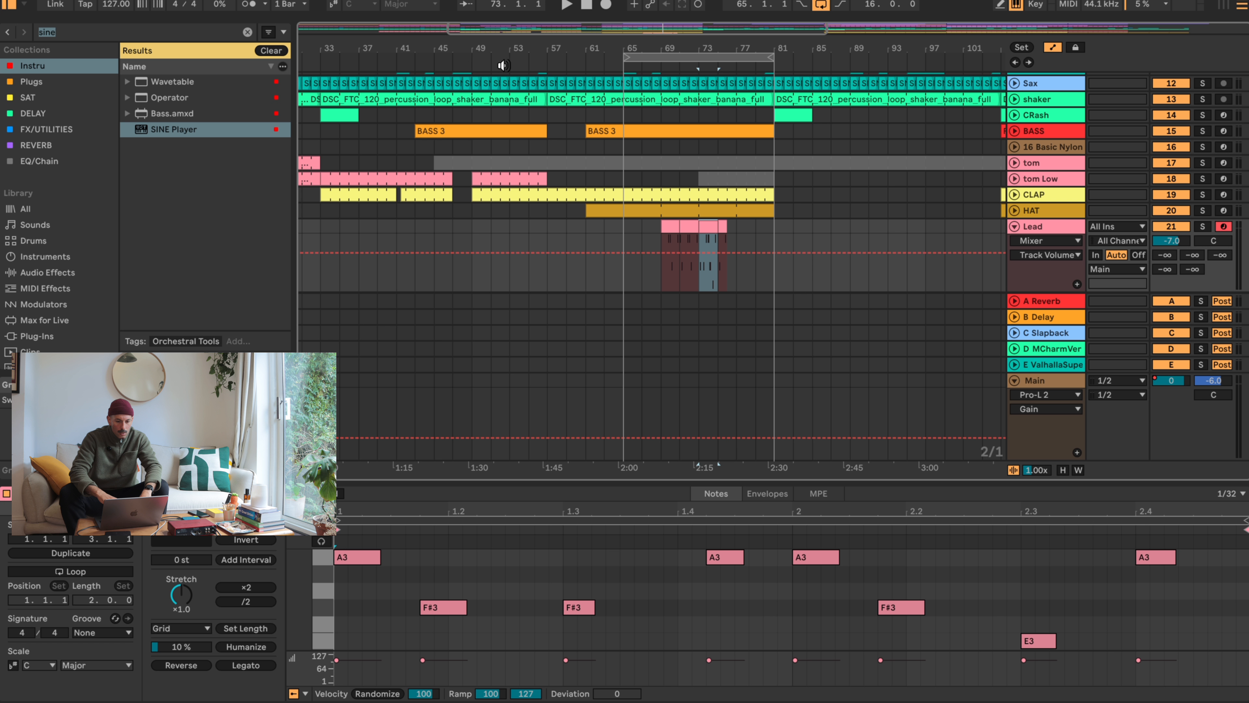
pyautogui.click(571, 61)
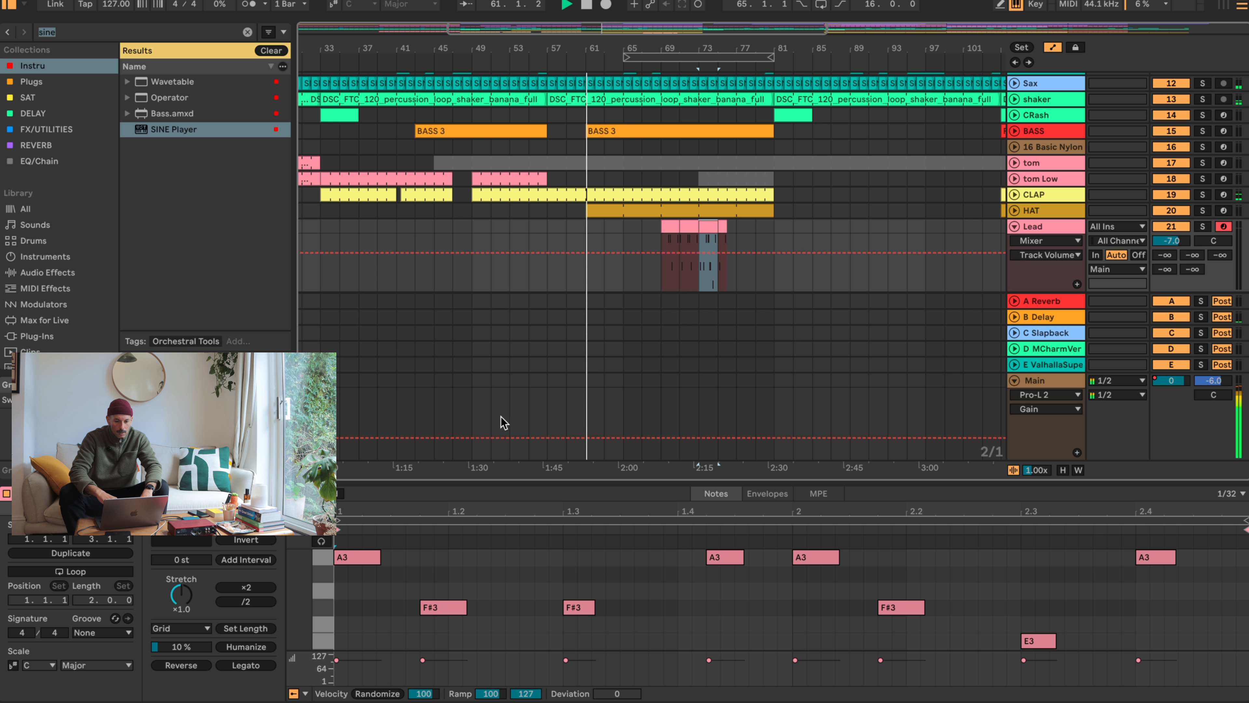
pyautogui.press('XF86AudioRaiseVolume')
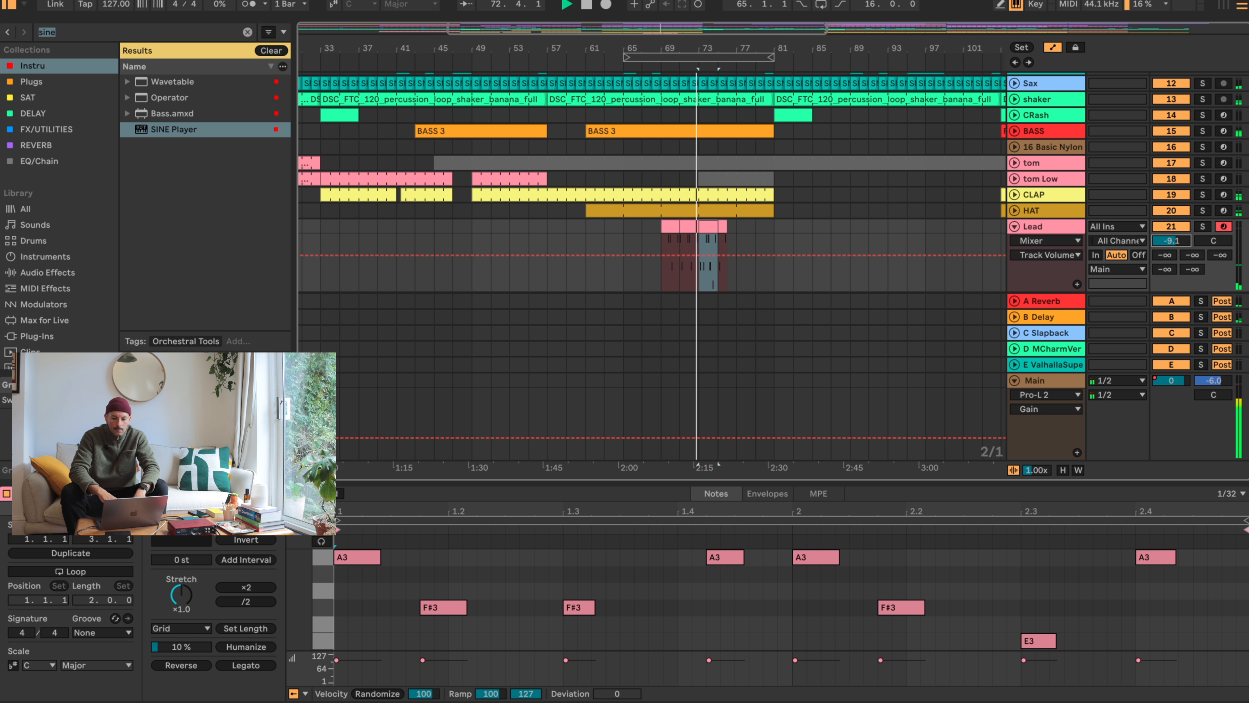
pyautogui.click(672, 229)
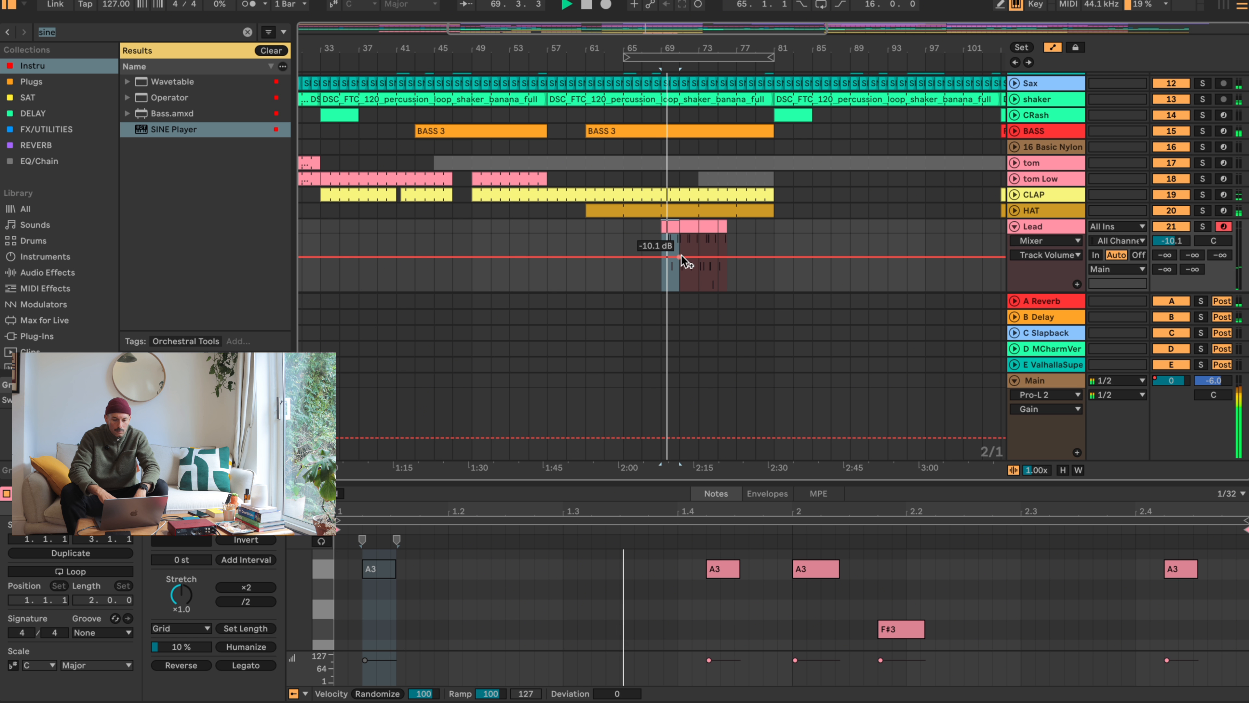
pyautogui.moveTo(1187, 241); pyautogui.dragTo(1187, 266)
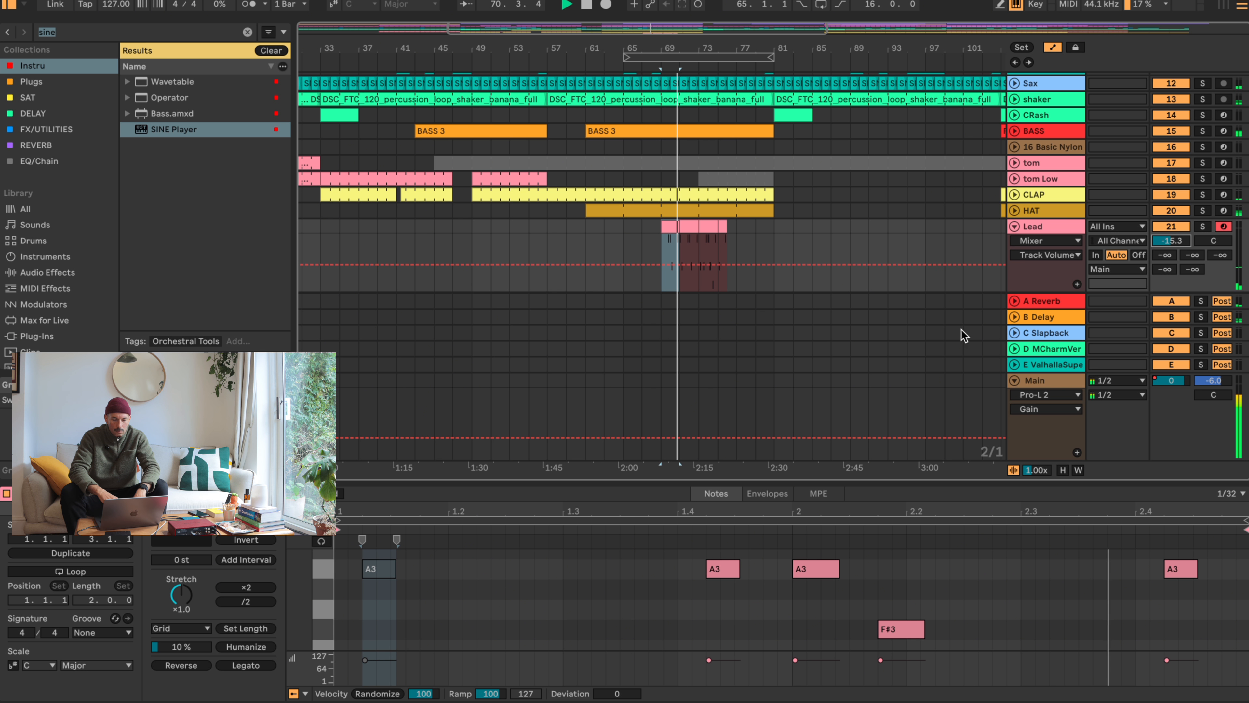
# - Stop playback and delete the opening A3 and F#3 notes from the Lead clip at bars 71 to 73
pyautogui.press('space')
pyautogui.click(689, 227)
pyautogui.moveTo(521, 644); pyautogui.dragTo(347, 543)
pyautogui.press('Delete')
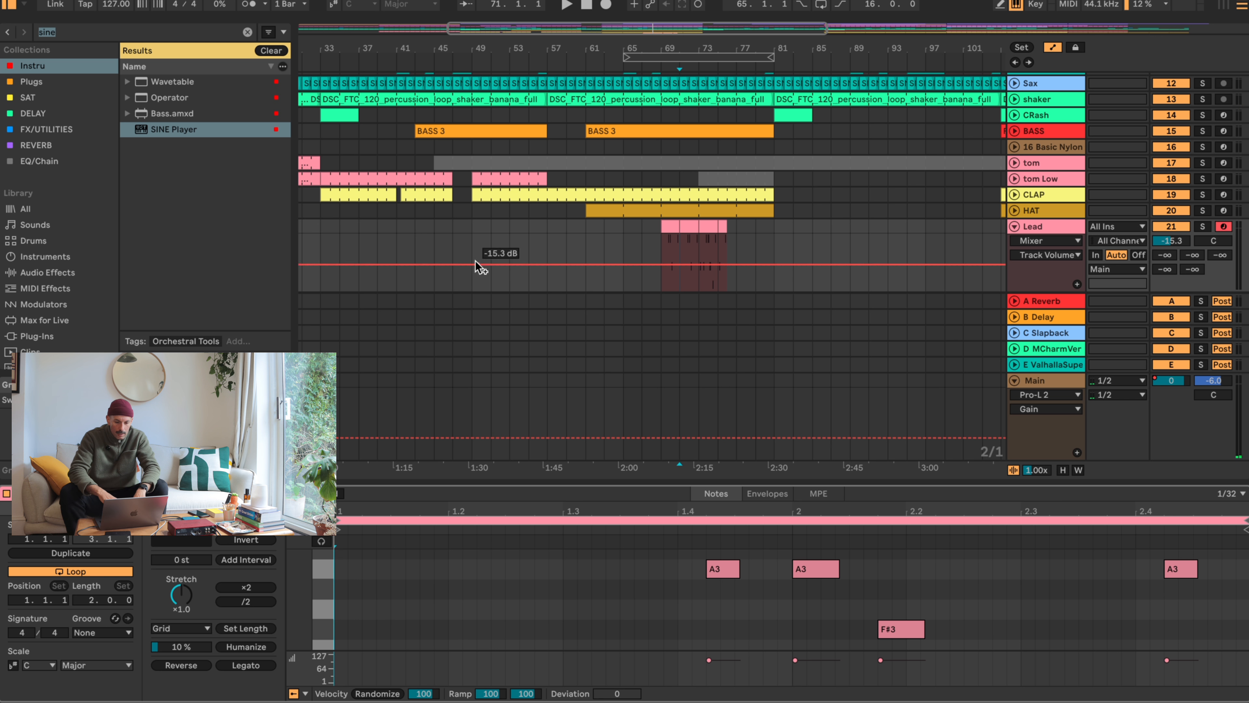
# - Play the Lead clips from bar 69 and lower the Lead track's volume to -17.3 dB
pyautogui.click(668, 220)
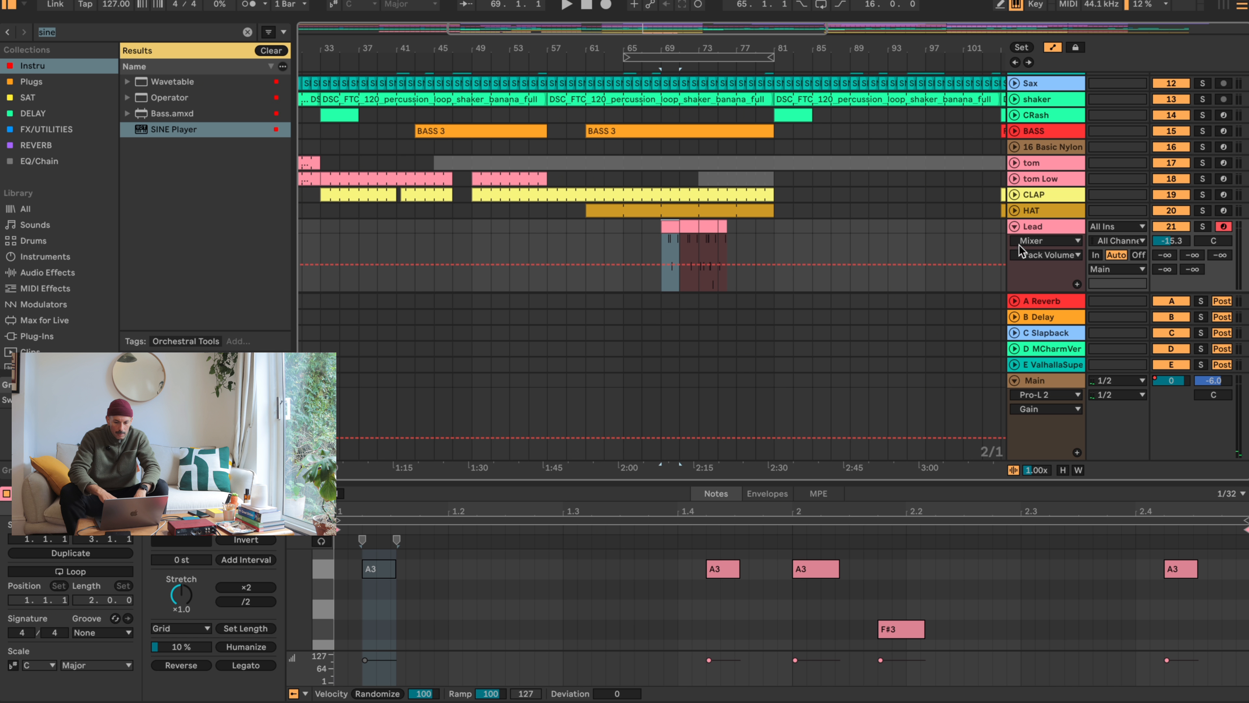
pyautogui.press('space')
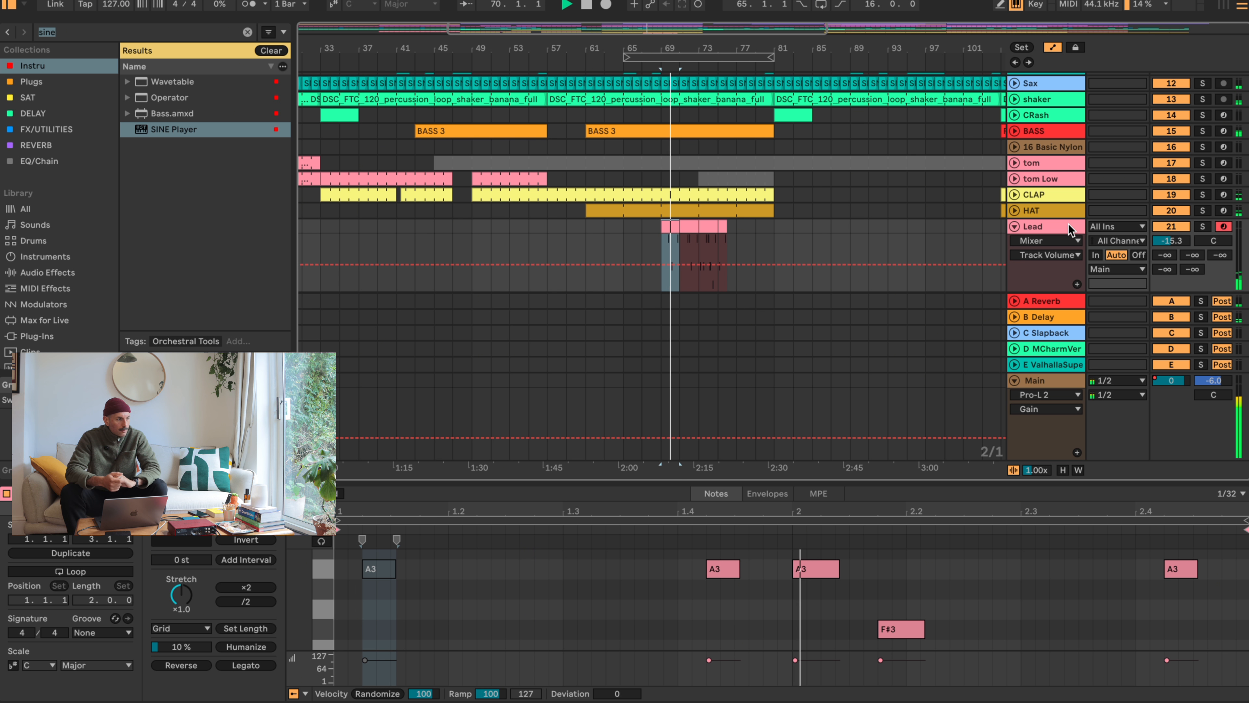
pyautogui.moveTo(1172, 241); pyautogui.dragTo(1173, 246)
pyautogui.click(689, 227)
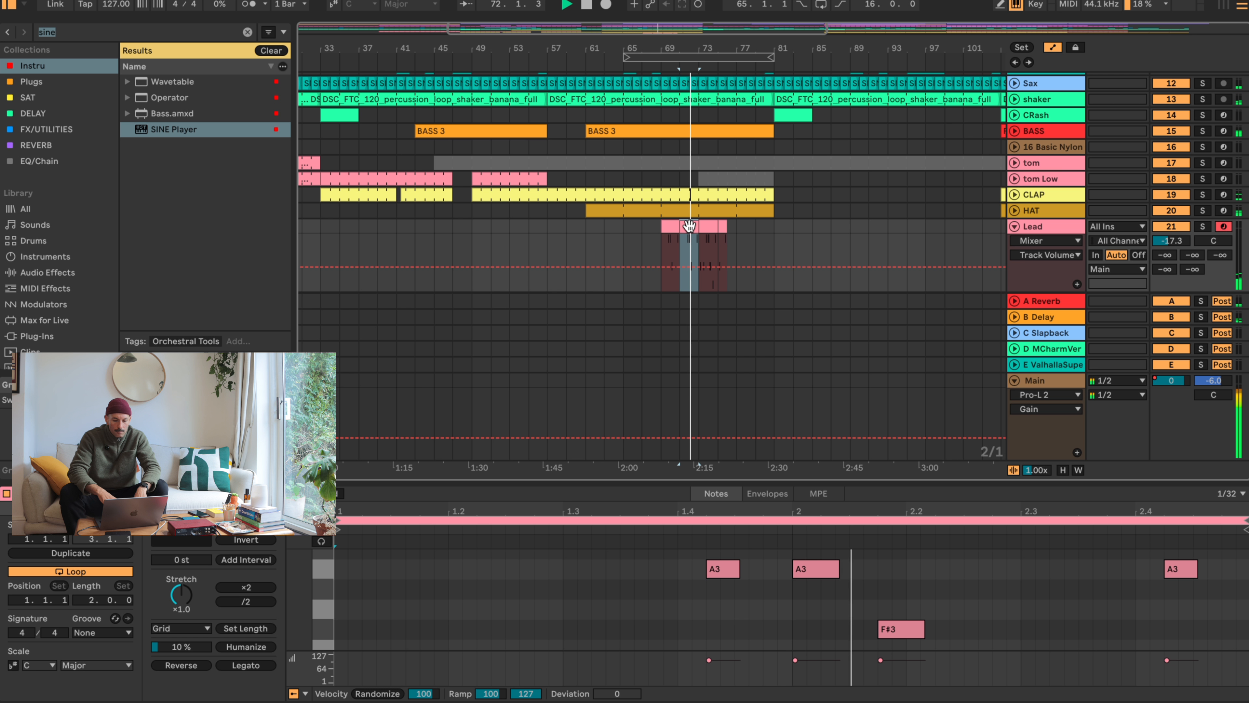
# - Try deleting the Lead clip at bars 73 to 75, and undo the deletion
pyautogui.click(707, 225)
pyautogui.press('space')
pyautogui.press('Delete')
pyautogui.press('super+z')
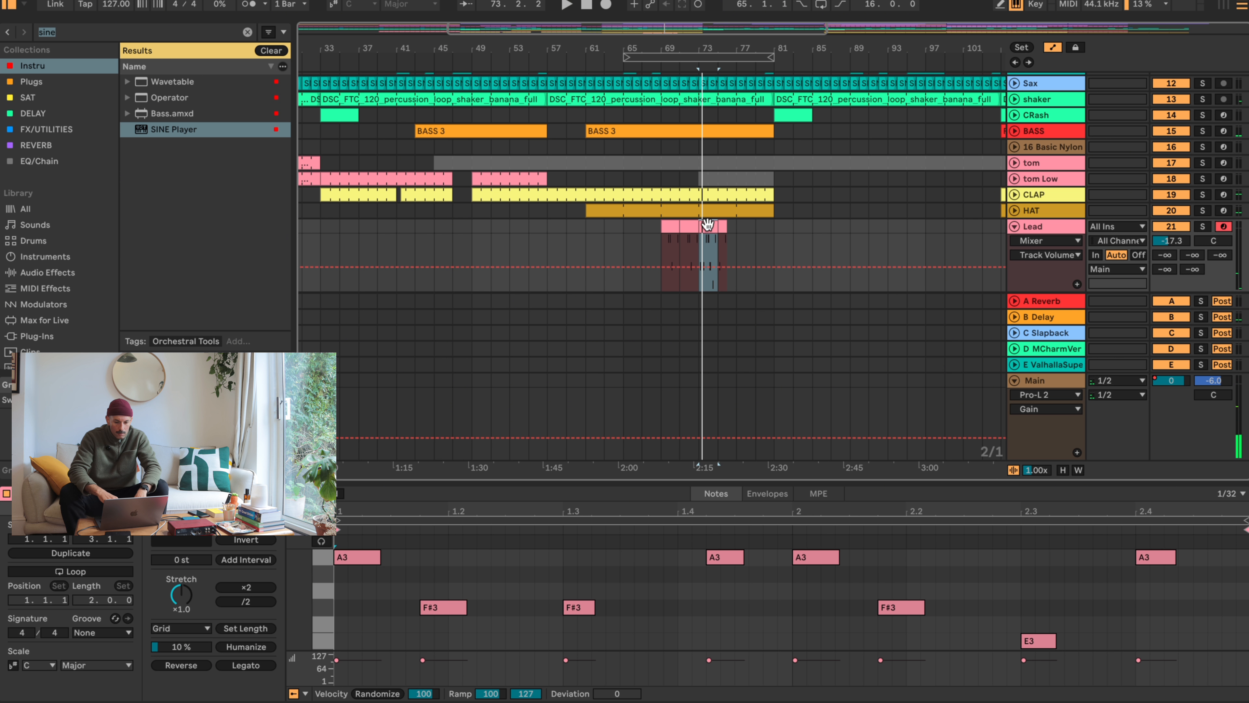
# - Play back the Lead clip from bar 73, check its E3 note, and replay the section from bar 71
pyautogui.press('space')
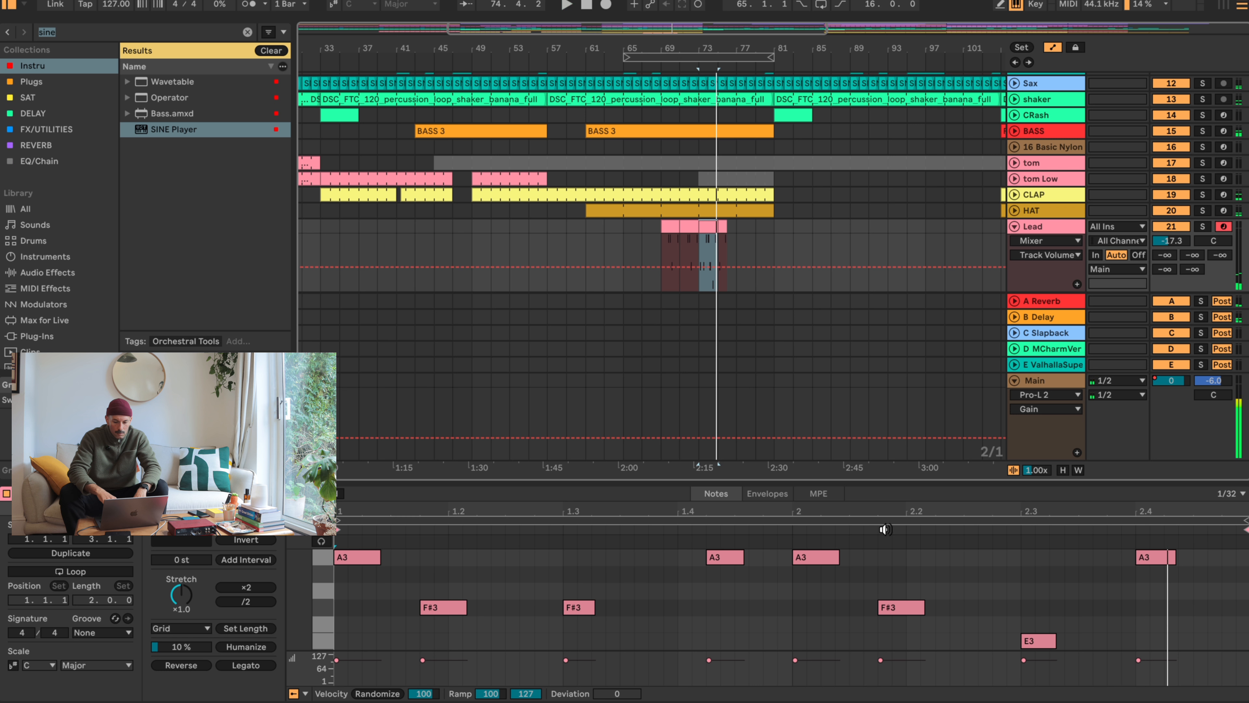
pyautogui.click(1028, 641)
pyautogui.press('space')
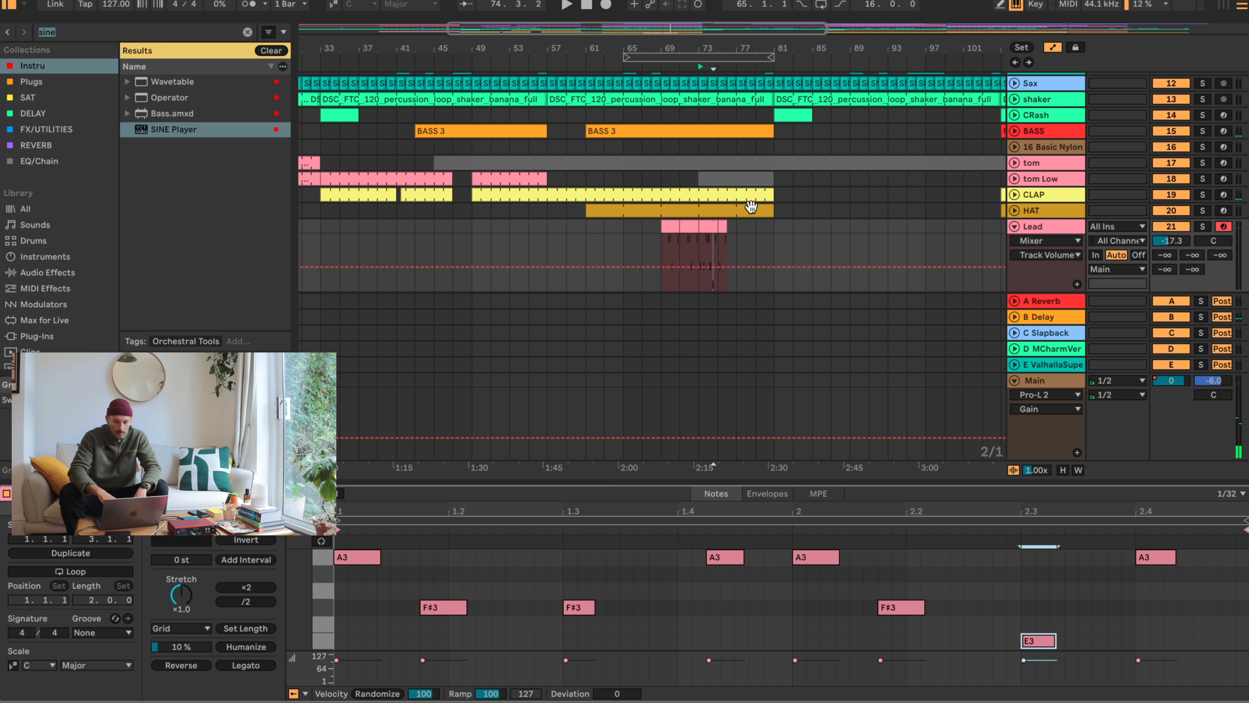
pyautogui.click(707, 227)
pyautogui.press('space')
pyautogui.click(687, 226)
pyautogui.press('space')
pyautogui.press('space')
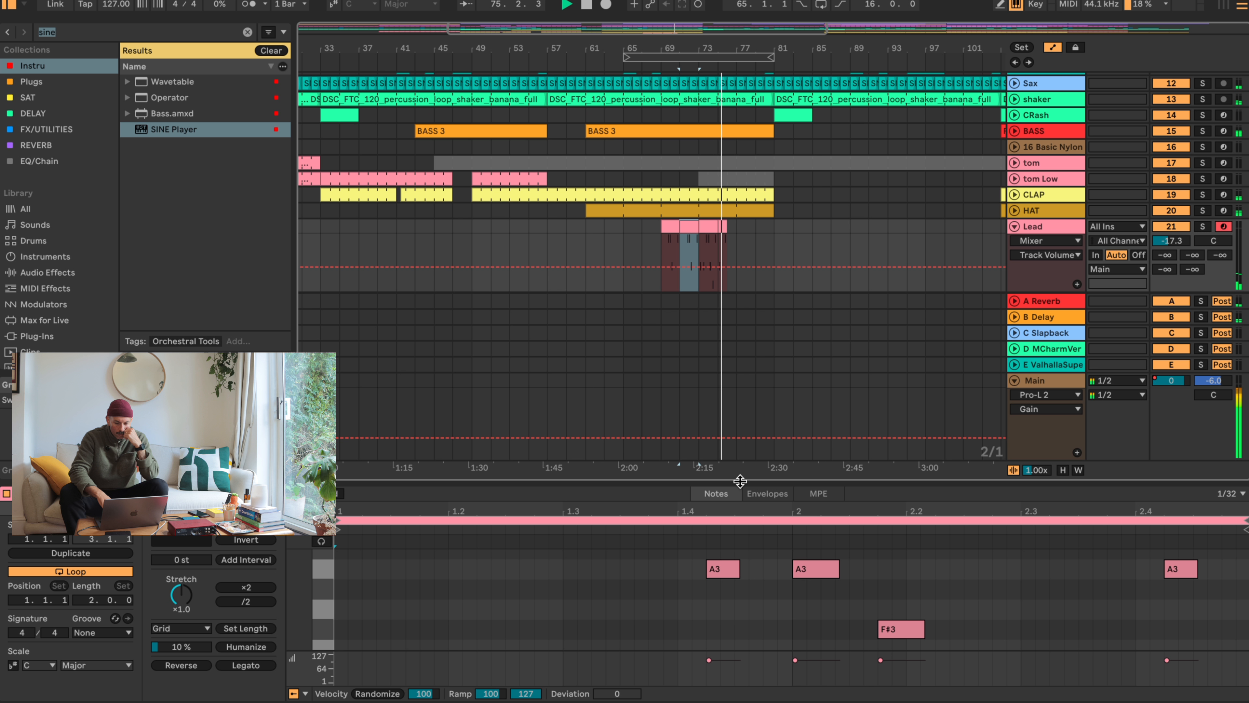
# - Stop playback and delete the two Lead clips between bars 73 and 76
pyautogui.press('space')
pyautogui.click(705, 227)
pyautogui.press('Delete')
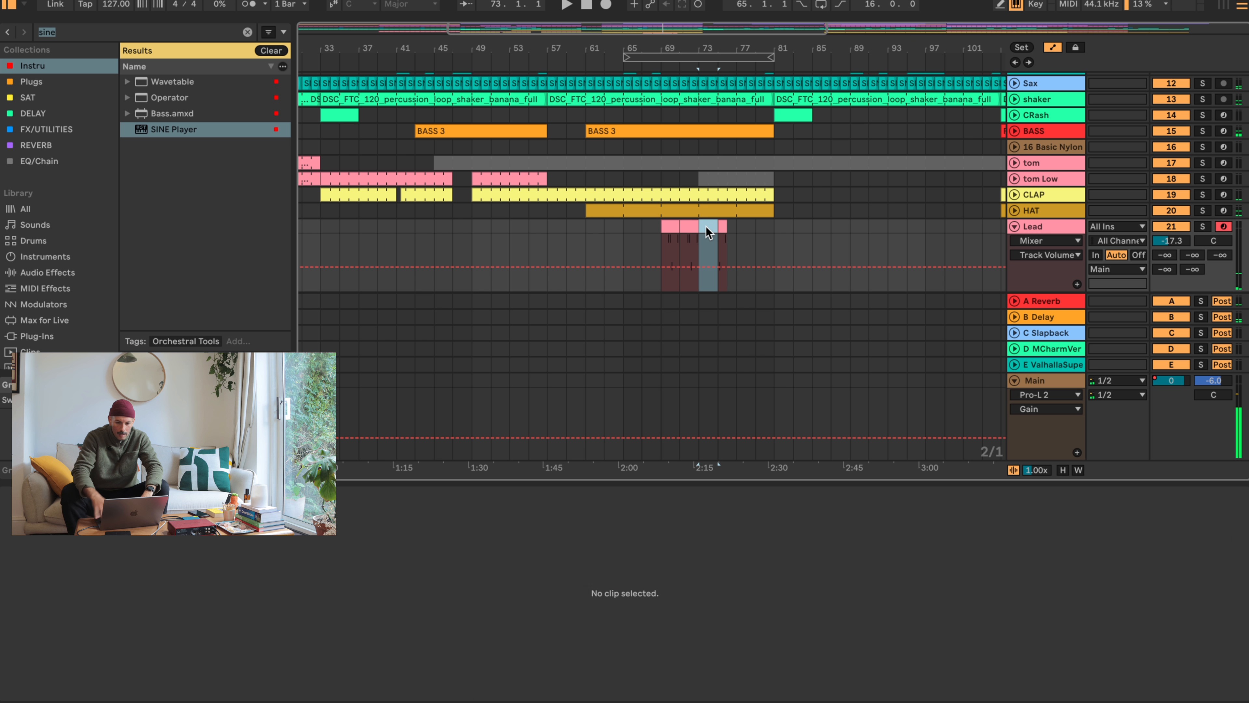
pyautogui.click(723, 226)
pyautogui.press('Delete')
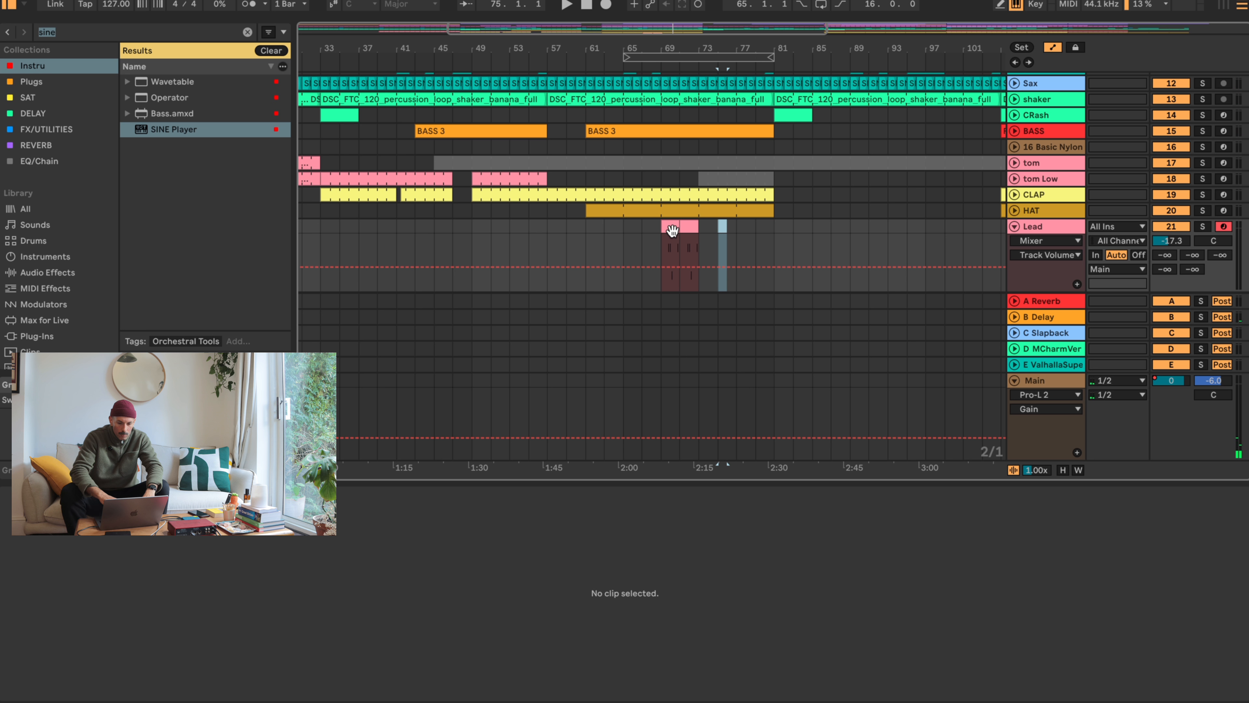
# - Consolidate the two Lead clips at bars 69 to 73 into one clip and extend its loop to bar 81
pyautogui.click(686, 226)
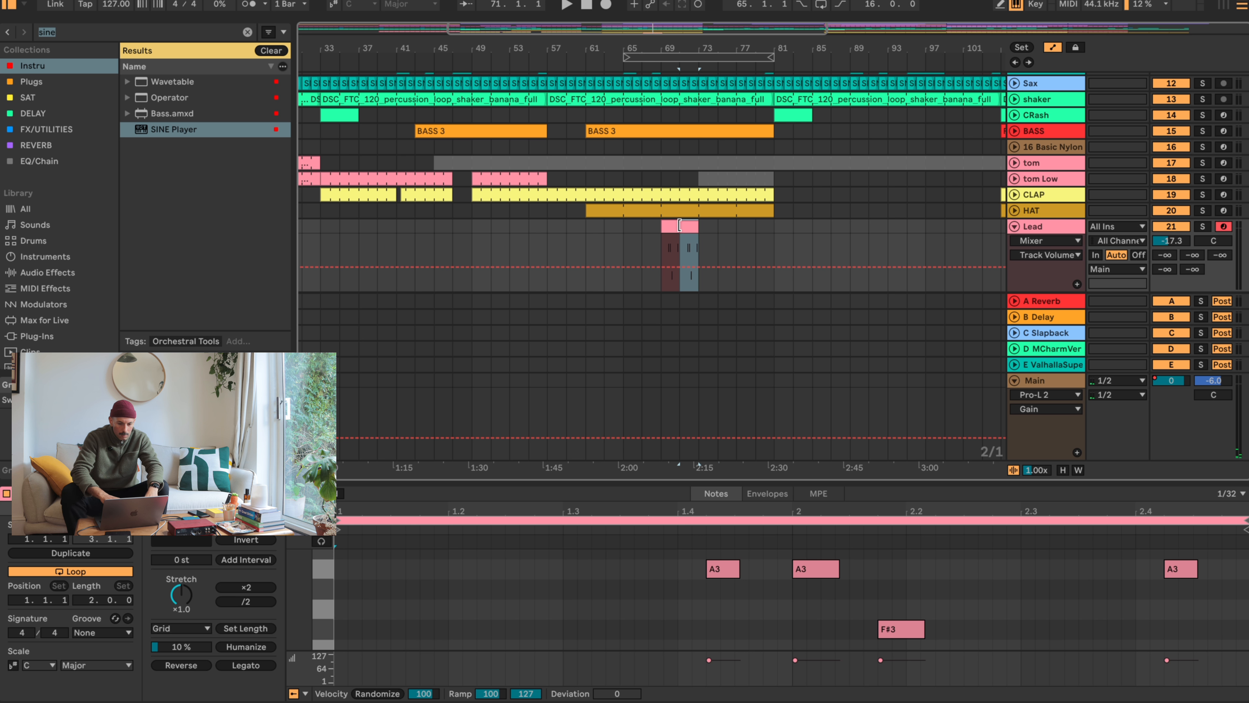
pyautogui.click(668, 227)
pyautogui.keyDown('shift'); pyautogui.click(694, 228); pyautogui.keyUp('shift')
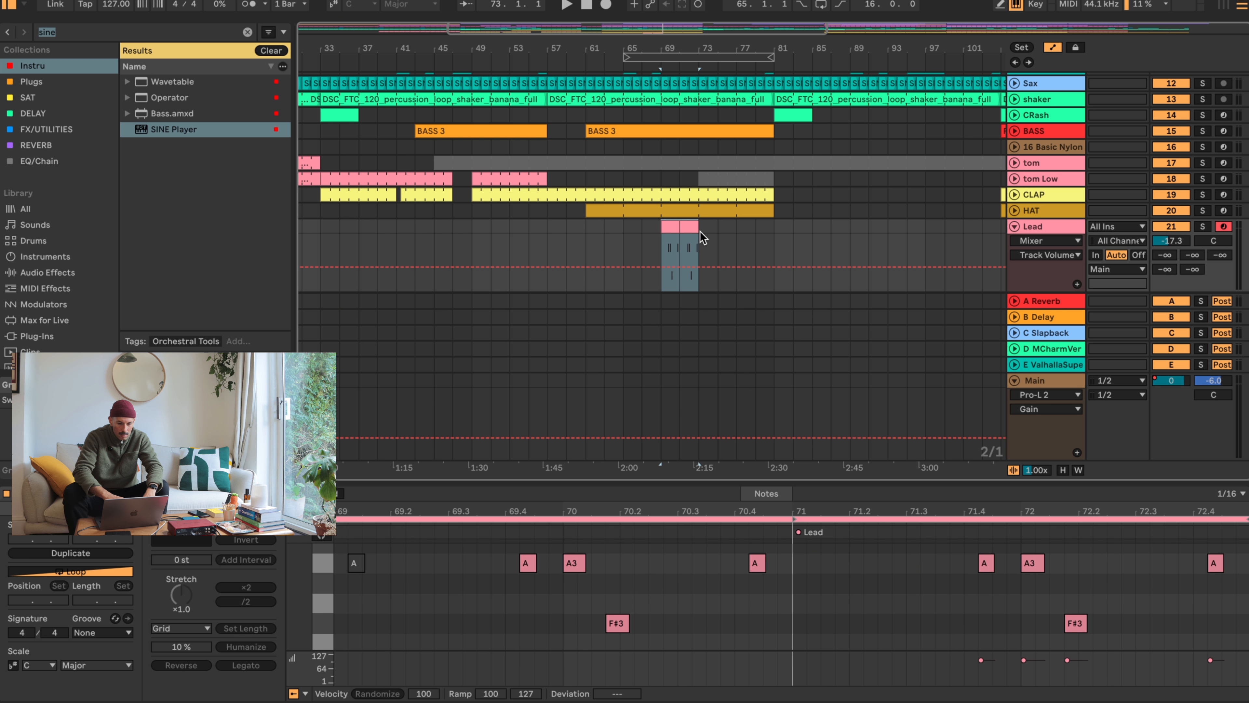
pyautogui.press('super+j')
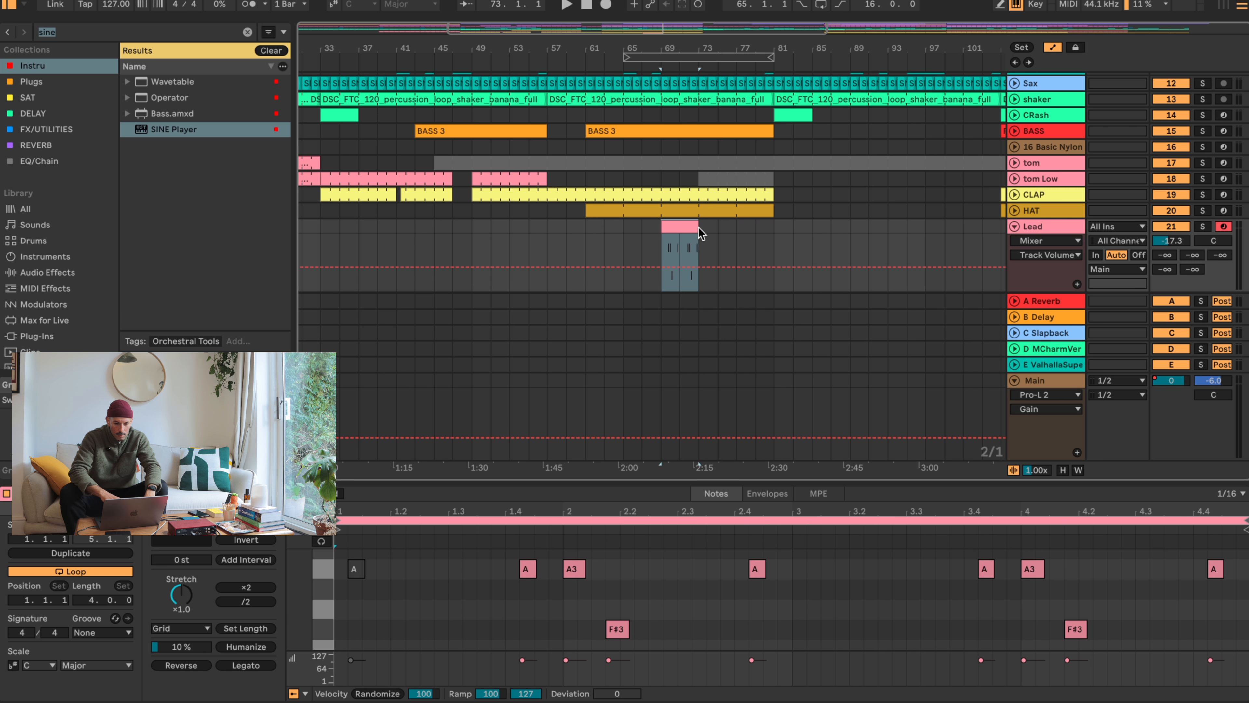
pyautogui.moveTo(695, 226); pyautogui.dragTo(776, 230)
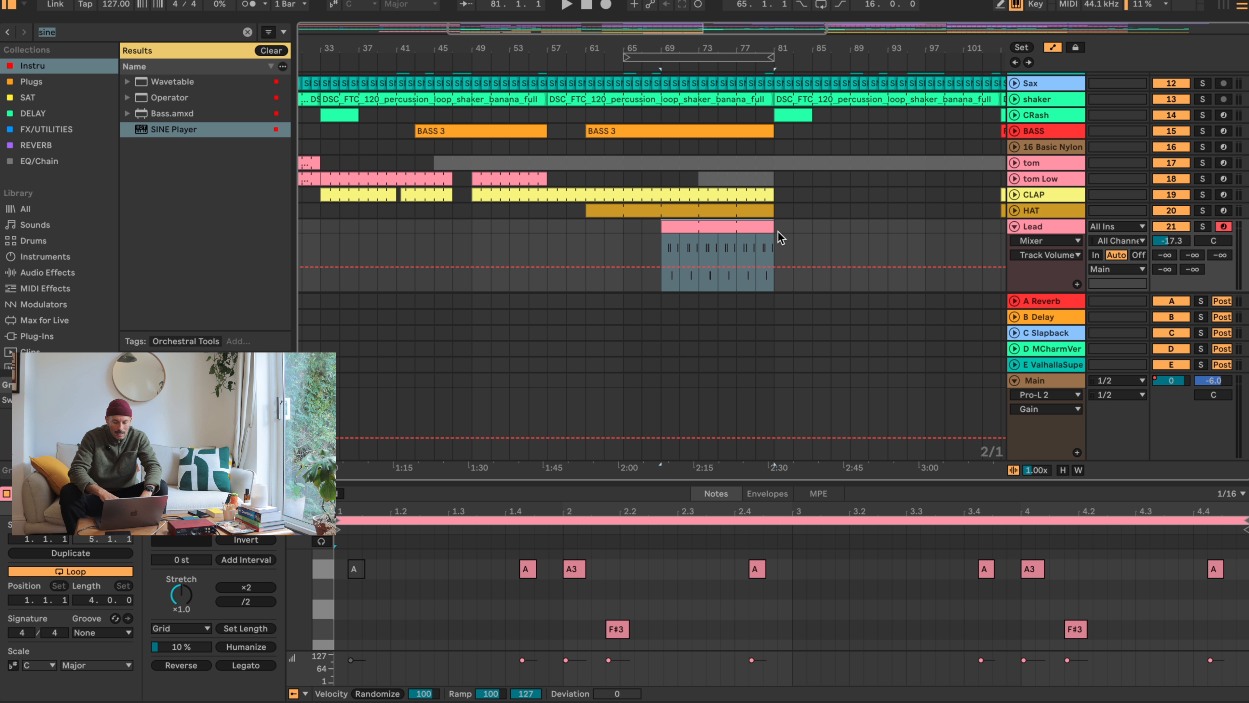
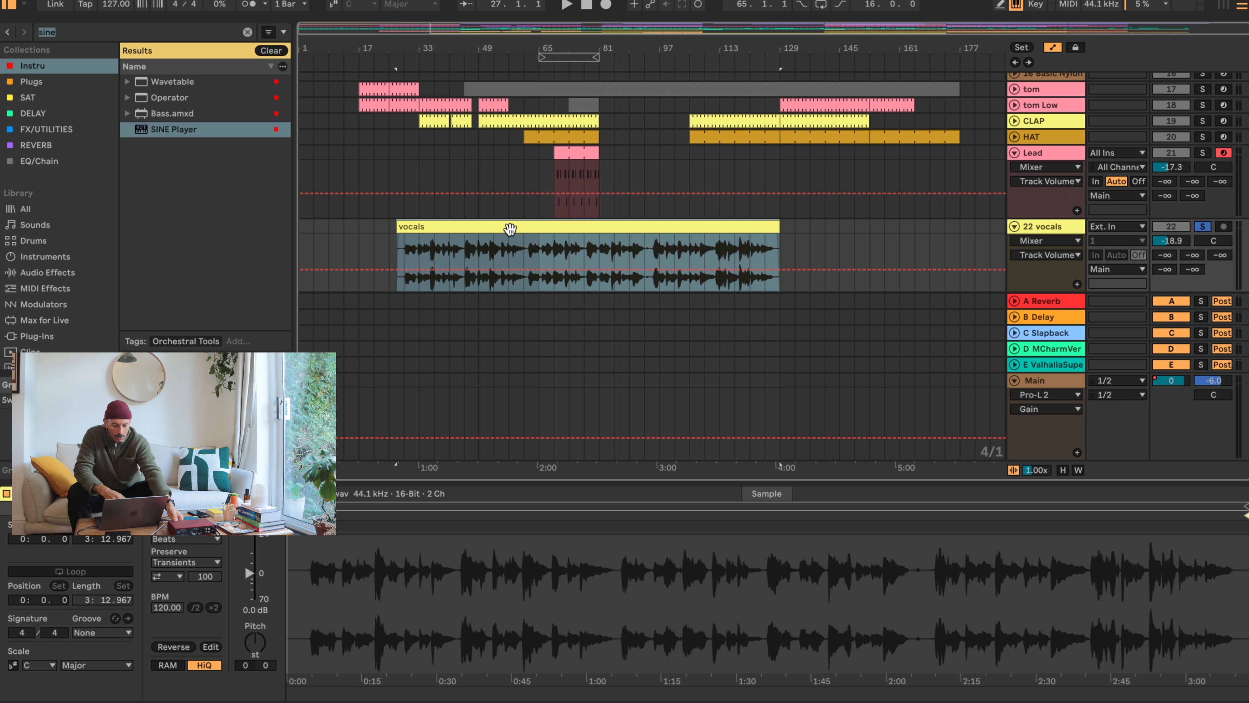
# - Play the vocals clip and trim its start to bar 29, beat 3
pyautogui.press('space')
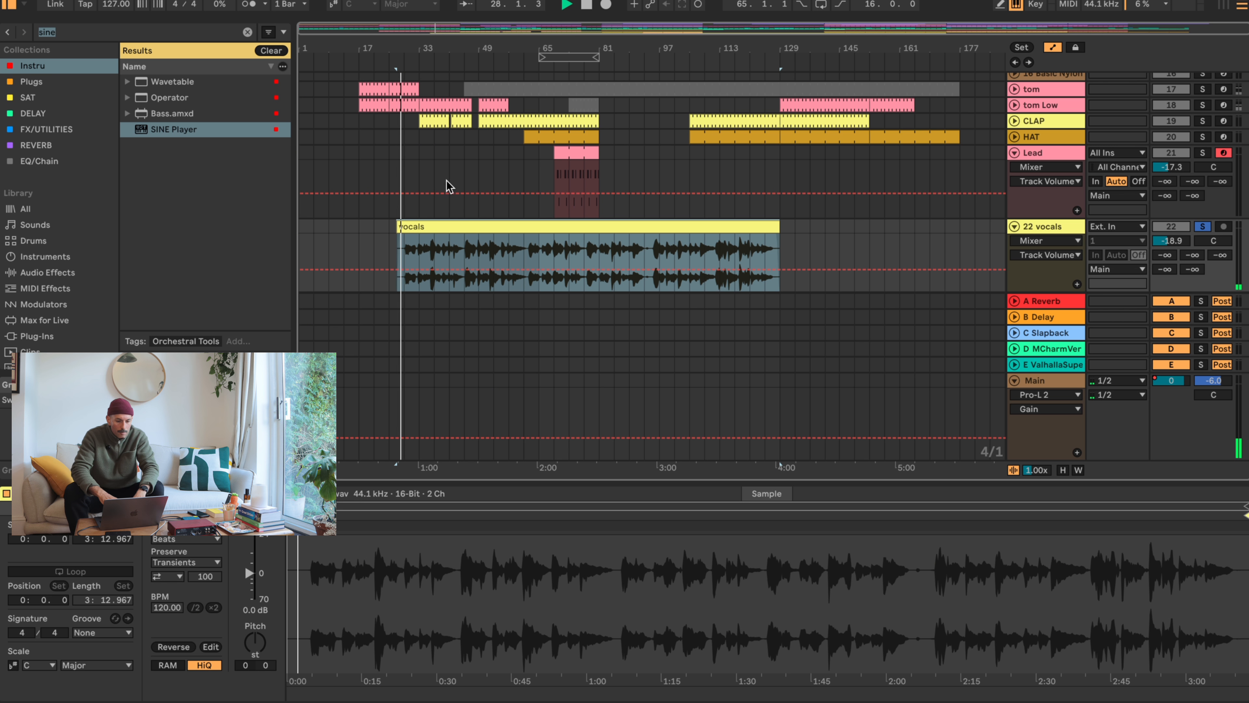
pyautogui.moveTo(398, 41); pyautogui.dragTo(392, 113)
pyautogui.click(456, 251)
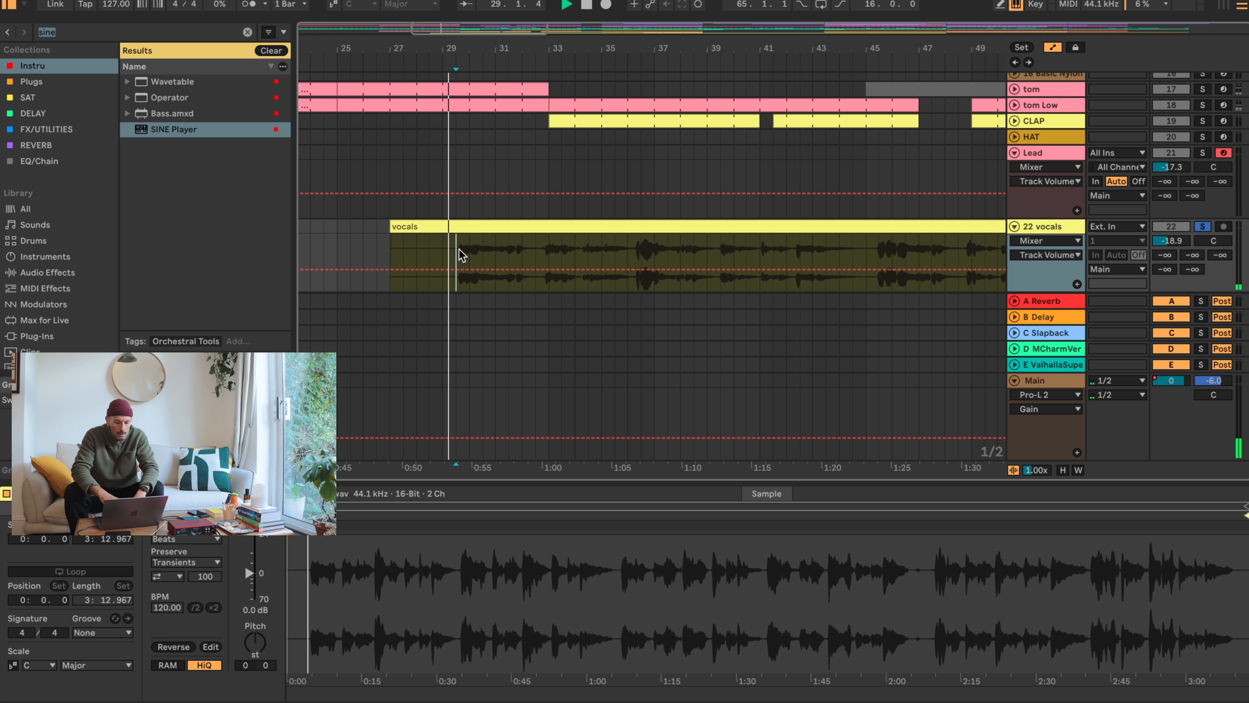
pyautogui.moveTo(391, 227); pyautogui.dragTo(453, 229)
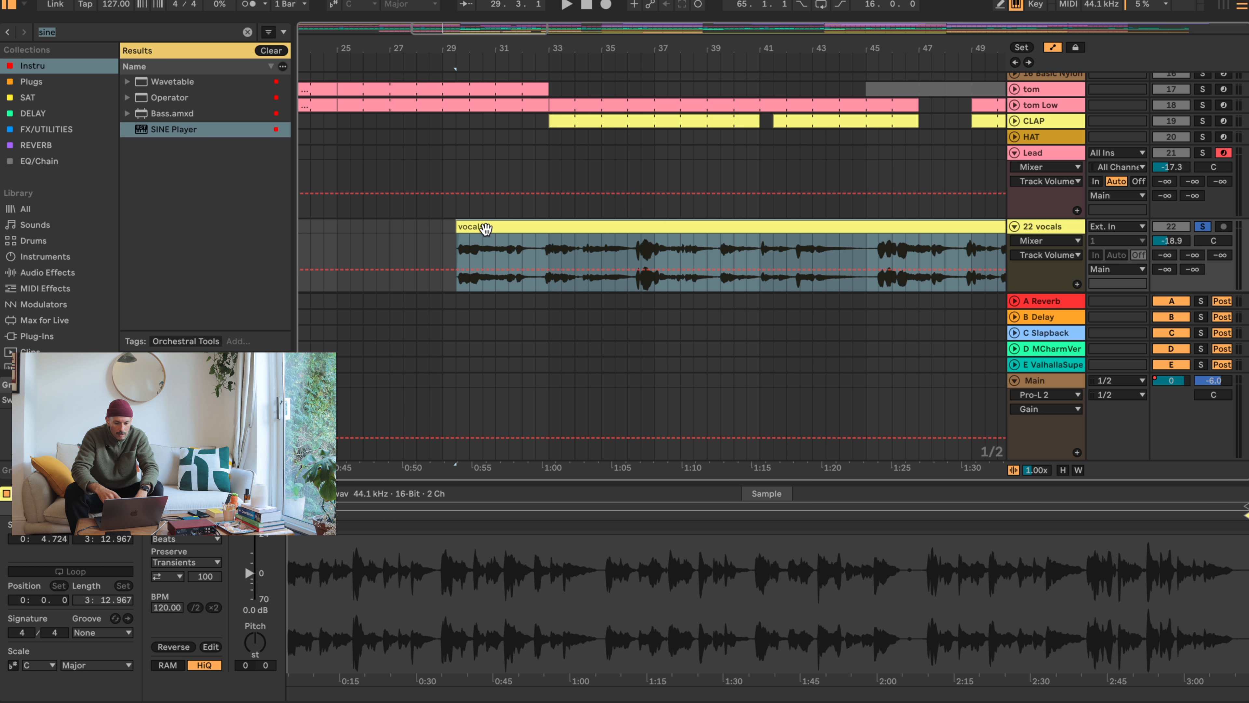
# - Play back the trimmed vocals and split the clip at bar 41
pyautogui.press('space')
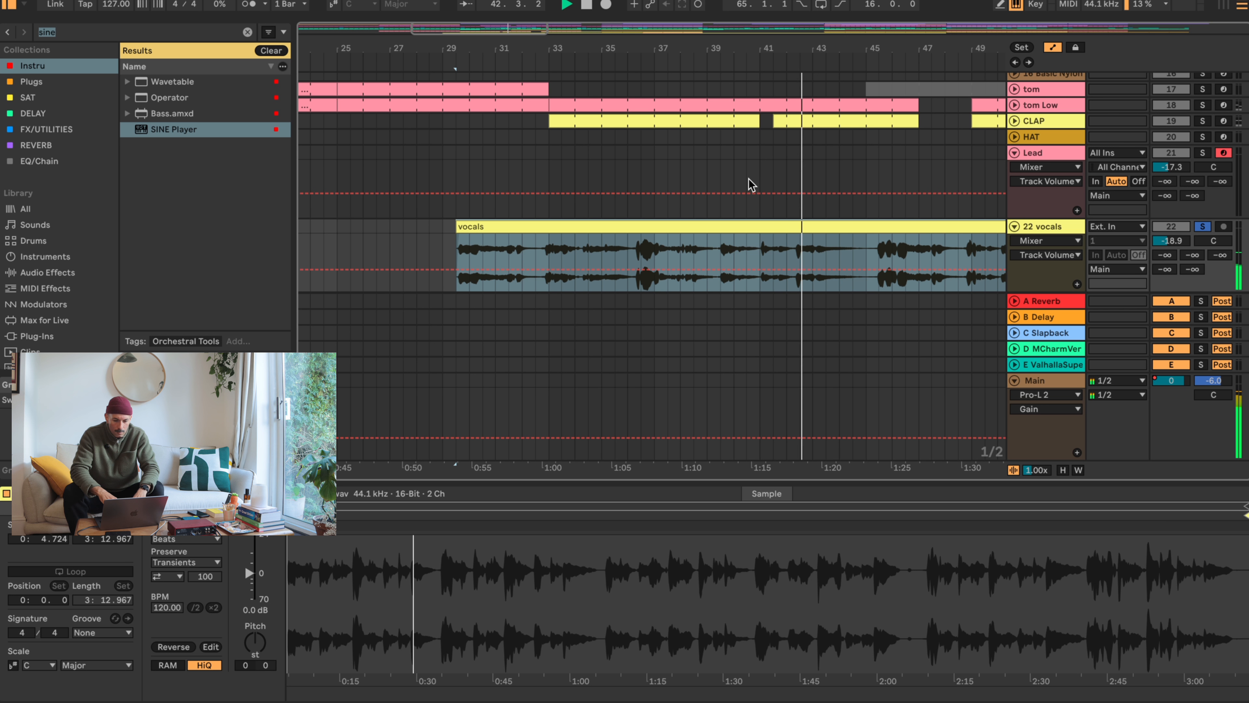
pyautogui.click(761, 256)
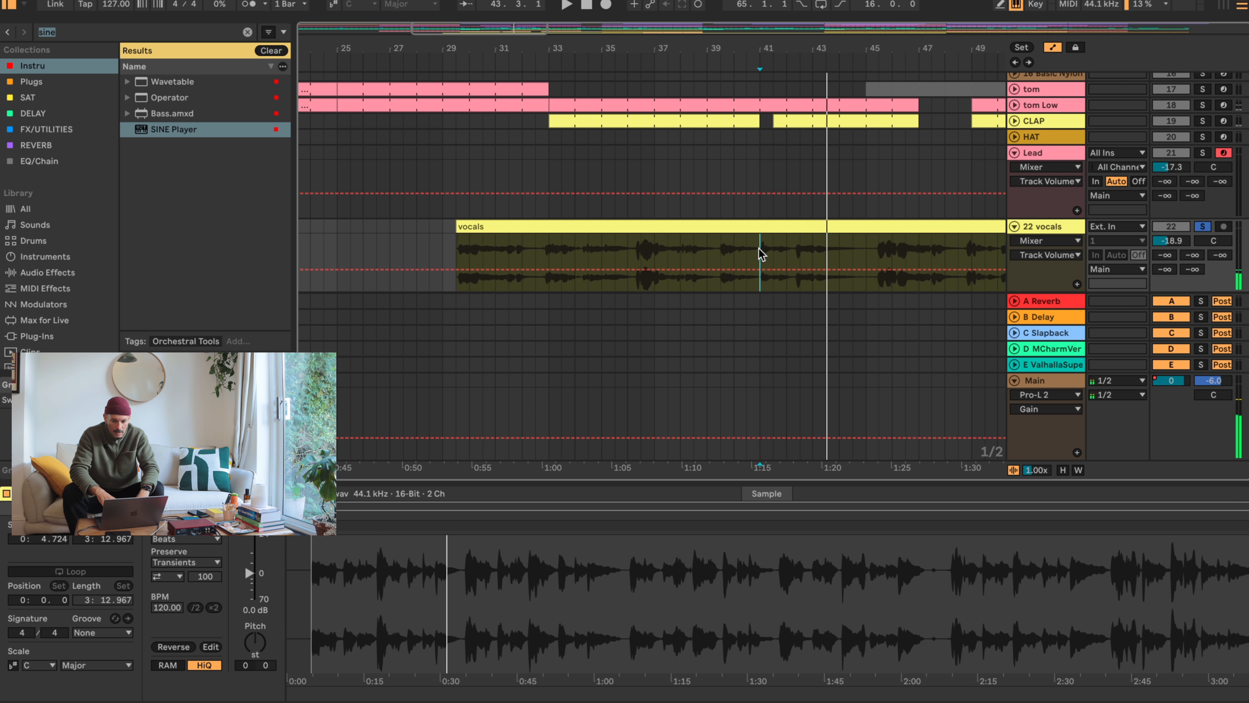
pyautogui.press('space')
pyautogui.press('super+e')
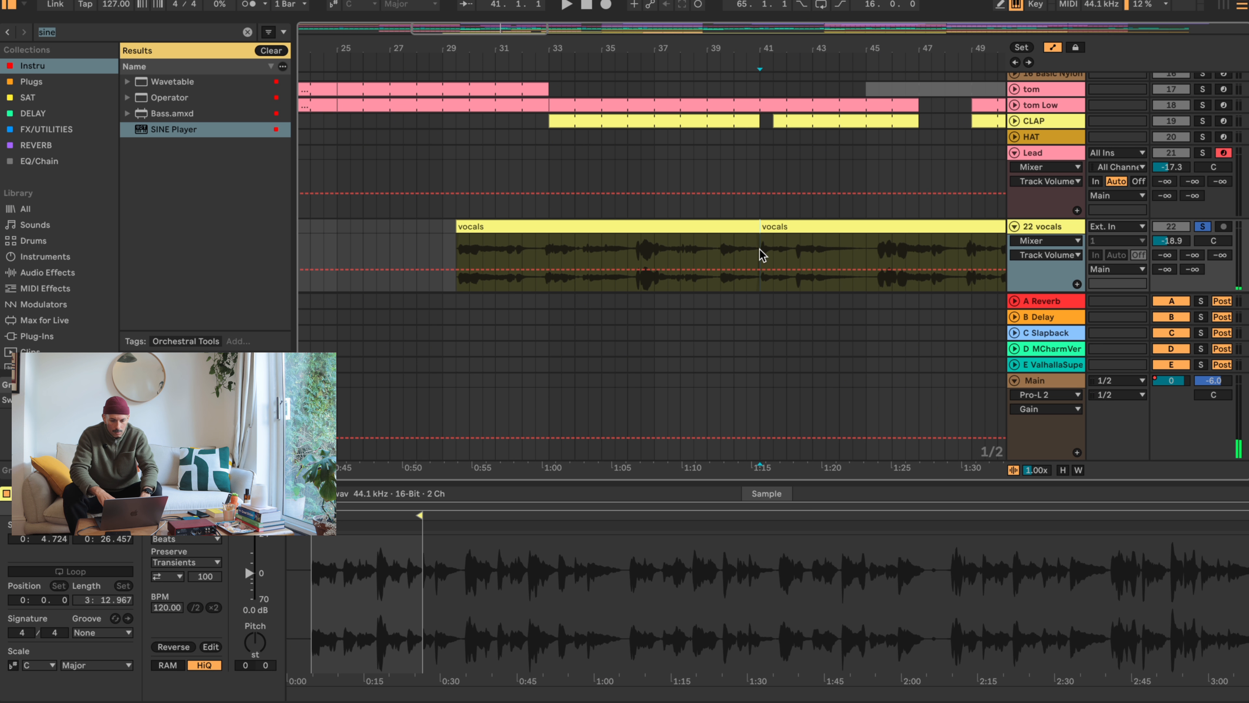
# - Split the vocals again at bar 45 and delete the opening segment before bar 41
pyautogui.click(867, 251)
pyautogui.press('super+e')
pyautogui.click(727, 231)
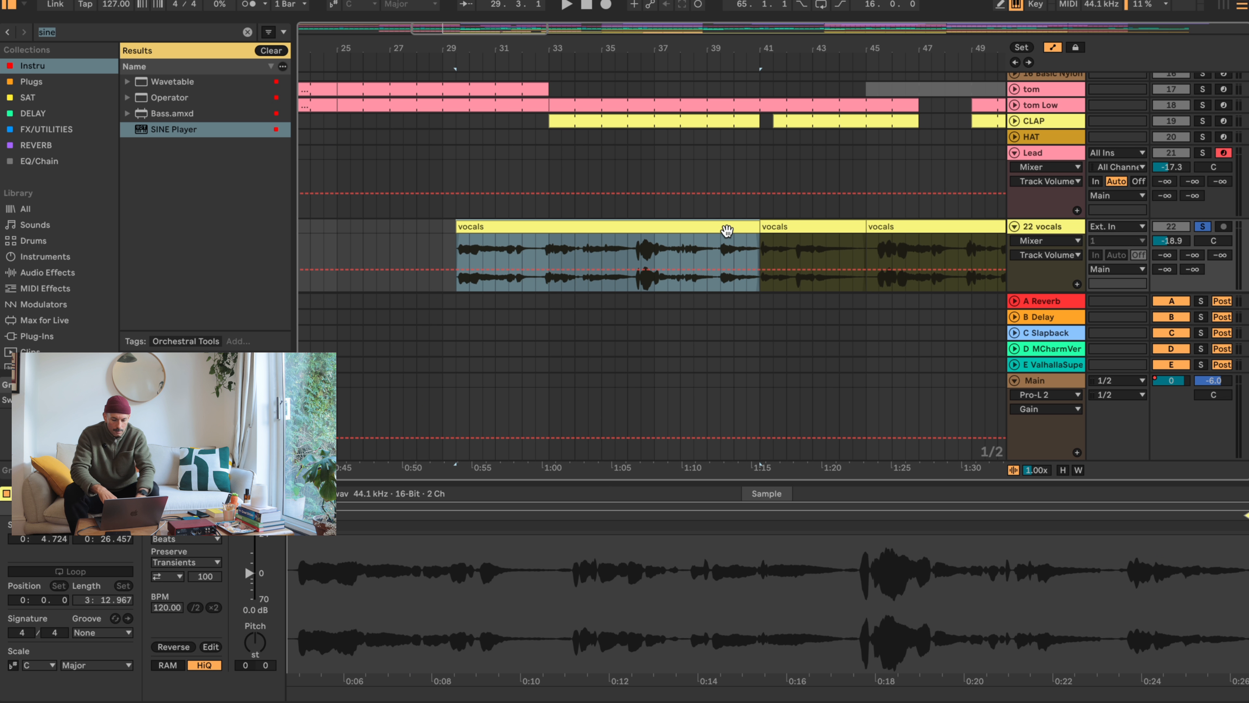
pyautogui.press('0')
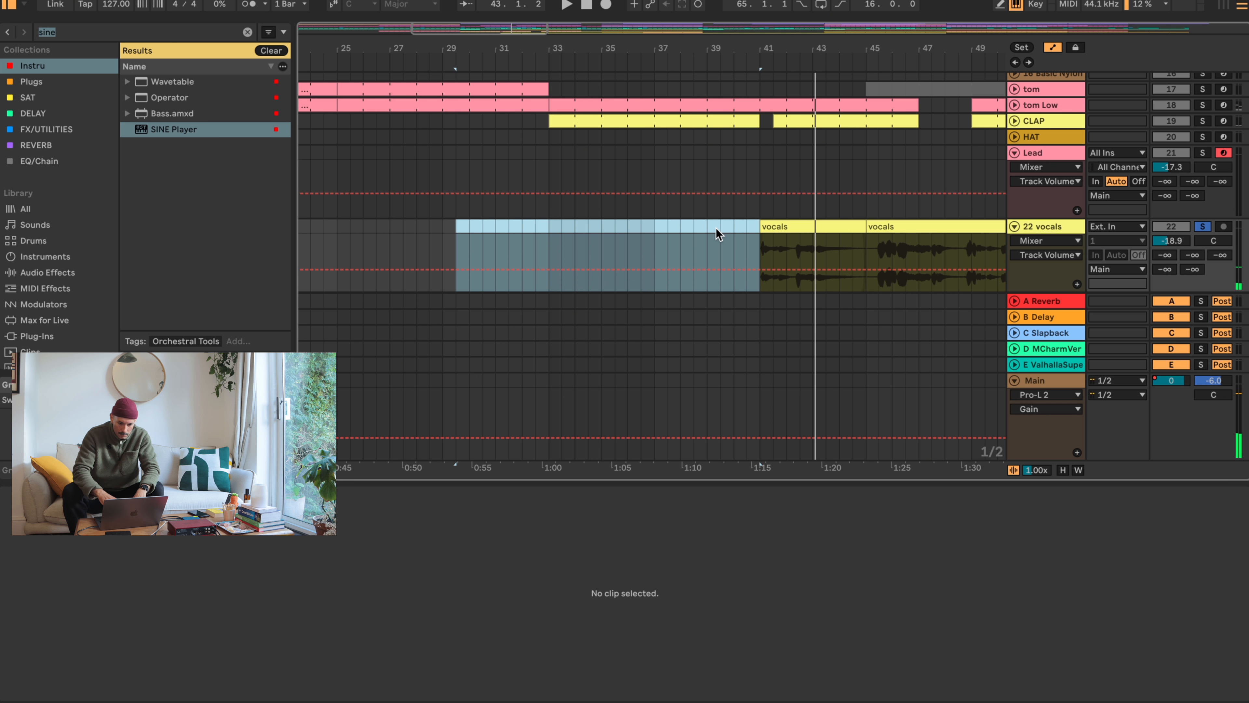
# - Play the vocals from bar 45 and split the clip at bar 48, beat 4
pyautogui.click(672, 221)
pyautogui.press('space')
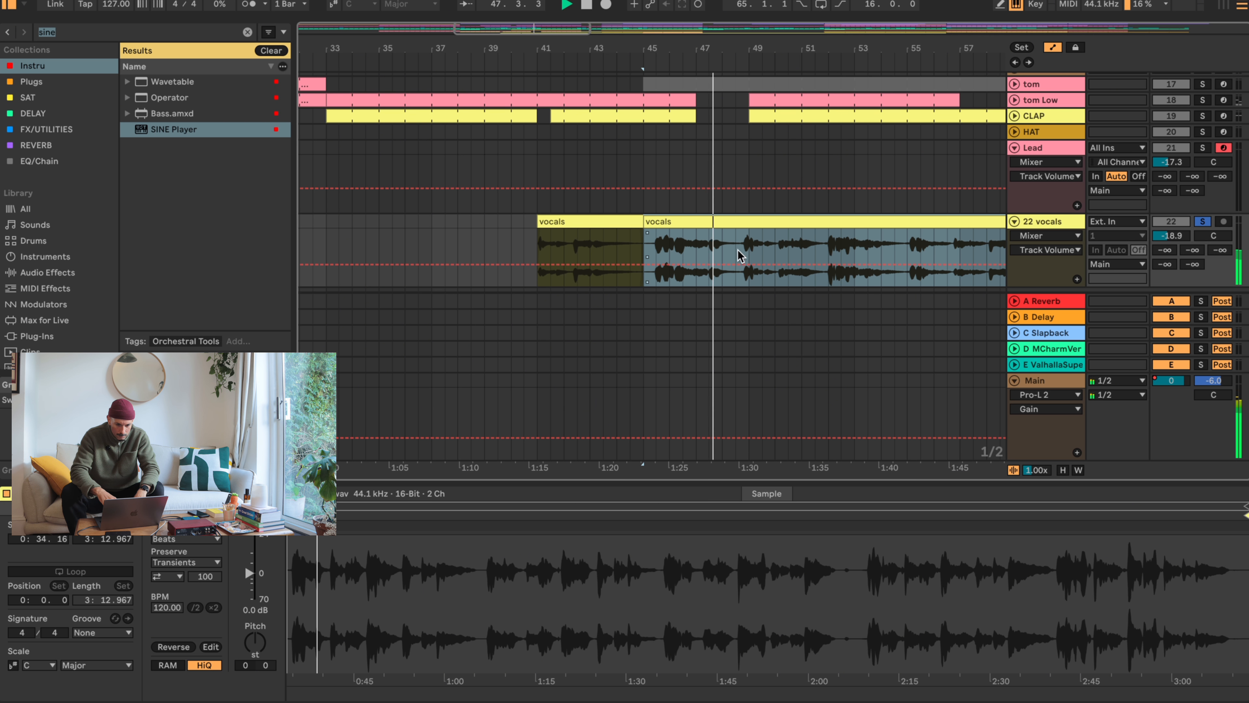
pyautogui.moveTo(746, 53); pyautogui.dragTo(746, 128)
pyautogui.press('space')
pyautogui.click(708, 246)
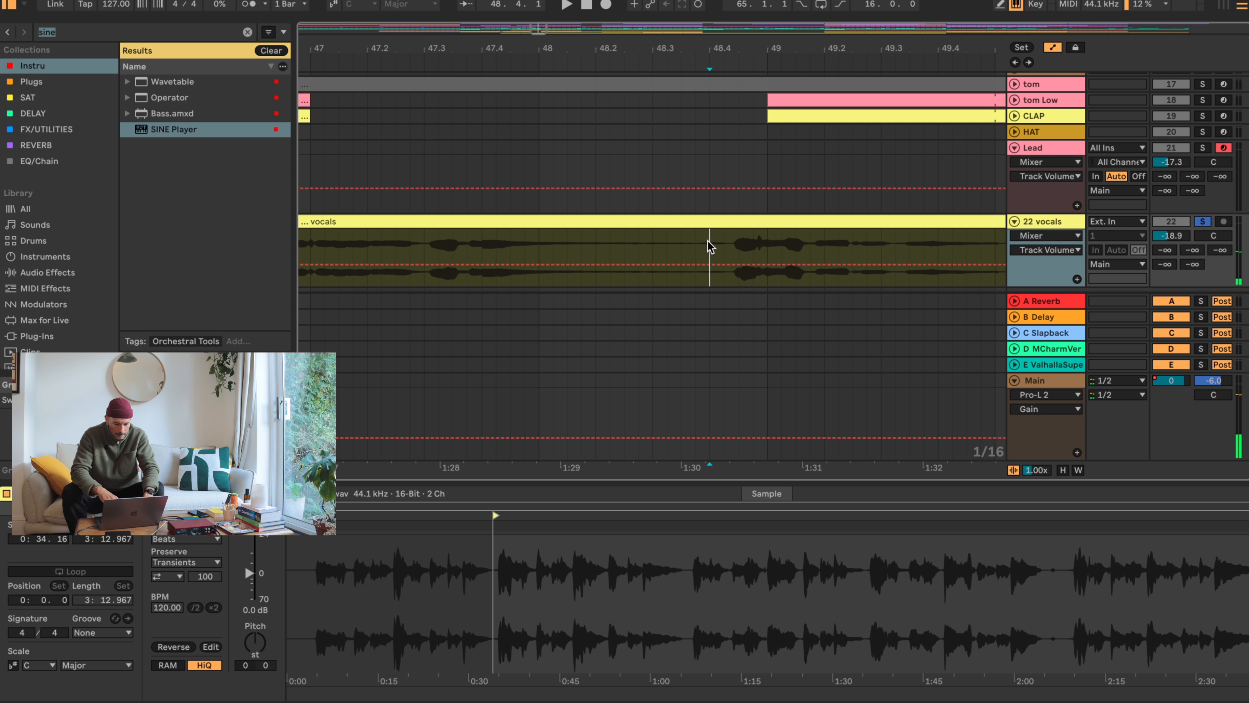
pyautogui.press('super+e')
# - Play the new vocals segment from bar 48.4 and split it at 51.4.3, just before bar 52
pyautogui.click(722, 223)
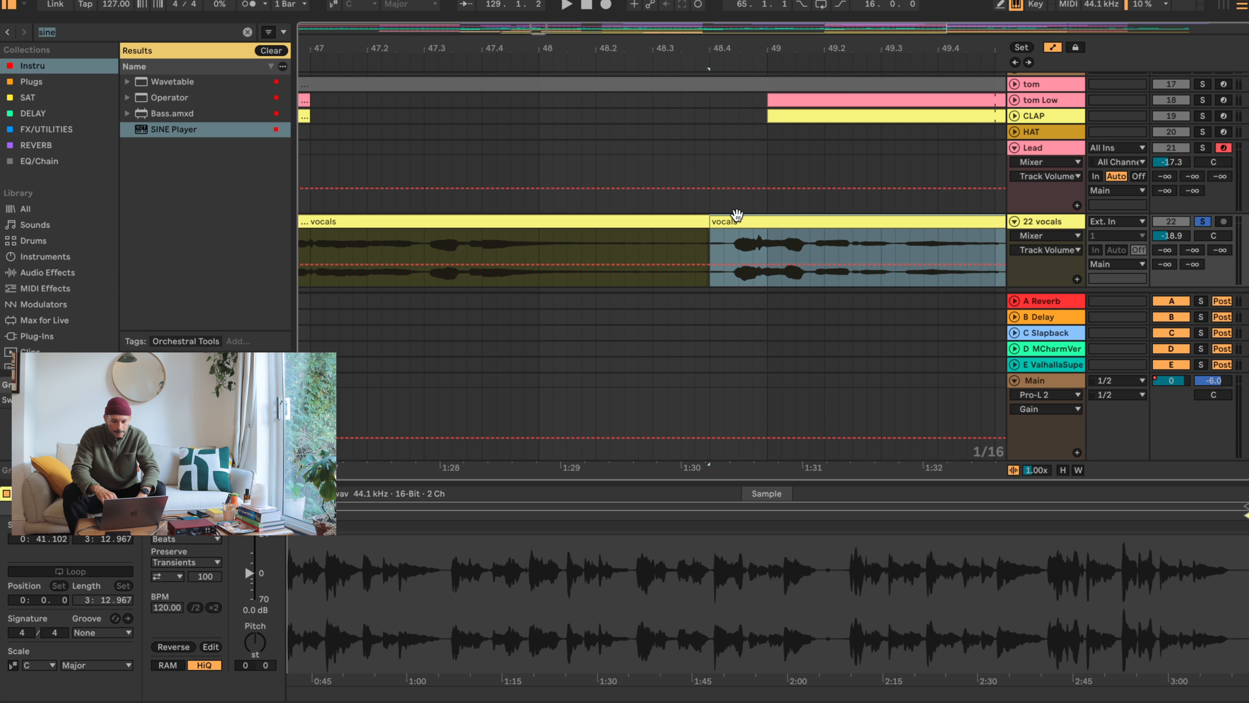
pyautogui.press('space')
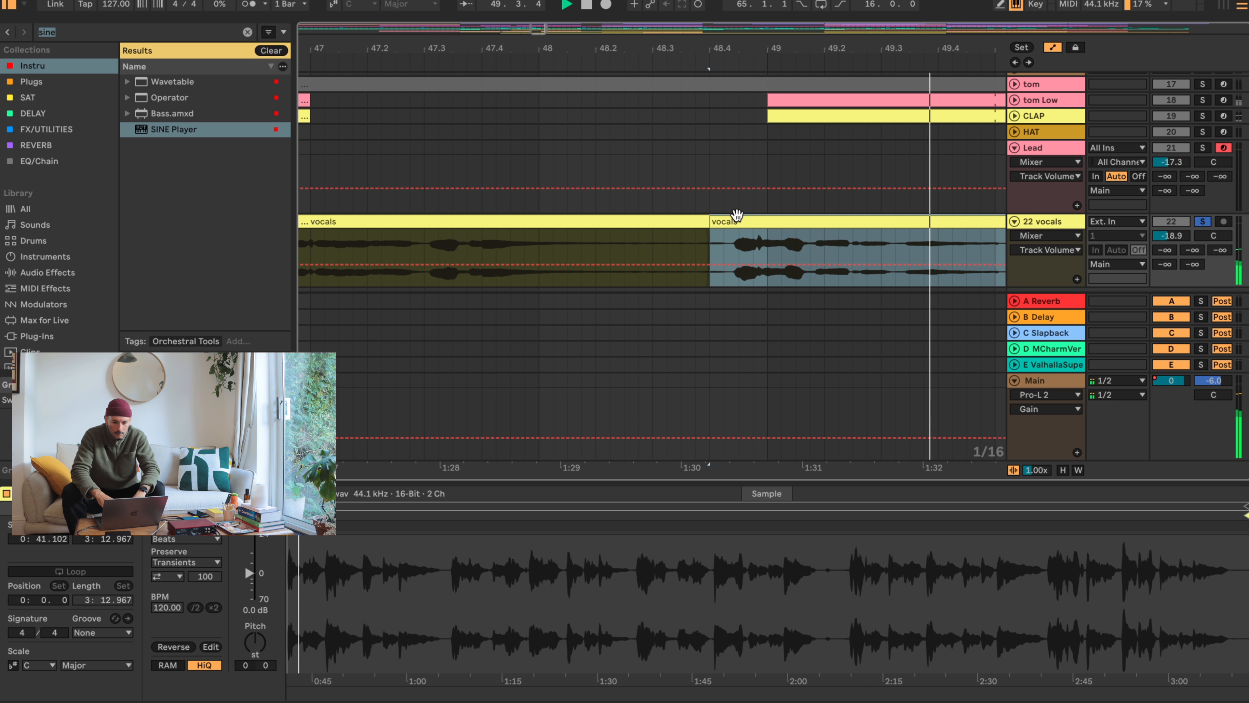
pyautogui.moveTo(811, 51); pyautogui.dragTo(598, 30)
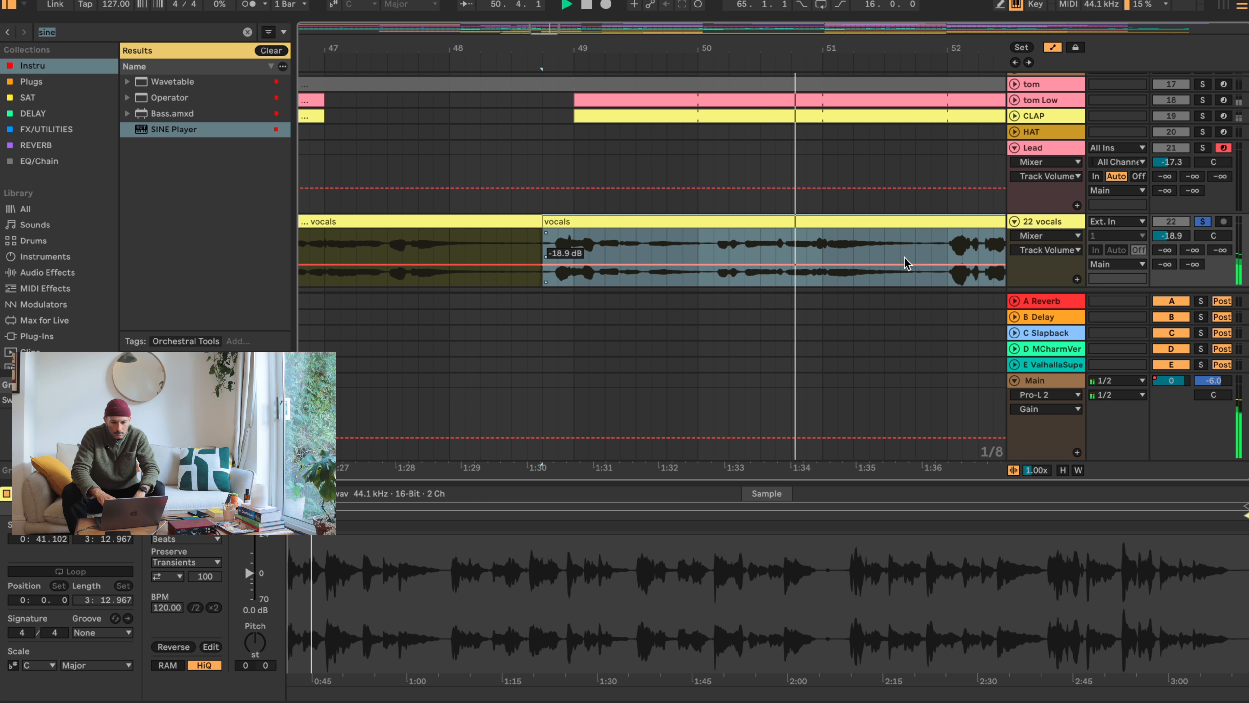
pyautogui.click(932, 244)
pyautogui.press('space')
pyautogui.press('super+e')
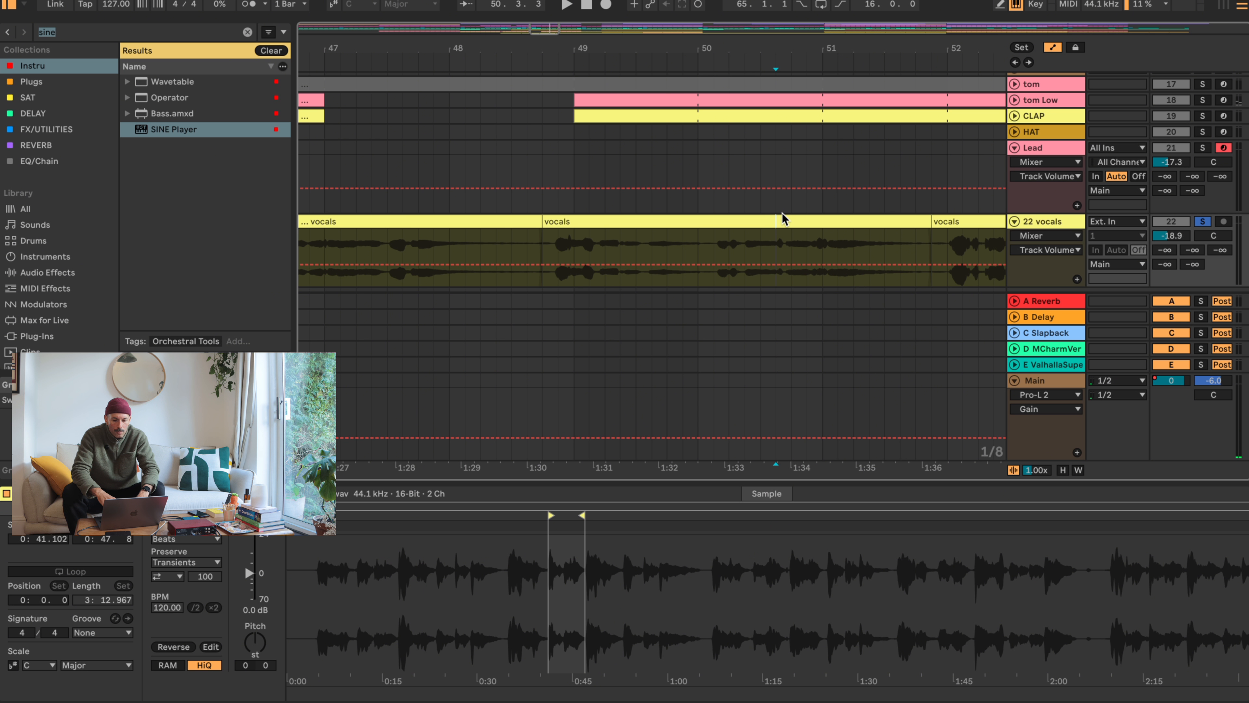
# - Move the vocals segment between bars 48.4 and 52 back to bar 34, beat 4
pyautogui.click(781, 217)
pyautogui.moveTo(758, 47); pyautogui.dragTo(880, 35)
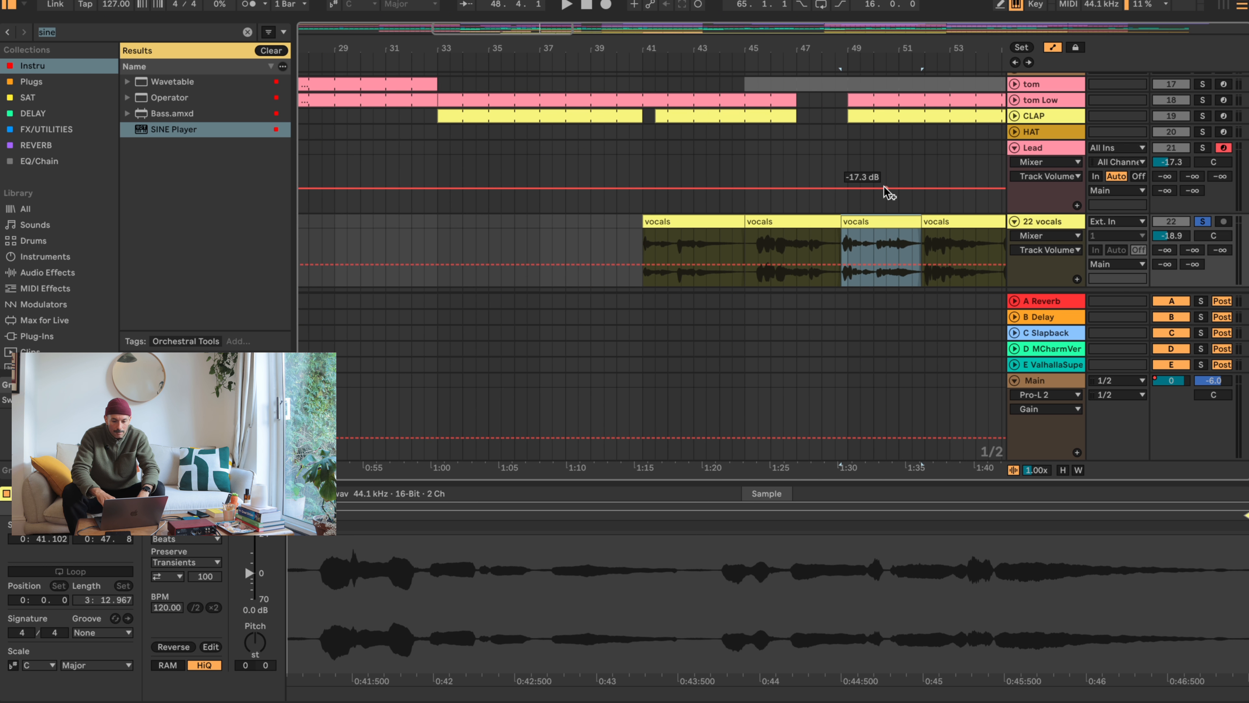
pyautogui.moveTo(882, 222); pyautogui.dragTo(541, 227)
# - Play the remaining vocals, split them at bar 55, and move the segment before the split one bar earlier to 50.4.3
pyautogui.click(964, 246)
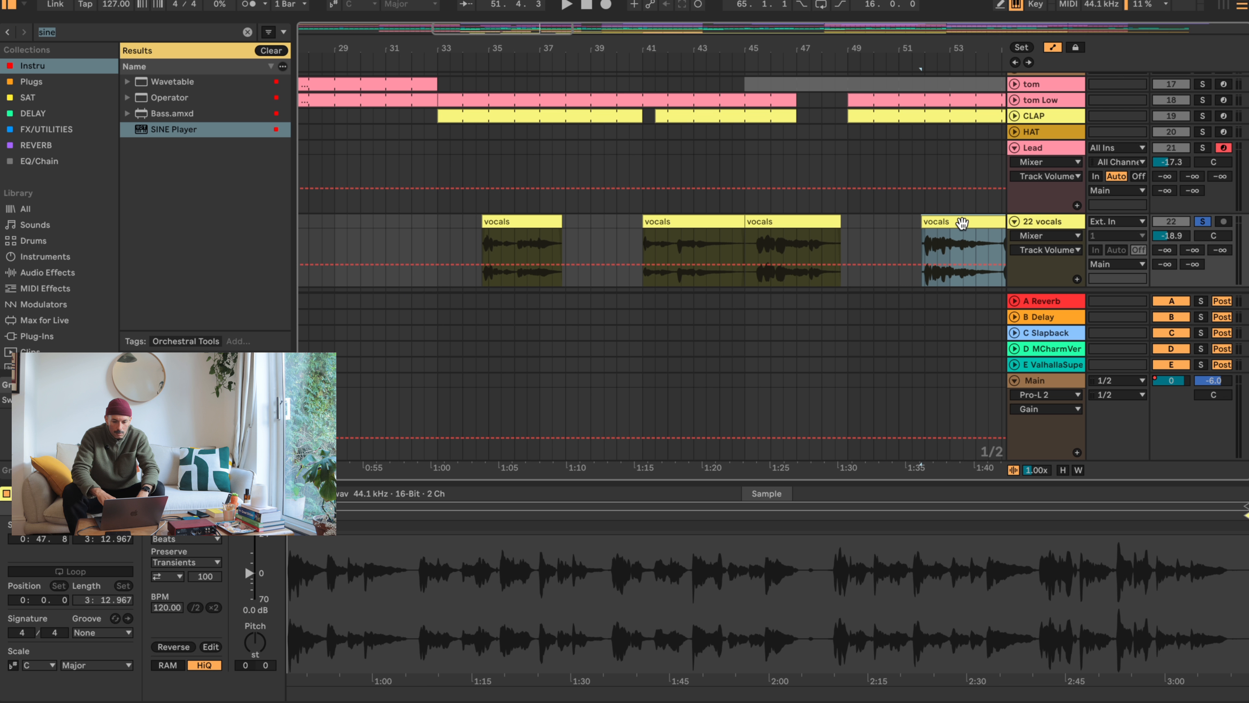
pyautogui.press('space')
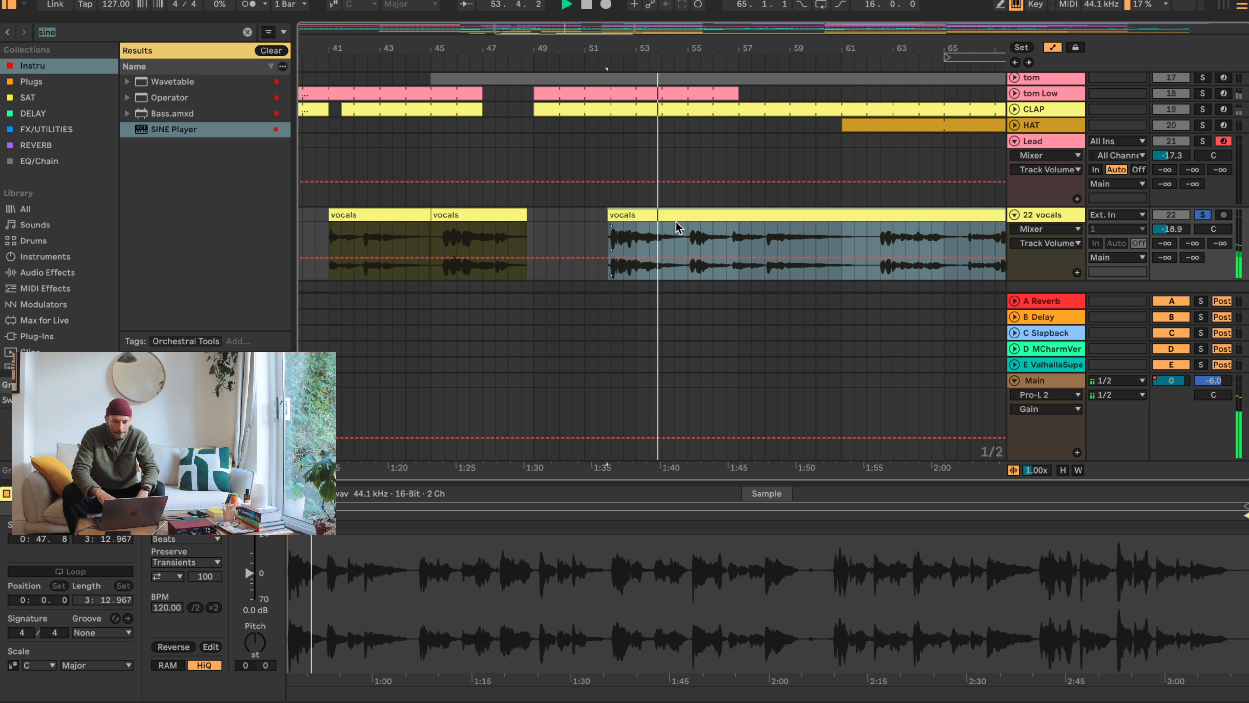
pyautogui.click(688, 244)
pyautogui.press('super+e')
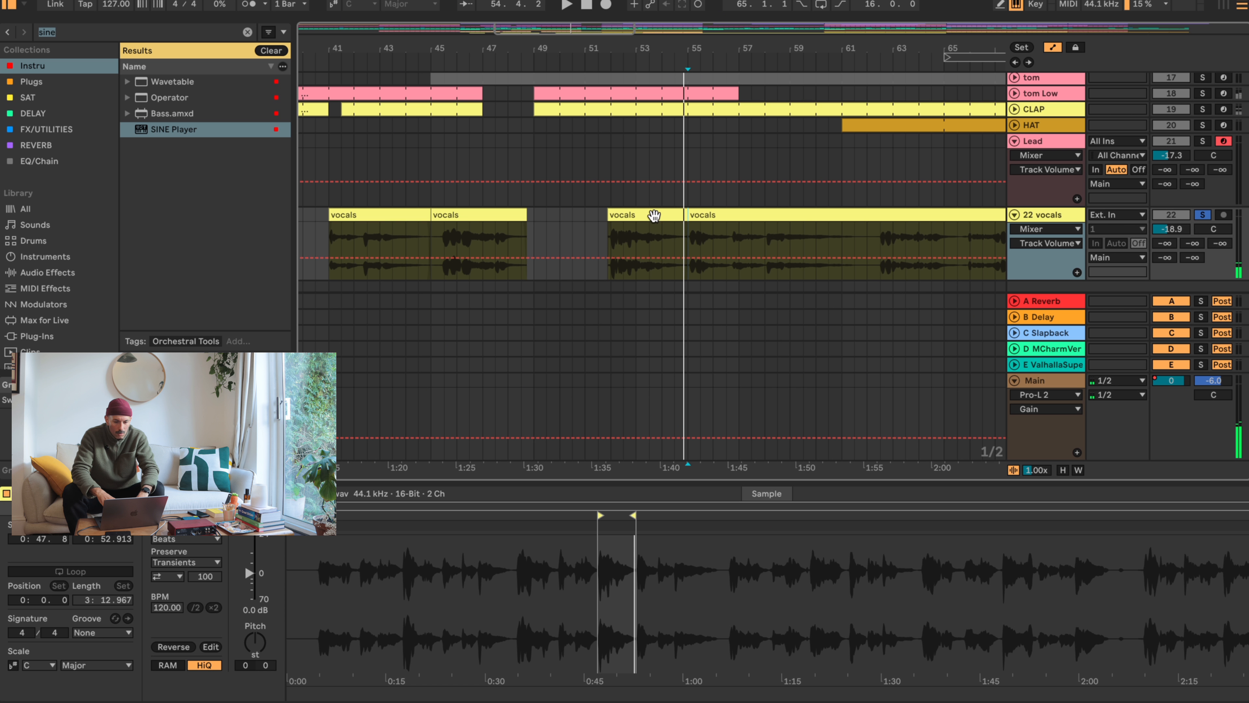
pyautogui.press('space')
pyautogui.moveTo(654, 215); pyautogui.dragTo(629, 216)
pyautogui.click(714, 215)
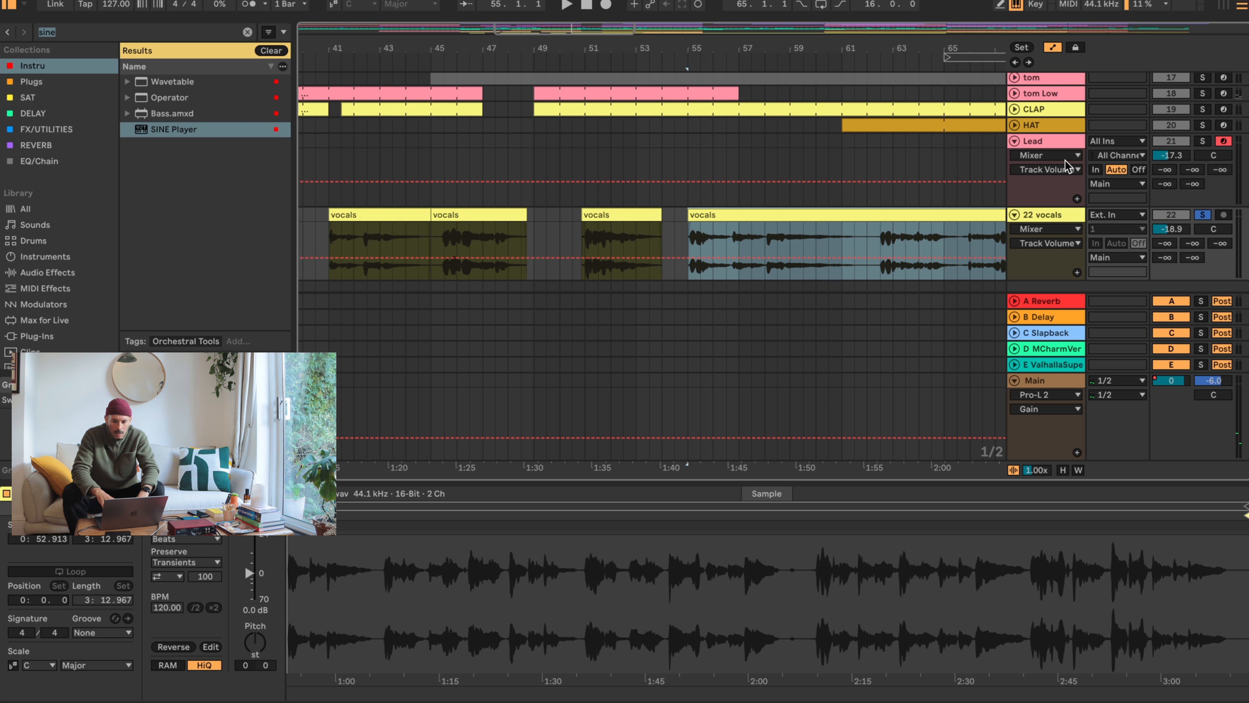
# - Set the playback start at bar 45 on the Lead track, unsolo the vocals track, and mute it
pyautogui.click(1060, 144)
pyautogui.click(428, 140)
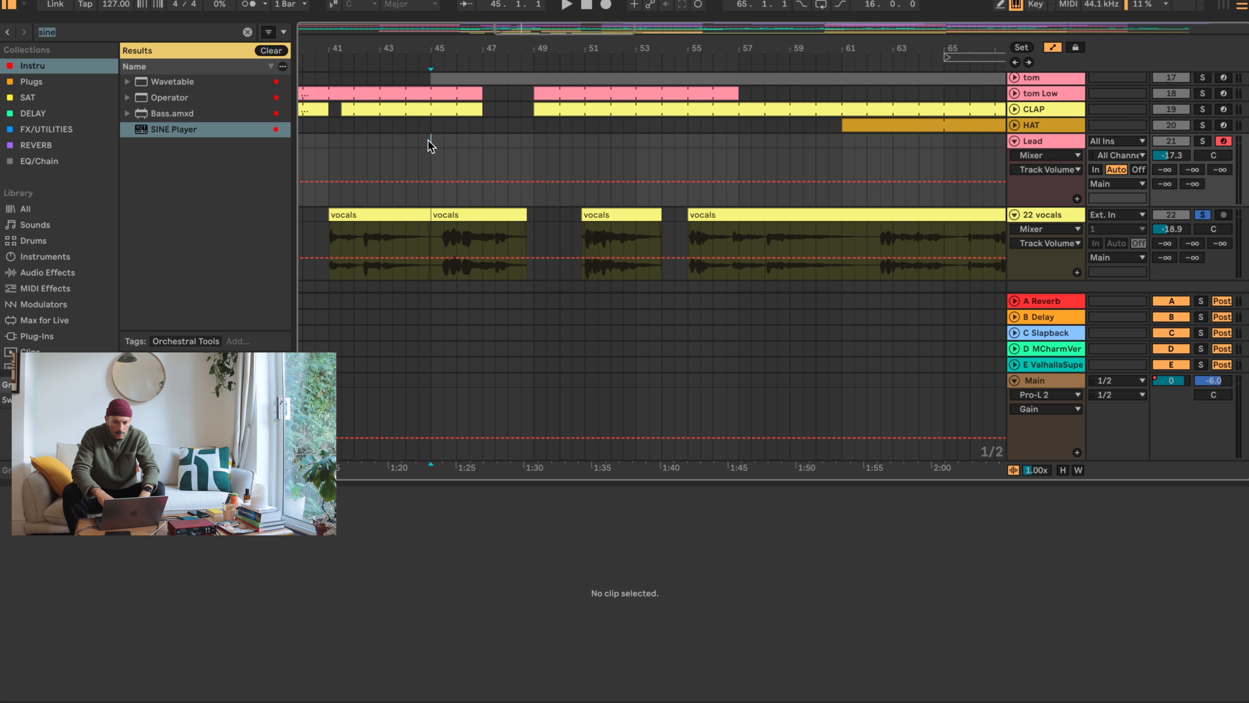
pyautogui.click(1203, 142)
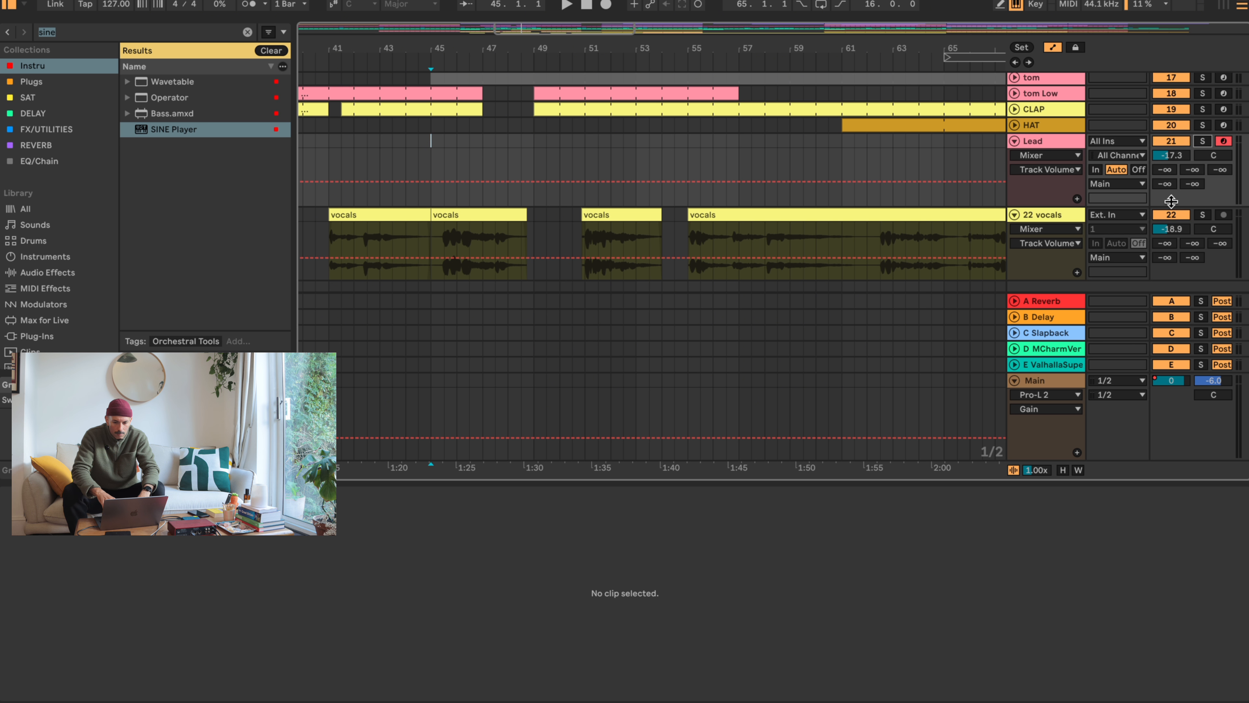
pyautogui.click(1171, 214)
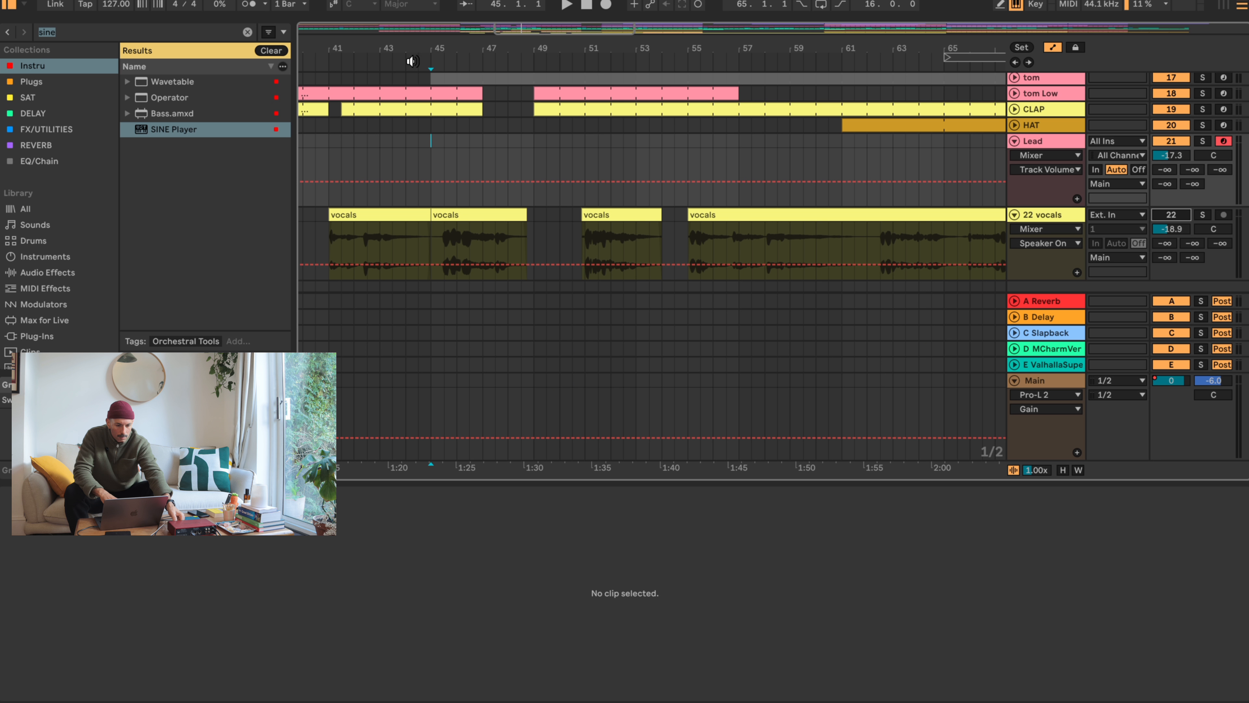
# - Play the song from bar 45 and raise the Lead track's volume to -5.2 dB
pyautogui.press('space')
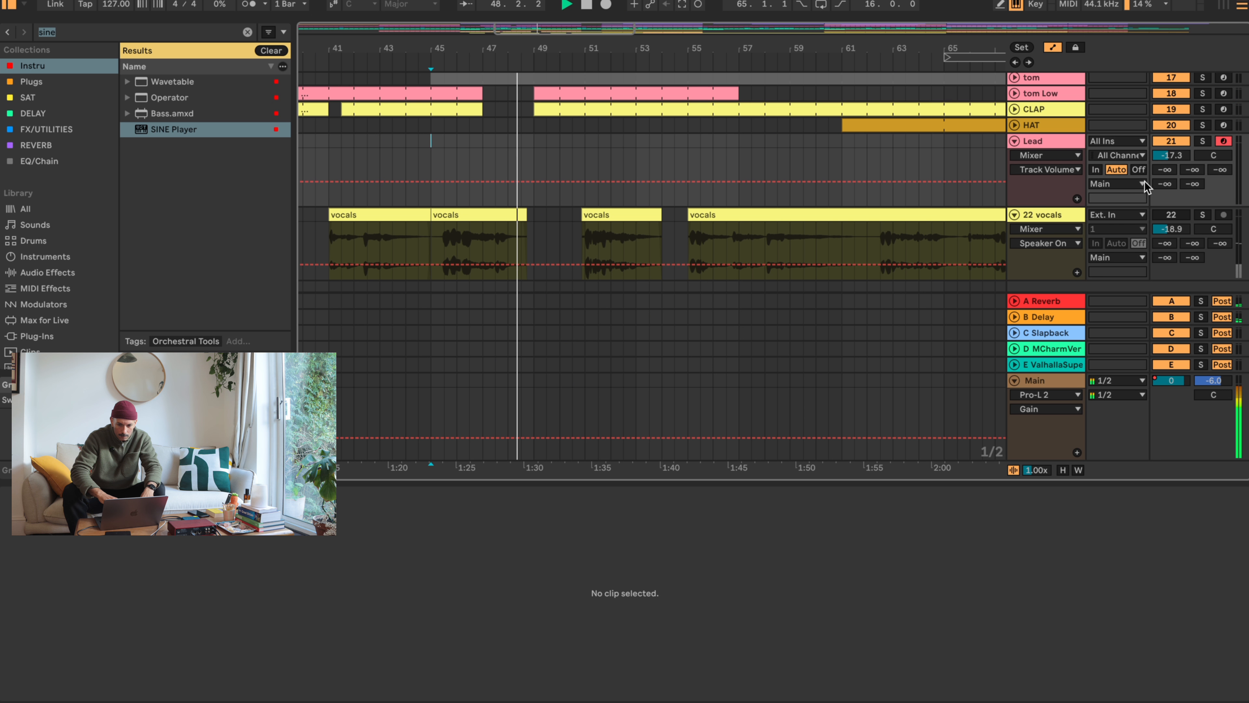
pyautogui.moveTo(1177, 157); pyautogui.dragTo(1177, 128)
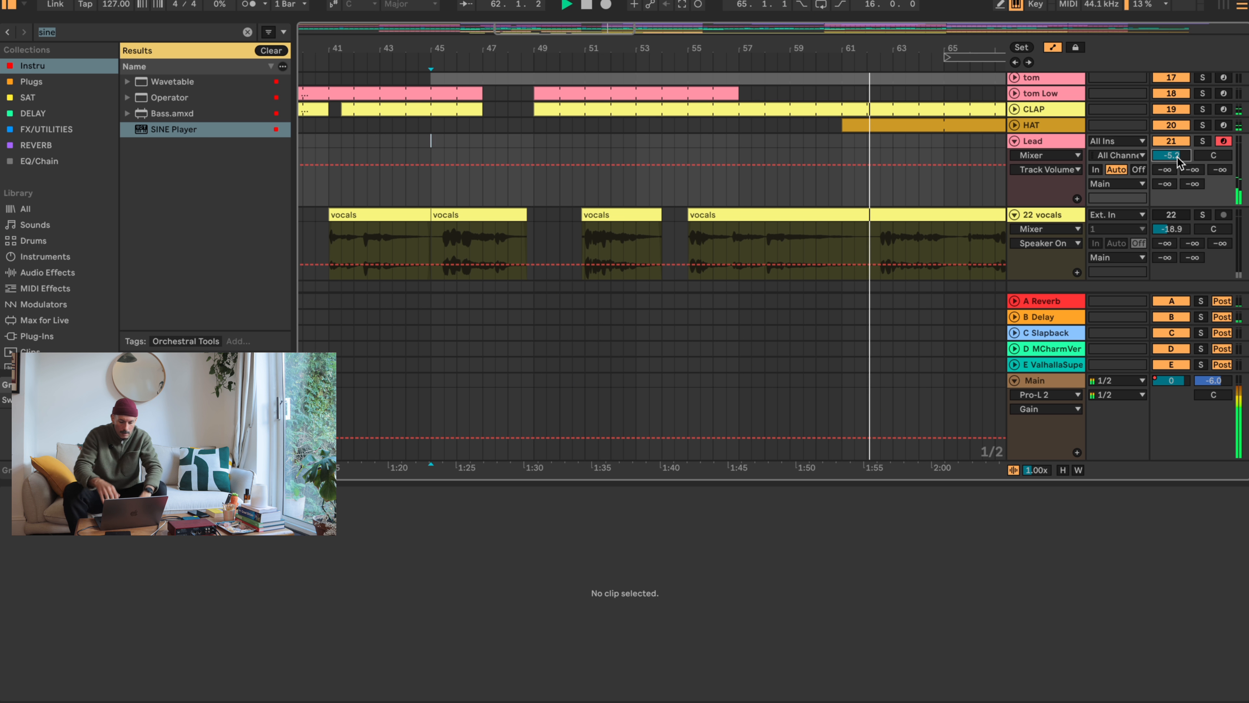
pyautogui.press('space')
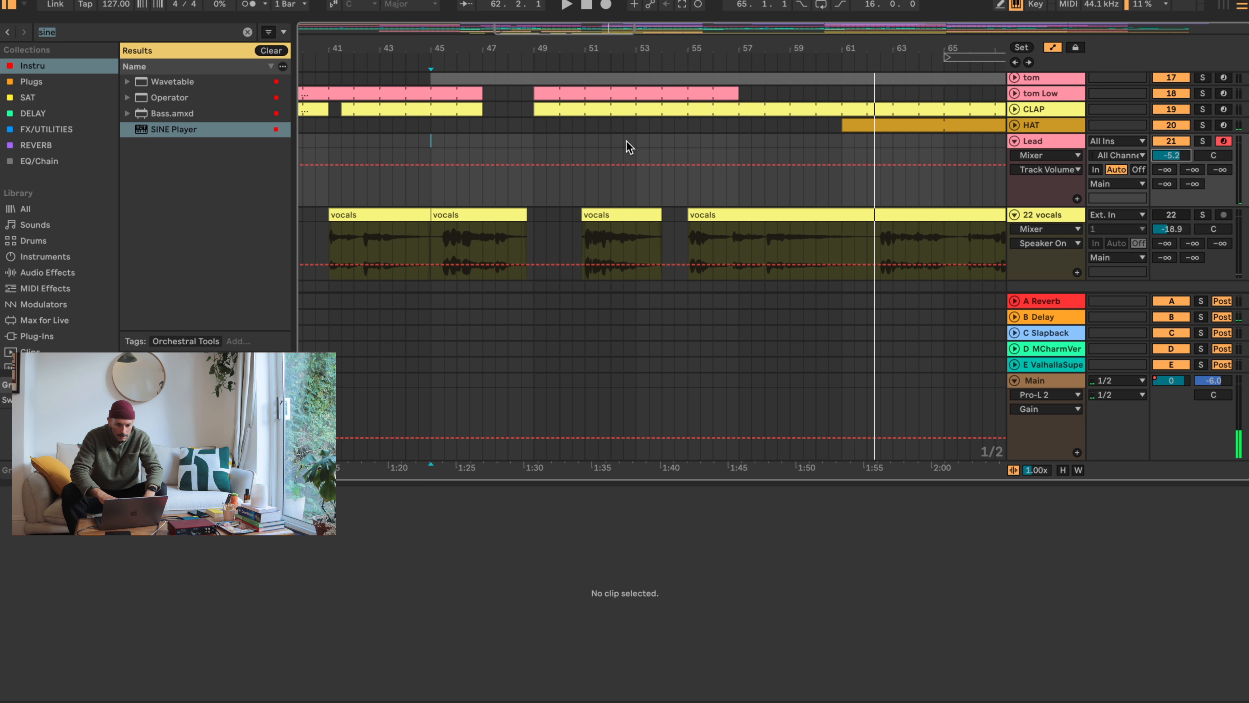
# - Insert an empty one-bar MIDI clip at bar 52 on the Lead track and look through its note range
pyautogui.click(610, 140)
pyautogui.press('super+shift+m')
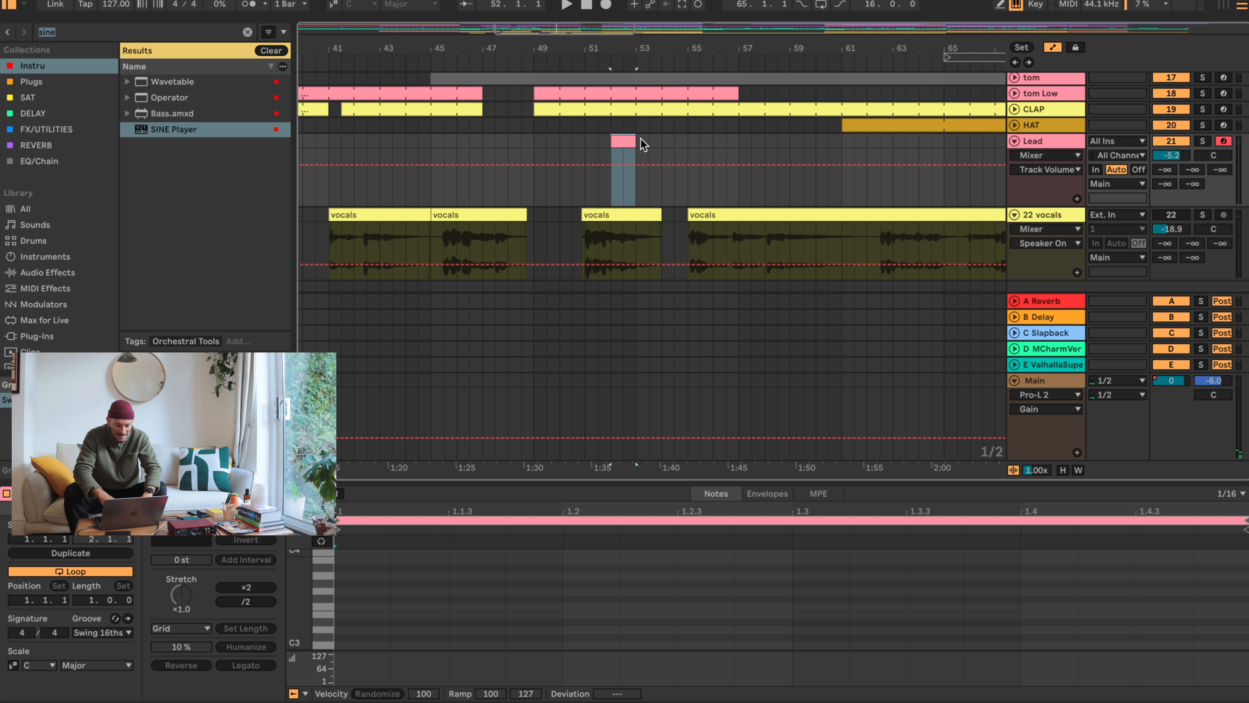
pyautogui.scroll(-5, 366, 610)
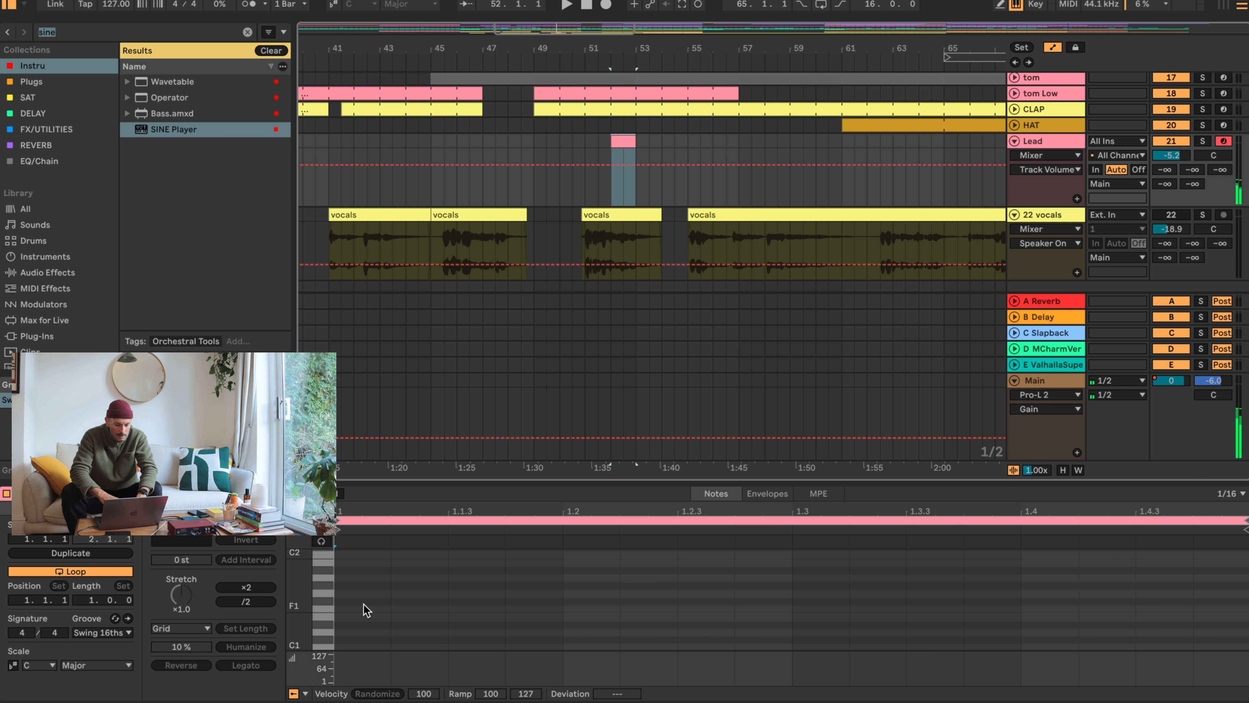
pyautogui.scroll(8, 366, 610)
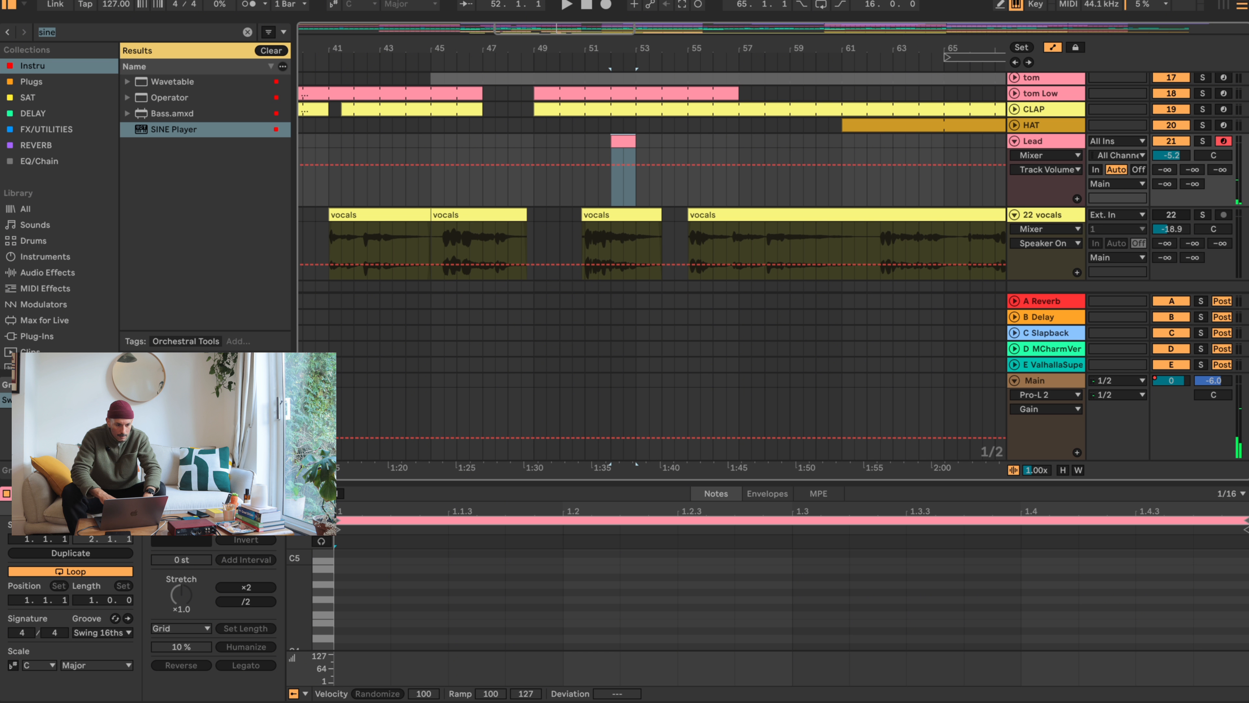
# - Rename the Lead track as "Lead F#minor"
pyautogui.scroll(10, 1092, 175)
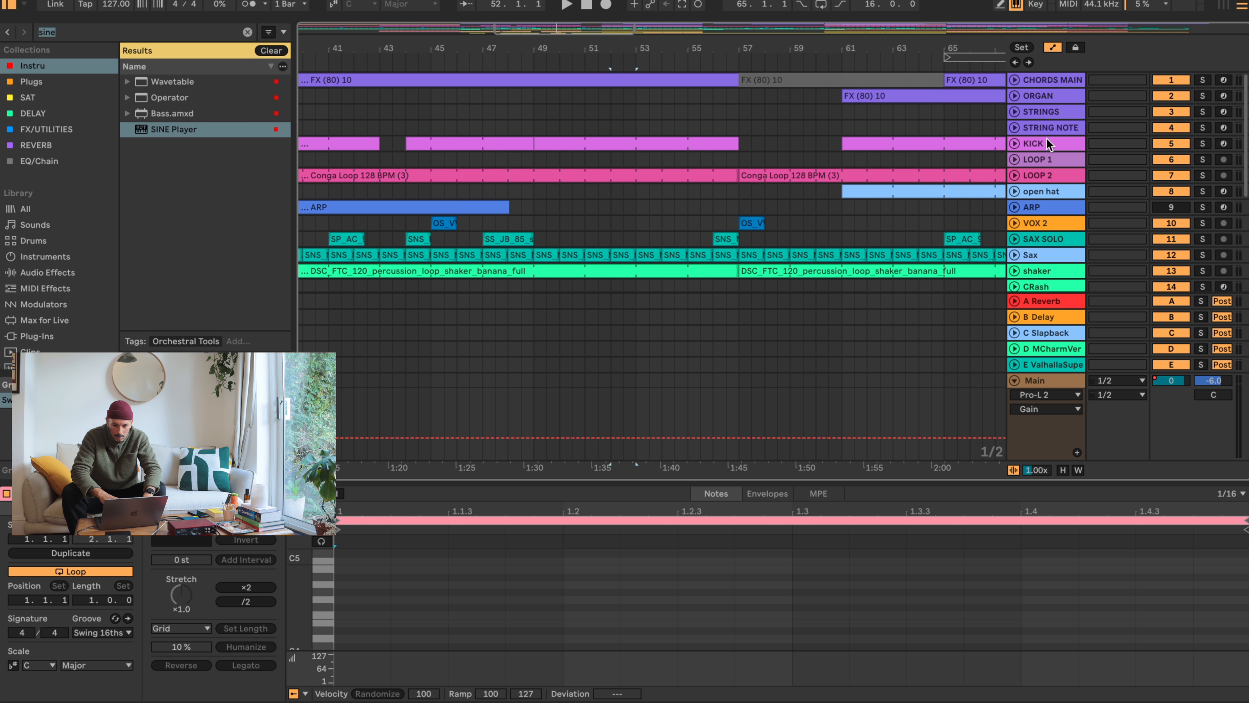
pyautogui.scroll(-10, 1047, 139)
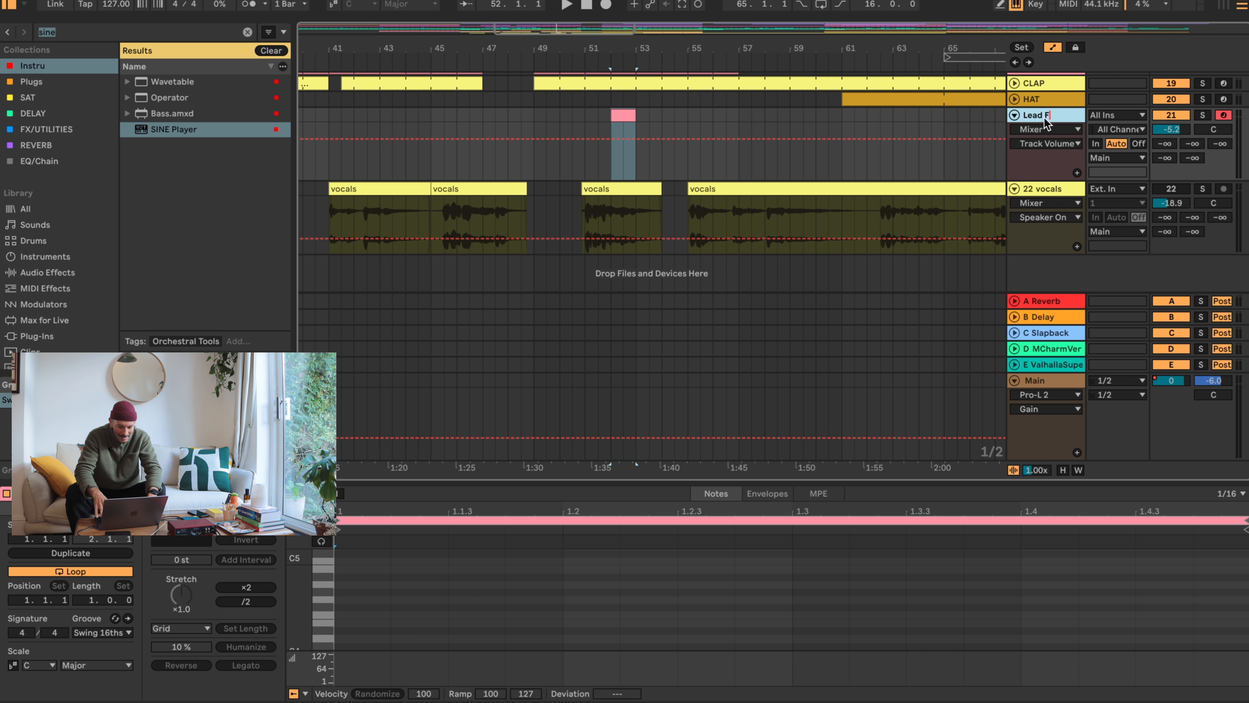
pyautogui.write('#')
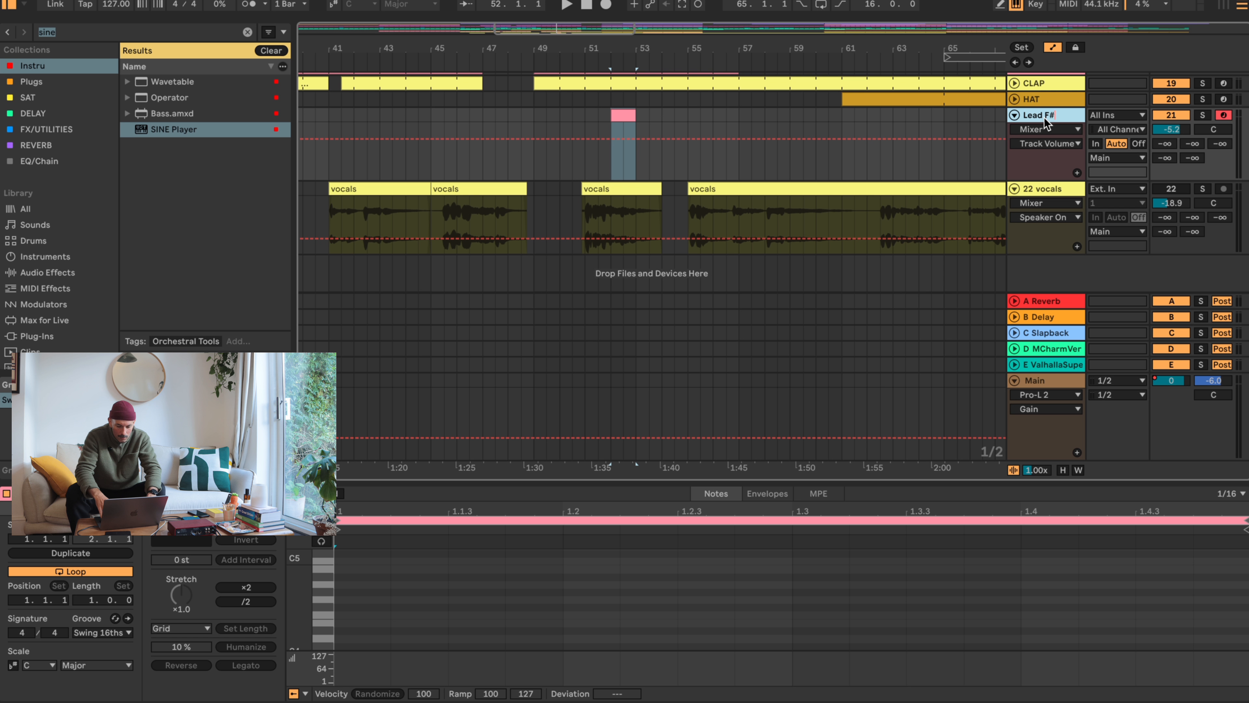
pyautogui.write('minor')
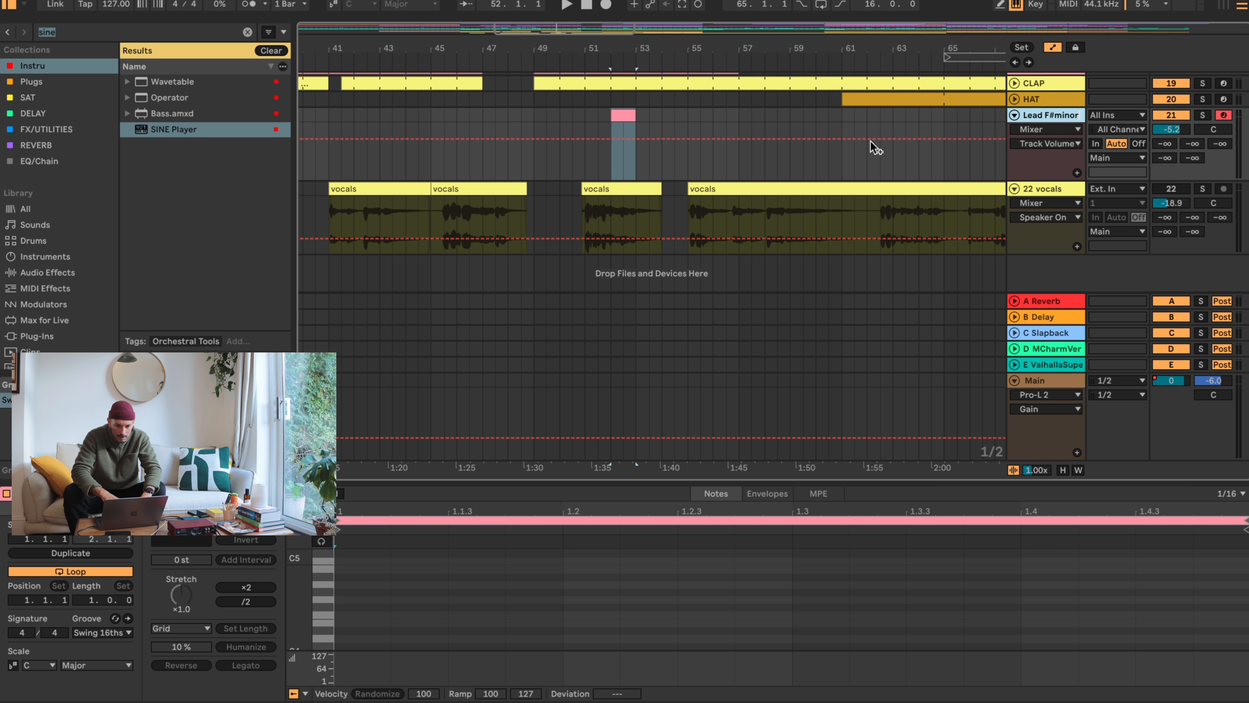
pyautogui.click(842, 130)
# - Try to delete the empty Lead clip at bar 52
pyautogui.click(613, 119)
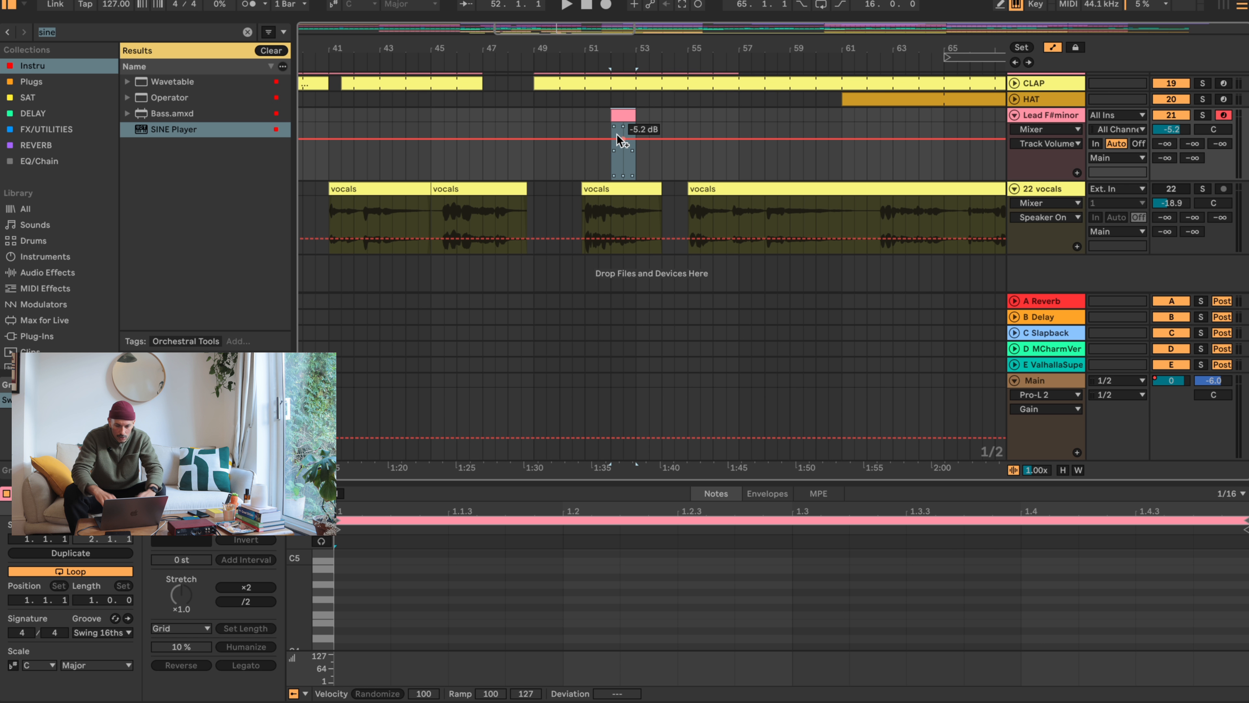
pyautogui.press('Delete')
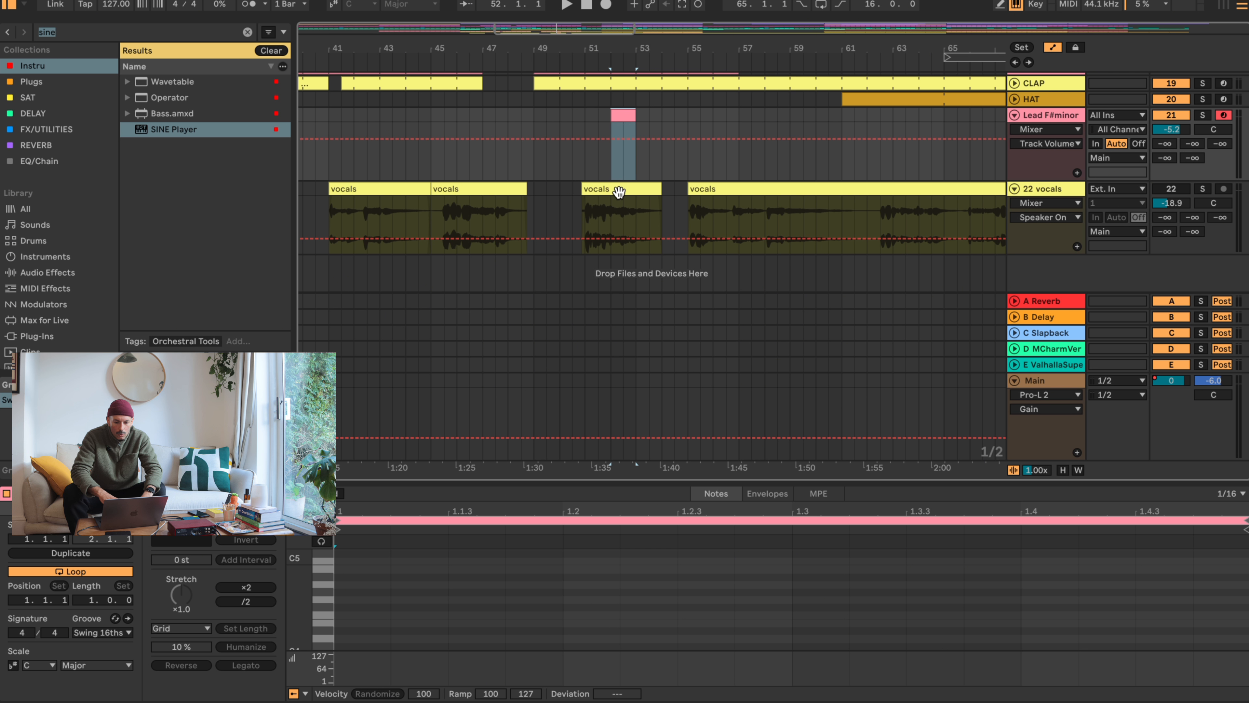
# - Search the plug-in collection for "auto" and add Auto Shift to the vocals track
pyautogui.click(600, 189)
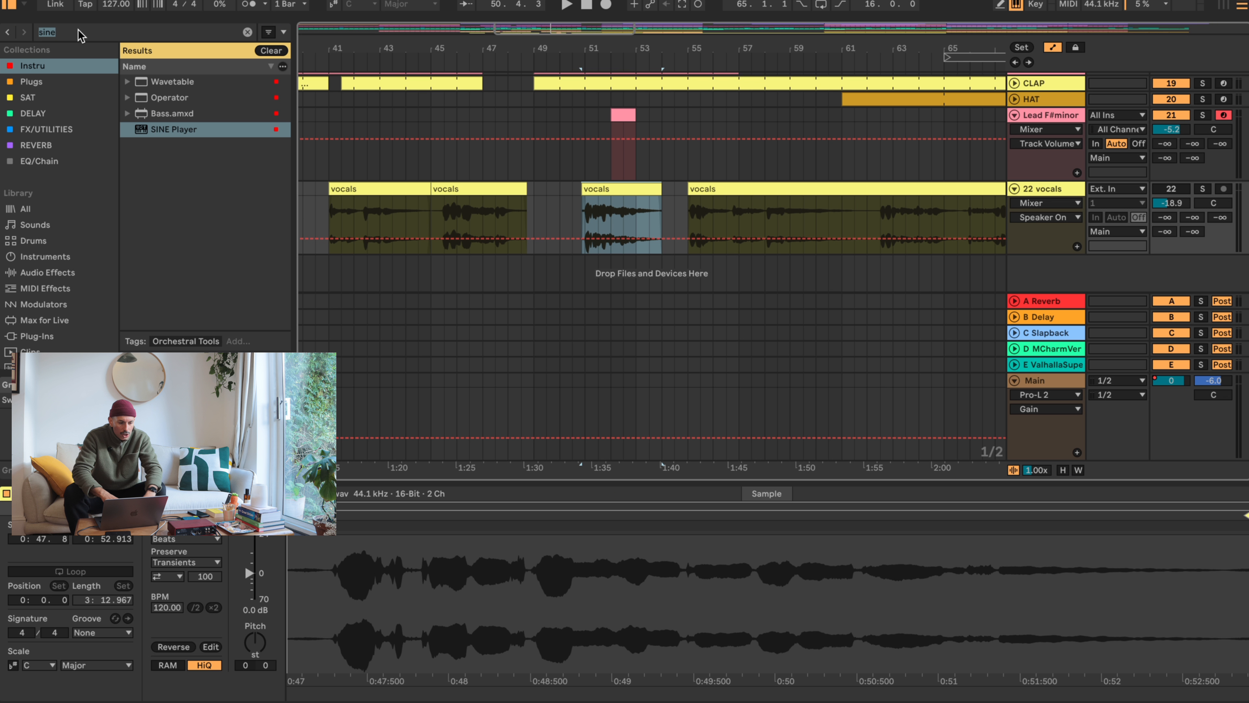
pyautogui.write('auto')
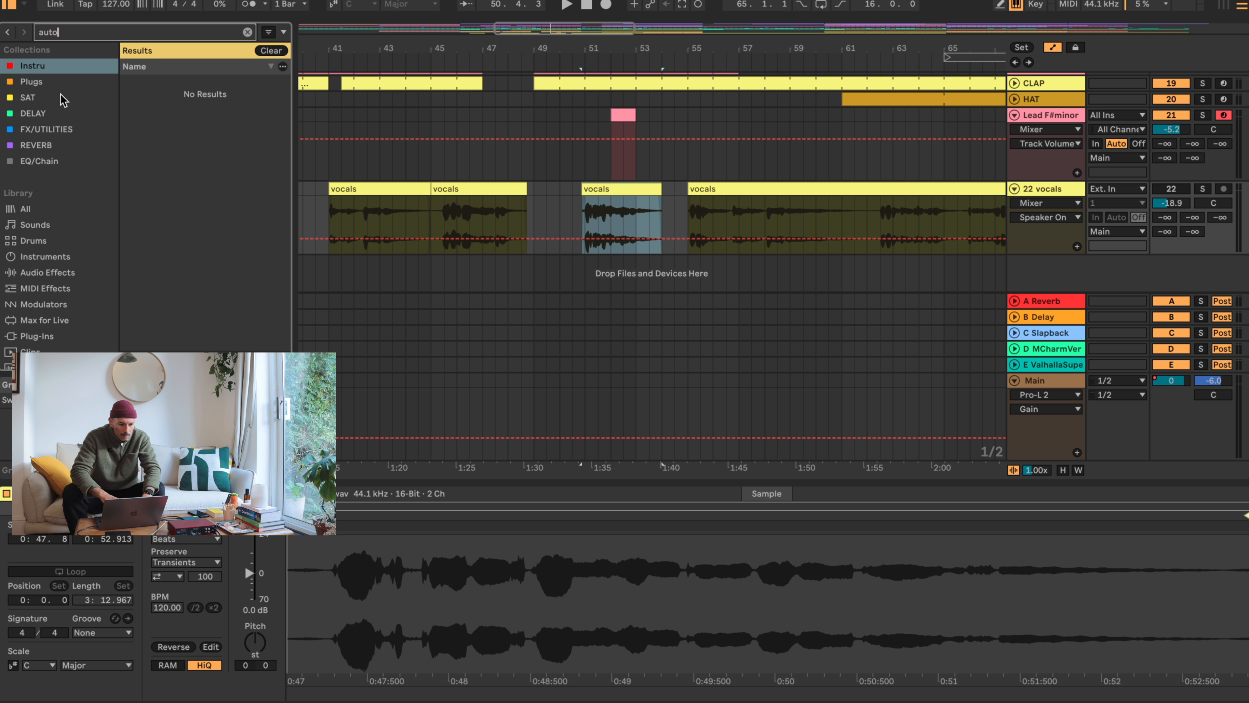
pyautogui.click(38, 82)
pyautogui.doubleClick(180, 82)
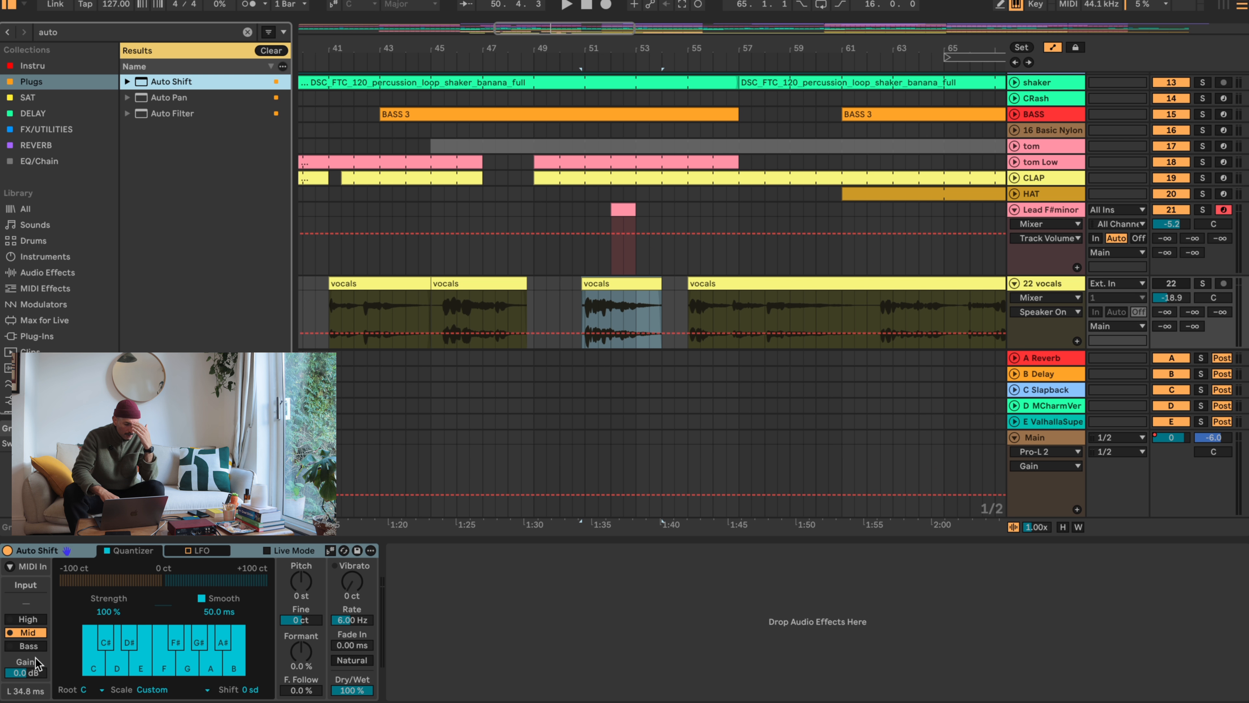
# - Set Auto Shift's root note to F# and its scale to Minor
pyautogui.click(92, 690)
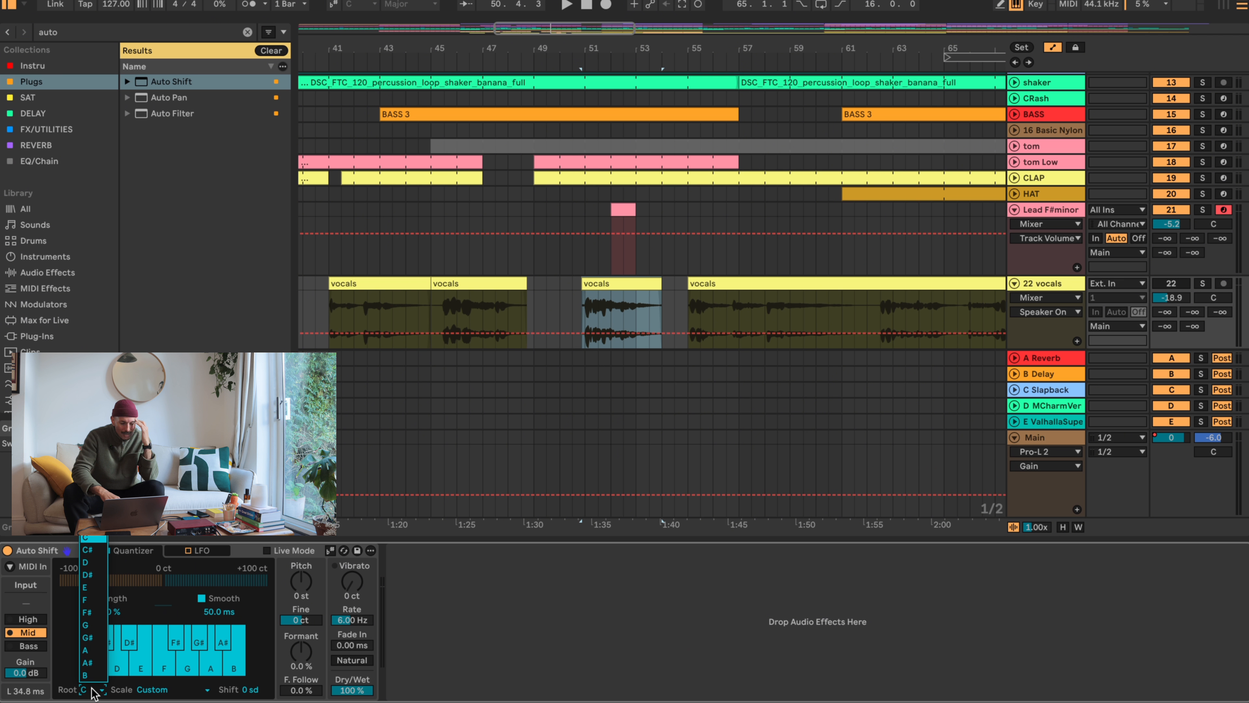
pyautogui.click(87, 614)
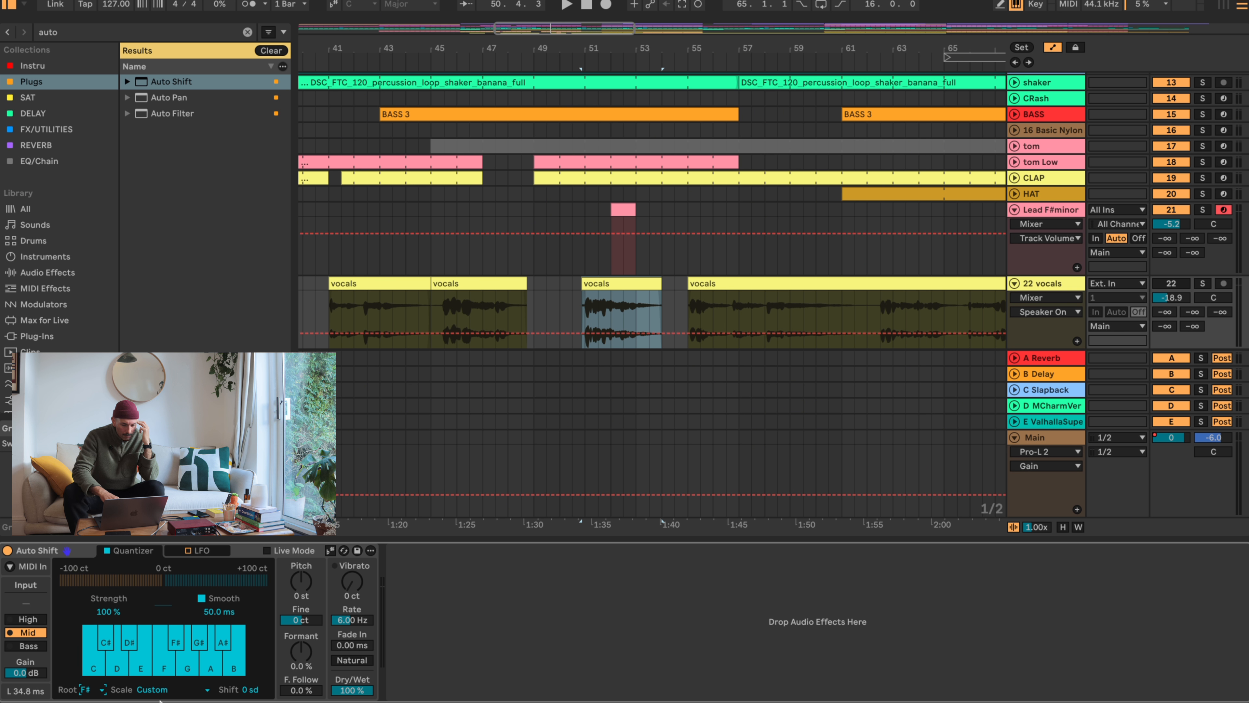
pyautogui.click(157, 689)
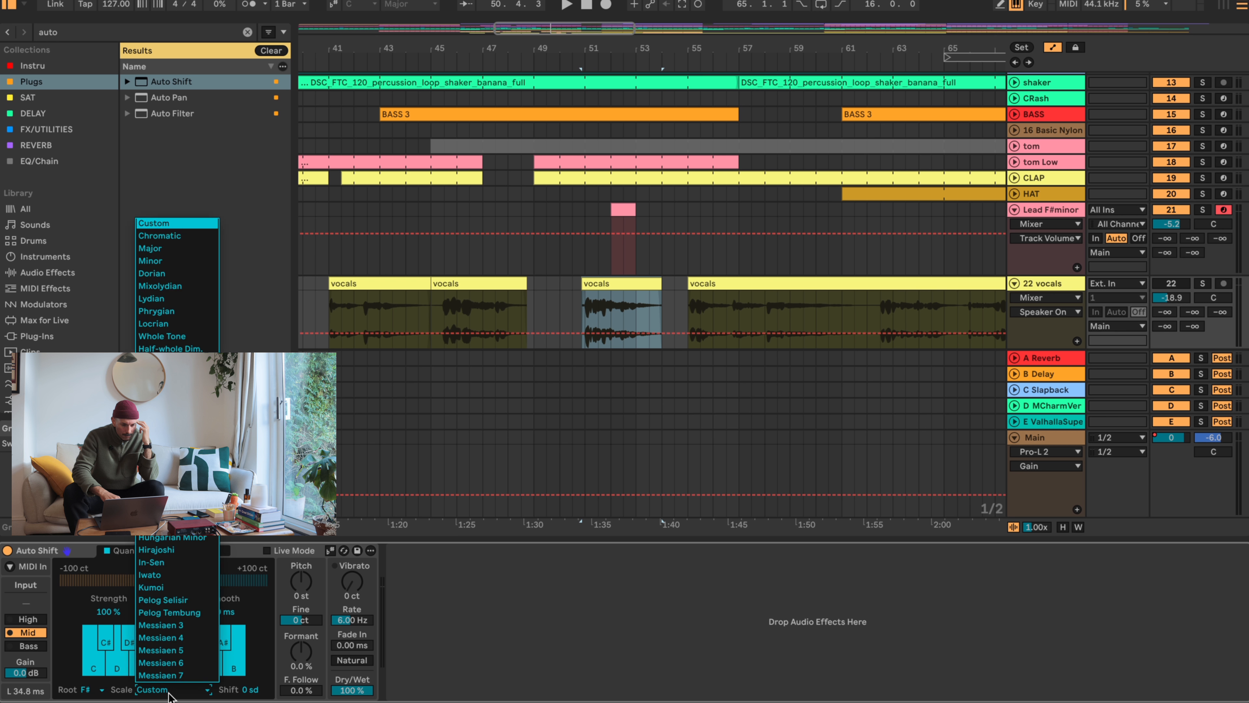
pyautogui.click(169, 260)
# - Activate the vocals track, play the song from the vocals clip at bar 35, and set the vocals volume to -19.3 dB
pyautogui.click(1171, 283)
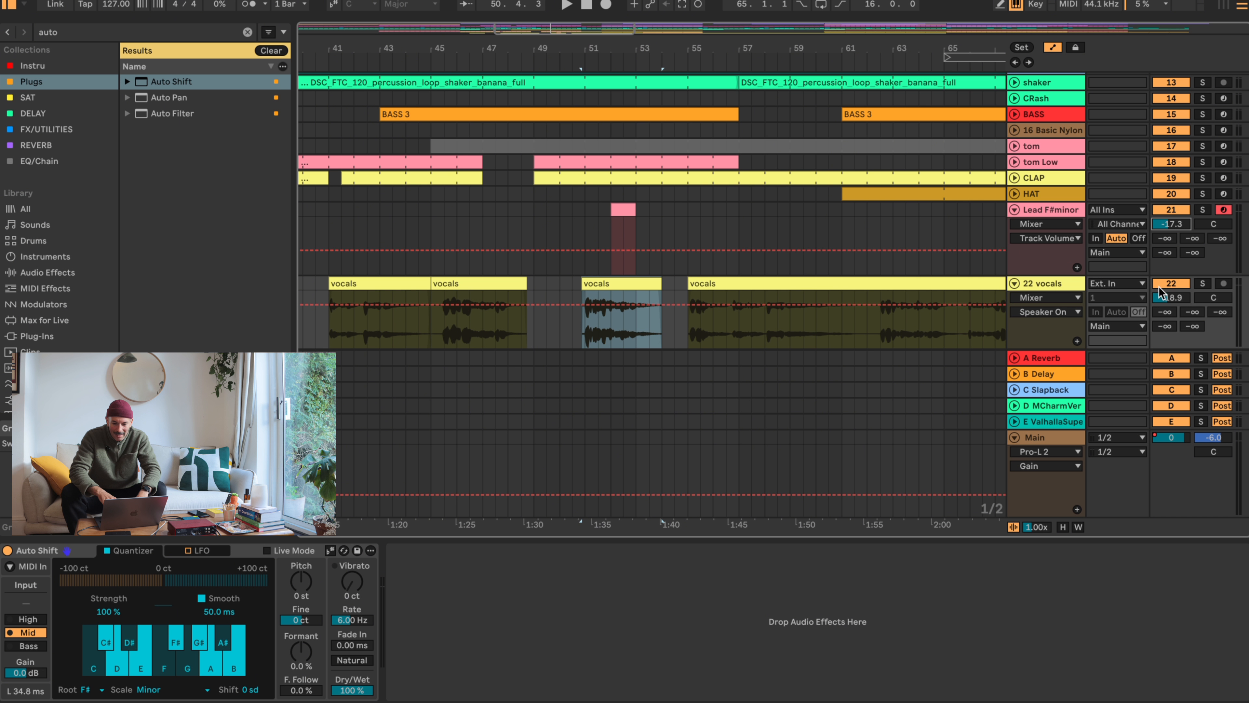
pyautogui.moveTo(1164, 295); pyautogui.dragTo(1164, 315)
pyautogui.moveTo(368, 51); pyautogui.dragTo(466, 82)
pyautogui.moveTo(374, 281); pyautogui.dragTo(373, 281)
pyautogui.press('space')
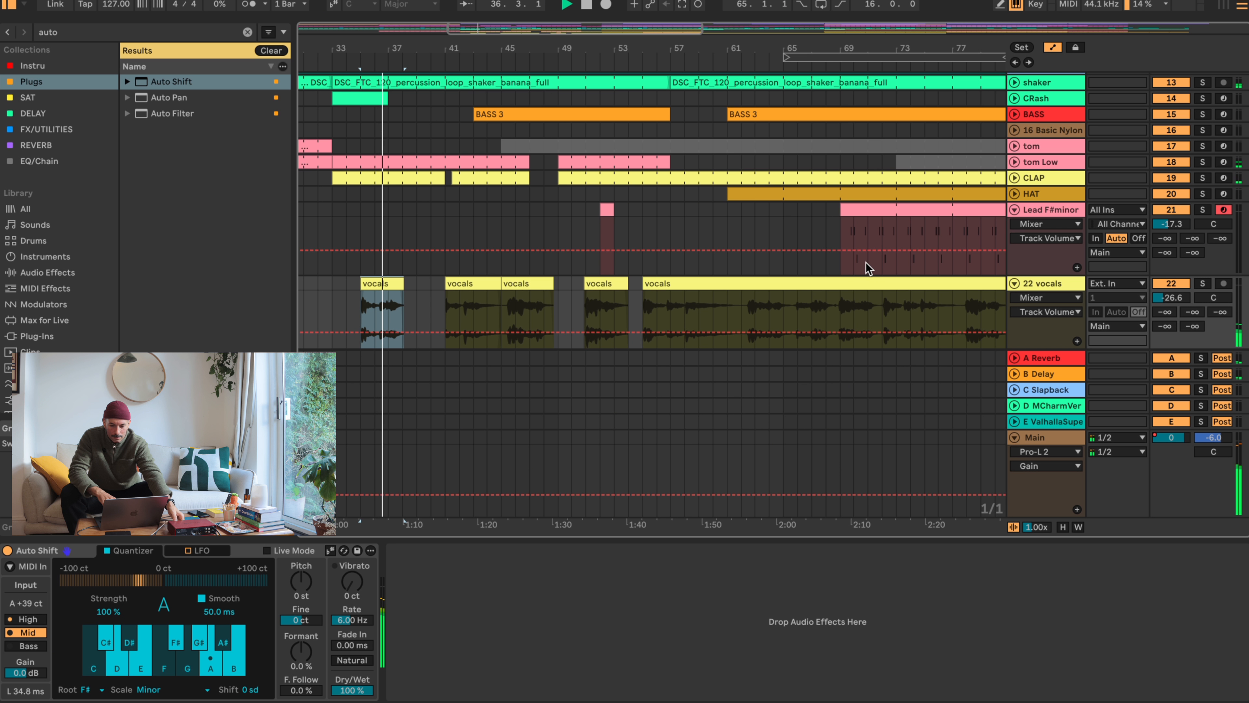
pyautogui.moveTo(1171, 298)
pyautogui.mouseDown()
pyautogui.moveTo(1171, 283)
pyautogui.moveTo(1174, 296)
pyautogui.mouseUp()
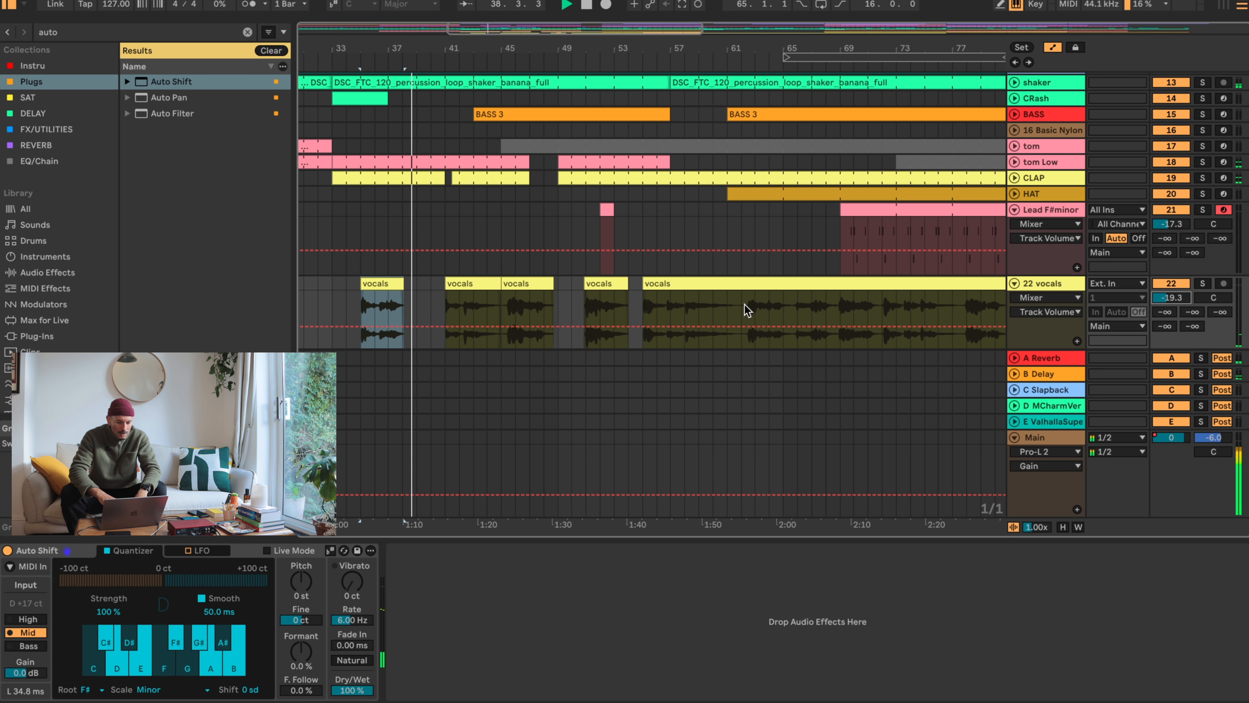
# - Move the vocals clip at bar 45 about half a bar later
pyautogui.click(460, 284)
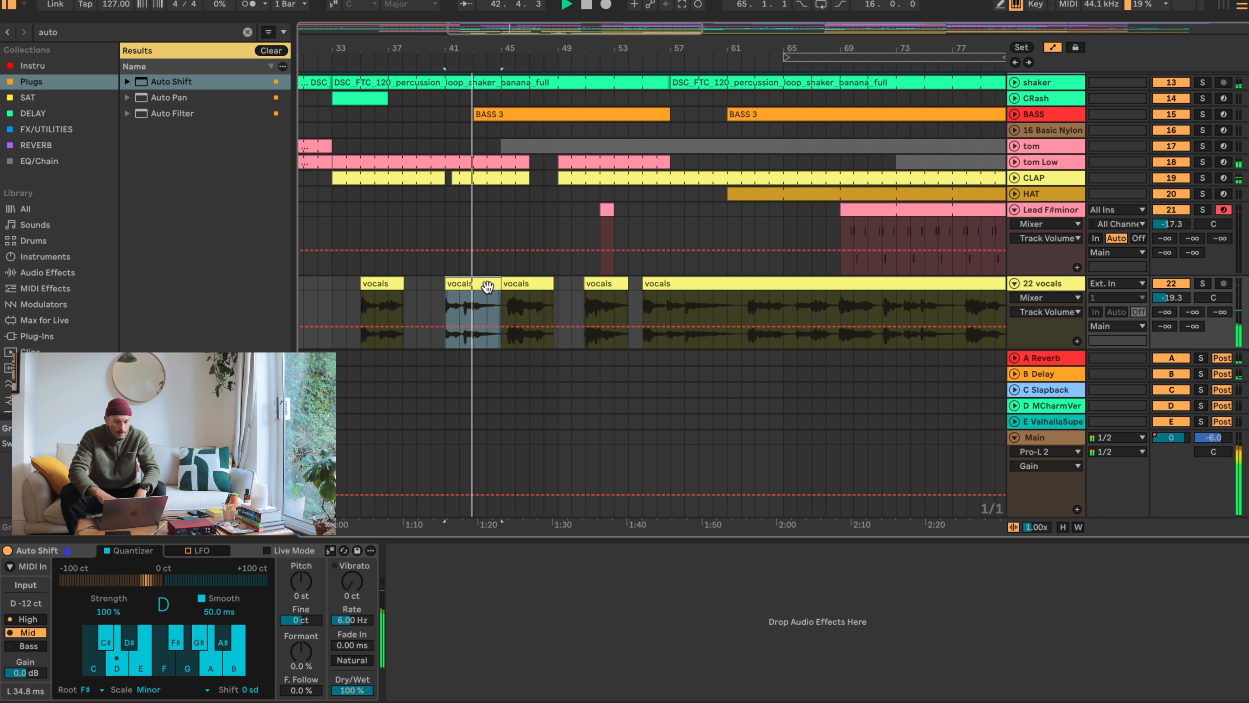
pyautogui.click(528, 283)
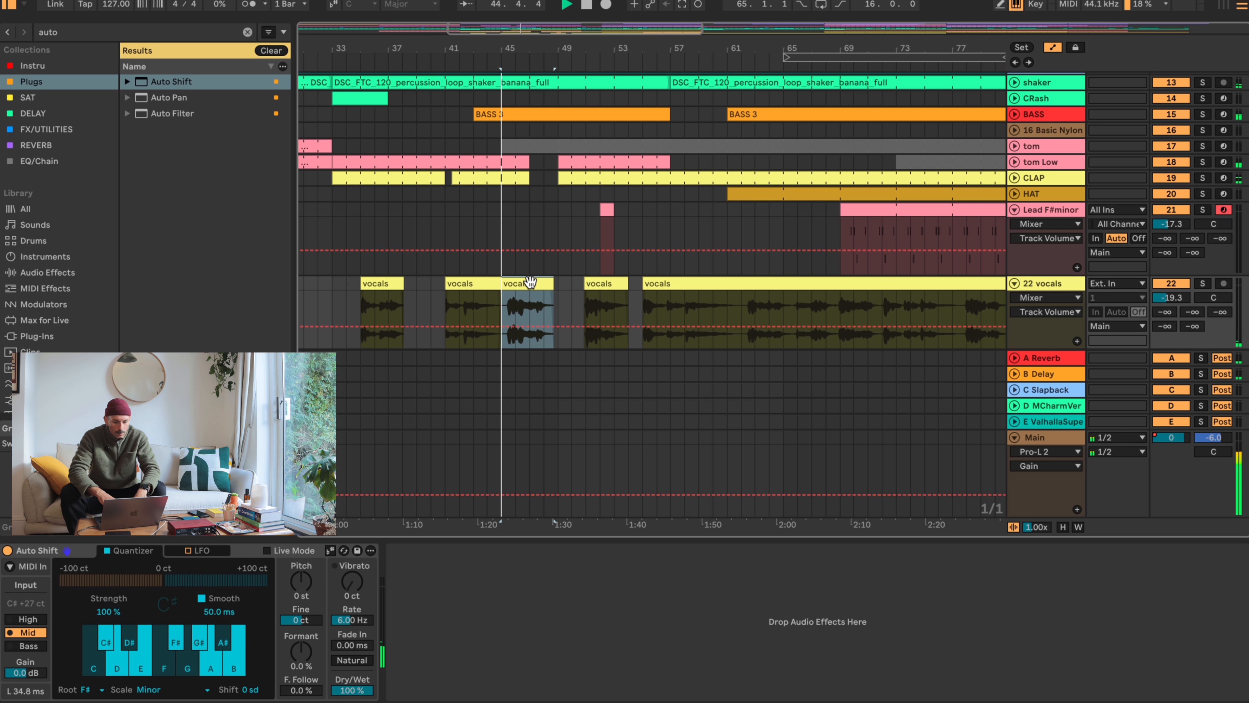
pyautogui.moveTo(530, 282); pyautogui.dragTo(539, 281)
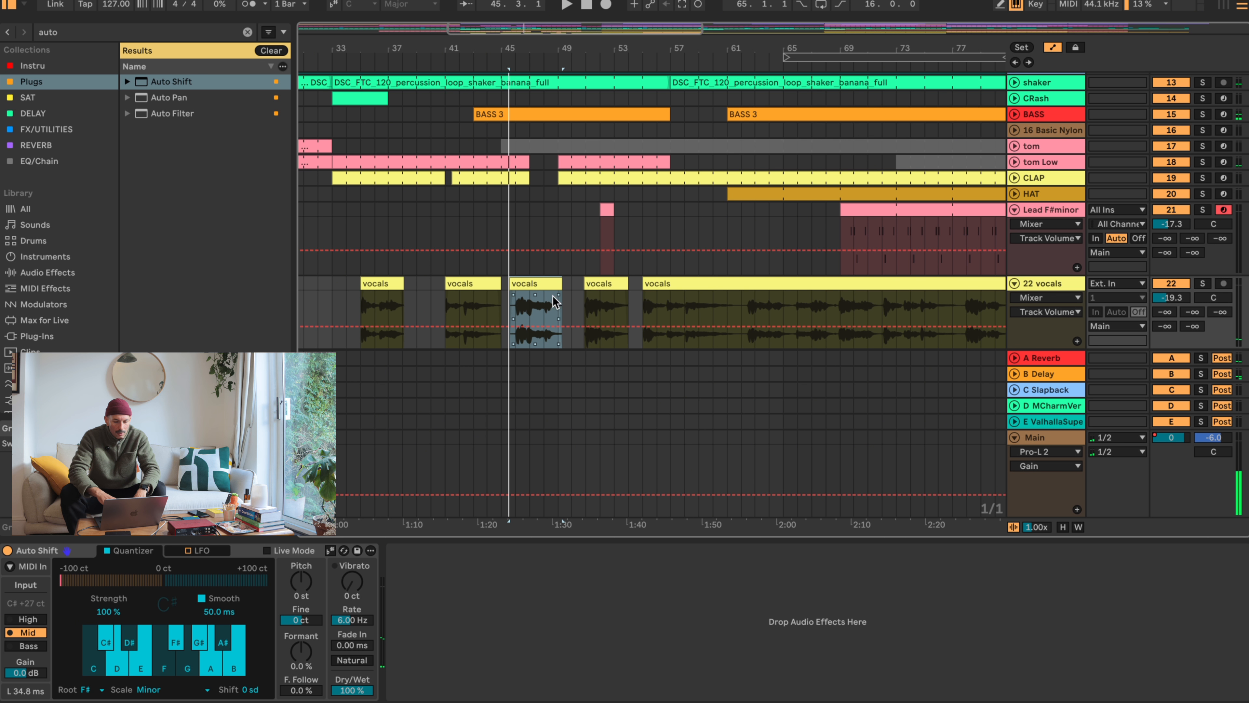
# - Play the song from bar 46 and lower the vocals track's volume to -22.8 dB
pyautogui.click(603, 284)
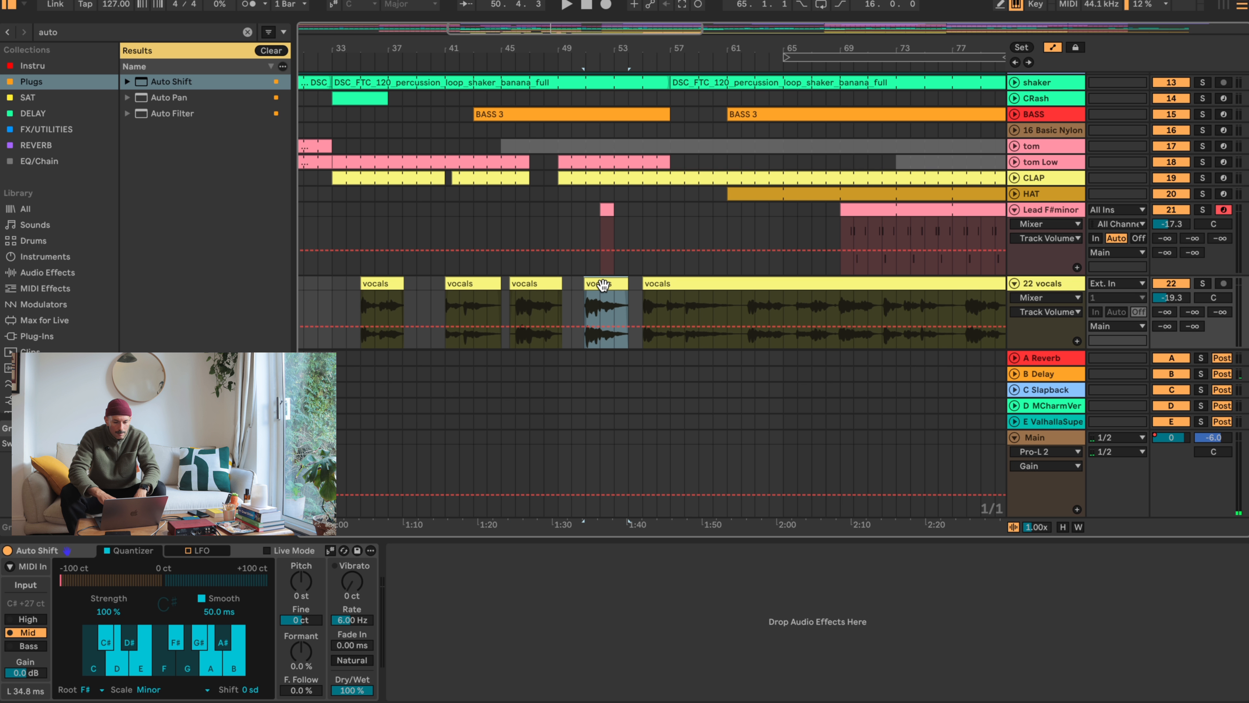
pyautogui.click(549, 284)
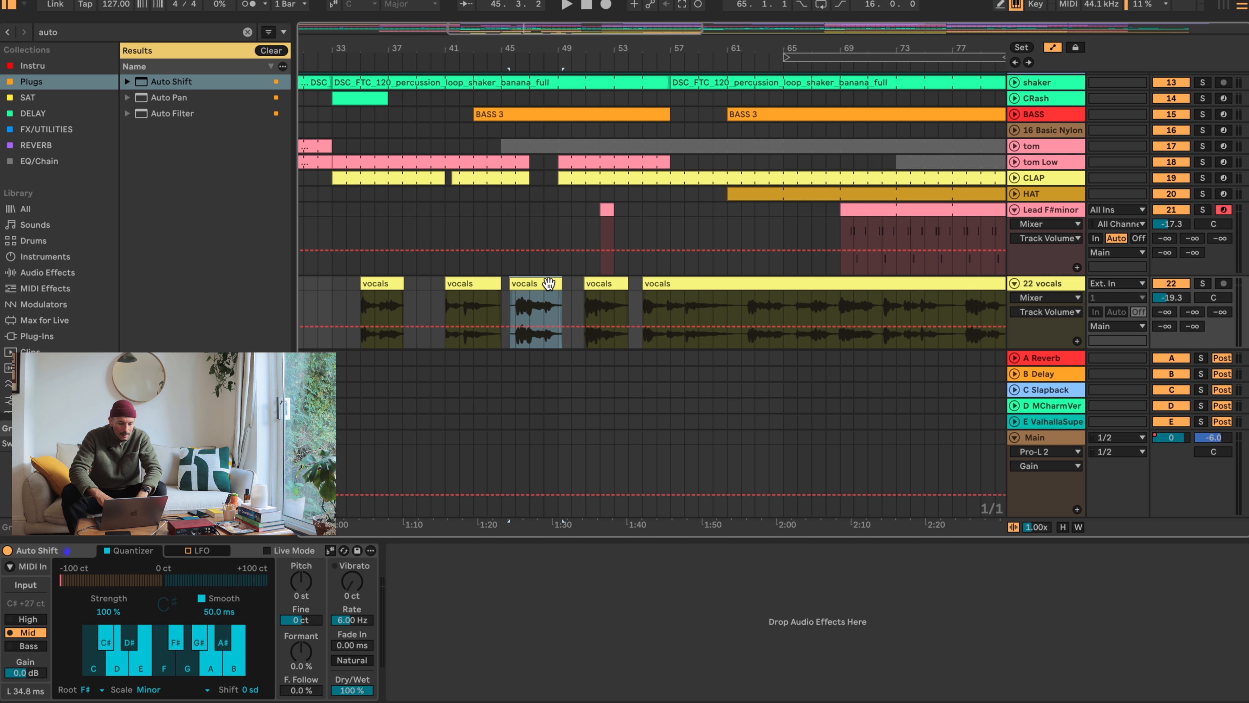
pyautogui.click(518, 303)
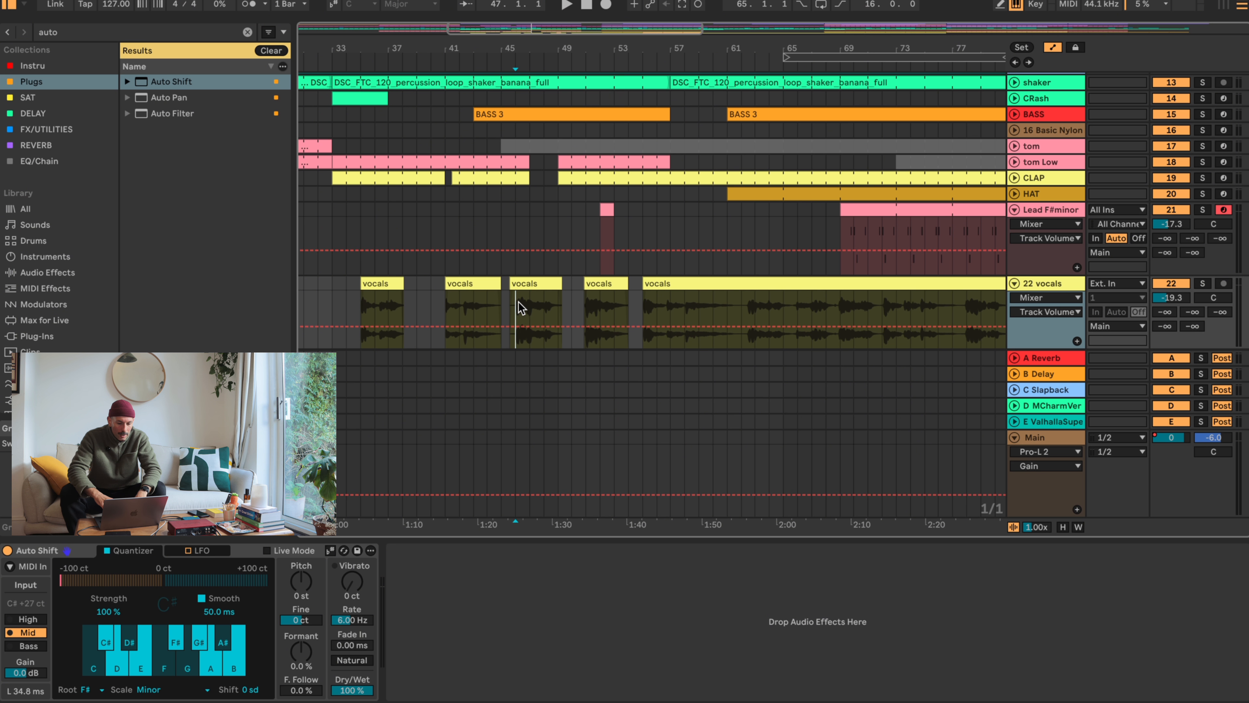
pyautogui.click(698, 284)
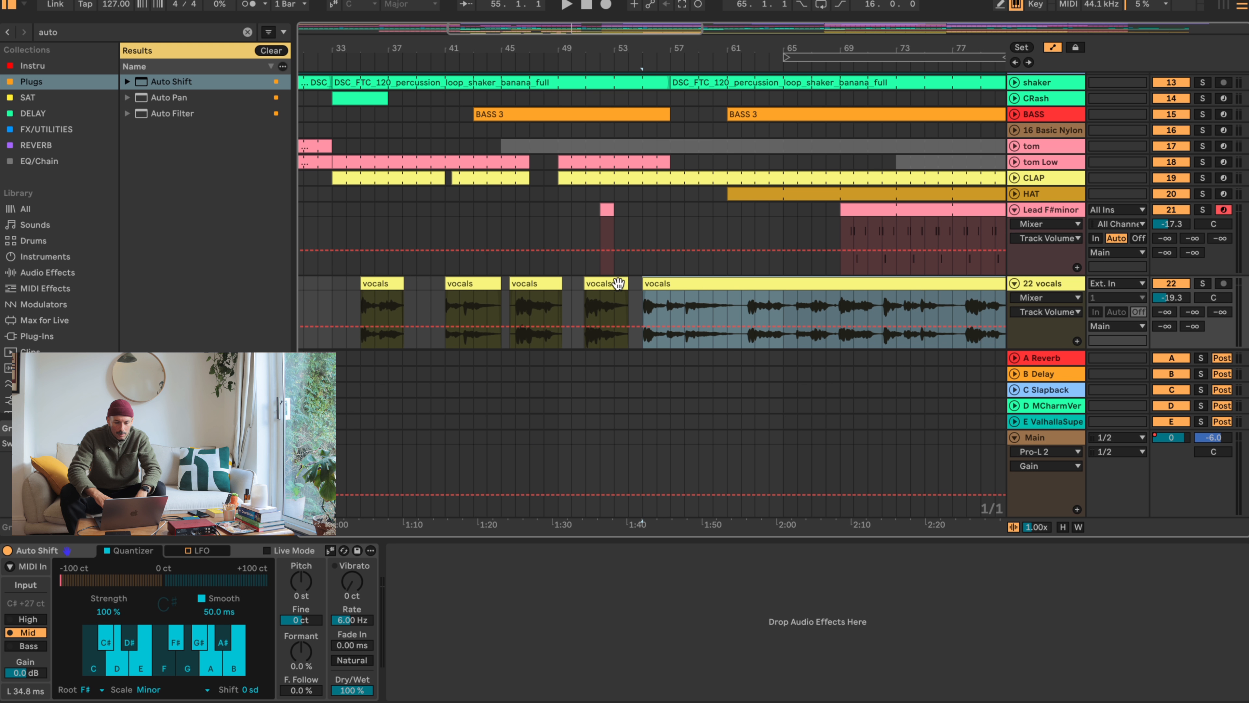
pyautogui.click(530, 301)
pyautogui.click(517, 303)
pyautogui.press('space')
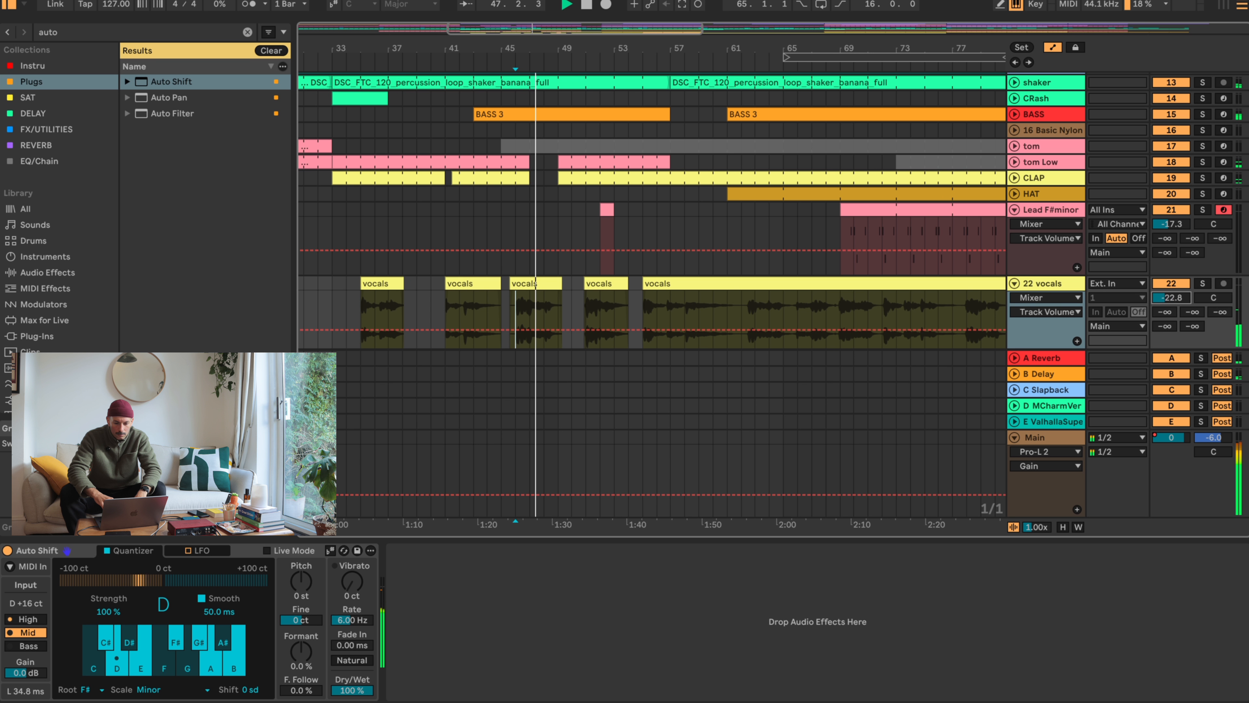
pyautogui.moveTo(521, 48); pyautogui.dragTo(522, 88)
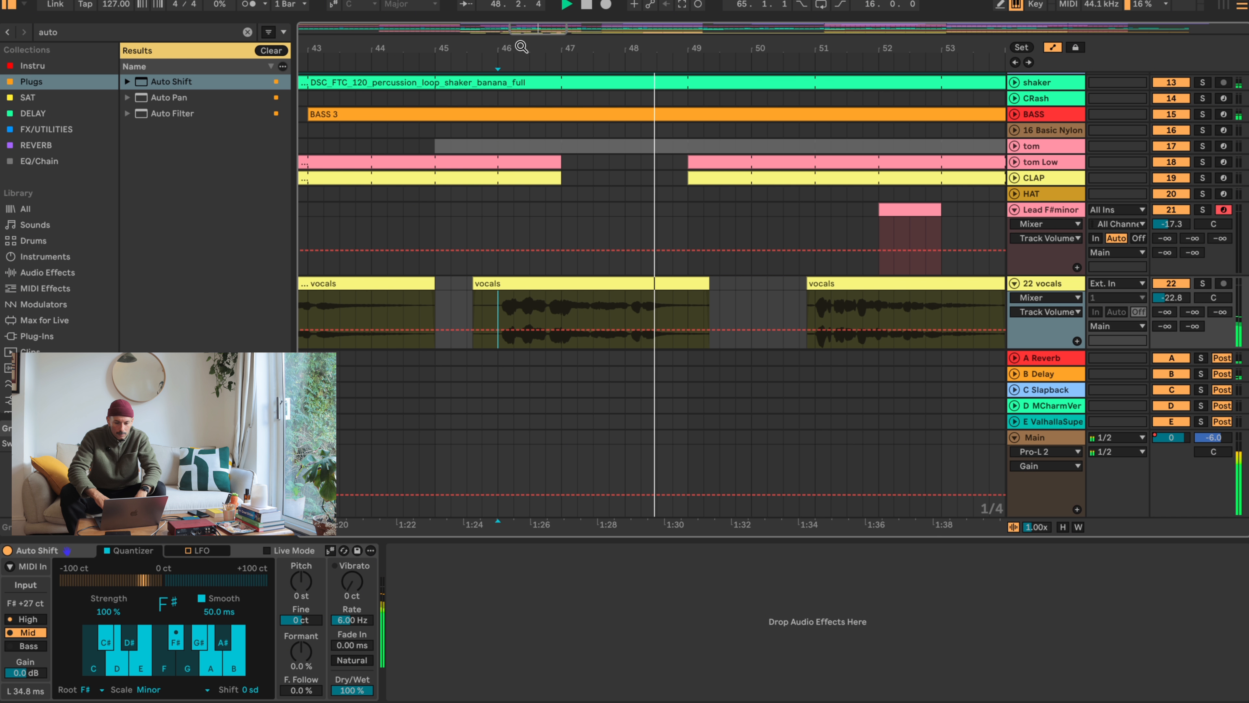
pyautogui.press('space')
# - Delete the tail of the moved vocals clip from about 47.2 onward and trim its start to bar 46
pyautogui.moveTo(734, 294); pyautogui.dragTo(600, 290)
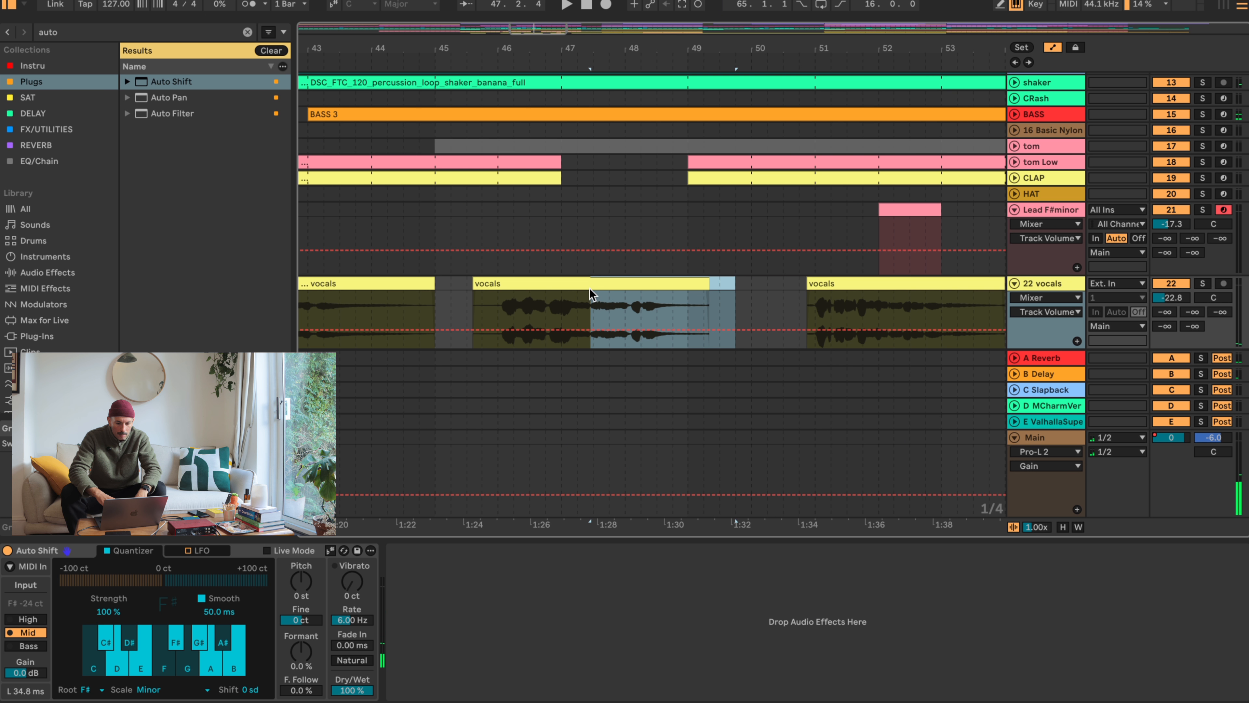
pyautogui.hotkey('ctrl', 'e')
pyautogui.press('Delete')
pyautogui.click(545, 281)
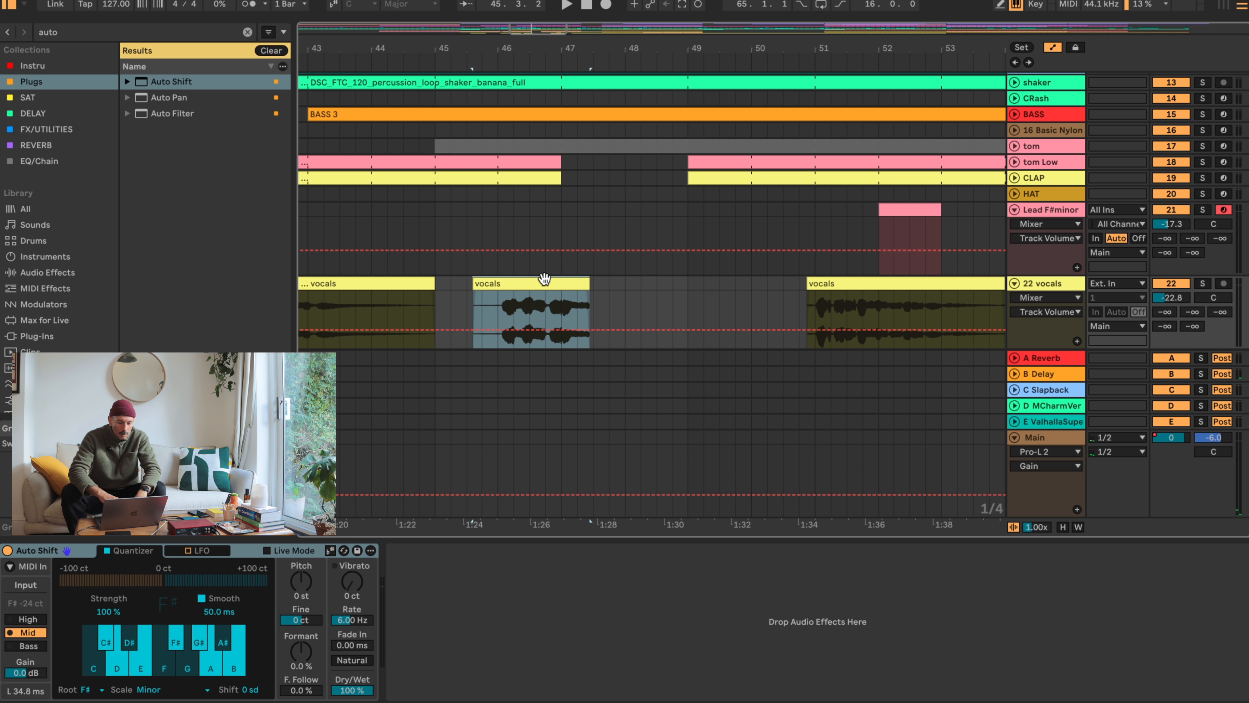
pyautogui.press('space')
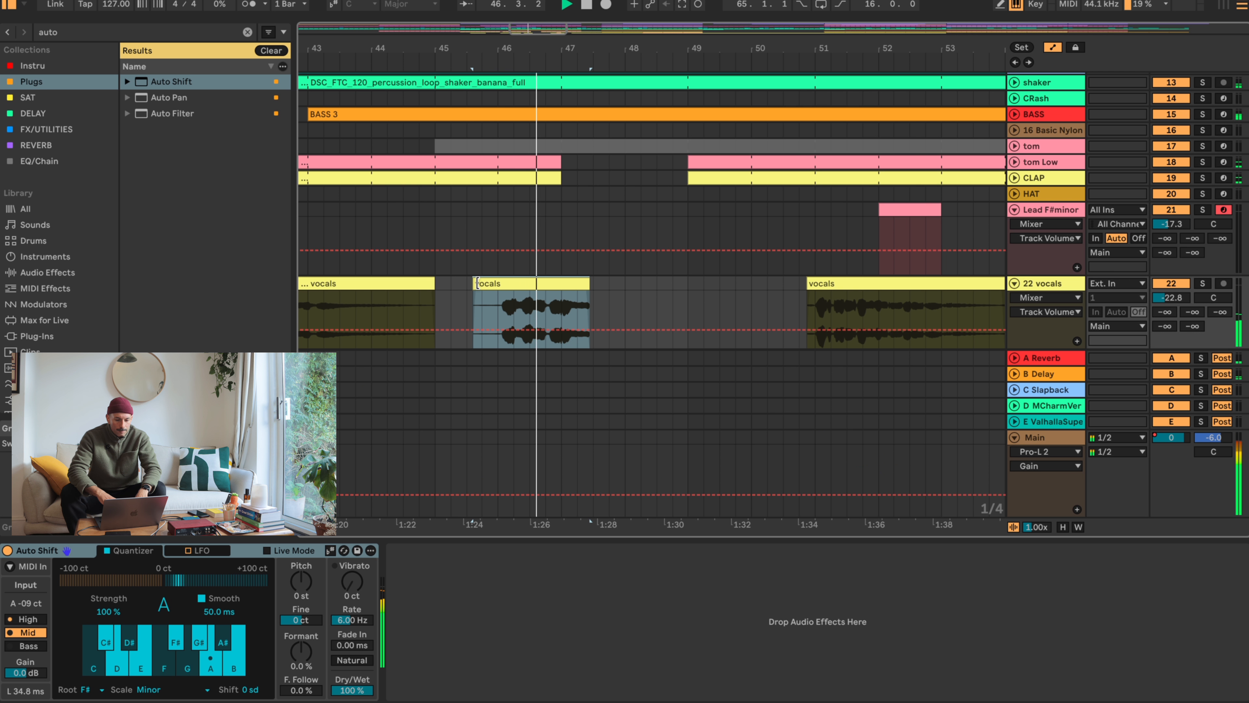
pyautogui.moveTo(477, 284); pyautogui.dragTo(497, 284)
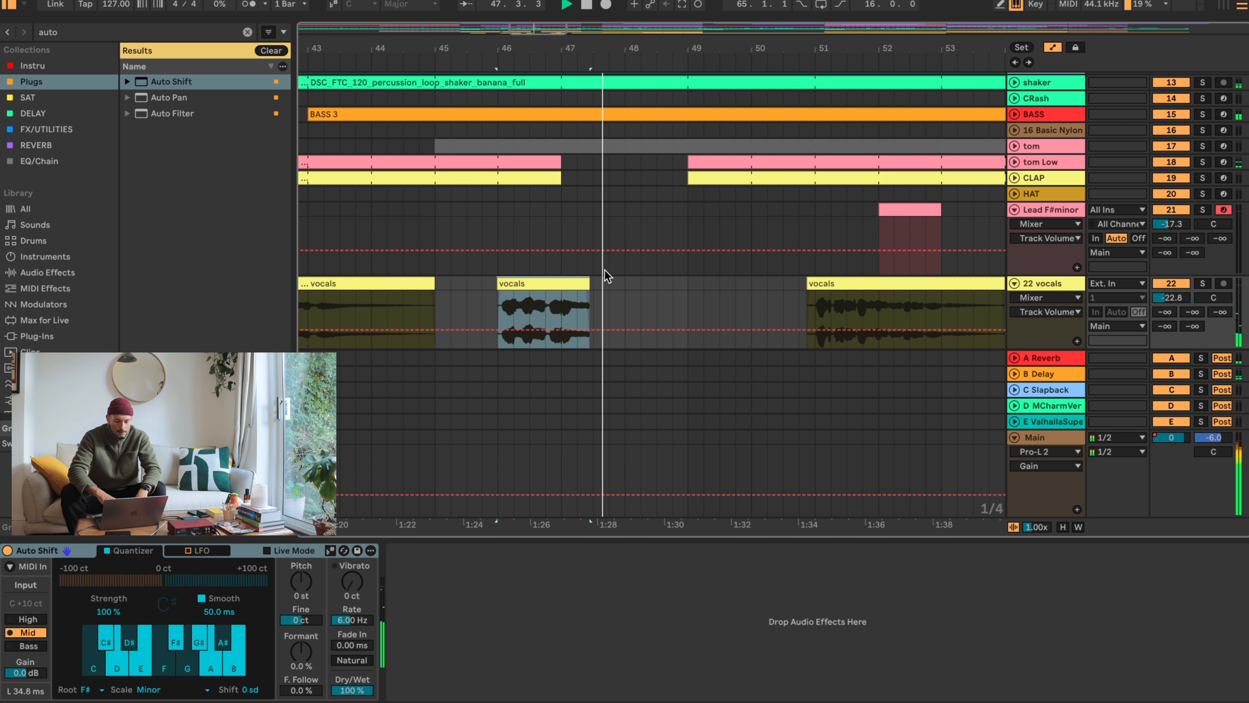
pyautogui.press('space')
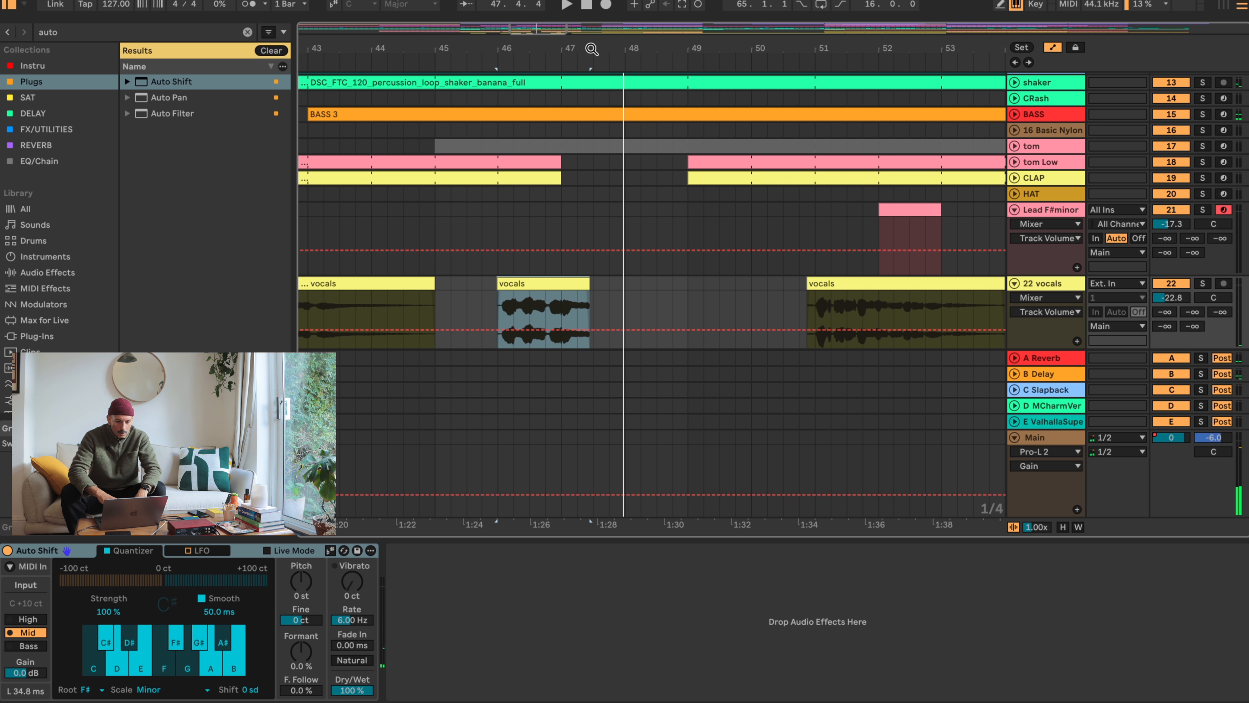
# - Add a short fade-out at the end of the trimmed vocals clip near bar 47
pyautogui.moveTo(592, 49); pyautogui.dragTo(591, 118)
pyautogui.moveTo(582, 282)
pyautogui.mouseDown()
pyautogui.moveTo(709, 282)
pyautogui.moveTo(590, 282)
pyautogui.moveTo(587, 295)
pyautogui.mouseUp()
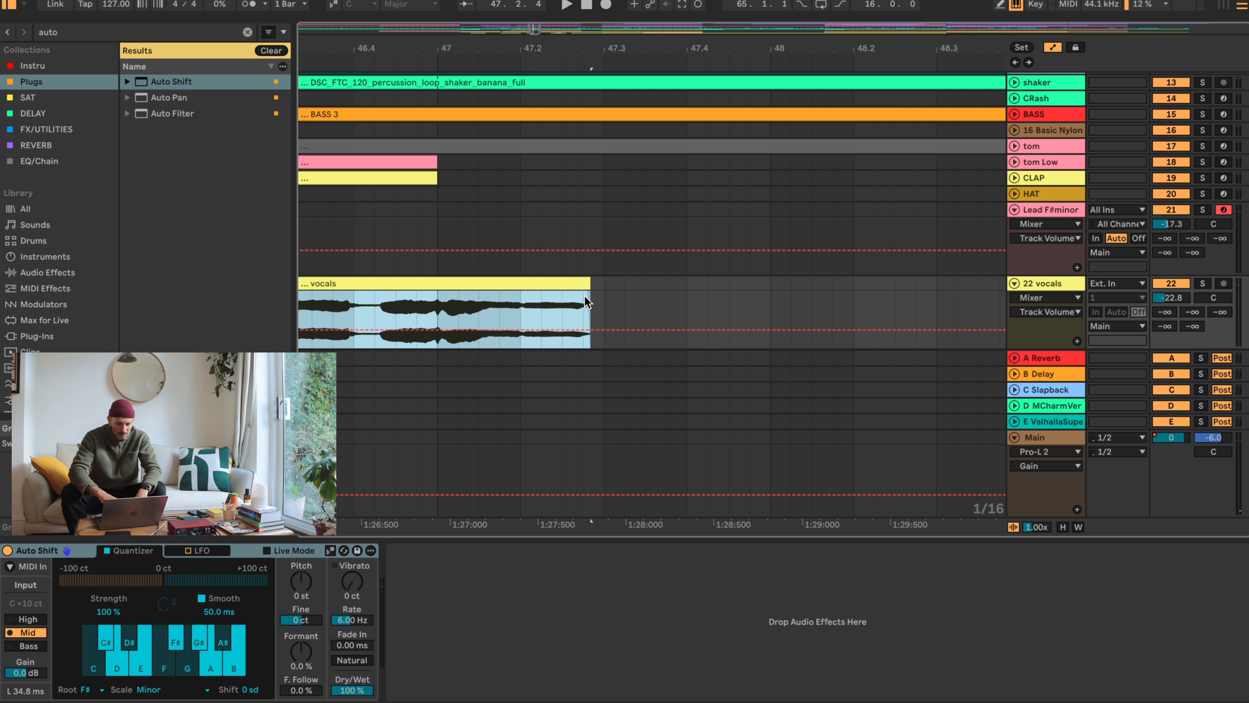
pyautogui.click(583, 305)
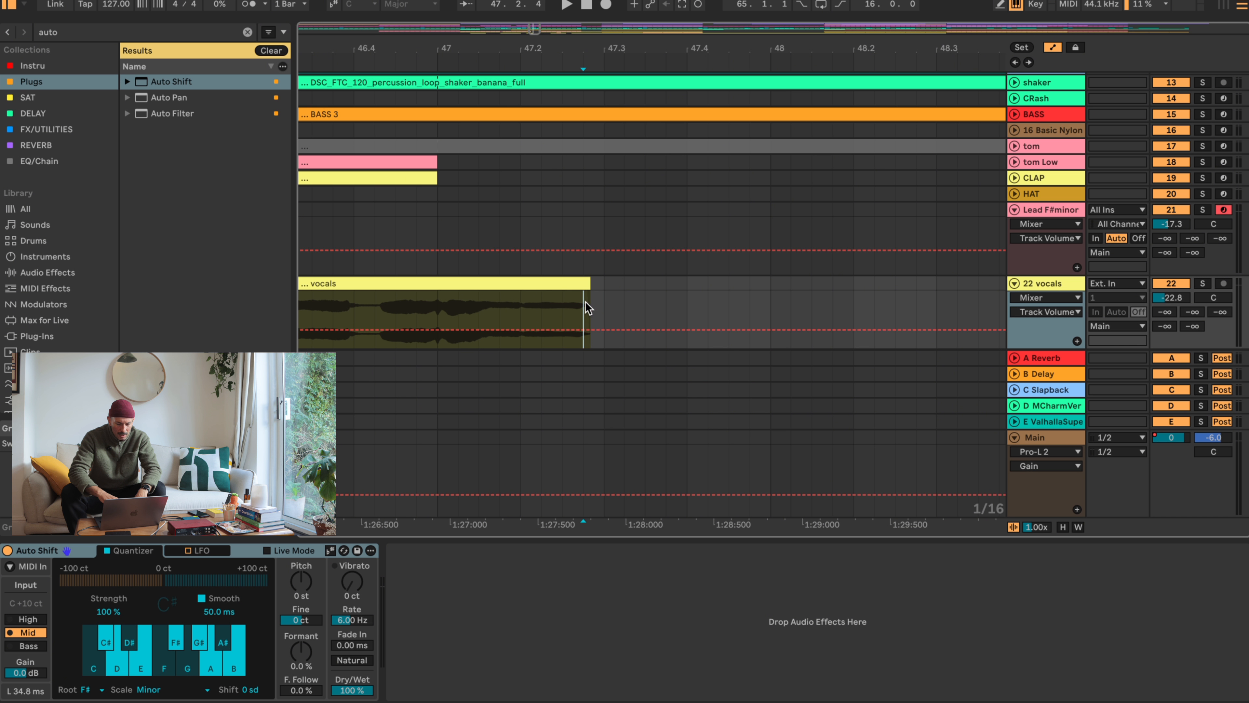
pyautogui.moveTo(595, 304); pyautogui.dragTo(520, 303)
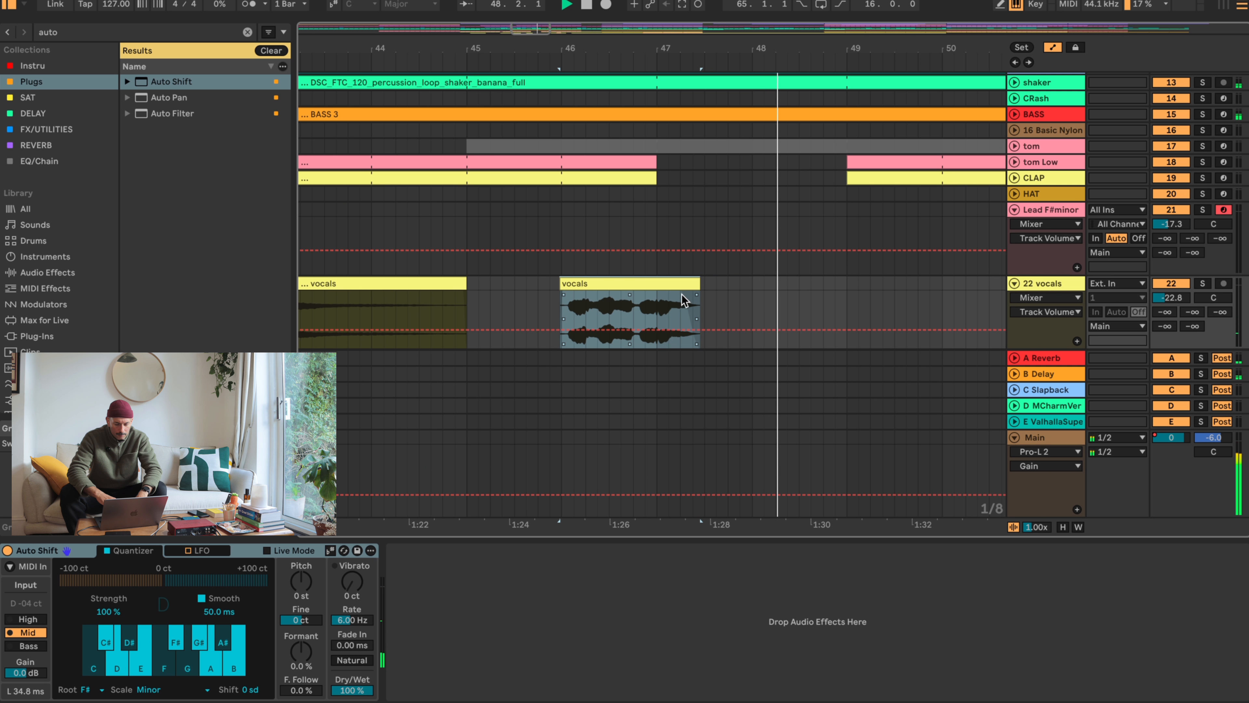
# - Play on through the vocals clip just before bar 51 and open that clip's sample settings
pyautogui.moveTo(862, 46); pyautogui.dragTo(670, 9)
pyautogui.click(763, 283)
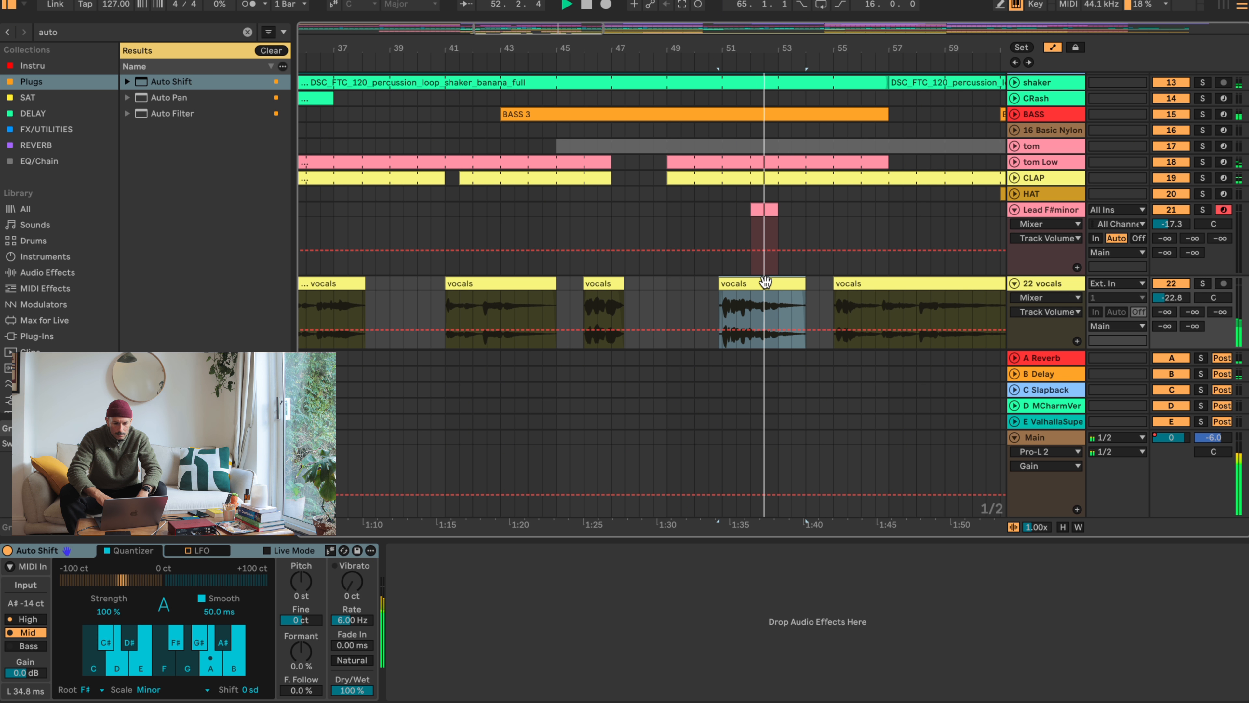
pyautogui.press('space')
pyautogui.hotkey('shift', 'Tab')
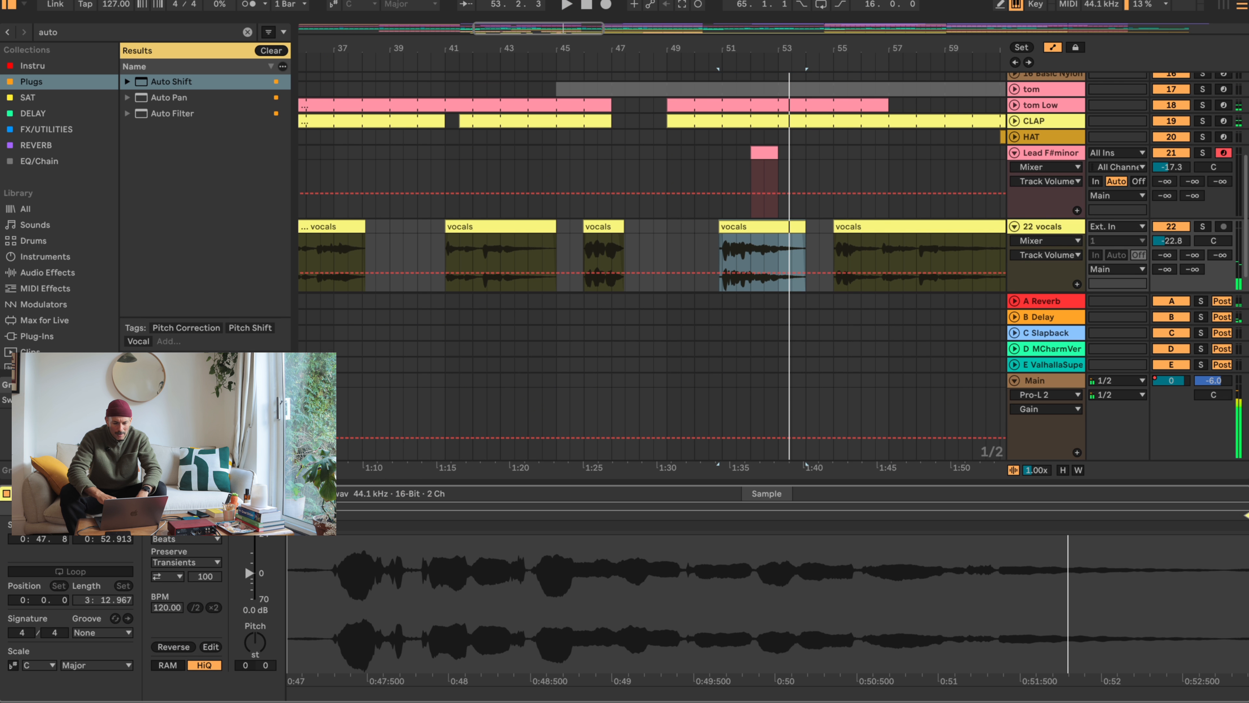
# - Try warping the vocals clip near bar 51 with a +4 semitone transposition and look through the warp modes
pyautogui.click(170, 525)
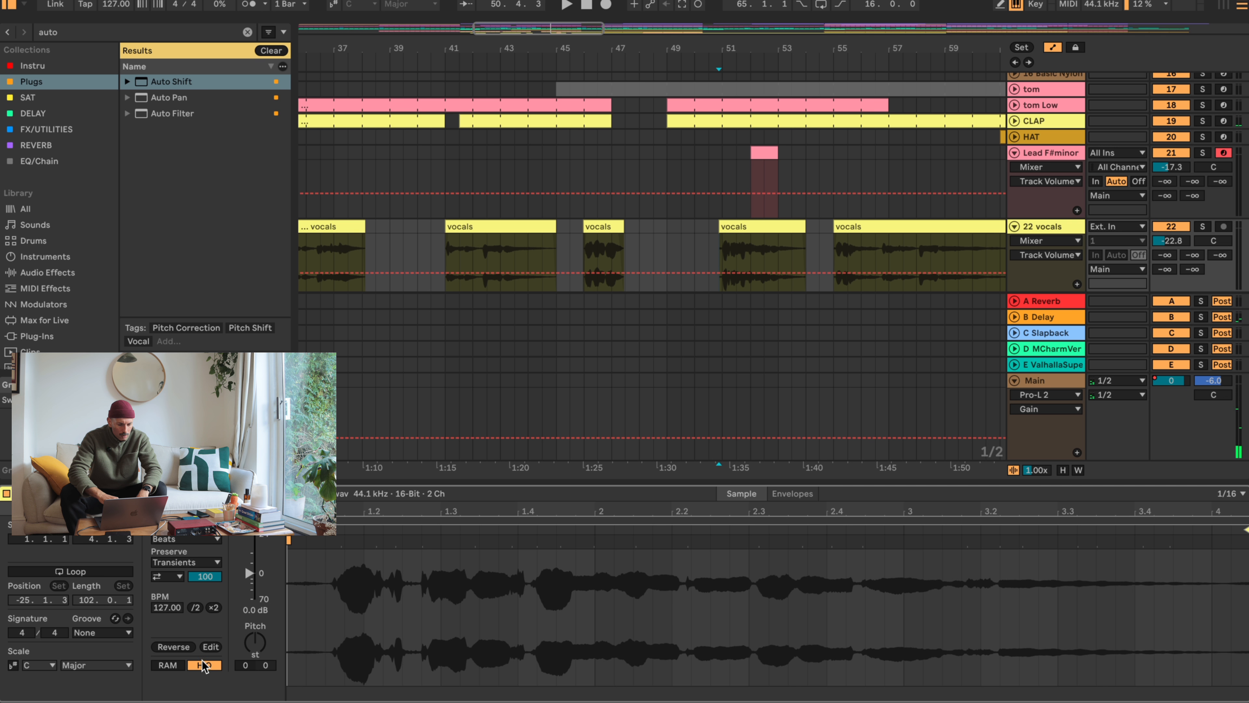
pyautogui.moveTo(243, 664); pyautogui.dragTo(243, 654)
pyautogui.press('space')
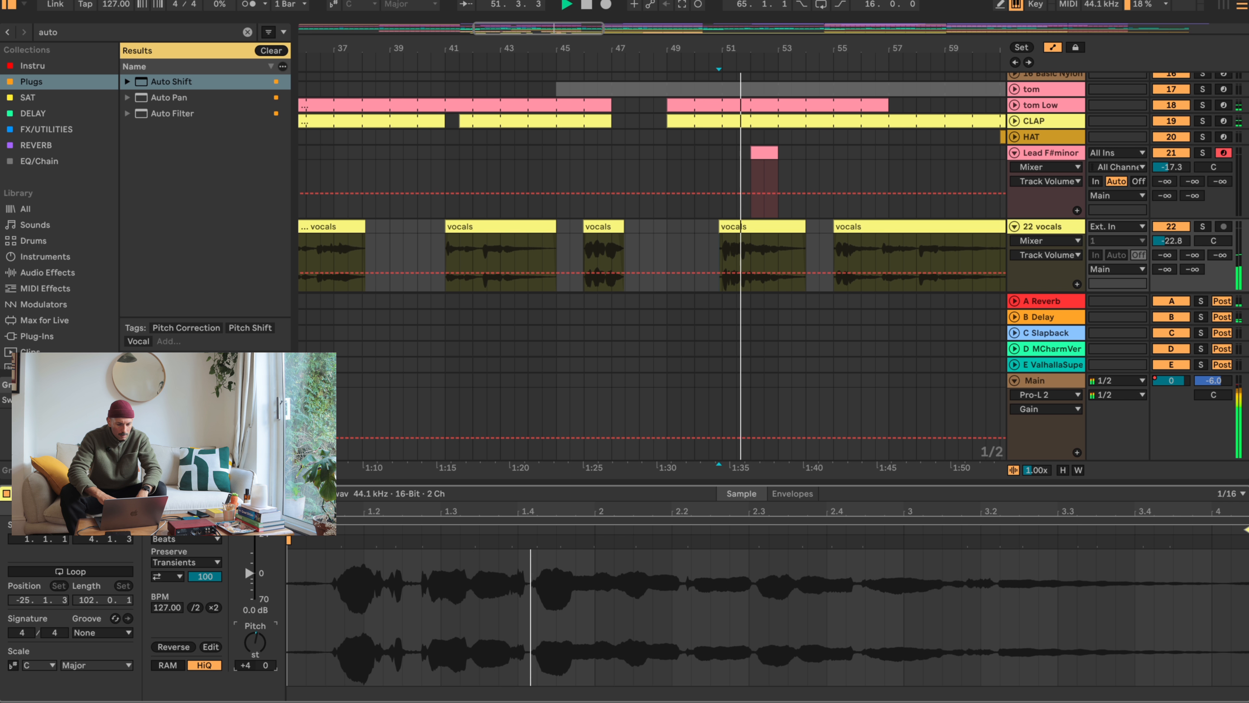
pyautogui.click(179, 539)
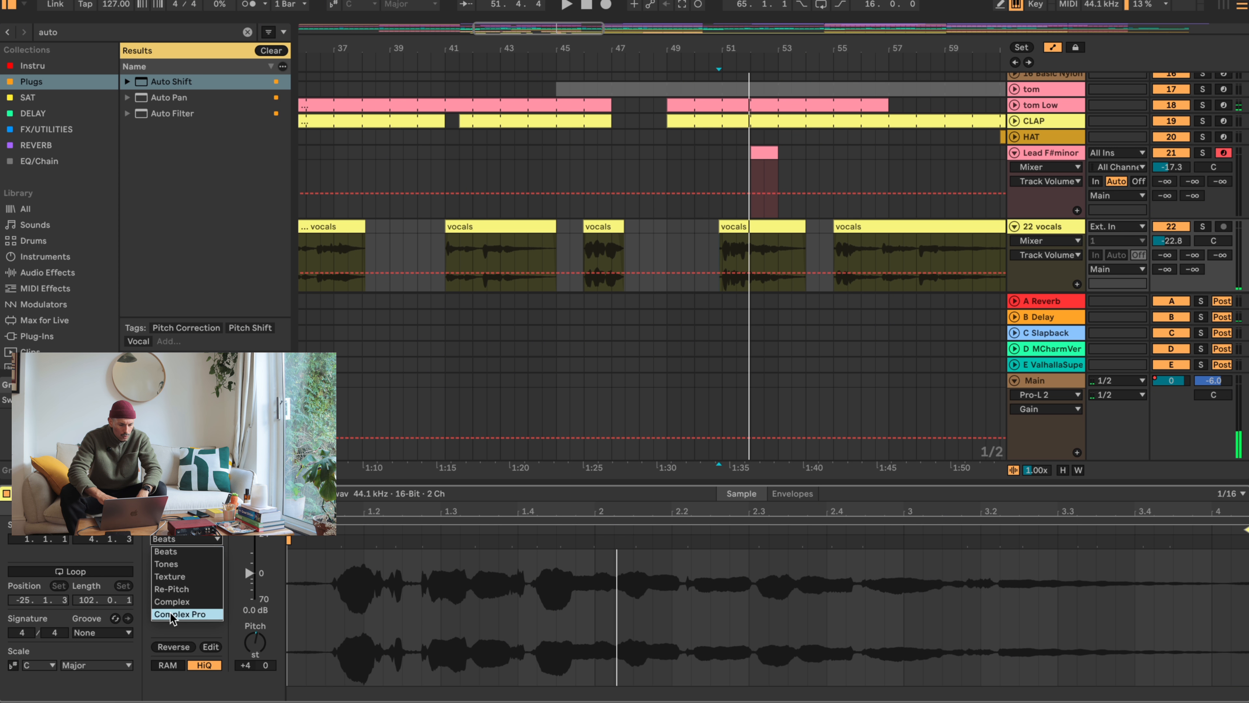
pyautogui.click(176, 545)
# - Turn off warping for the vocals clip near bar 51, transpose it by +3 semitones, and play it back
pyautogui.click(171, 525)
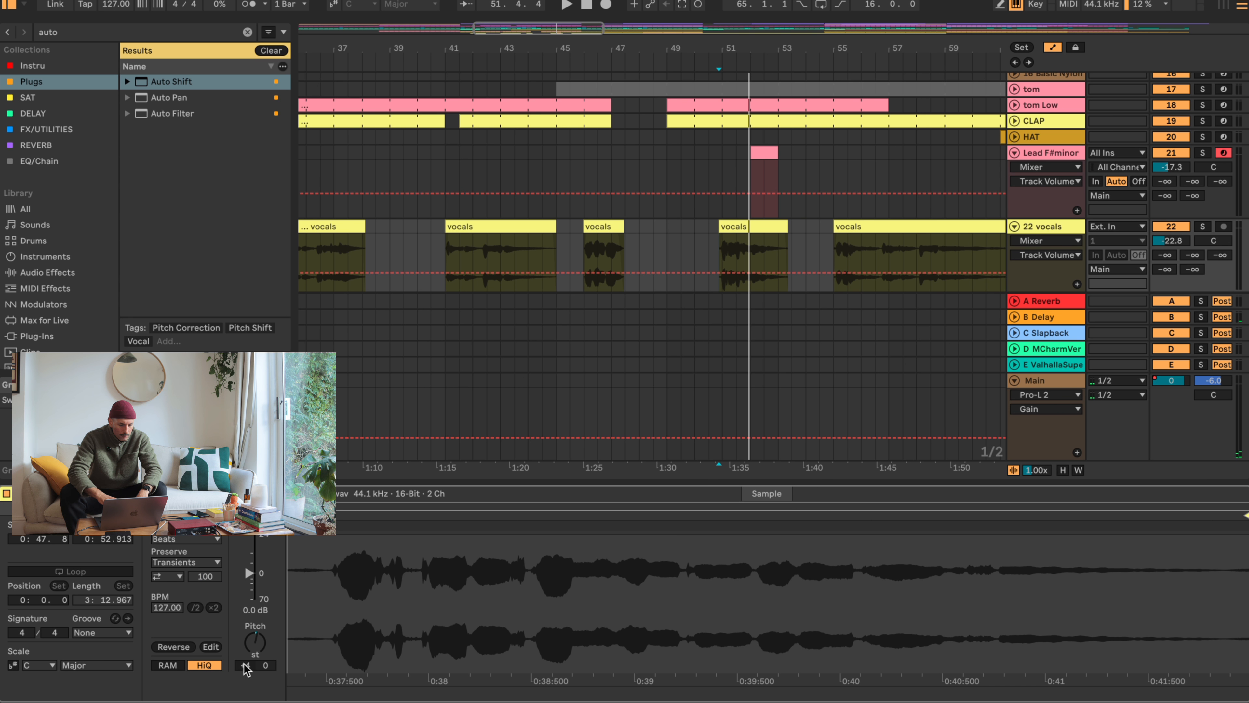
pyautogui.moveTo(245, 667); pyautogui.dragTo(245, 649)
pyautogui.press('space')
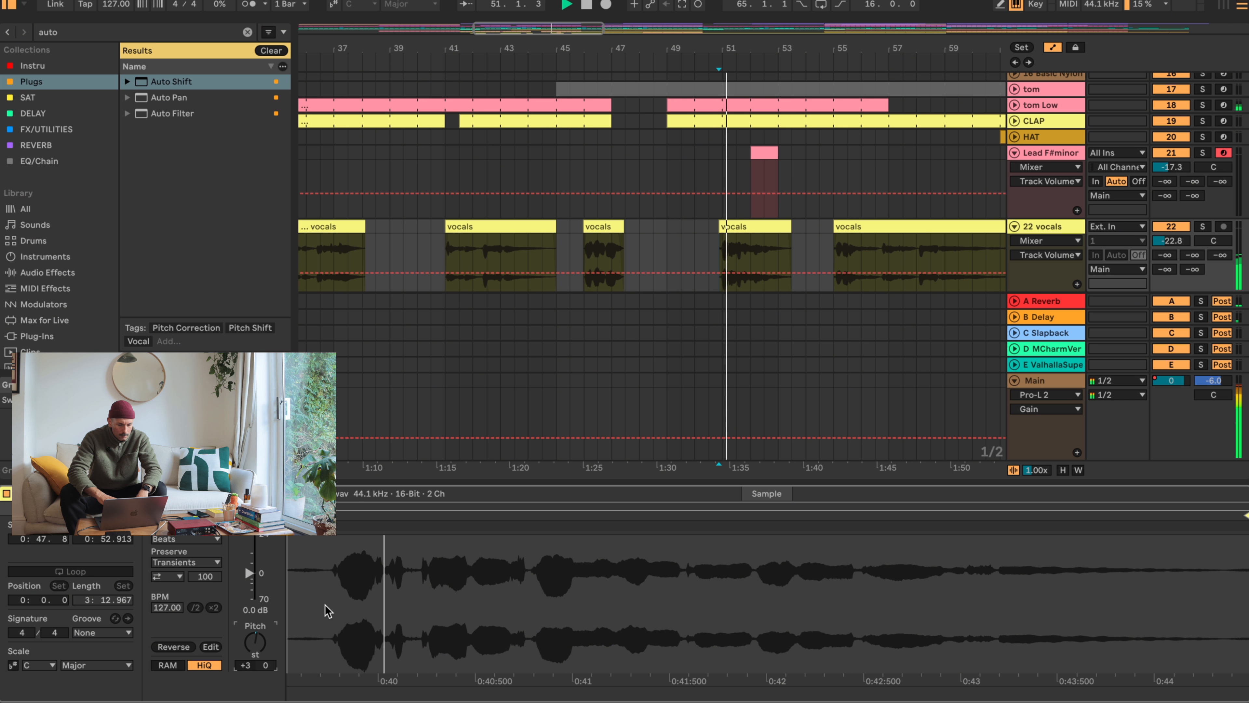
pyautogui.click(1107, 701)
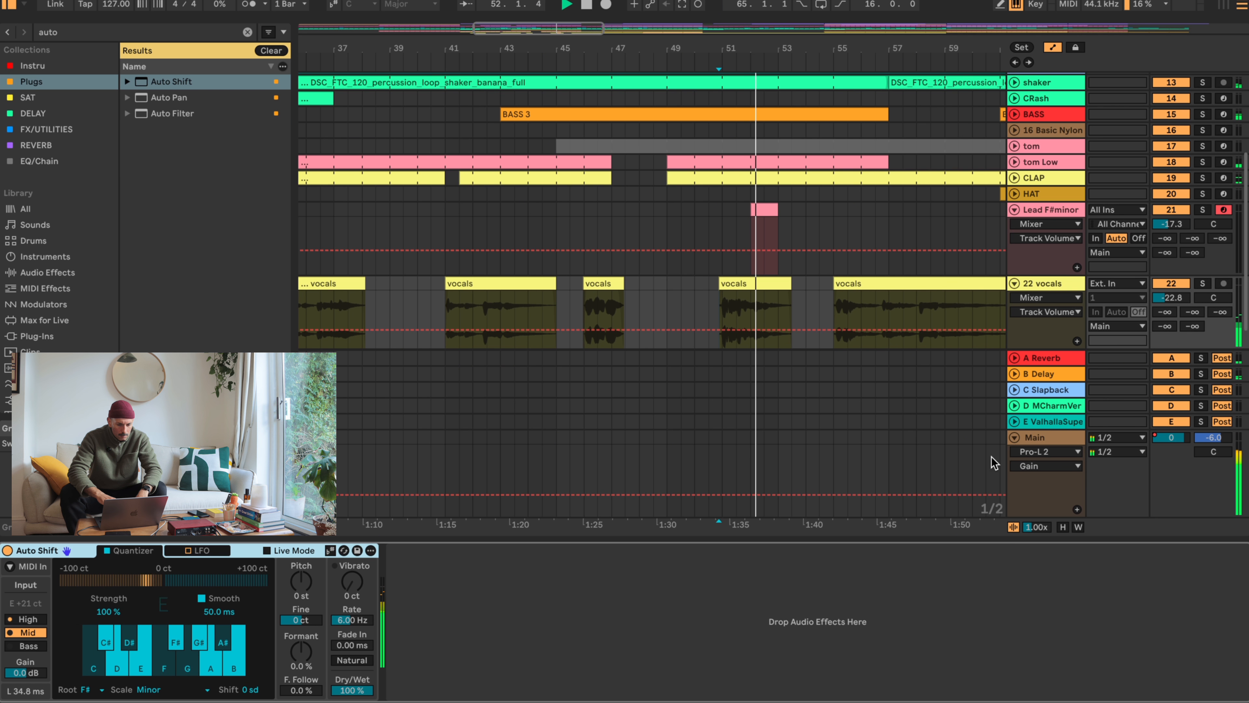
pyautogui.click(756, 285)
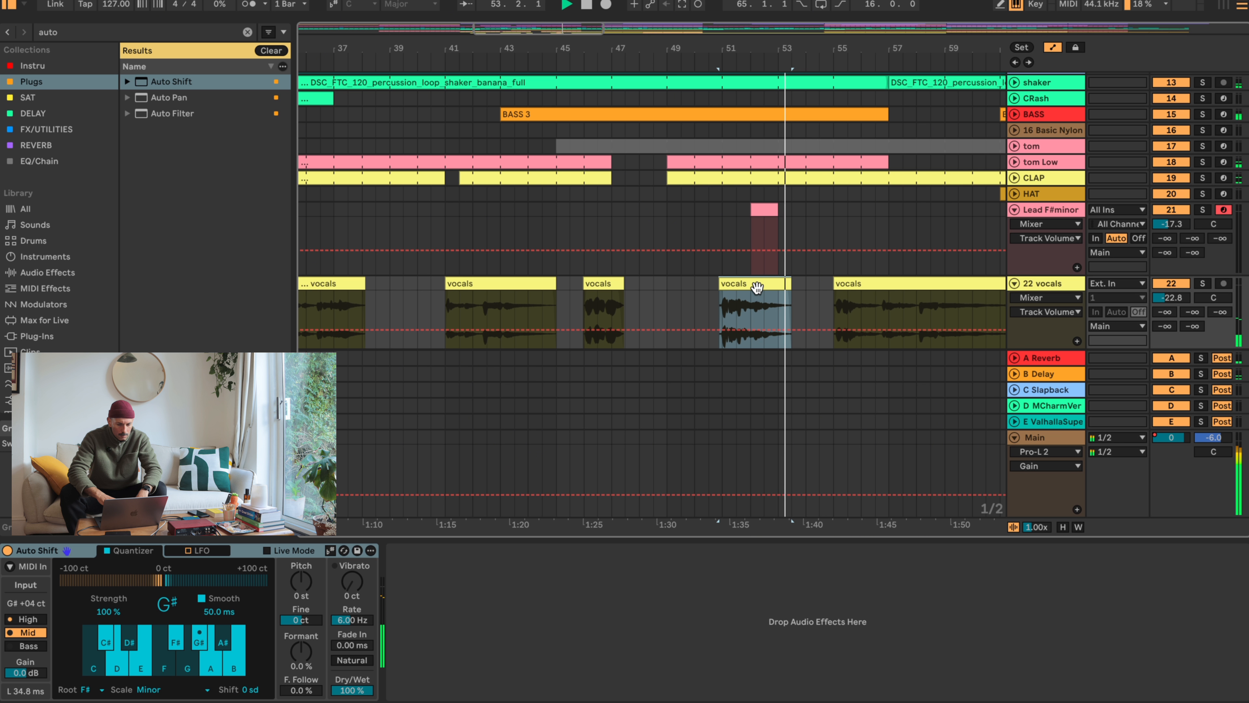
# - Open the sample settings of the vocals clip at bar 55 and play through its opening phrases
pyautogui.click(898, 284)
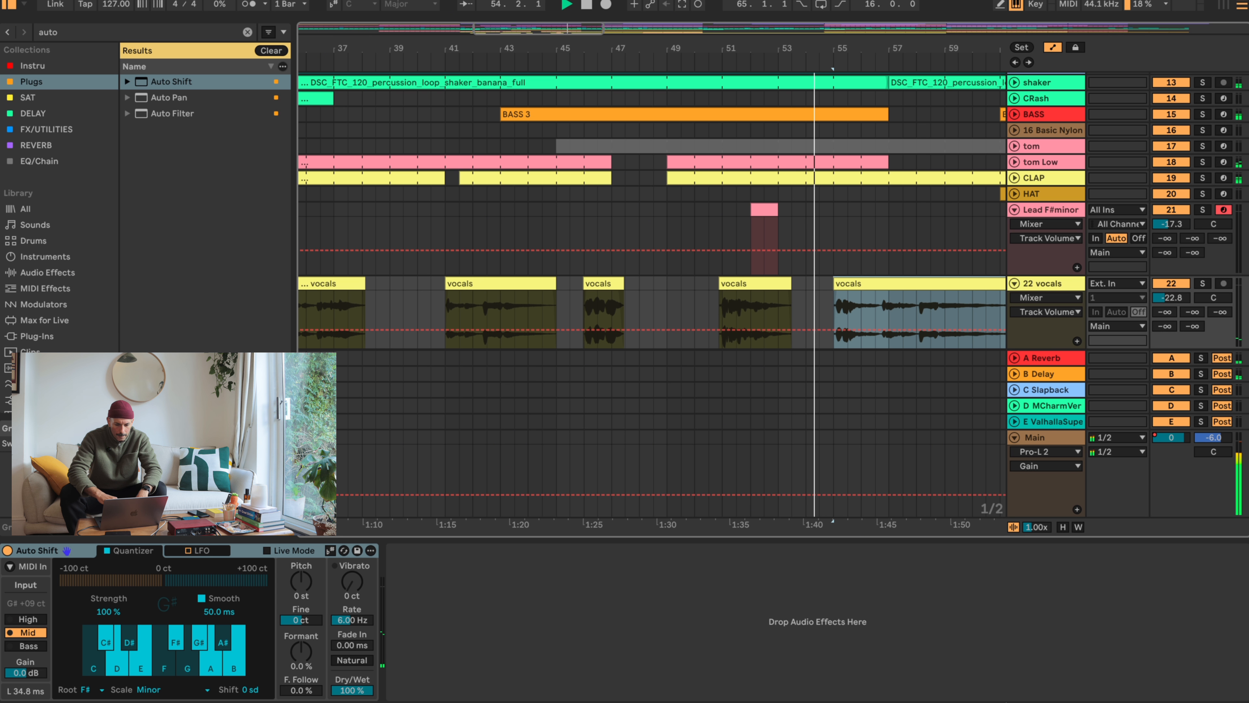
pyautogui.hotkey('shift', 'Tab')
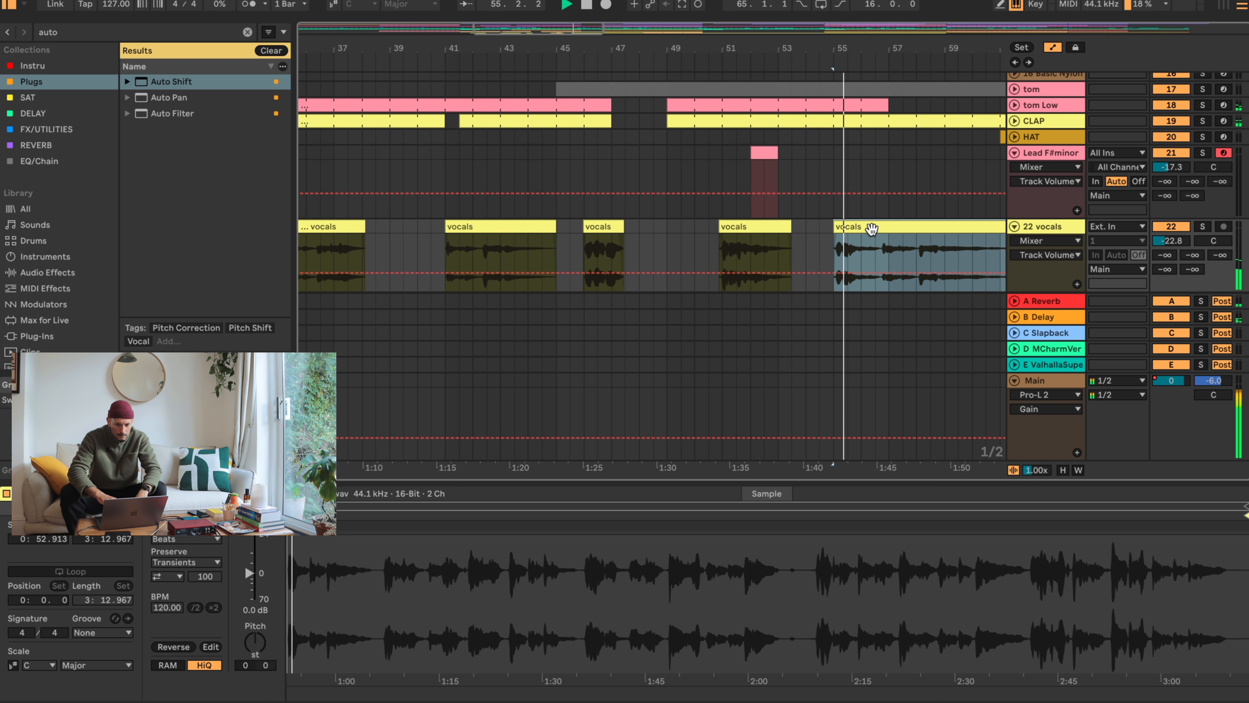
pyautogui.press('z')
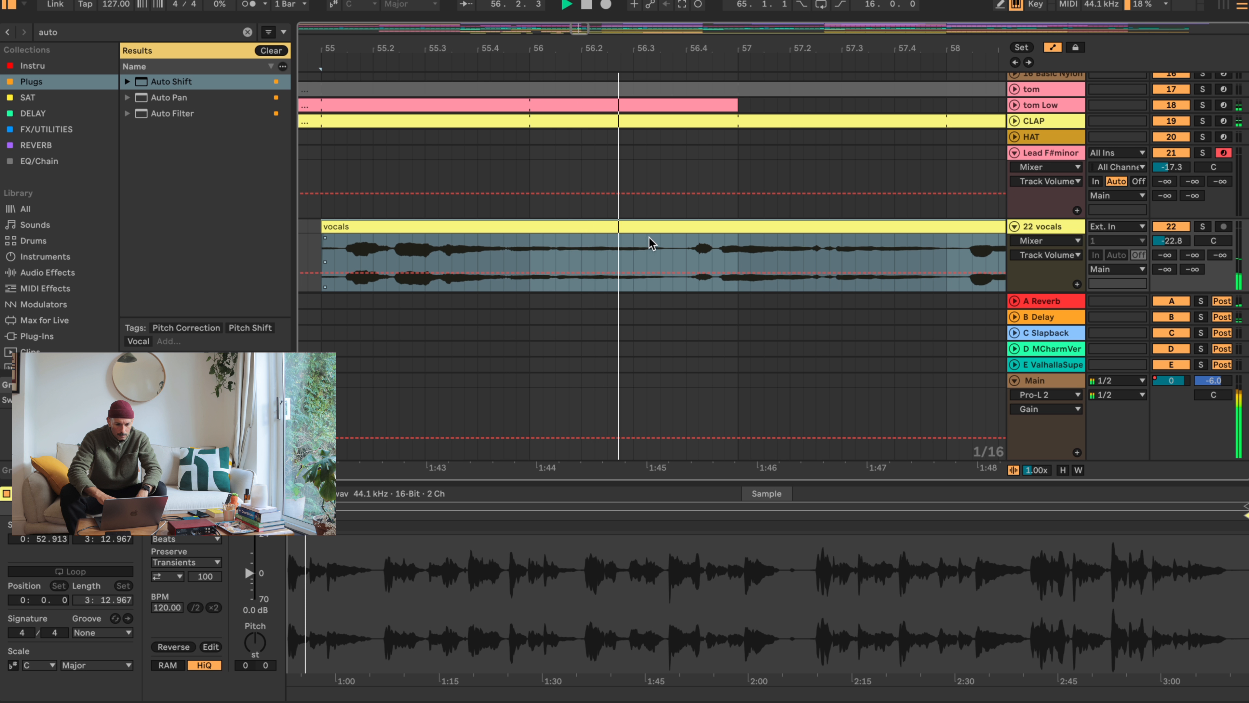
pyautogui.click(661, 241)
pyautogui.click(511, 242)
pyautogui.press('space')
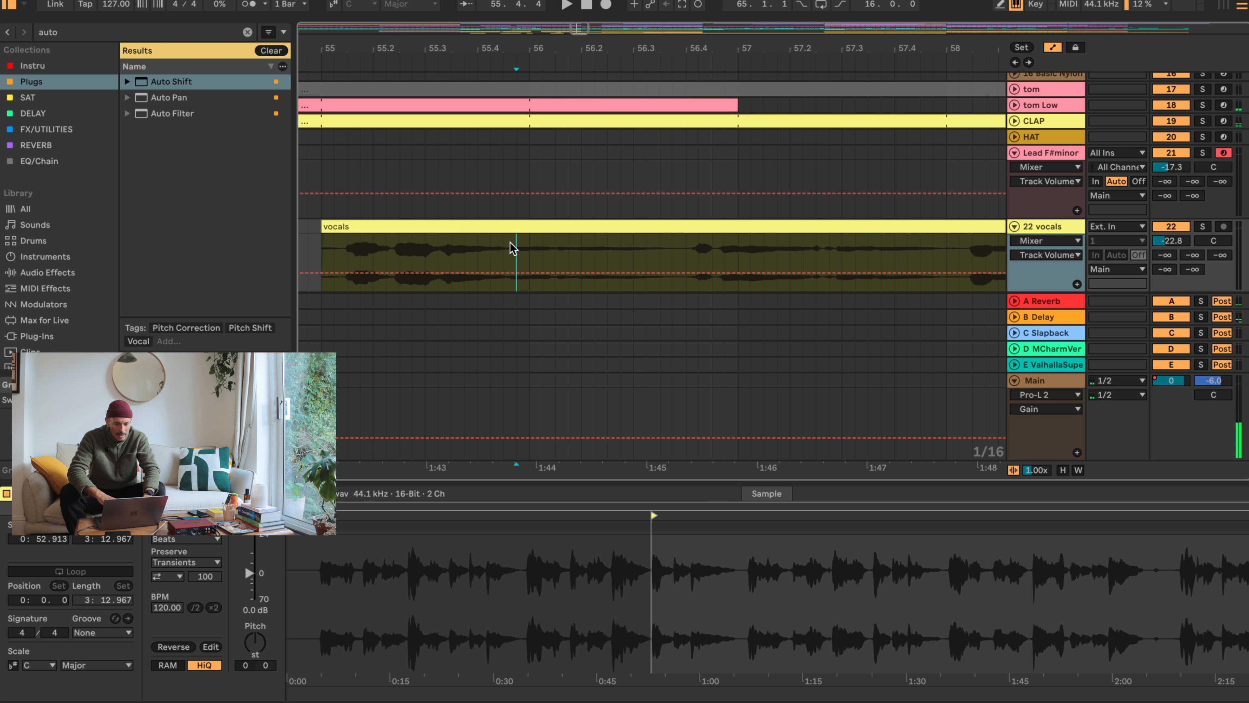
# - Split out the quiet vocals section between about 55.4 and 56.4 and raise its clip gain to 4.5 dB
pyautogui.click(504, 256)
pyautogui.press('super+e')
pyautogui.click(688, 245)
pyautogui.press('super+e')
pyautogui.click(642, 224)
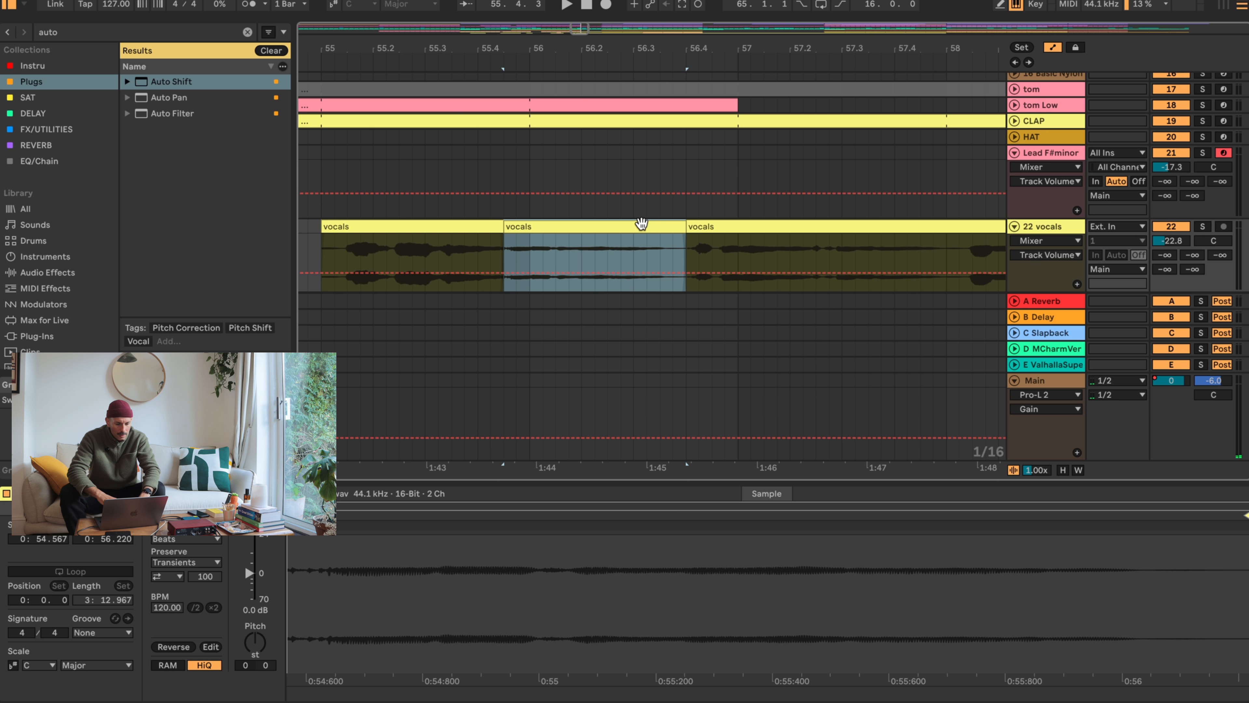
pyautogui.moveTo(250, 572); pyautogui.dragTo(247, 553)
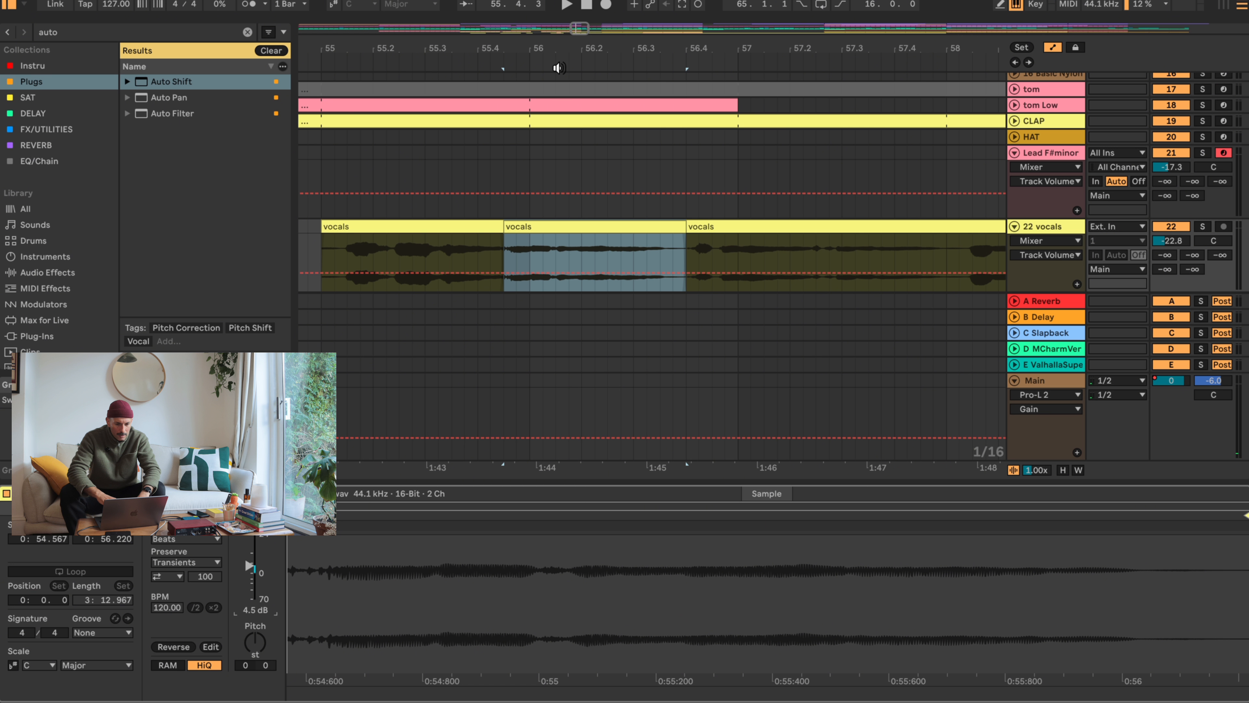
# - Move the long remaining vocals clip to bar 61 and the quiet split section to bar 57
pyautogui.moveTo(554, 54); pyautogui.dragTo(554, 51)
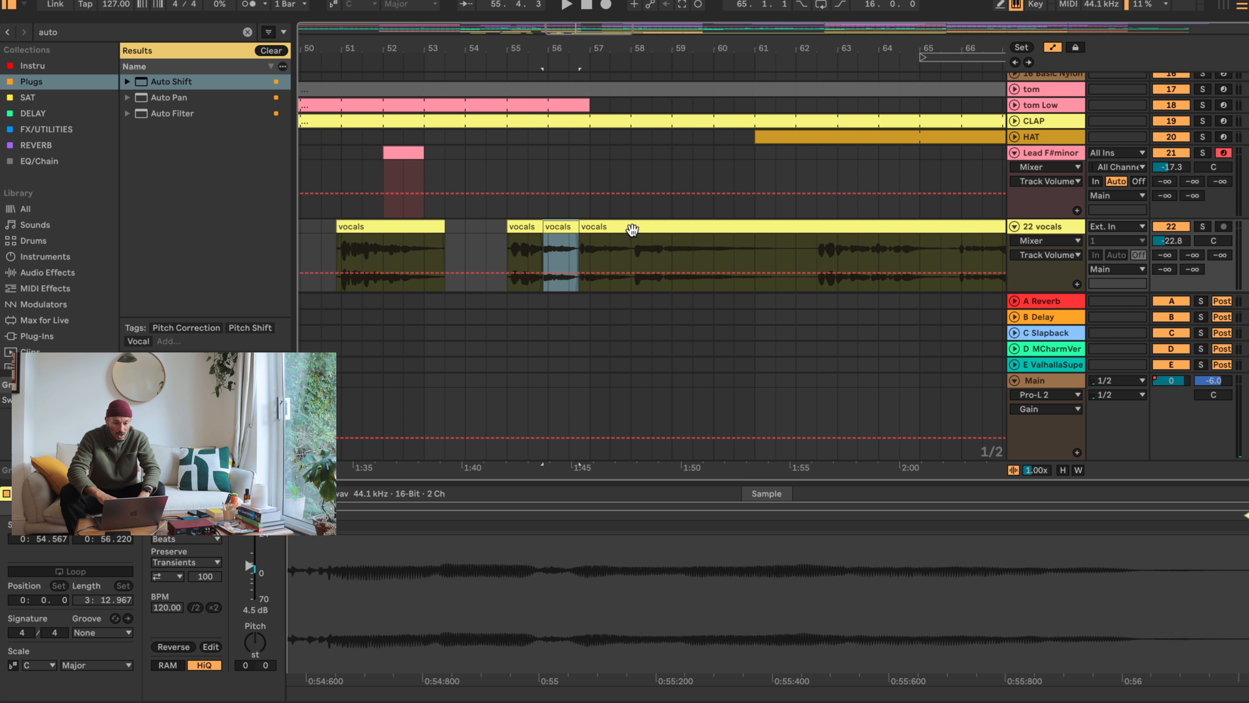
pyautogui.moveTo(632, 229); pyautogui.dragTo(811, 229)
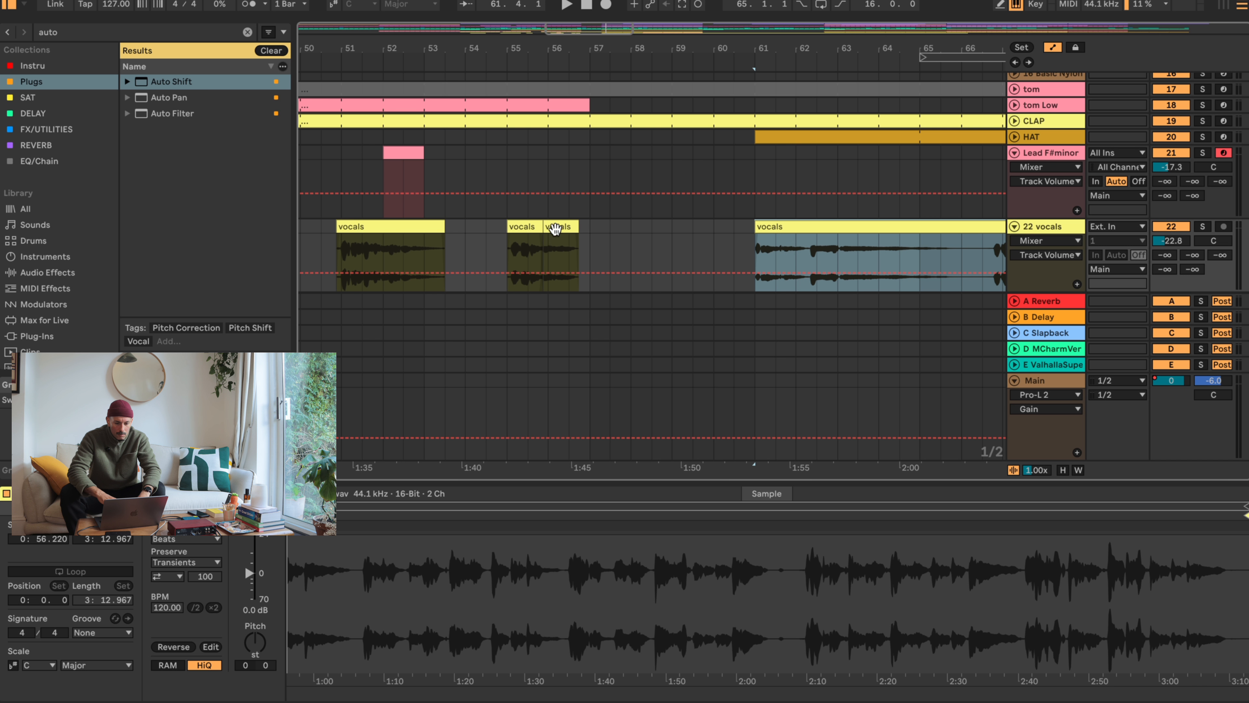
pyautogui.moveTo(555, 228); pyautogui.dragTo(603, 220)
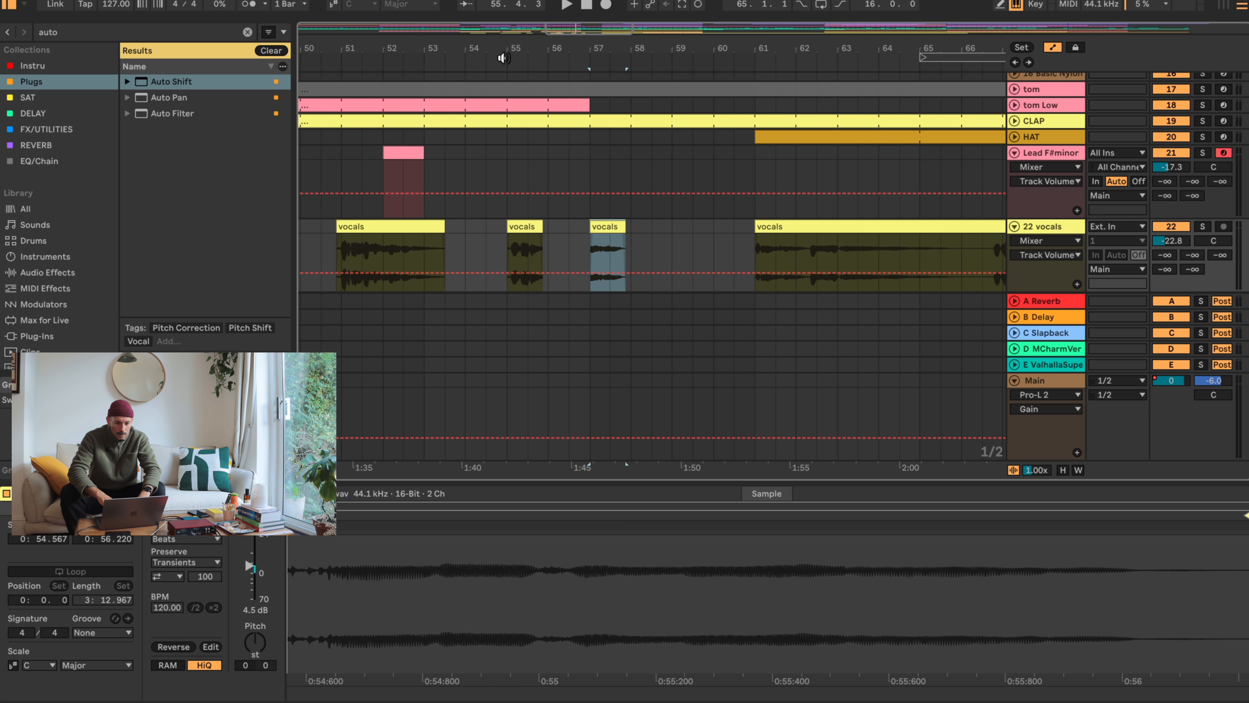
pyautogui.moveTo(504, 58); pyautogui.dragTo(500, 54)
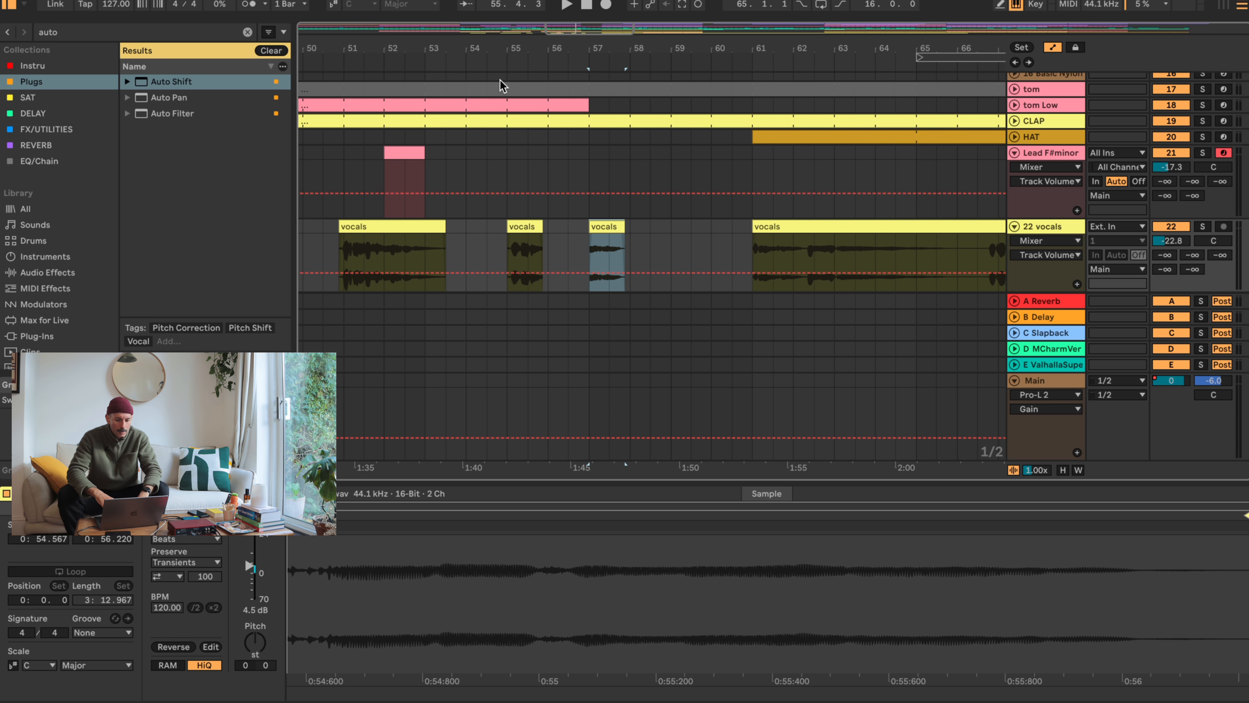
# - Play the short vocals clip at bar 55 and trim its start to about 55.2, cutting off the first phrase
pyautogui.click(534, 227)
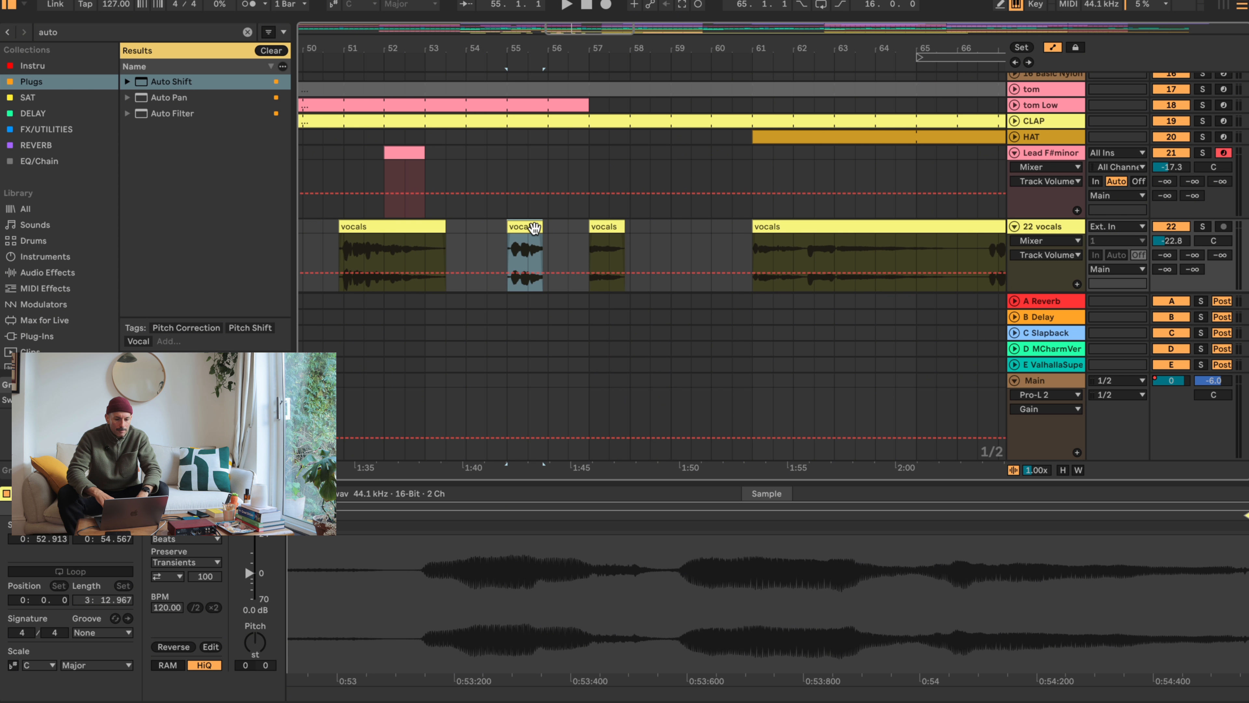
pyautogui.press('space')
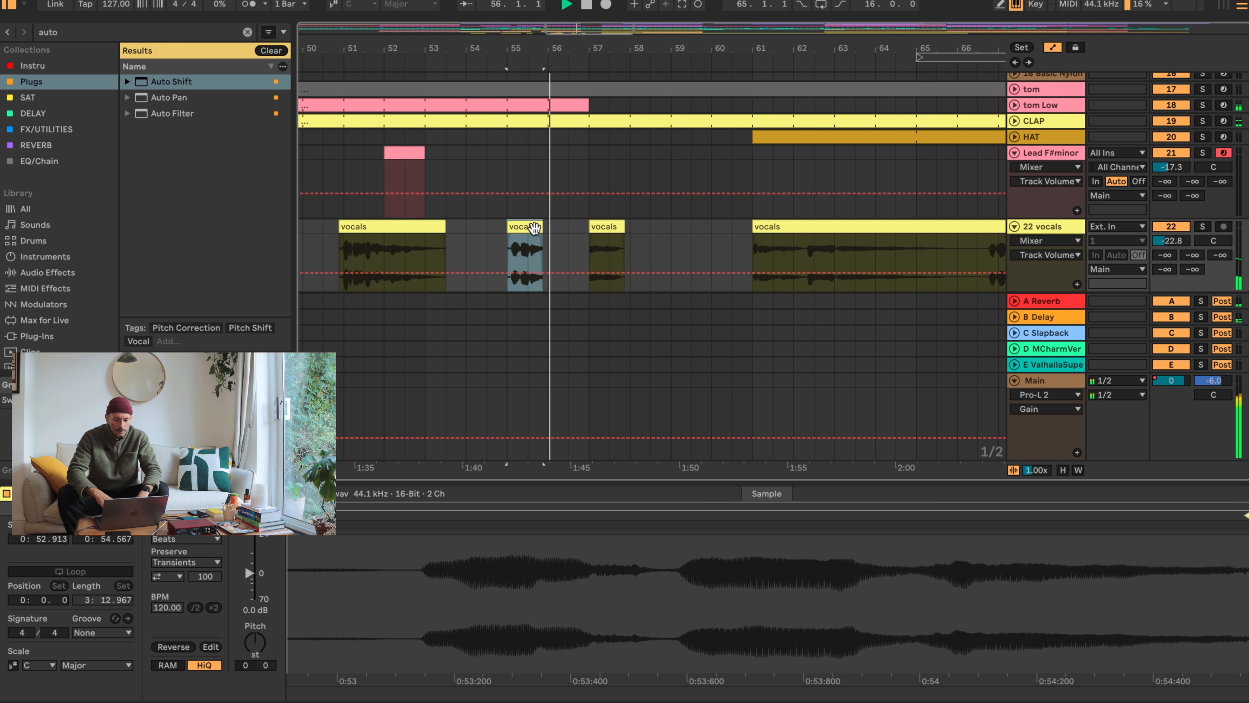
pyautogui.press('space')
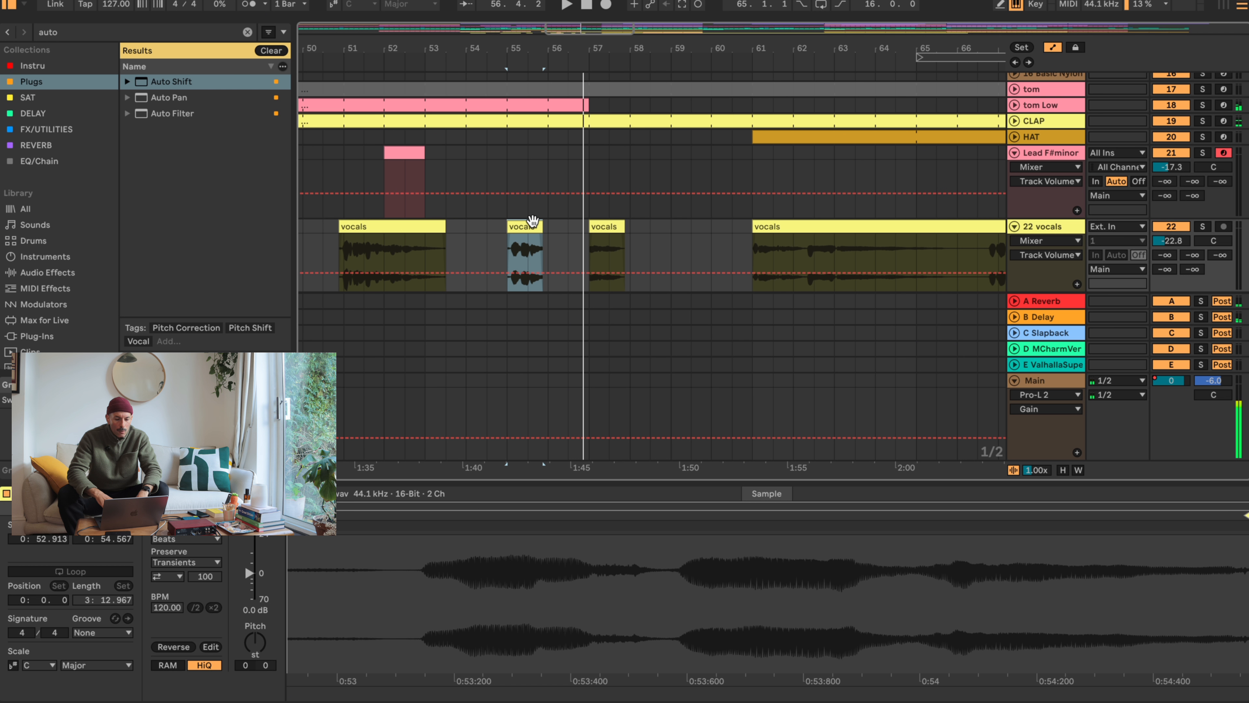
pyautogui.press('z')
pyautogui.click(572, 250)
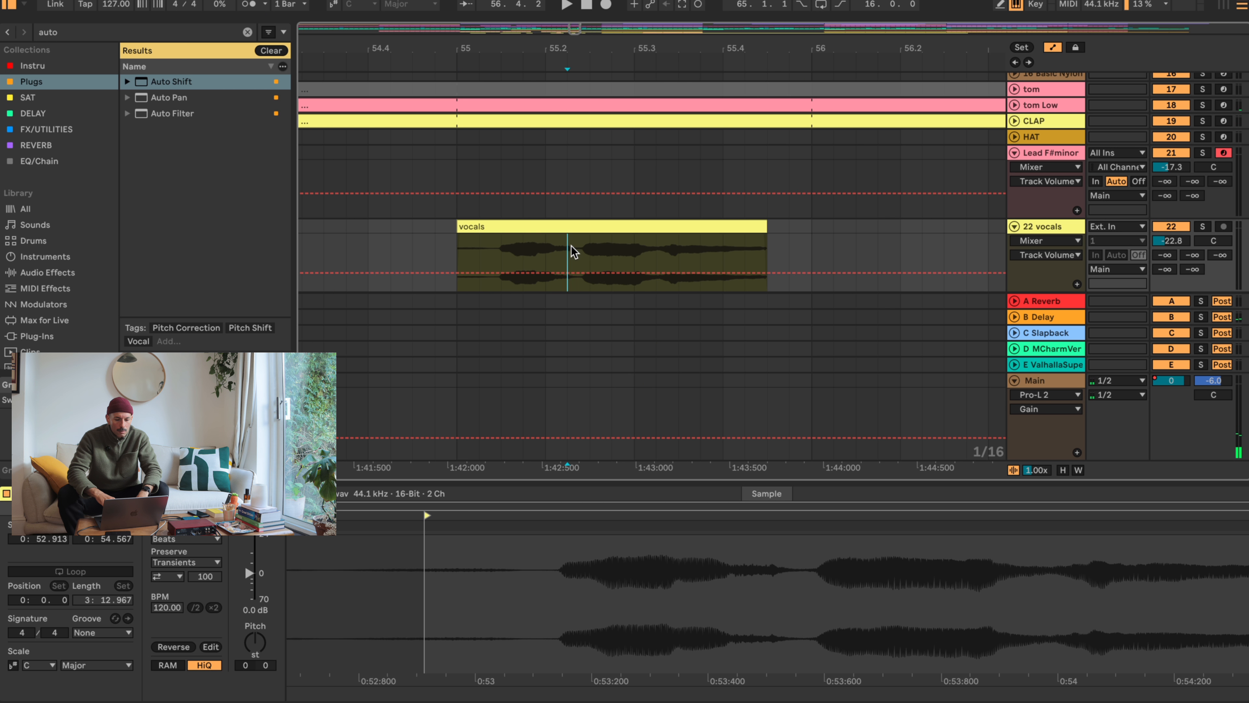
pyautogui.press('space')
pyautogui.click(457, 228)
pyautogui.moveTo(457, 227); pyautogui.dragTo(579, 227)
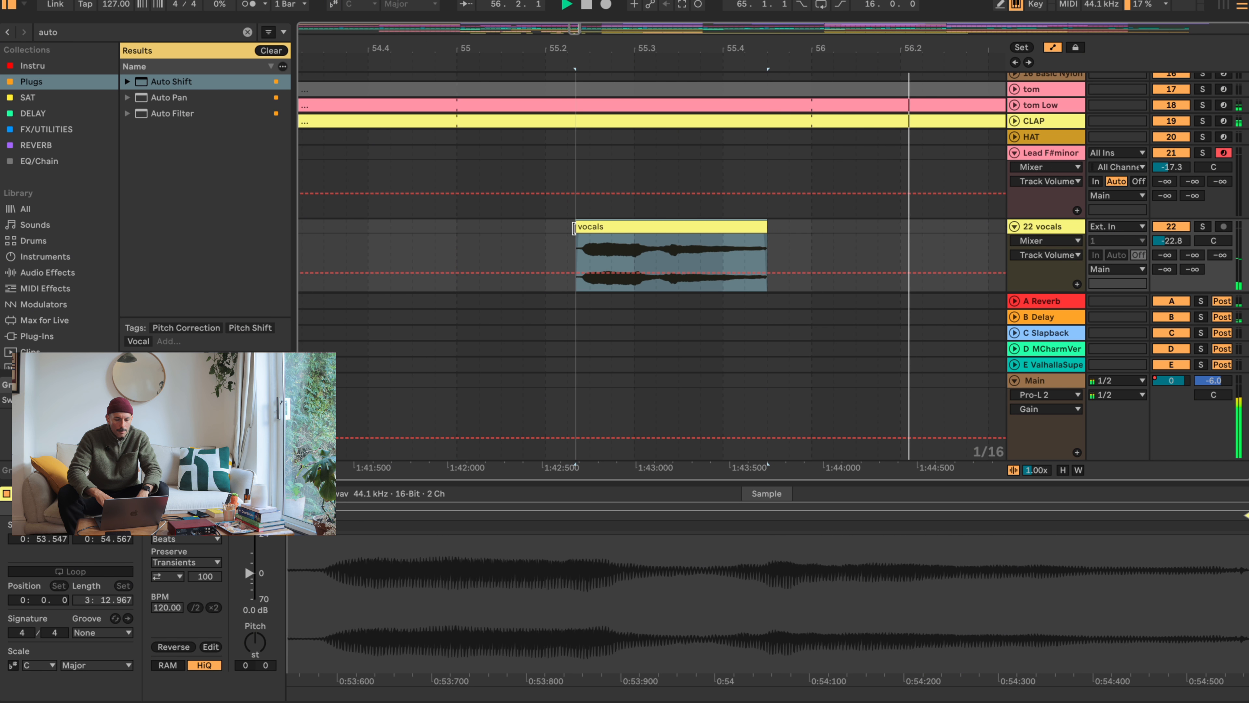
# - Play the trimmed vocals clip near bar 55, transpose it by -3 semitones, and play it back
pyautogui.press('space')
pyautogui.press('space')
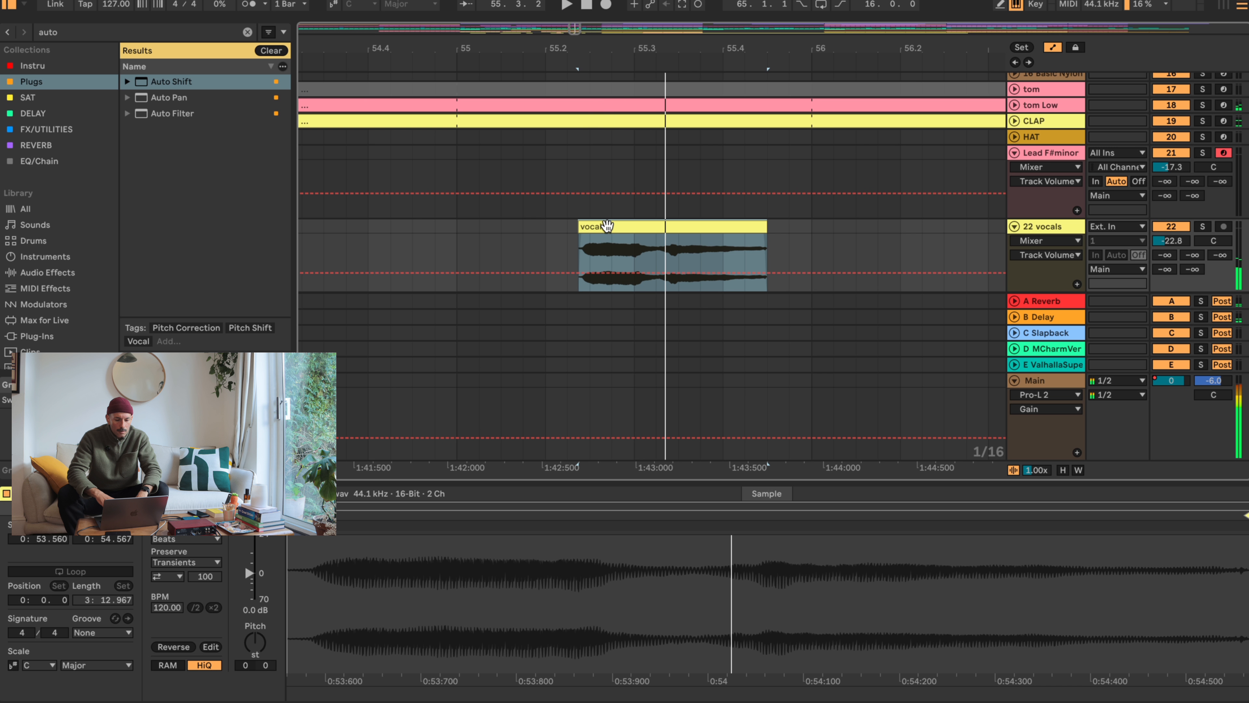
pyautogui.moveTo(255, 635); pyautogui.dragTo(263, 645)
pyautogui.press('space')
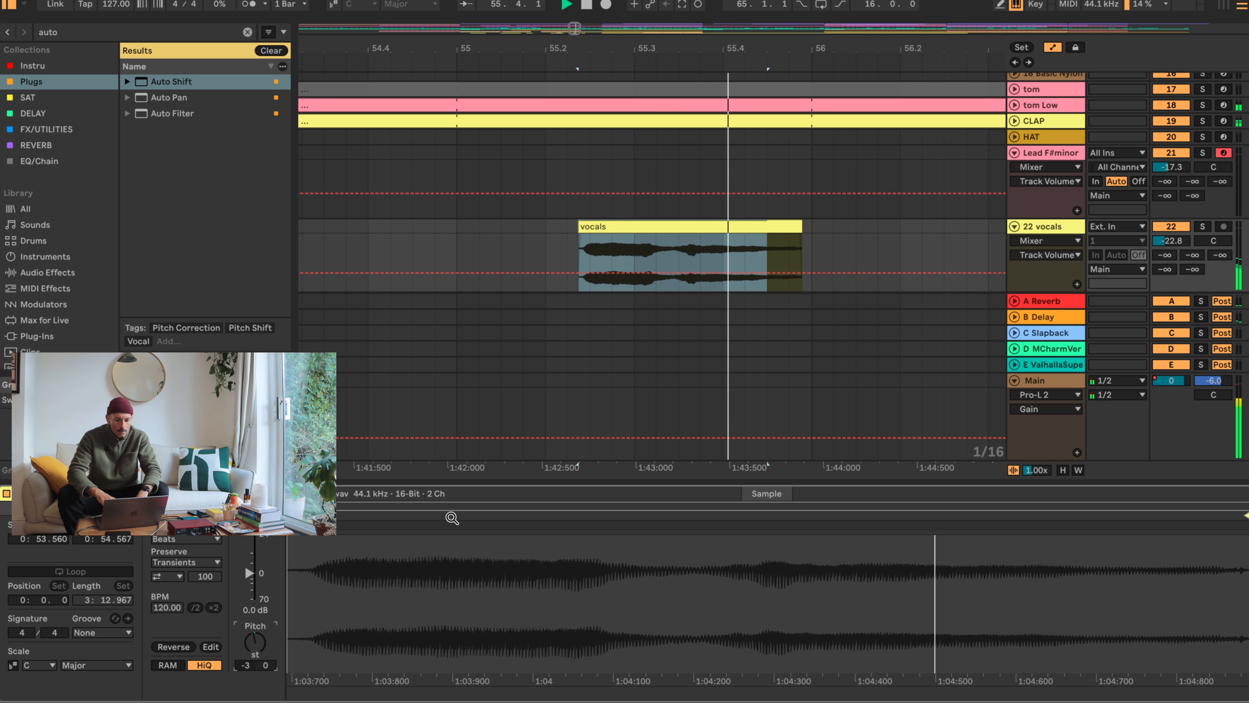
pyautogui.press('space')
# - Set the vocals track's B Delay send to -24.4 dB and its E Valhalla reverb send to -12.2 dB
pyautogui.moveTo(730, 39); pyautogui.dragTo(730, 38)
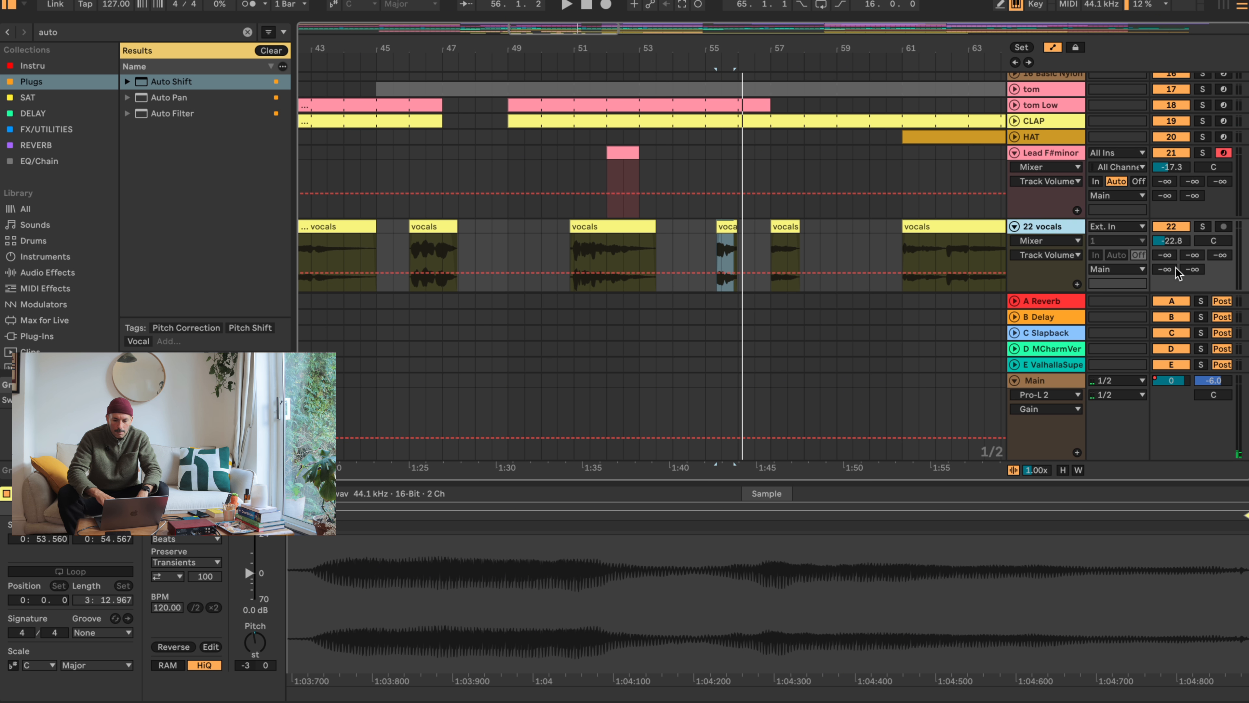
pyautogui.moveTo(1192, 254); pyautogui.dragTo(1192, 243)
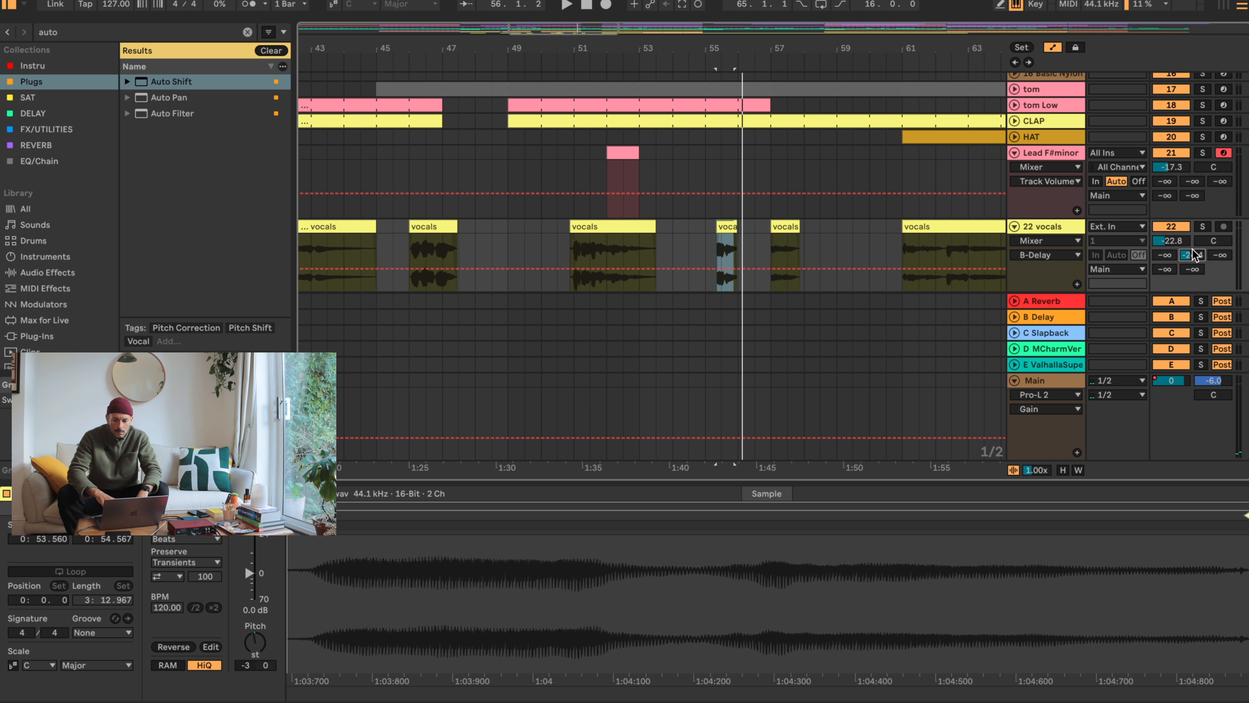
pyautogui.moveTo(1188, 291); pyautogui.dragTo(1188, 219)
pyautogui.click(1071, 233)
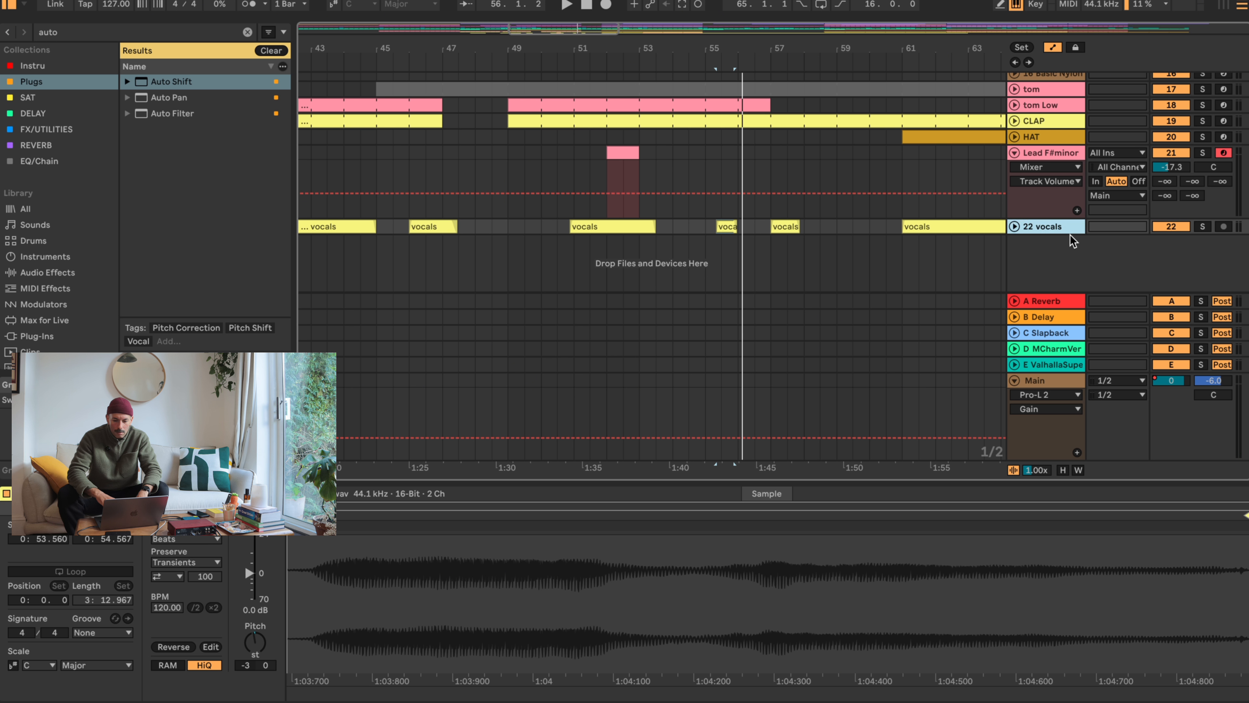
pyautogui.moveTo(1071, 241); pyautogui.dragTo(1074, 290)
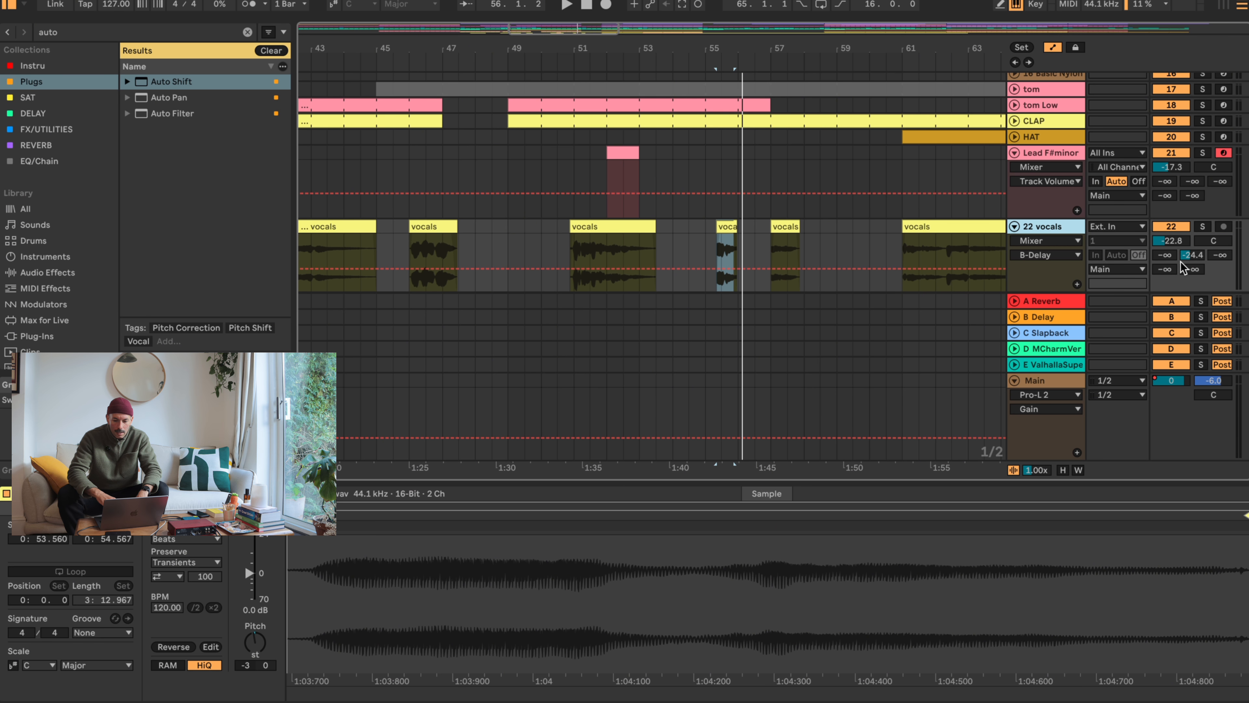
pyautogui.scroll(-2, 1183, 267)
pyautogui.moveTo(1192, 232); pyautogui.dragTo(1192, 214)
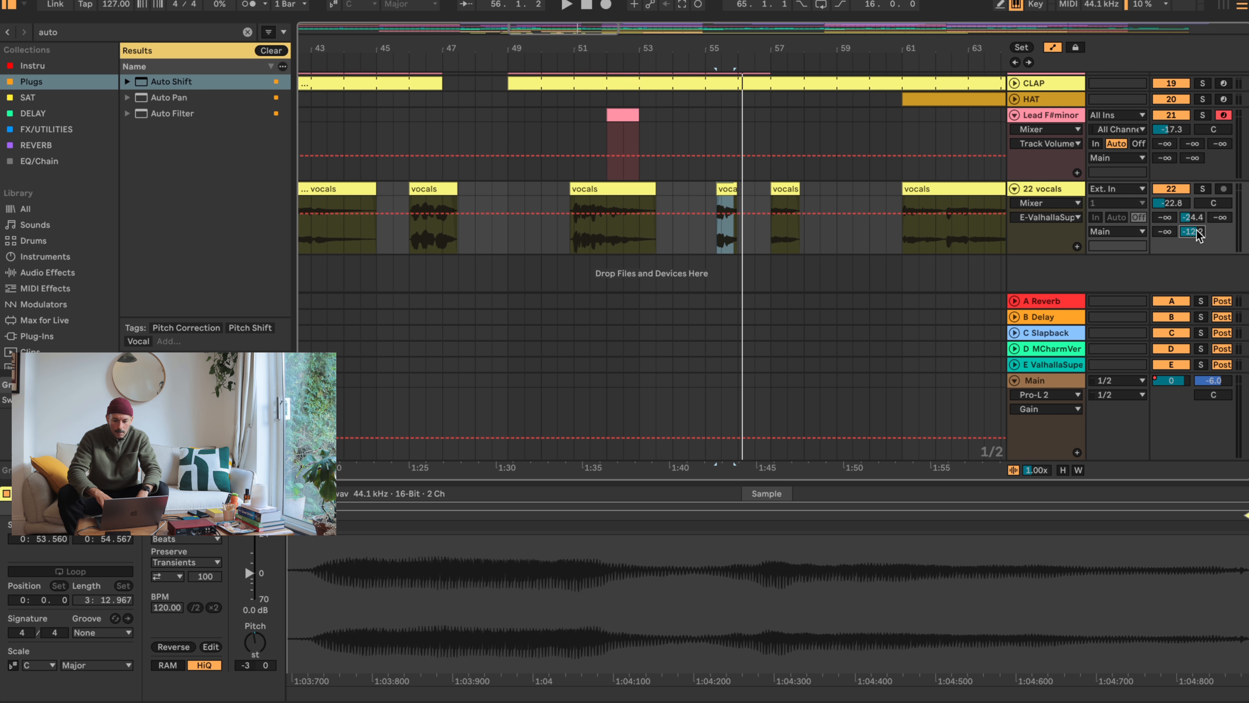
# - Rename return track E as "Verb Large"
pyautogui.click(1049, 367)
pyautogui.hotkey('shift', 'Tab')
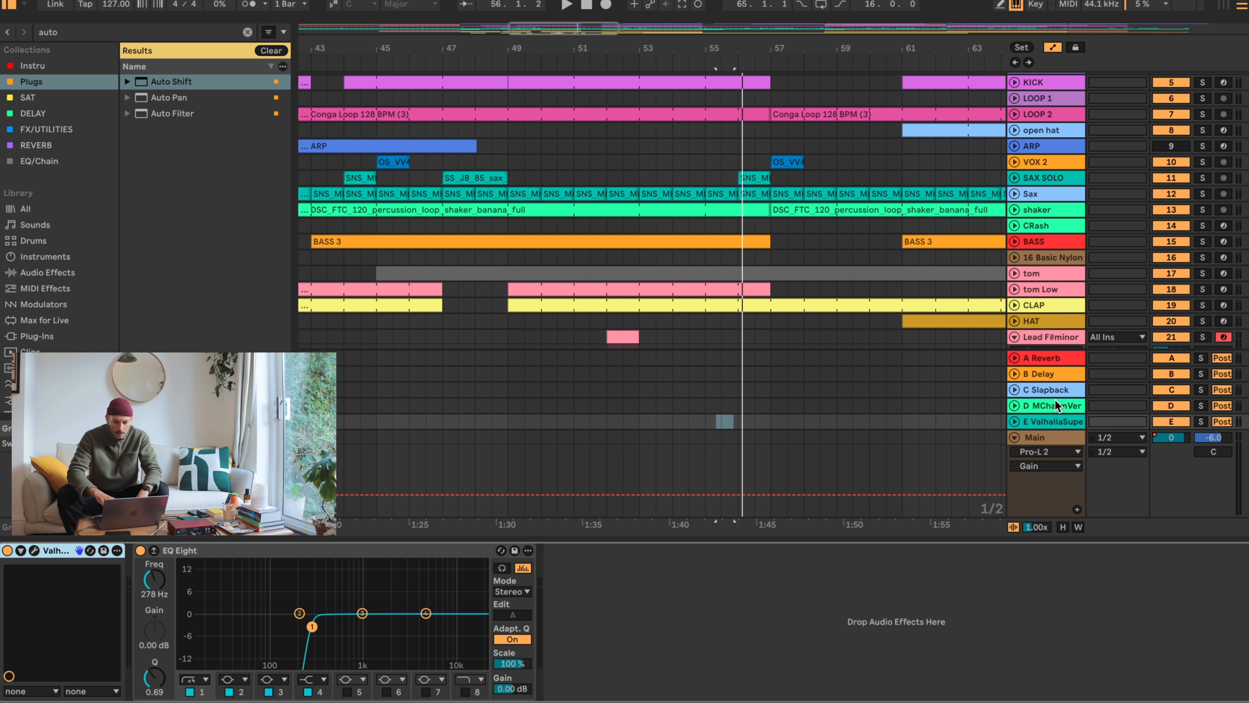
pyautogui.press('super+r')
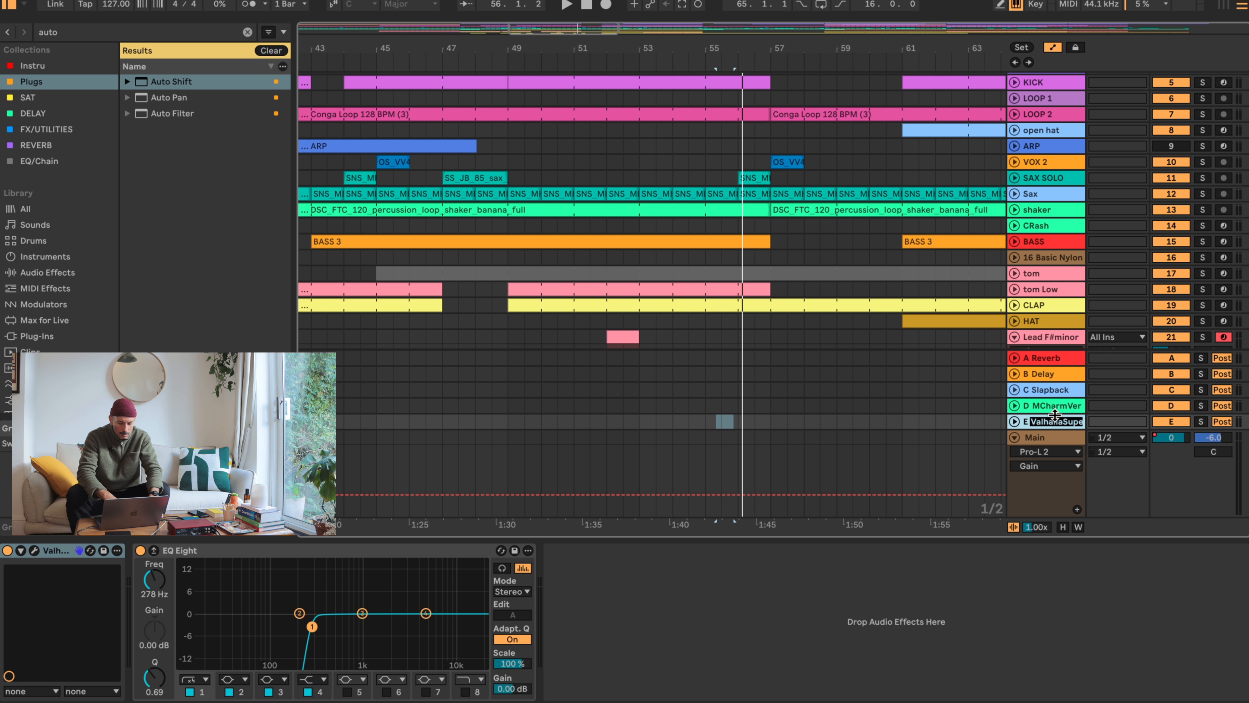
pyautogui.write('Verb')
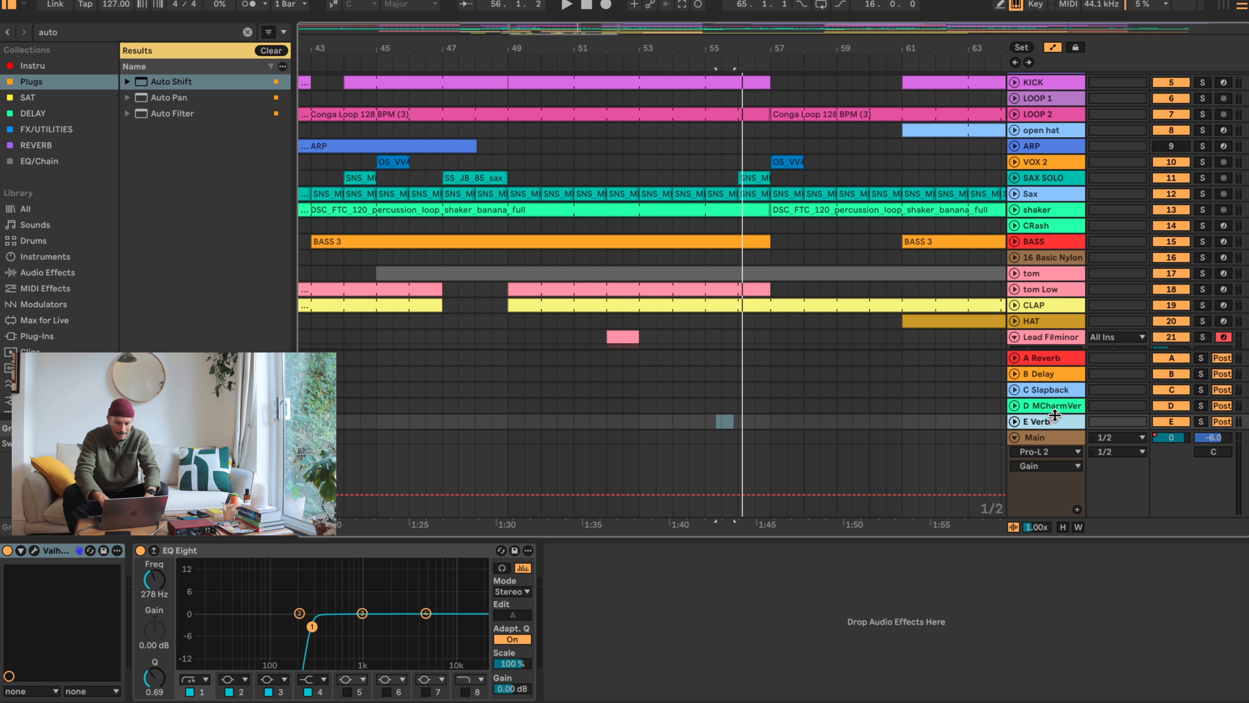
pyautogui.write(' Large')
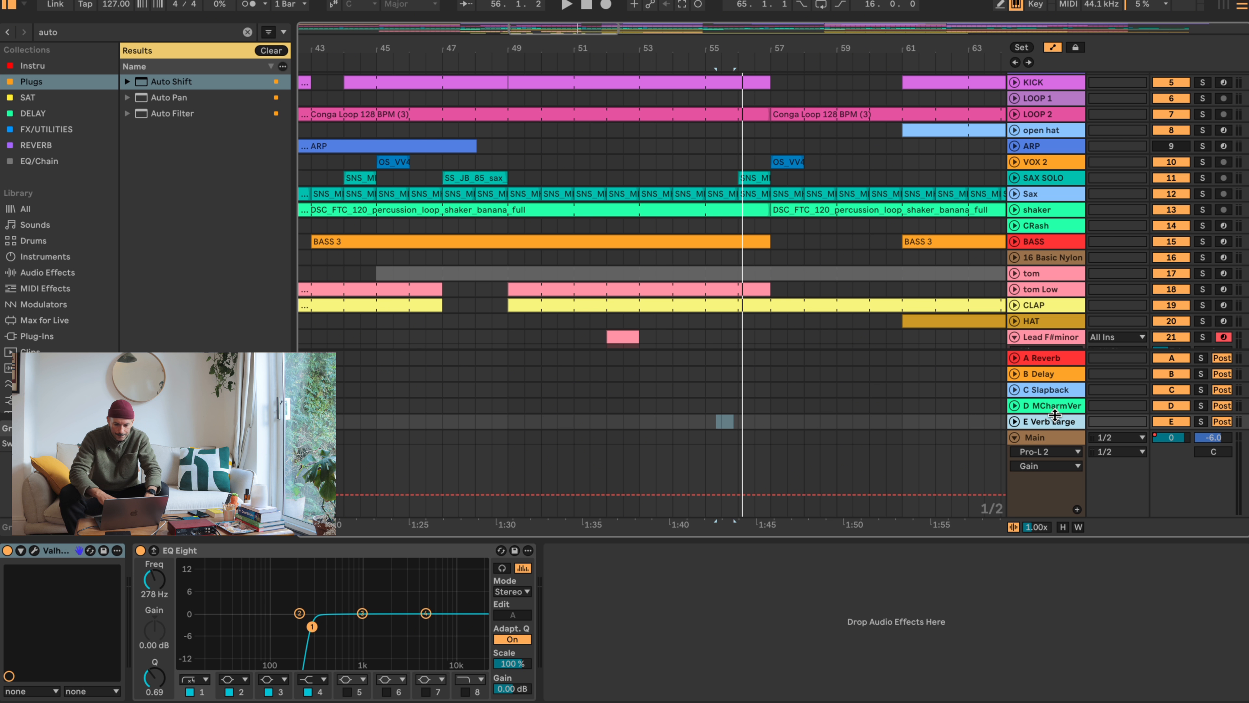
# - Inspect the devices on return track D and the open hat track, and check the mixer settings of LOOP 1 and LOOP 2
pyautogui.click(1049, 406)
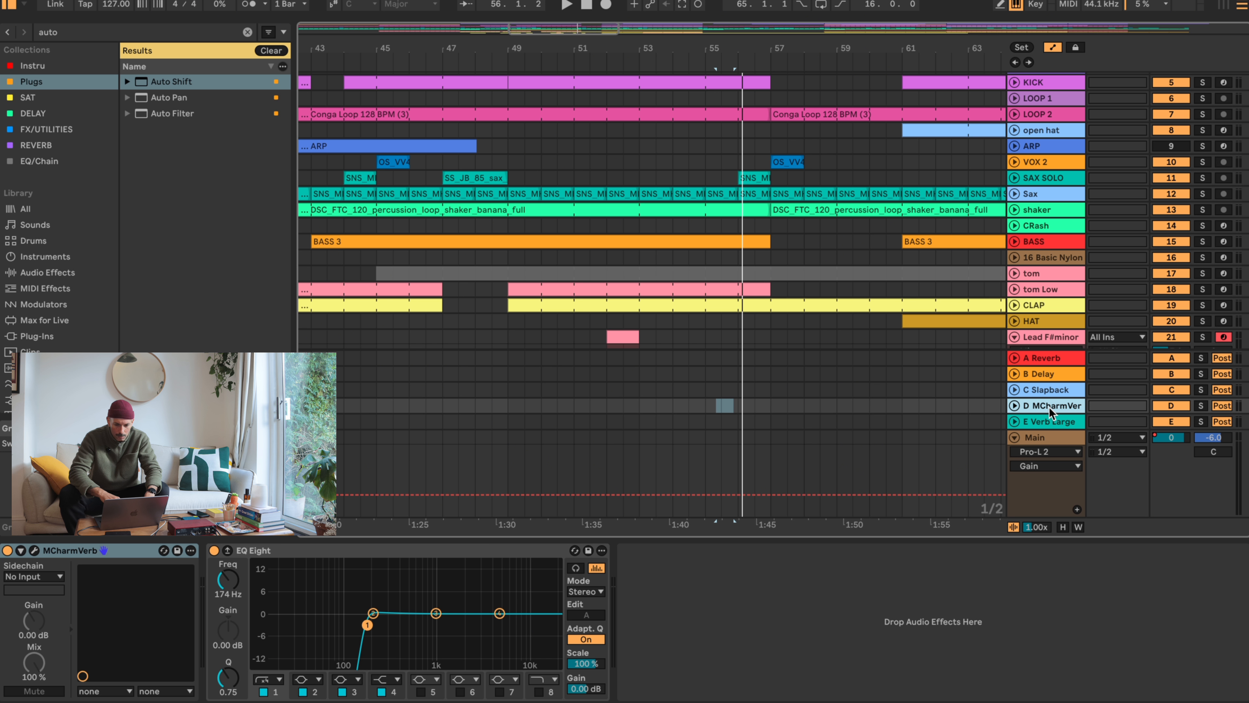
pyautogui.scroll(4, 1083, 121)
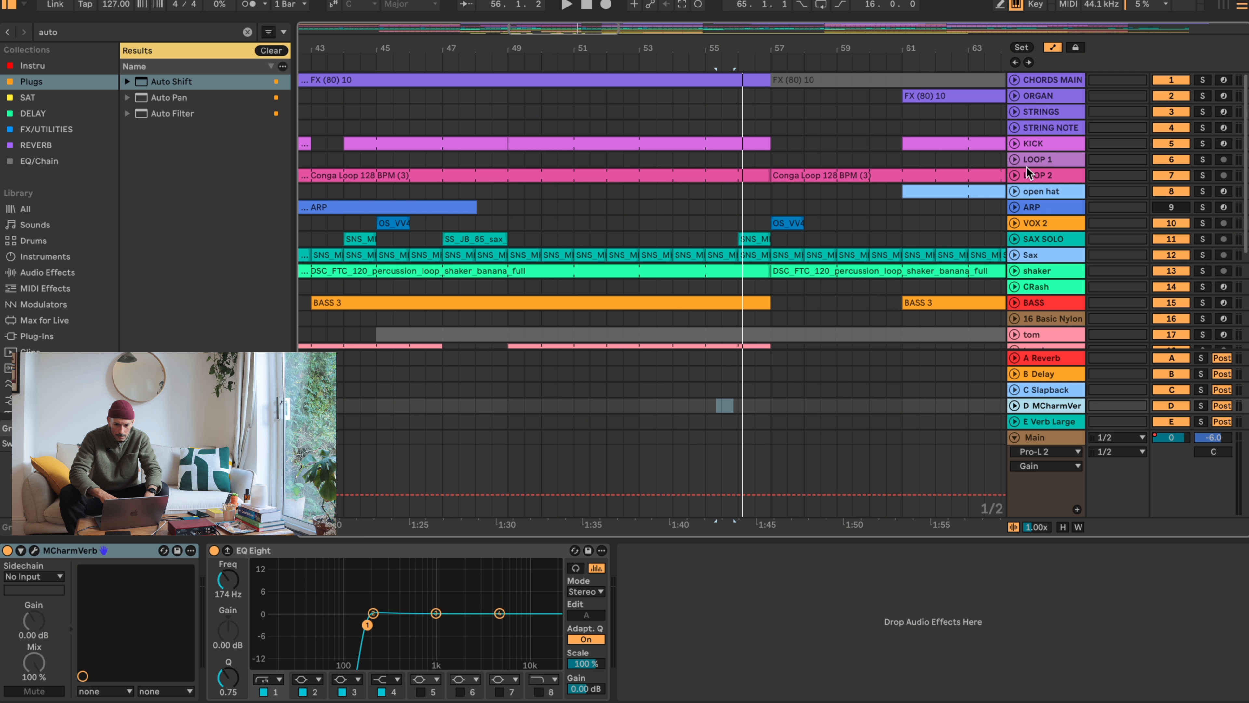
pyautogui.scroll(-4, 1033, 253)
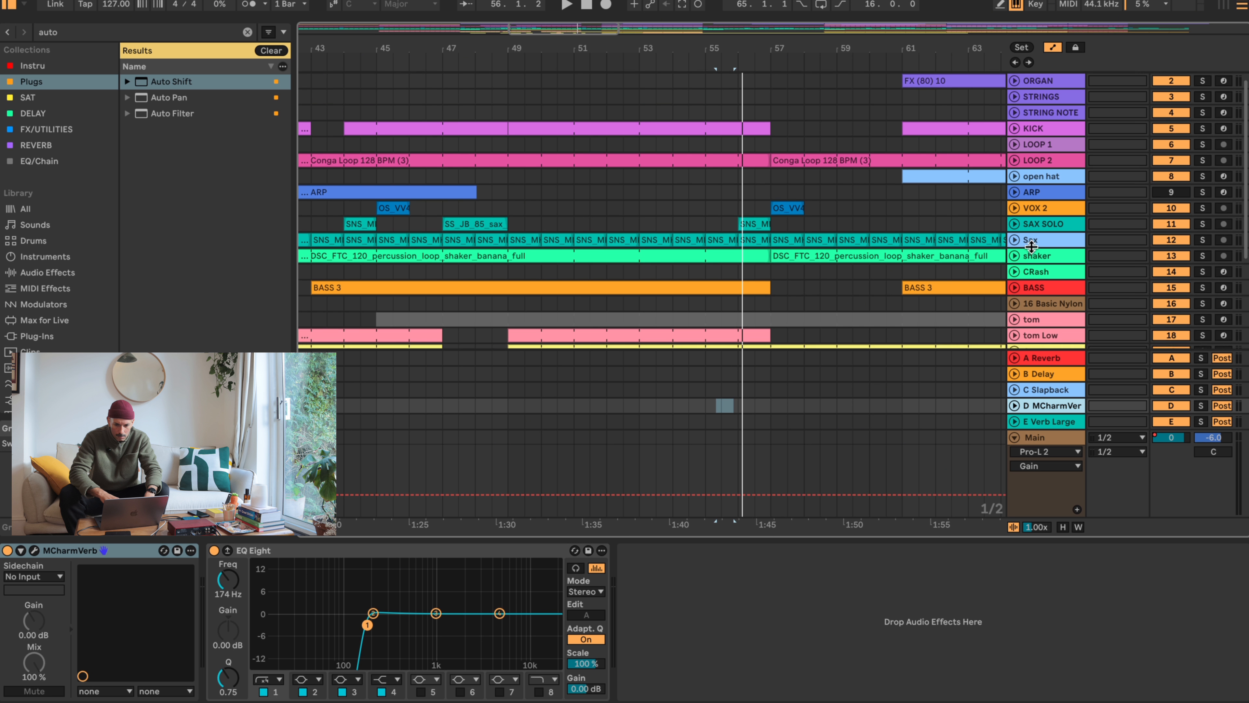
pyautogui.scroll(4, 1033, 252)
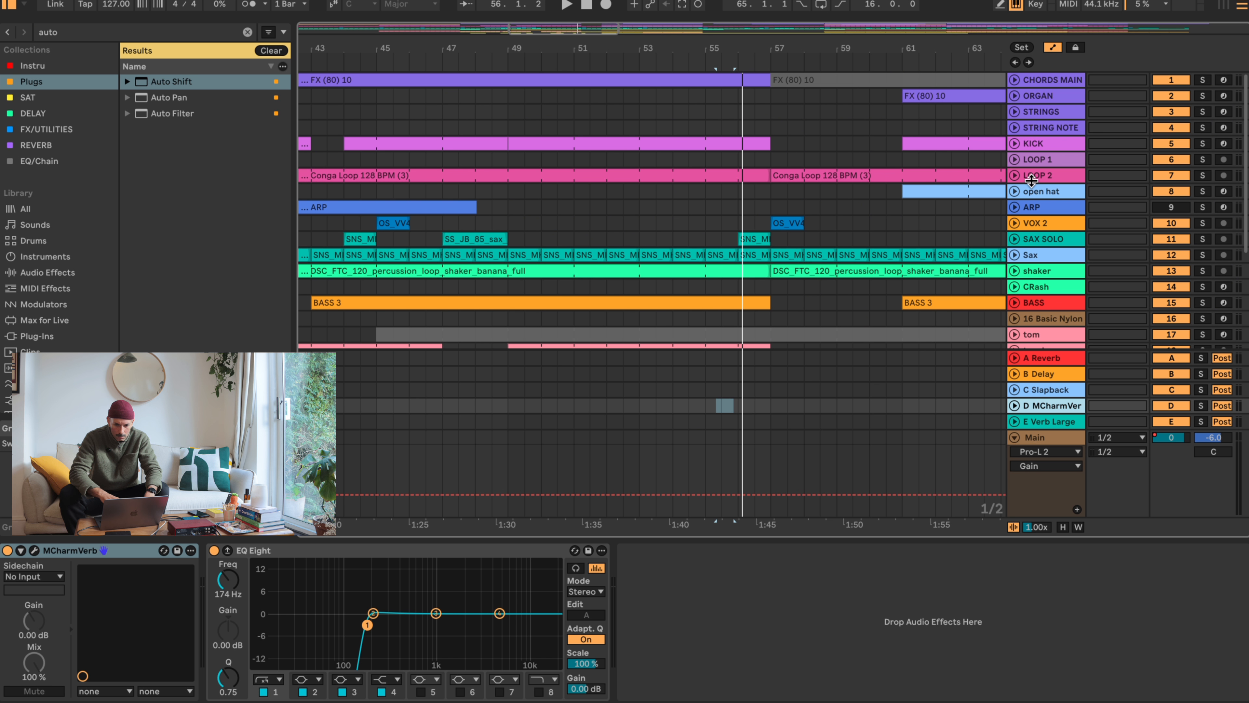
pyautogui.click(1038, 190)
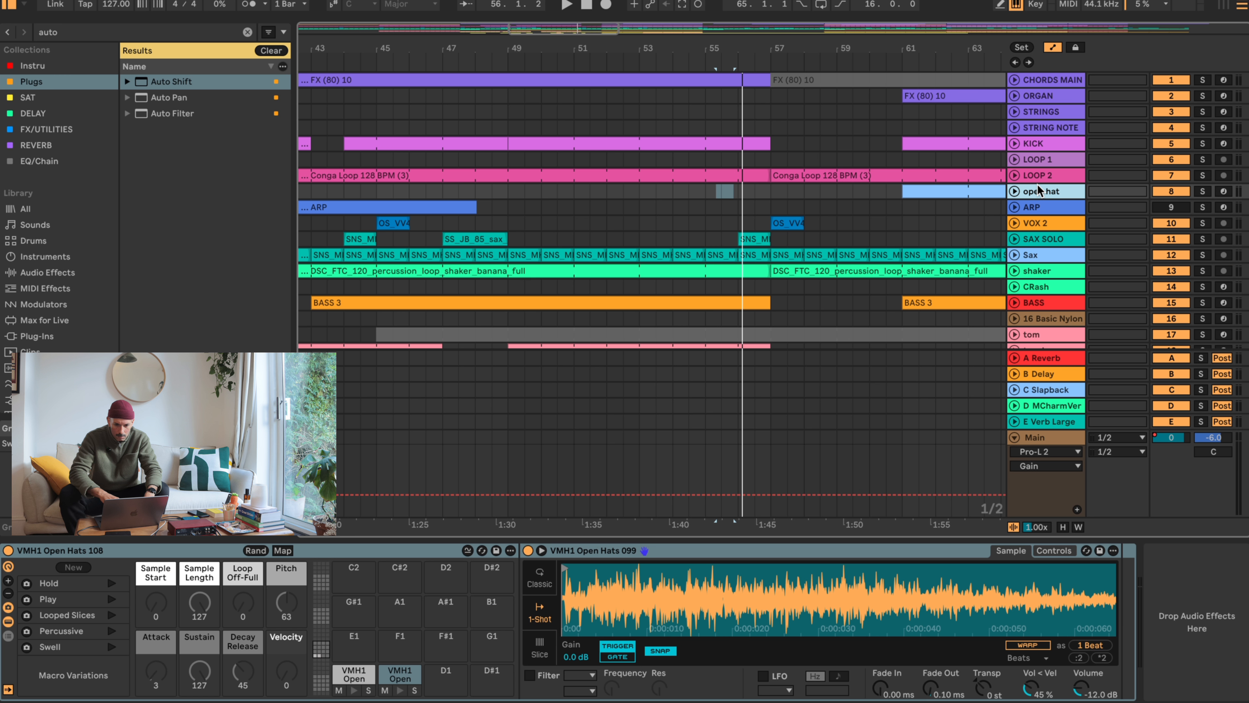
pyautogui.click(1042, 146)
pyautogui.click(1042, 159)
pyautogui.click(1042, 189)
pyautogui.click(1014, 175)
pyautogui.click(1014, 160)
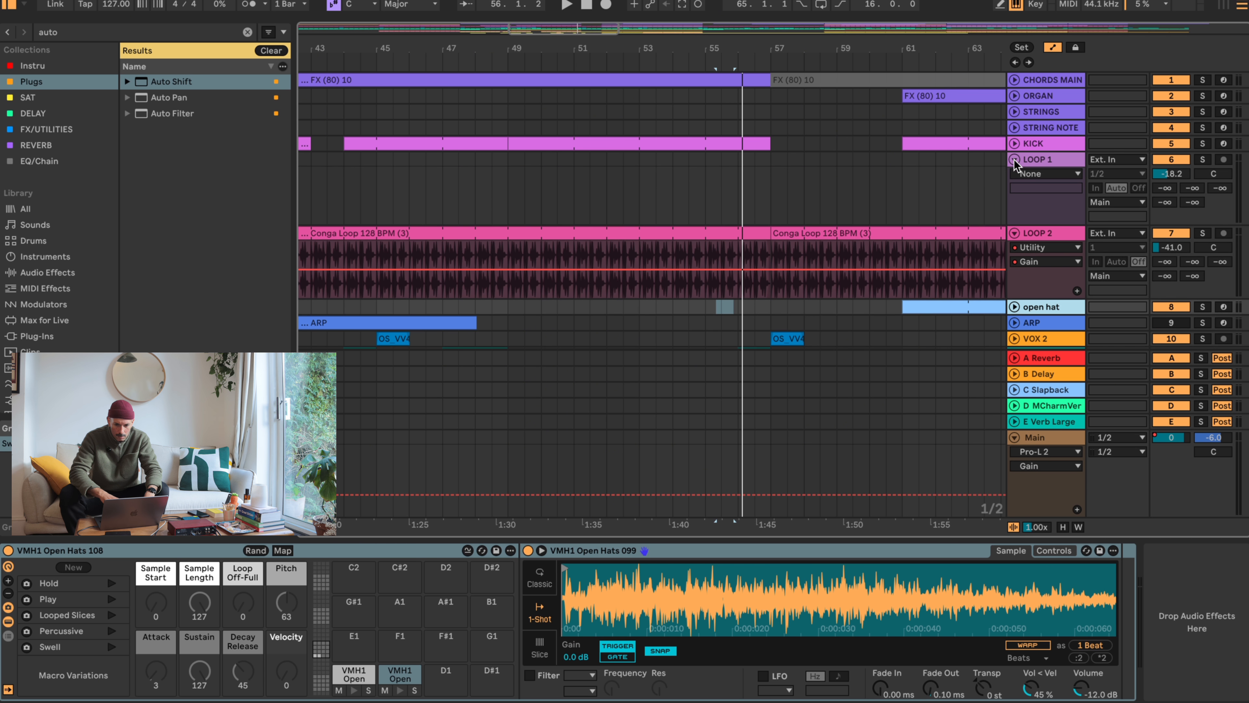
pyautogui.click(1014, 159)
pyautogui.click(1015, 175)
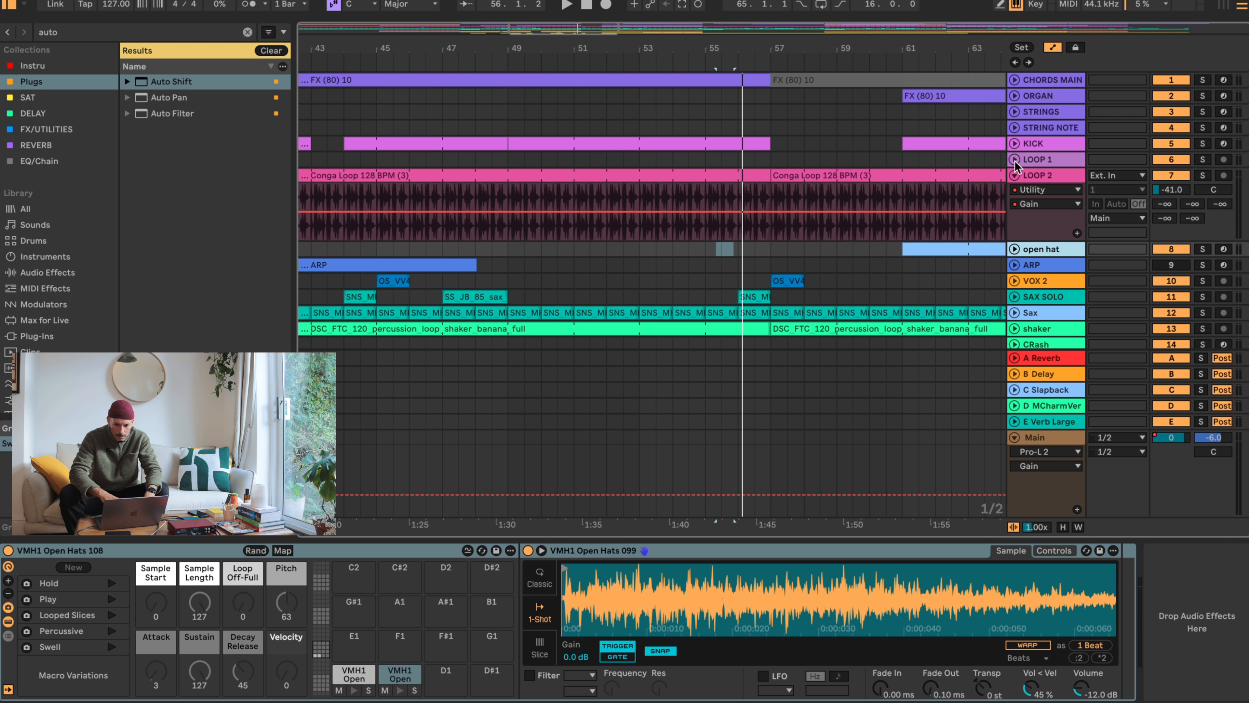
pyautogui.scroll(-5, 1023, 231)
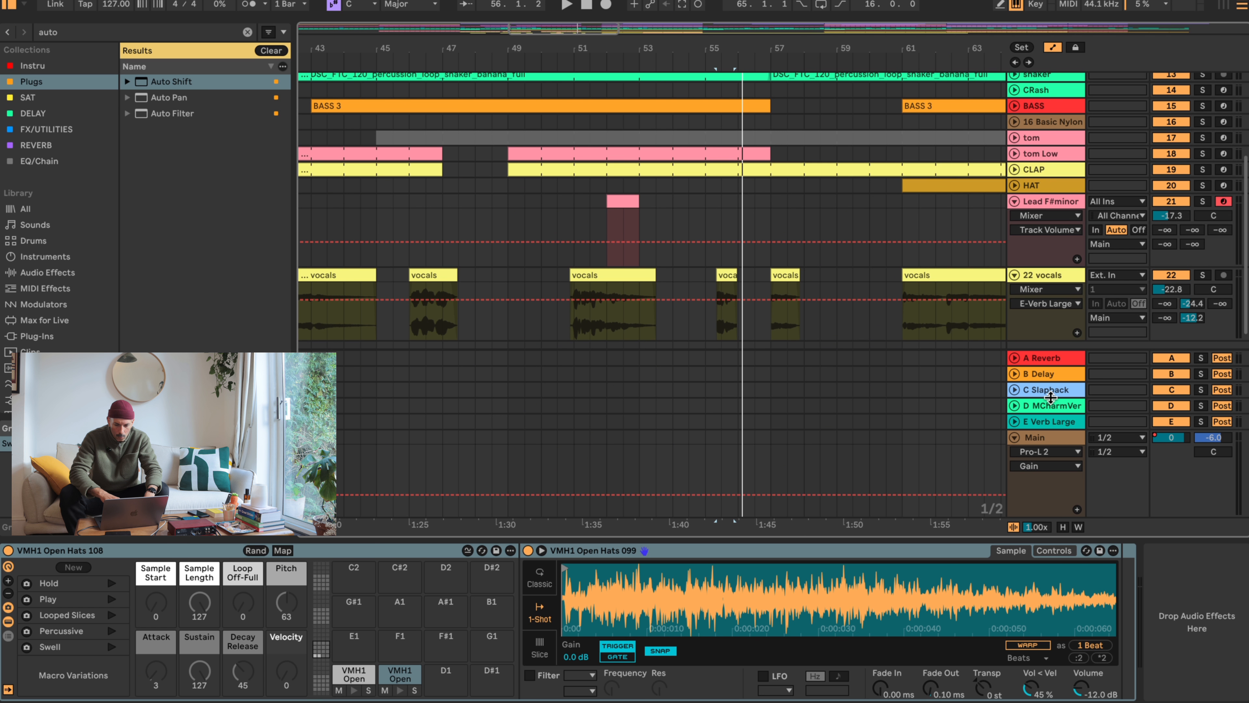
pyautogui.click(1061, 410)
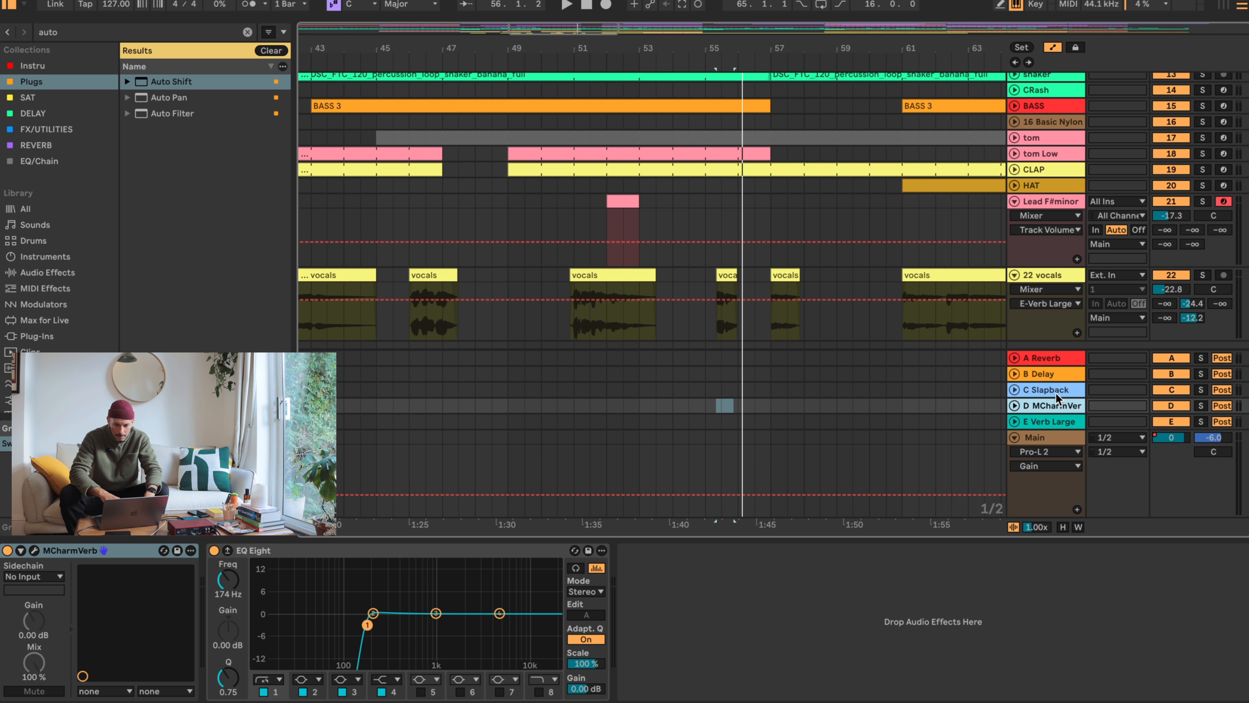
# - Check return tracks C and B, then turn off the vocals' B Delay send and set C to -12.8, D to -15.6 and E to -11.2 dB
pyautogui.click(1056, 392)
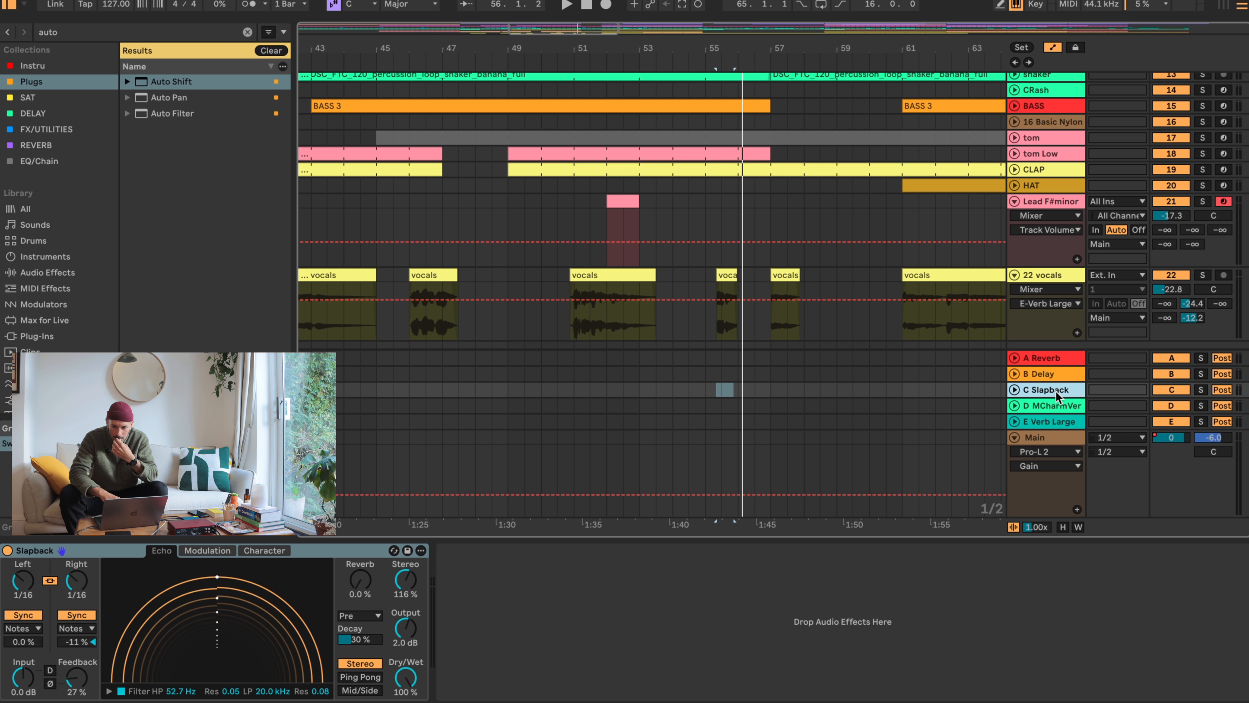
pyautogui.click(1036, 374)
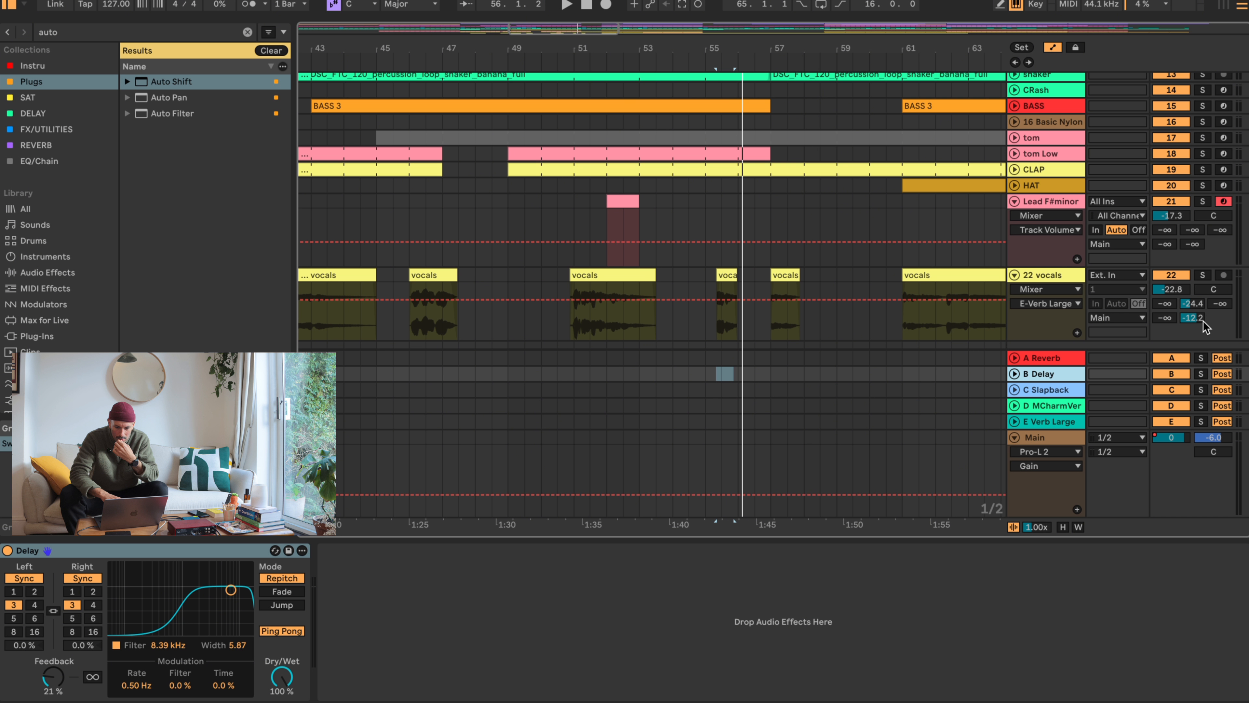
pyautogui.click(1193, 305)
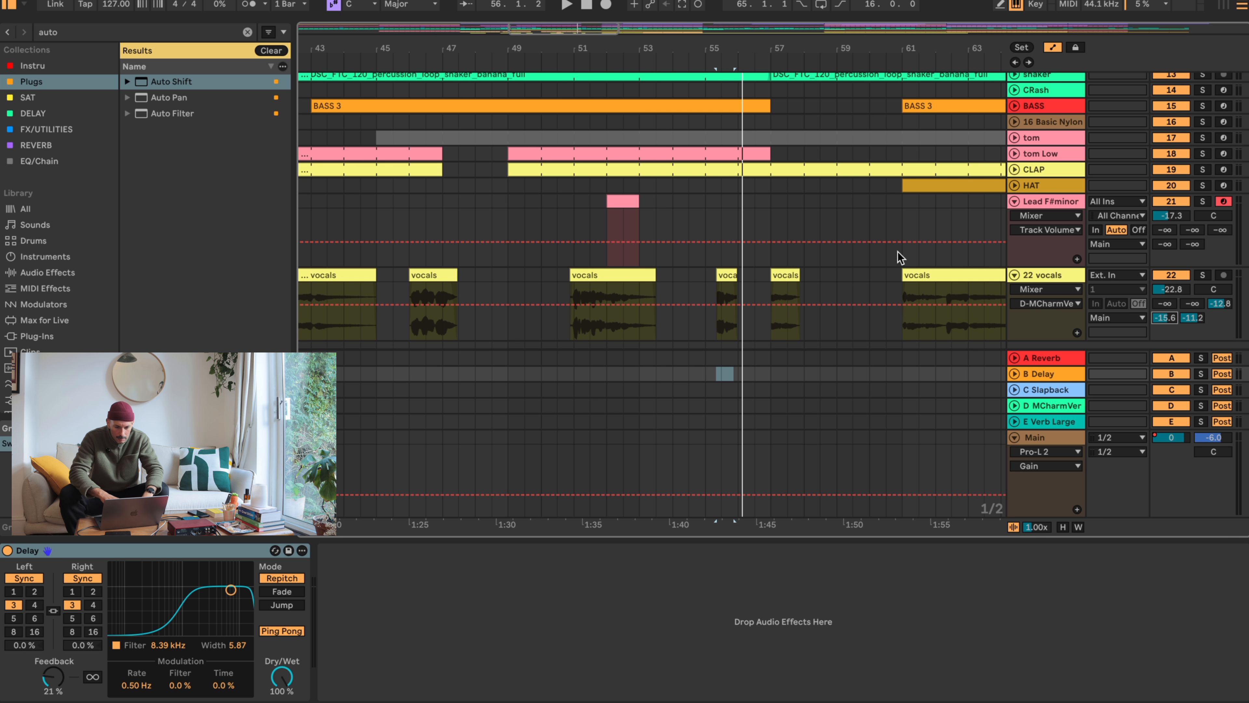
# - Play the vocals clips near bars 51 and 55 and lower the vocals track's C Slapback send to -23.0 dB
pyautogui.click(598, 274)
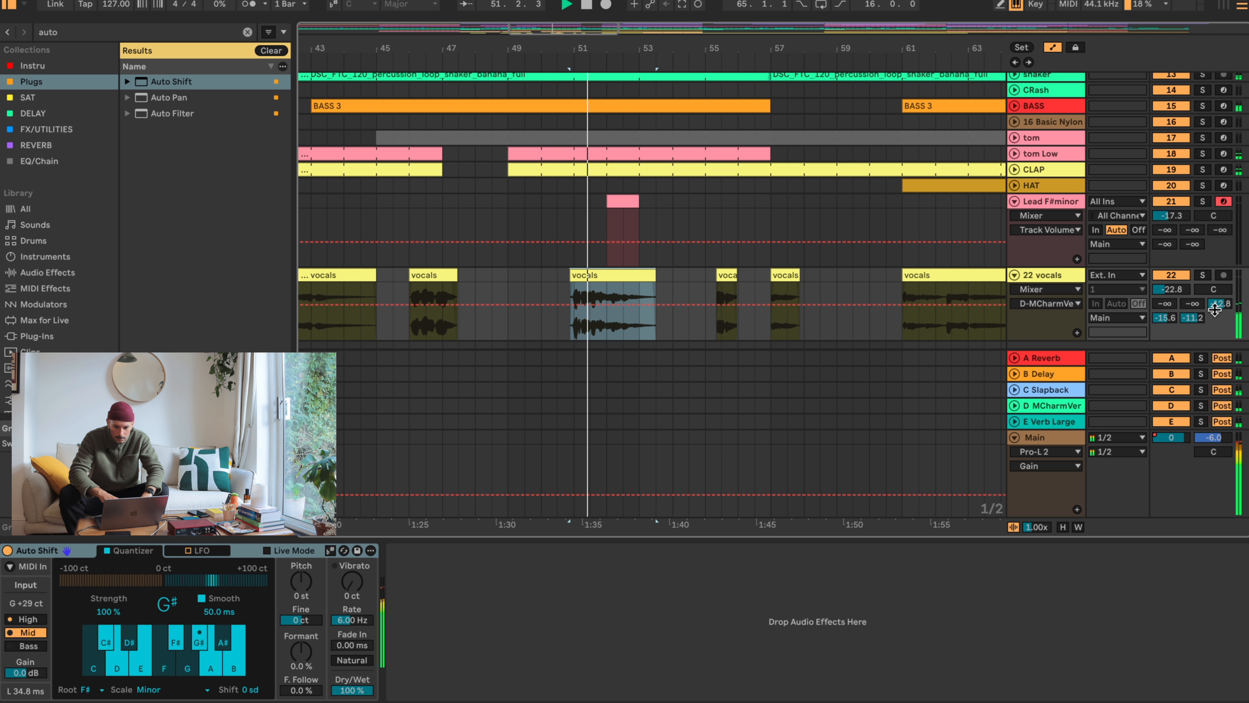
pyautogui.click(728, 276)
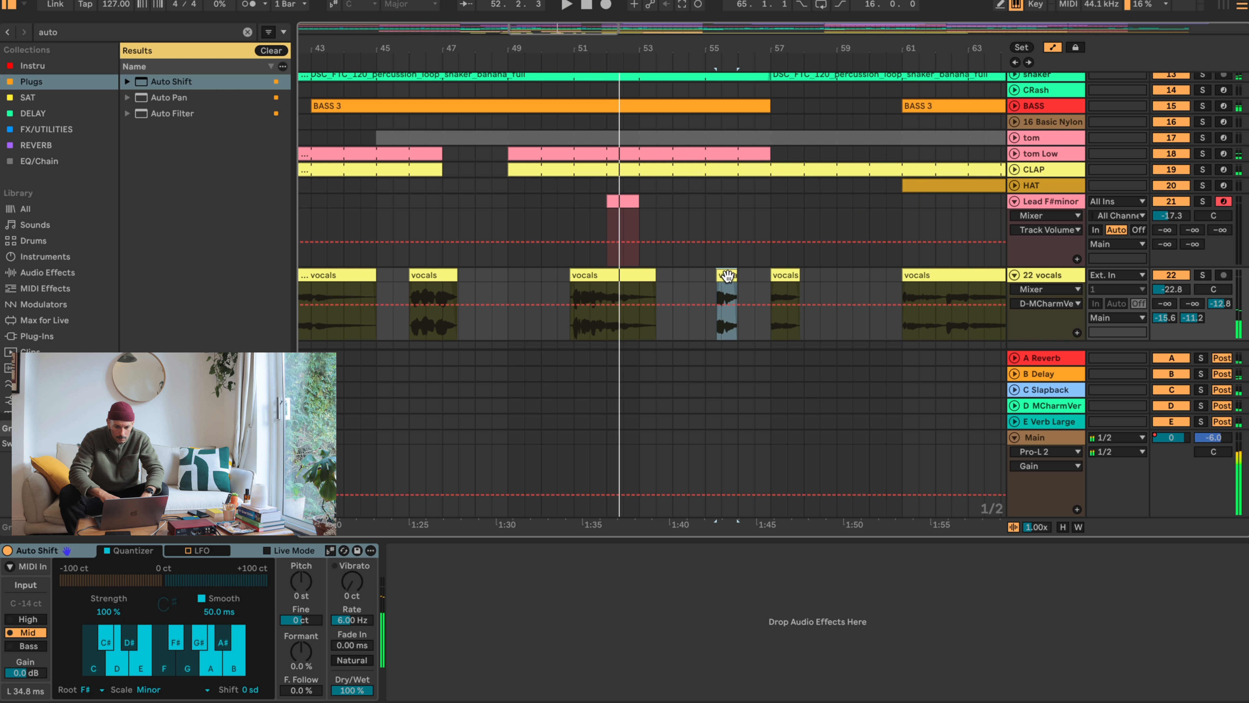
pyautogui.moveTo(1220, 302); pyautogui.dragTo(1224, 306)
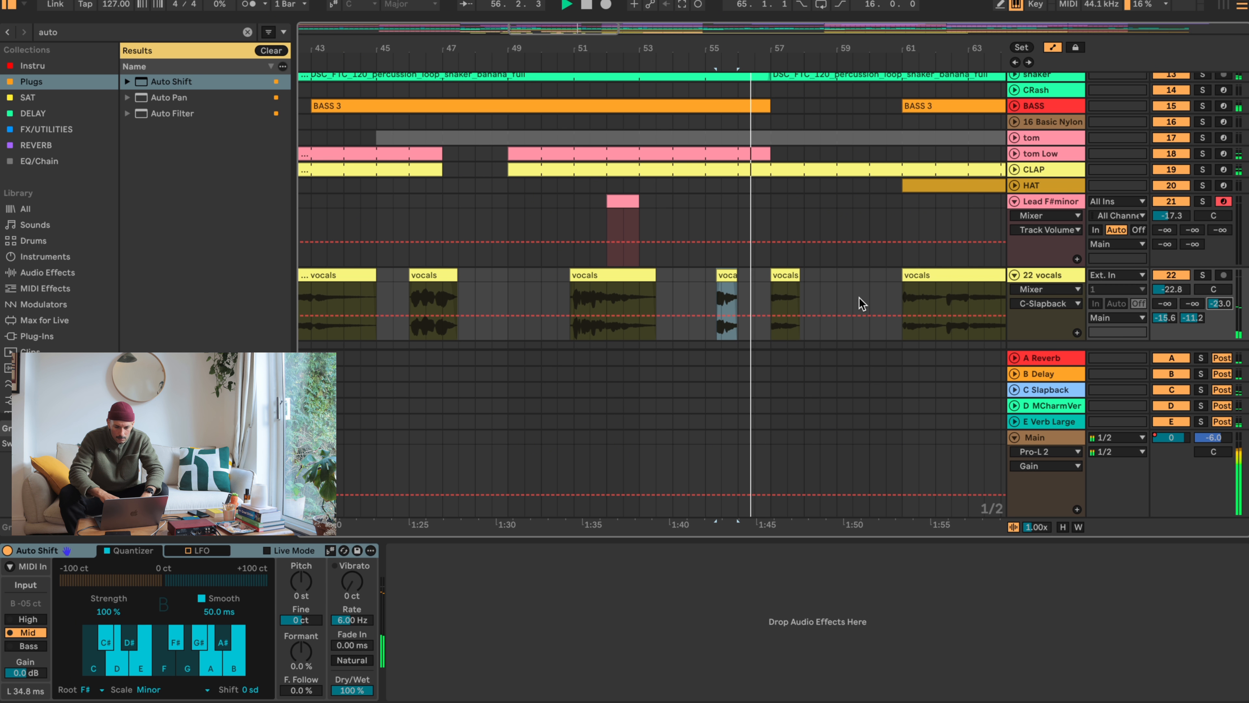
# - Check the pitch of the vocals clip near bar 55 and transpose the four earlier vocals clips between bars 35 and 53 by -3 semitones
pyautogui.click(786, 277)
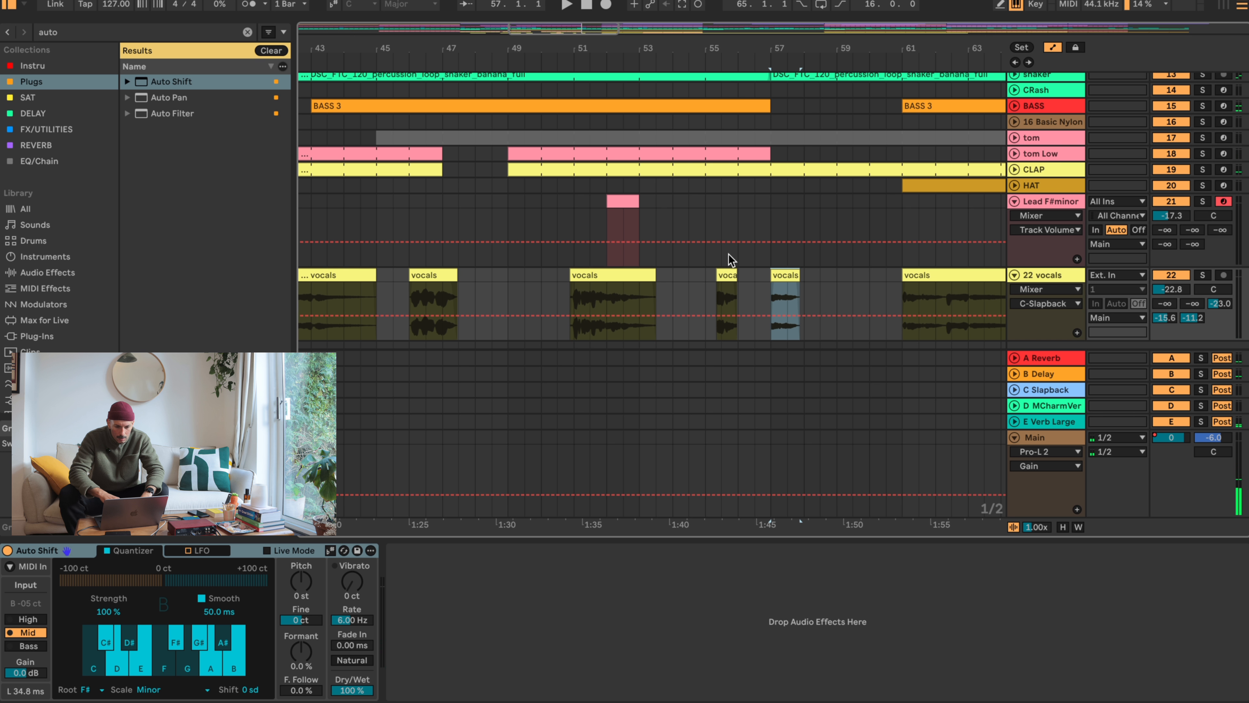
pyautogui.click(726, 276)
pyautogui.hotkey('shift', 'Tab')
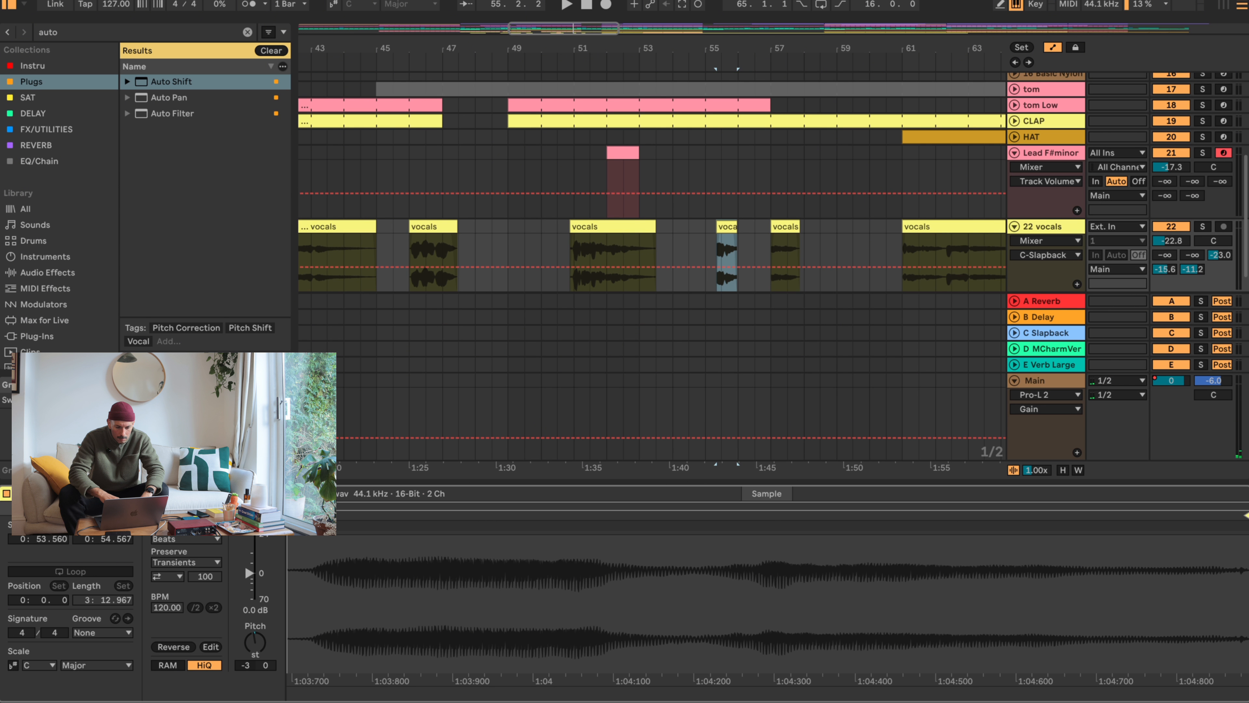
pyautogui.hotkey('shift', 'Tab')
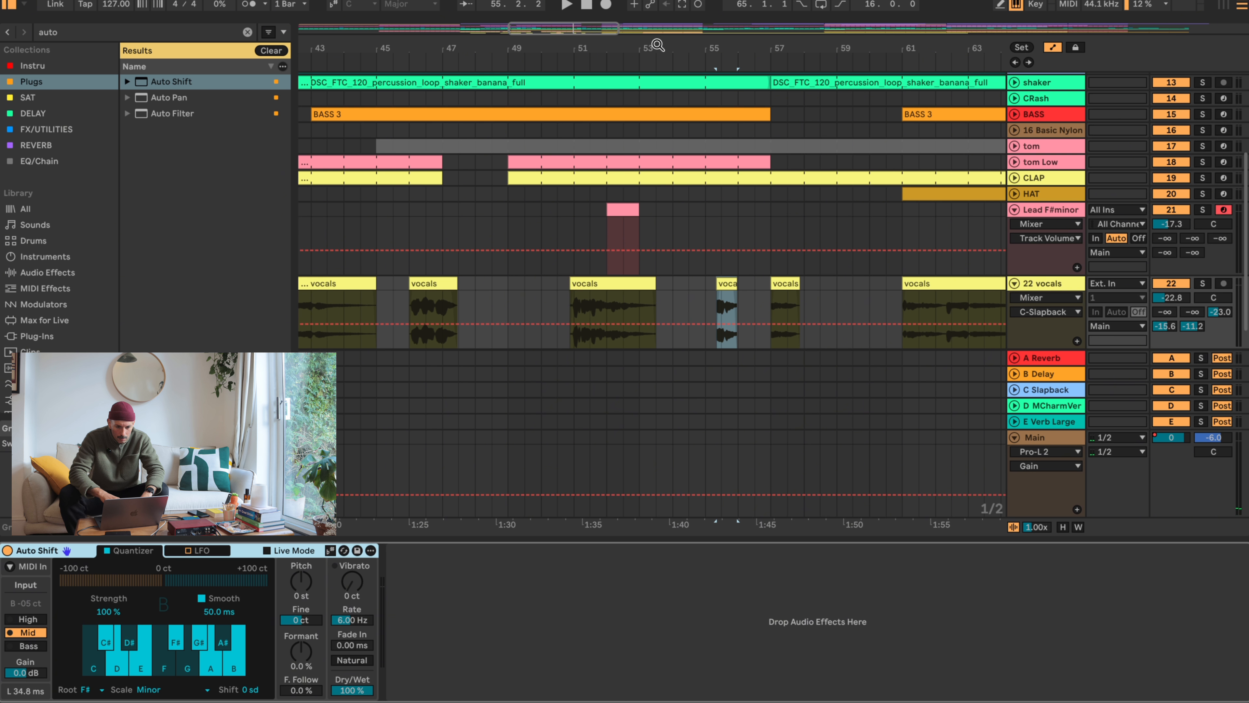
pyautogui.moveTo(659, 45); pyautogui.dragTo(733, 45)
pyautogui.click(718, 282)
pyautogui.keyDown('shift'); pyautogui.click(538, 278); pyautogui.keyUp('shift')
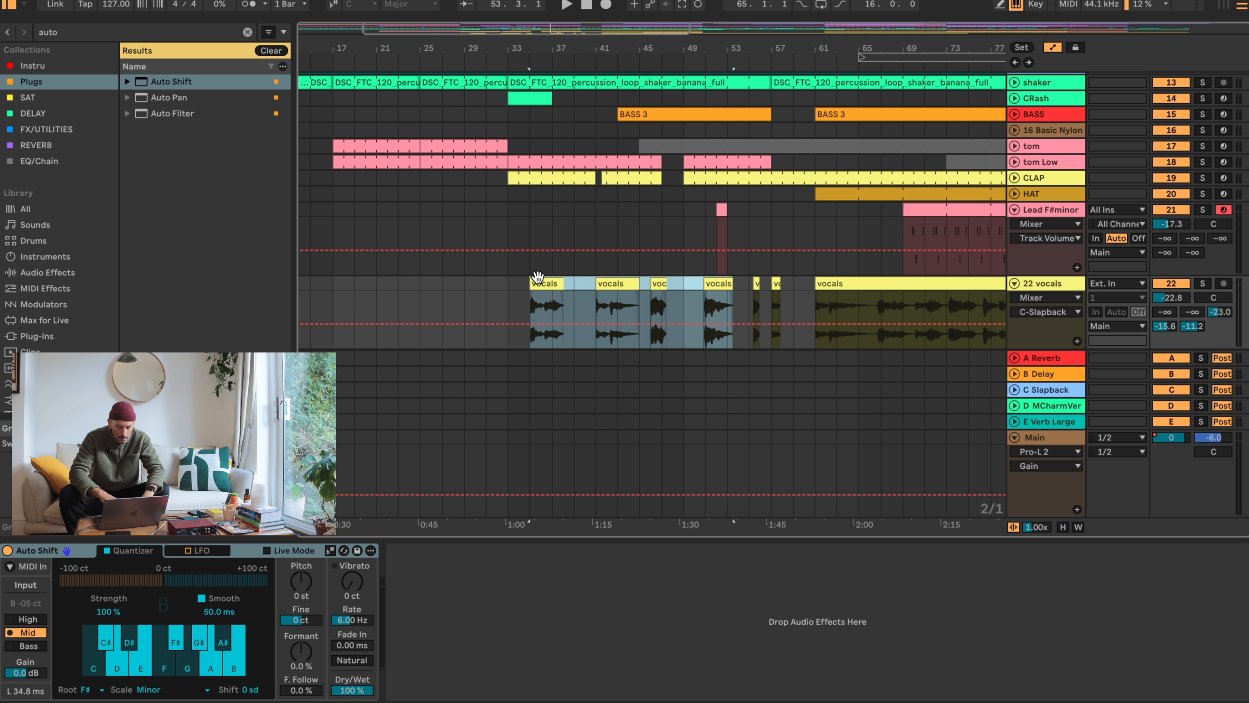
pyautogui.hotkey('shift', 'Tab')
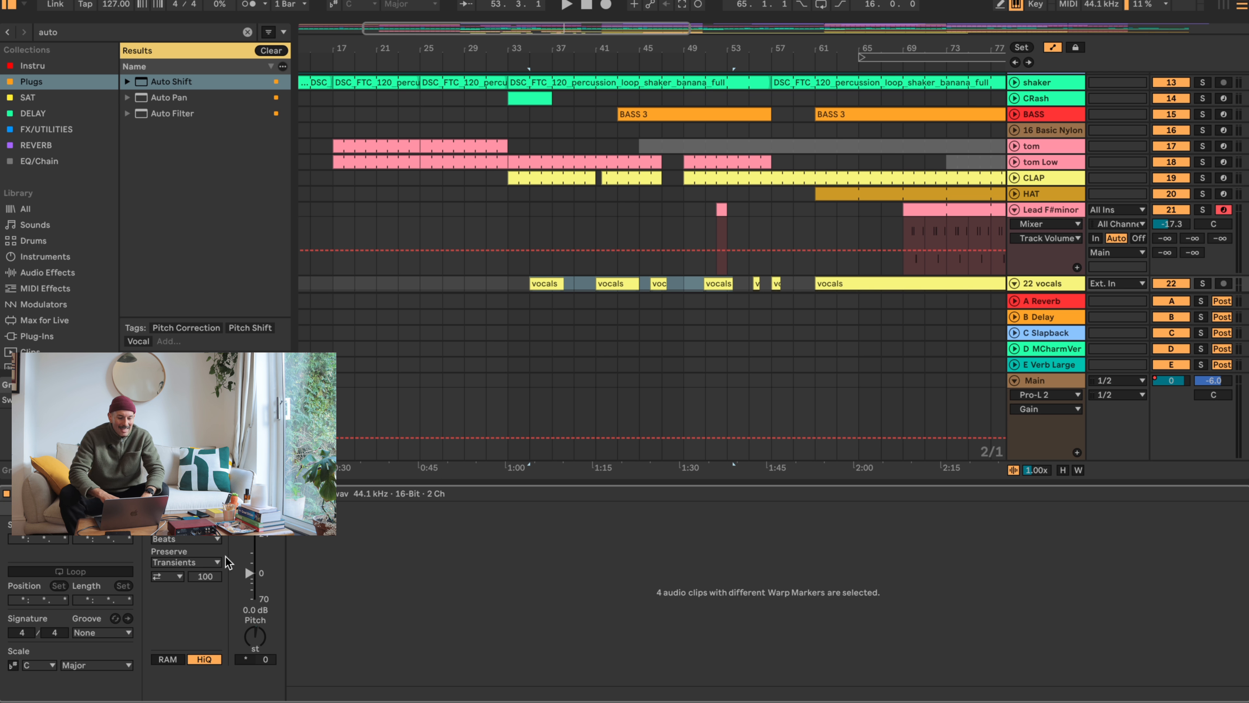
pyautogui.doubleClick(261, 634)
pyautogui.moveTo(261, 634); pyautogui.dragTo(261, 640)
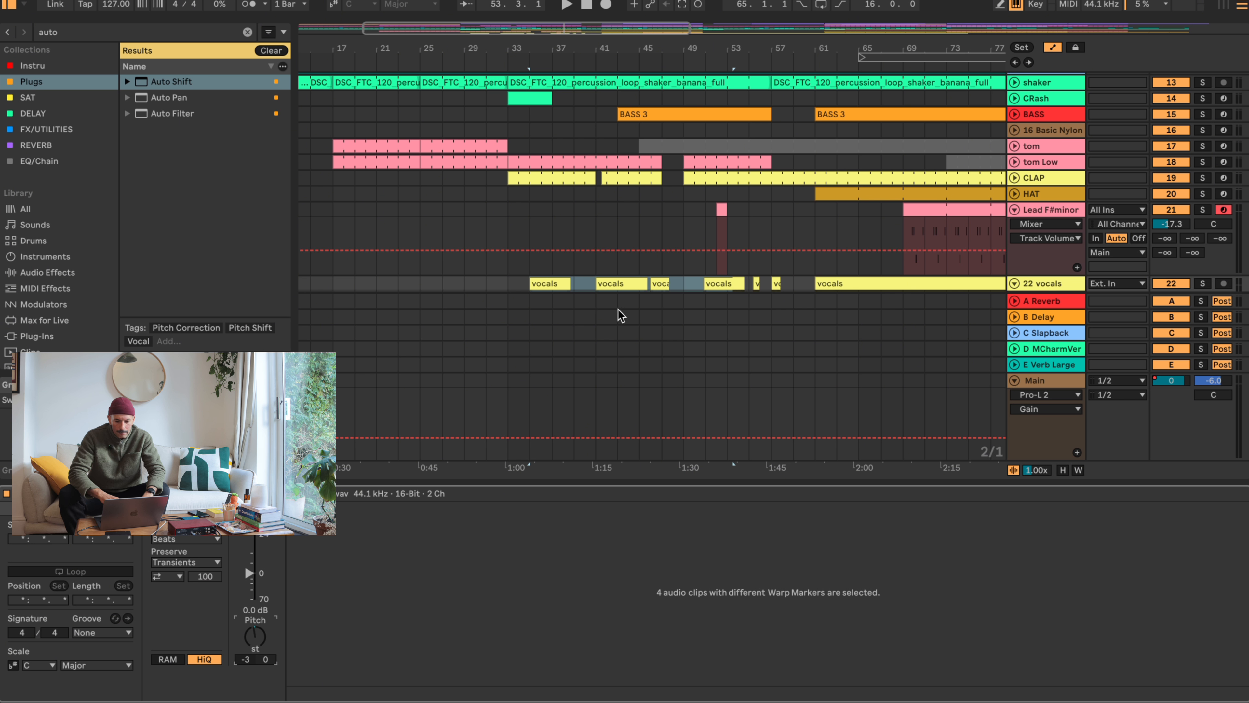
# - Transpose the vocals clips at bars 61 and 57 by -3 semitones and play back from about bar 53
pyautogui.click(748, 282)
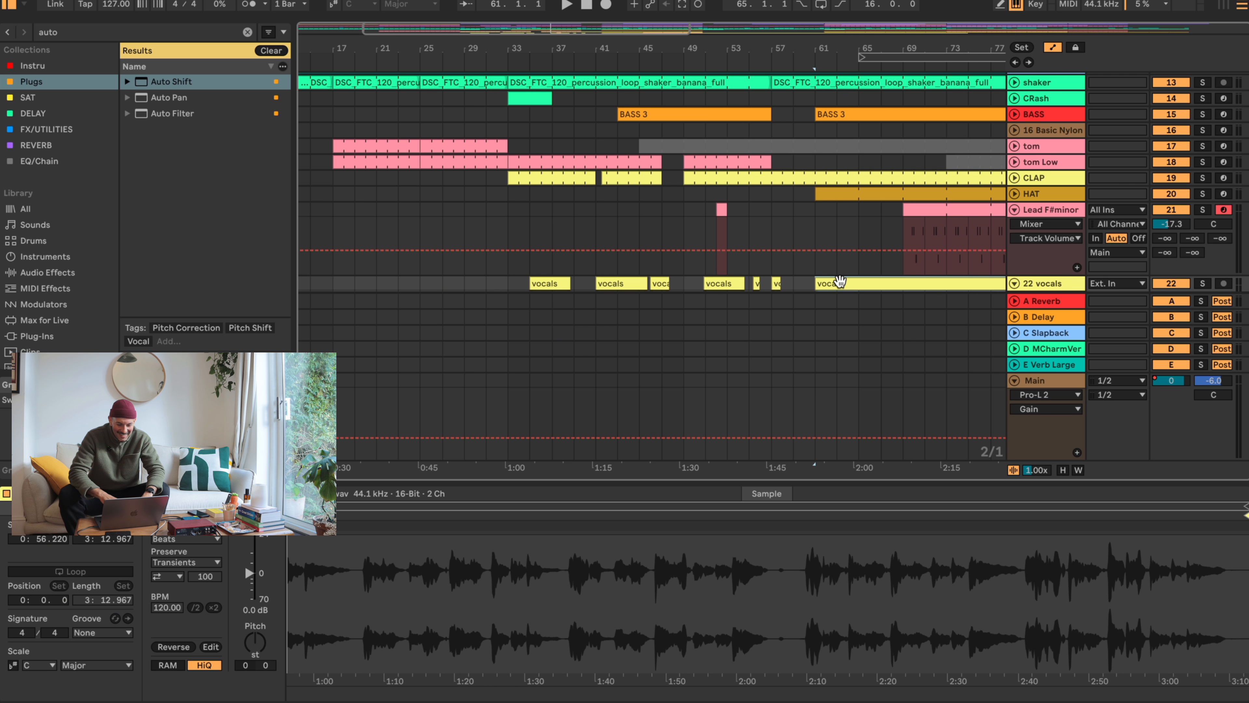
pyautogui.moveTo(254, 640)
pyautogui.mouseDown()
pyautogui.moveTo(255, 654)
pyautogui.moveTo(262, 634)
pyautogui.mouseUp()
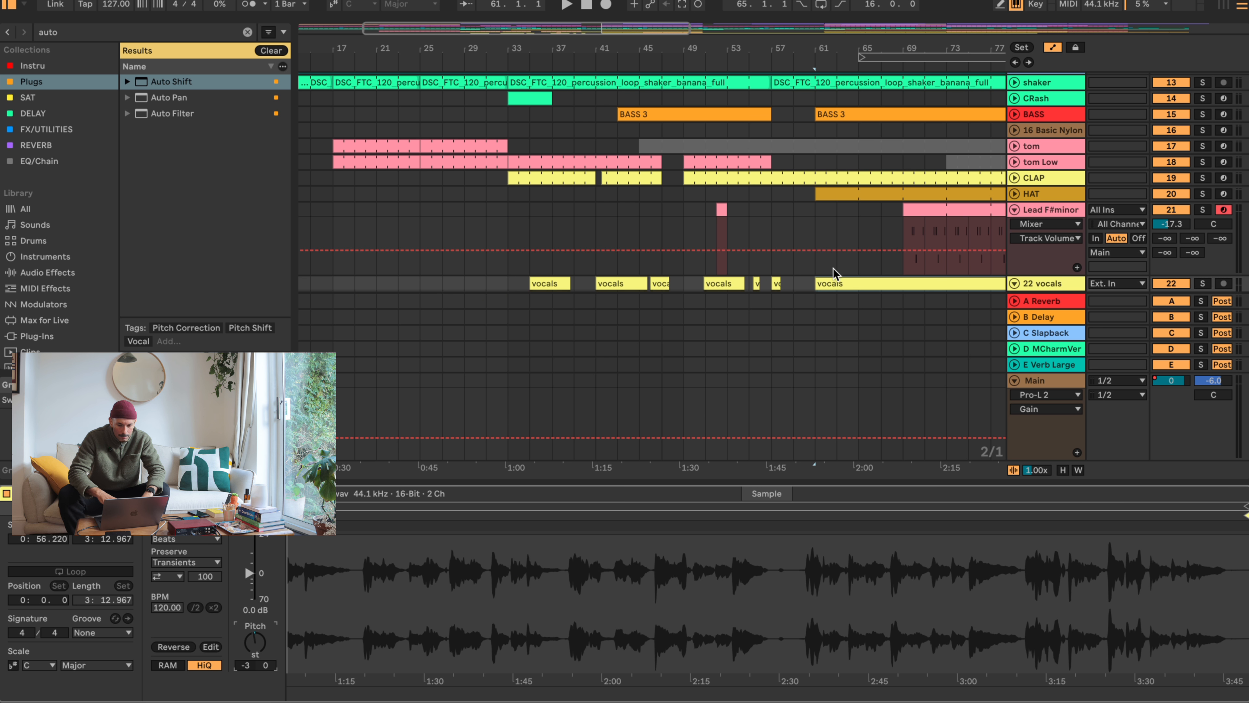
pyautogui.click(863, 284)
pyautogui.click(727, 283)
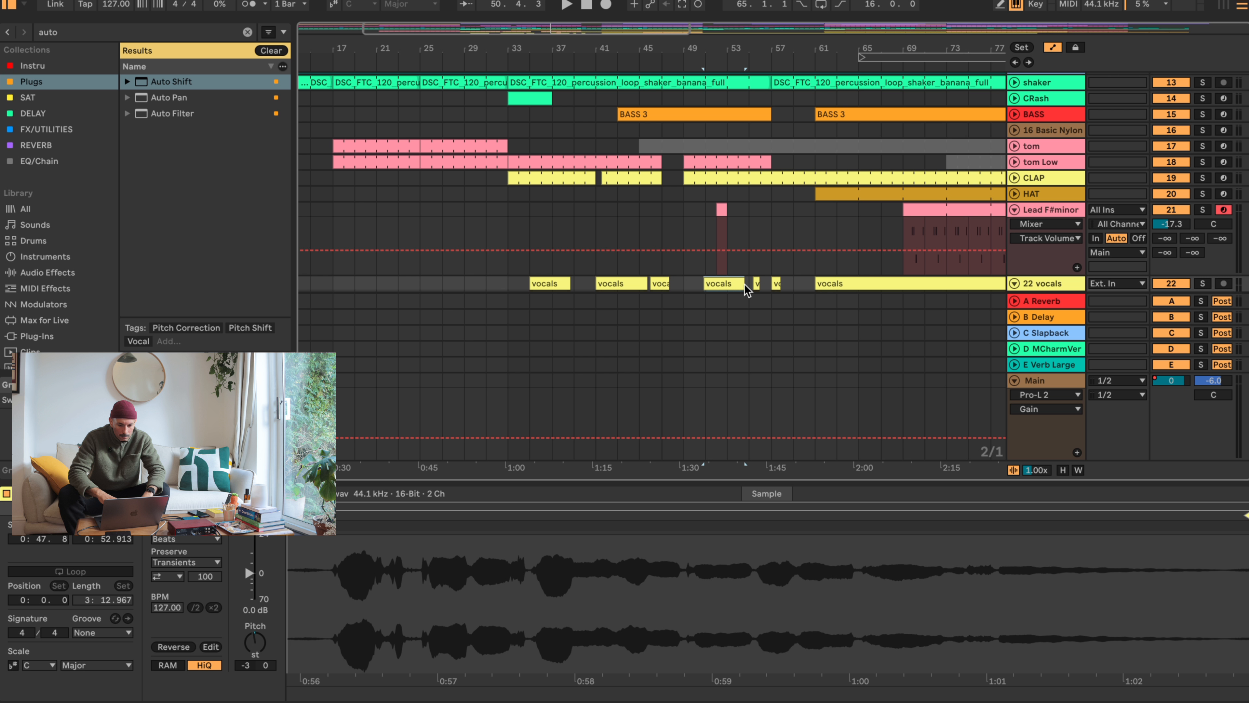
pyautogui.click(755, 284)
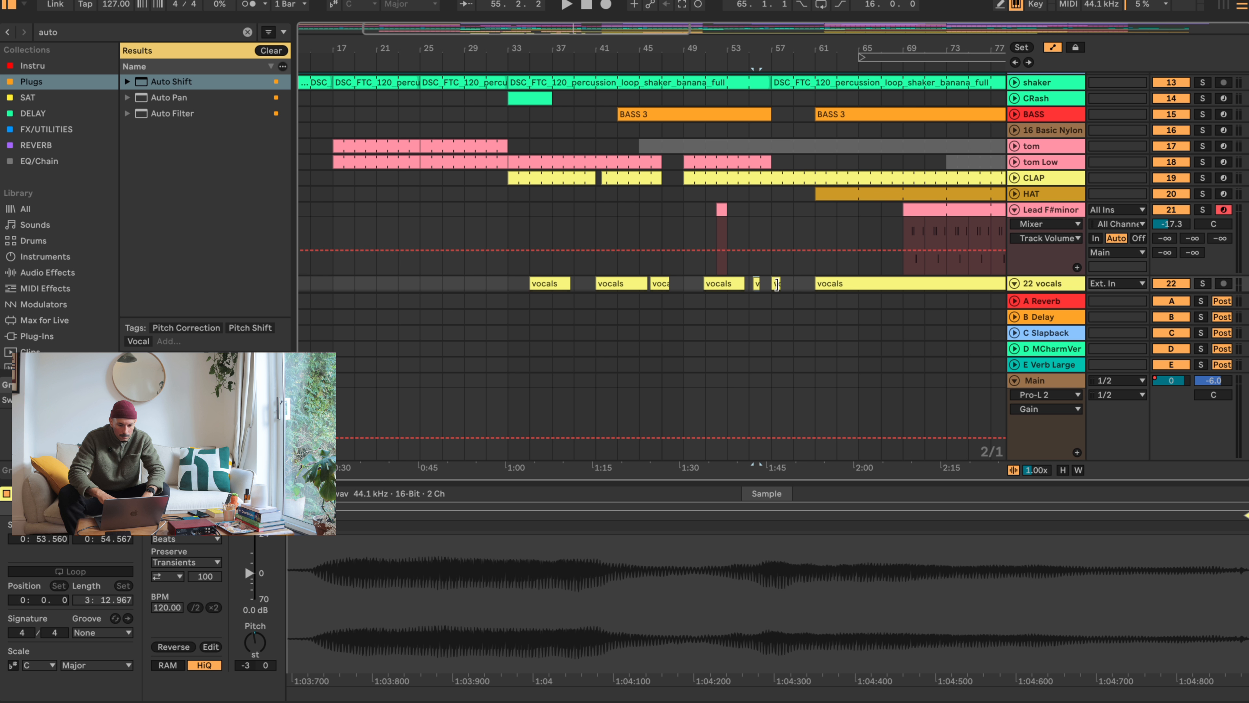
pyautogui.click(776, 284)
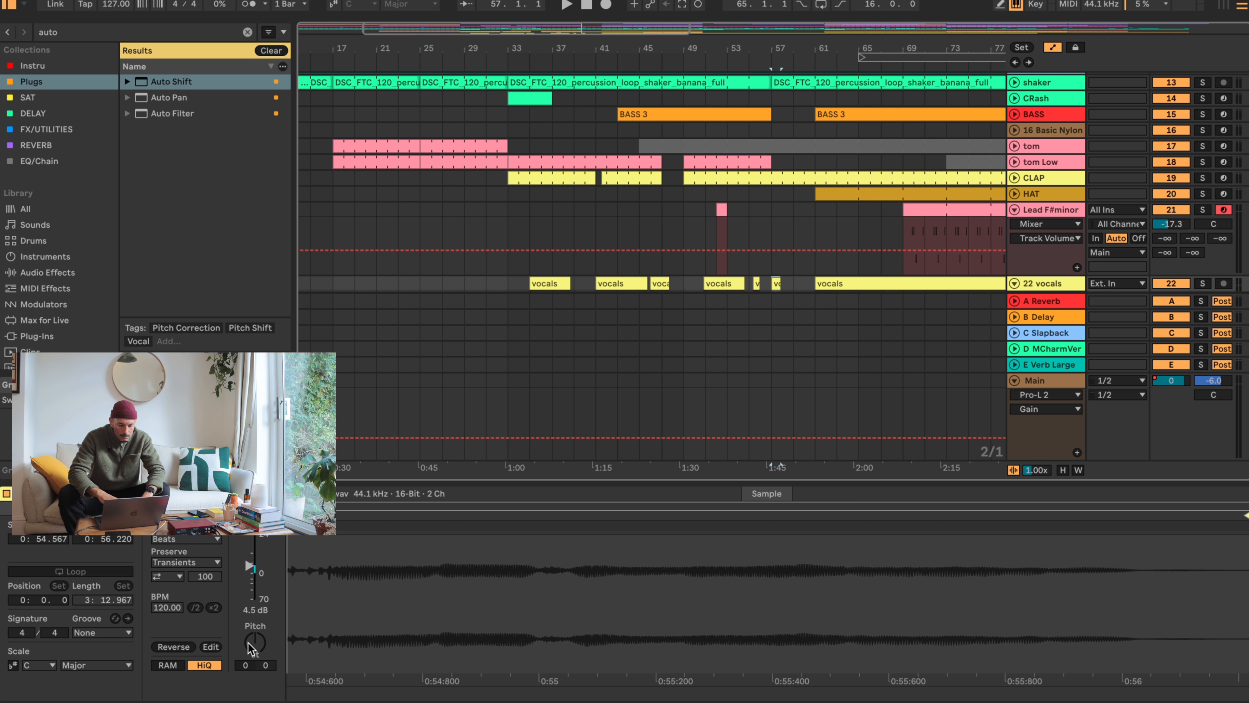
pyautogui.moveTo(250, 649); pyautogui.dragTo(251, 659)
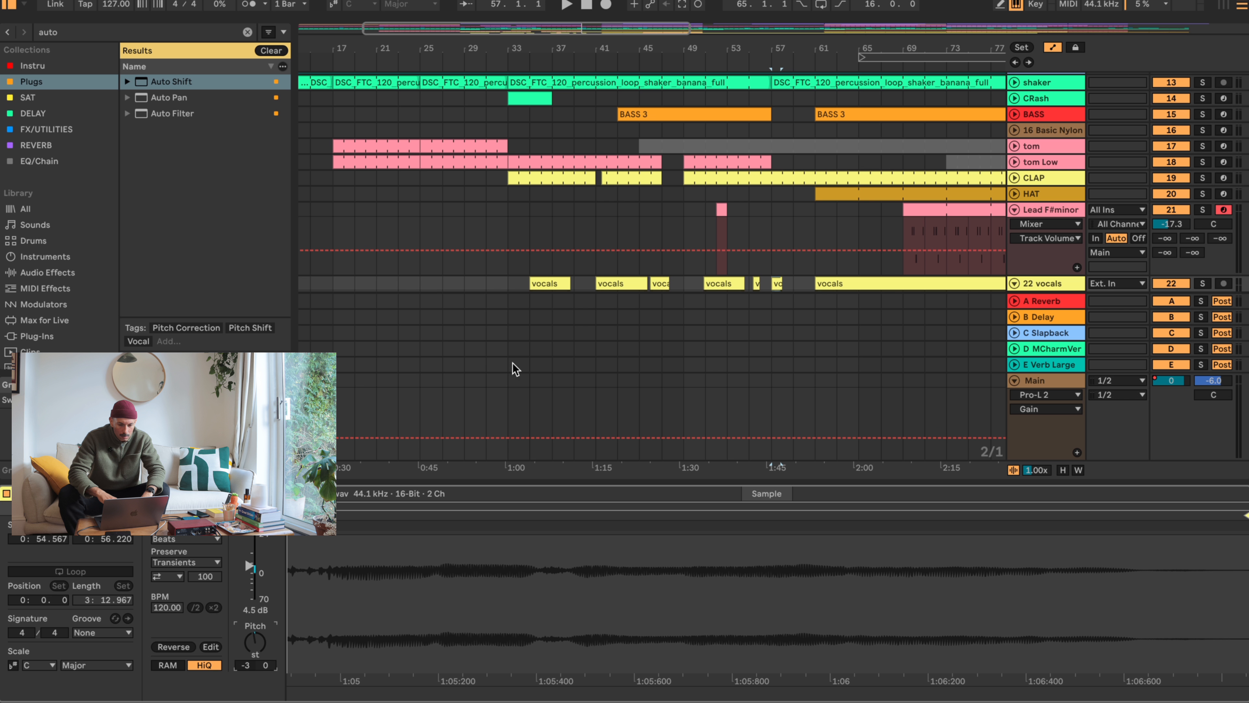
pyautogui.click(739, 55)
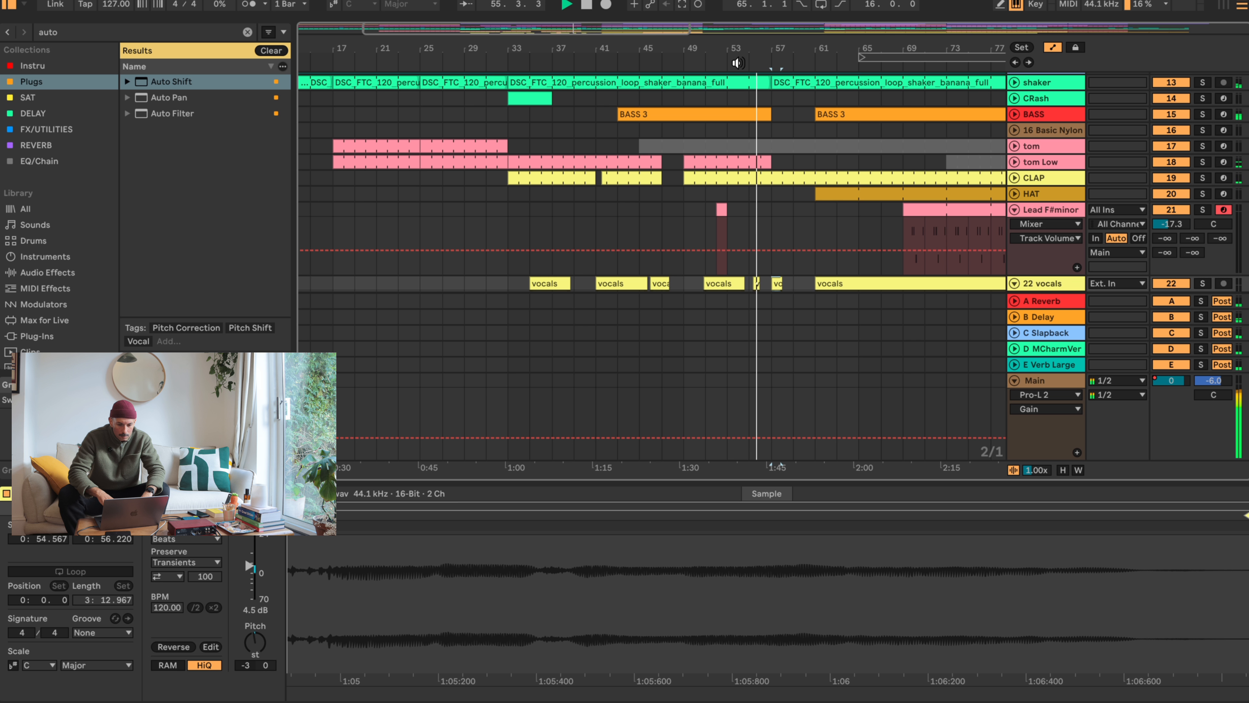
pyautogui.press('space')
# - Split the short vocals clip at 55.1 and 55.2 to isolate a one-beat slice
pyautogui.moveTo(769, 47); pyautogui.dragTo(769, 128)
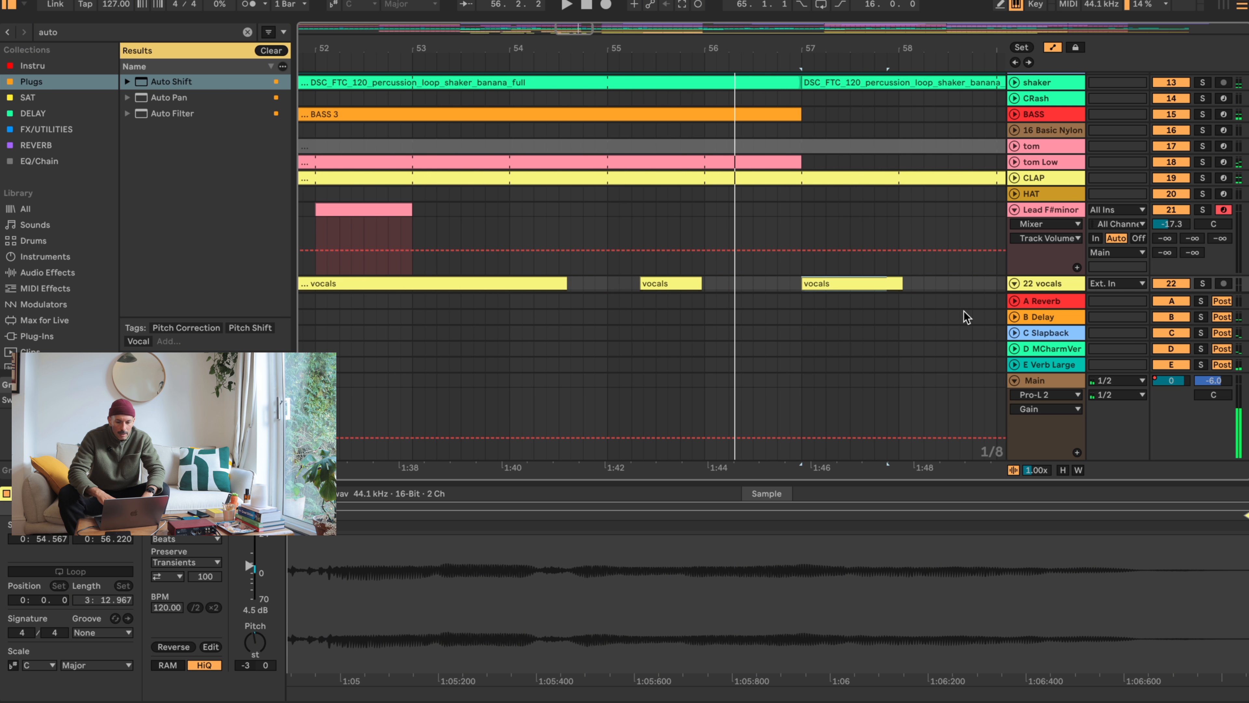
pyautogui.click(1014, 285)
pyautogui.scroll(-2, 877, 205)
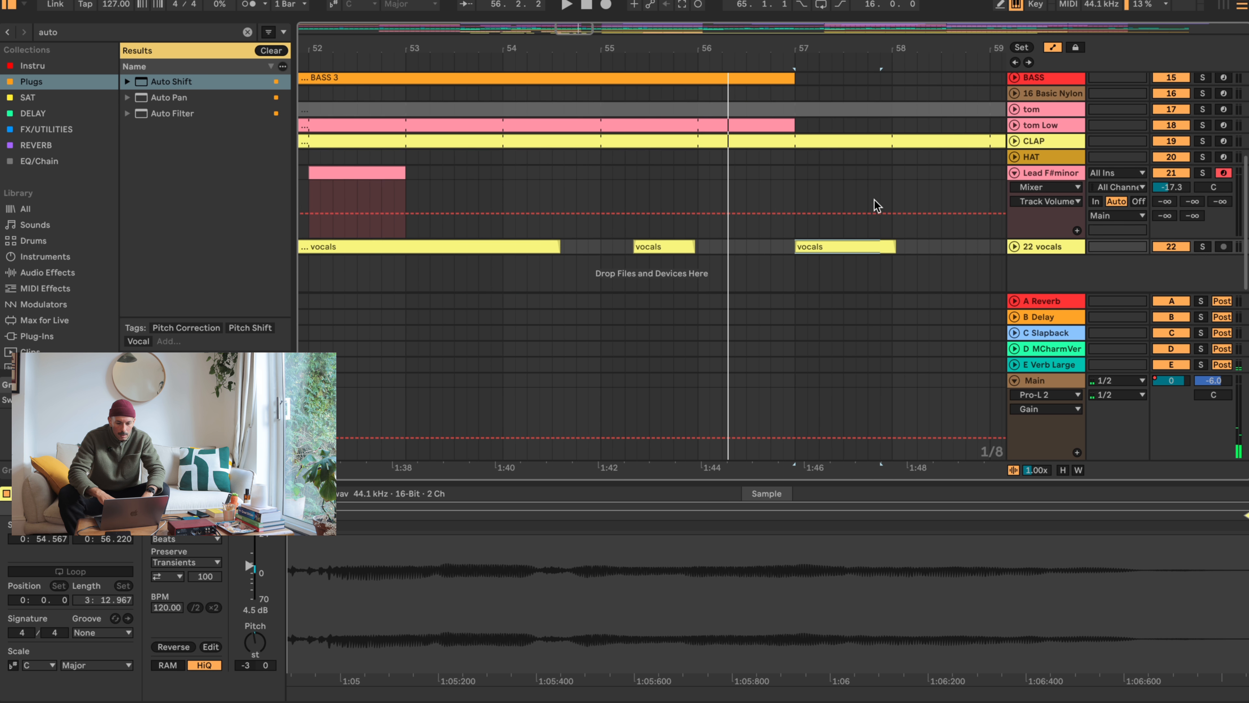
pyautogui.click(1014, 247)
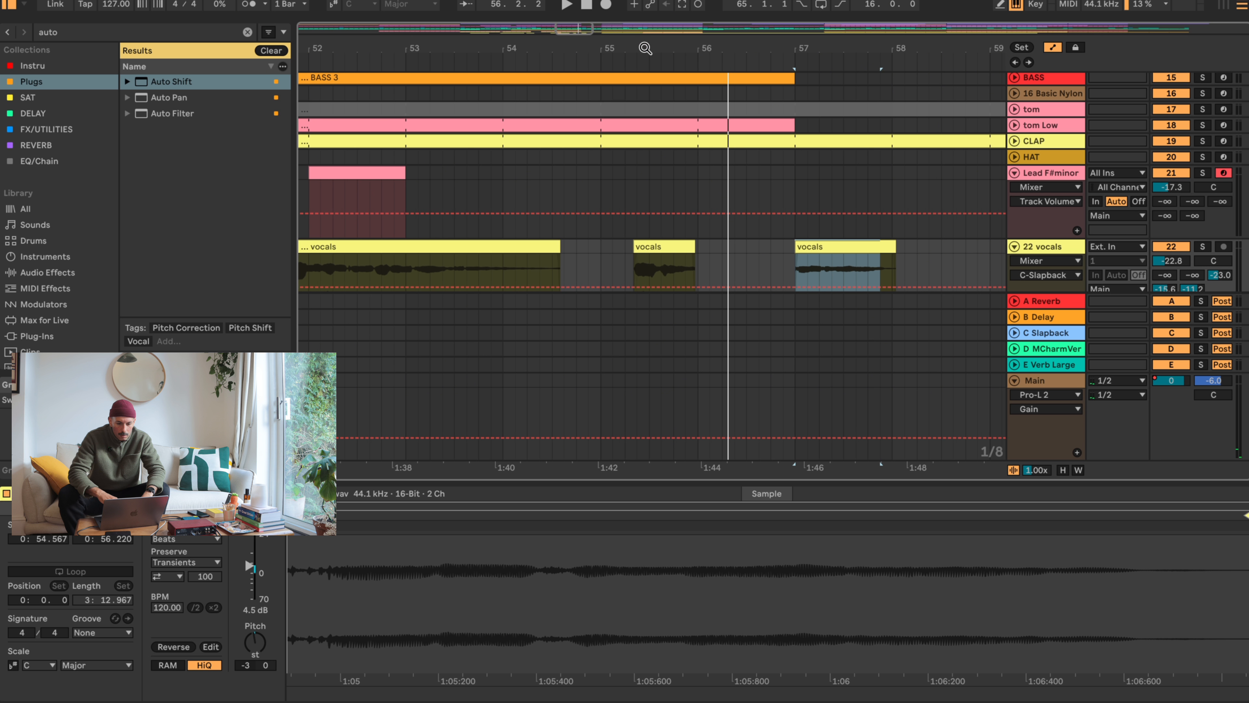
pyautogui.moveTo(645, 48); pyautogui.dragTo(594, 270)
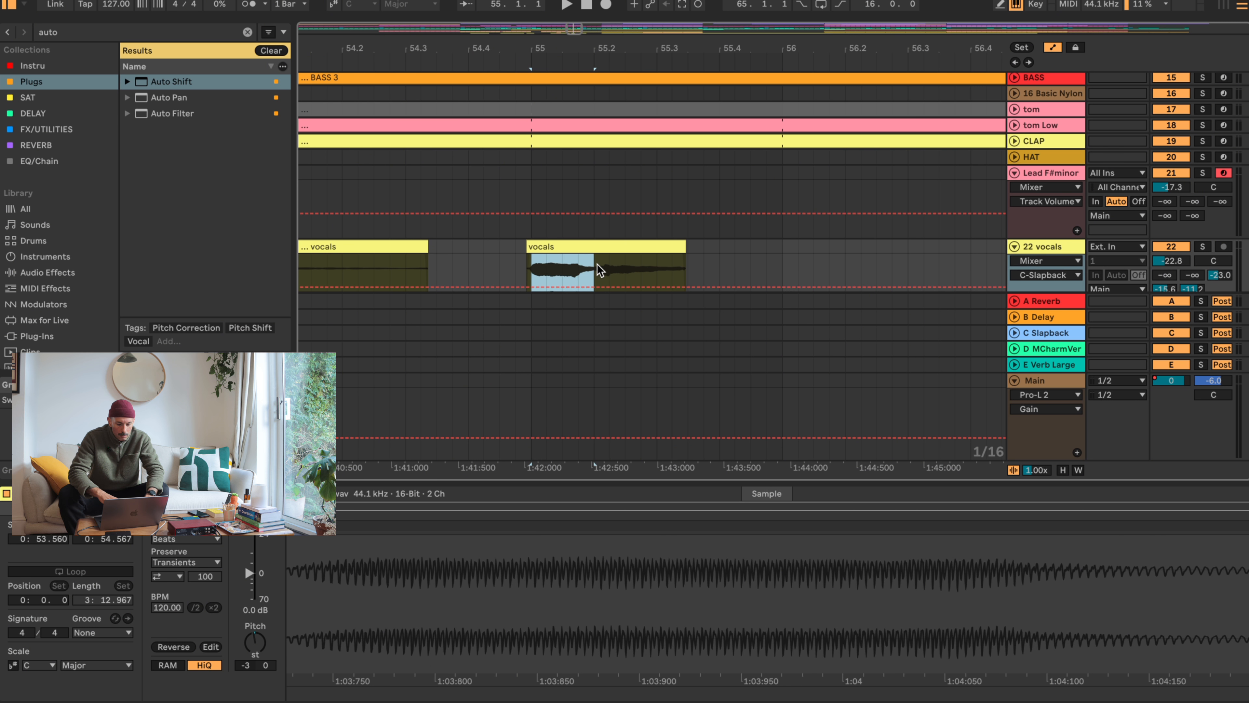
pyautogui.press('super+e')
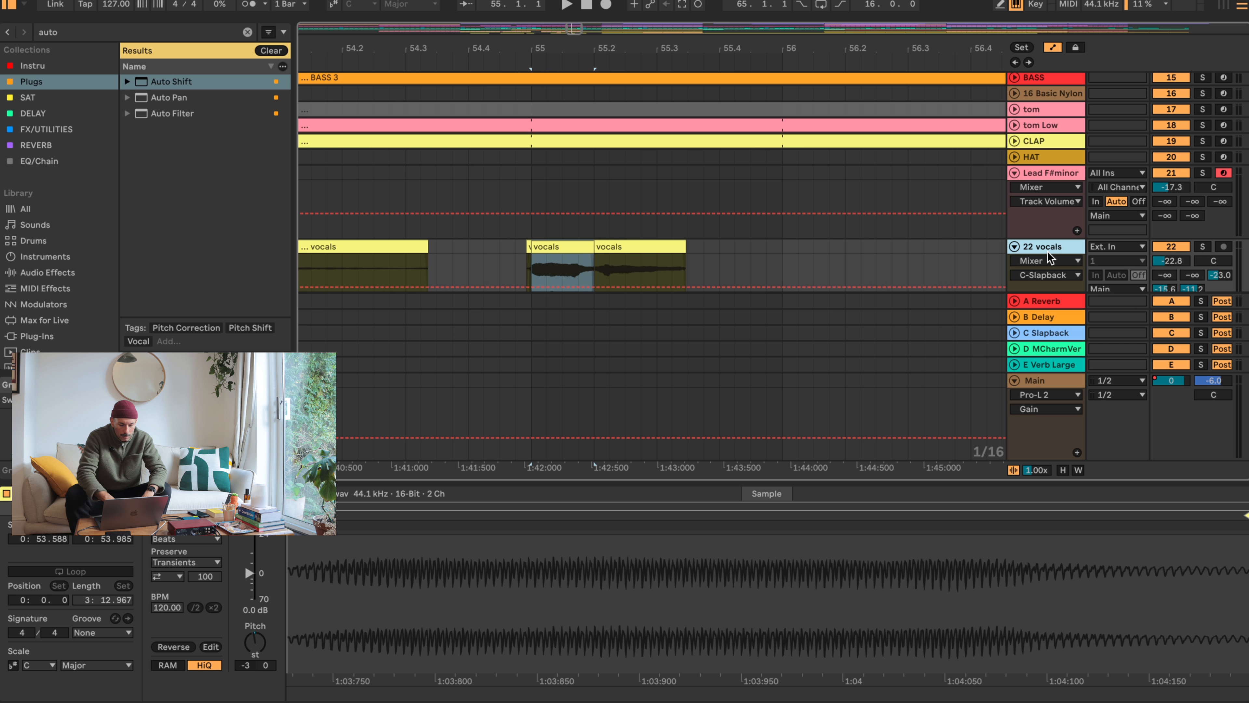
# - Consolidate the one-beat vocals slice and load it as a sampler instrument on a new MIDI track
pyautogui.press('super+shift+t')
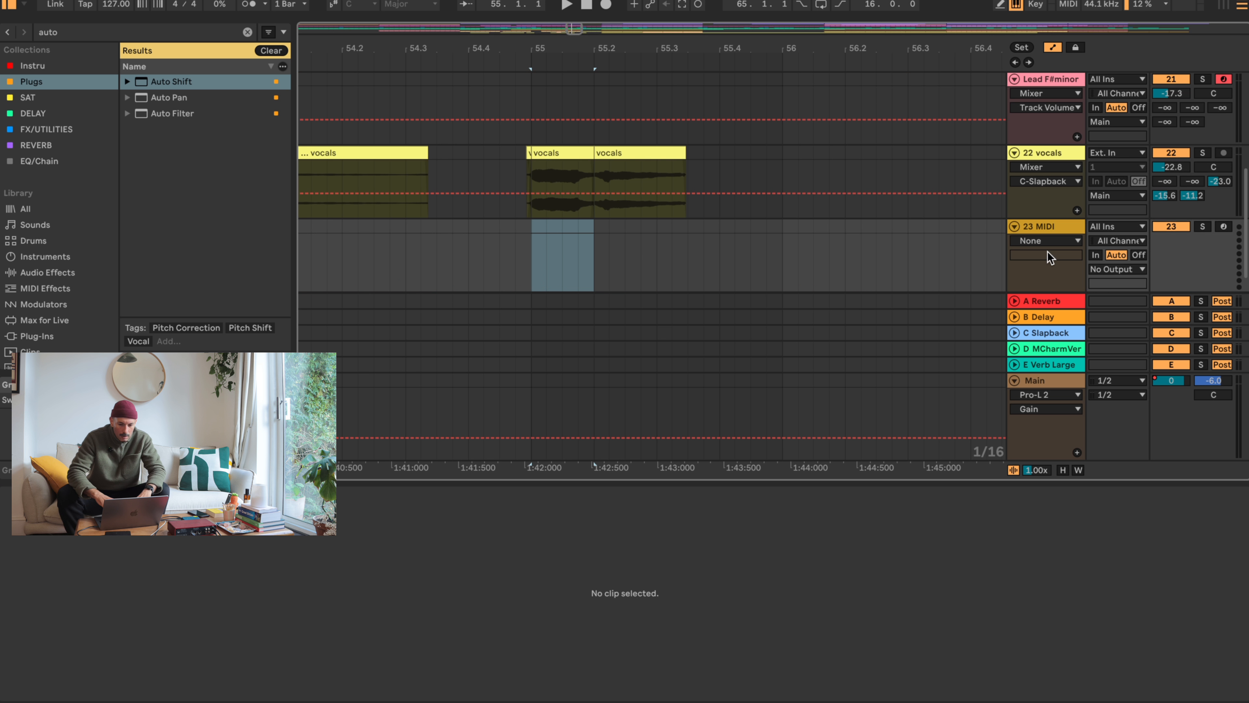
pyautogui.click(570, 156)
pyautogui.press('super+j')
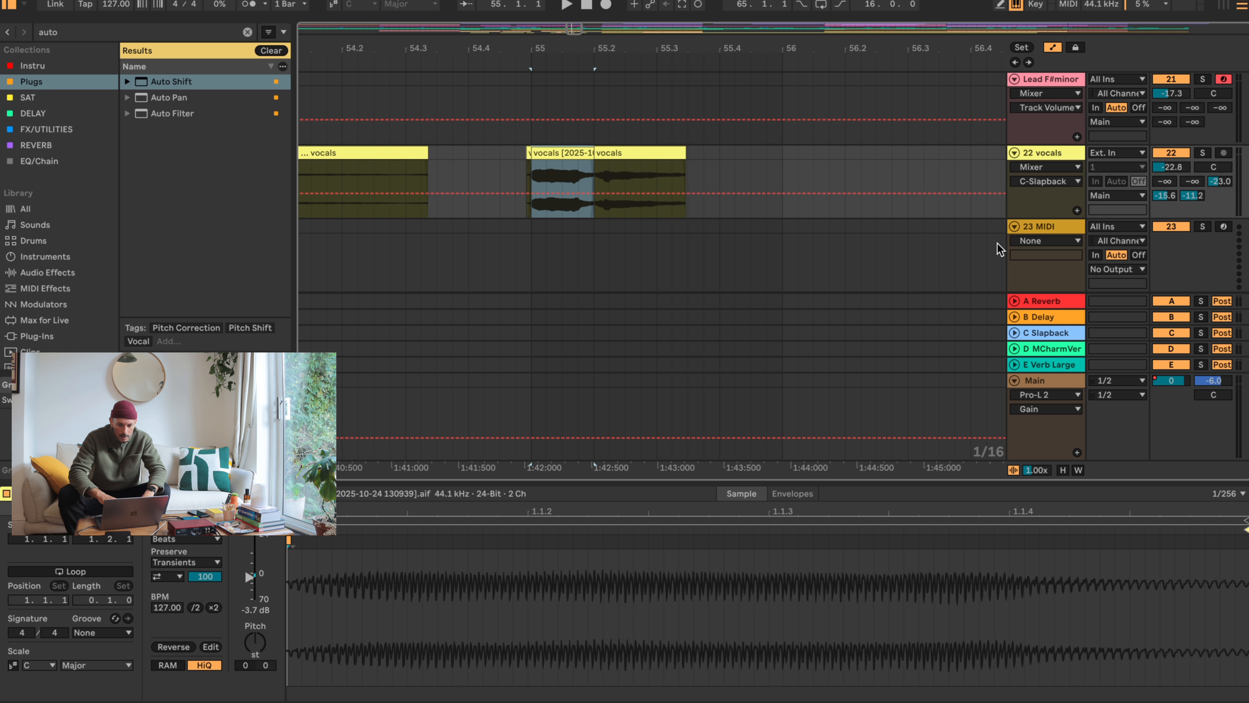
pyautogui.click(1040, 228)
pyautogui.moveTo(539, 150); pyautogui.dragTo(511, 592)
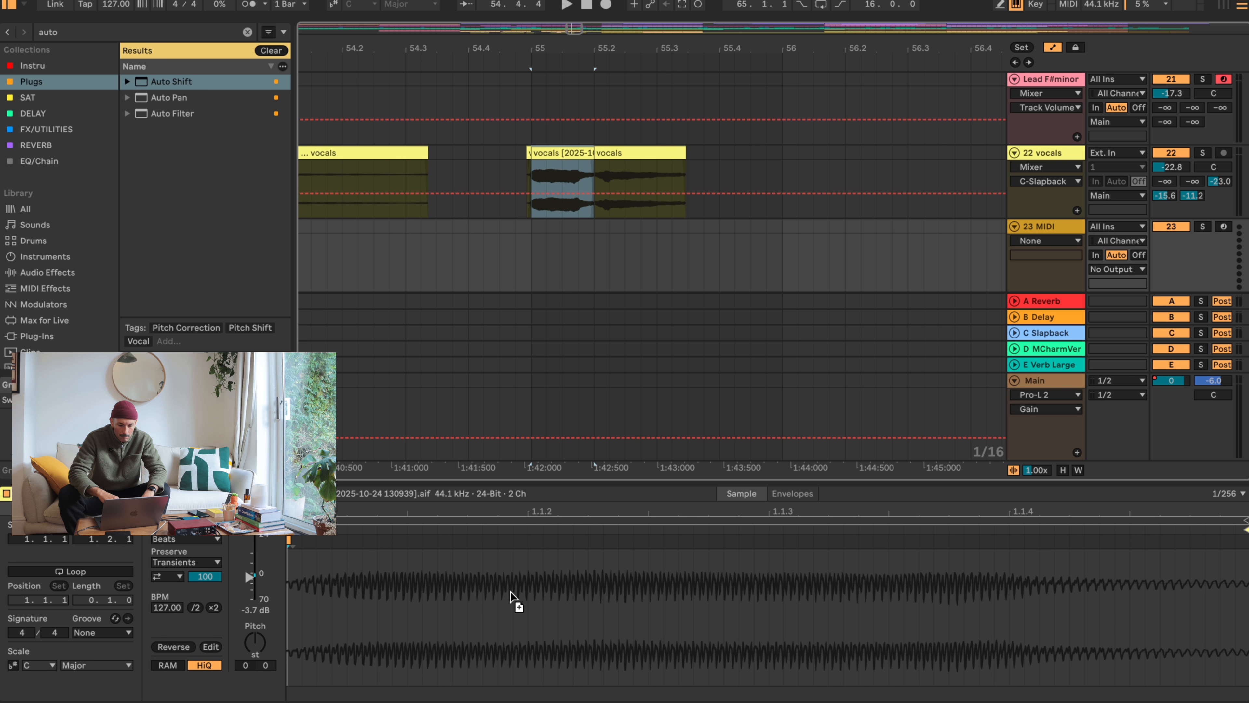
pyautogui.hotkey('shift', 'Tab')
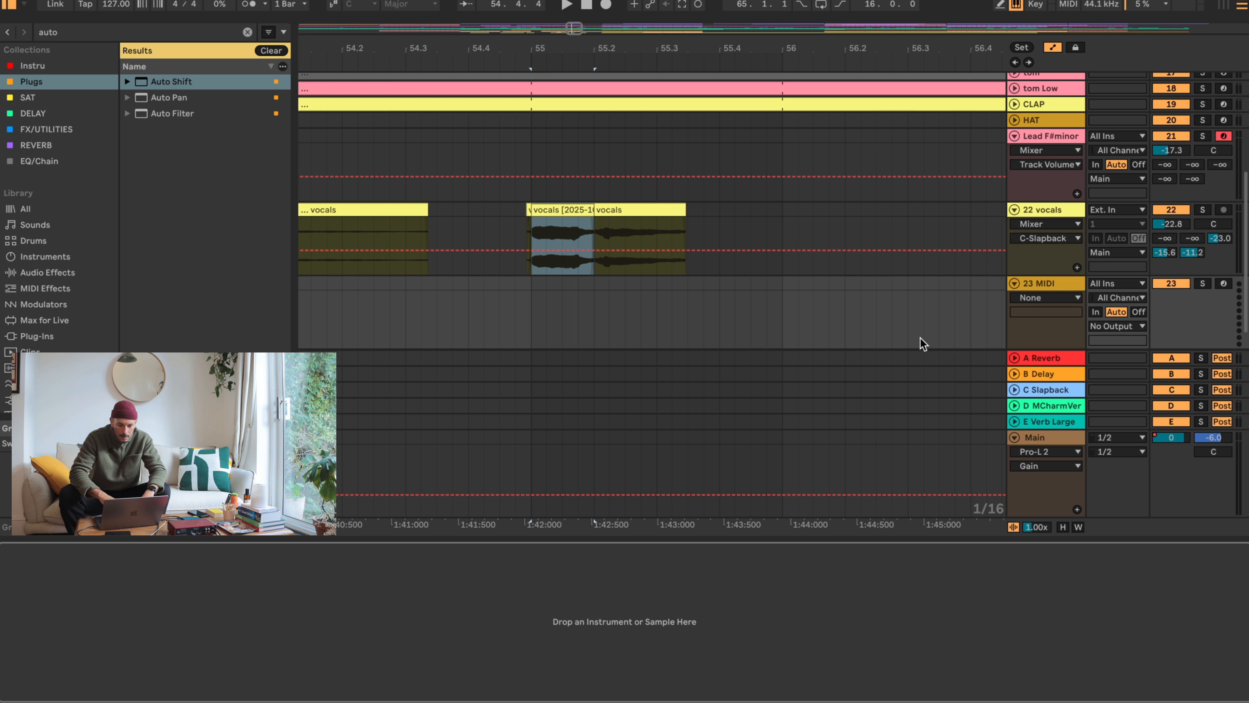
pyautogui.moveTo(556, 206); pyautogui.dragTo(552, 648)
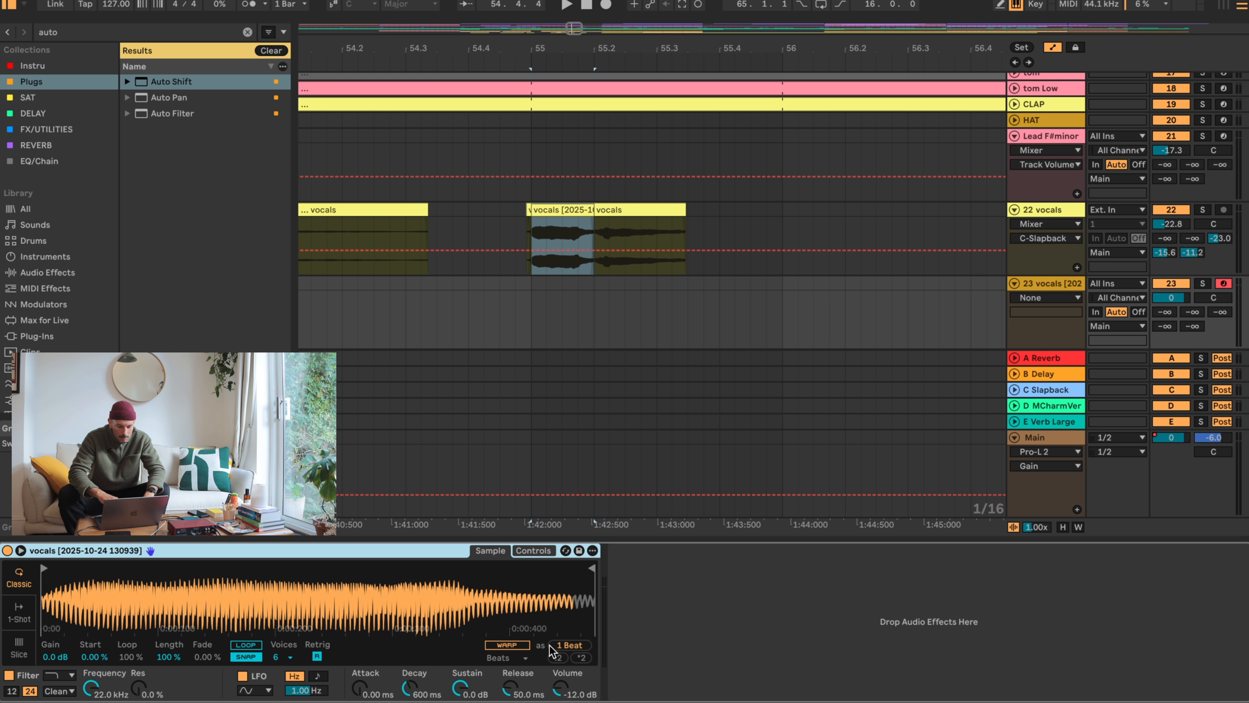
# - Set the new sampler track's volume to -17.4 dB and its sends to C -18.7, D -12.8 and E -20.3 dB
pyautogui.moveTo(1172, 298); pyautogui.dragTo(1217, 290)
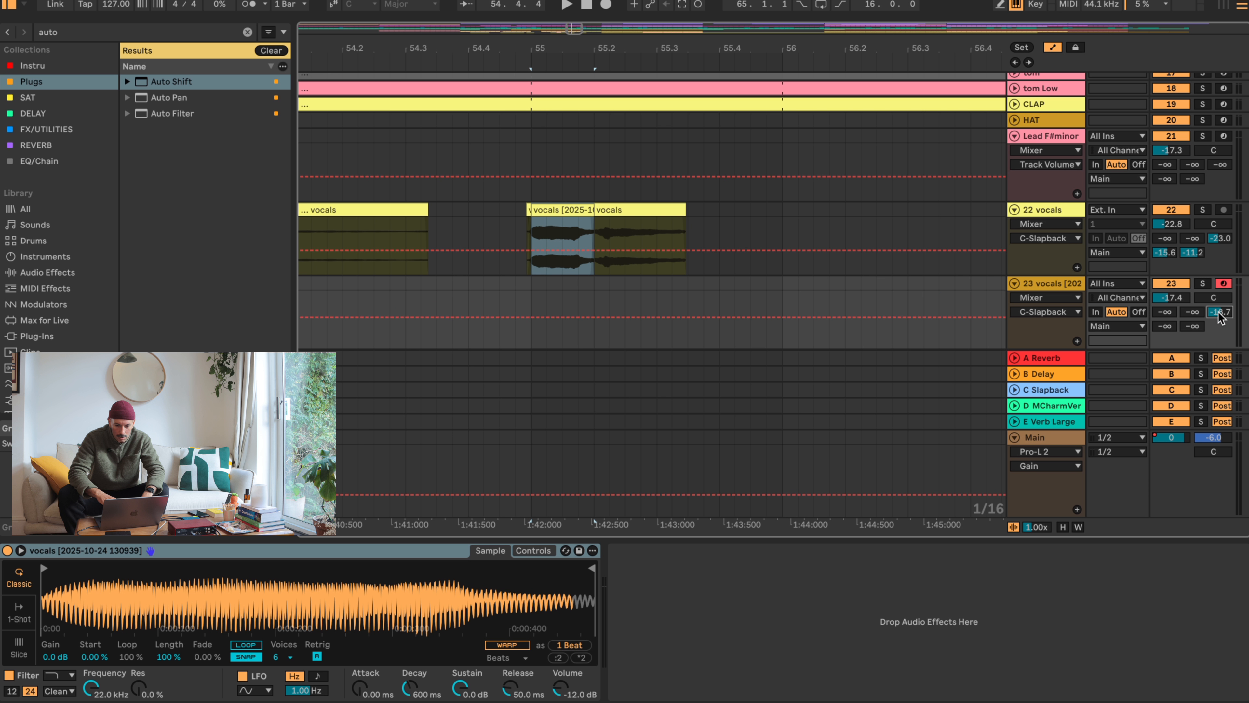
pyautogui.moveTo(1162, 326); pyautogui.dragTo(1193, 322)
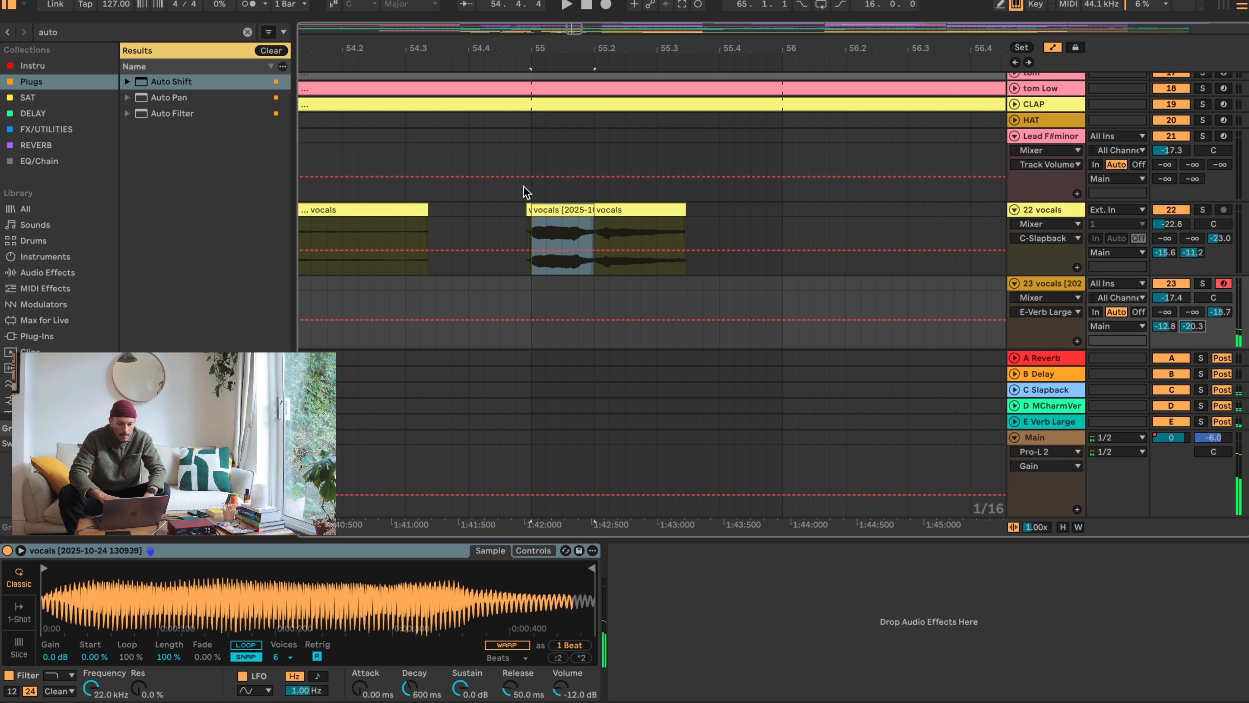
# - Consolidate the adjoining vocals slices from bar 55 into a single clip and play it back
pyautogui.click(551, 209)
pyautogui.keyDown('shift'); pyautogui.click(604, 211); pyautogui.keyUp('shift')
pyautogui.hotkey('ctrl', 'j')
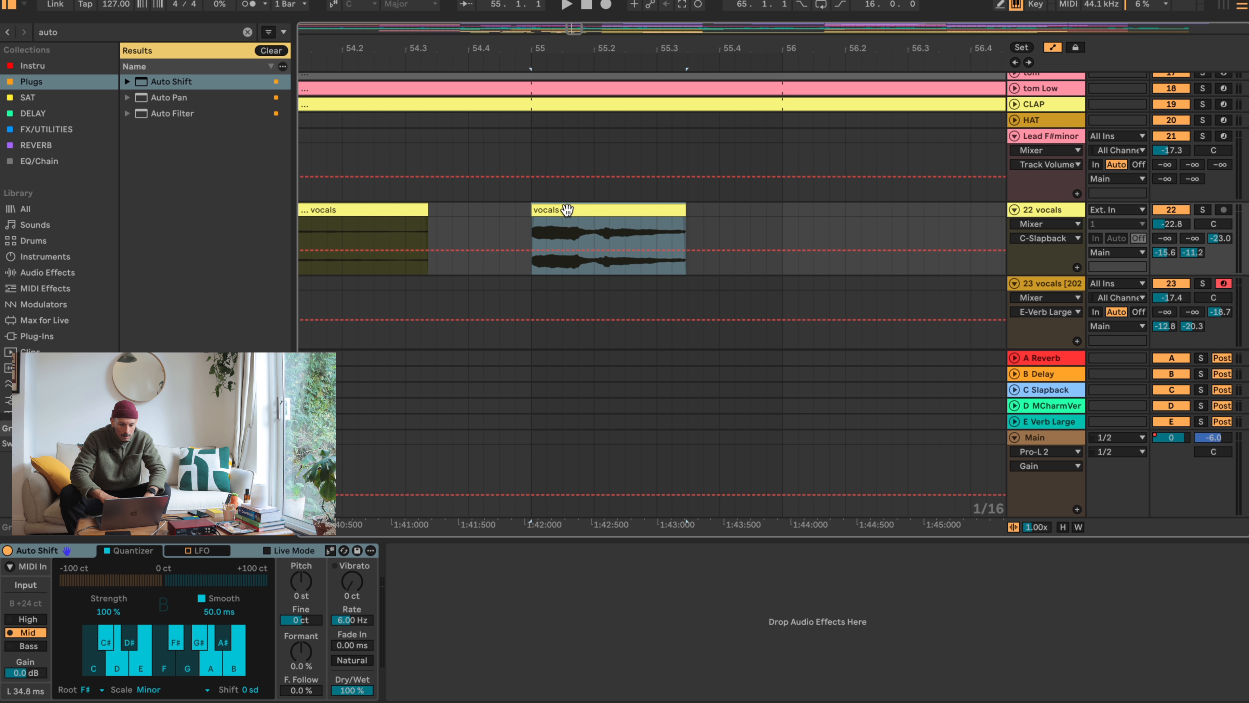
pyautogui.press('space')
pyautogui.press('space')
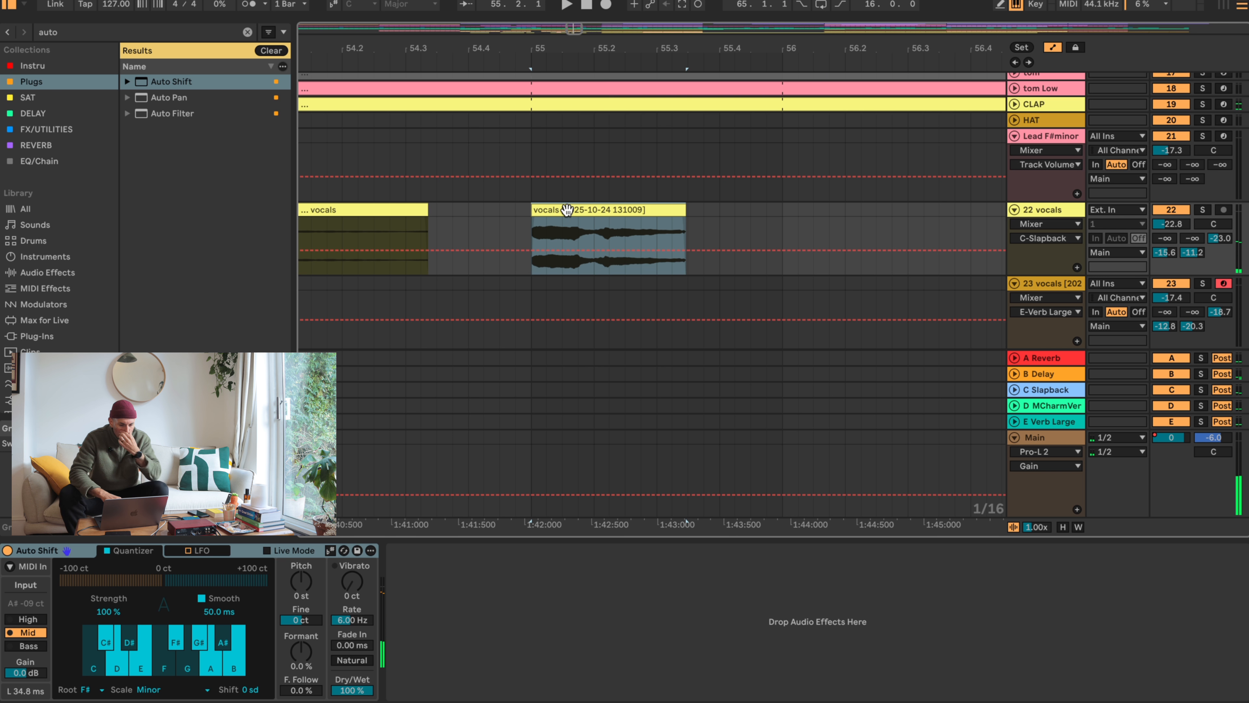
# - Copy the vocals clip from bar 55 to bar 56, consolidate the copy, and load it into the sampler on track 23
pyautogui.moveTo(568, 209); pyautogui.dragTo(819, 204)
pyautogui.press('super+j')
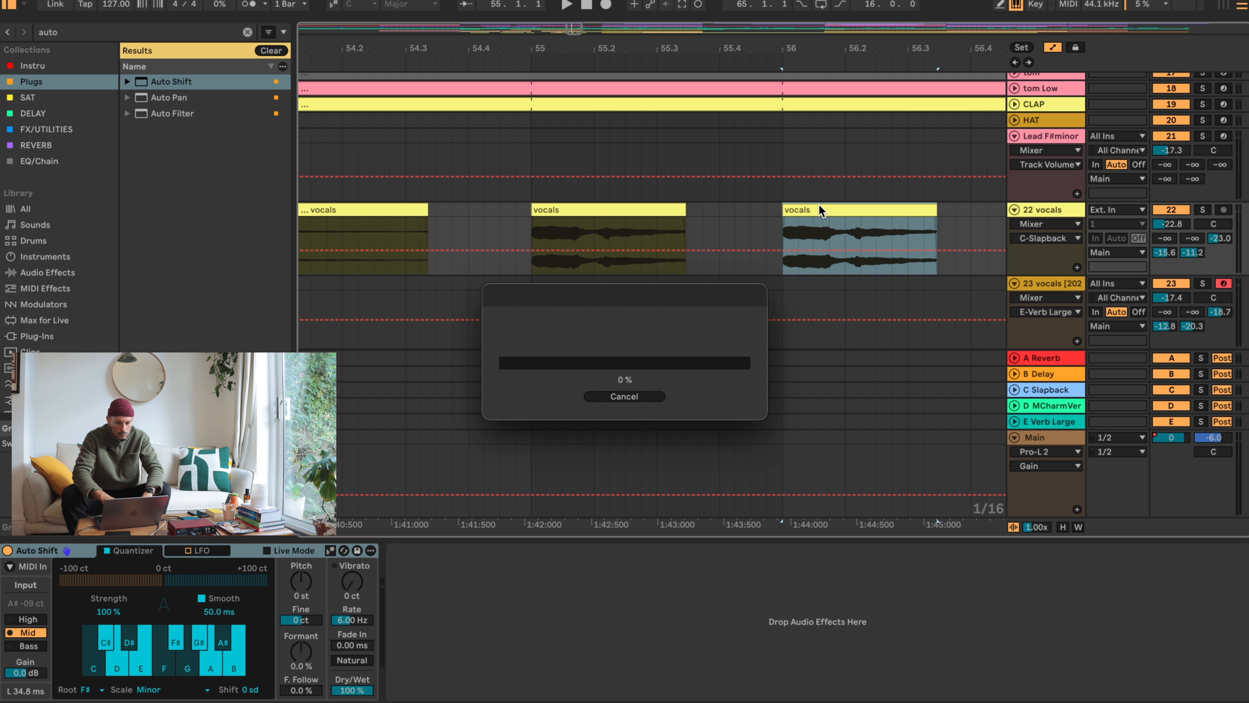
pyautogui.click(1065, 291)
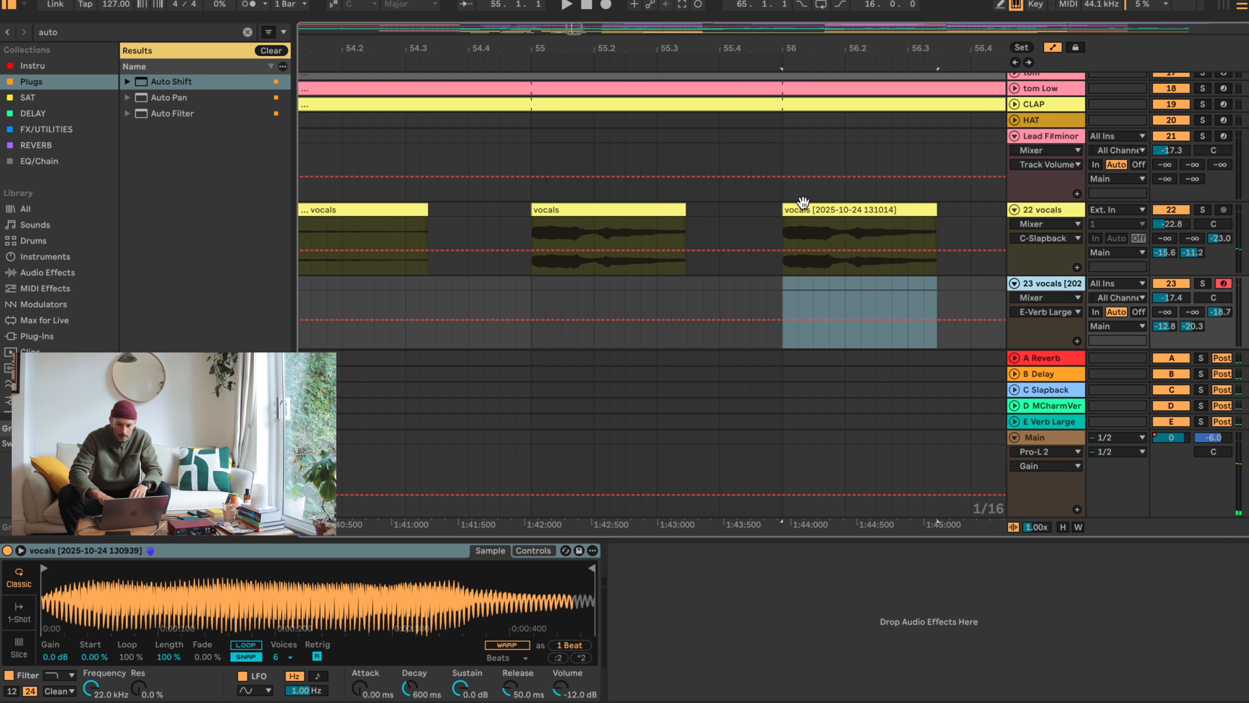
pyautogui.moveTo(802, 201); pyautogui.dragTo(389, 590)
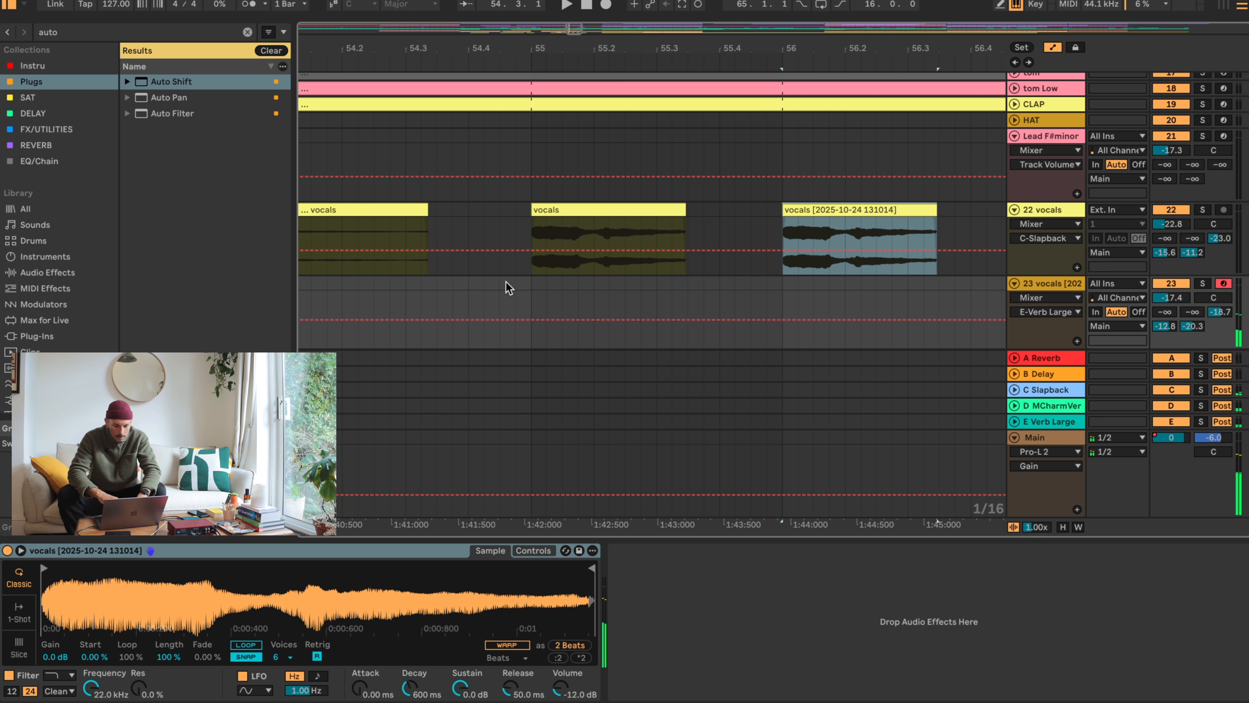
# - Mute the vocals track, play the song, and move the sampler's sample start in past the onset
pyautogui.moveTo(603, 44); pyautogui.dragTo(601, 39)
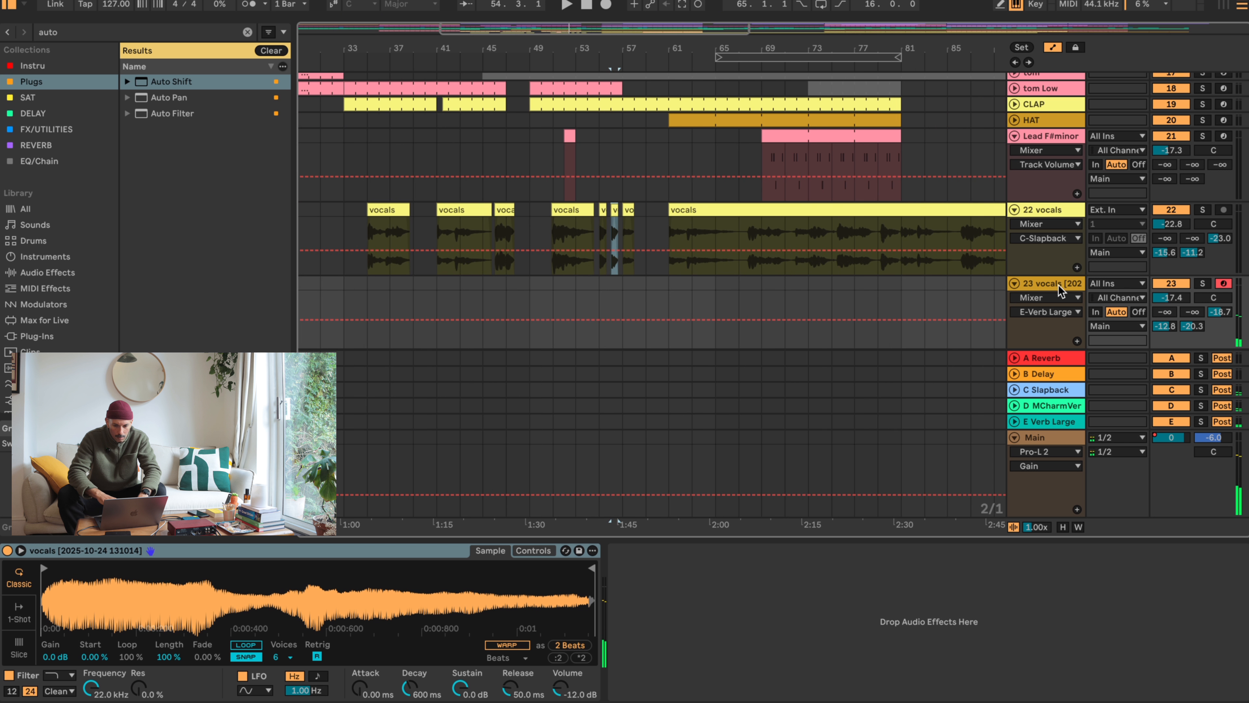
pyautogui.click(1186, 211)
pyautogui.click(404, 63)
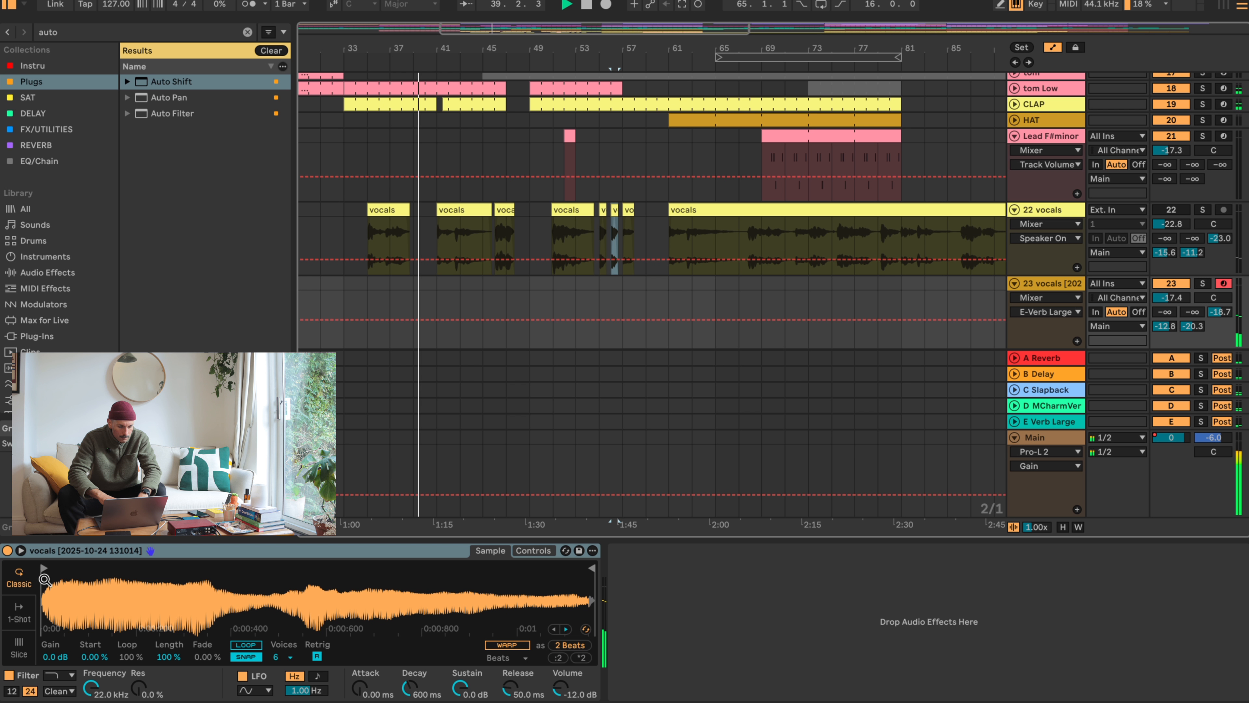
pyautogui.moveTo(44, 569); pyautogui.dragTo(69, 569)
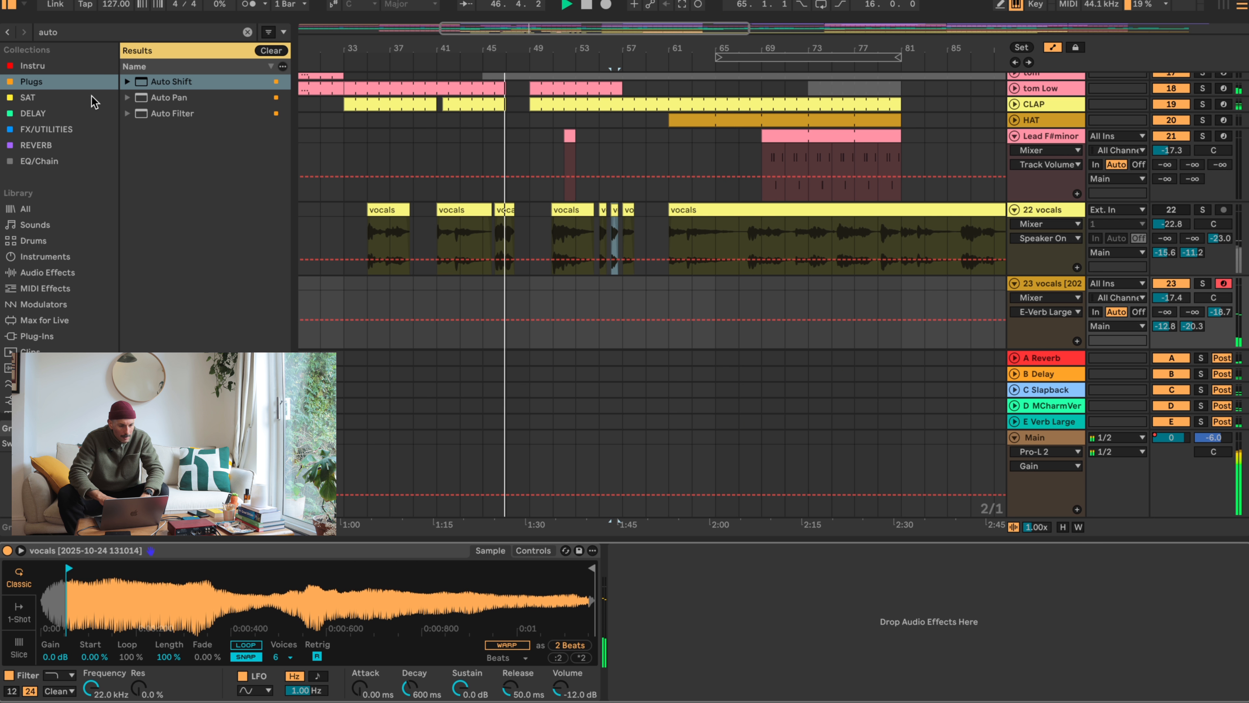
# - Find Auto Shift in the plug-in collection and add it after the sampler on track 23
pyautogui.hotkey('ctrl', 'f')
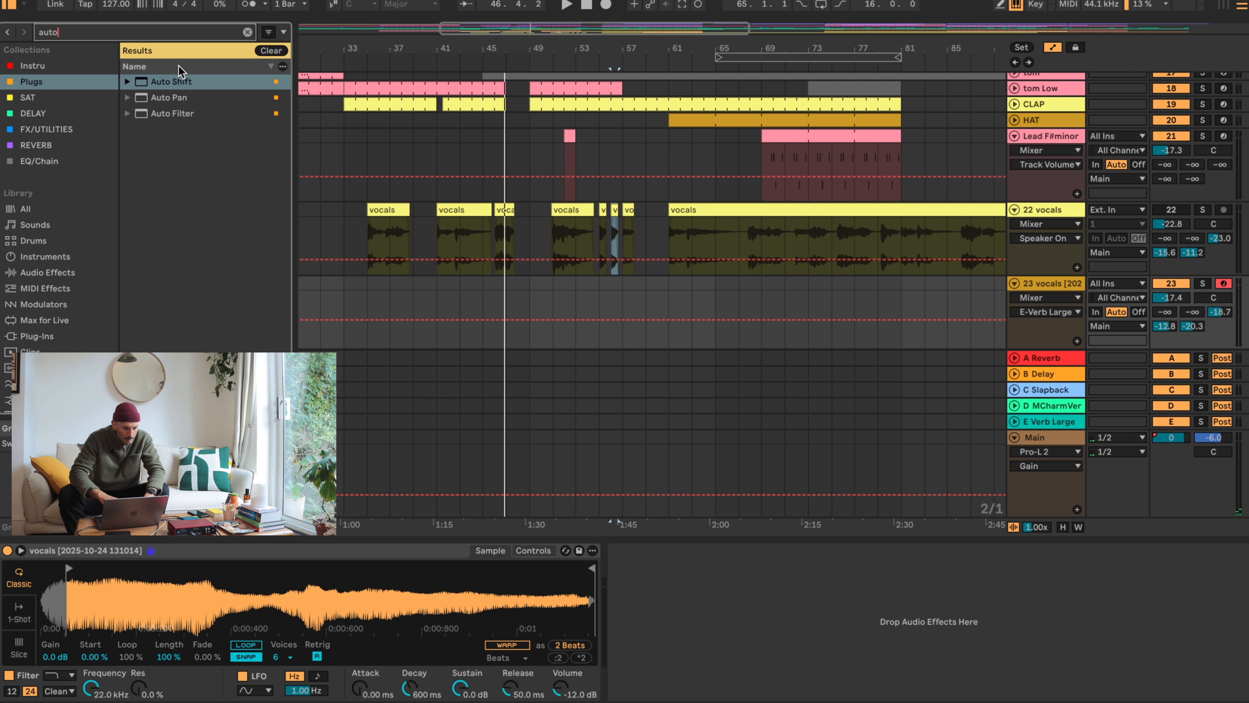
pyautogui.click(59, 69)
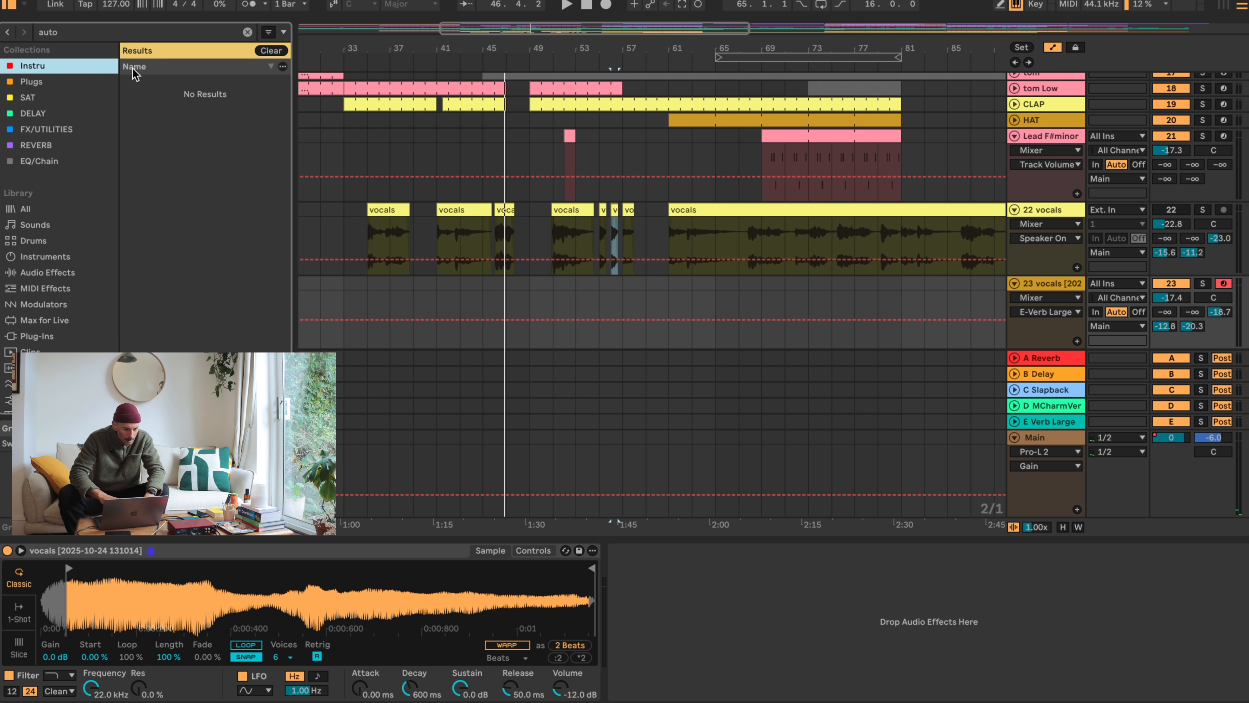
pyautogui.click(44, 82)
pyautogui.click(57, 99)
pyautogui.click(46, 113)
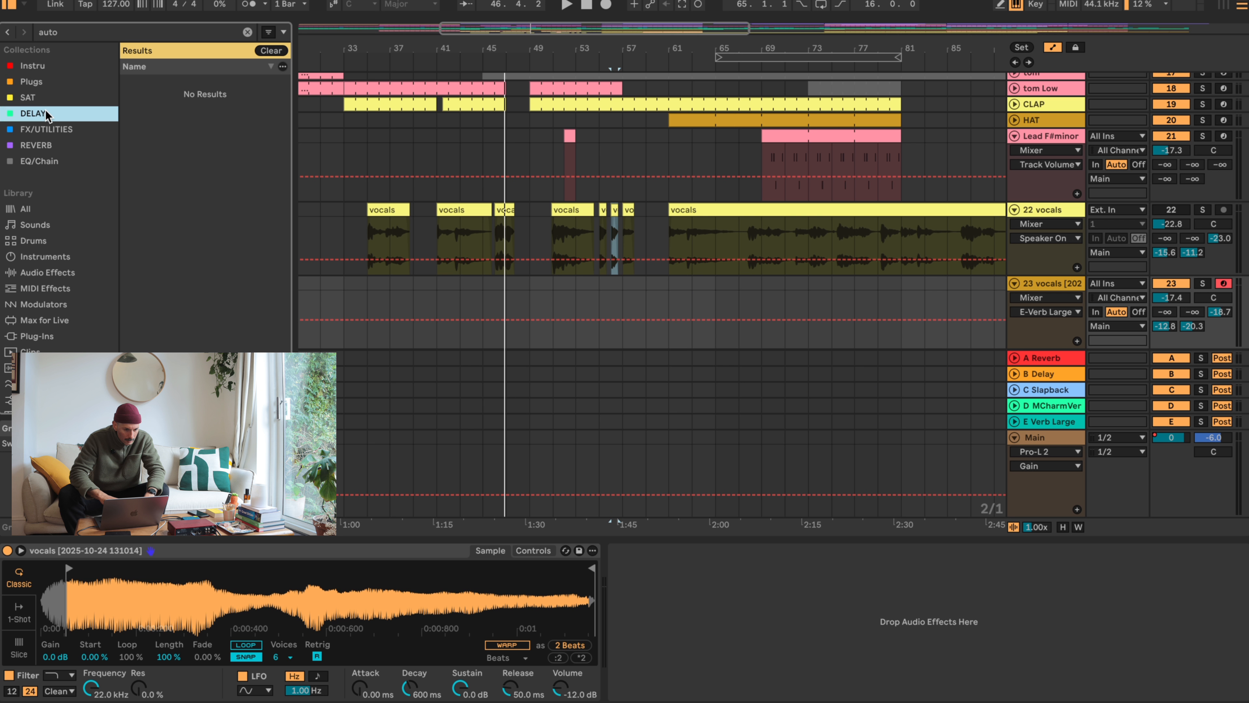
pyautogui.click(42, 84)
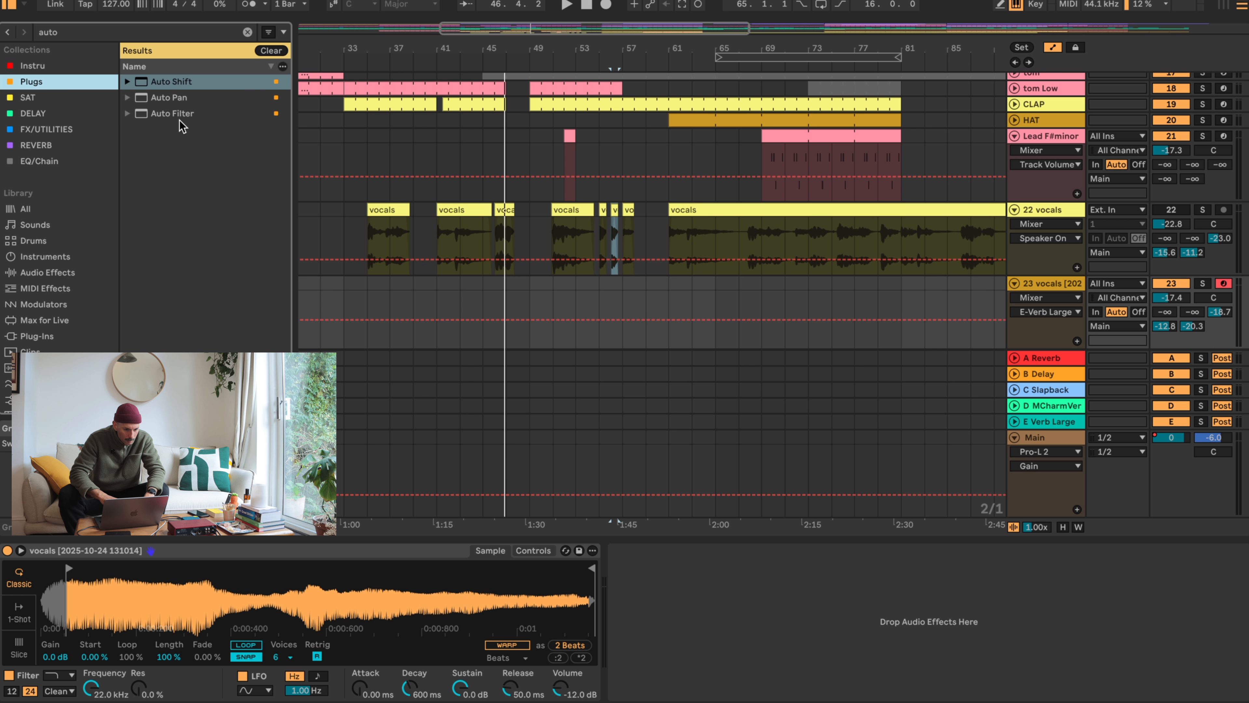
pyautogui.doubleClick(194, 84)
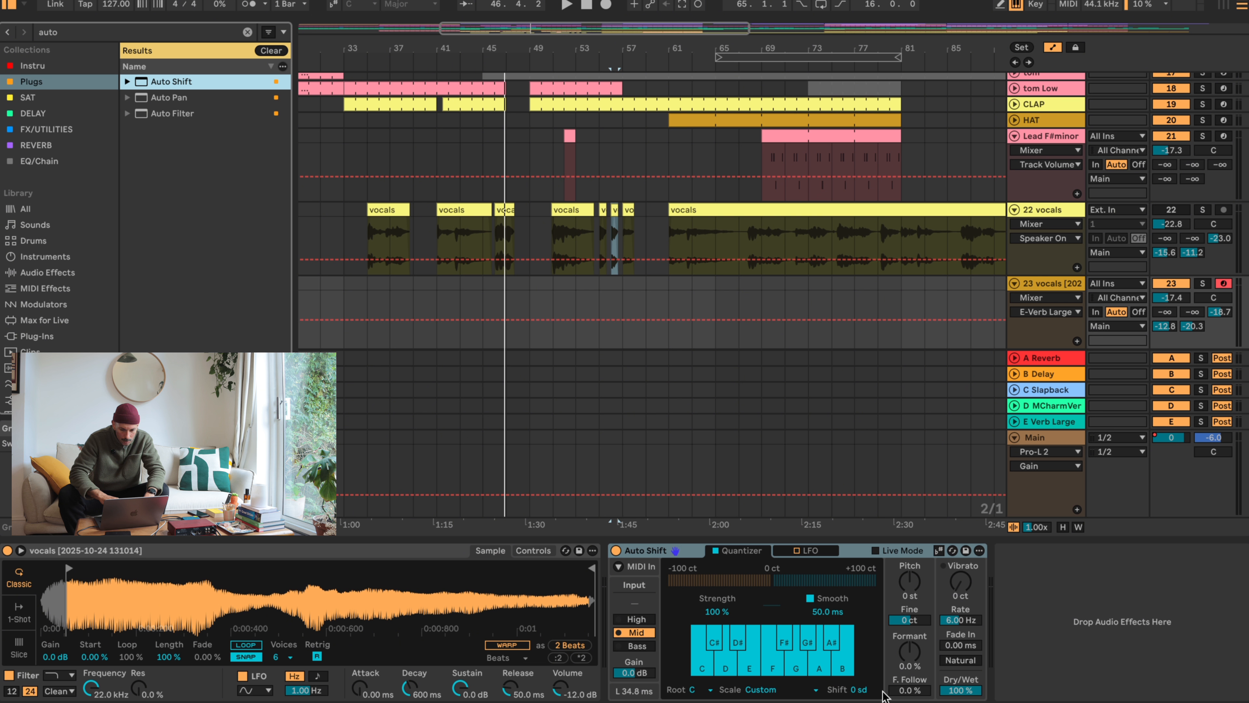
# - Set Auto Shift's root to F# and its scale to Minor
pyautogui.click(708, 691)
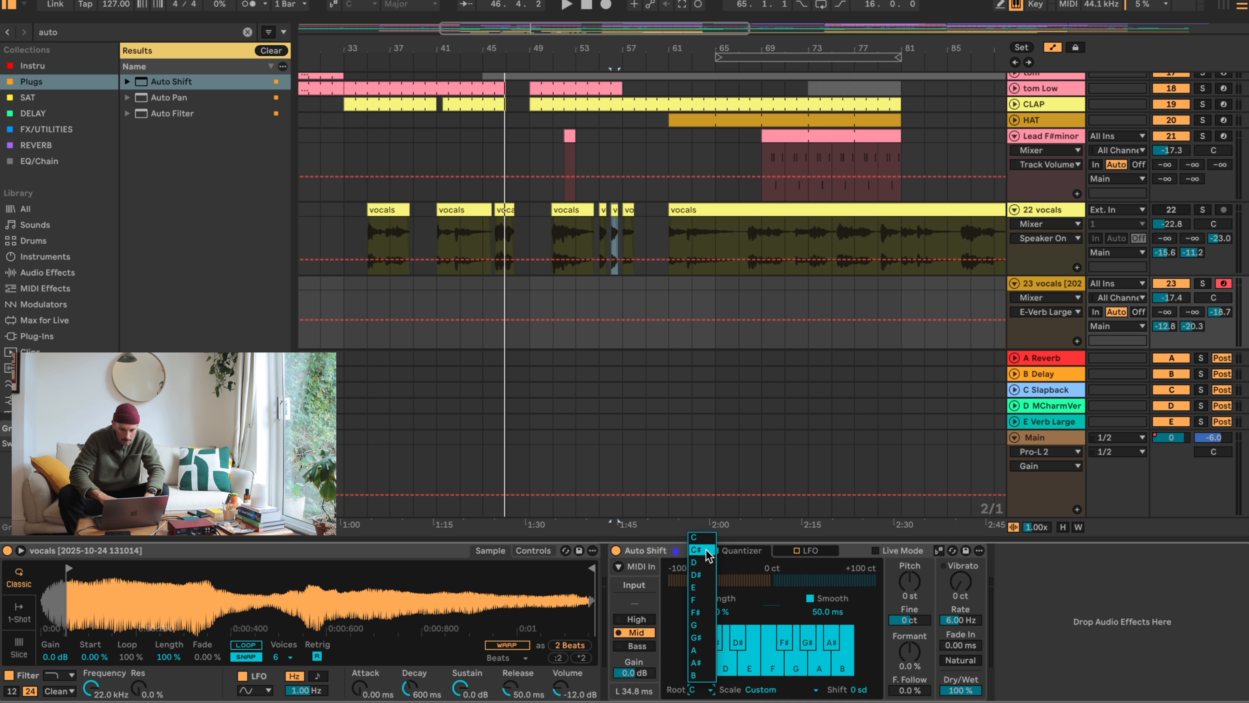
pyautogui.click(707, 621)
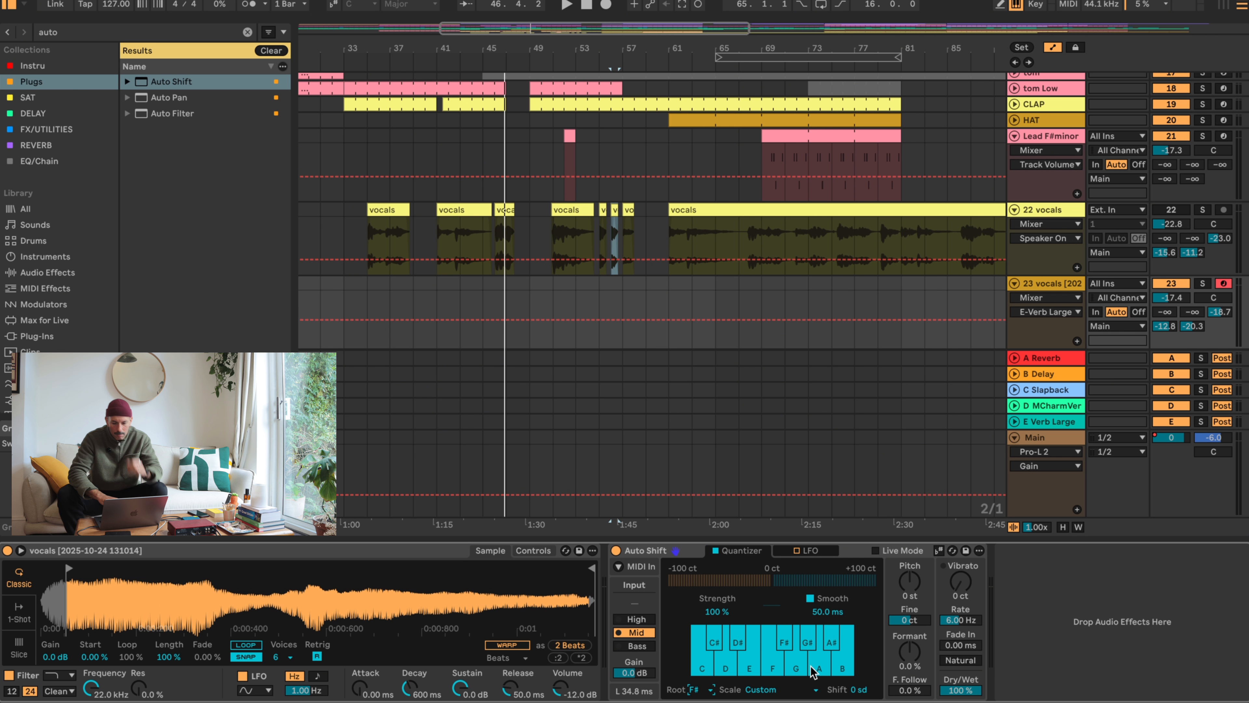
pyautogui.click(773, 689)
pyautogui.click(760, 260)
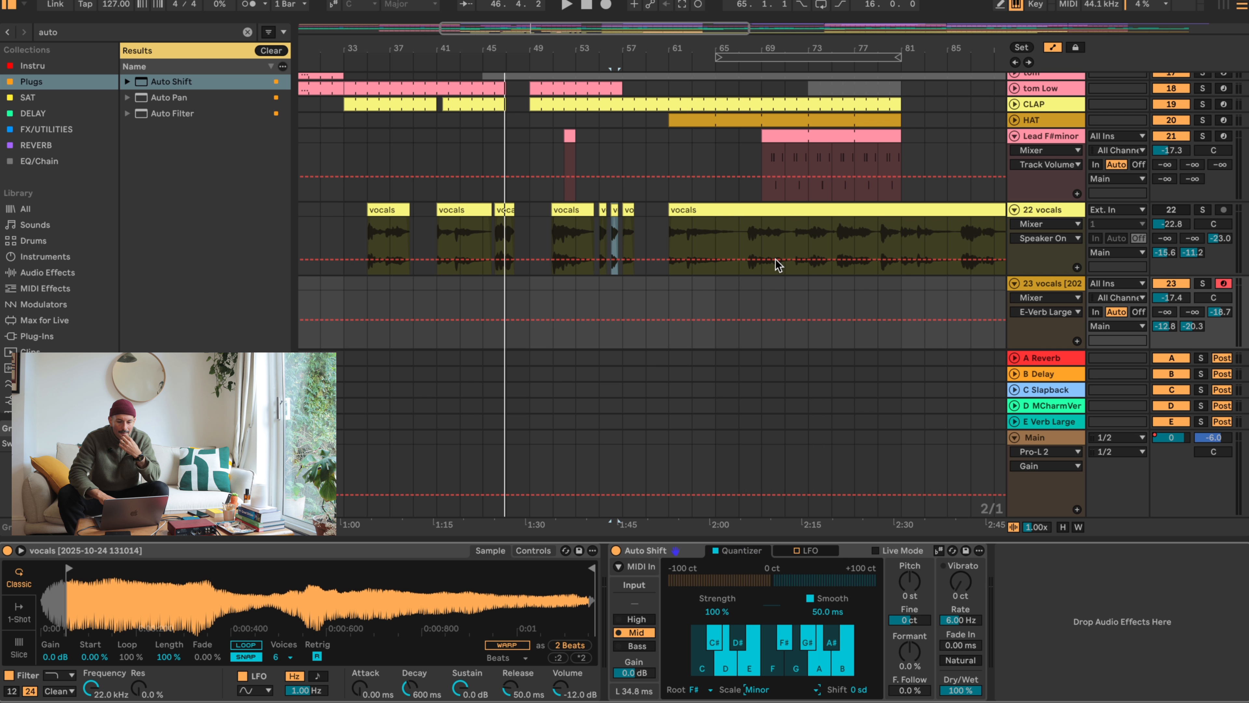
# - Play the song from bars 41, 39 and 35 to audition the pitch-corrected vocal chop against the arrangement
pyautogui.click(437, 295)
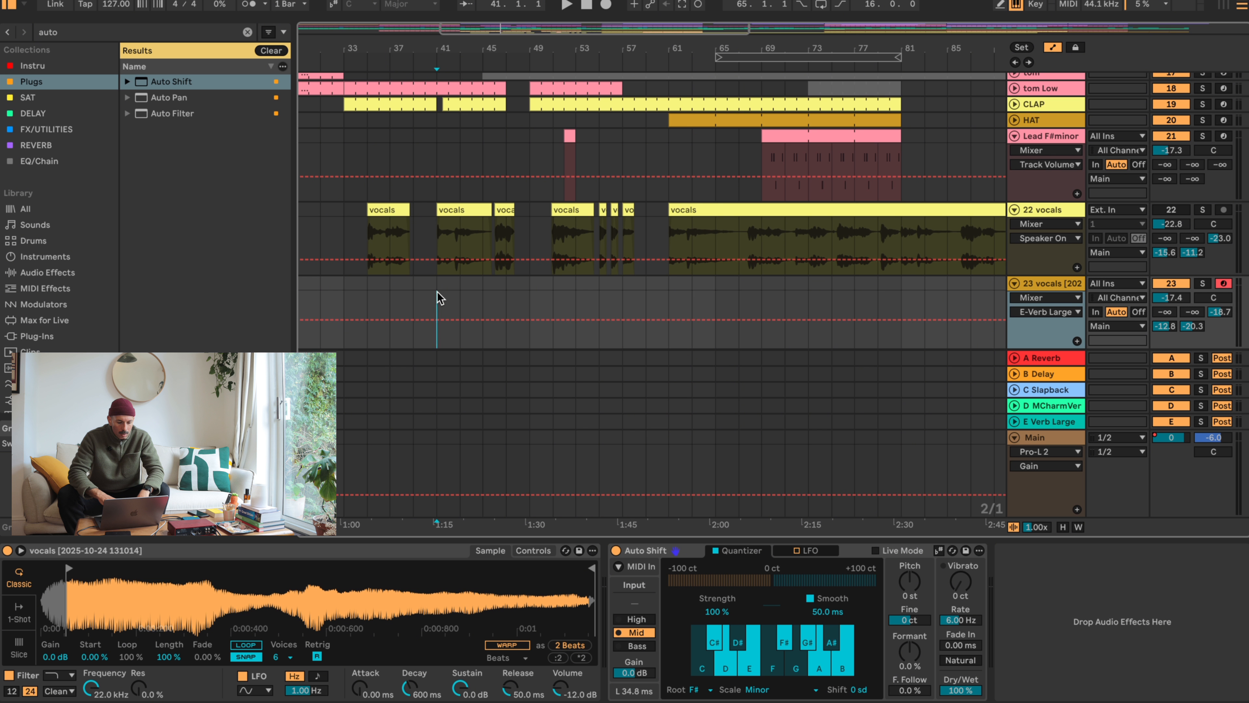
pyautogui.press('space')
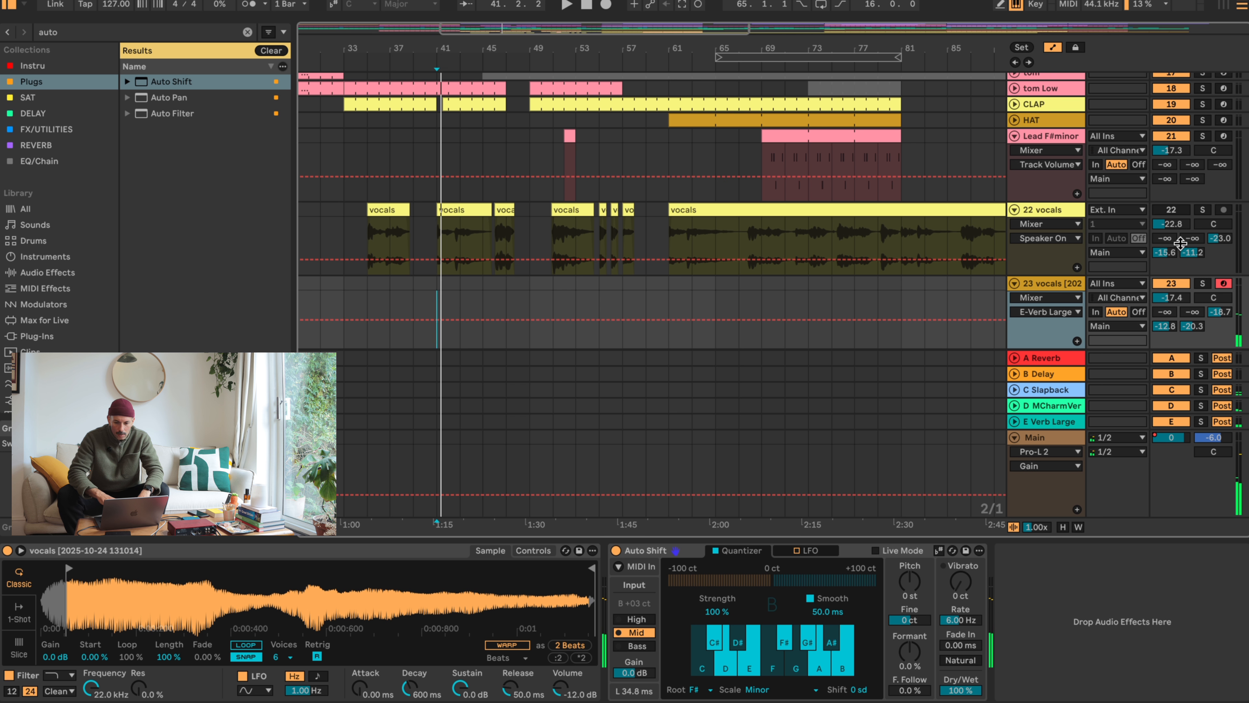
pyautogui.click(413, 284)
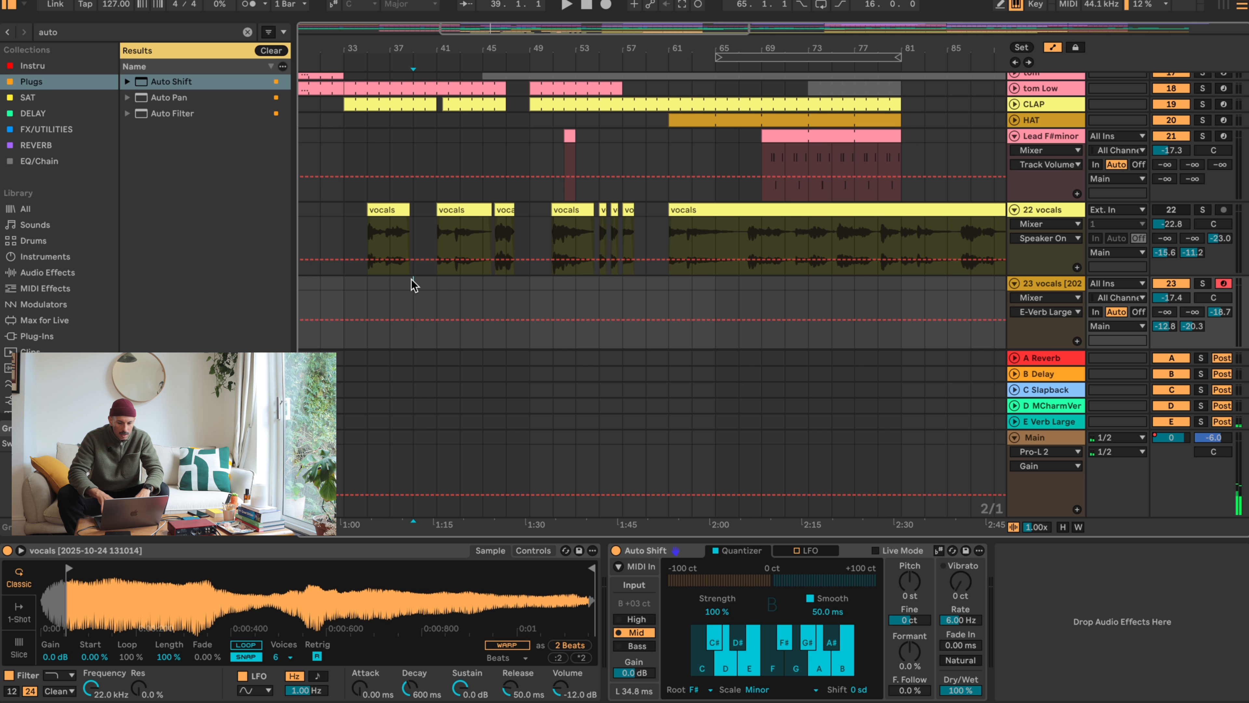
pyautogui.press('space')
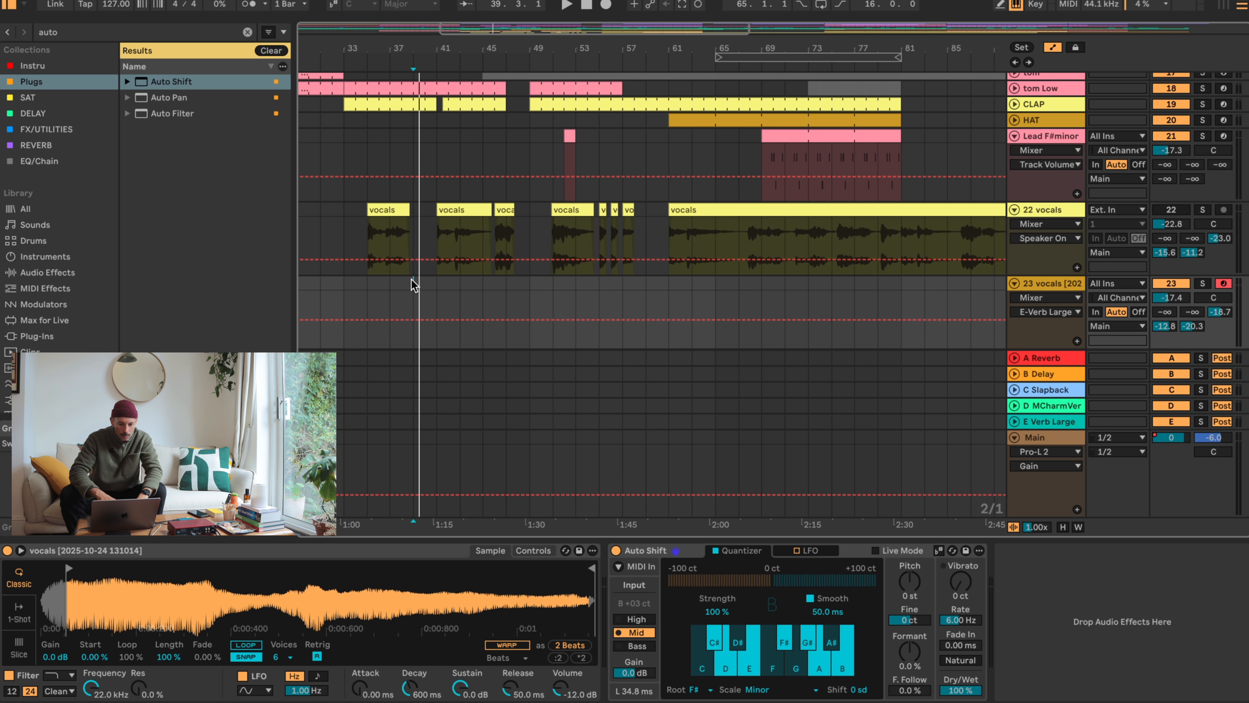
pyautogui.click(367, 283)
pyautogui.press('space')
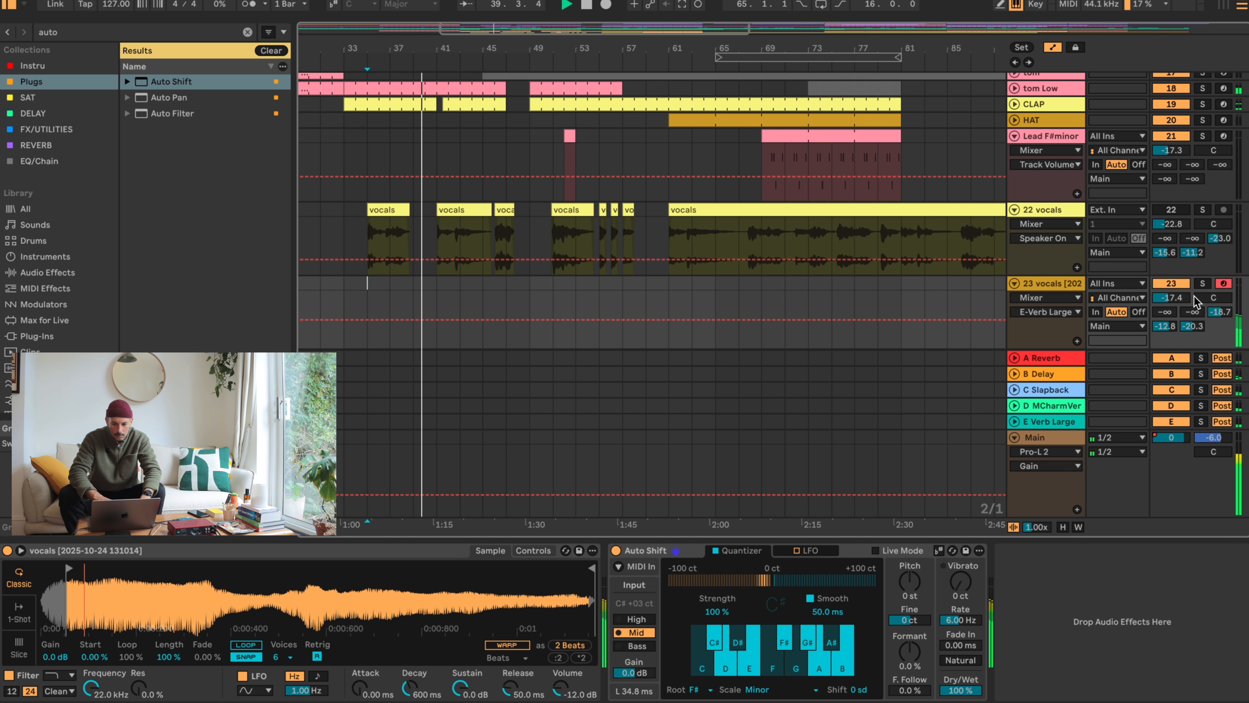
# - Set the sampler track's volume to -23.2 dB and move the sample start slightly earlier during playback
pyautogui.moveTo(1187, 298); pyautogui.dragTo(1187, 320)
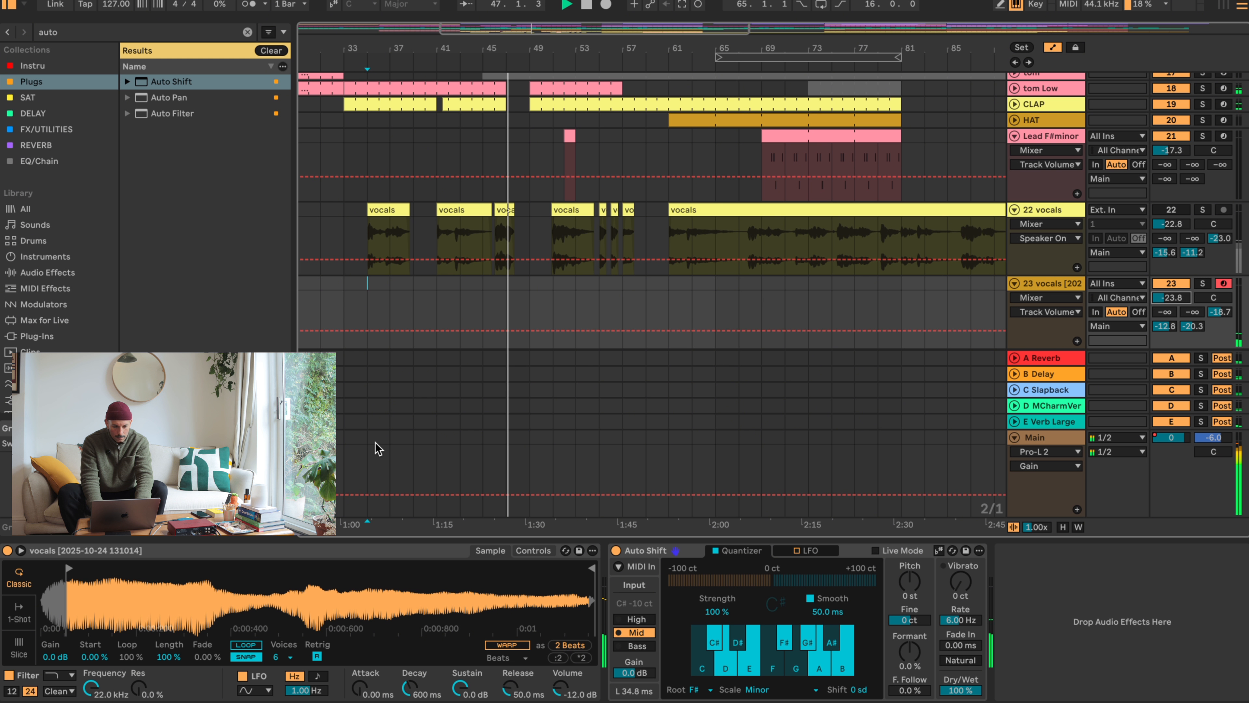
pyautogui.moveTo(69, 571)
pyautogui.mouseDown()
pyautogui.moveTo(353, 571)
pyautogui.moveTo(69, 571)
pyautogui.mouseUp()
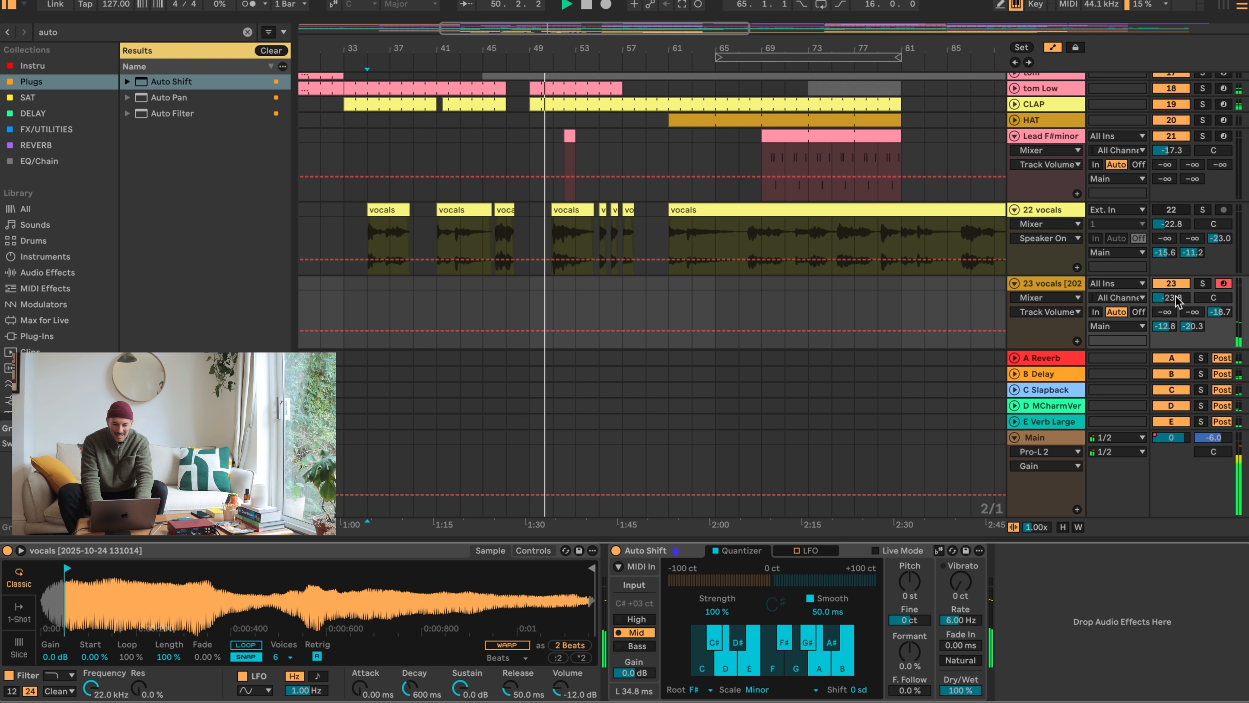
pyautogui.moveTo(1176, 296); pyautogui.dragTo(1176, 301)
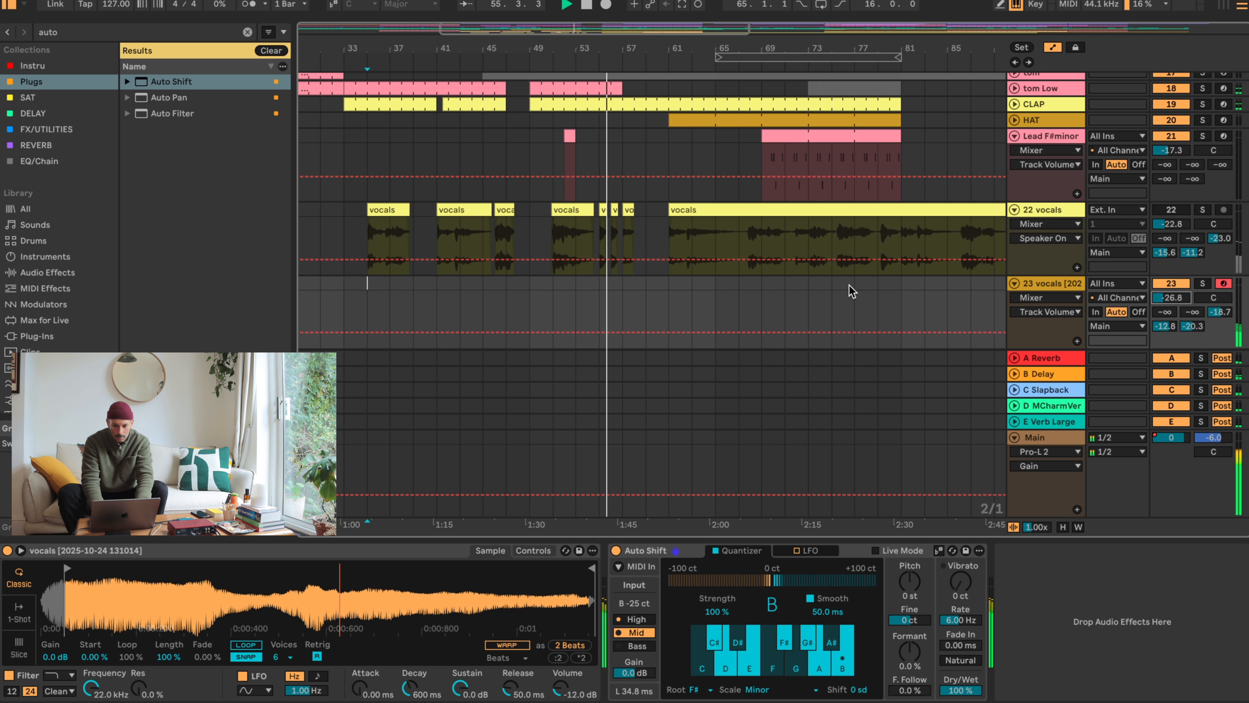
pyautogui.moveTo(1174, 305); pyautogui.dragTo(1177, 301)
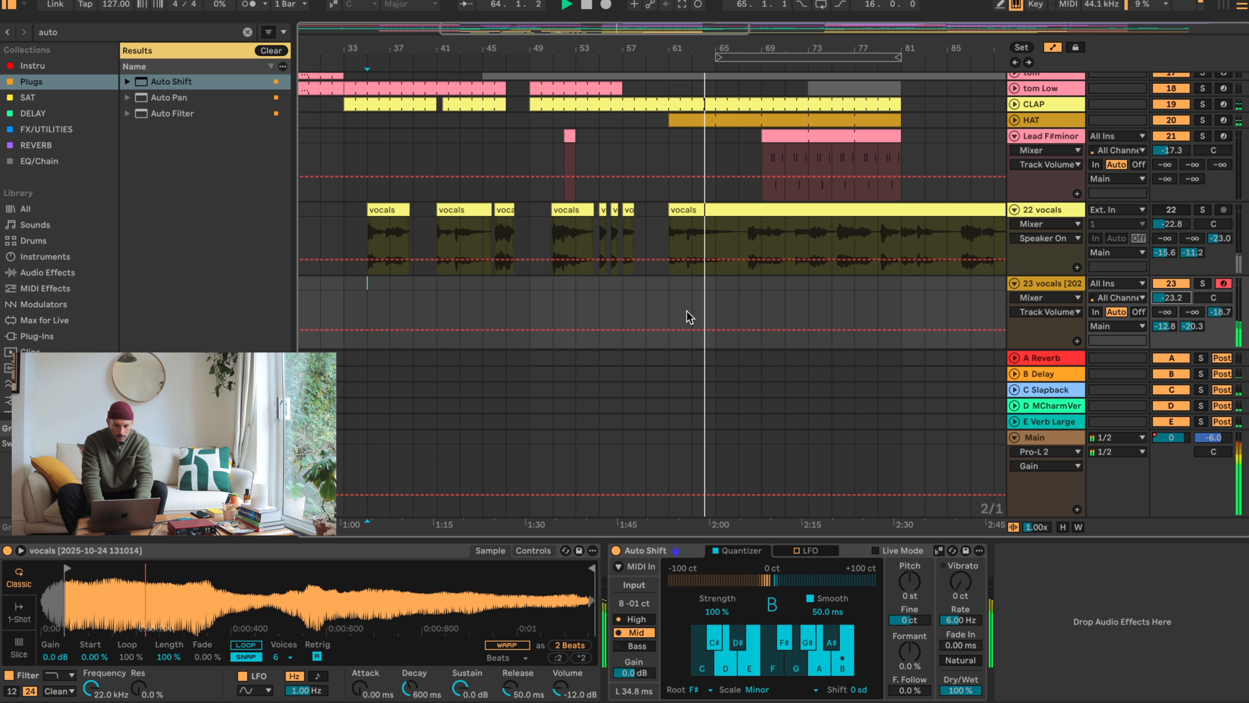
# - Stop playback and create an empty MIDI clip on track 23 from bar 61 to bar 65
pyautogui.click(669, 286)
pyautogui.press('space')
pyautogui.moveTo(669, 289); pyautogui.dragTo(718, 289)
pyautogui.press('super+shift+m')
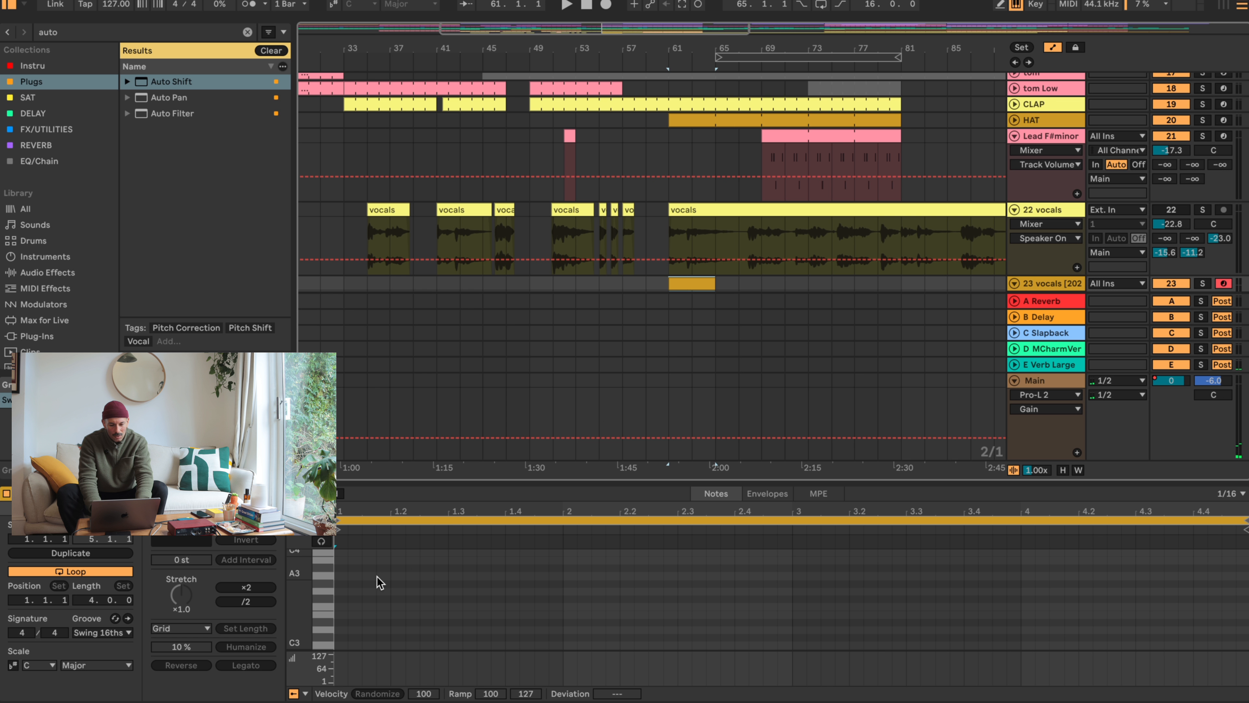
# - Enlarge the note editor and add C3 sixteenth notes on all four beats of the clip's first bar
pyautogui.hscroll(1, 518, 454)
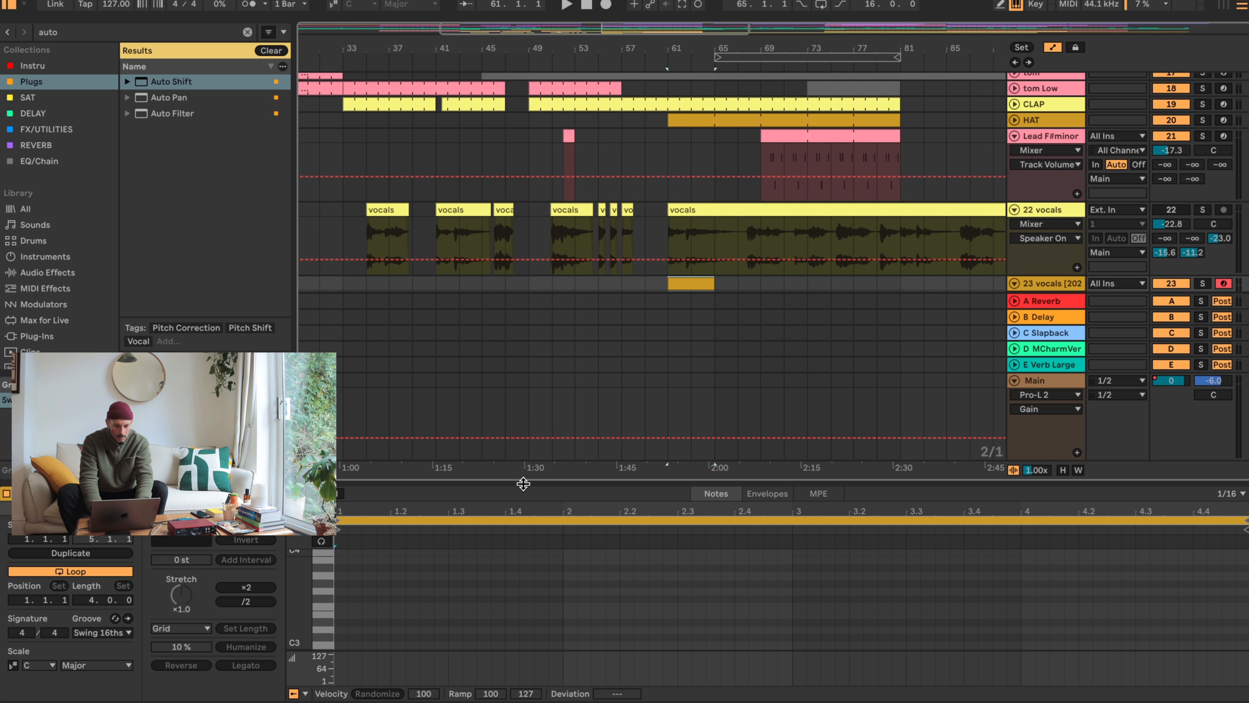
pyautogui.moveTo(522, 484); pyautogui.dragTo(526, 277)
pyautogui.doubleClick(343, 439)
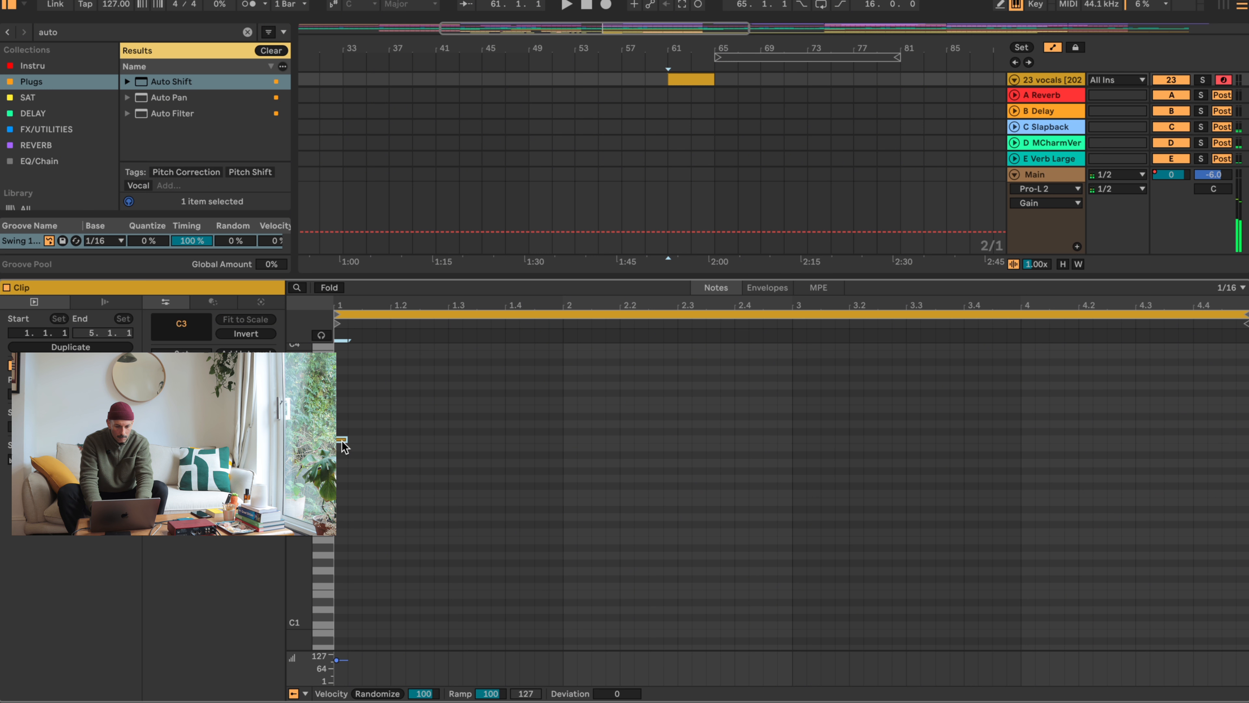
pyautogui.click(389, 460)
pyautogui.doubleClick(398, 440)
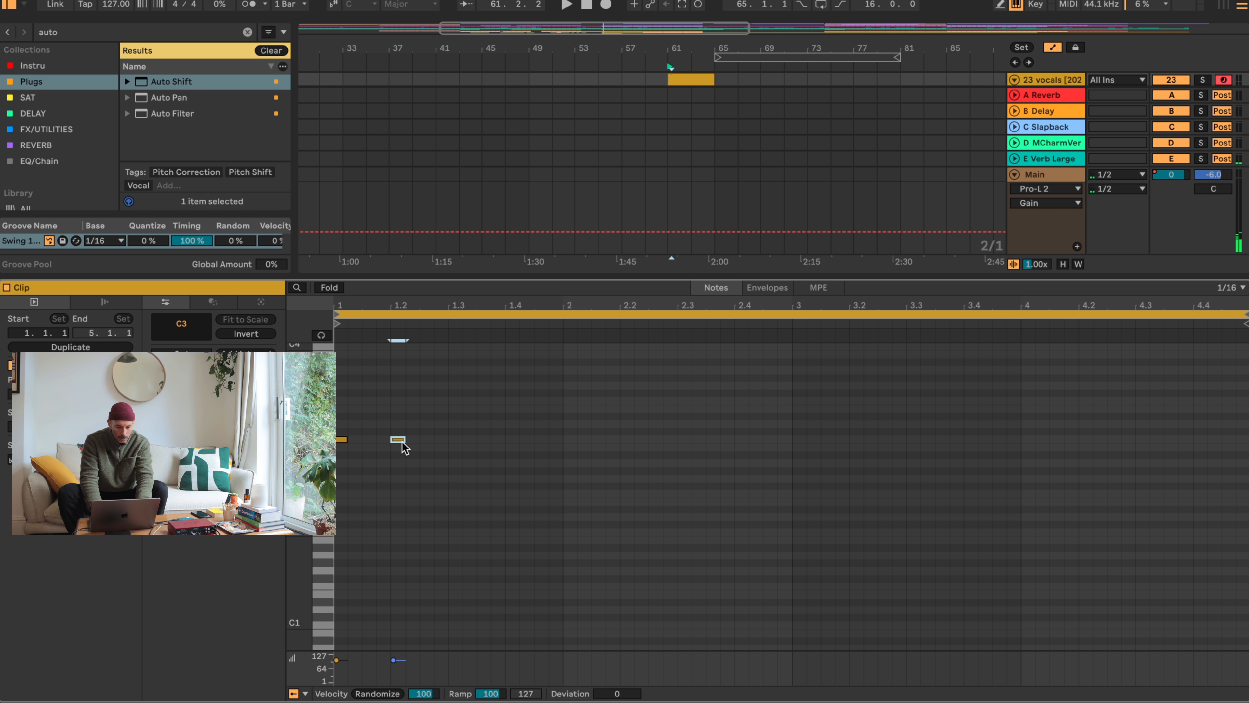
pyautogui.press('space')
pyautogui.doubleClick(456, 432)
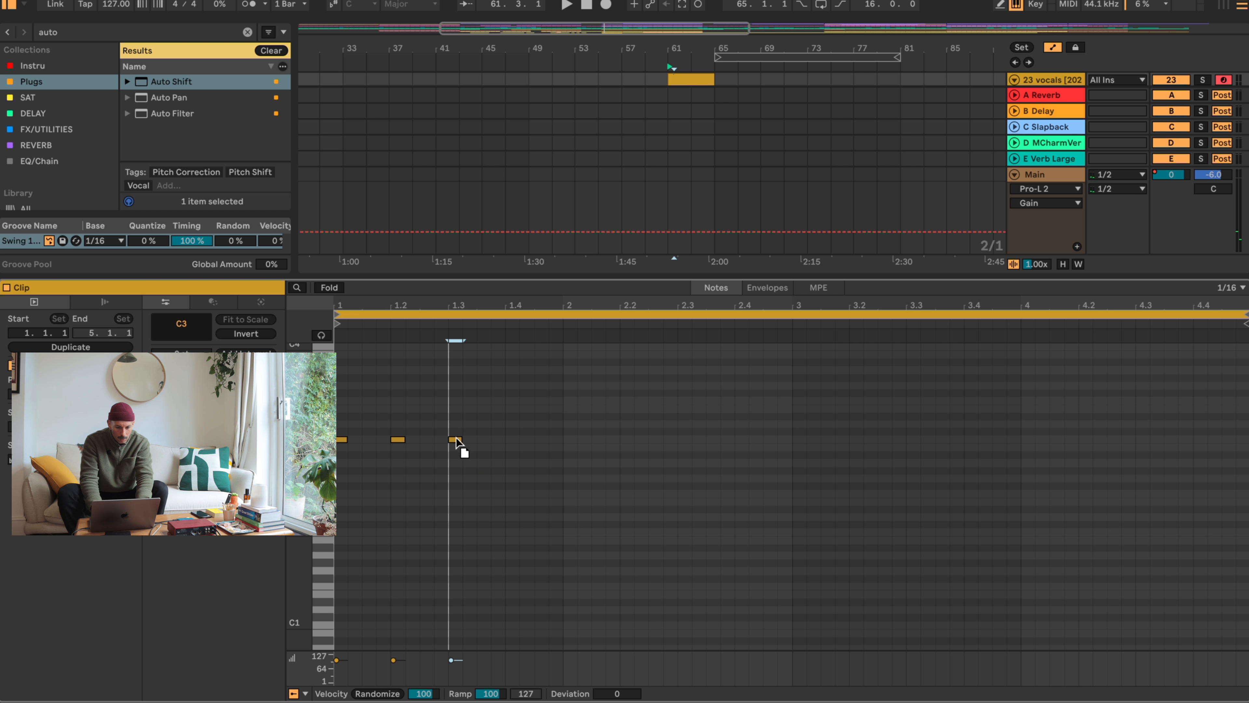
pyautogui.scroll(5, 358, 451)
pyautogui.doubleClick(511, 431)
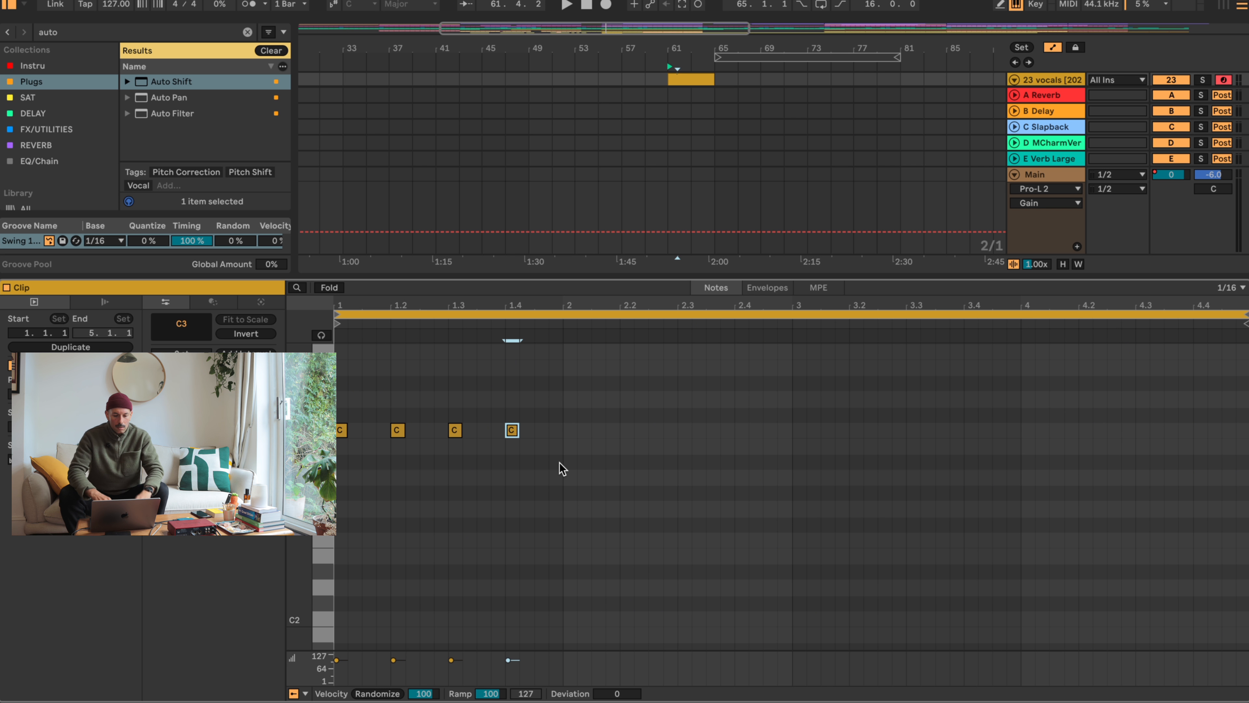
# - Duplicate the first bar's four C3 notes three times to fill all four bars of the clip
pyautogui.moveTo(560, 464); pyautogui.dragTo(337, 421)
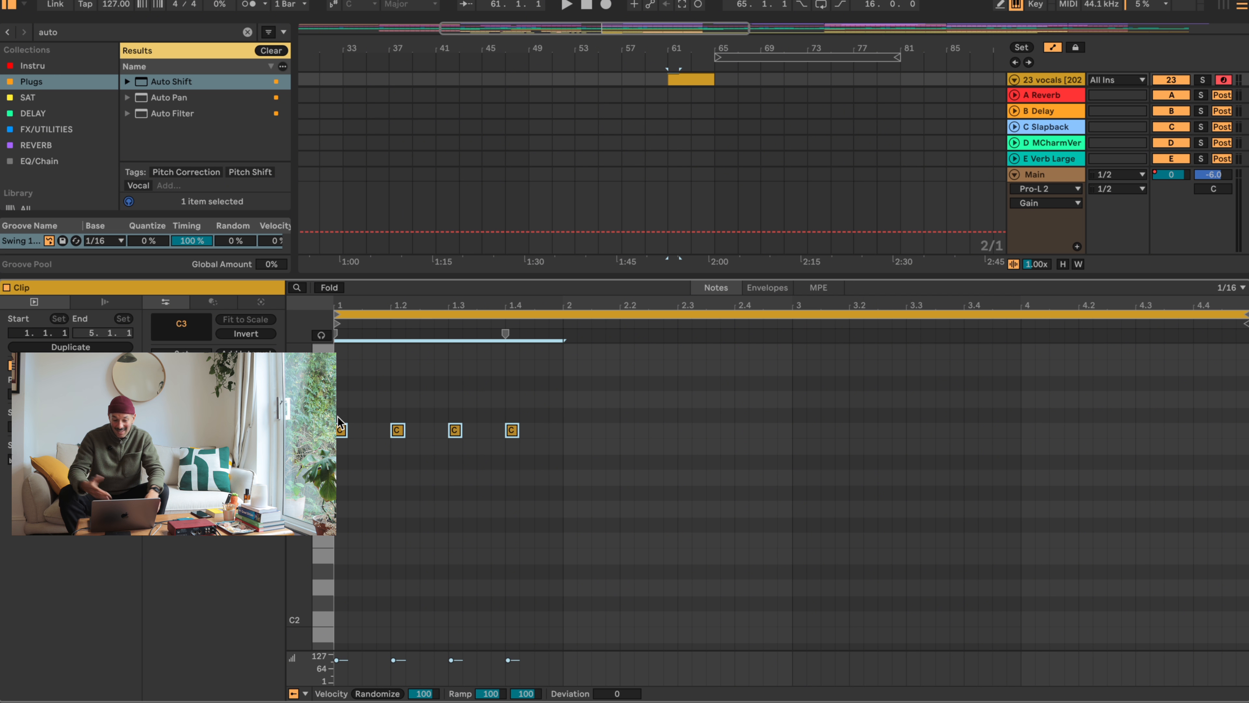
pyautogui.press('super+d')
pyautogui.press('super+d')
pyautogui.press('super+d')
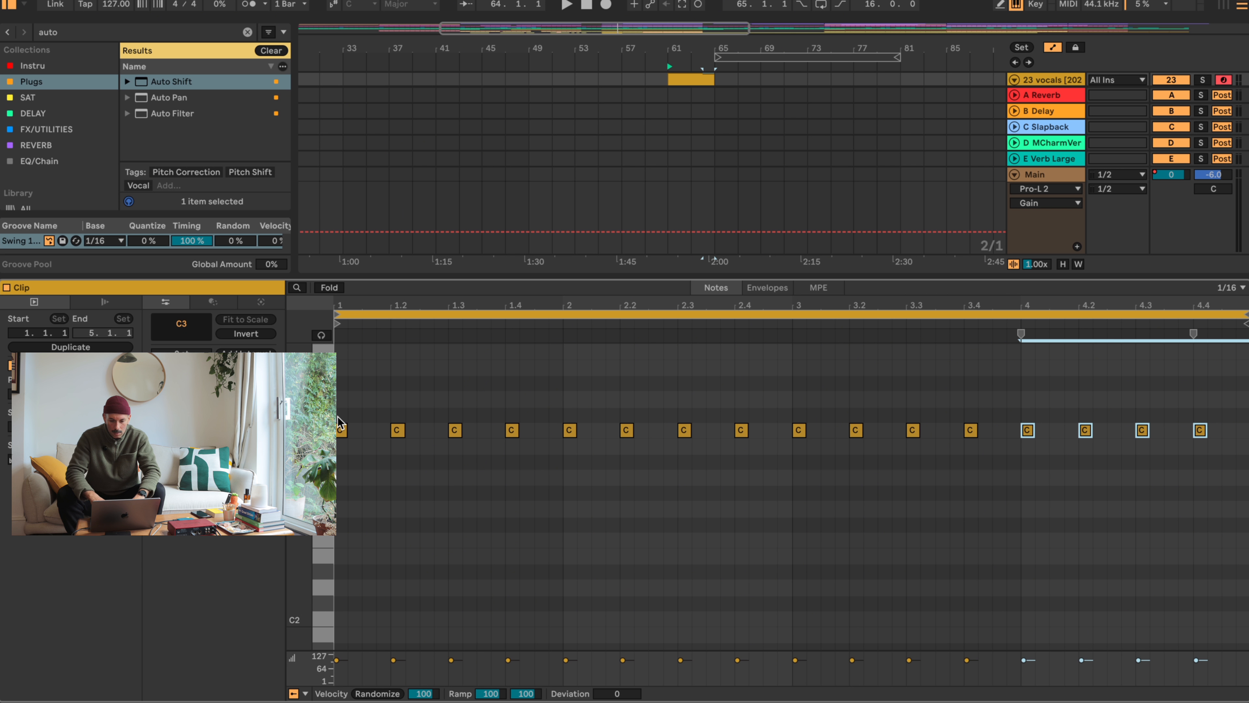
# - Extend the vocal-chop clip to bar 67 and add an A#2 sixteenth note at 4.4.3
pyautogui.scroll(5, 426, 502)
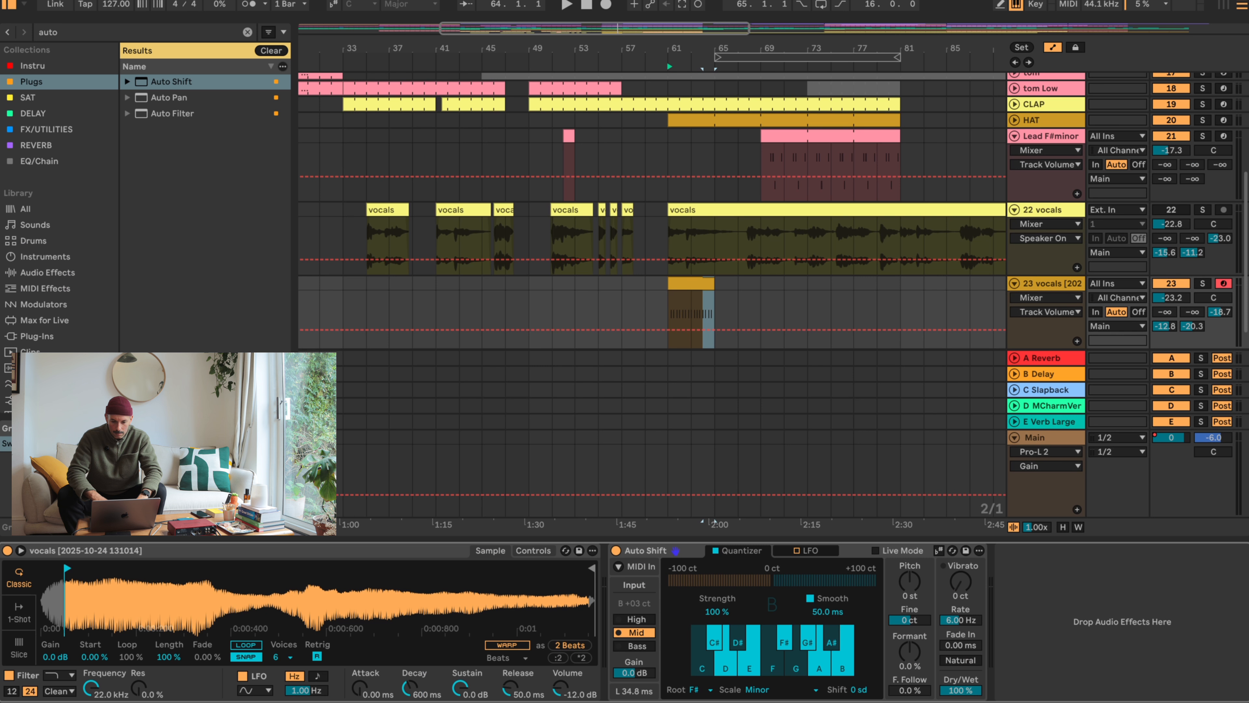
pyautogui.click(706, 283)
pyautogui.press('space')
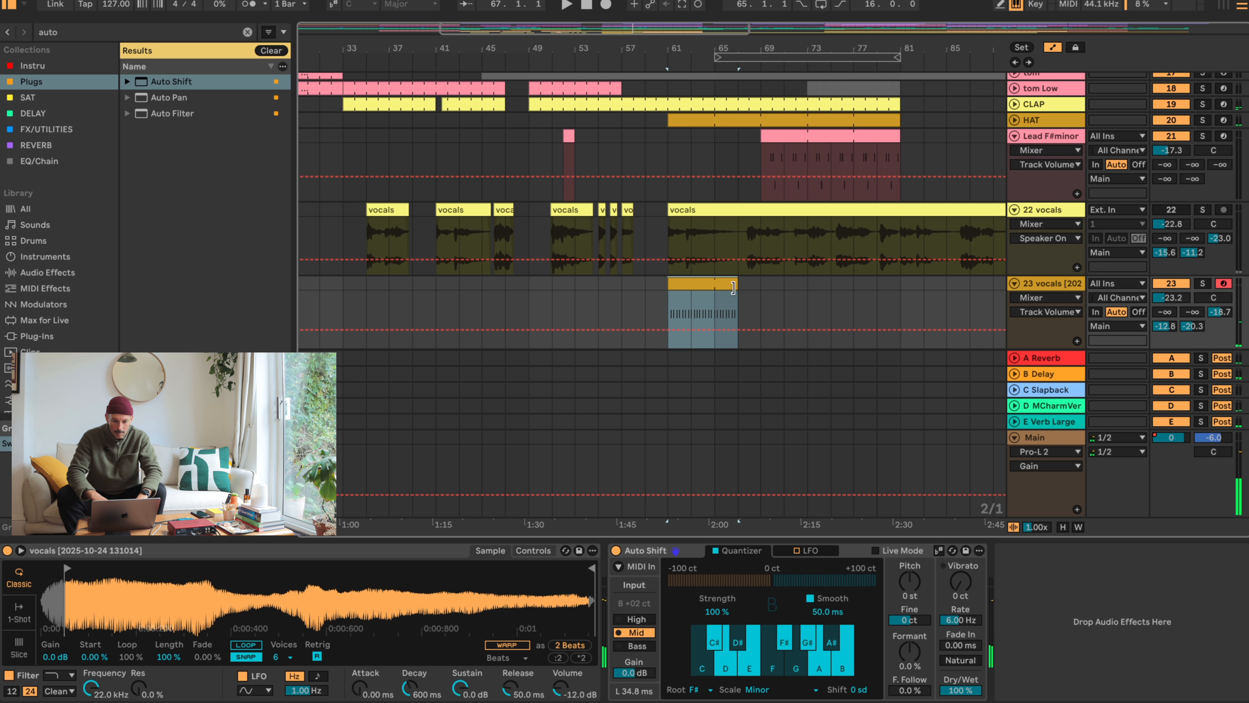
pyautogui.click(945, 702)
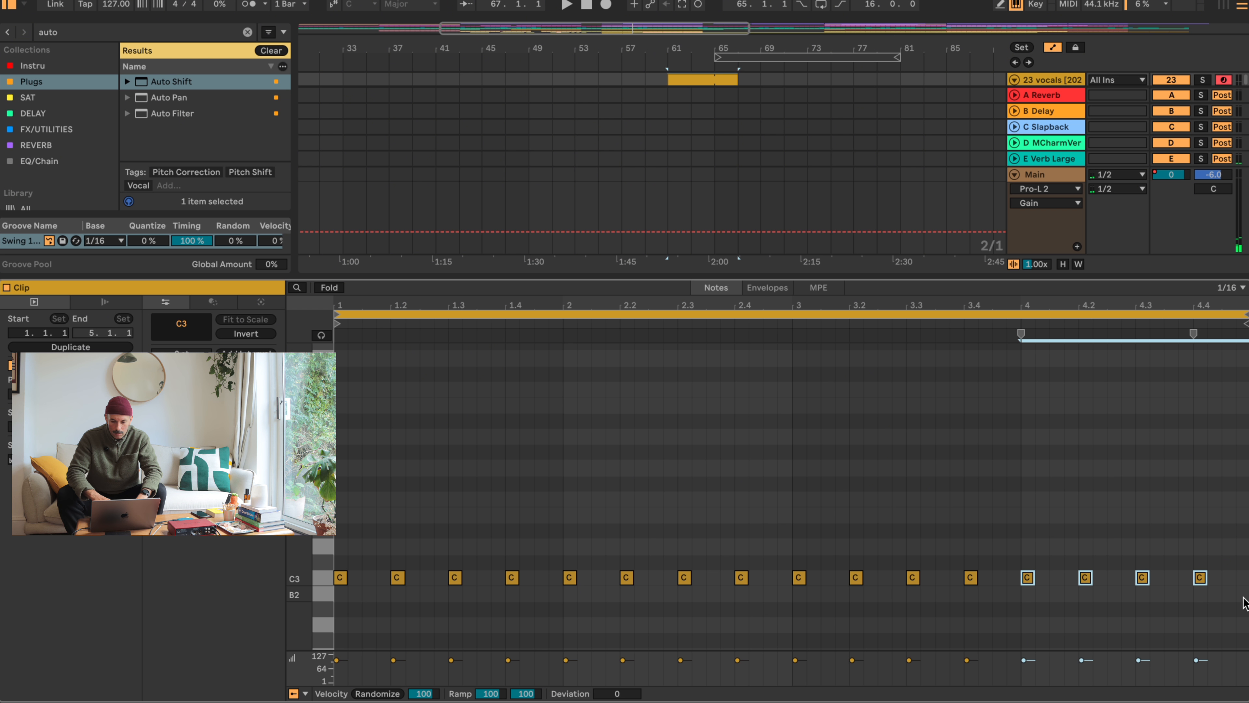
pyautogui.click(1228, 610)
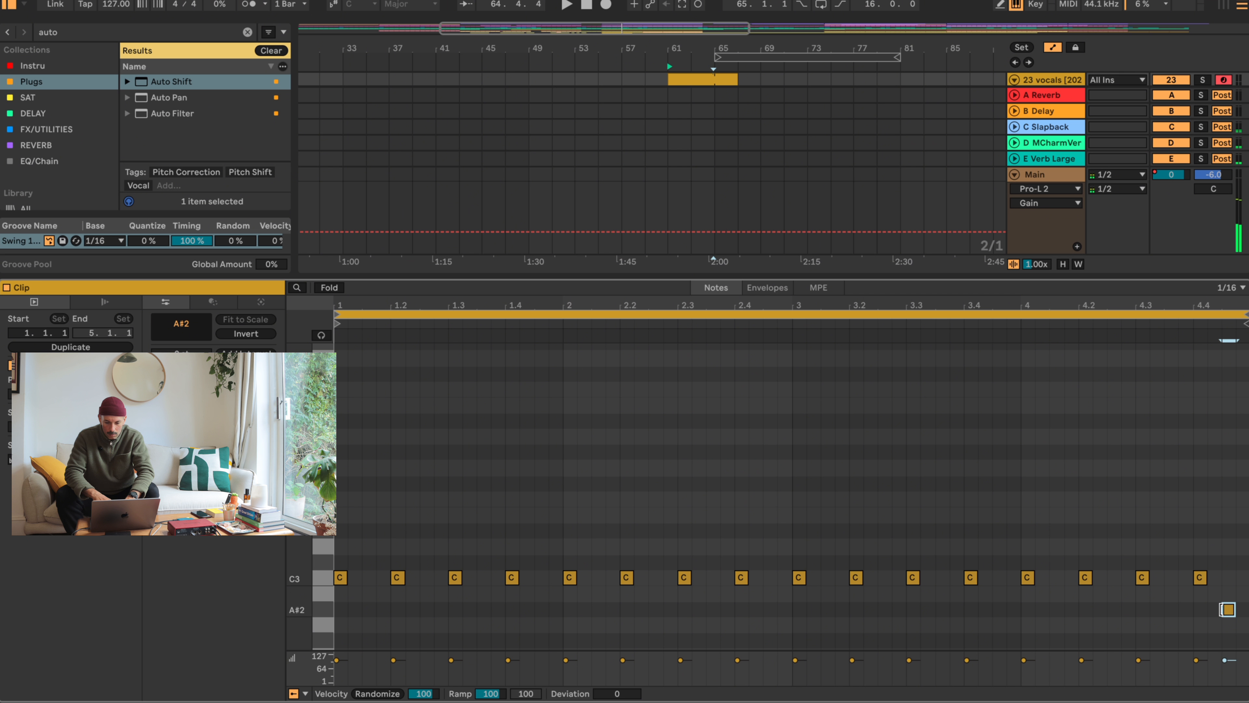
# - Raise the vocal-chop clip's last note at 4.4.3 from A#2 to B2
pyautogui.moveTo(1229, 603); pyautogui.dragTo(1230, 596)
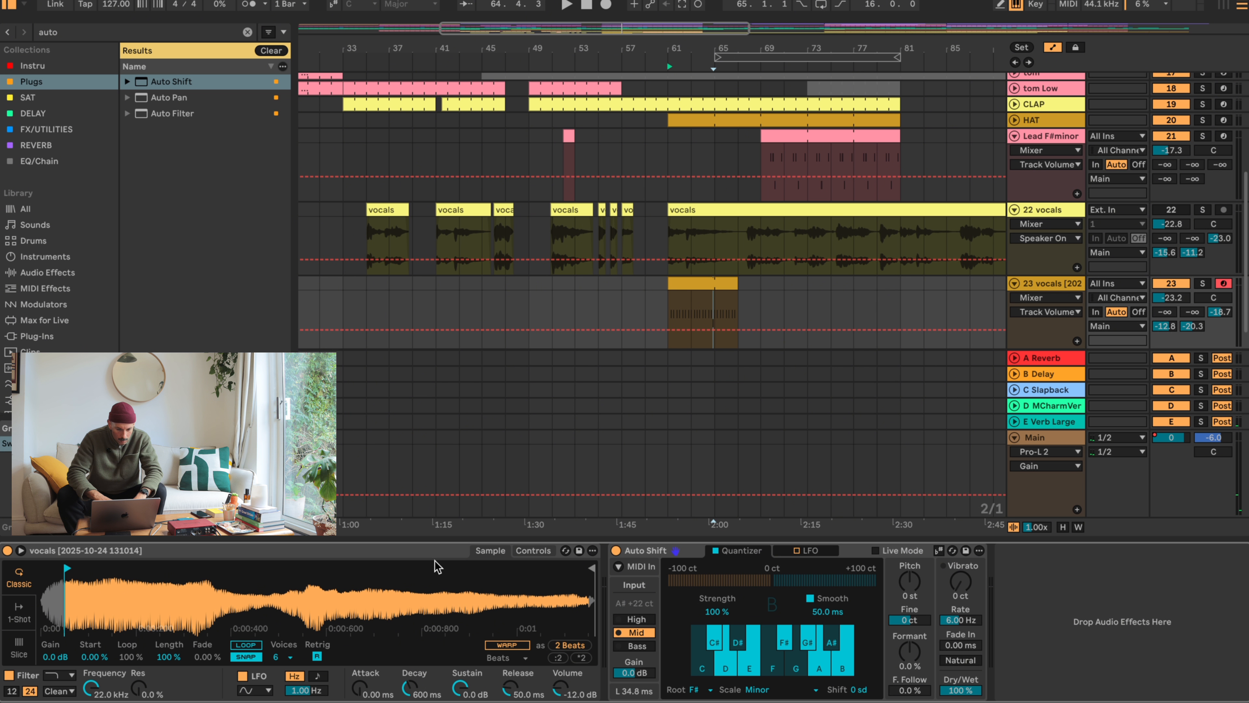
pyautogui.rightClick(434, 551)
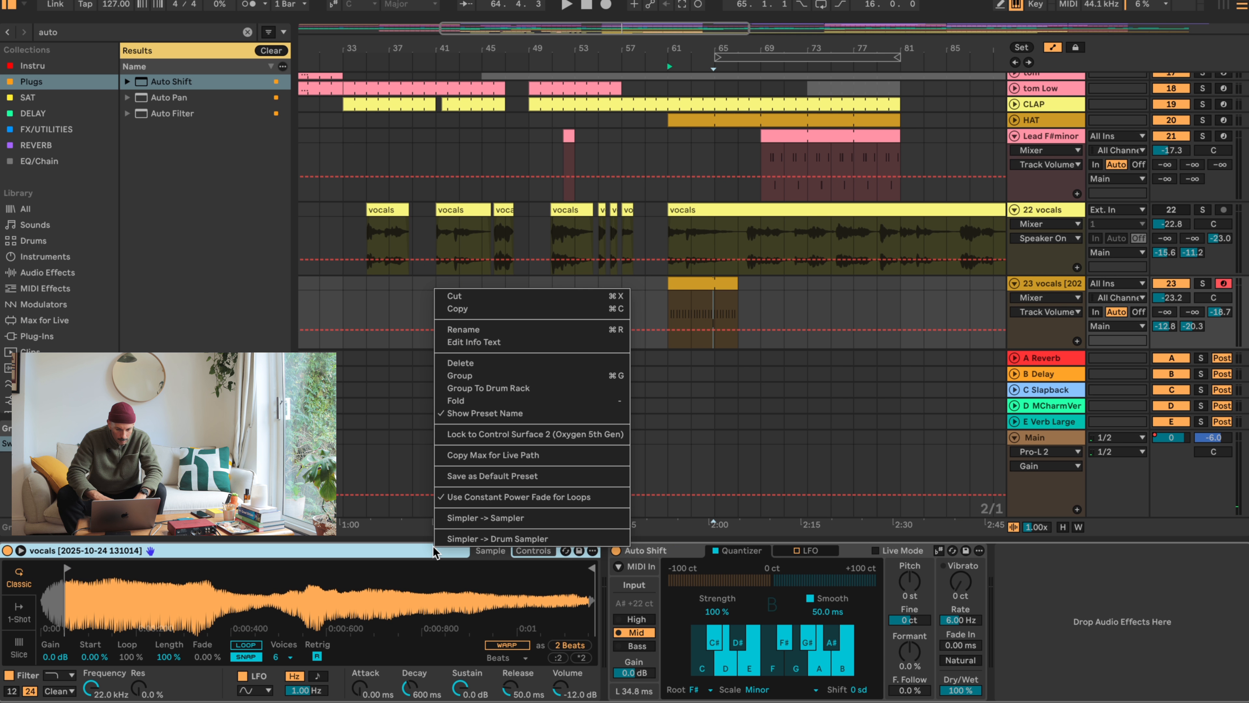
pyautogui.click(461, 538)
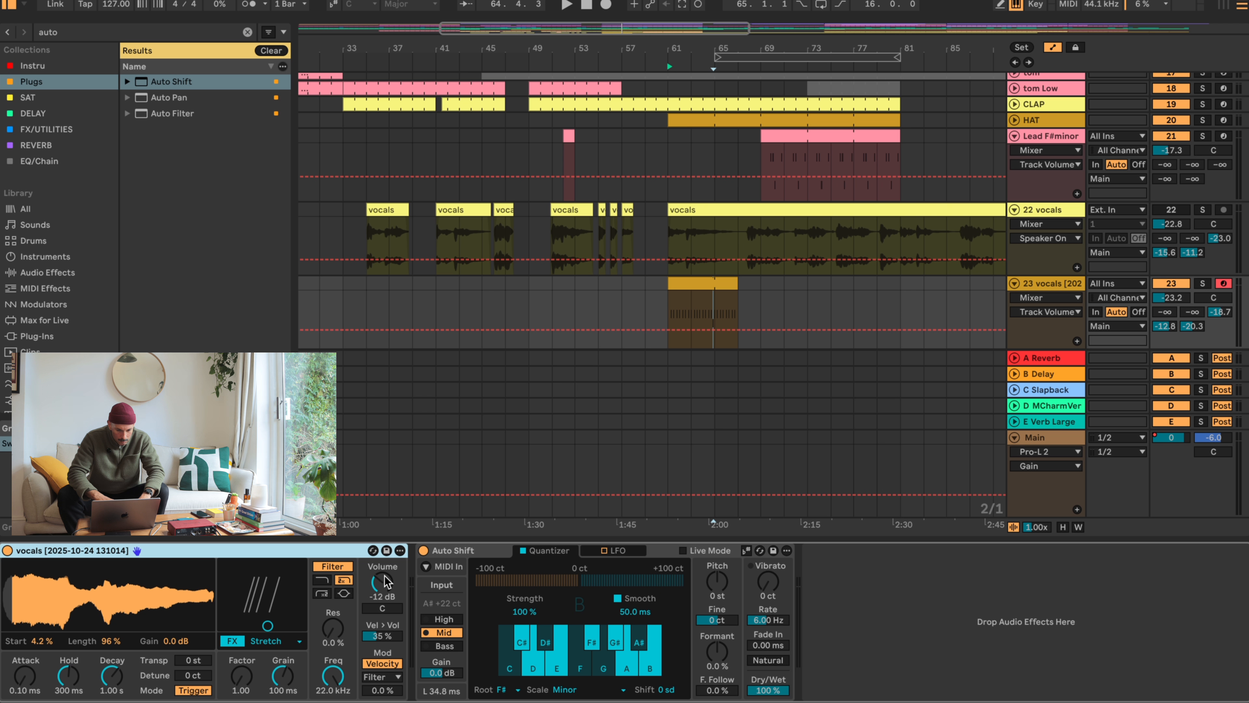
pyautogui.press('super+z')
# - Convert the vocal-chop Simpler to a Sampler and limit it to one voice
pyautogui.rightClick(408, 556)
pyautogui.click(468, 525)
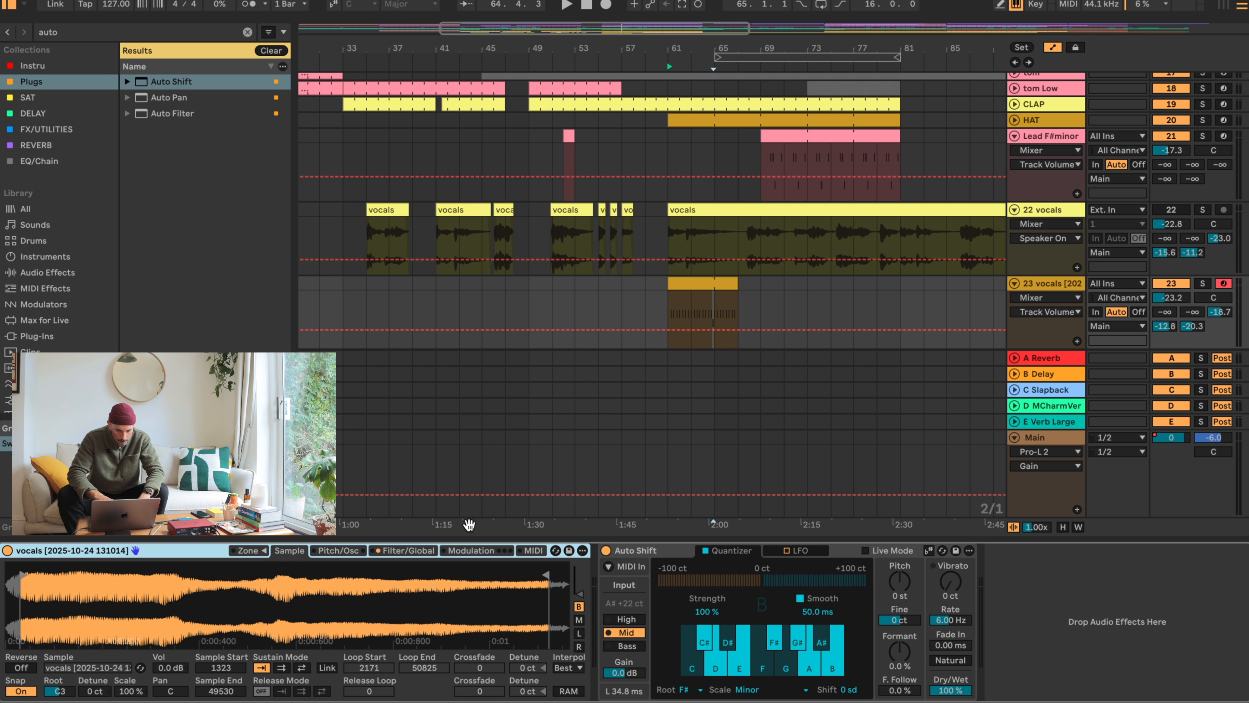
pyautogui.click(471, 551)
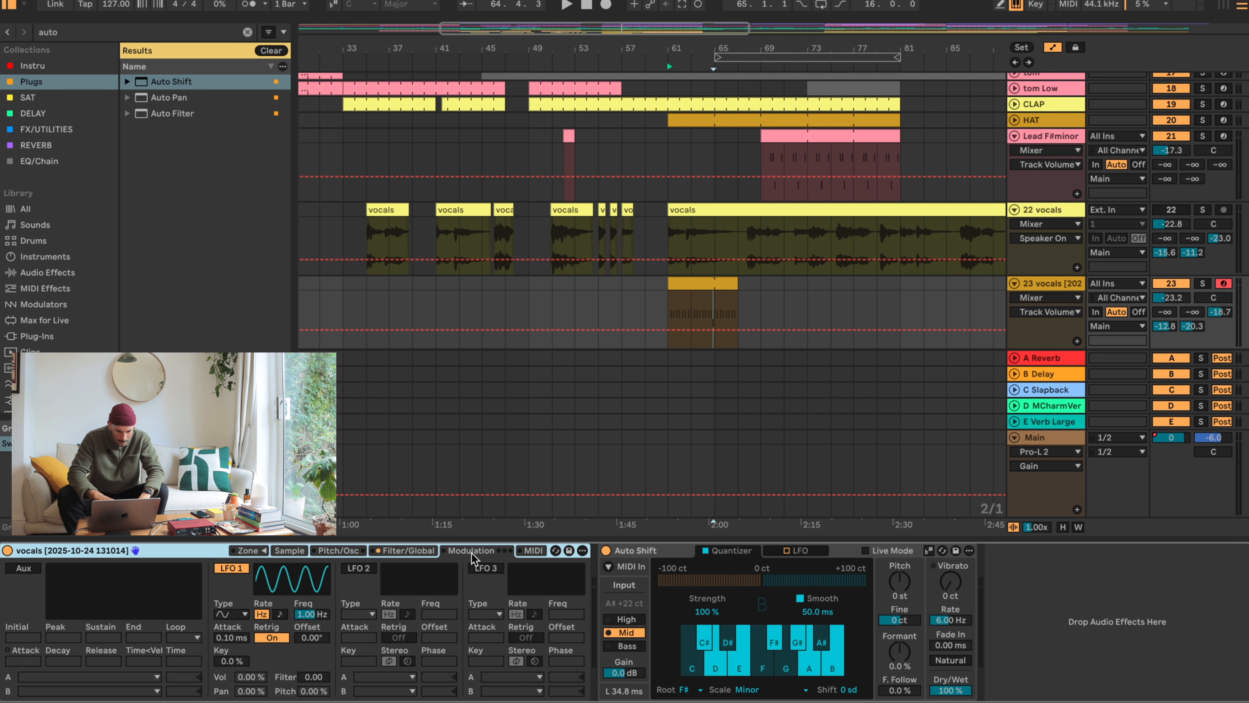
pyautogui.click(389, 551)
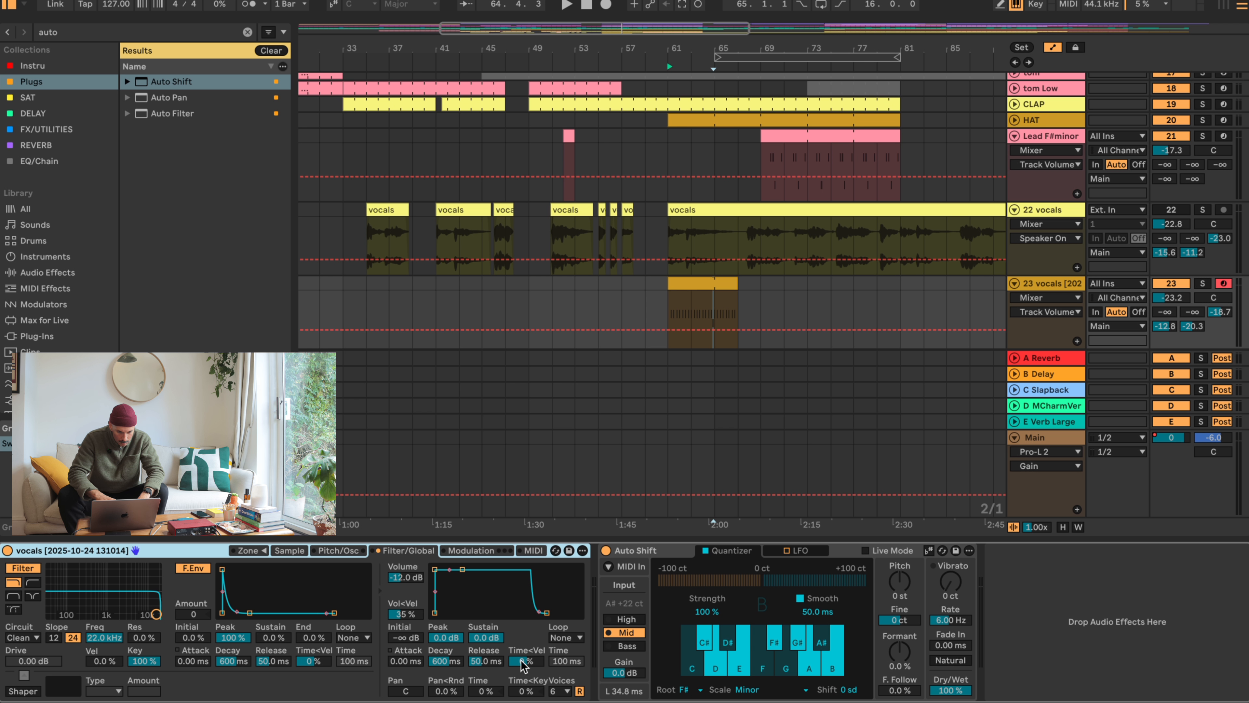
pyautogui.click(564, 691)
pyautogui.click(566, 506)
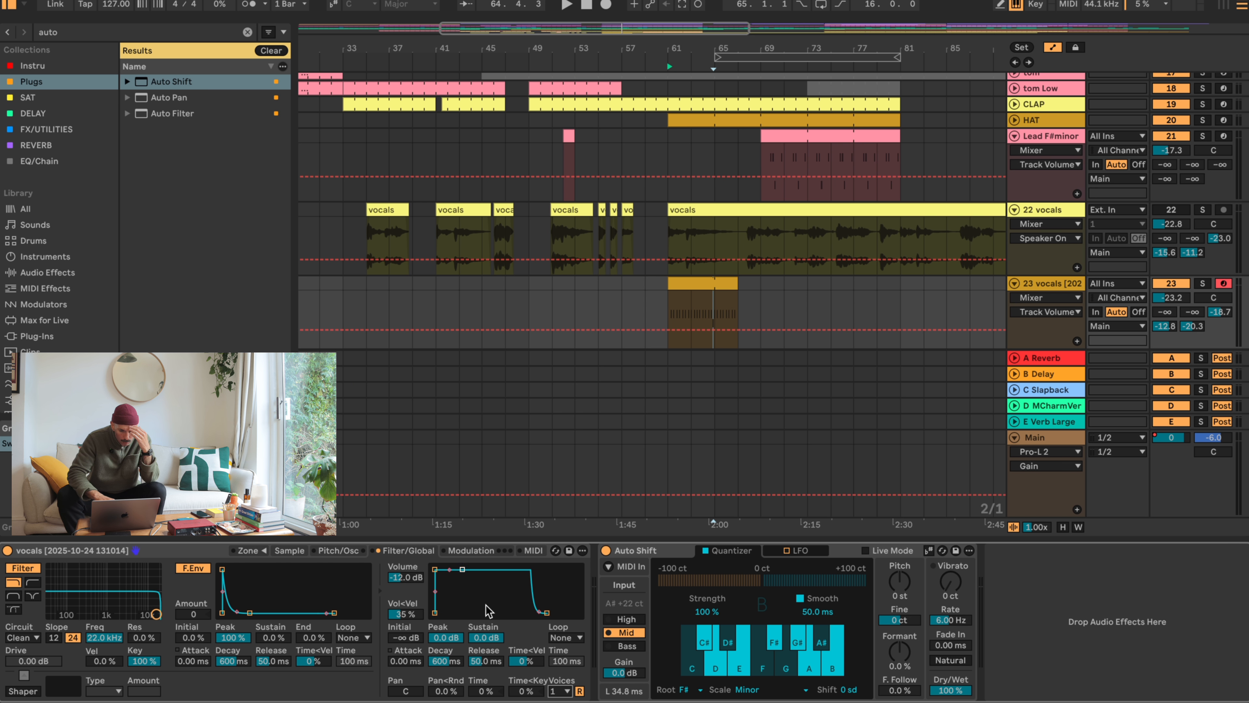
# - Set the Sampler's glide mode to Portamento with a glide time of 93.1 ms
pyautogui.click(346, 557)
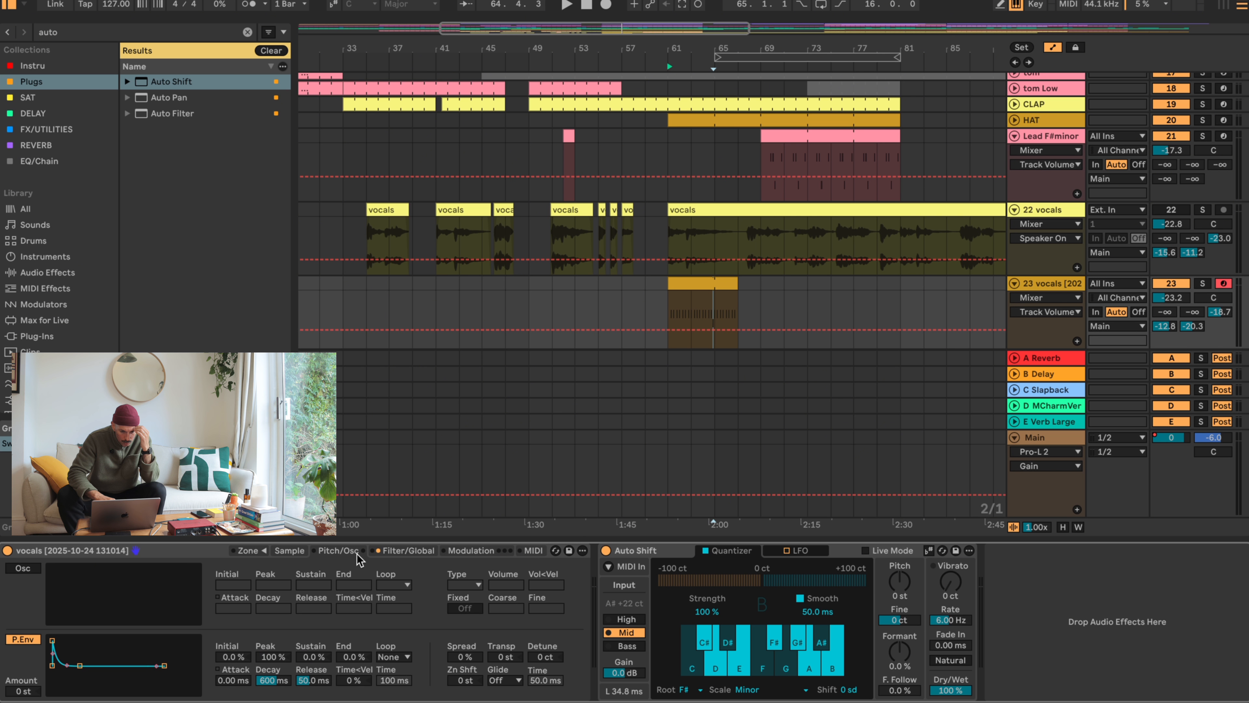
pyautogui.click(498, 683)
pyautogui.click(521, 698)
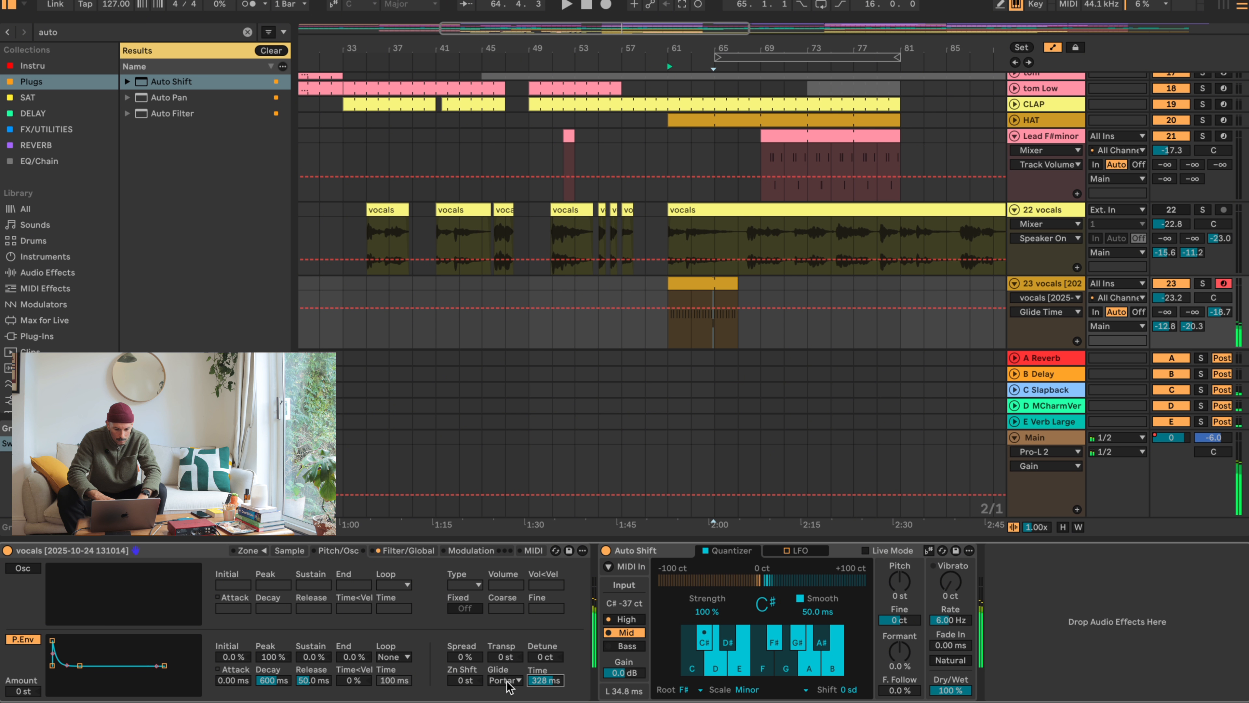
pyautogui.click(507, 681)
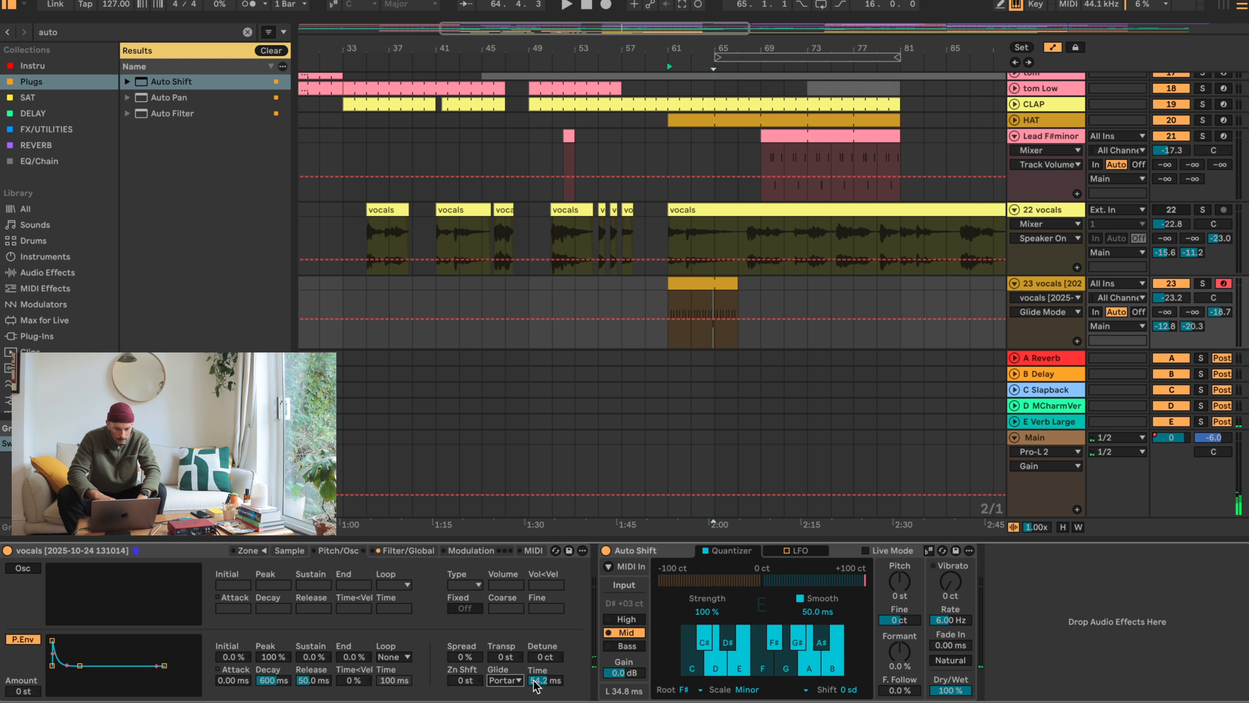
# - Play the vocal-chop clip and set Auto Shift's input range to High and its Dry/Wet to 57%
pyautogui.click(698, 284)
pyautogui.press('space')
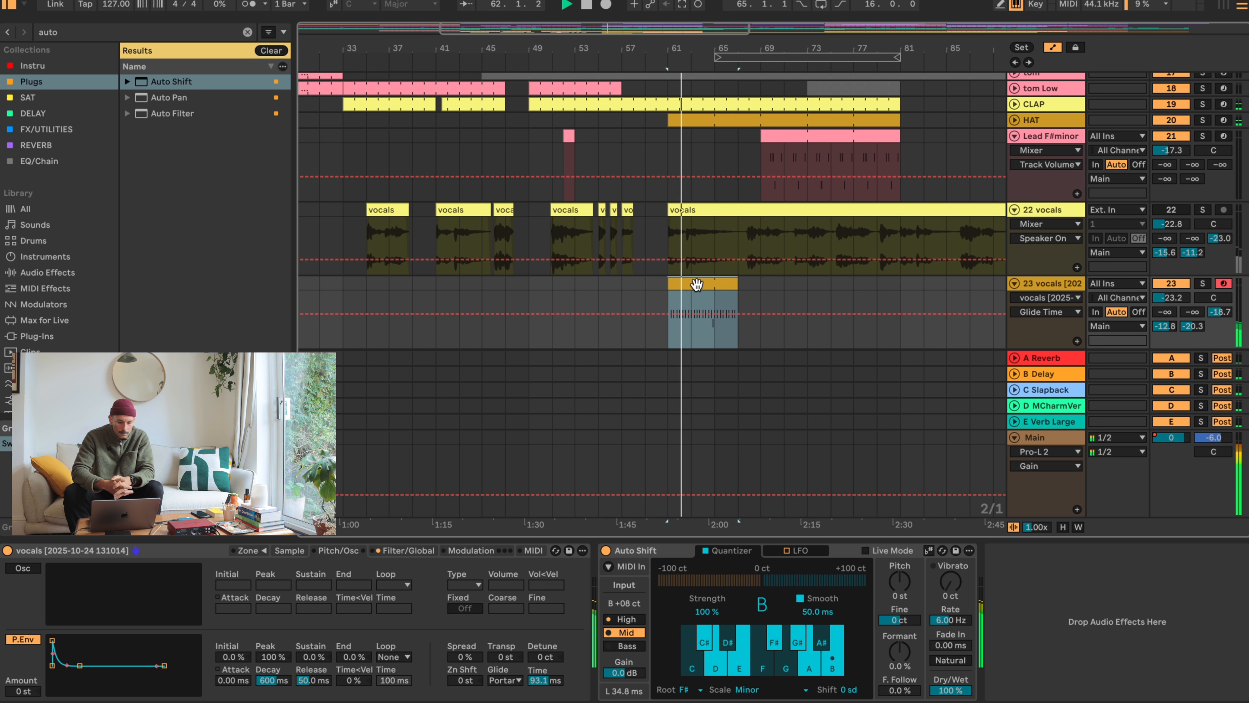
pyautogui.click(626, 618)
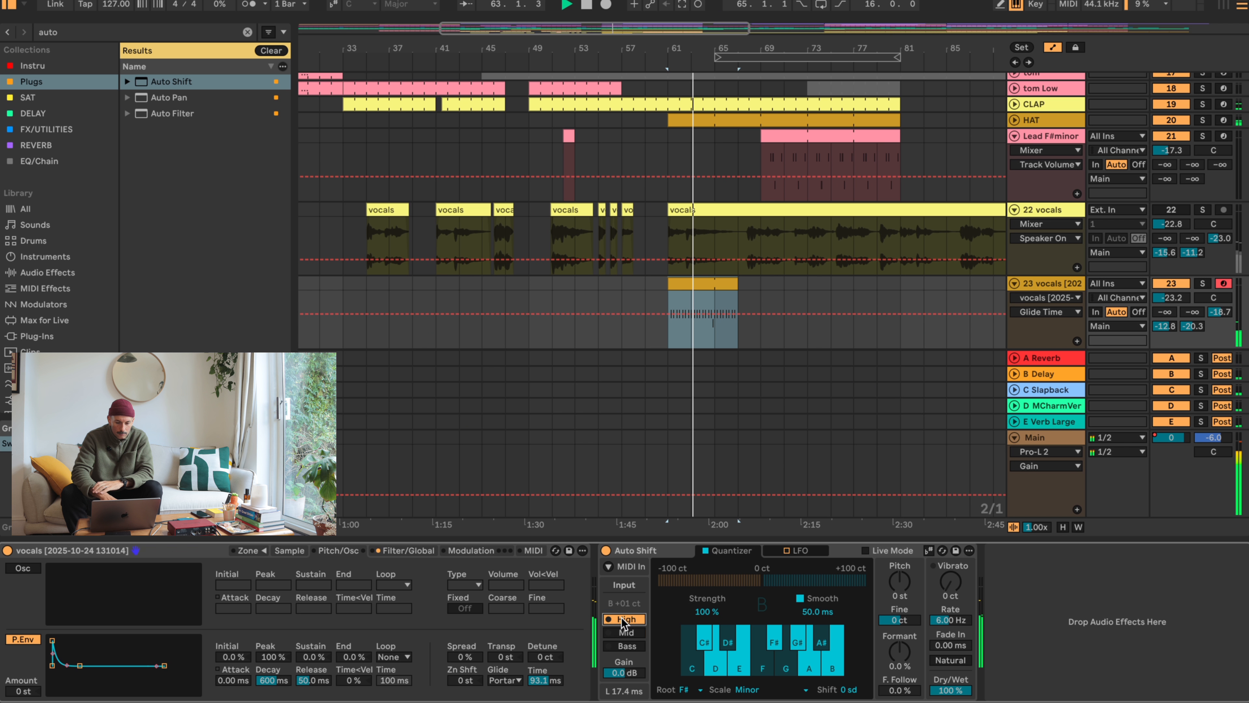
pyautogui.moveTo(952, 693); pyautogui.dragTo(952, 702)
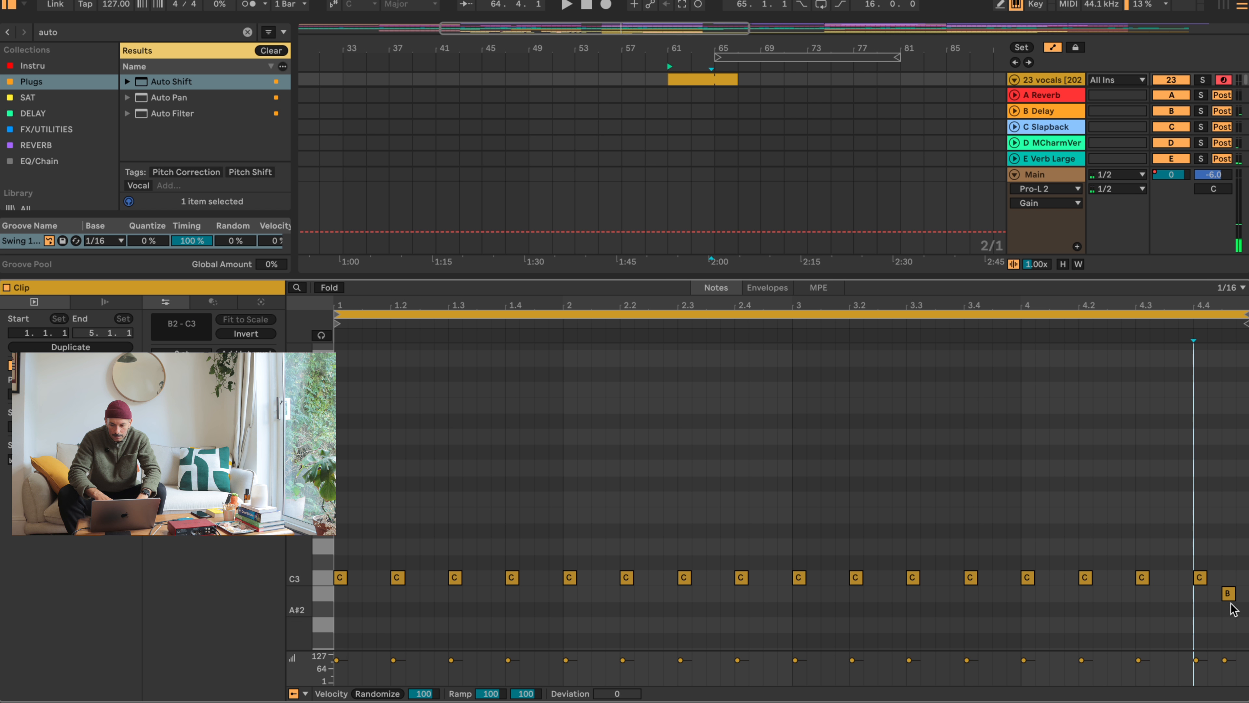
# - Move the B2 note from 4.4.3 to 4.4 in place of the C3 note and delete the extra B2 note
pyautogui.moveTo(1230, 602); pyautogui.dragTo(1200, 597)
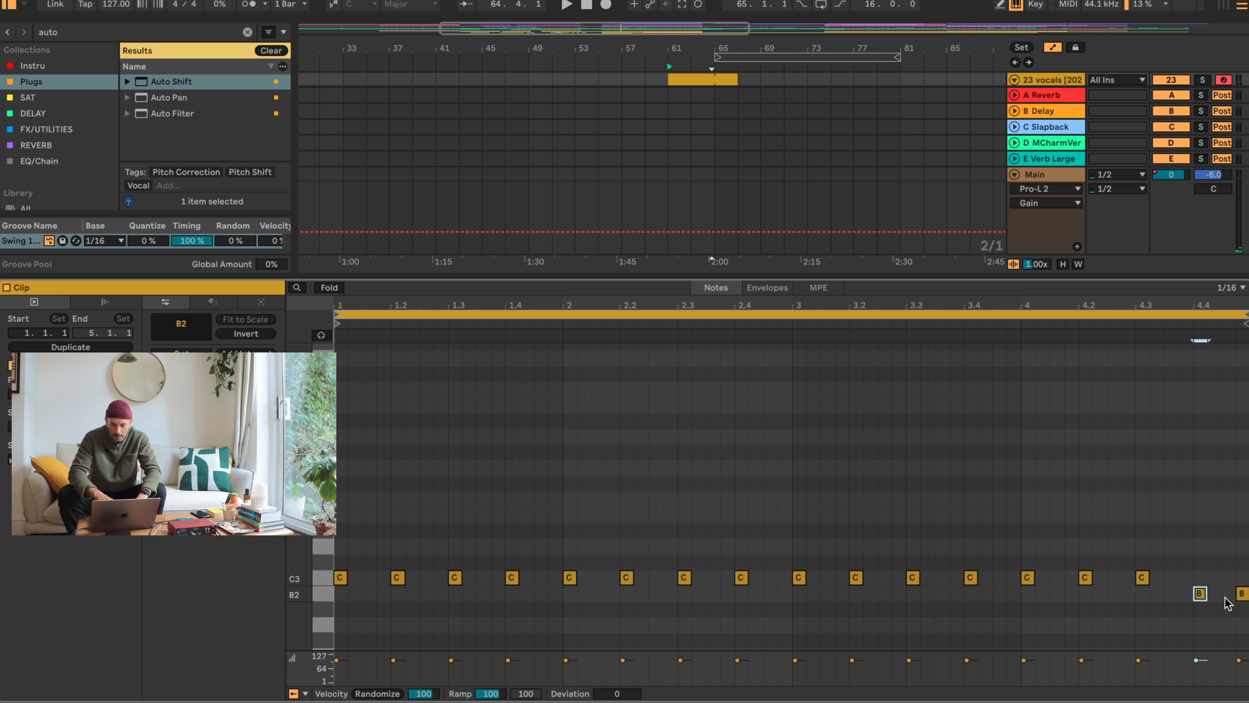
pyautogui.press('Delete')
# - During playback, lower Auto Shift's Dry/Wet to 20% and set the Sampler's glide mode to Off
pyautogui.press('space')
pyautogui.hotkey('shift', 'Tab')
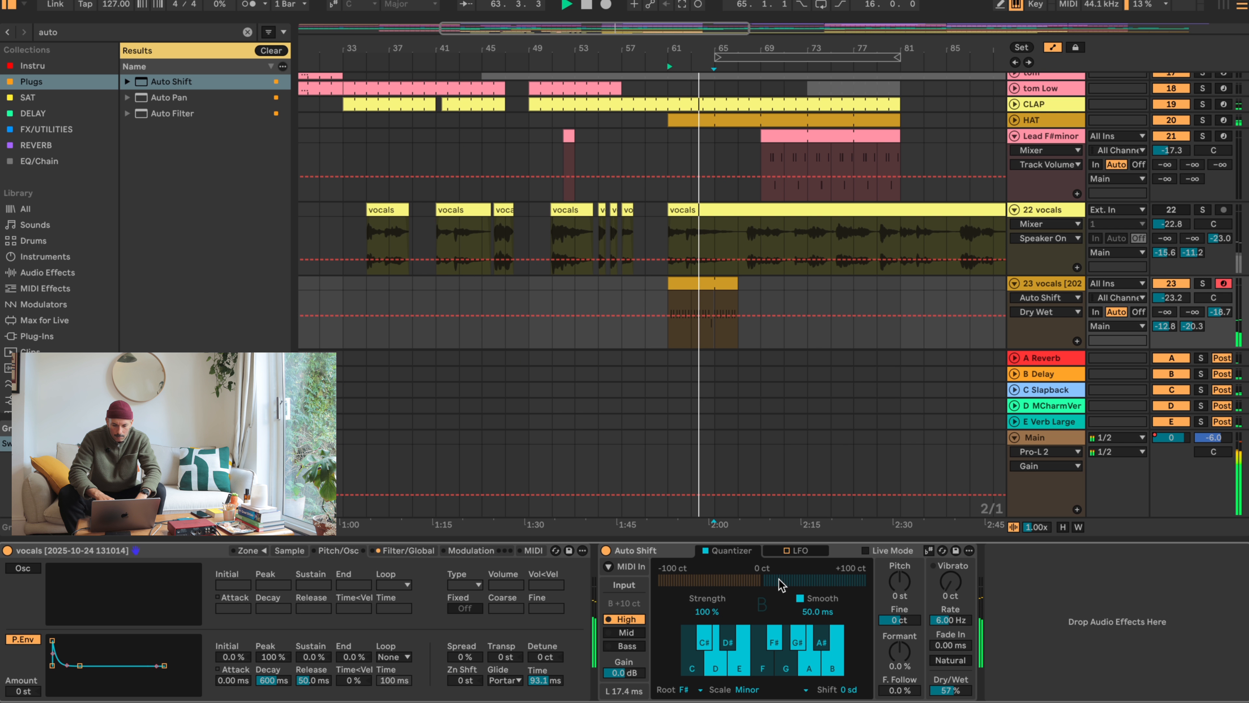
pyautogui.moveTo(951, 691); pyautogui.dragTo(957, 696)
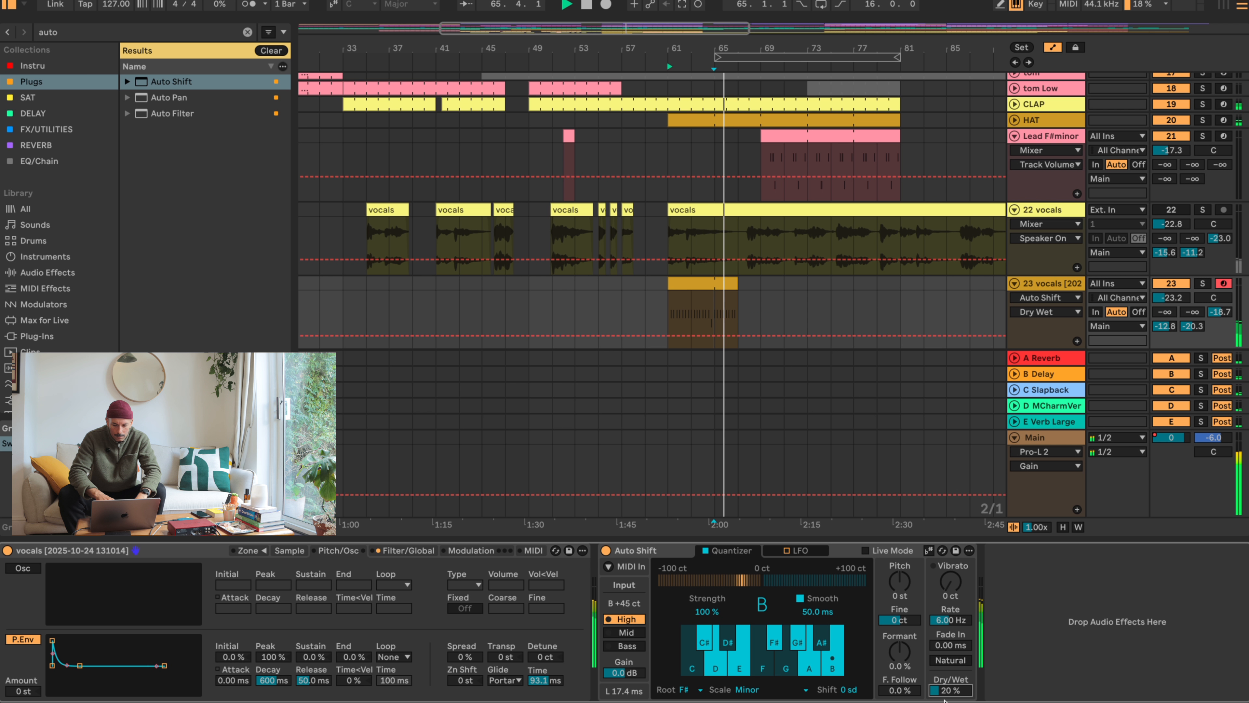
pyautogui.click(505, 680)
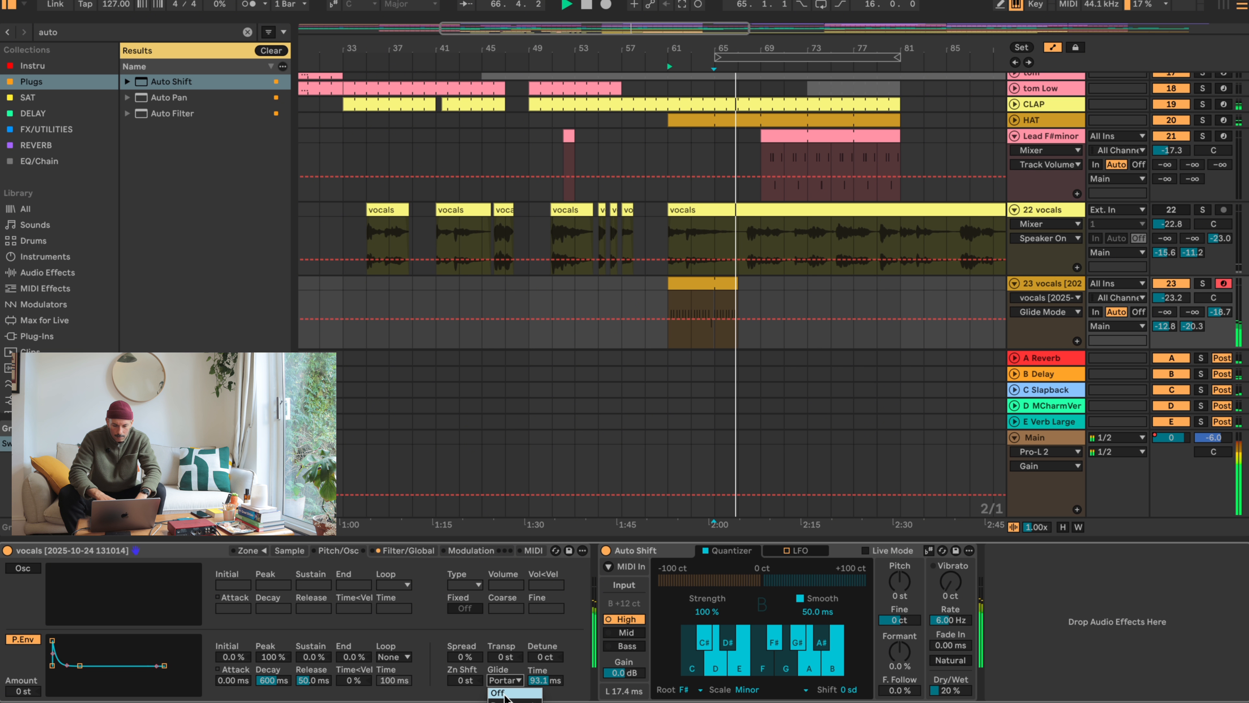
pyautogui.click(507, 678)
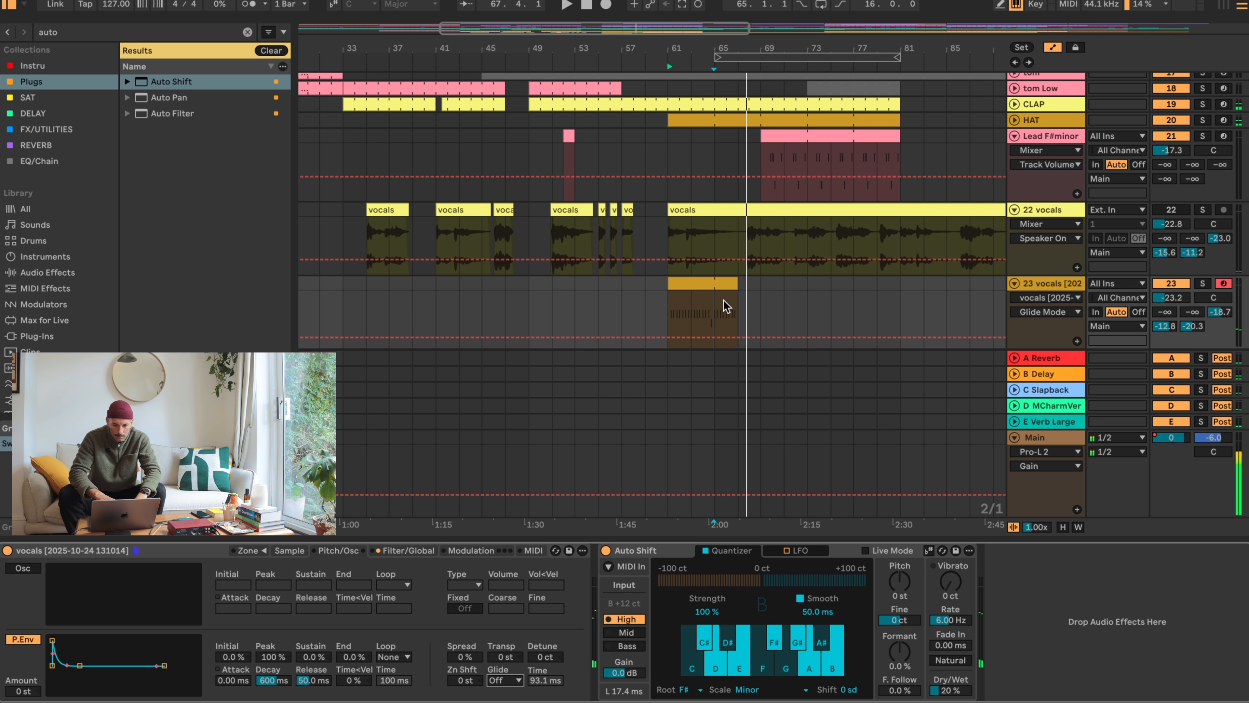
# - Extend the vocal-chop clip on track 23 to bar 81 and rename the track as Vox STab
pyautogui.moveTo(733, 283); pyautogui.dragTo(901, 283)
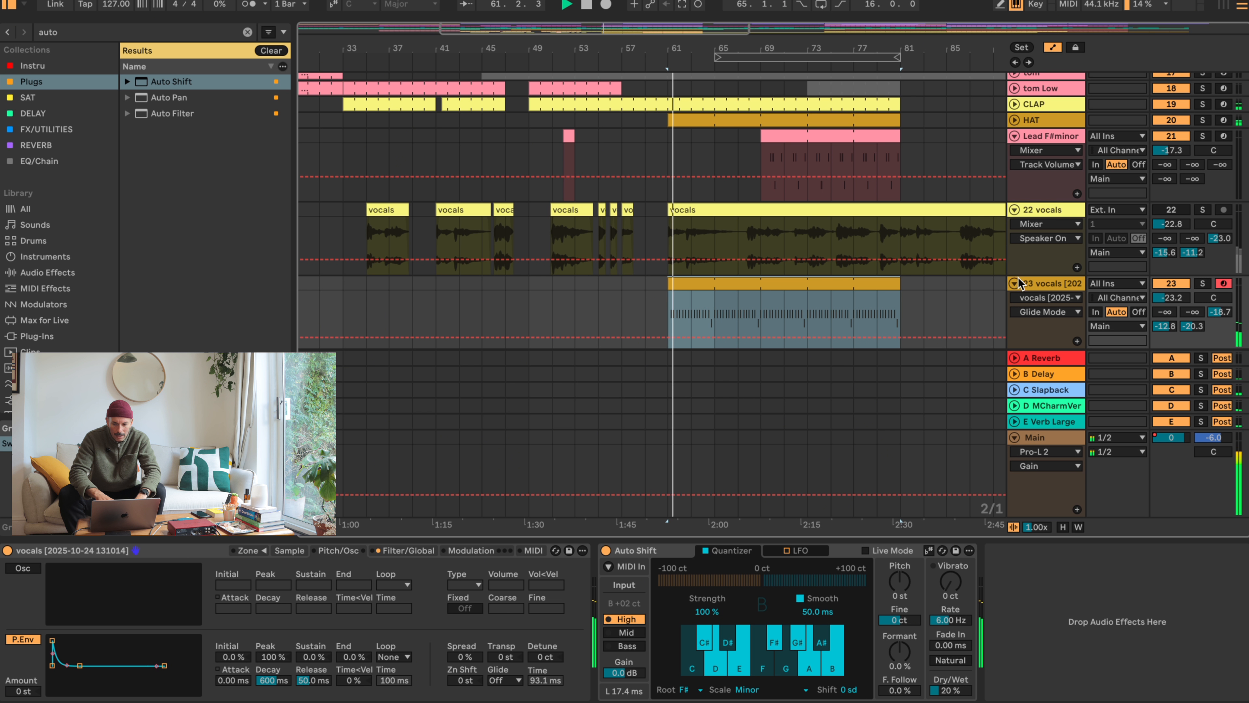
pyautogui.doubleClick(1065, 283)
pyautogui.write('v')
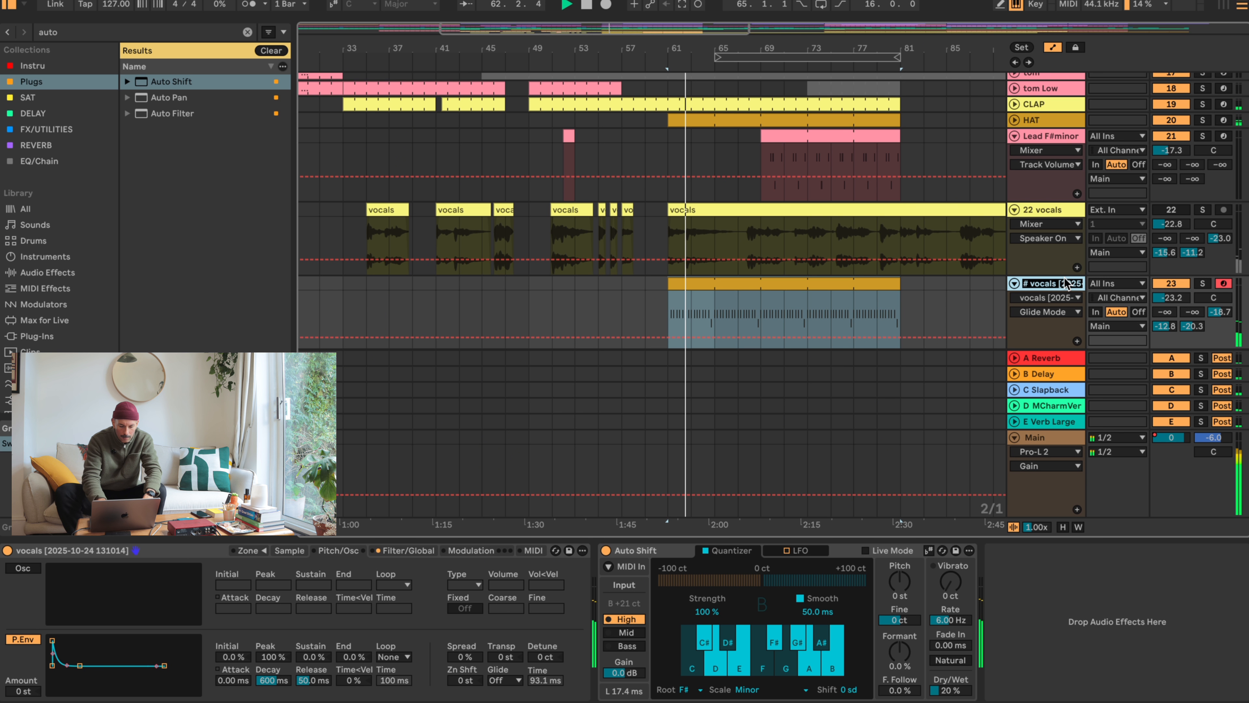
pyautogui.write('ox ')
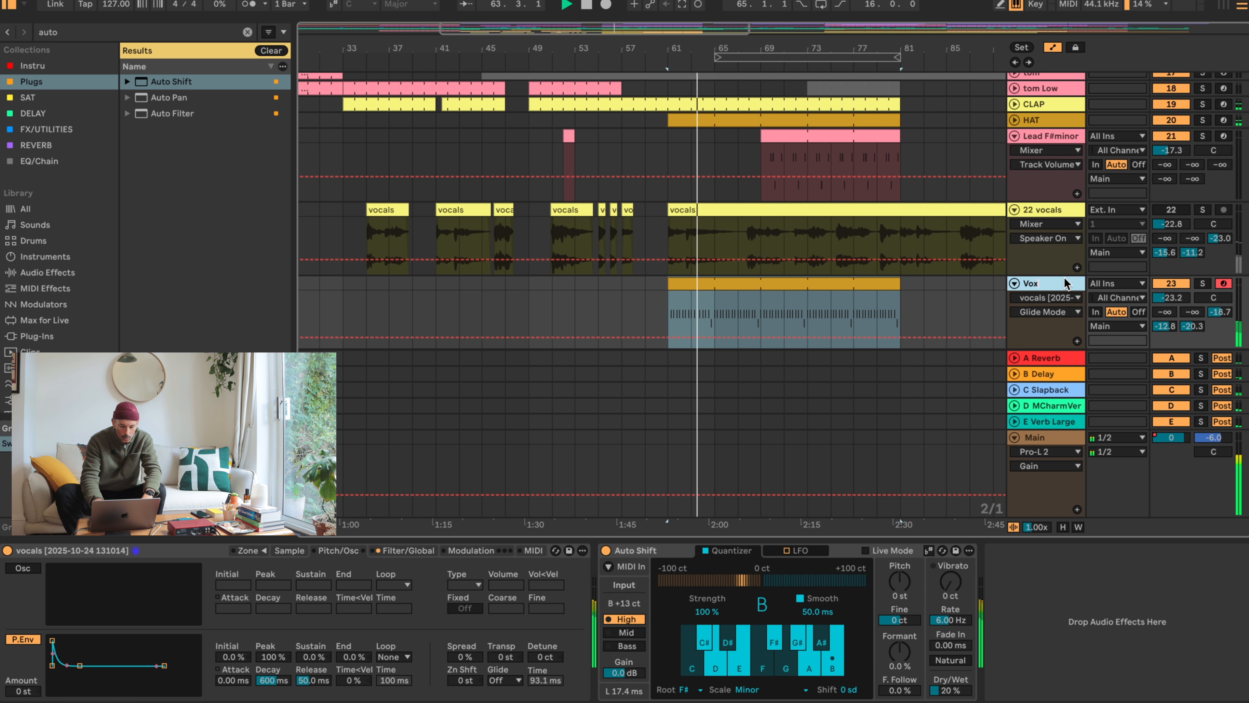
pyautogui.write('STab')
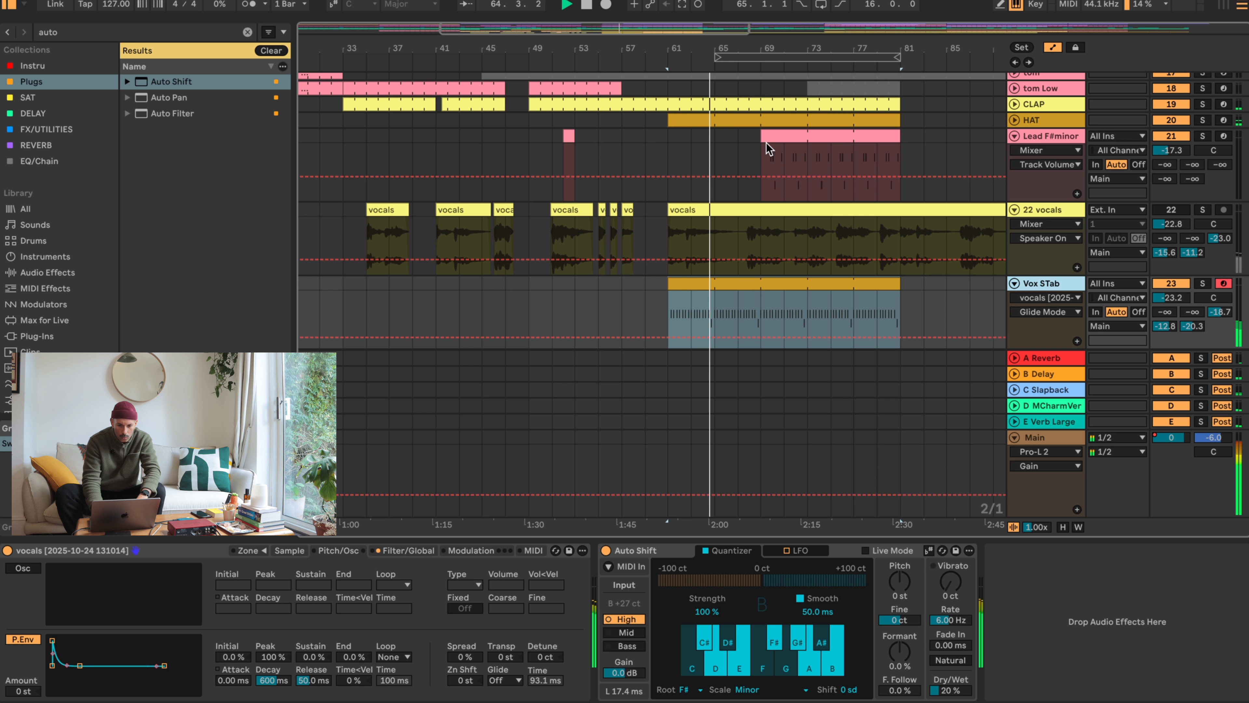
# - Try A#2 for the vocal-stab note at 4.4 during playback and return it to B2
pyautogui.click(762, 137)
pyautogui.click(761, 282)
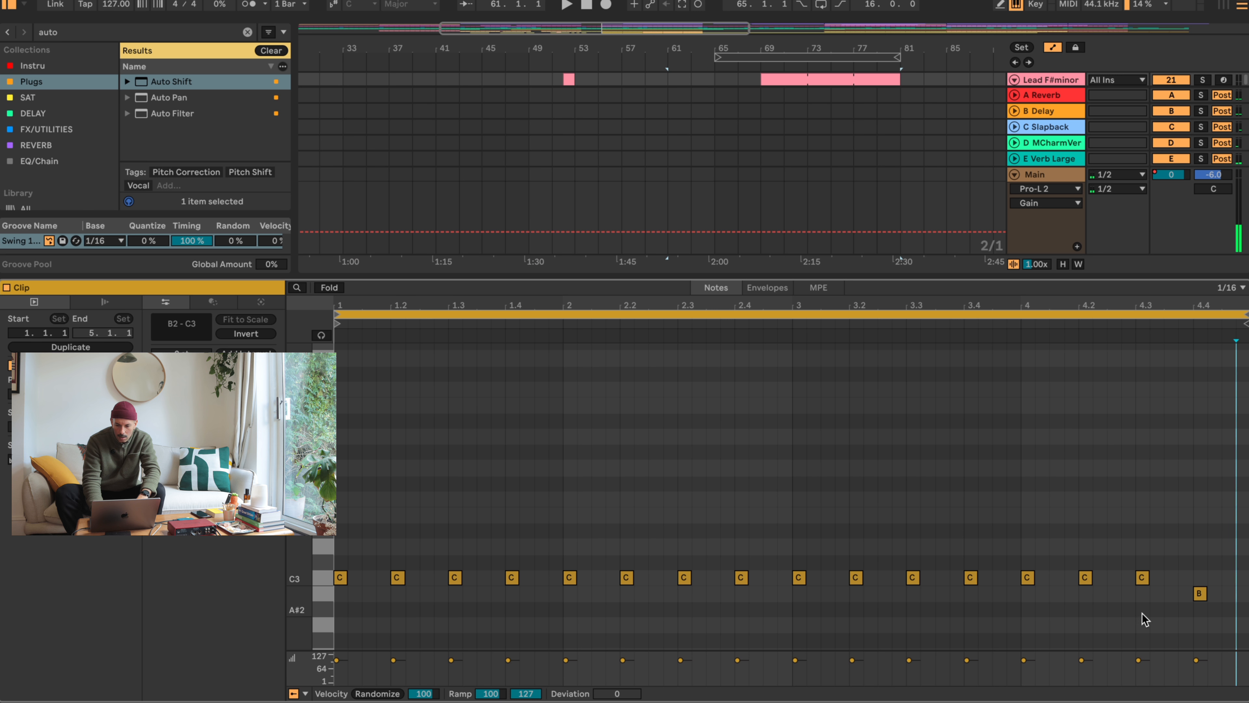
pyautogui.click(1200, 593)
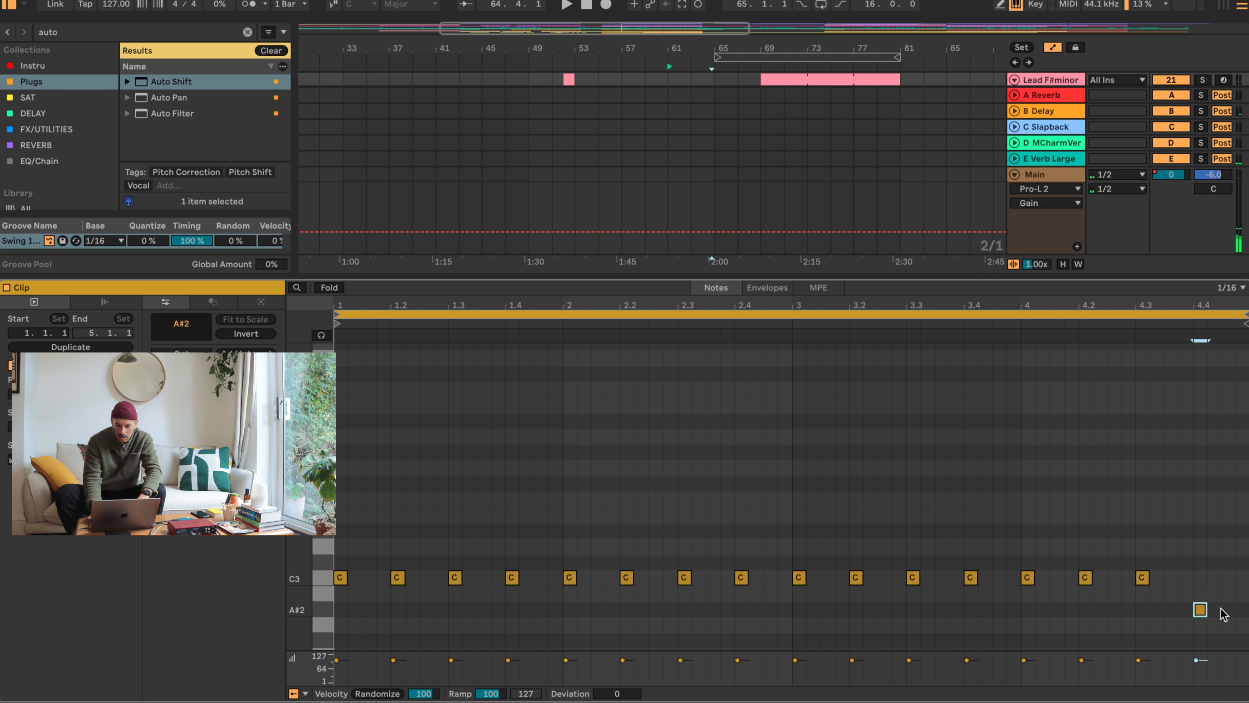
pyautogui.press('space')
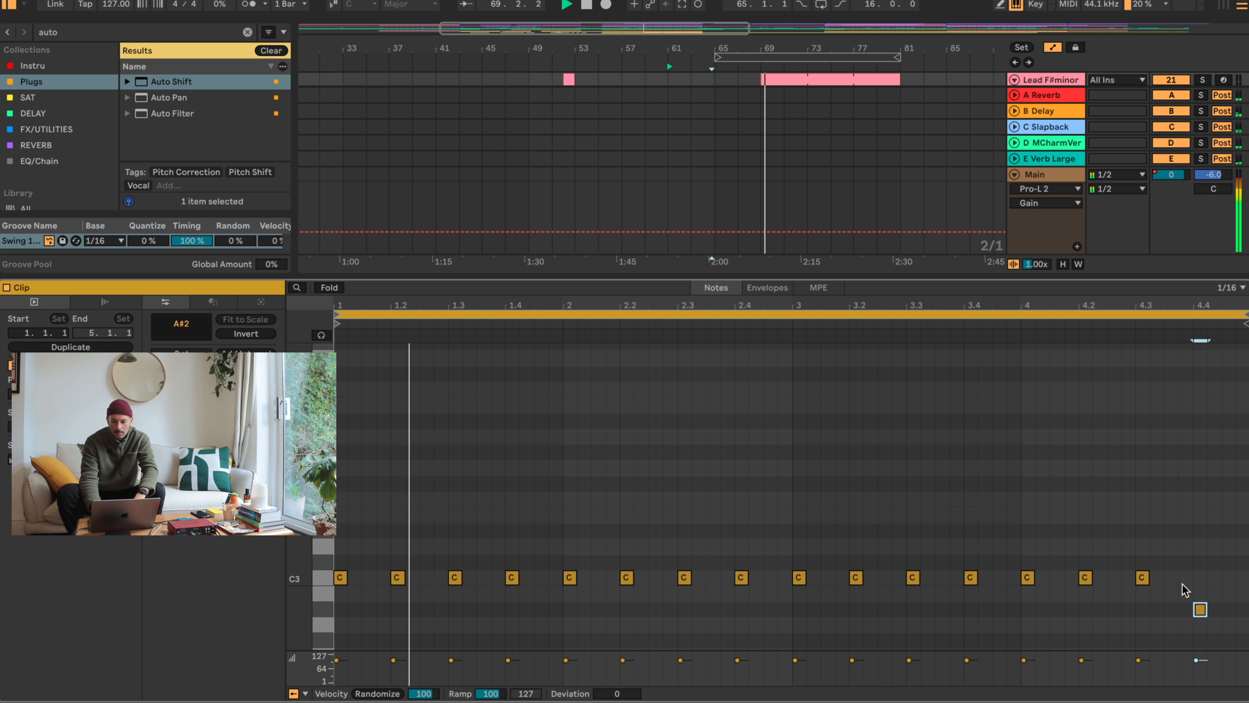
pyautogui.moveTo(1200, 610); pyautogui.dragTo(1202, 588)
# - Stop playback, open the Lead F#minor clip at bar 69 and move its deactivated first A3 note to the clip start
pyautogui.hotkey('shift', 'Tab')
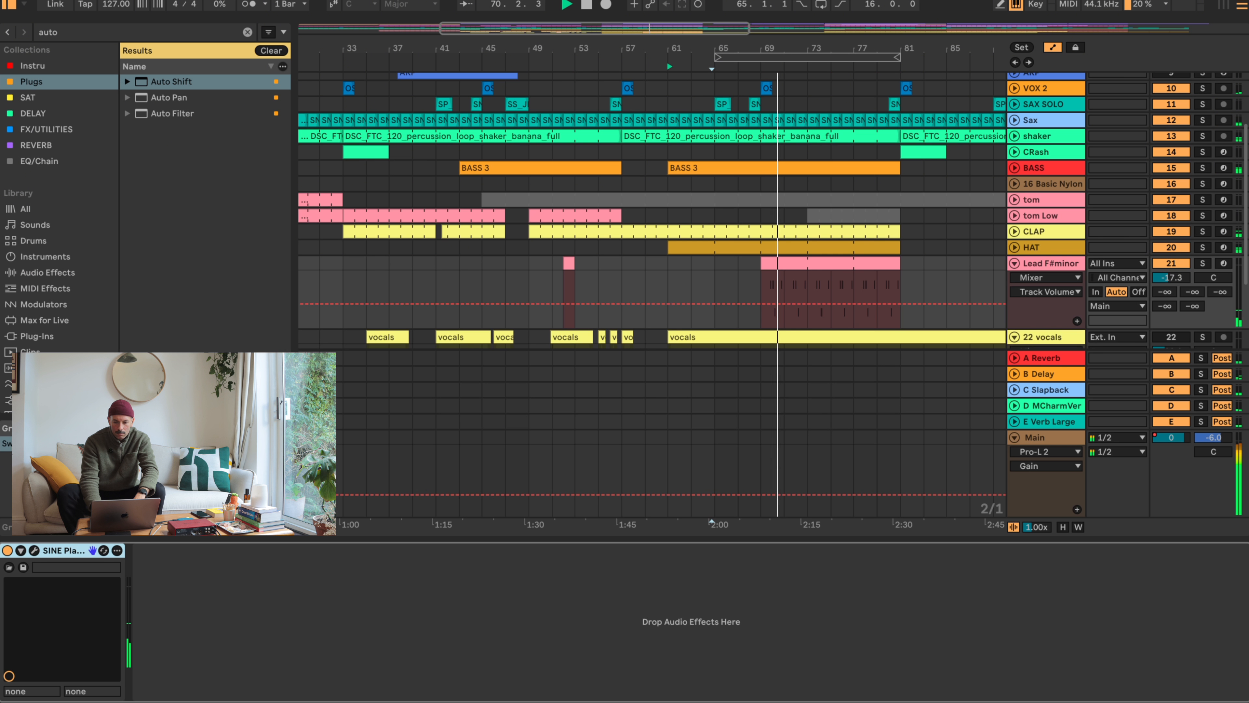
pyautogui.click(778, 266)
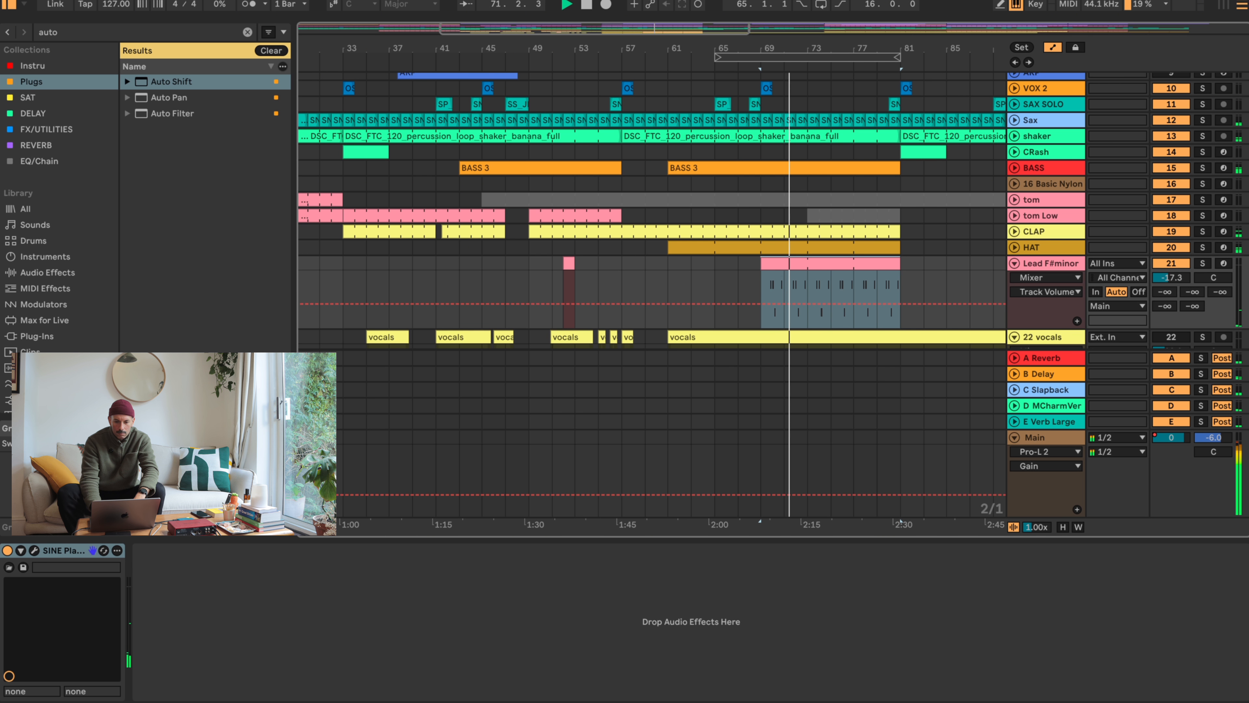
pyautogui.moveTo(784, 47); pyautogui.dragTo(785, 99)
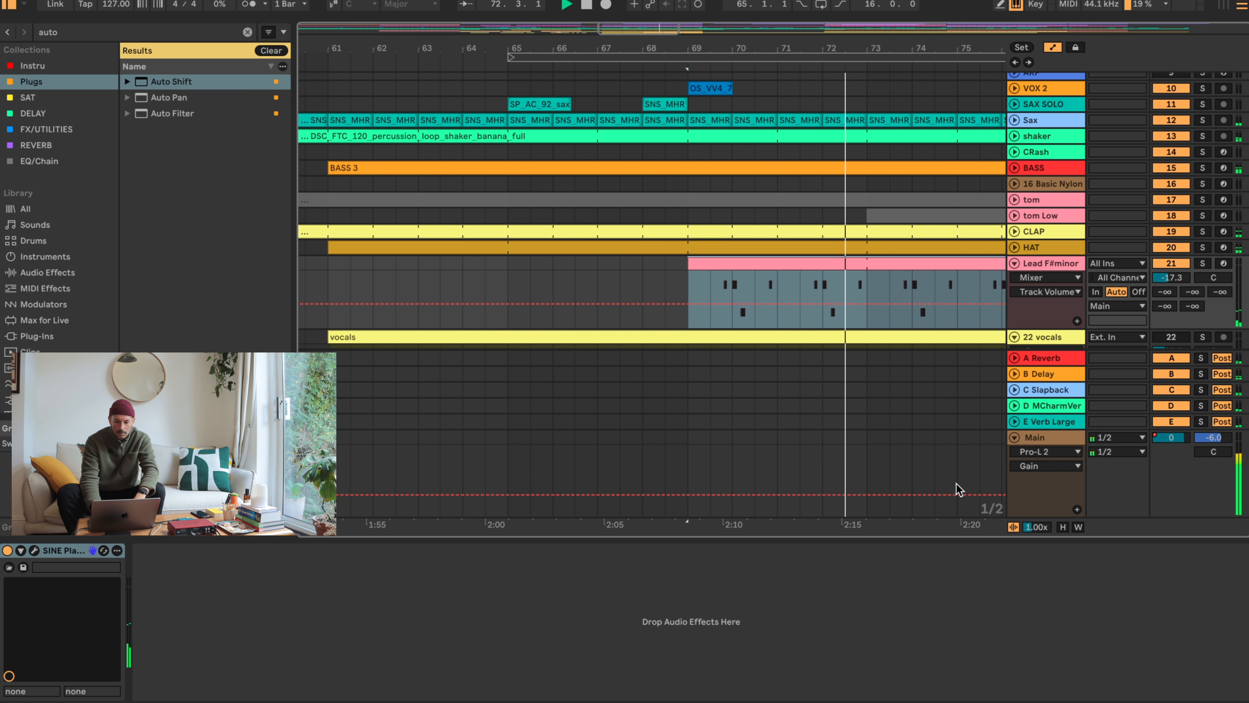
pyautogui.press('space')
pyautogui.hotkey('shift', 'Tab')
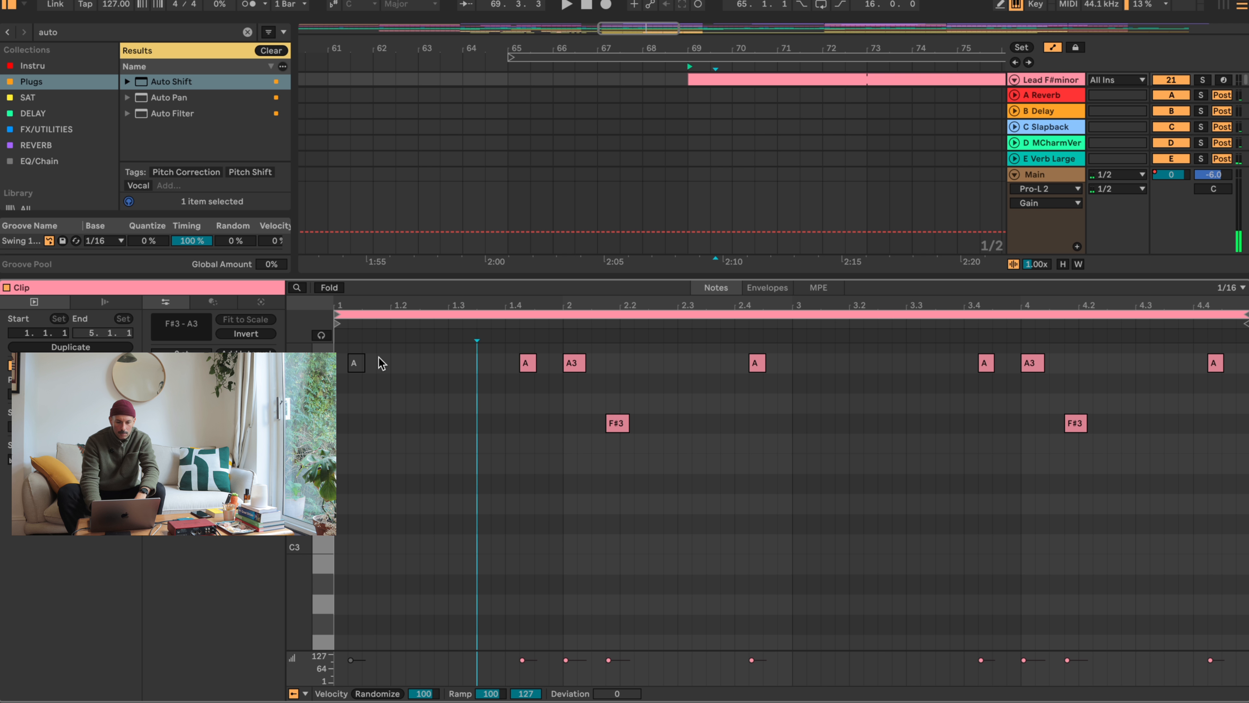
pyautogui.click(355, 364)
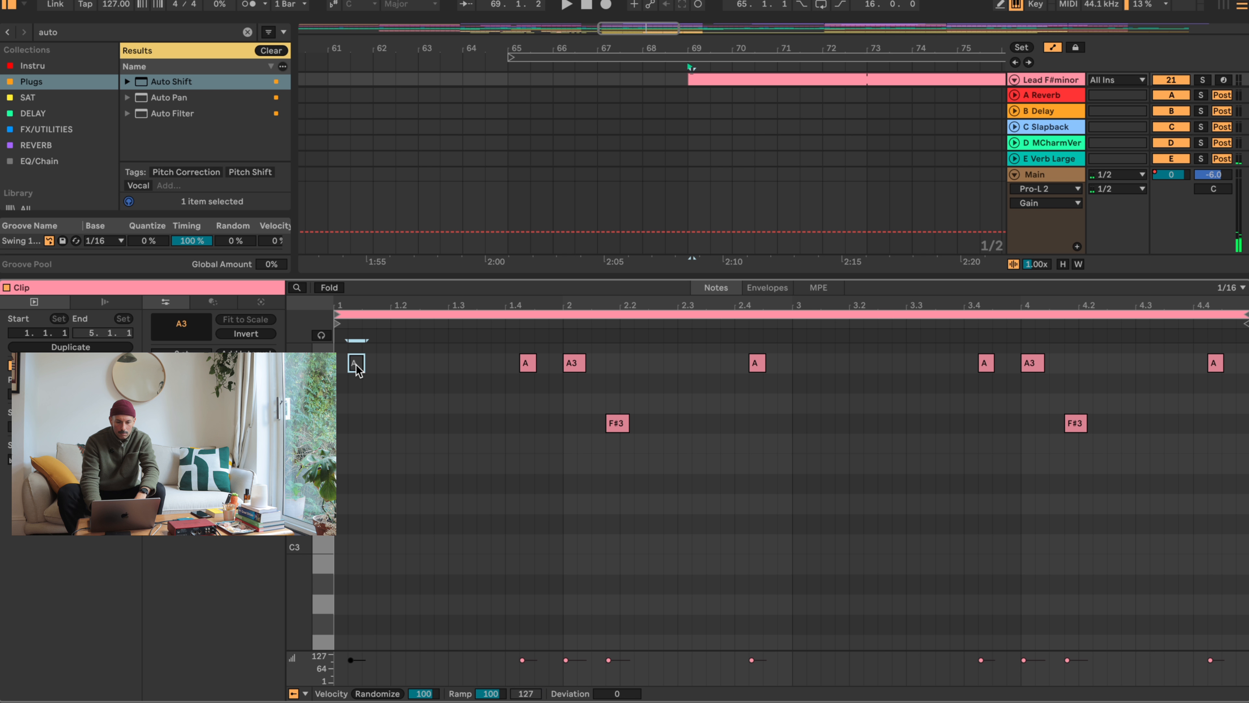
# - Enlarge the arrangement area above the note editor and reactivate the lead clip's first A3 note
pyautogui.click(836, 86)
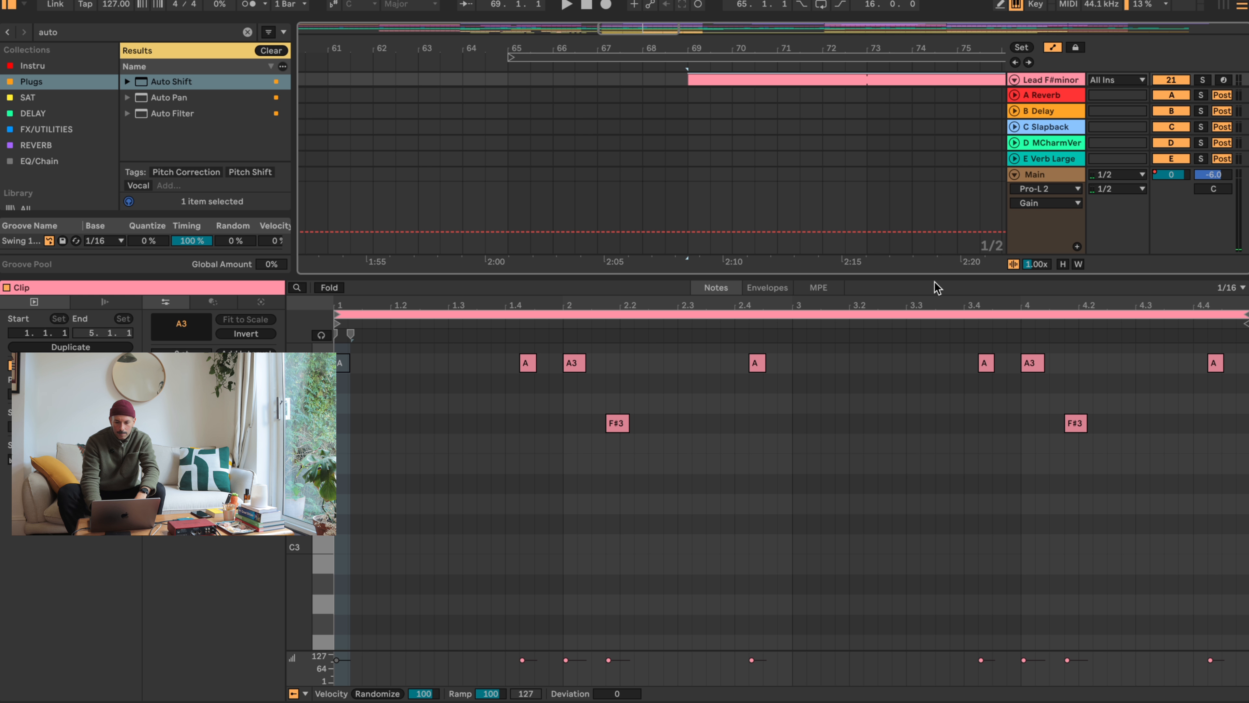
pyautogui.moveTo(929, 277); pyautogui.dragTo(928, 461)
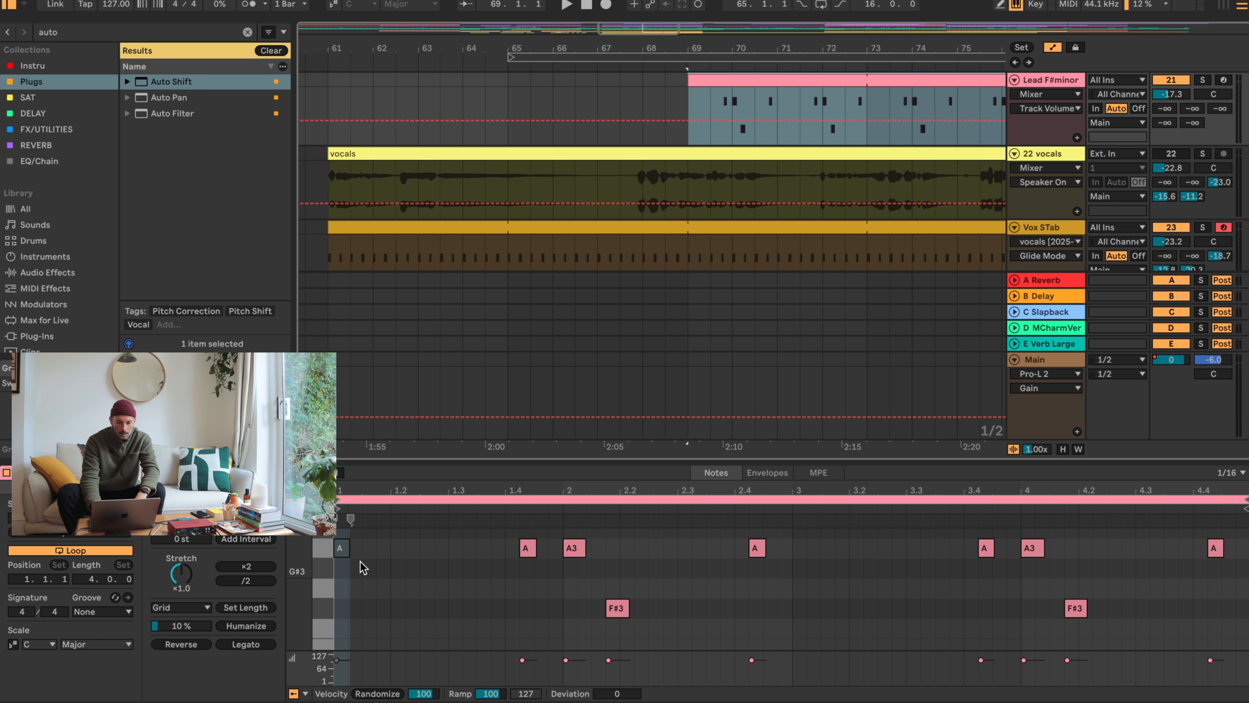
pyautogui.click(343, 548)
pyautogui.press('0')
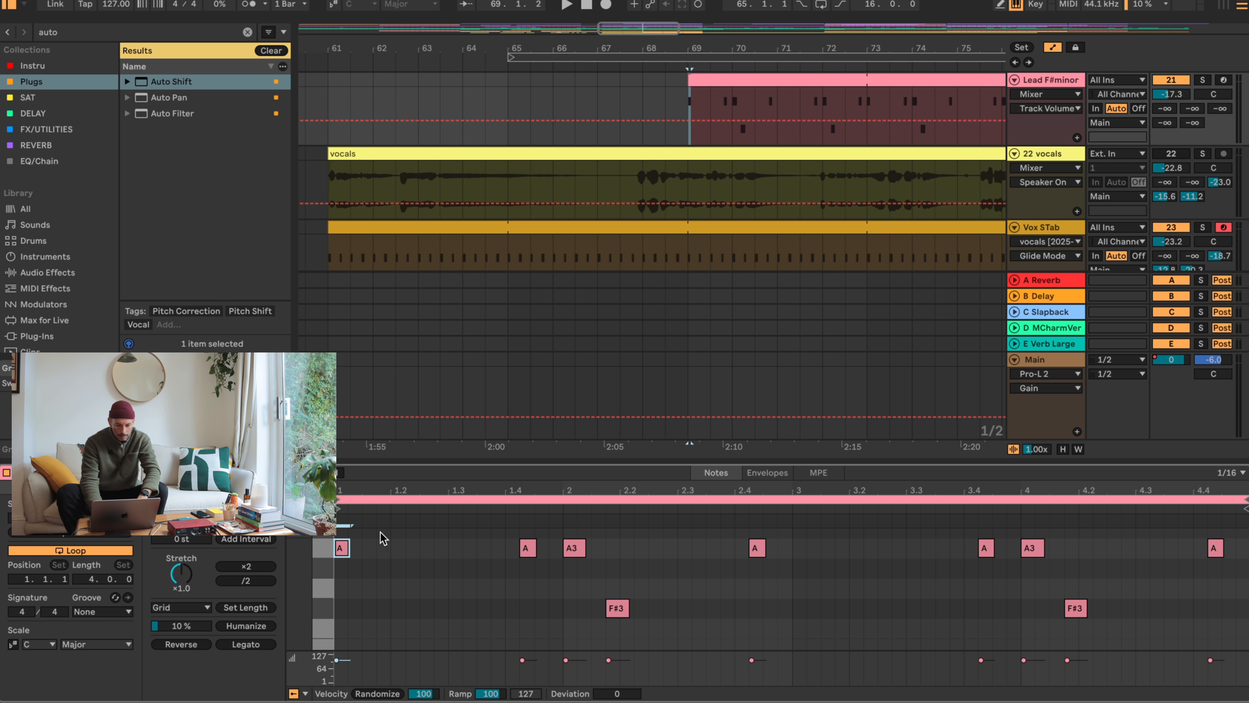
# - Add a G3 sixteenth note at 1.1.4 in the lead clip and delete all the notes after it
pyautogui.doubleClick(383, 591)
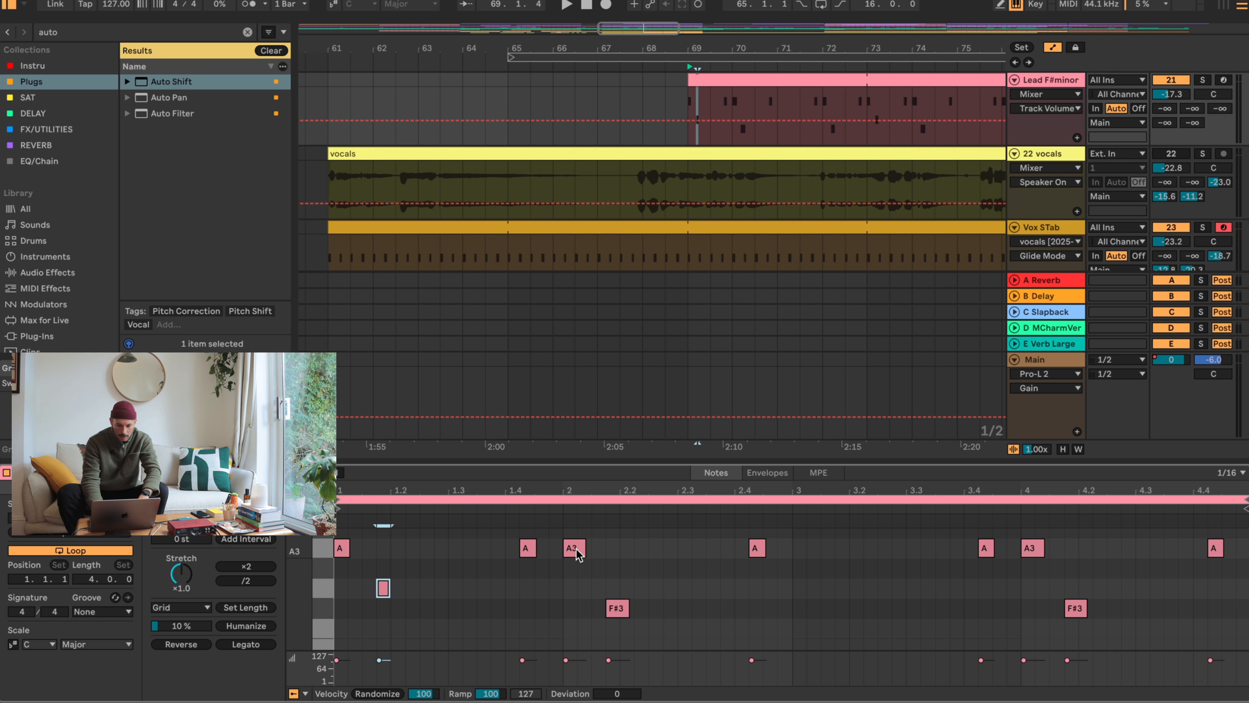
pyautogui.moveTo(478, 537); pyautogui.dragTo(1245, 615)
pyautogui.press('Delete')
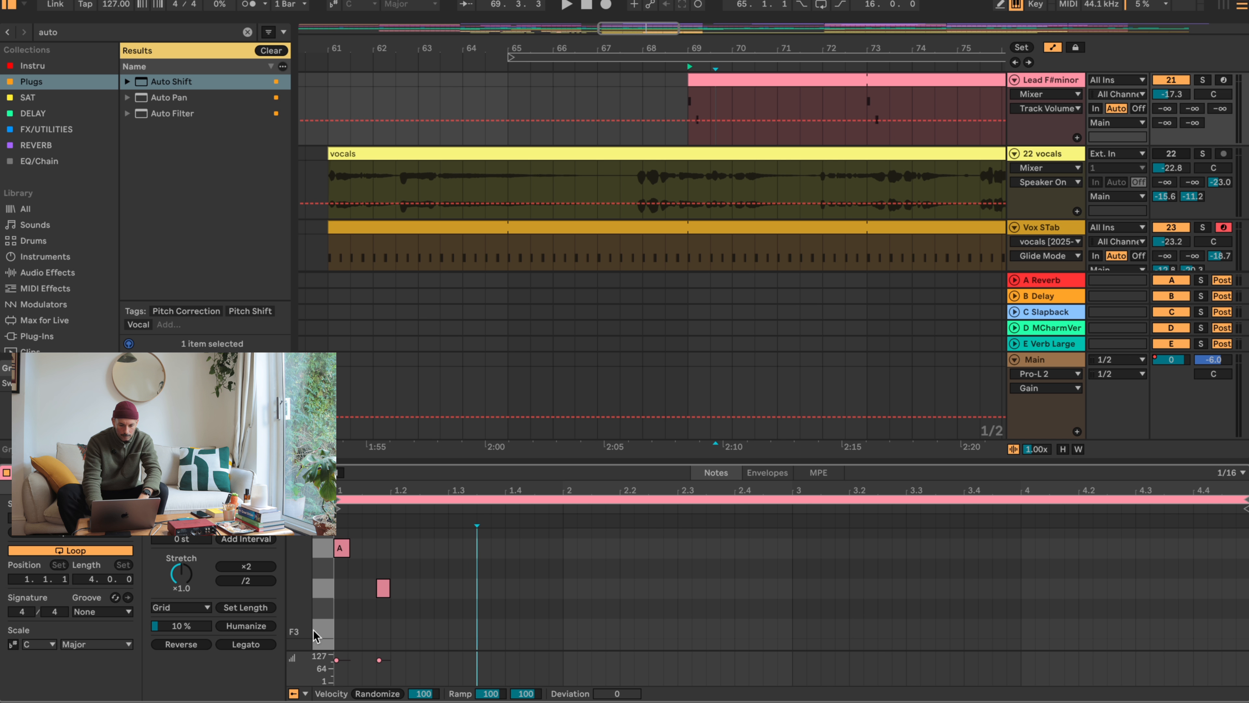
# - Move the G3 note to 1.1.3, repeat the A3–G3 pair through the four-bar lead clip and play it
pyautogui.click(384, 589)
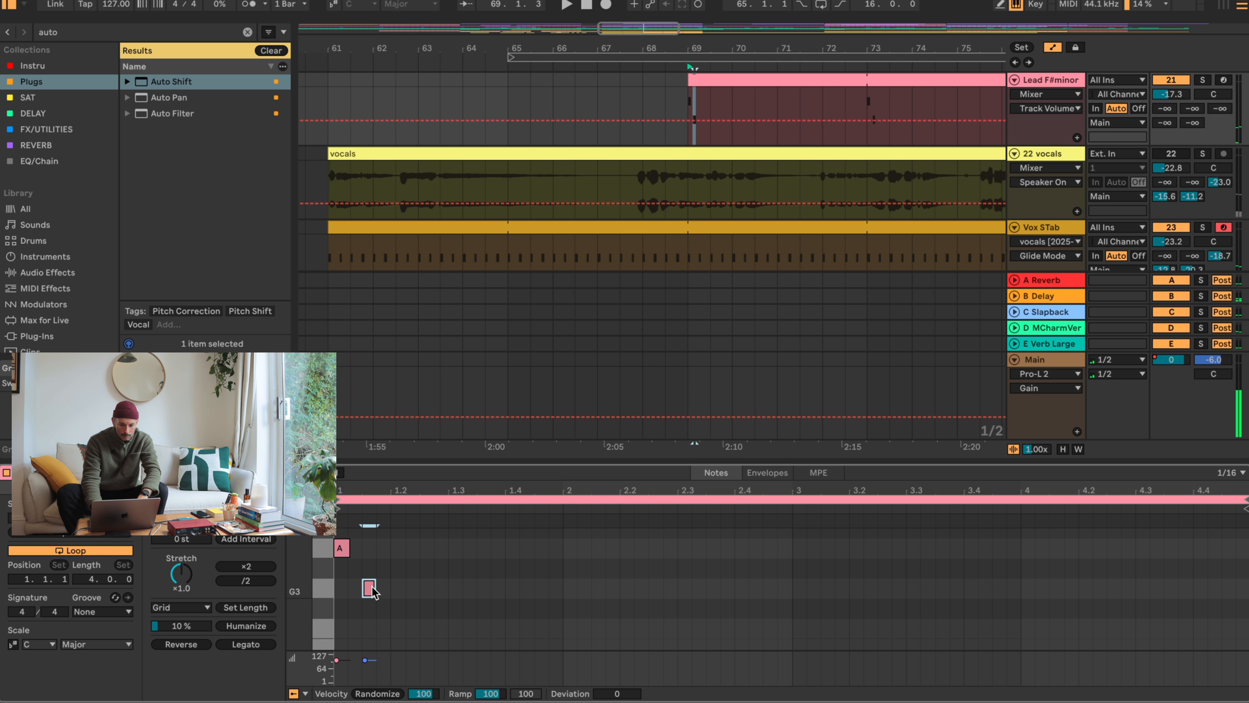
pyautogui.keyDown('shift'); pyautogui.click(343, 548); pyautogui.keyUp('shift')
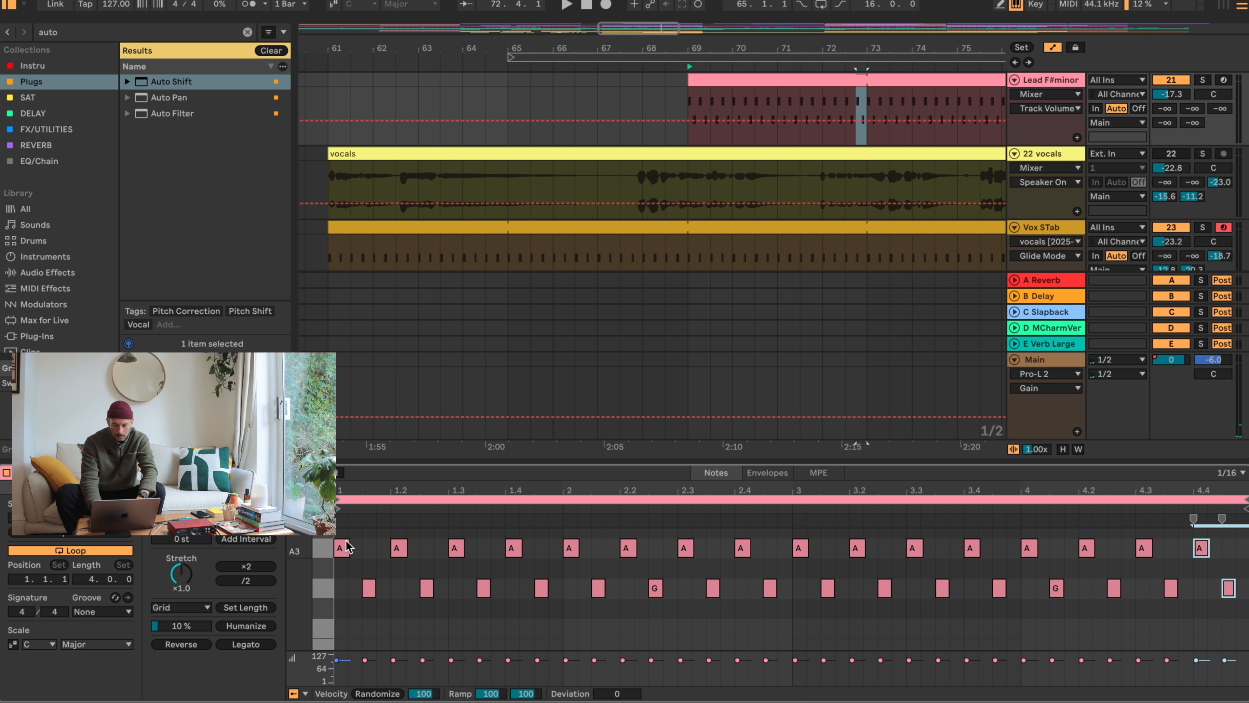
pyautogui.press('space')
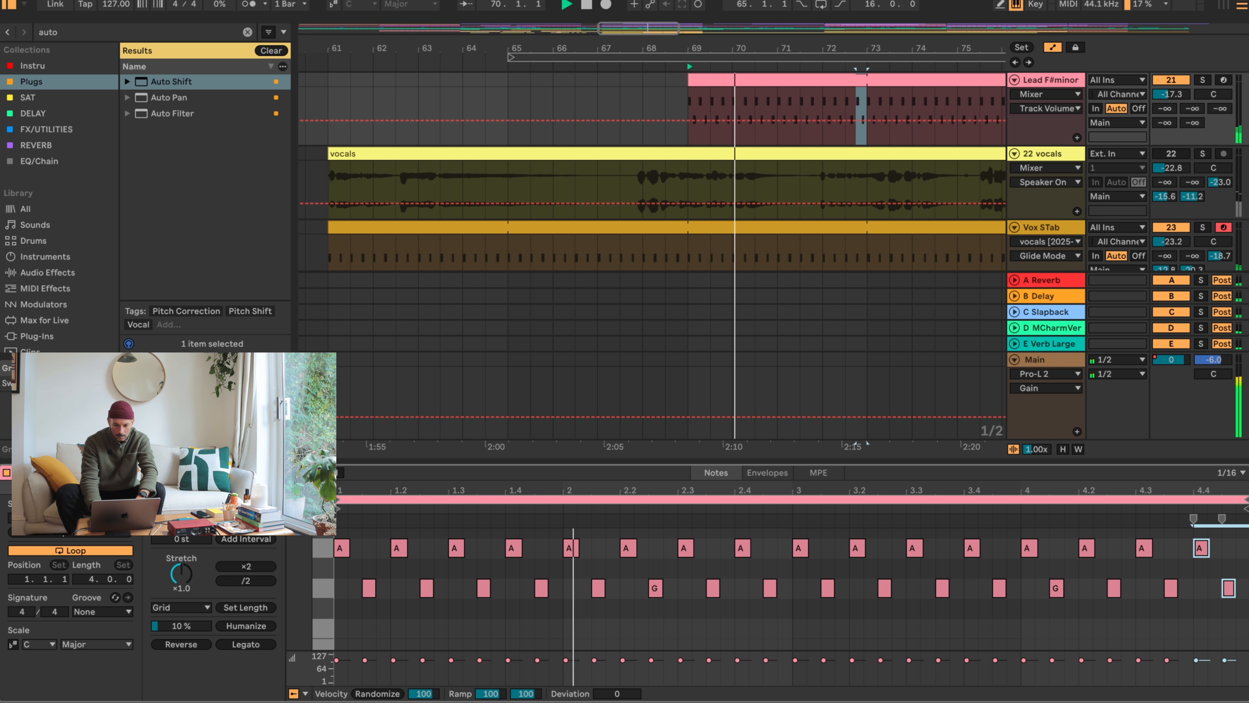
pyautogui.press('space')
# - Transpose all the G3 notes in the lead clip down one semitone to F#3 and play the result
pyautogui.moveTo(347, 569); pyautogui.dragTo(1246, 599)
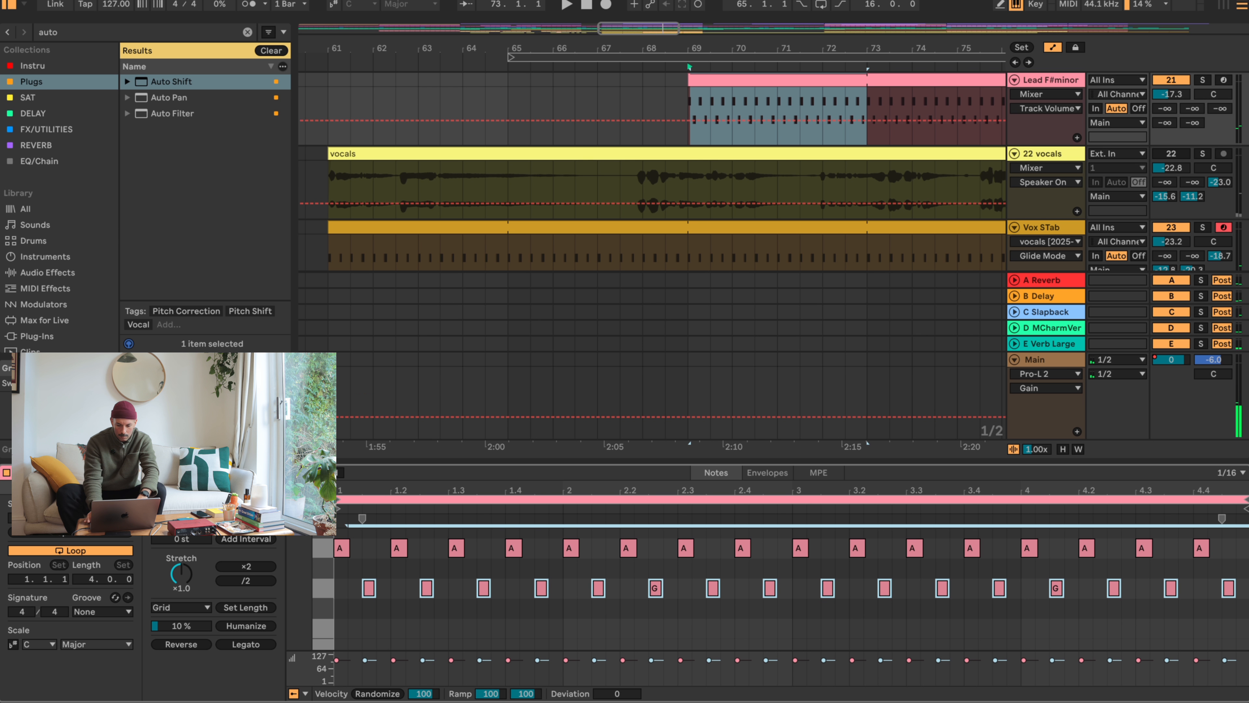
pyautogui.press('Down')
pyautogui.press('space')
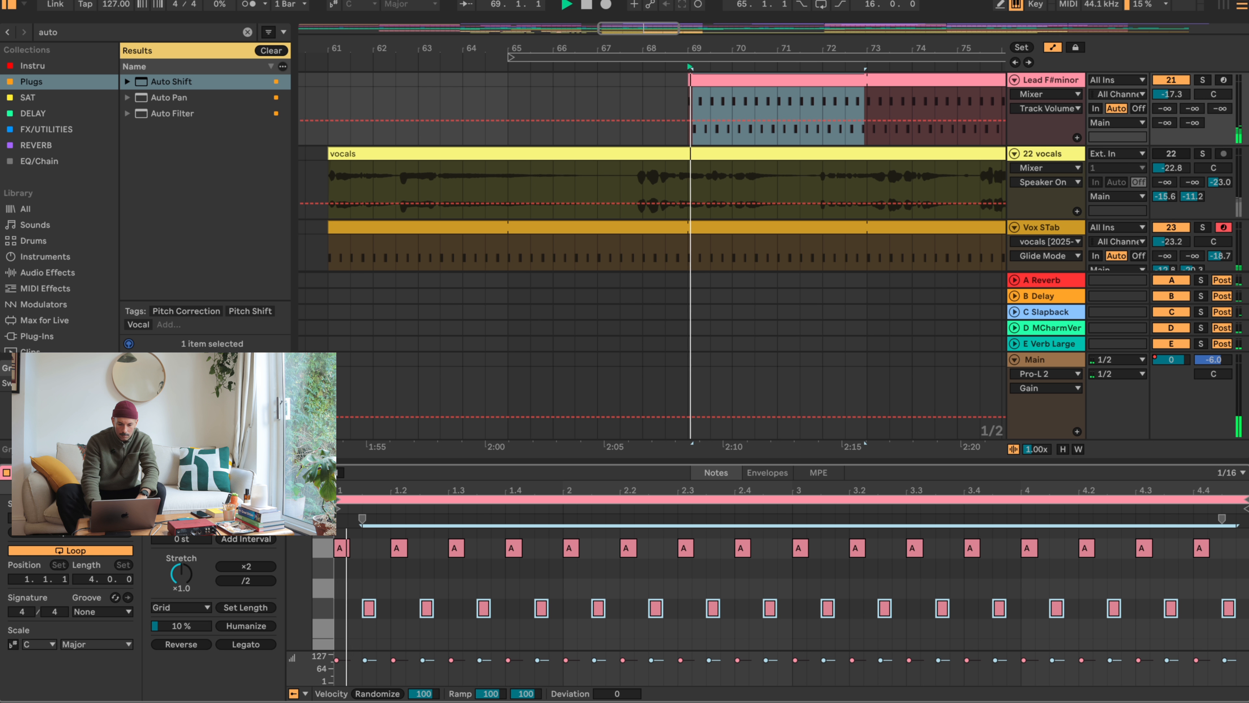
# - Lower the Lead F#minor track volume to -23.8 dB during playback and deactivate the track
pyautogui.click(1161, 701)
pyautogui.moveTo(1178, 279); pyautogui.dragTo(1178, 289)
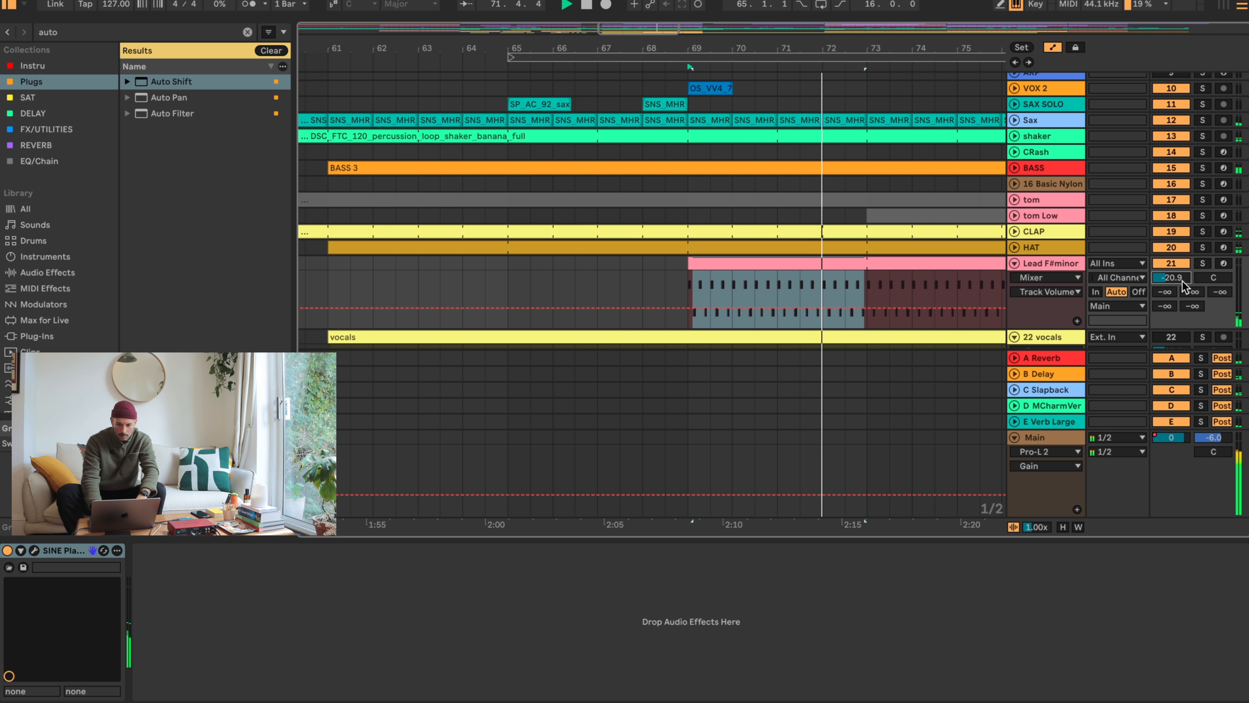
pyautogui.moveTo(1182, 280); pyautogui.dragTo(1182, 290)
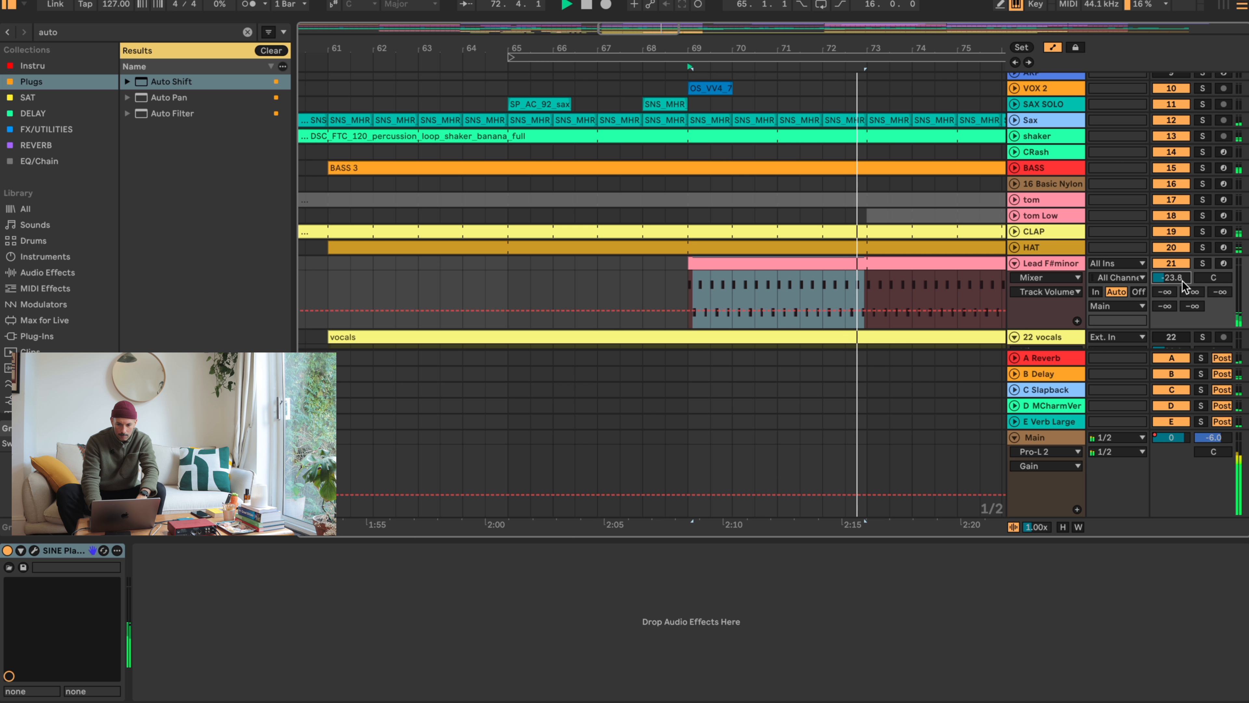
pyautogui.click(1171, 263)
# - Select the long vocals clip starting at bar 61, audition it and show the vocal track's devices
pyautogui.moveTo(787, 45); pyautogui.dragTo(787, 19)
pyautogui.click(821, 265)
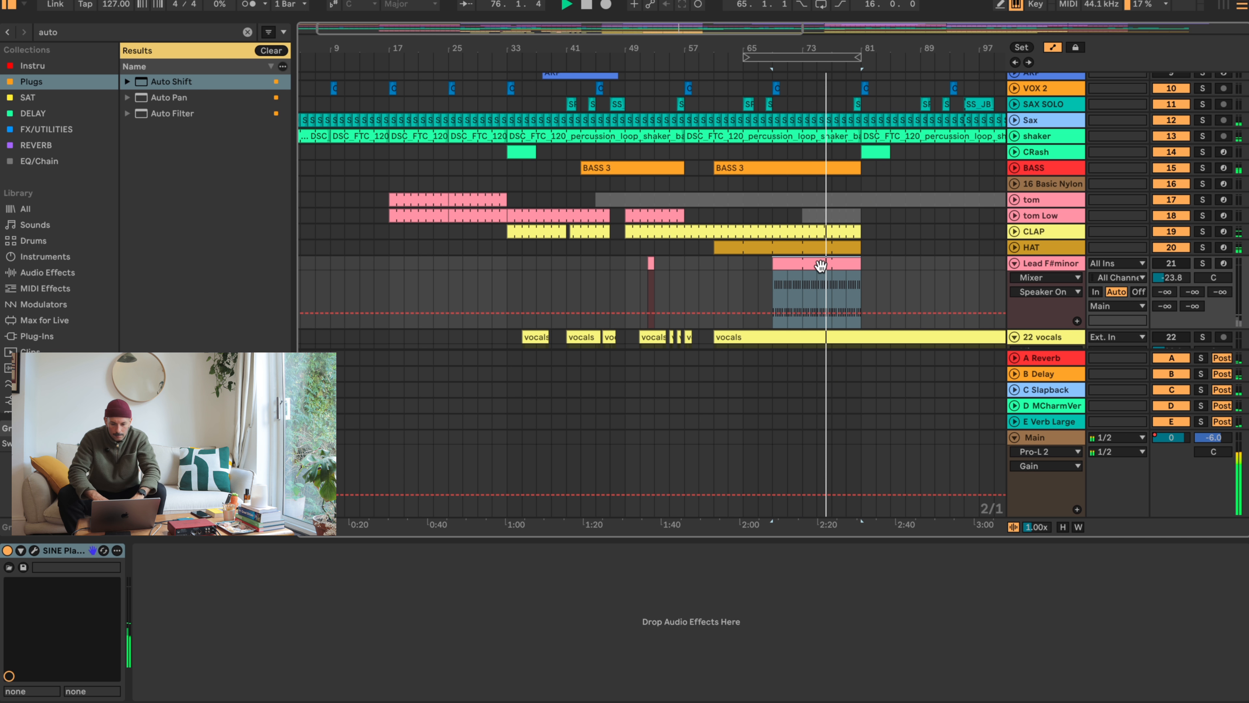
pyautogui.scroll(-5, 821, 266)
pyautogui.click(1189, 256)
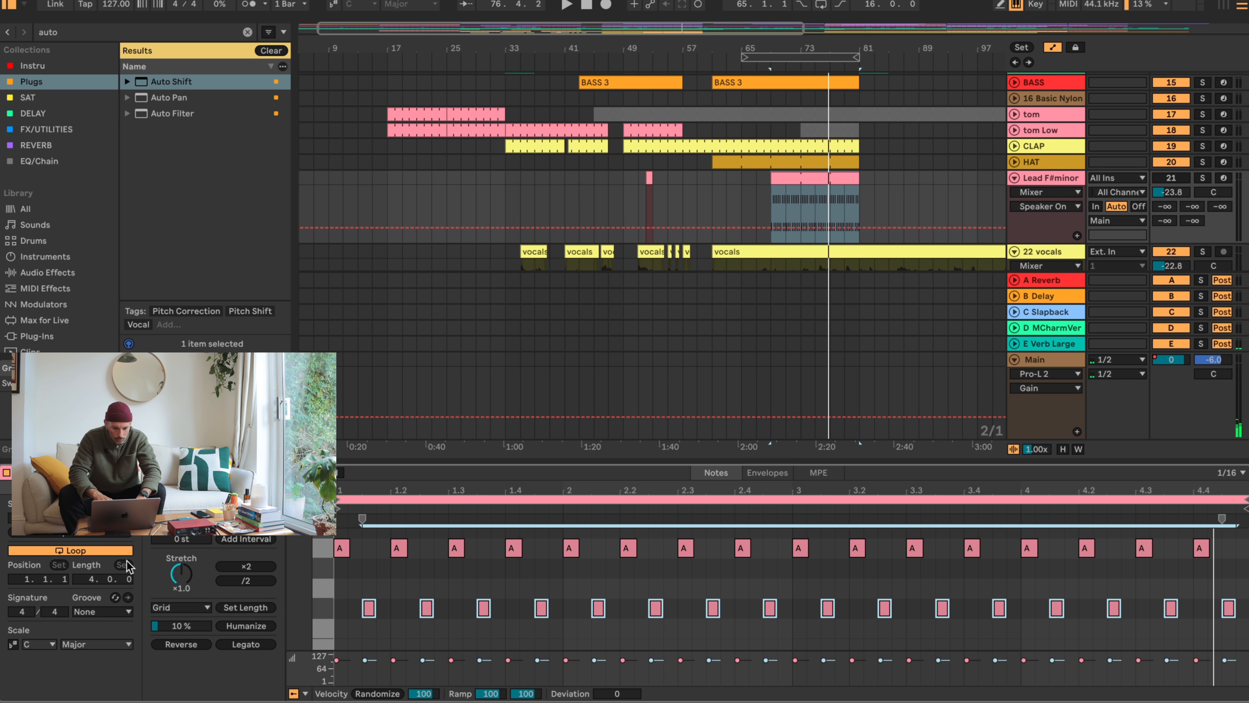
pyautogui.click(833, 261)
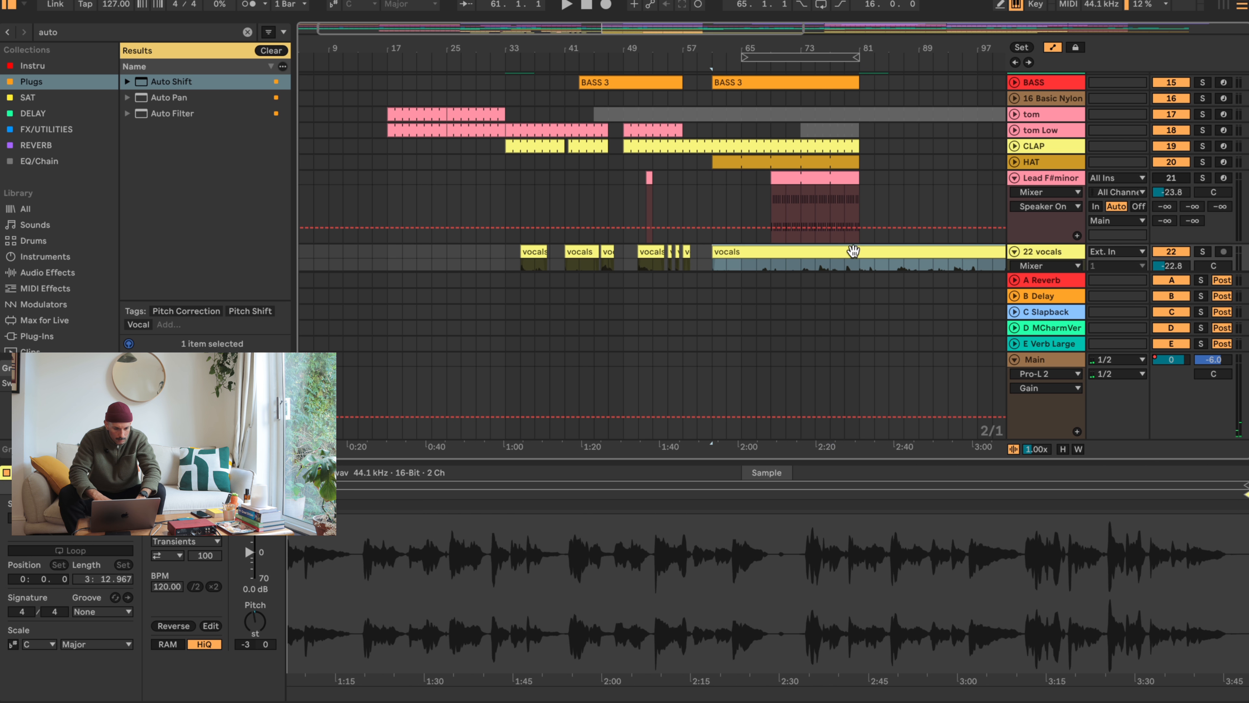
pyautogui.press('space')
pyautogui.click(1126, 702)
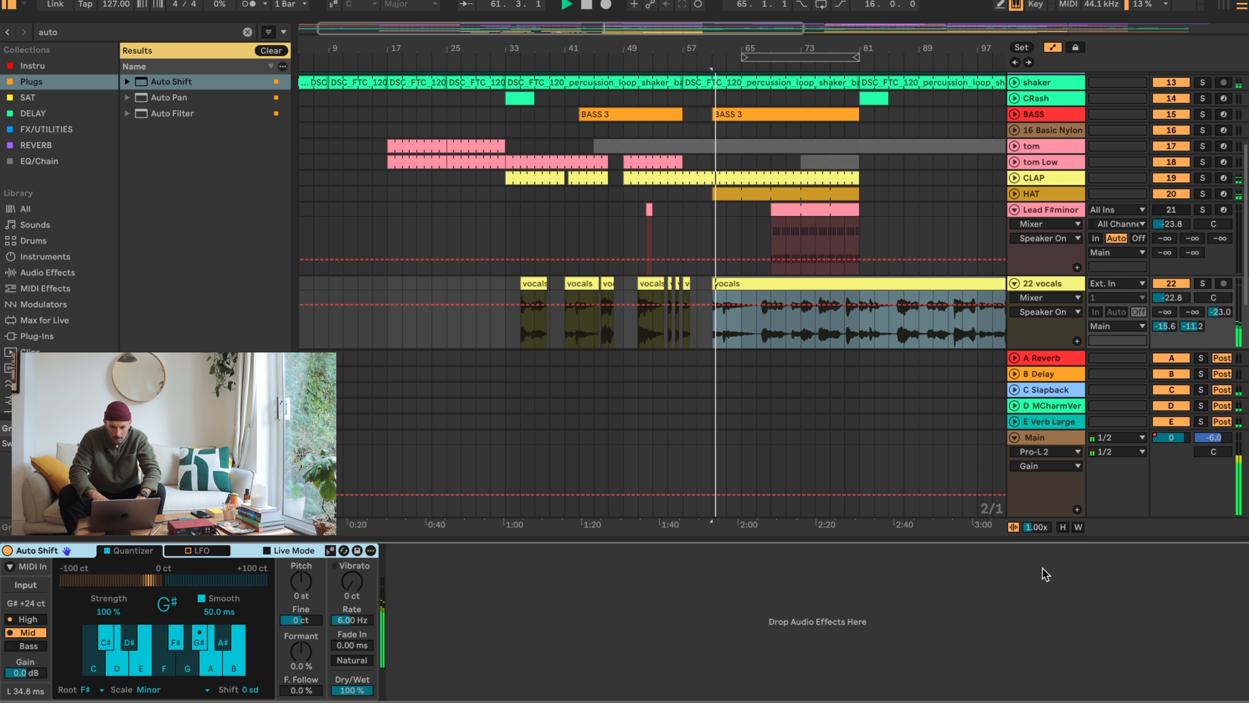
pyautogui.press('space')
# - Delete the section of the vocals clip from 61.4 to 62.2 and audition the phrase at bar 61
pyautogui.moveTo(723, 49); pyautogui.dragTo(721, 241)
pyautogui.moveTo(667, 339); pyautogui.dragTo(709, 281)
pyautogui.press('Delete')
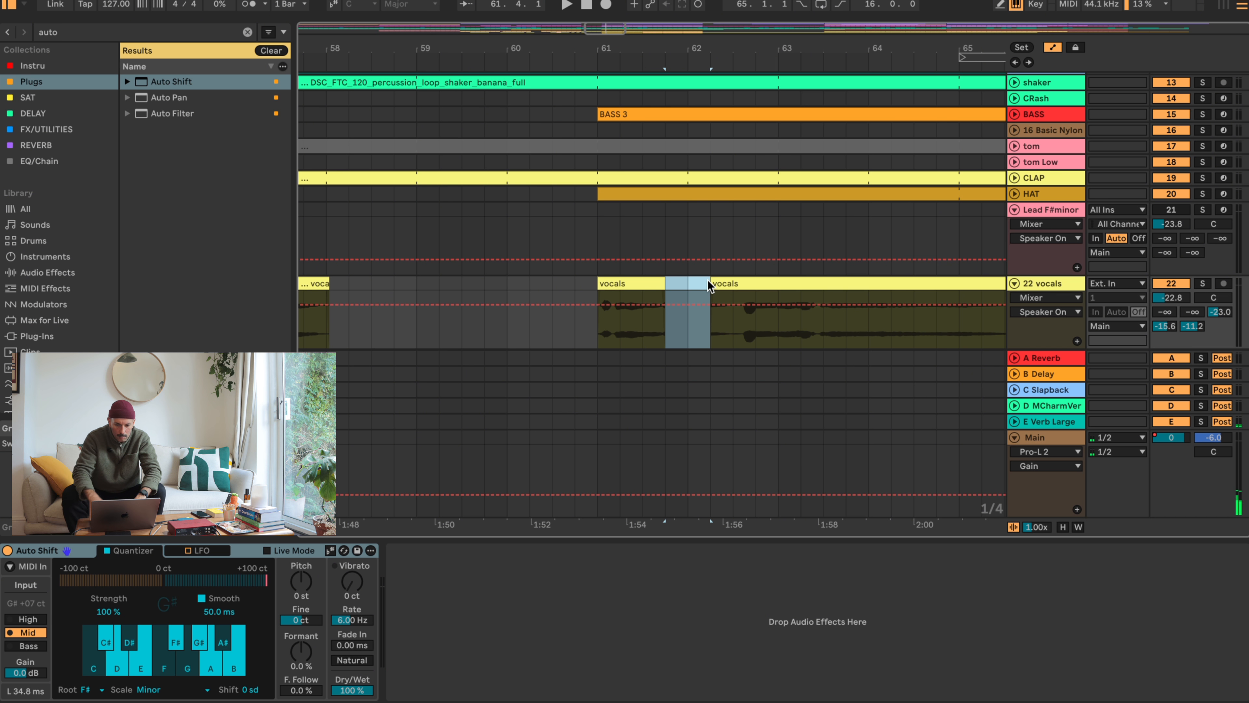
pyautogui.click(626, 278)
pyautogui.press('space')
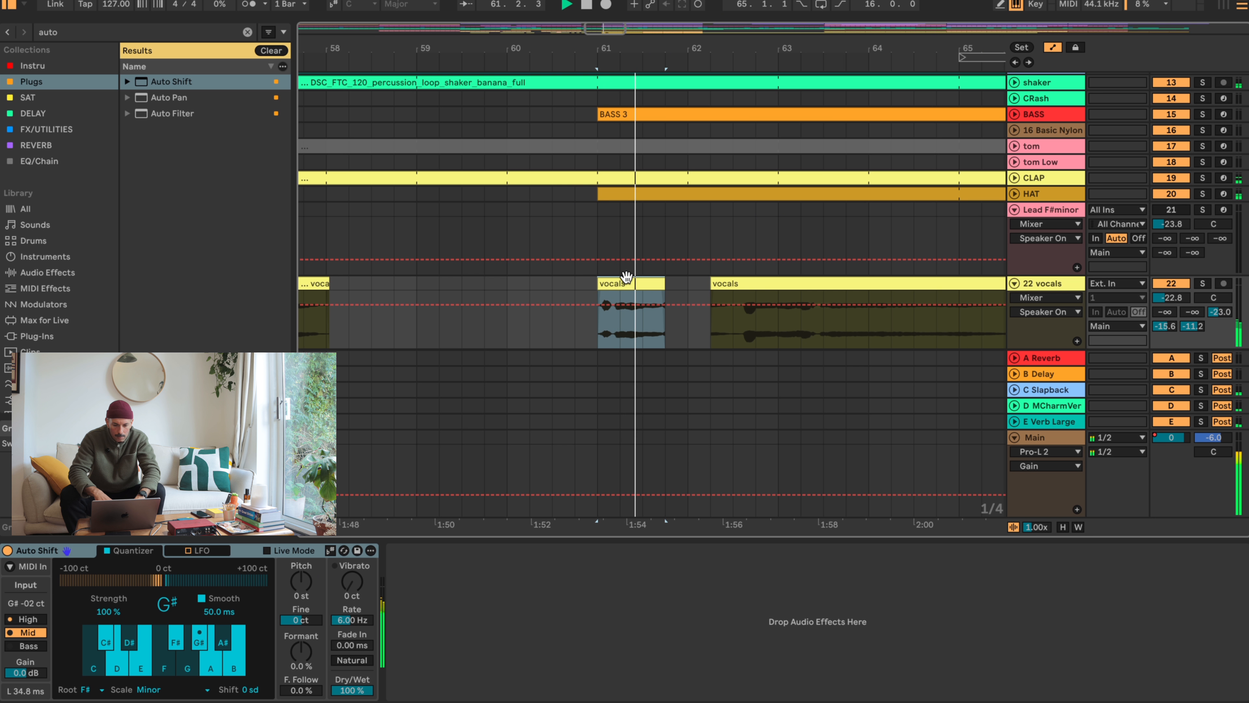
# - Trim the start of the following vocals clip to 62.3 and delete its section from 63.1 to 63.3
pyautogui.click(751, 285)
pyautogui.moveTo(714, 278); pyautogui.dragTo(733, 280)
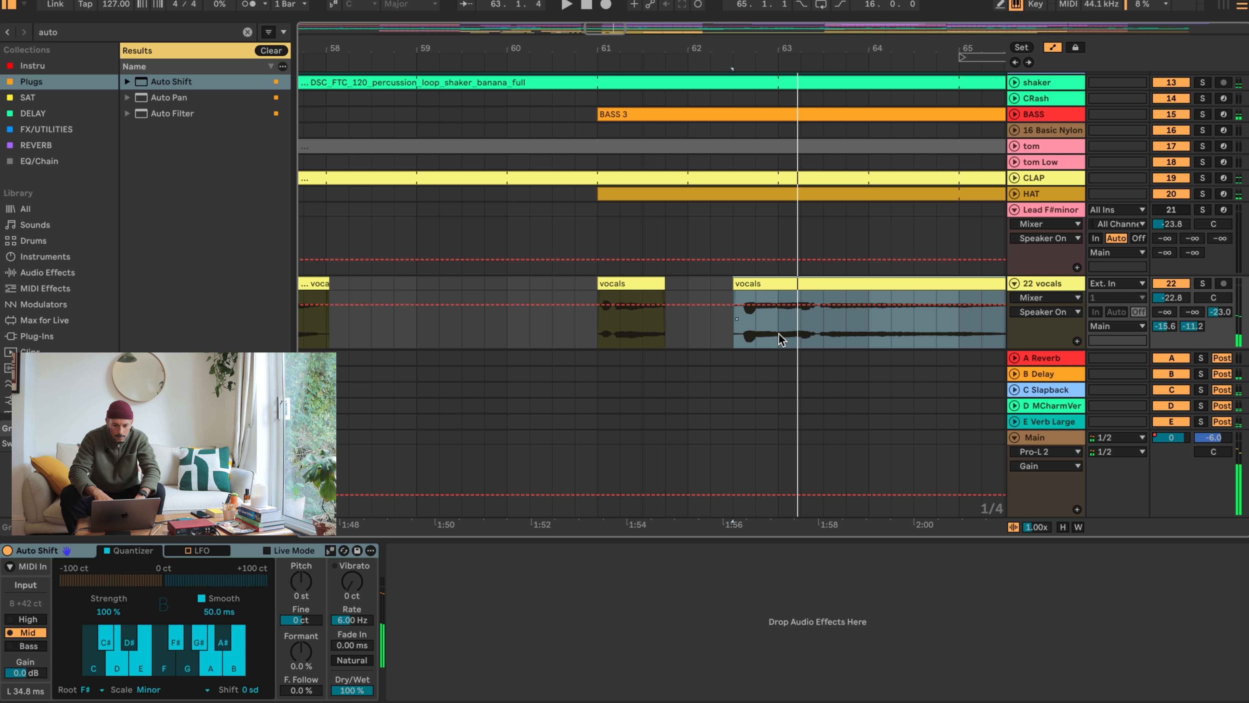
pyautogui.moveTo(779, 336); pyautogui.dragTo(814, 294)
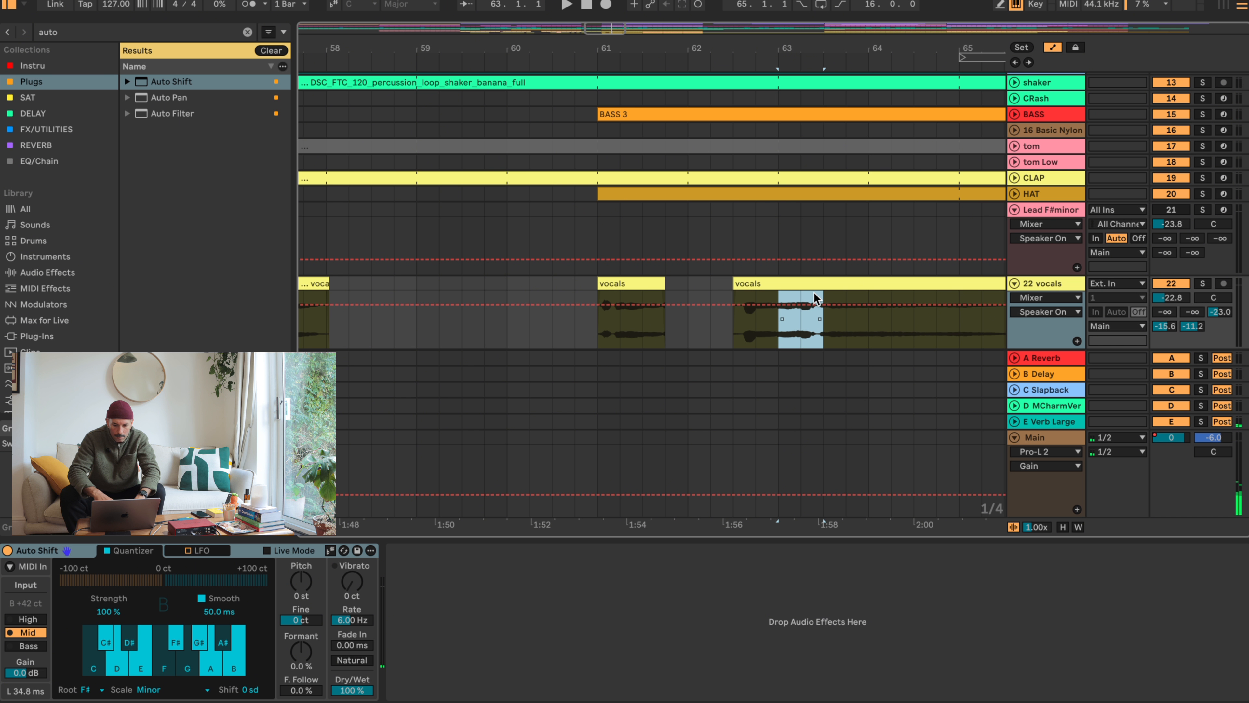
pyautogui.click(814, 320)
pyautogui.press('Delete')
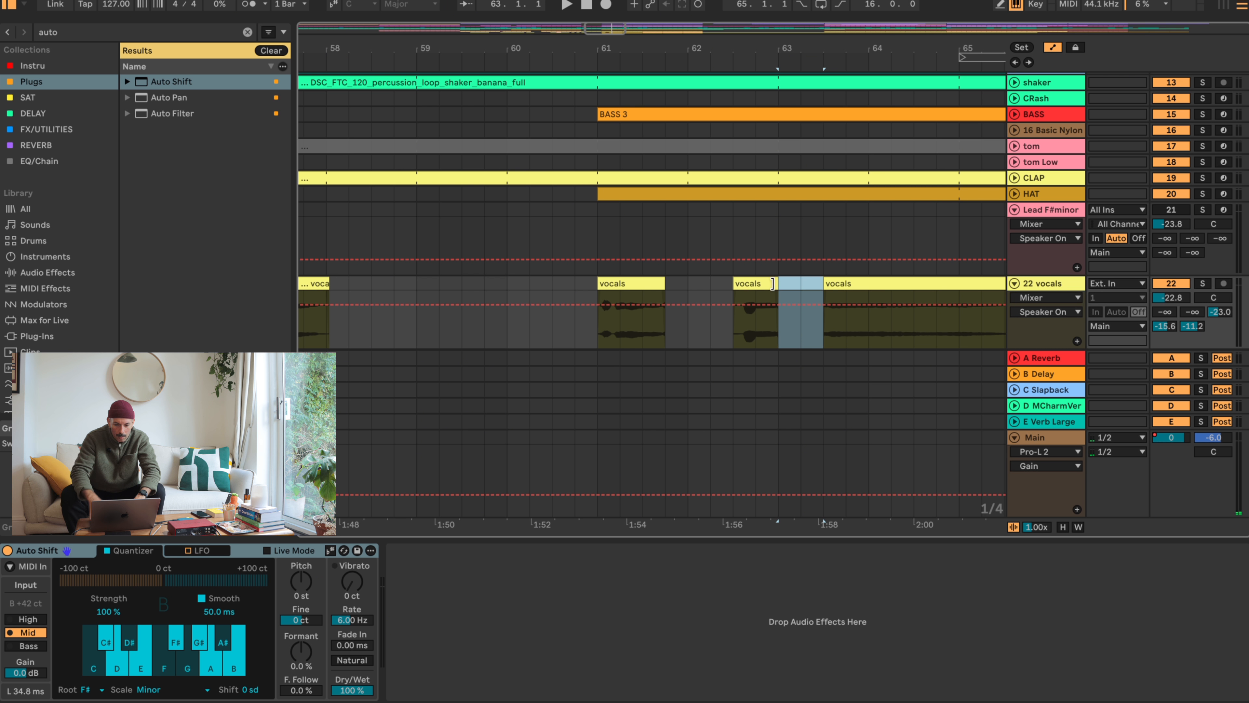
# - Select the remaining long vocals clip and audition it from 63.3
pyautogui.click(867, 278)
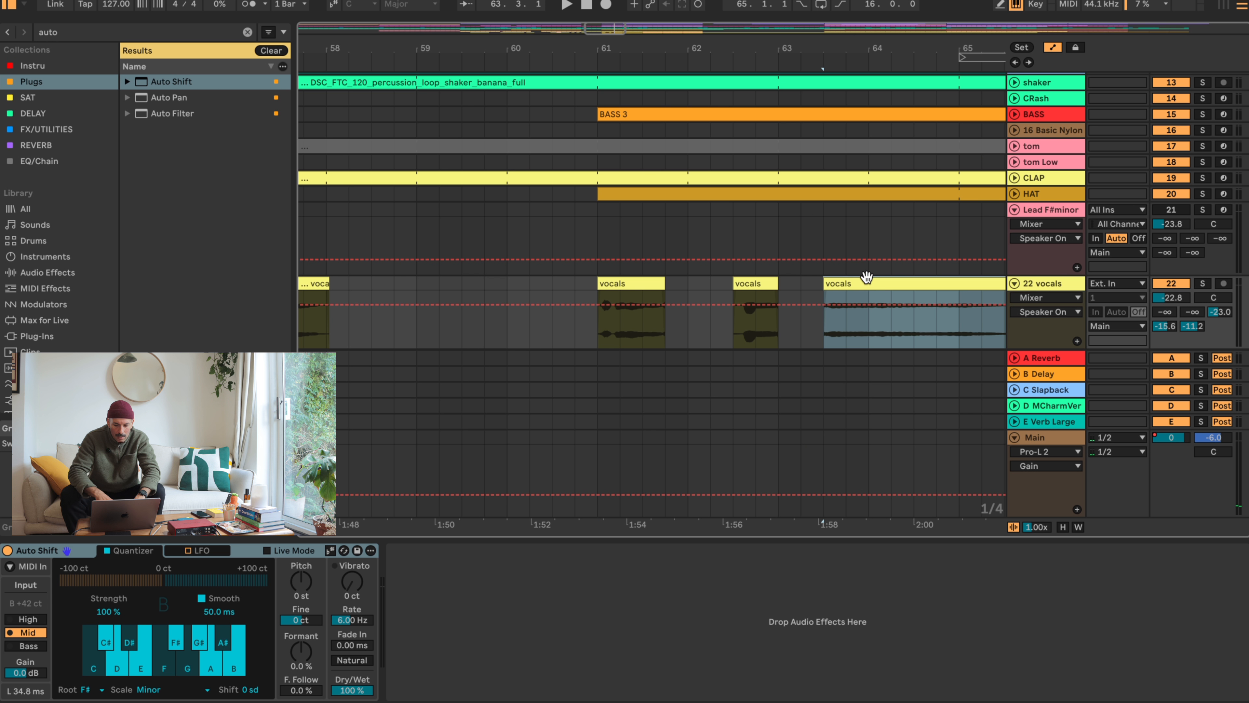
pyautogui.hscroll(6, 964, 248)
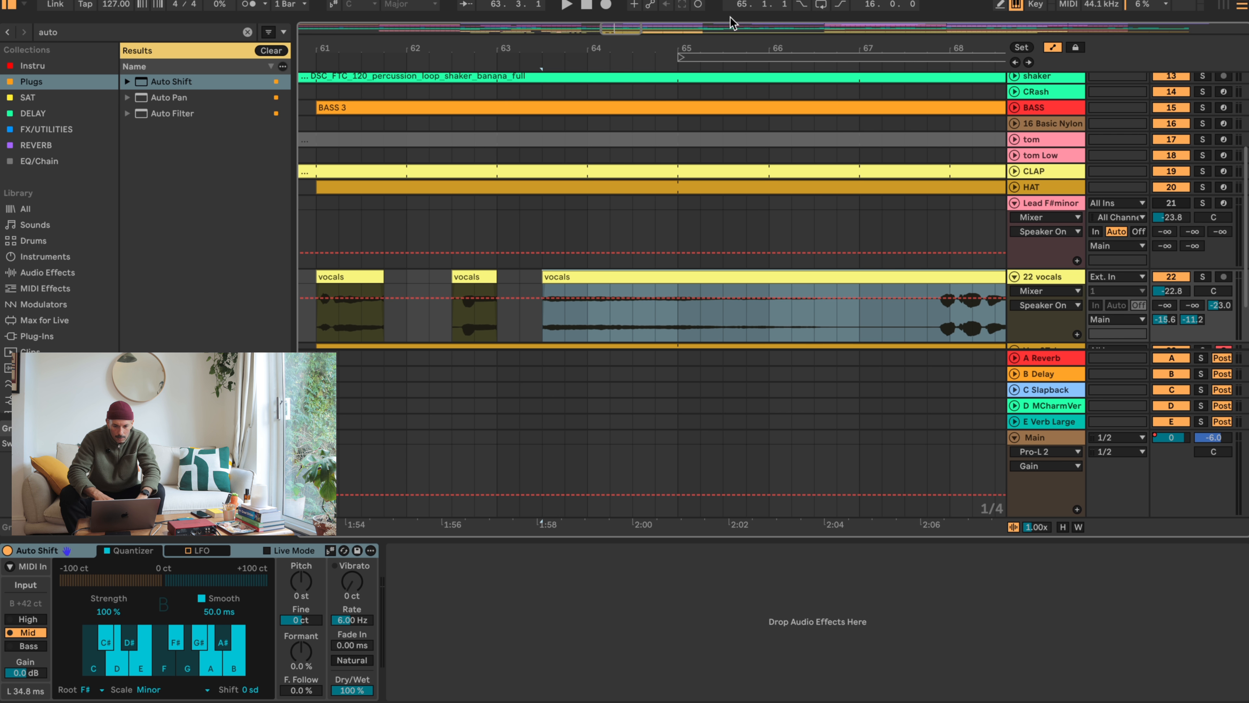
pyautogui.moveTo(737, 43); pyautogui.dragTo(737, 12)
pyautogui.rightClick(759, 279)
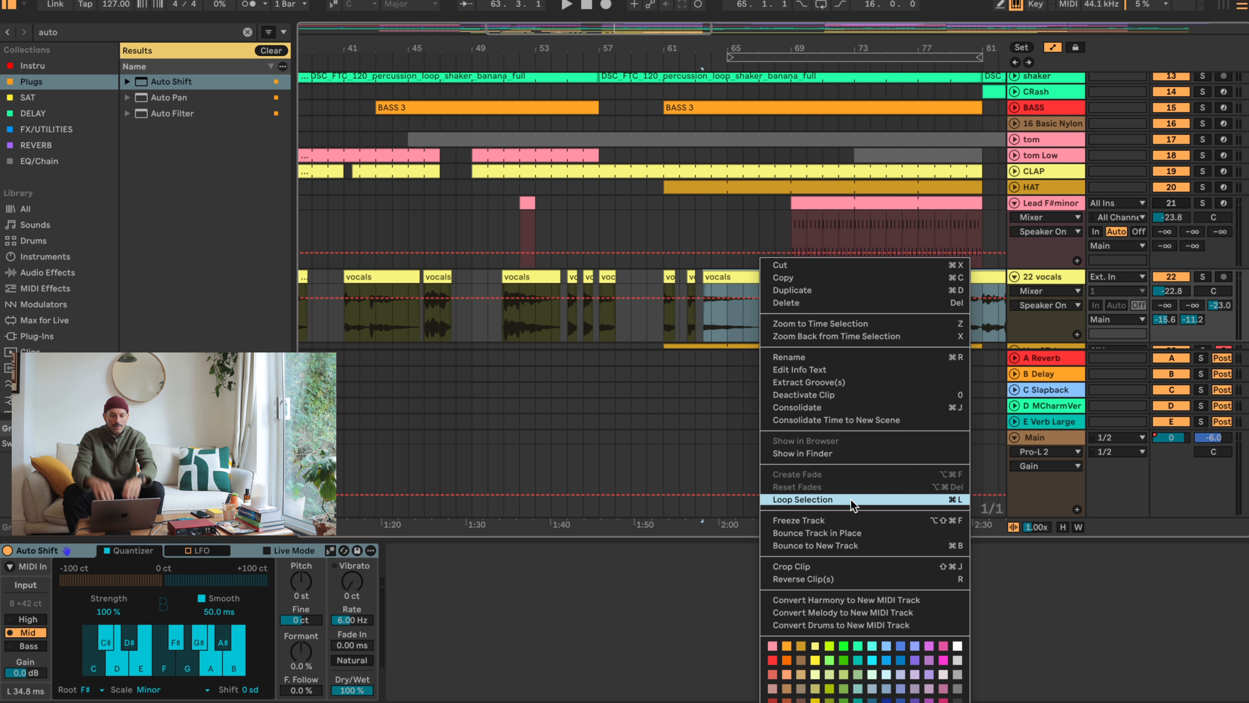
pyautogui.click(729, 214)
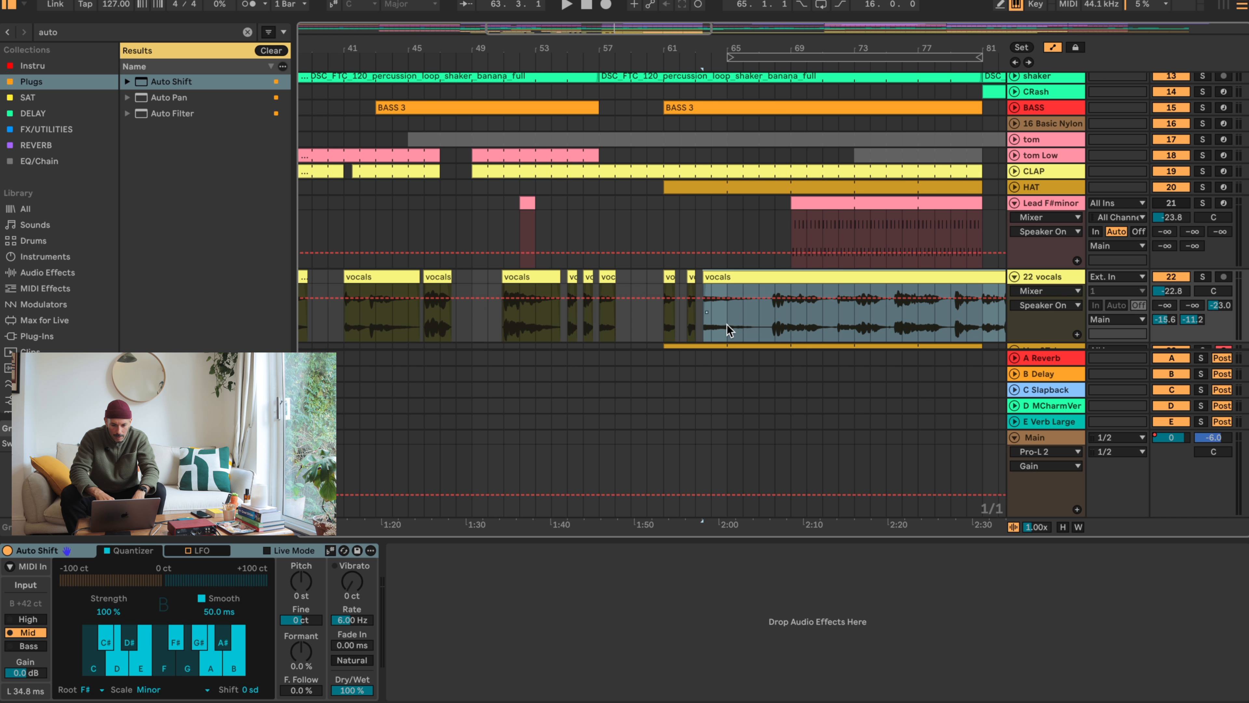
pyautogui.press('space')
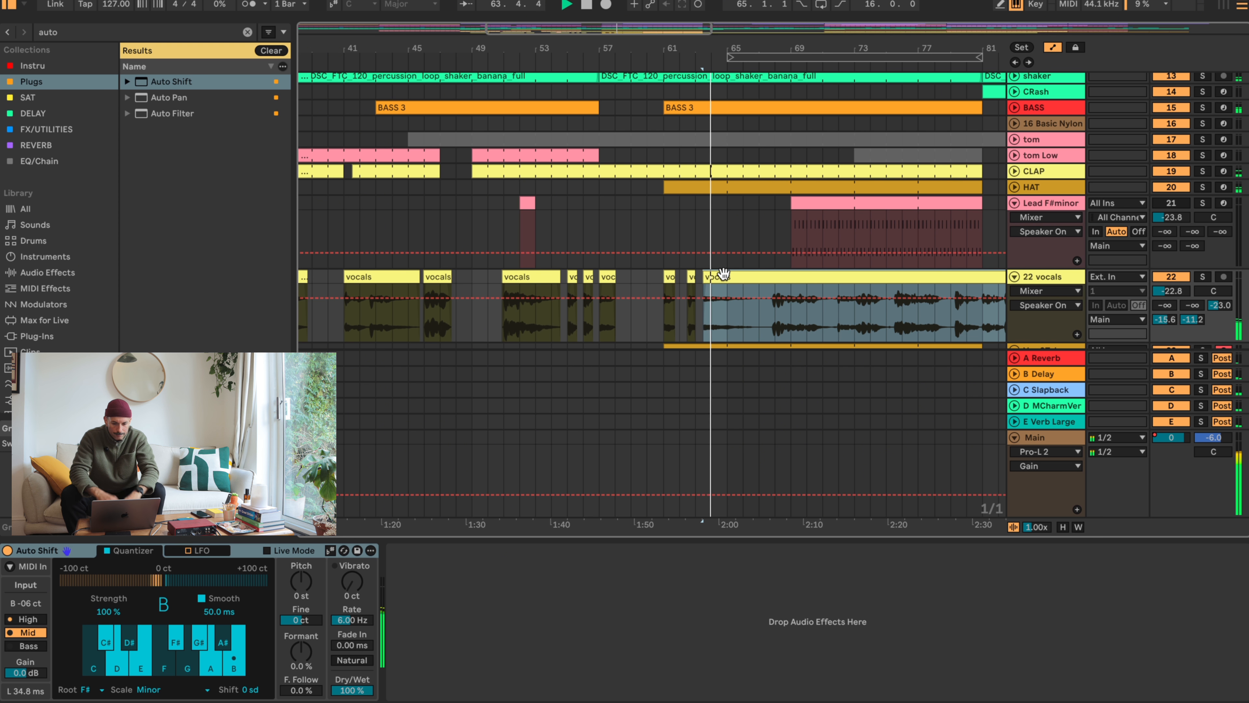
# - Delete the vocals between bars 65 and 66 and trim the end of the preceding clip to 64.3
pyautogui.moveTo(717, 55); pyautogui.dragTo(720, 162)
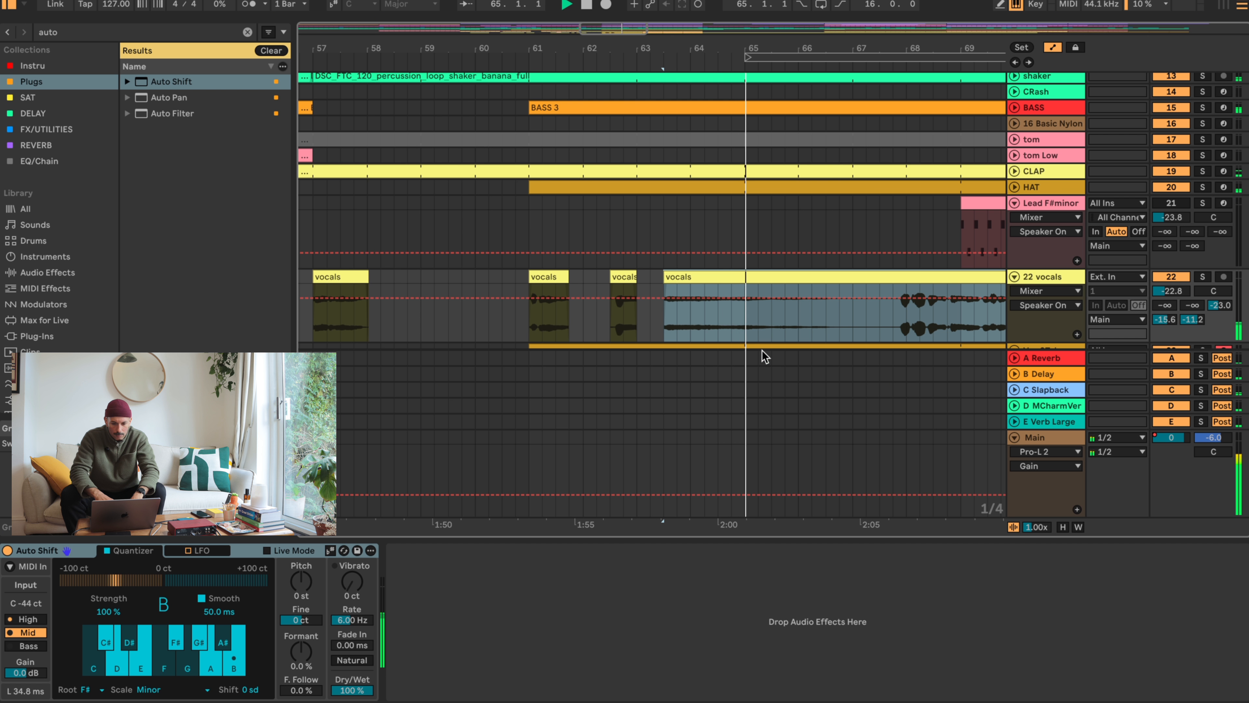
pyautogui.press('space')
pyautogui.click(749, 290)
pyautogui.click(675, 275)
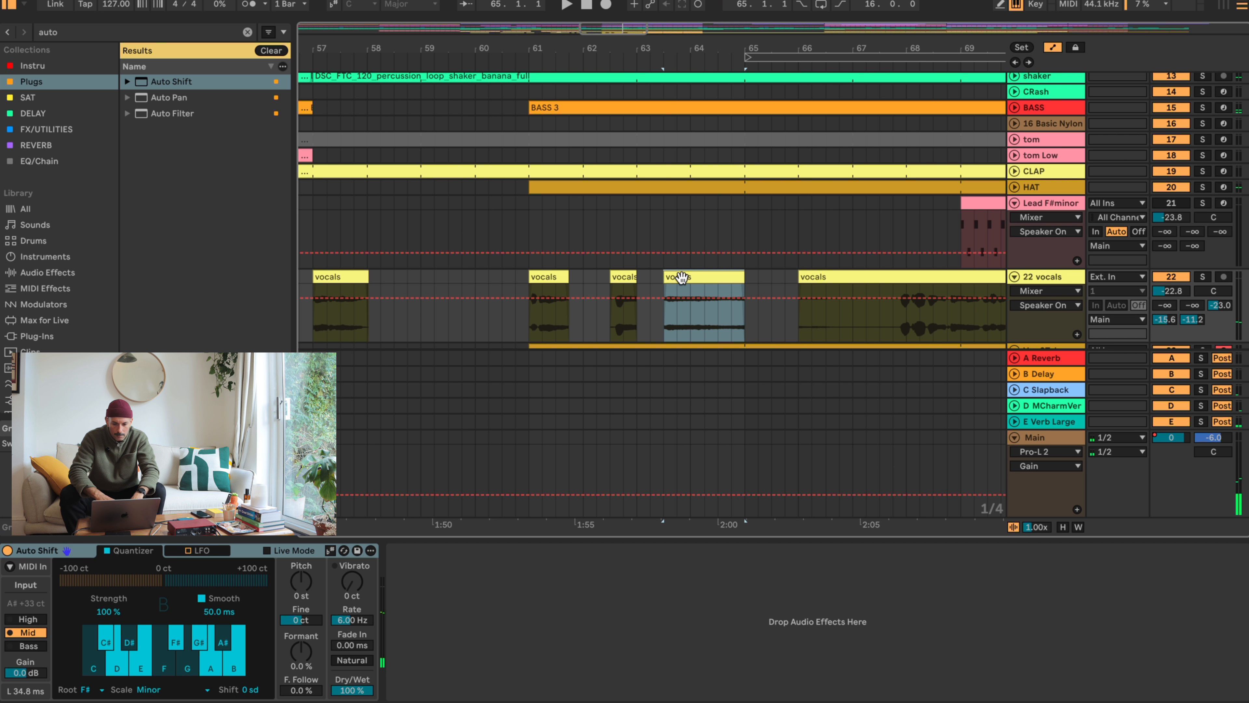
pyautogui.press('space')
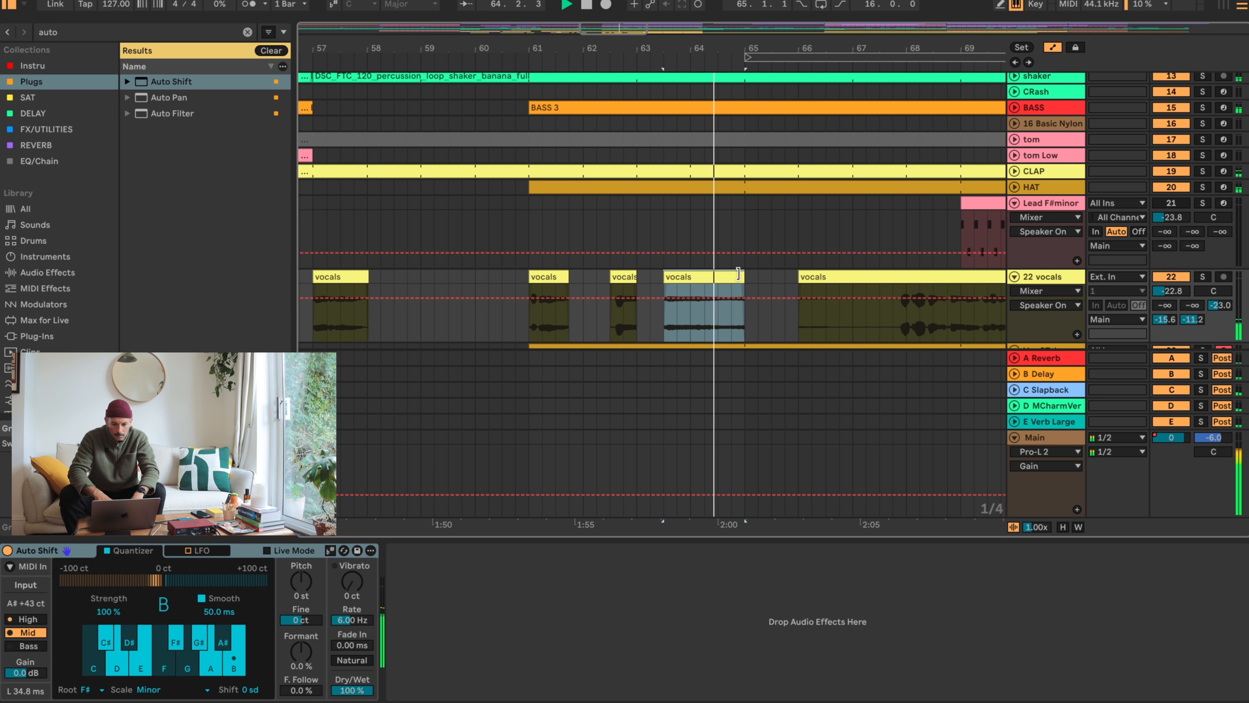
pyautogui.moveTo(739, 275); pyautogui.dragTo(720, 273)
# - Extend the start of the Vox STab clip back to bar 57 and audition the lead-in to bar 61
pyautogui.click(535, 274)
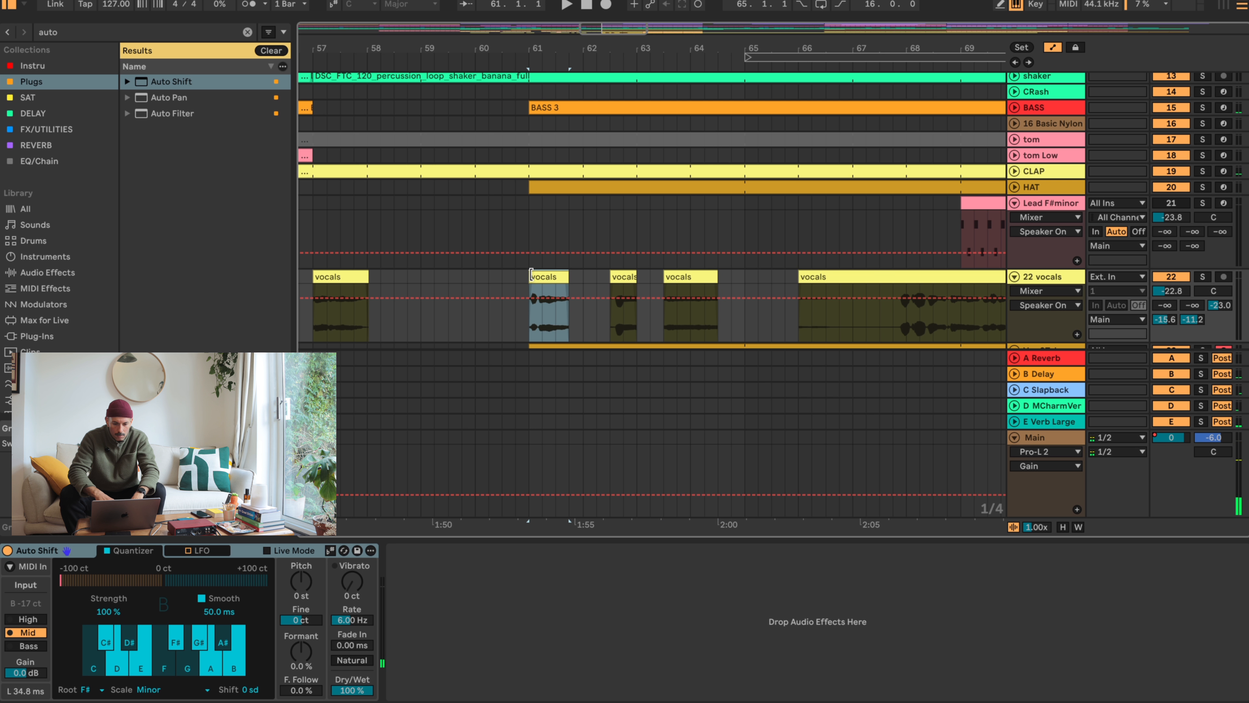
pyautogui.click(420, 285)
pyautogui.press('space')
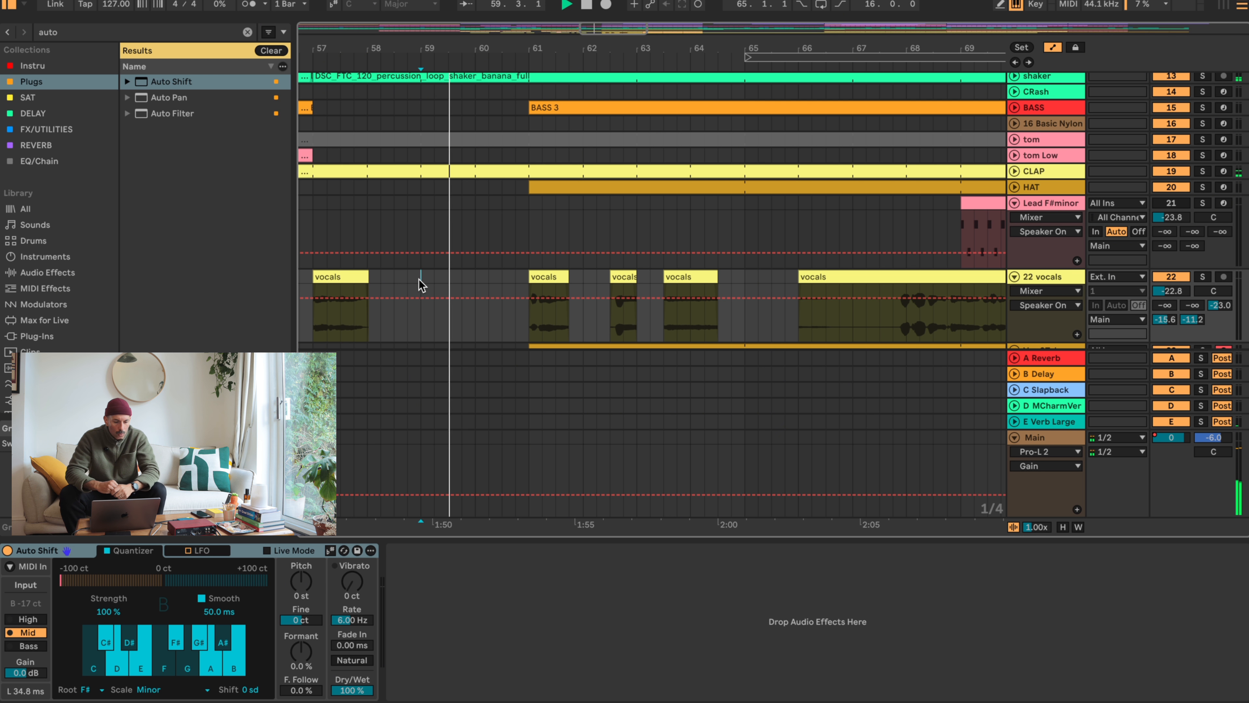
pyautogui.scroll(-4, 564, 249)
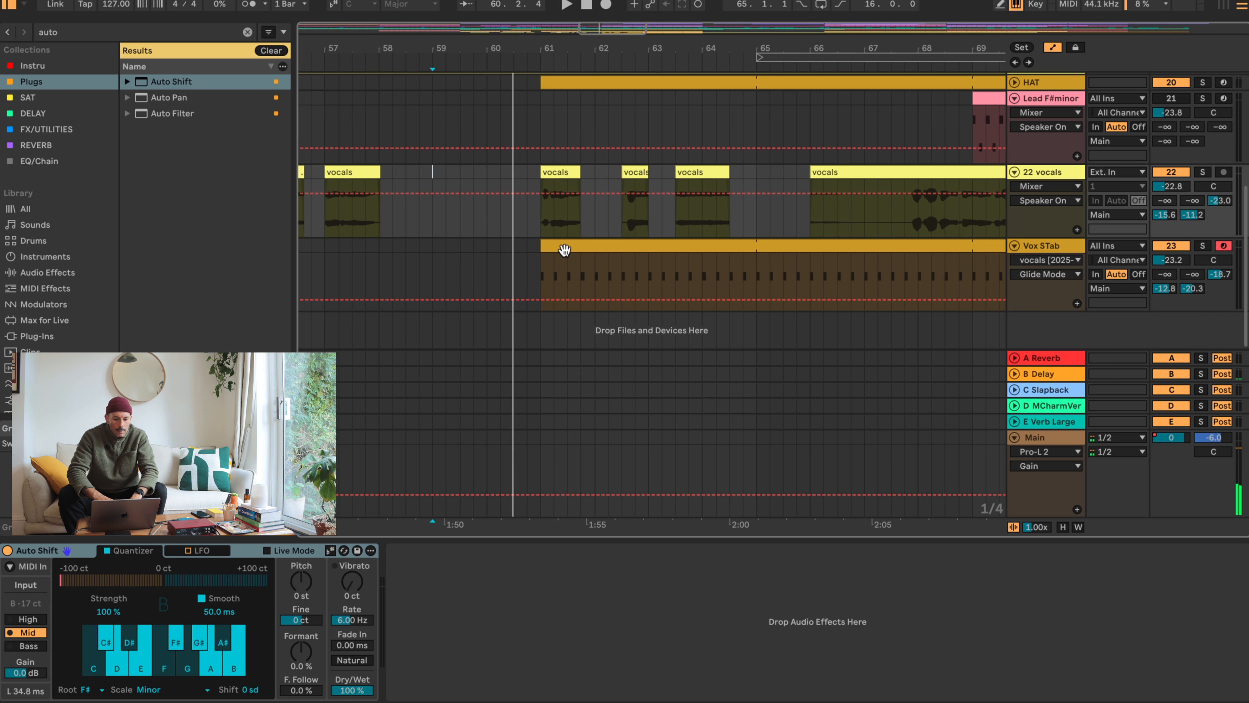
pyautogui.moveTo(543, 246); pyautogui.dragTo(326, 248)
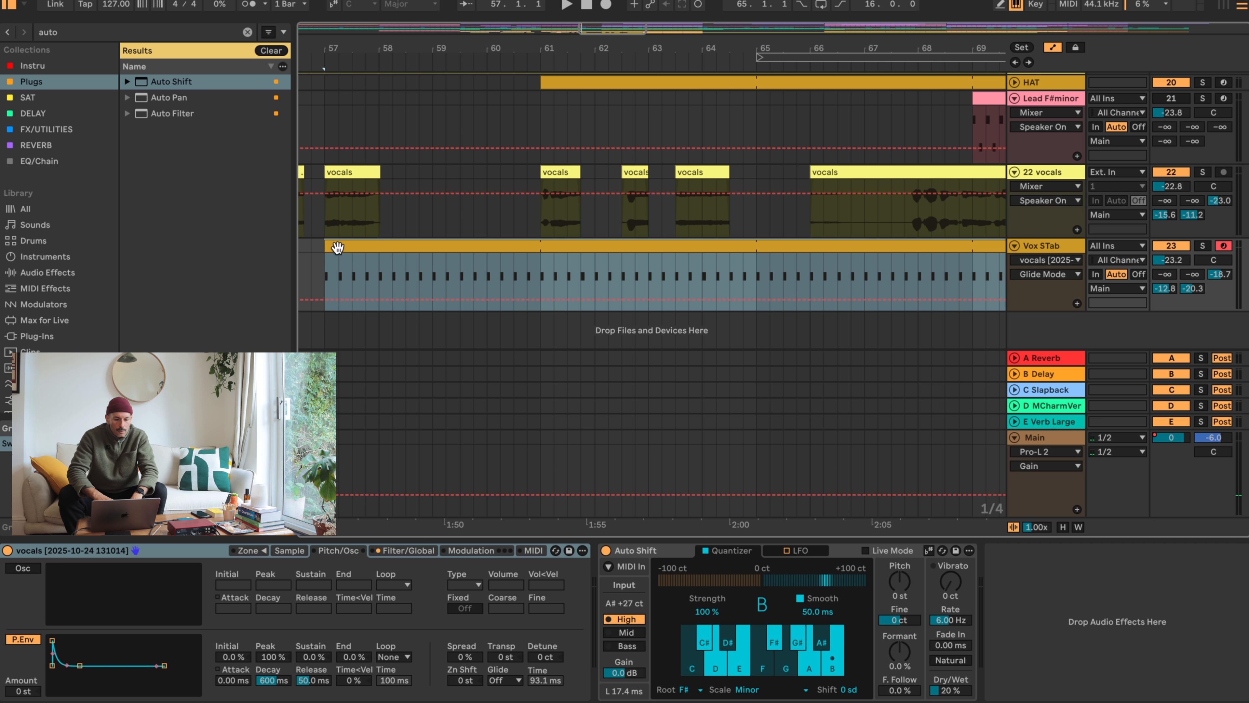
pyautogui.click(423, 215)
pyautogui.press('space')
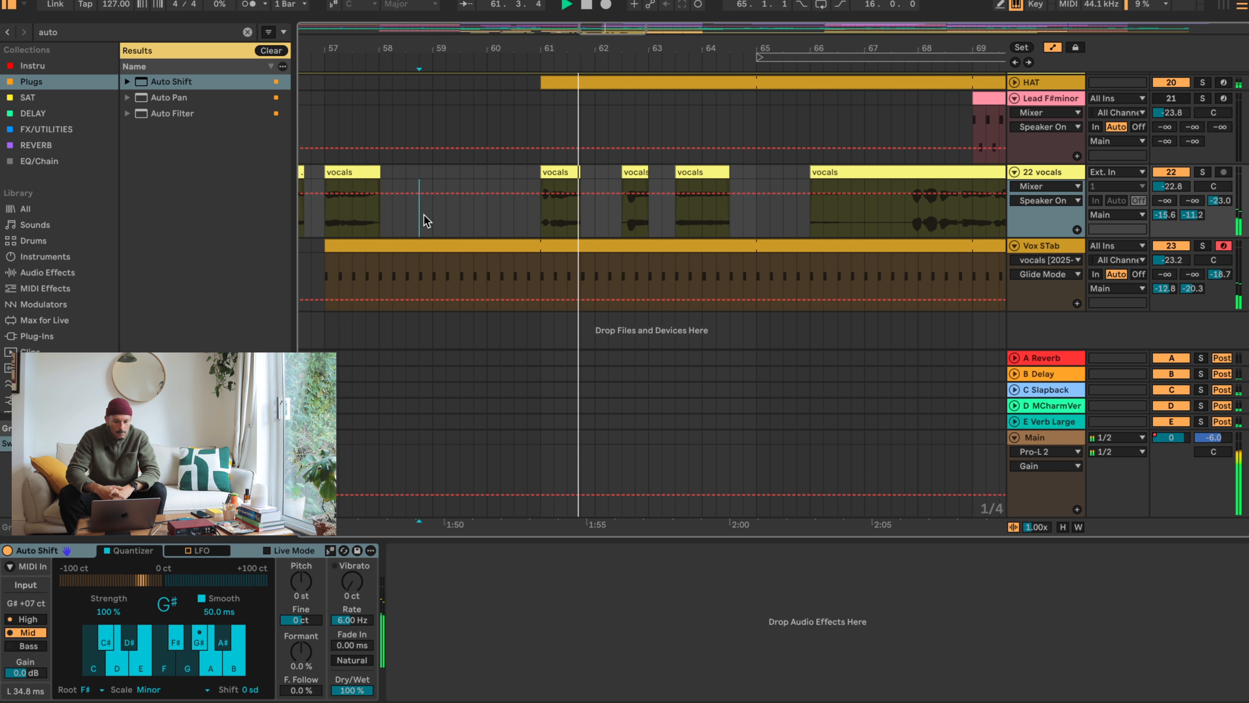
pyautogui.press('space')
# - Try a pitch of -6 st on the vocals clip at bar 61 and undo the change
pyautogui.click(563, 169)
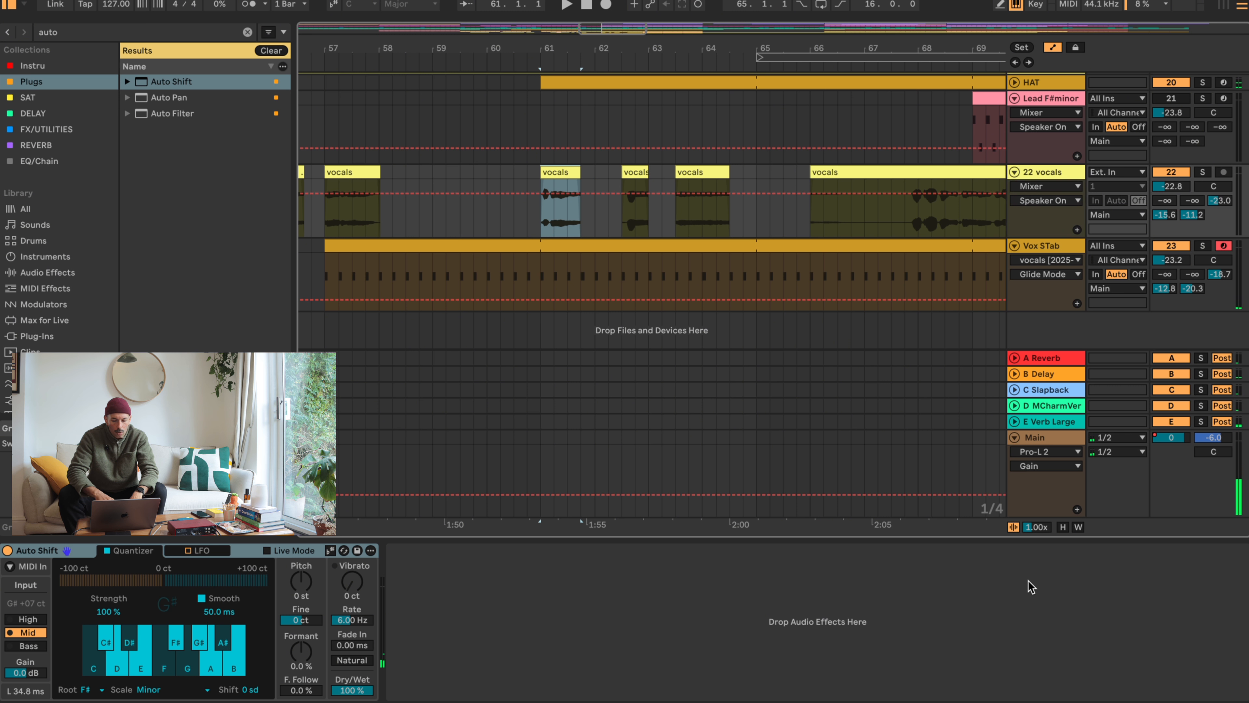
pyautogui.hotkey('shift', 'Tab')
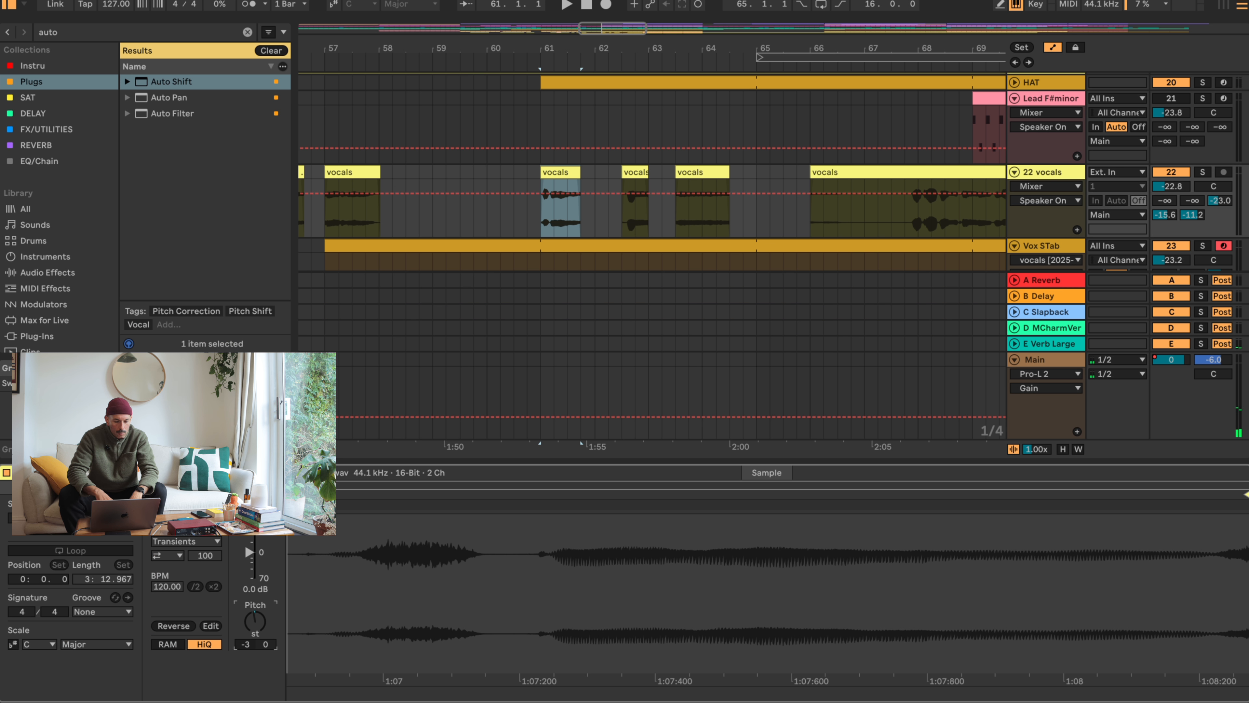
pyautogui.moveTo(264, 622); pyautogui.dragTo(264, 629)
pyautogui.press('space')
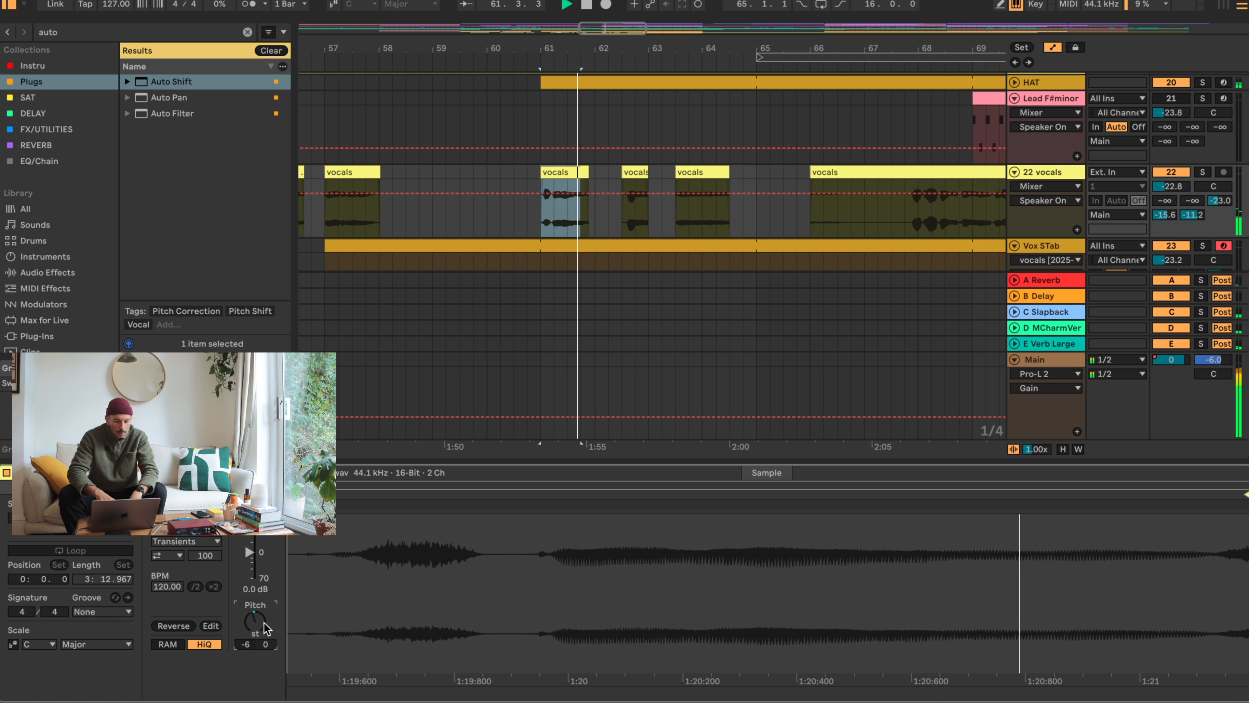
pyautogui.hotkey('ctrl', 'z')
pyautogui.press('space')
pyautogui.press('space')
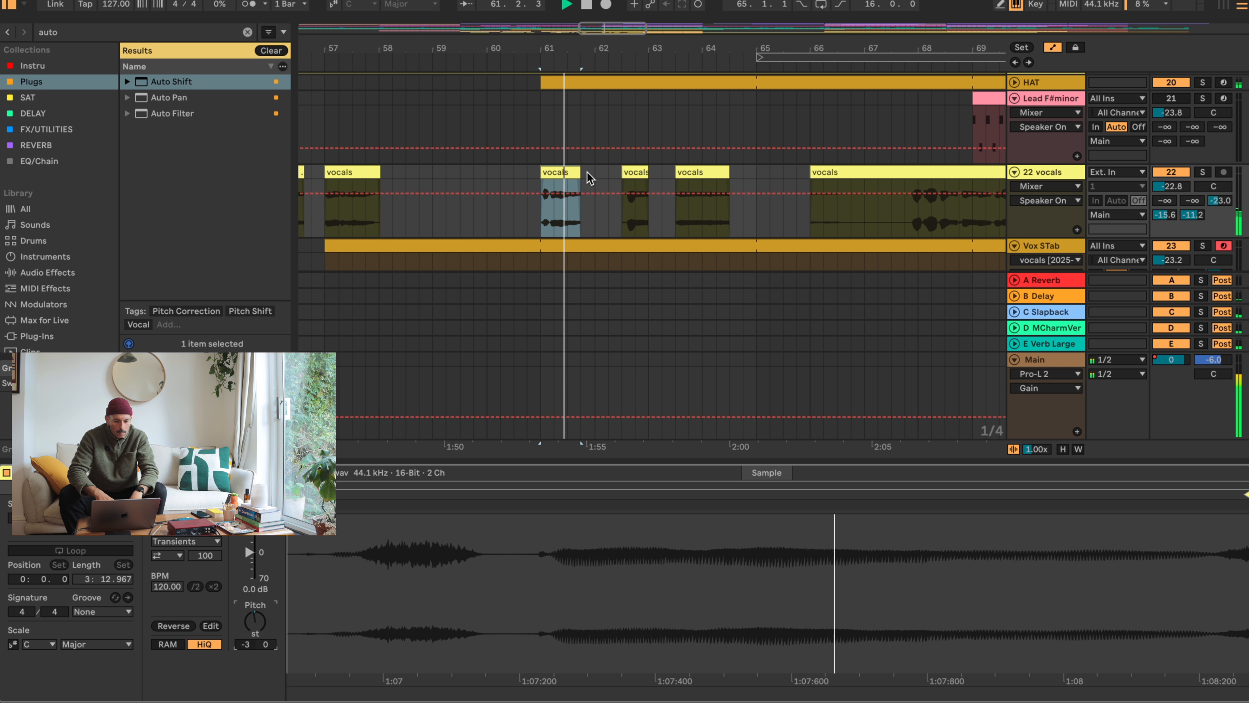
# - Audition the vocals from bar 61 and extend the end of the vocals clip at 63.3 to 68.3
pyautogui.click(605, 178)
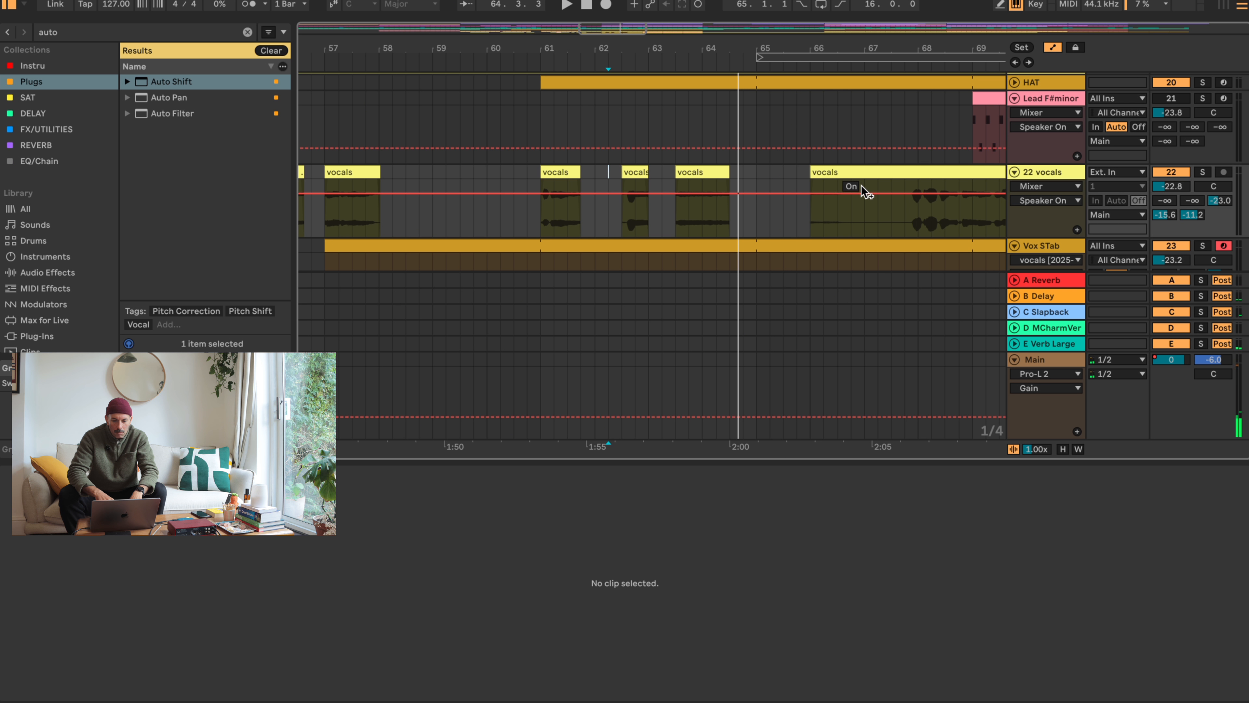
pyautogui.click(726, 172)
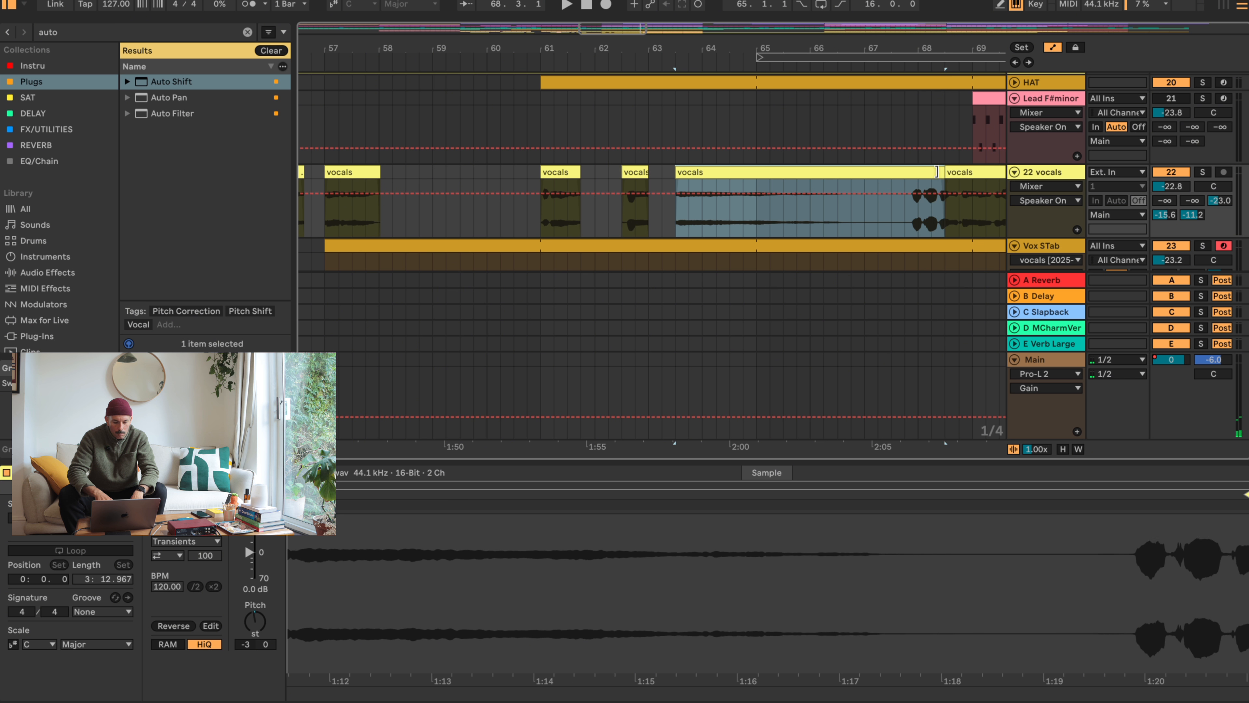
# - Move the short vocal phrase just before bar 68 to bar 65 and audition it
pyautogui.moveTo(918, 218); pyautogui.dragTo(799, 180)
pyautogui.press('space')
pyautogui.press('space')
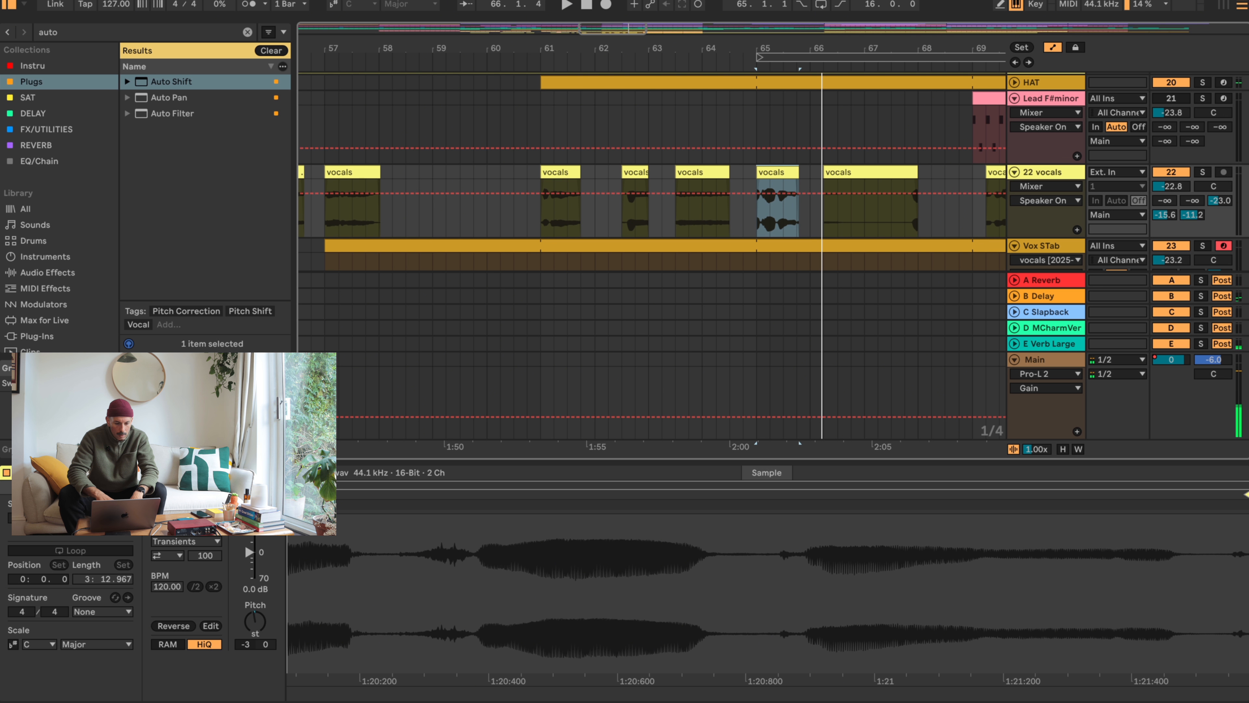
# - Turn on warping for the vocals clip at bar 65, stretch its second phrase to 1.3 with a warp marker, and audition it
pyautogui.click(186, 503)
pyautogui.click(835, 174)
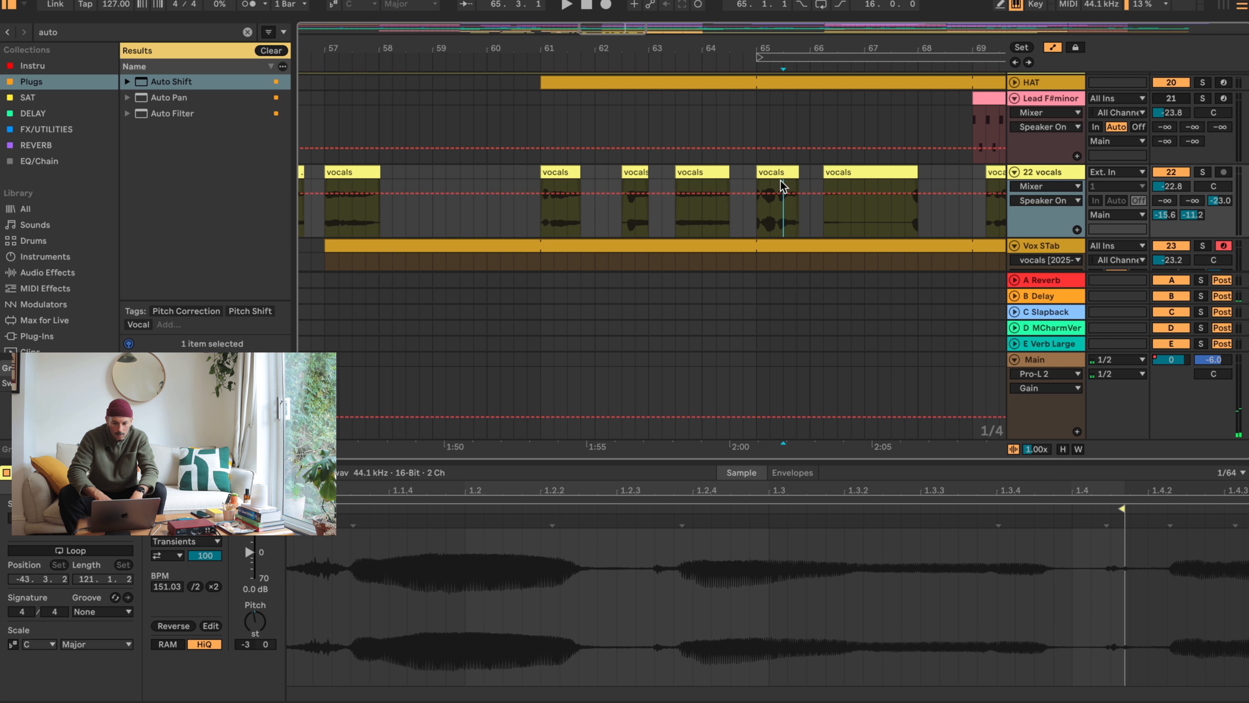
pyautogui.click(782, 171)
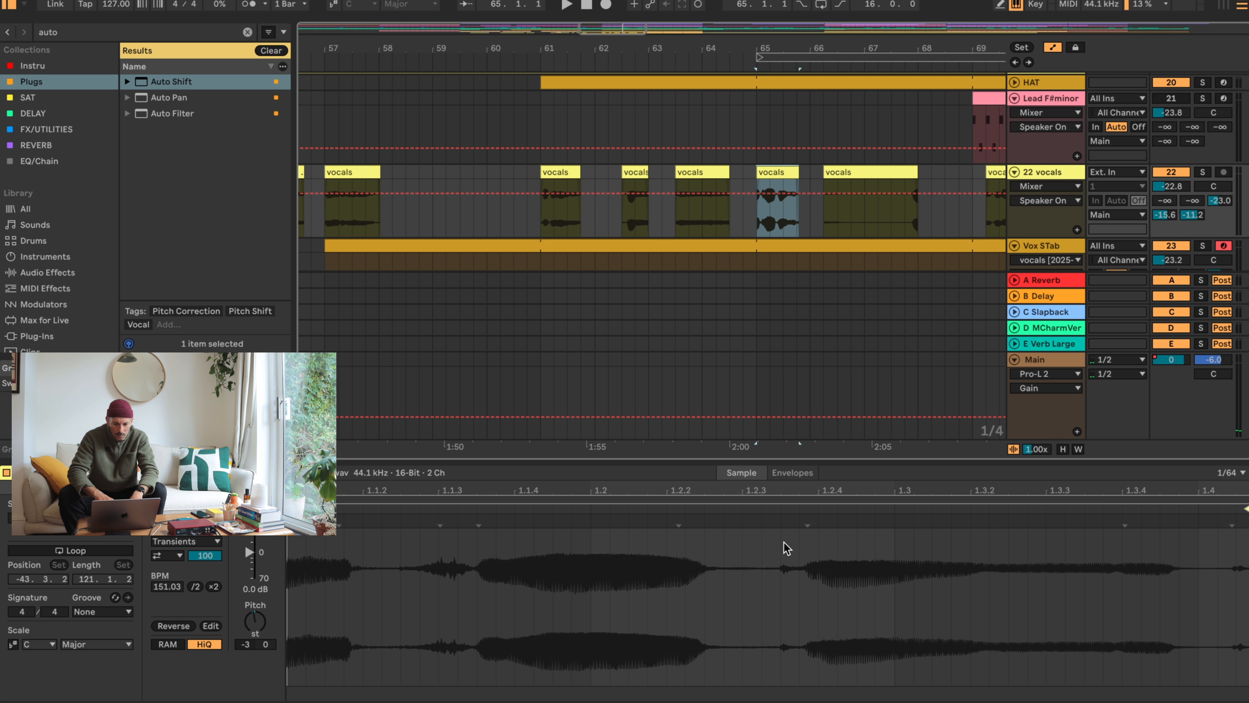
pyautogui.moveTo(805, 518); pyautogui.dragTo(893, 518)
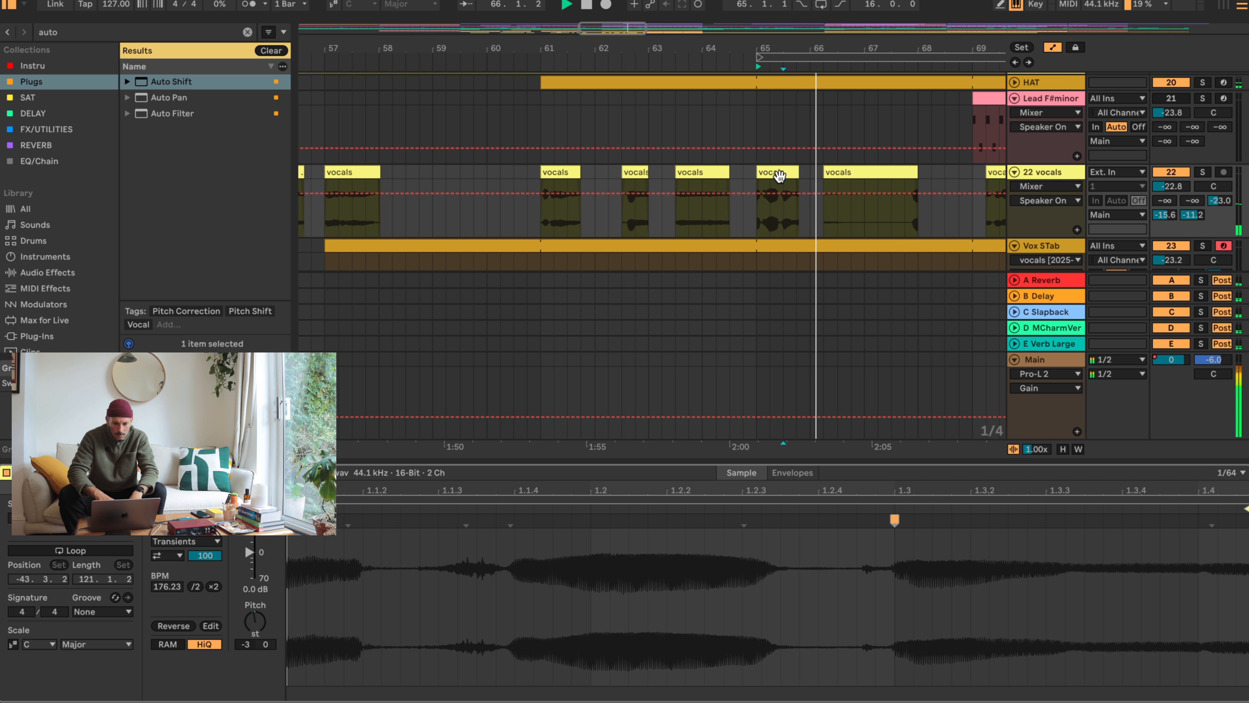
pyautogui.press('space')
# - Trim the end of the vocals clip at bar 65 slightly and delete the vocals clip at 66.2
pyautogui.moveTo(796, 172); pyautogui.dragTo(792, 172)
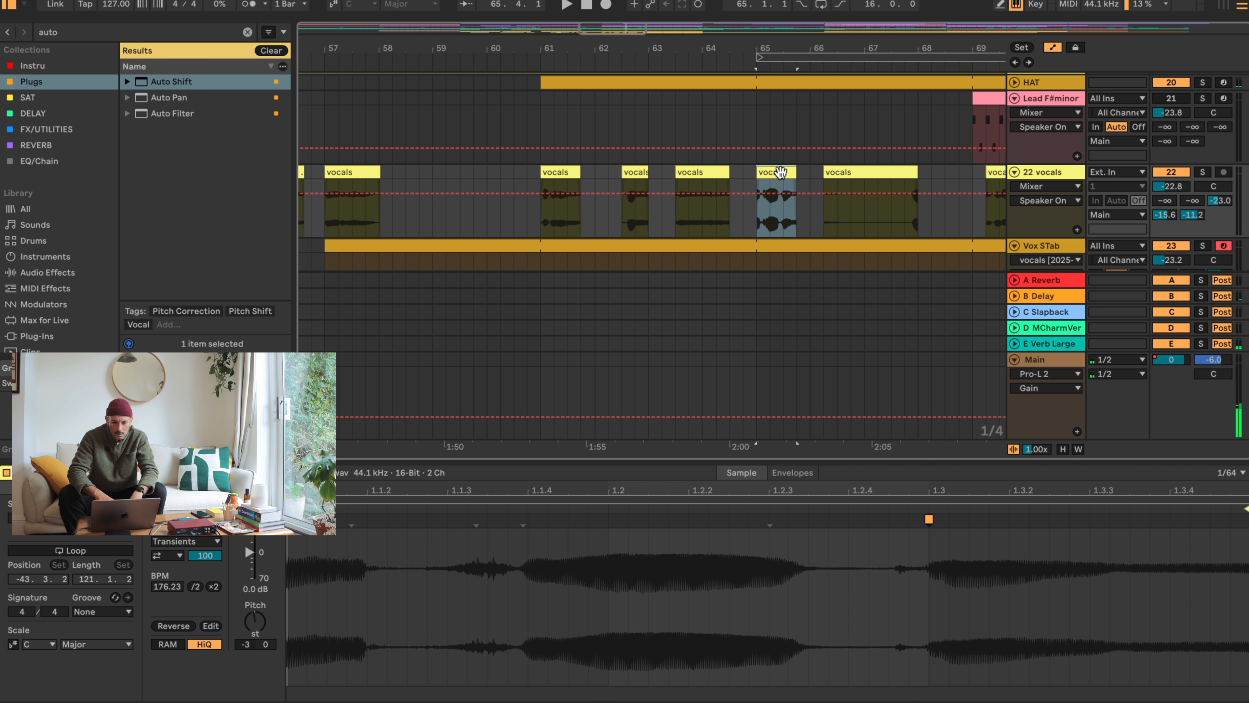
pyautogui.click(888, 173)
pyautogui.press('Delete')
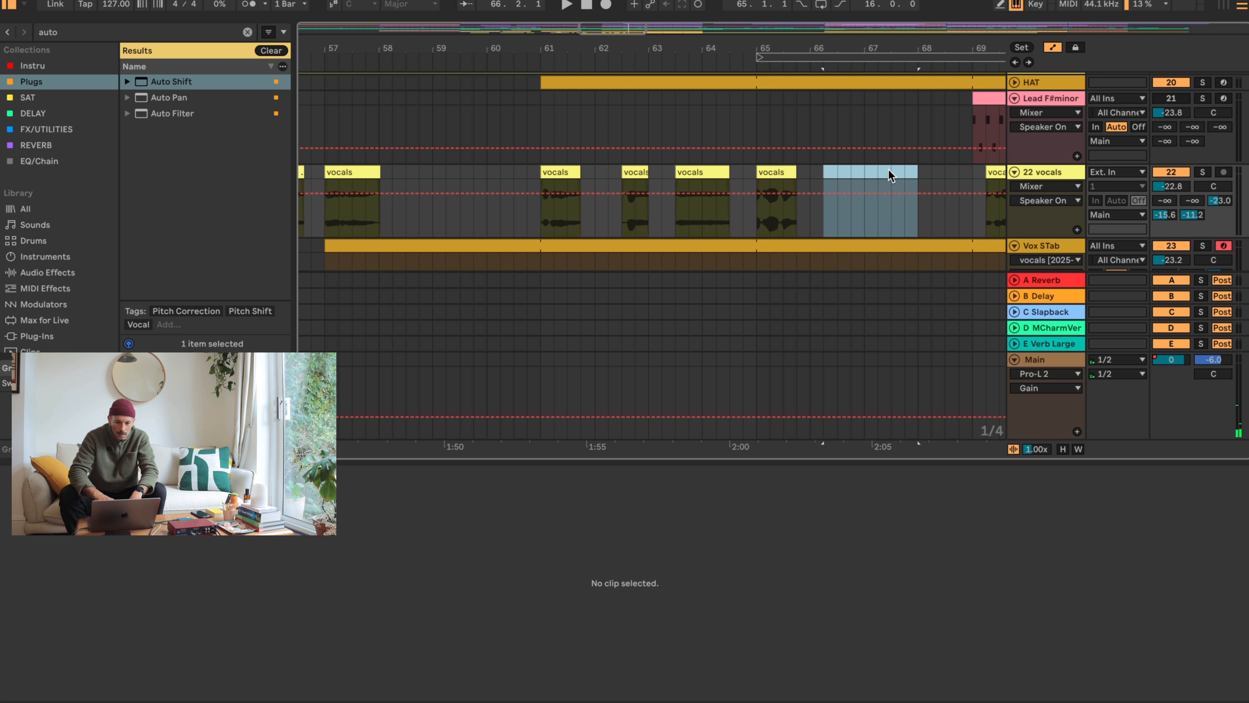
# - Move the vocals clip just after bar 69 to 66.3 and turn on warping for it
pyautogui.click(782, 168)
pyautogui.hscroll(5, 830, 156)
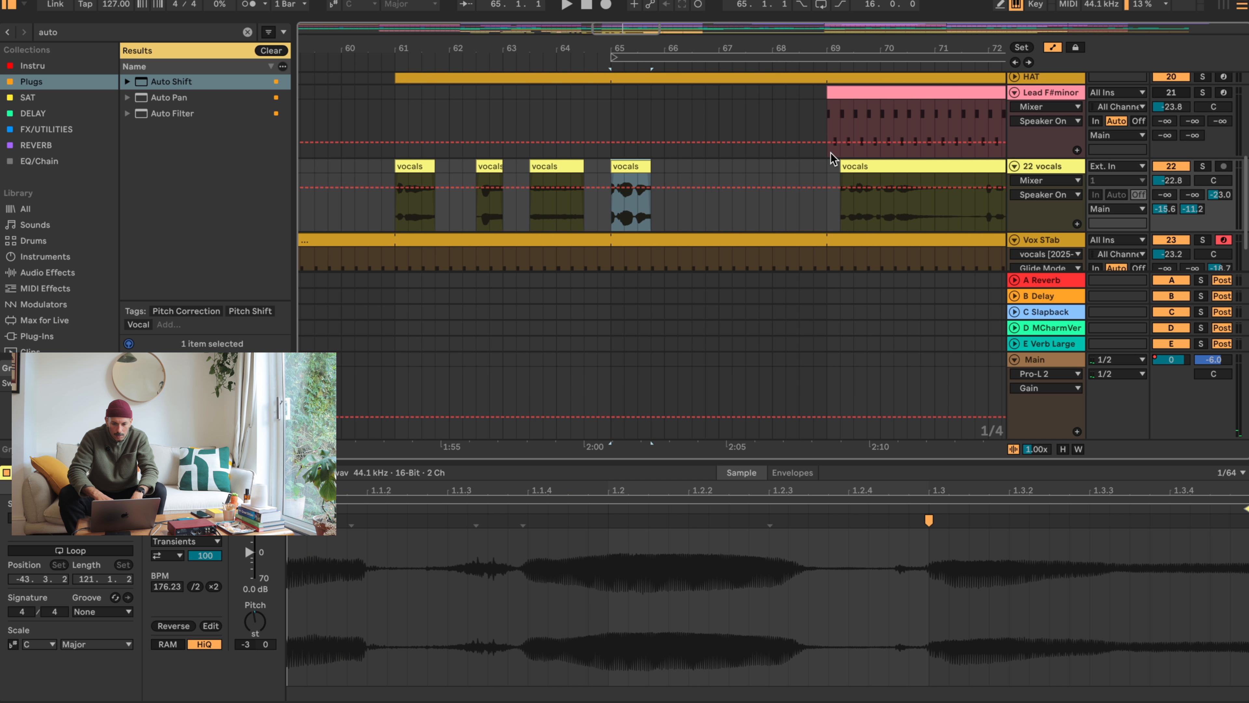
pyautogui.moveTo(875, 166); pyautogui.dragTo(732, 171)
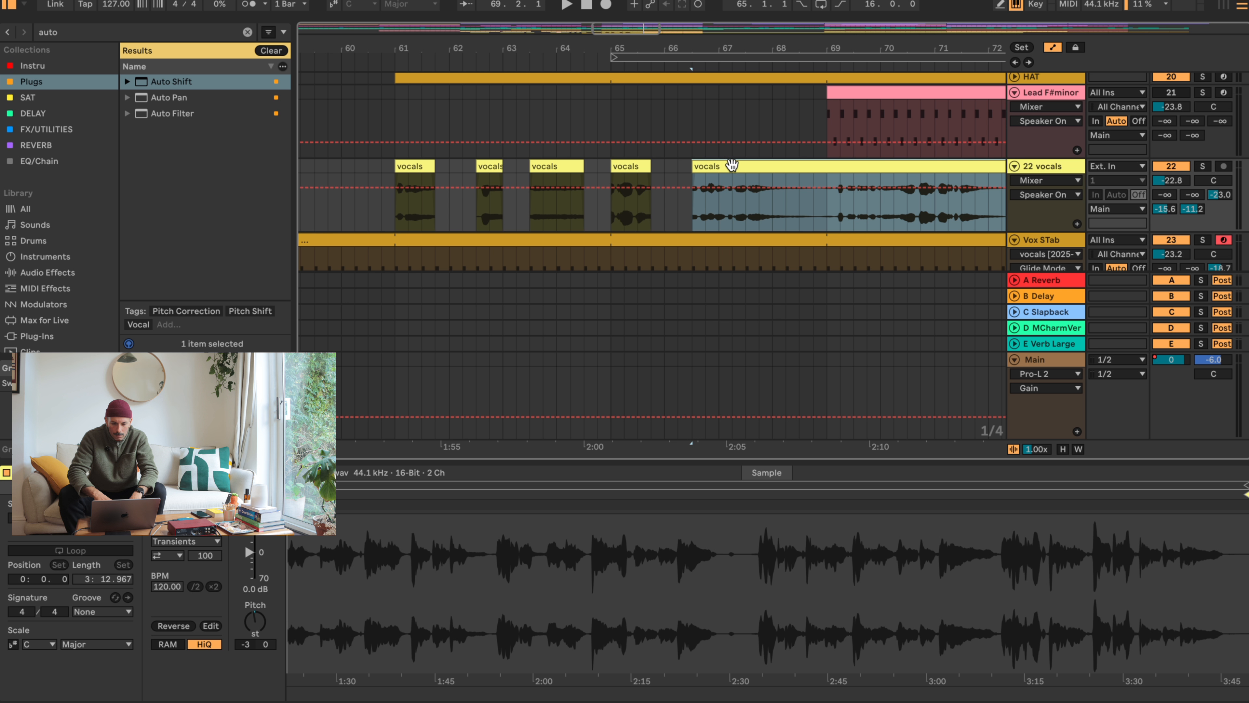
pyautogui.click(185, 507)
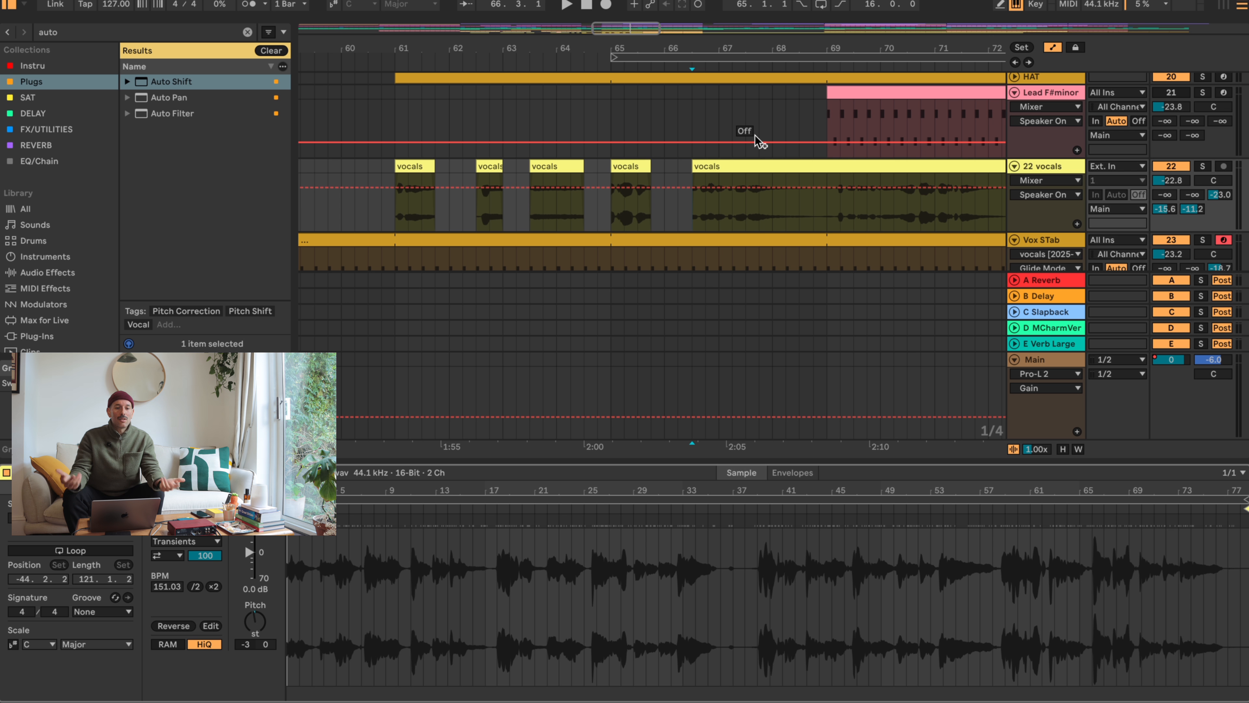
pyautogui.moveTo(704, 167)
pyautogui.mouseDown()
pyautogui.moveTo(756, 165)
pyautogui.moveTo(700, 165)
pyautogui.mouseUp()
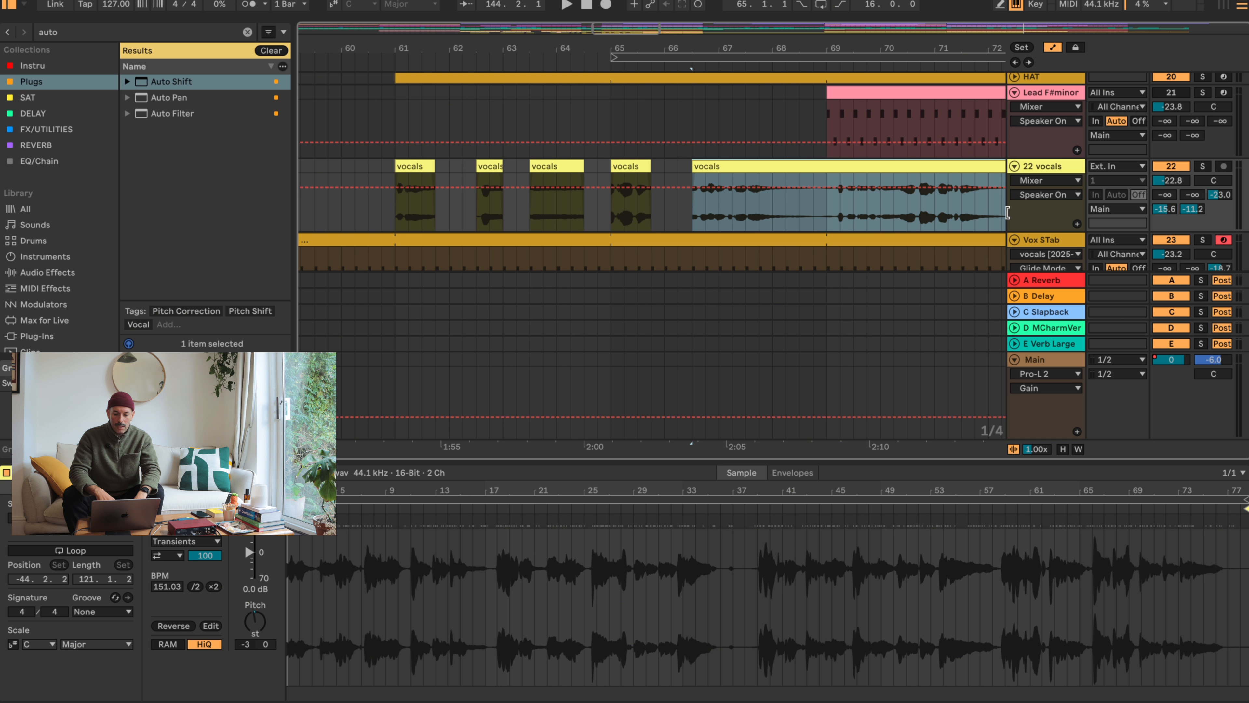
# - Audition the vocals from 66.3, split the clip at 67.2 and move the remainder to bar 69
pyautogui.hotkey('shift', 'Tab')
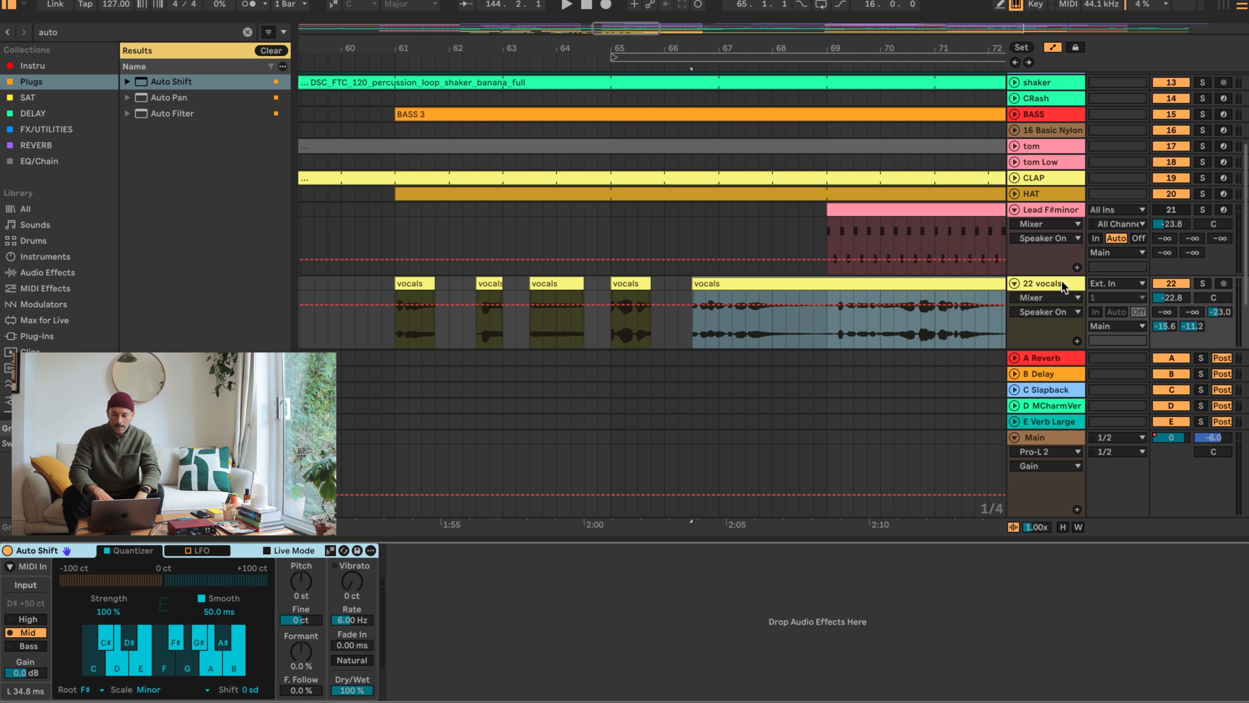
pyautogui.click(723, 293)
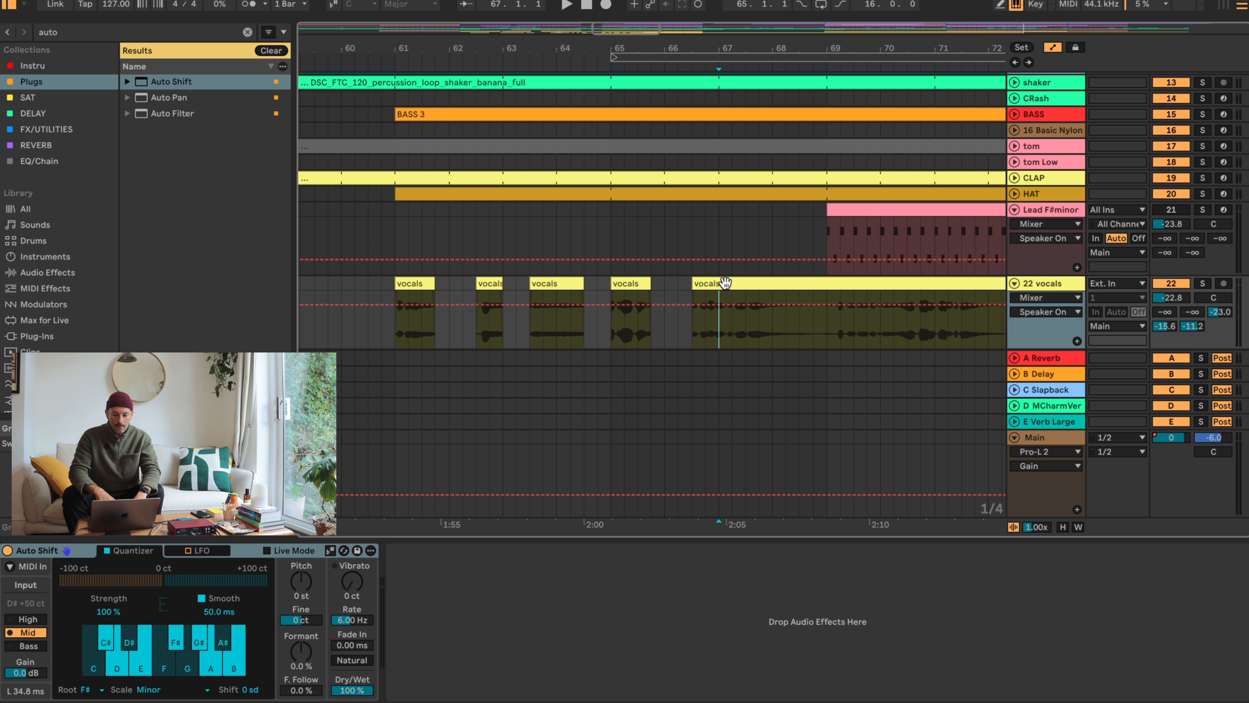
pyautogui.click(725, 282)
pyautogui.press('space')
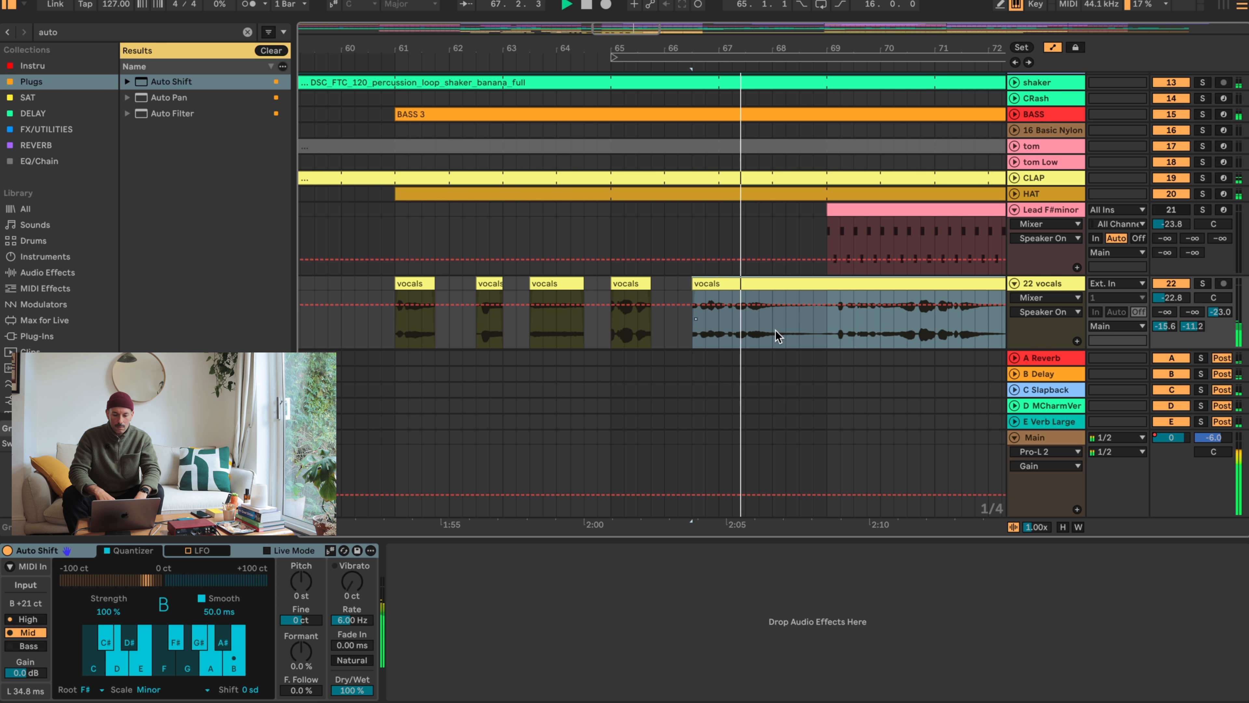
pyautogui.press('space')
pyautogui.click(733, 338)
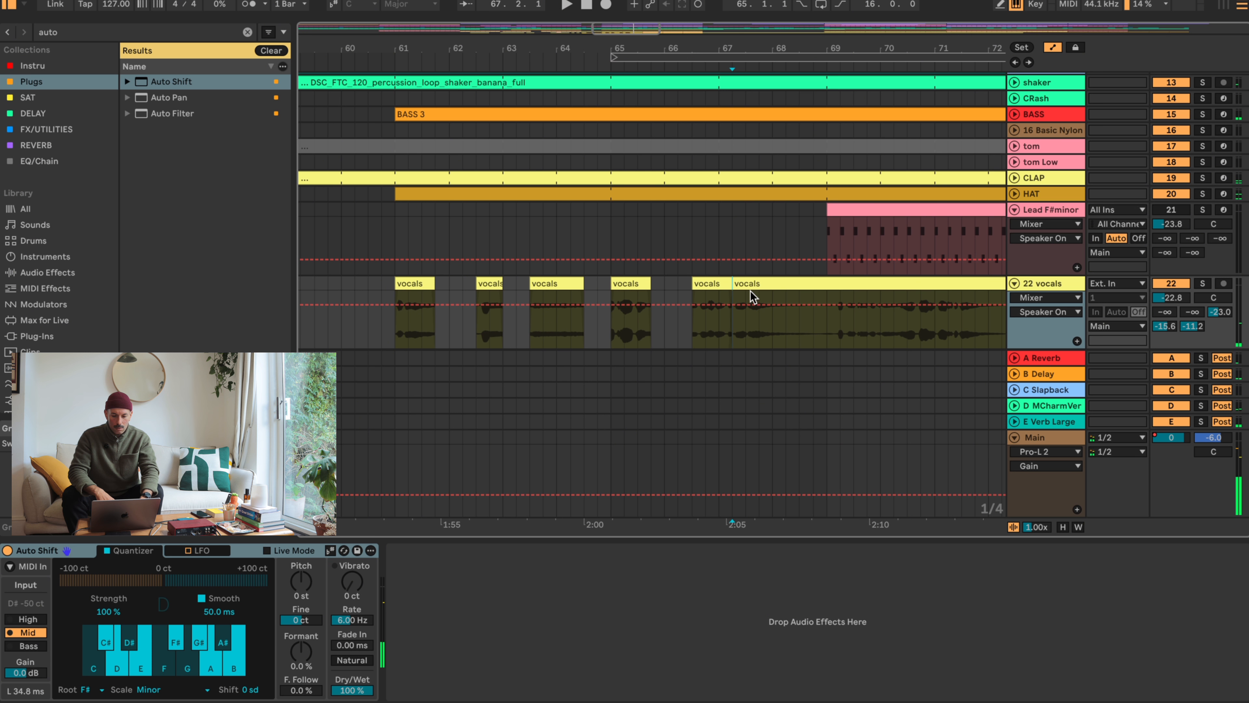
pyautogui.moveTo(750, 284); pyautogui.dragTo(844, 285)
# - Audition the short vocals clip at 66.3 and trim its start to 66.4
pyautogui.click(710, 281)
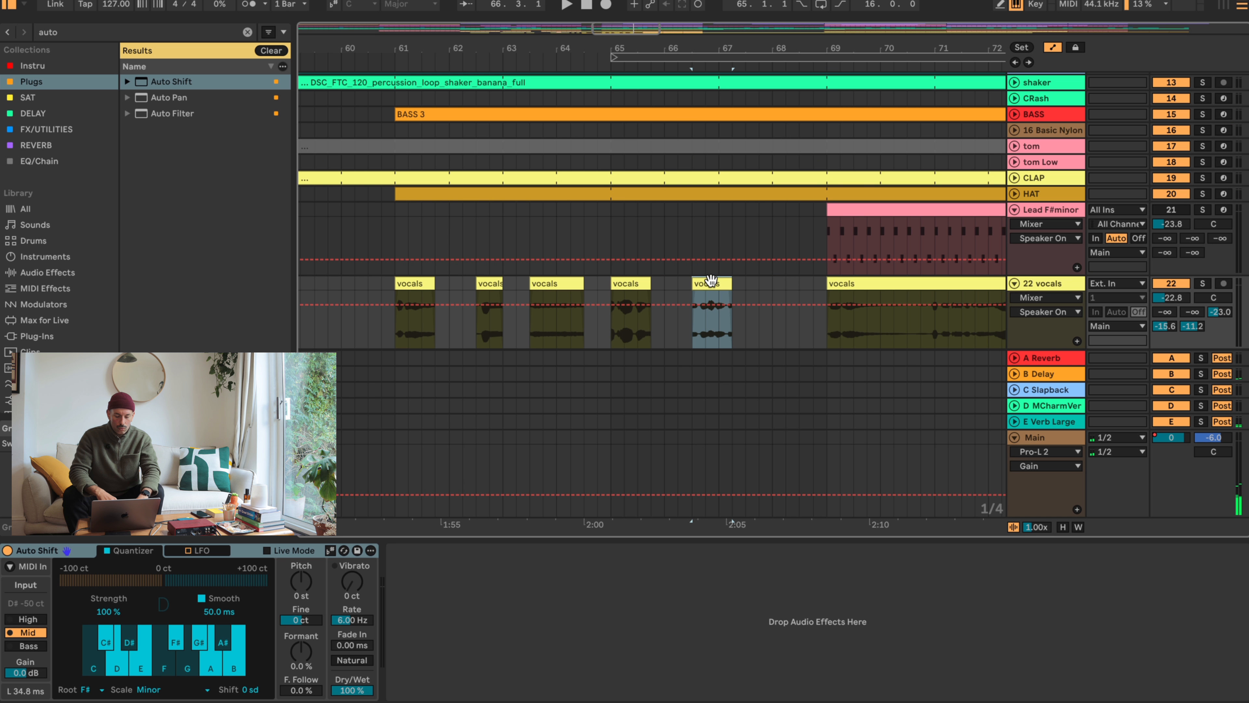
pyautogui.press('space')
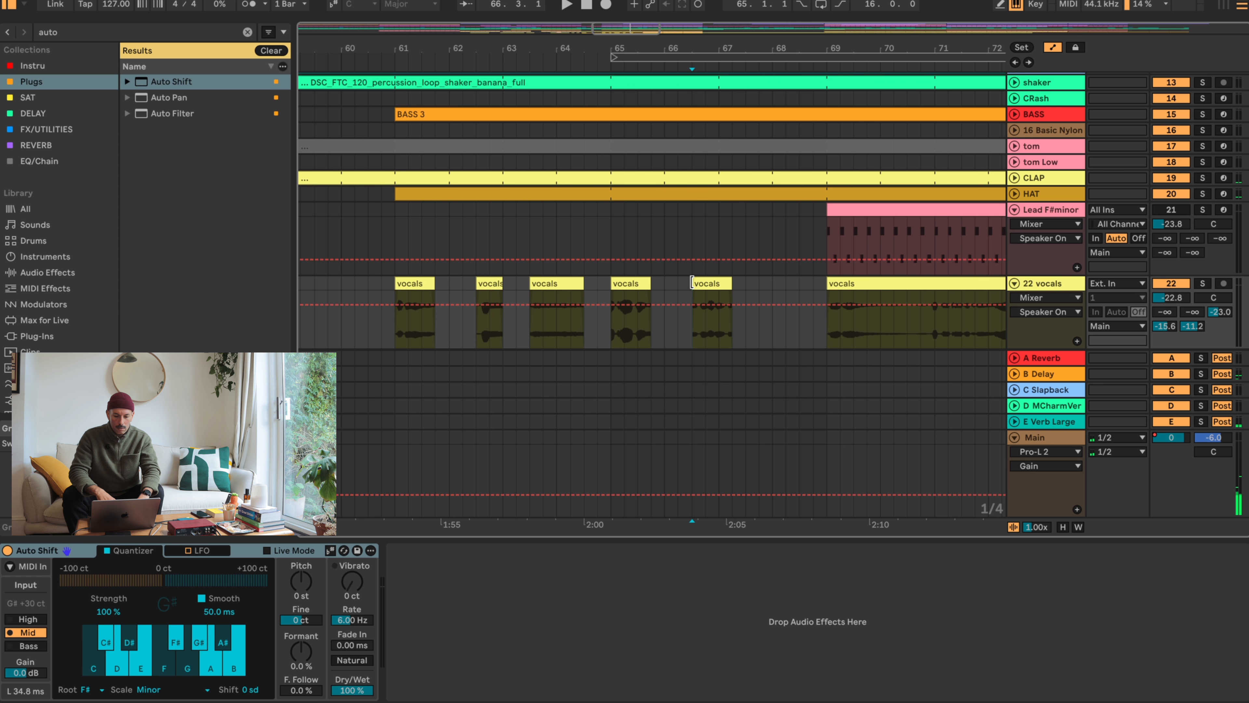
pyautogui.moveTo(691, 285)
pyautogui.mouseDown()
pyautogui.moveTo(730, 289)
pyautogui.moveTo(716, 284)
pyautogui.mouseUp()
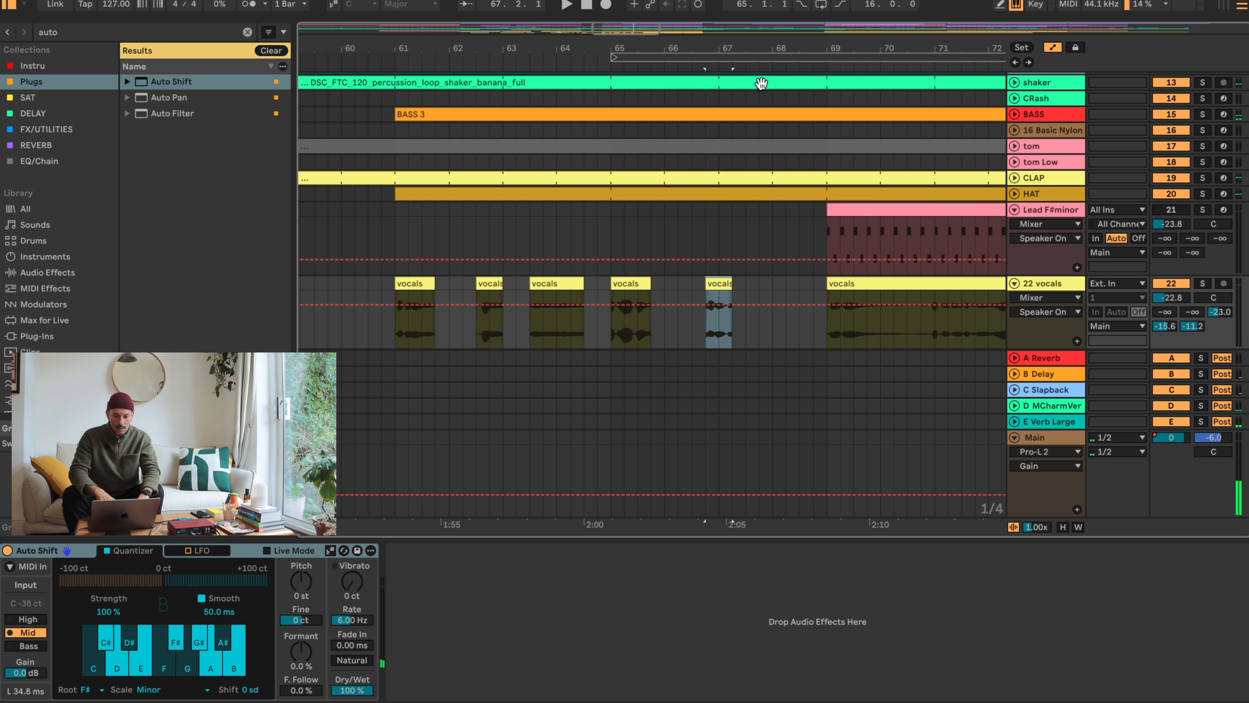
# - Copy the final sixteenth of the vocals clip at 66.4 into three beat-spaced slices before bar 68 and audition them
pyautogui.moveTo(737, 49); pyautogui.dragTo(737, 128)
pyautogui.click(713, 344)
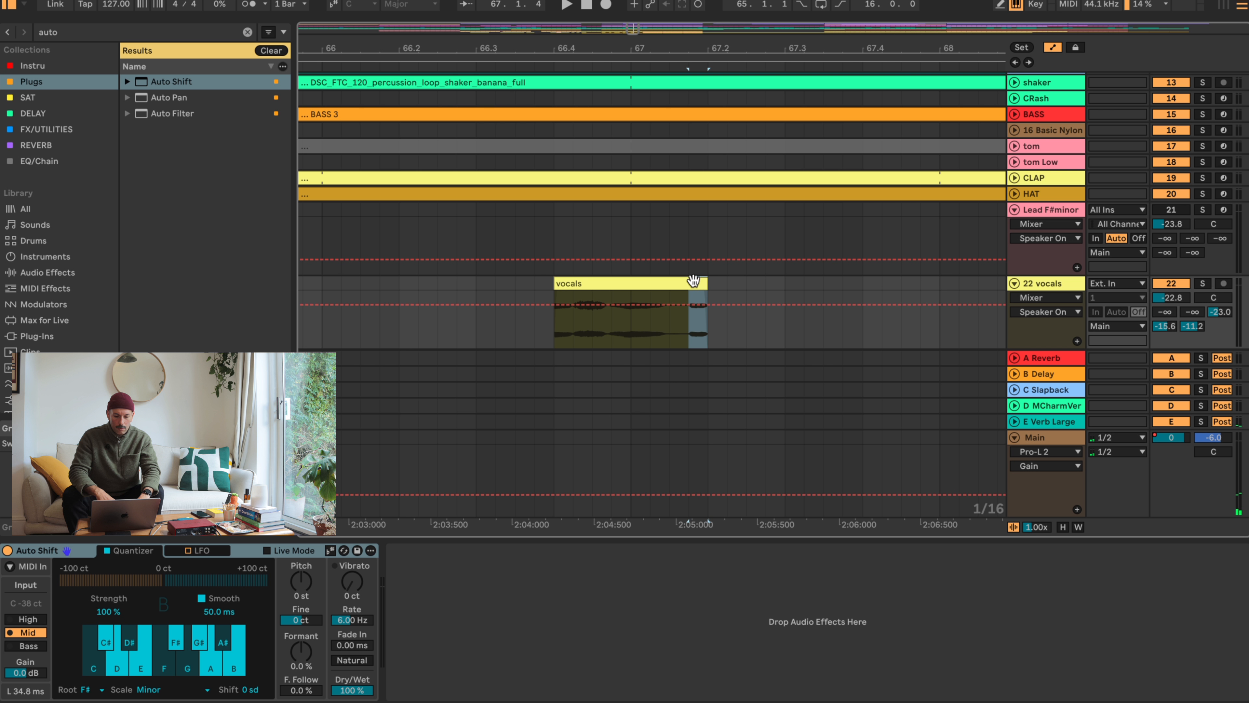
pyautogui.moveTo(693, 281); pyautogui.dragTo(717, 294)
pyautogui.press('super+d')
pyautogui.press('super+d')
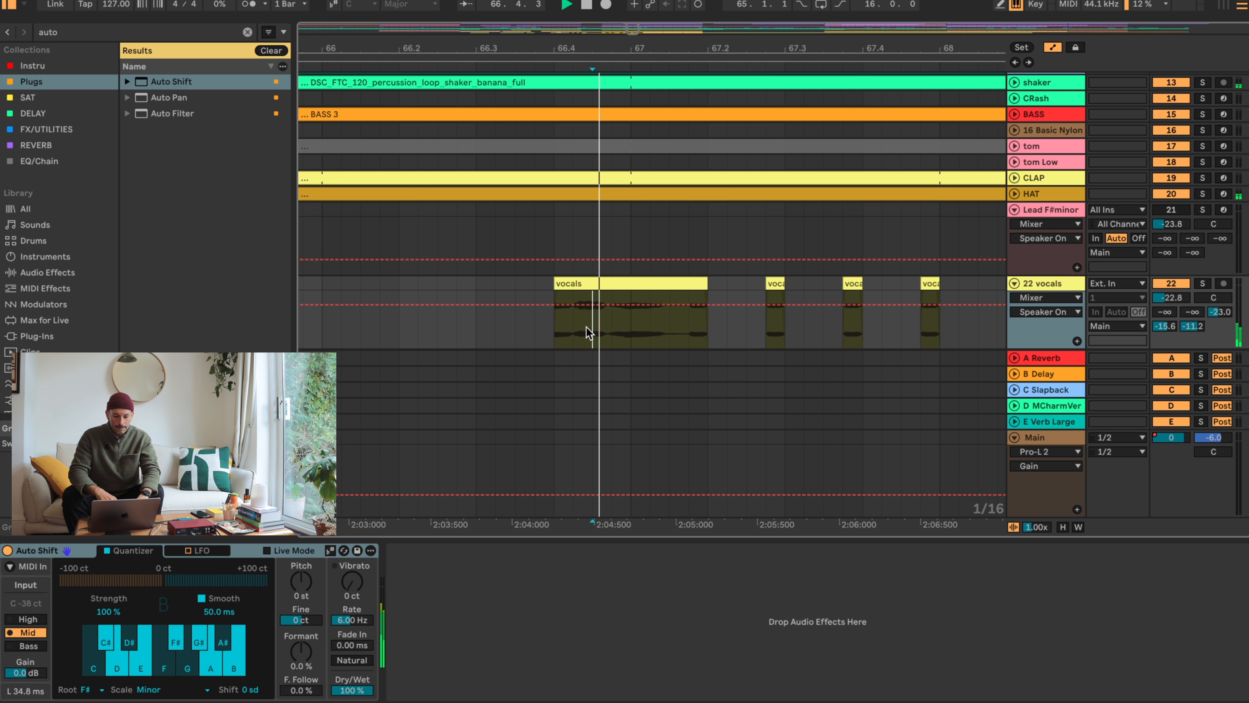
pyautogui.click(590, 330)
pyautogui.press('space')
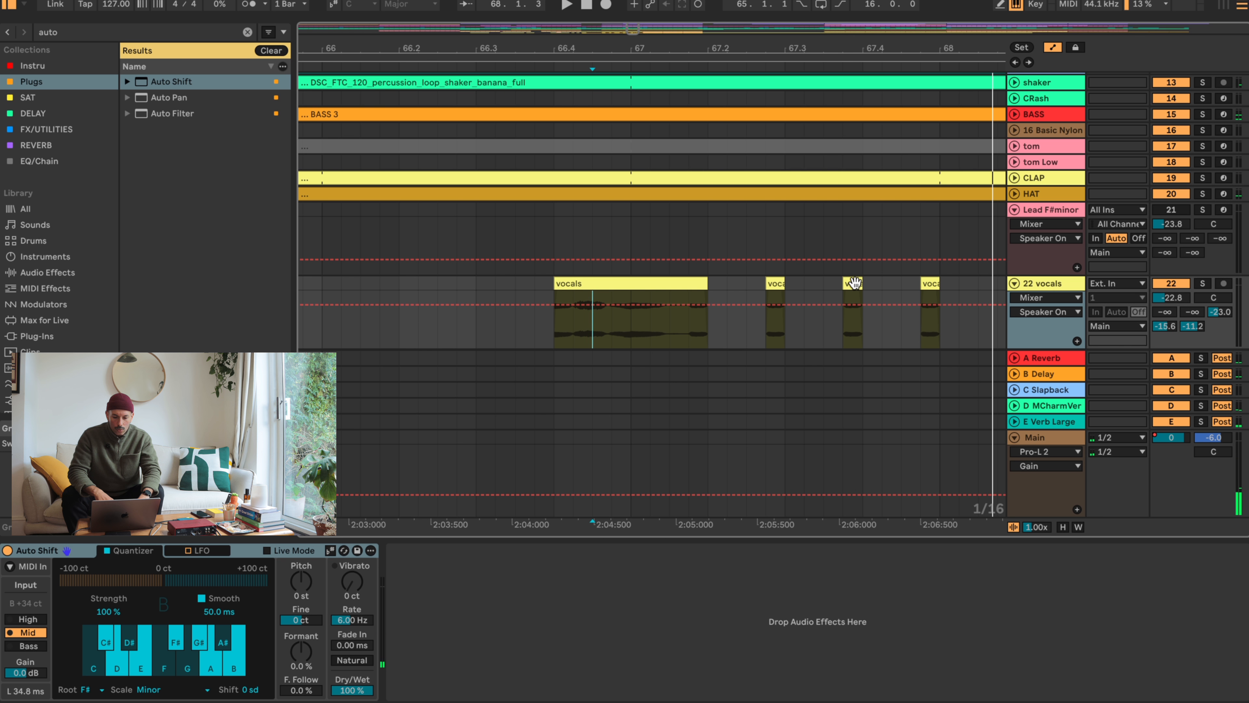
# - Move the three vocal slices one sixteenth earlier and audition the chopped pattern
pyautogui.moveTo(749, 282); pyautogui.dragTo(914, 282)
pyautogui.click(664, 332)
pyautogui.press('space')
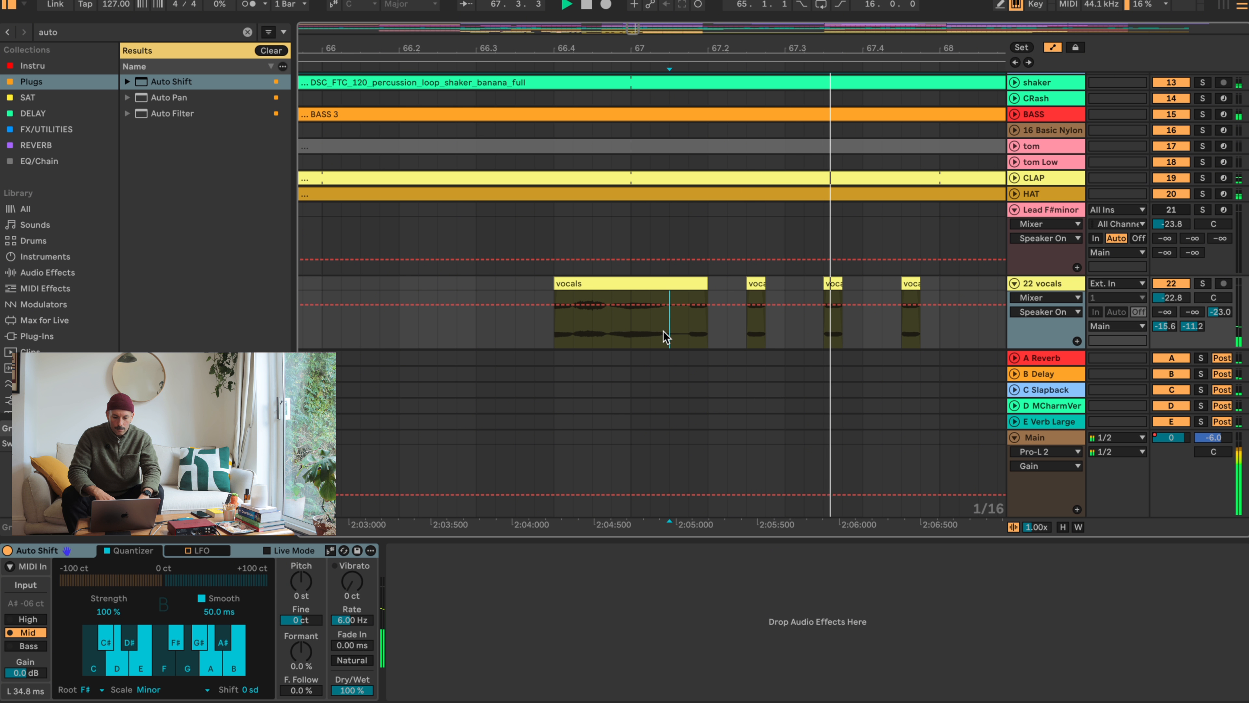
pyautogui.press('space')
# - Duplicate the one-beat vocal slice section from 67.4 four times up to bar 69 and play back the result
pyautogui.moveTo(807, 46); pyautogui.dragTo(702, 44)
pyautogui.moveTo(787, 283); pyautogui.dragTo(736, 283)
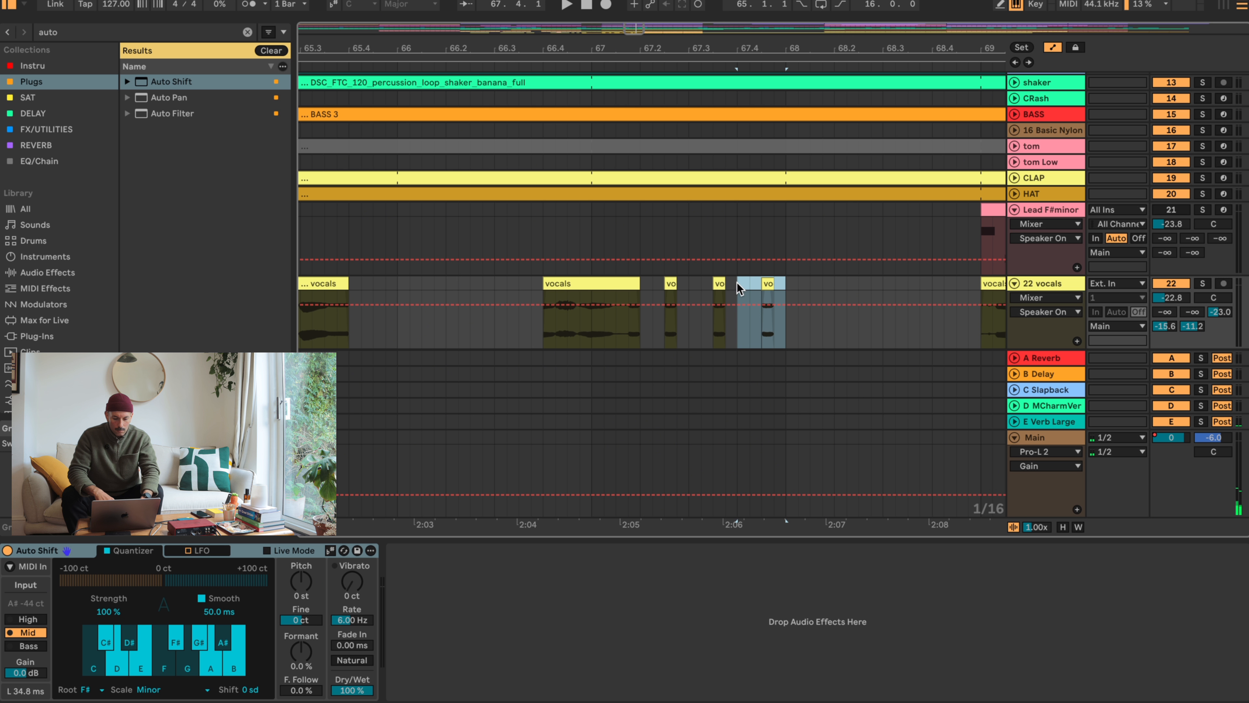
pyautogui.hotkey('ctrl', 'd')
pyautogui.hotkey('ctrl', 'd')
pyautogui.hotkey('ctrl', 'd')
pyautogui.hotkey('ctrl', 'd')
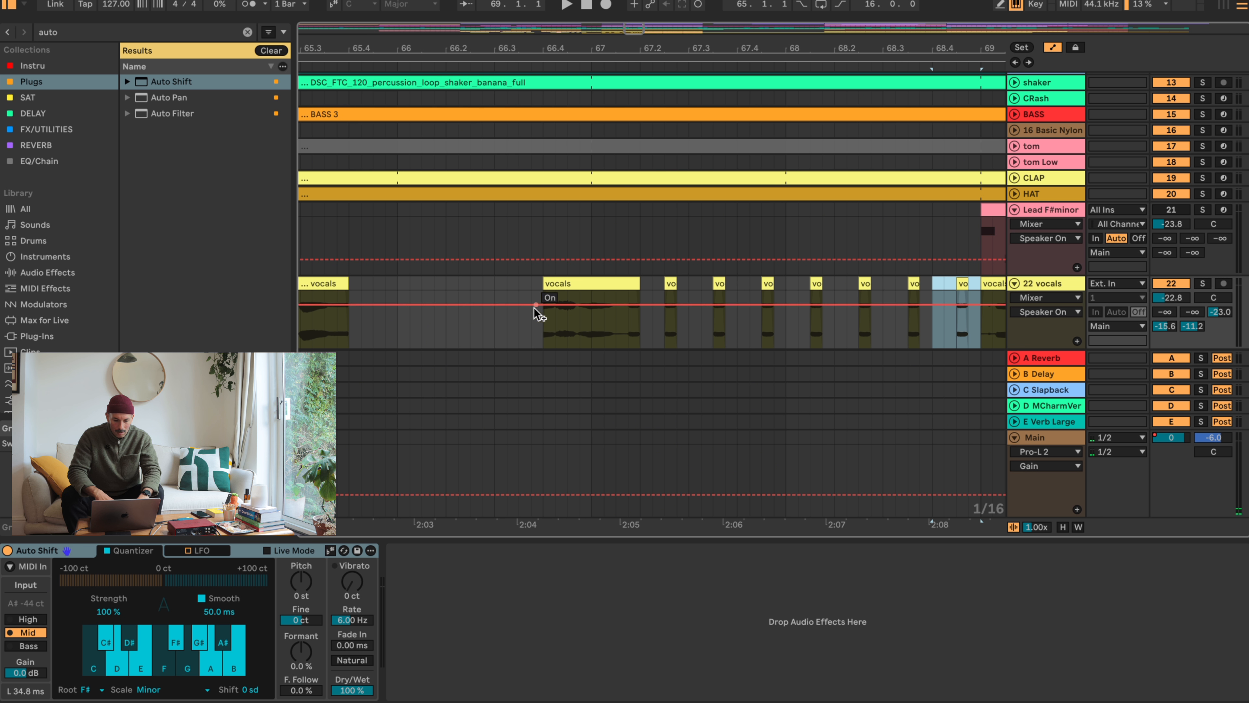
pyautogui.click(516, 283)
pyautogui.press('space')
pyautogui.moveTo(709, 44); pyautogui.dragTo(709, 45)
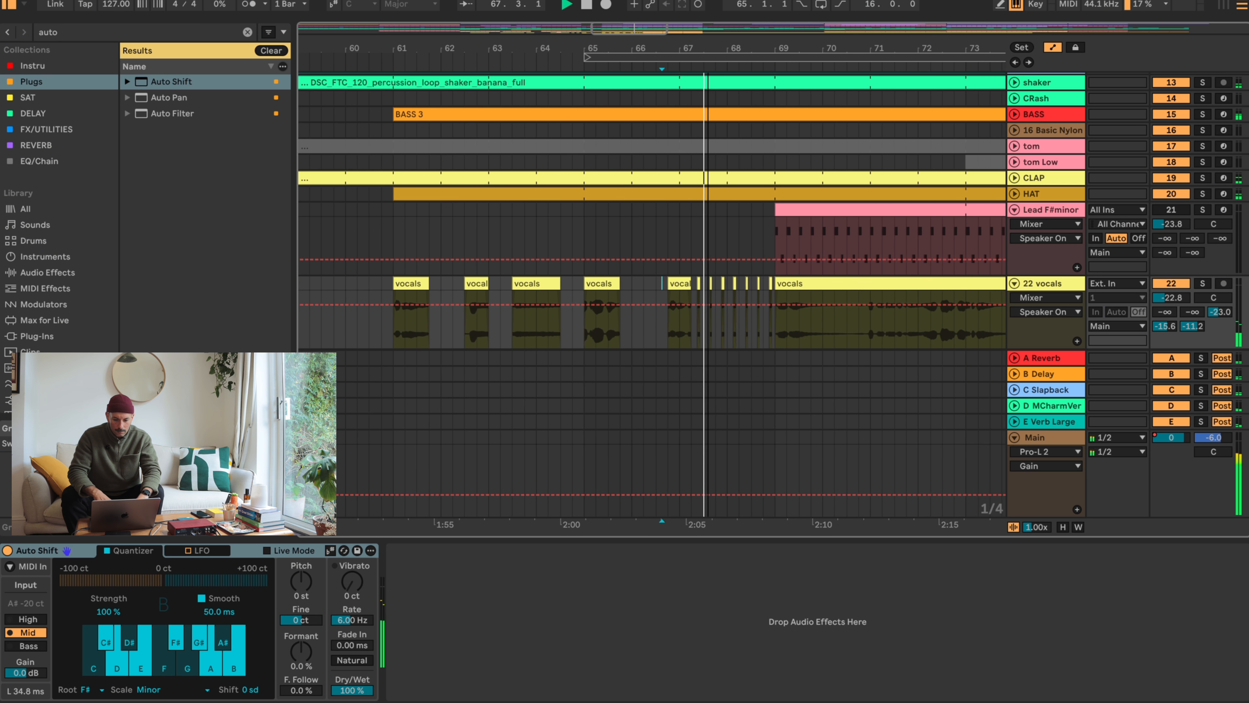
# - Split the vocals clip at bar 69 at 69.4 and audition its opening phrase
pyautogui.click(792, 282)
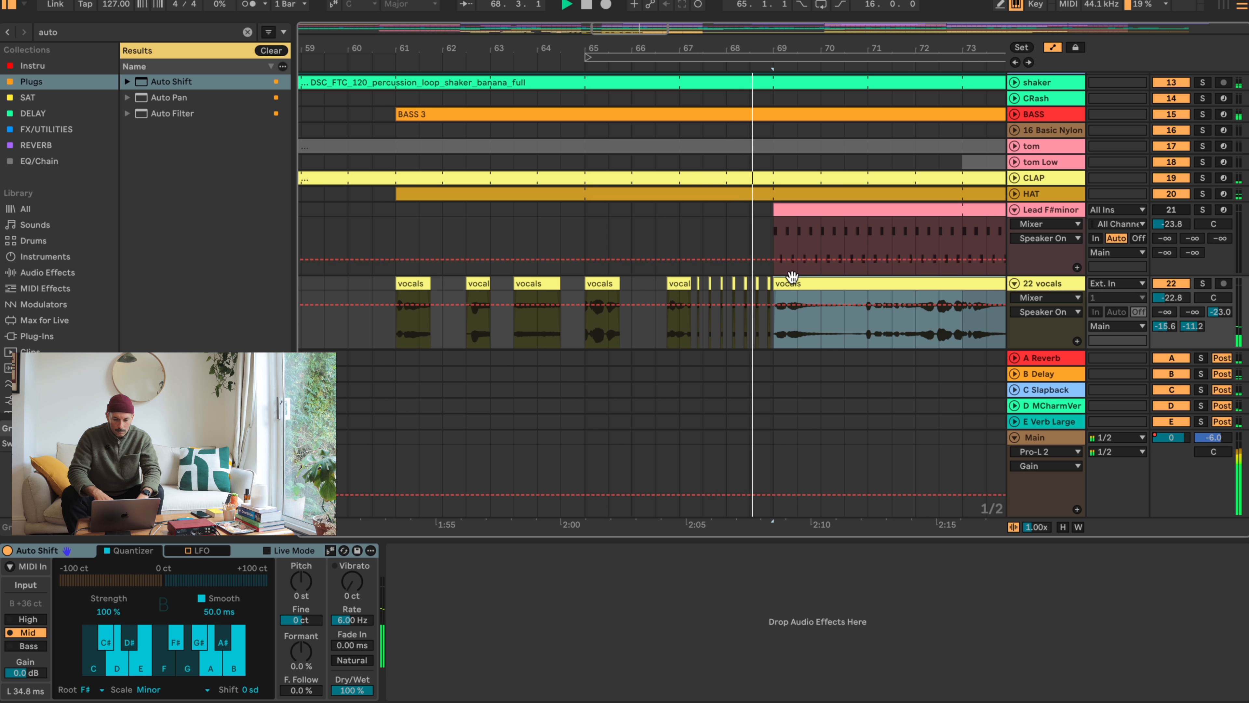
pyautogui.moveTo(805, 48); pyautogui.dragTo(805, 88)
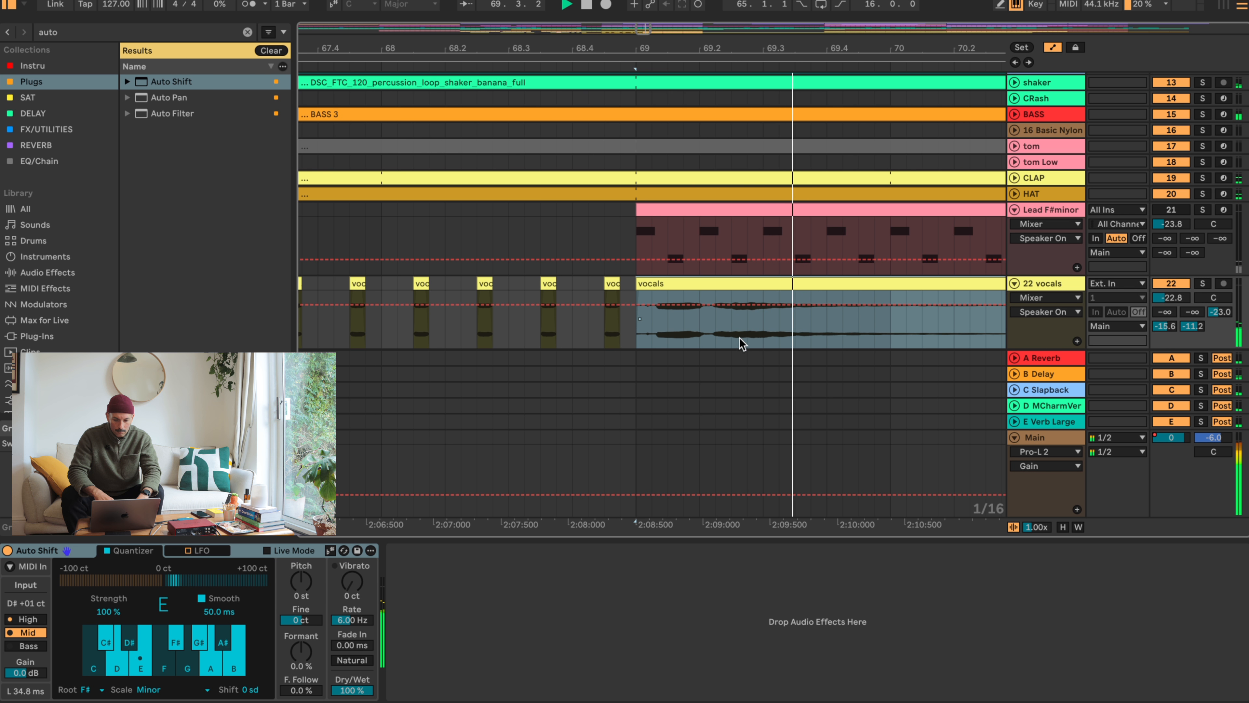
pyautogui.press('space')
pyautogui.moveTo(642, 282); pyautogui.dragTo(712, 278)
pyautogui.moveTo(705, 43); pyautogui.dragTo(704, 11)
pyautogui.moveTo(814, 338)
pyautogui.mouseDown()
pyautogui.moveTo(866, 293)
pyautogui.moveTo(716, 285)
pyautogui.mouseUp()
pyautogui.press('space')
pyautogui.moveTo(735, 42); pyautogui.dragTo(734, 48)
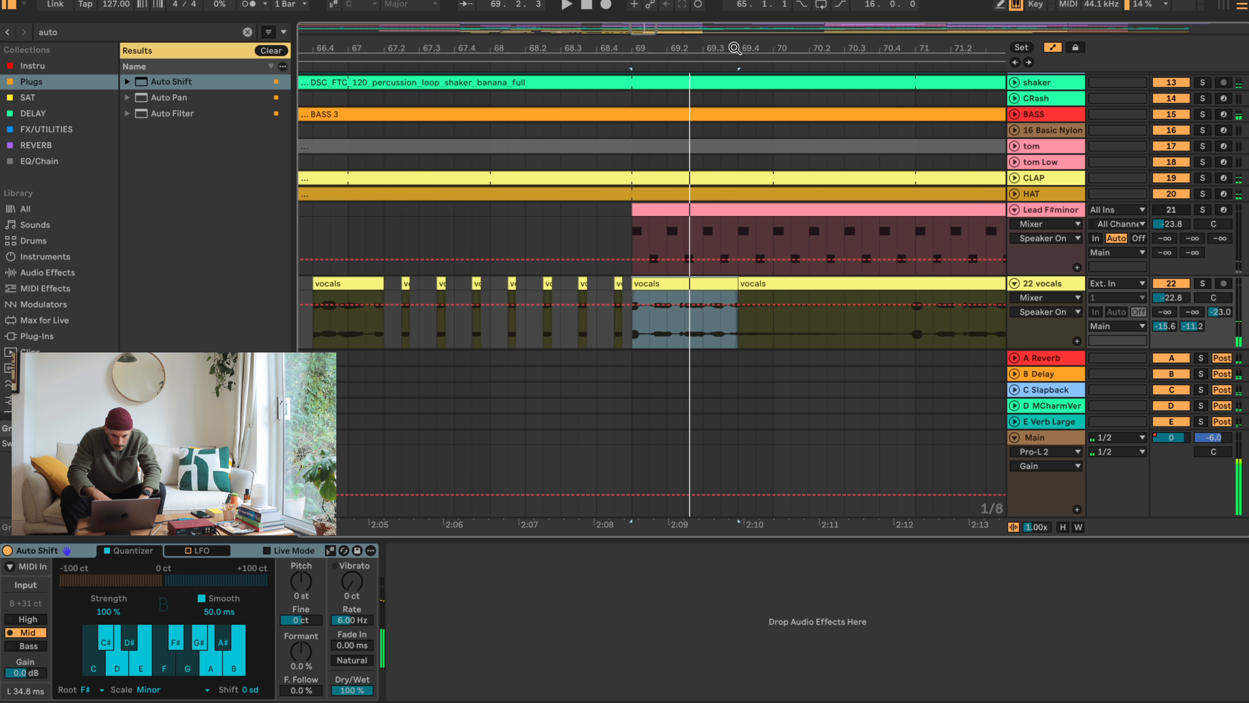
# - Reposition the opening phrase so it spans 69.3 to bar 70, and audition it
pyautogui.moveTo(678, 282); pyautogui.dragTo(776, 284)
pyautogui.press('space')
pyautogui.click(689, 296)
pyautogui.press('space')
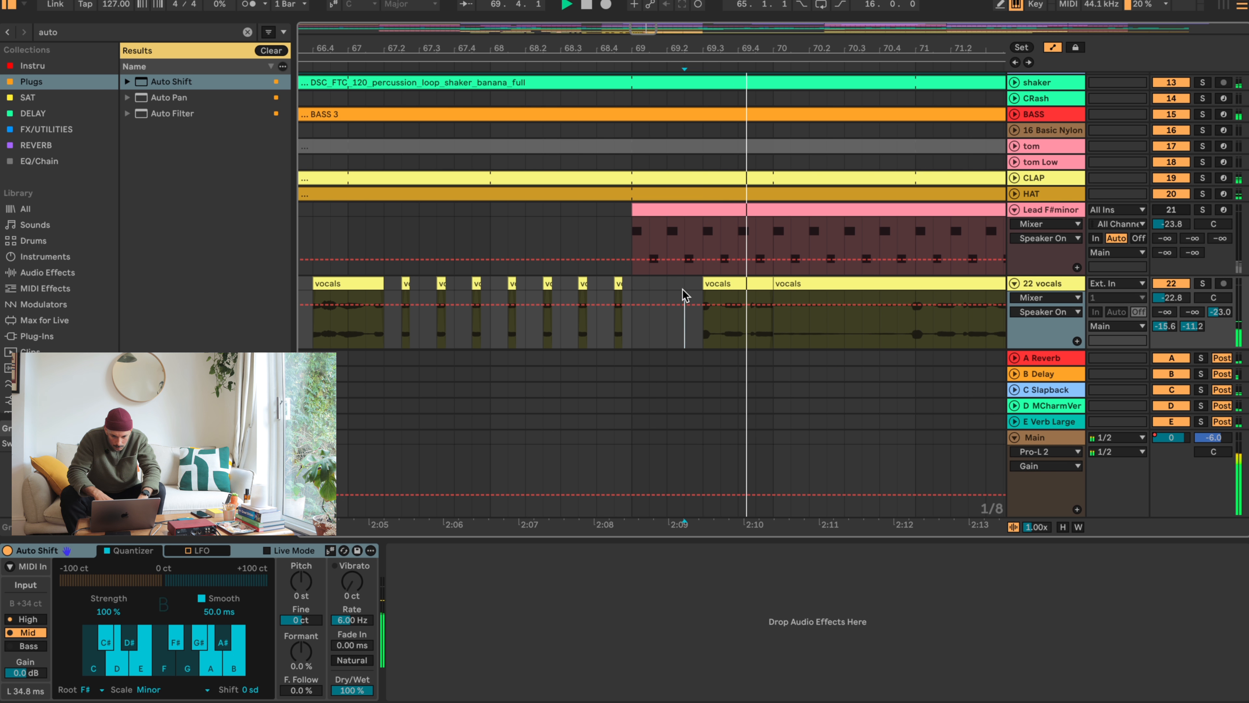
# - Move the remaining vocals clip from bar 70 to bar 71 and audition it
pyautogui.press('space')
pyautogui.moveTo(777, 284); pyautogui.dragTo(914, 281)
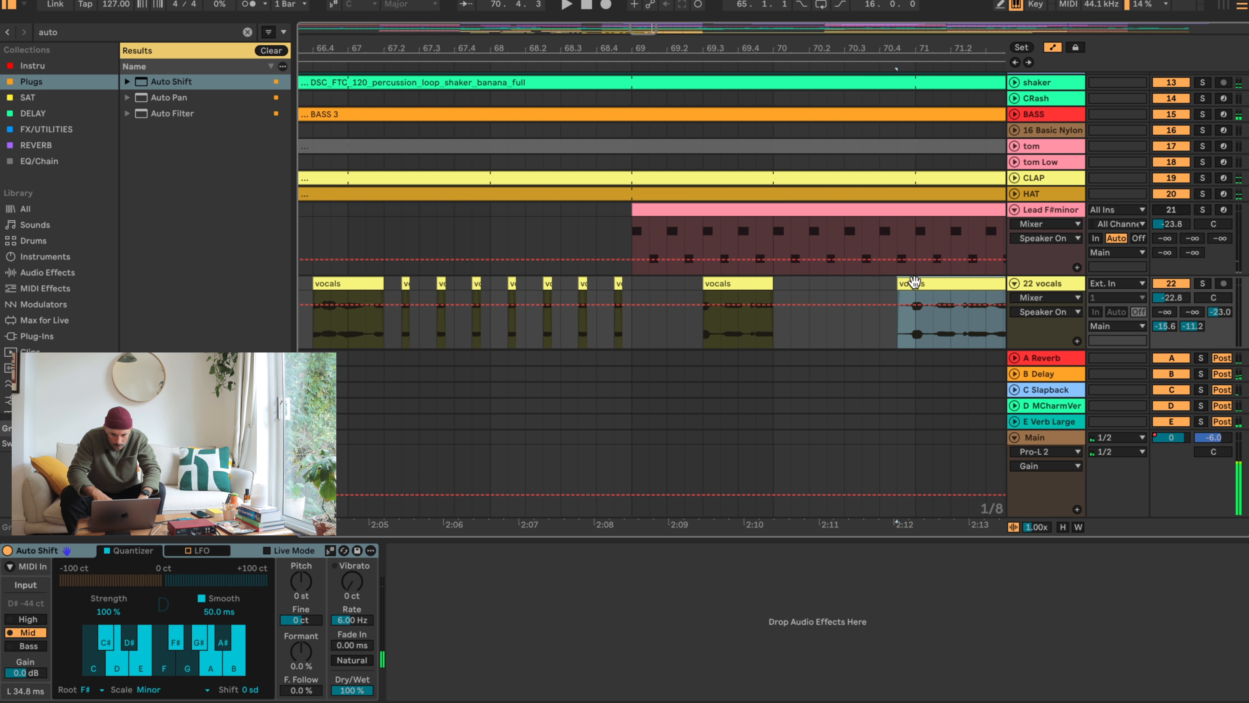
pyautogui.press('space')
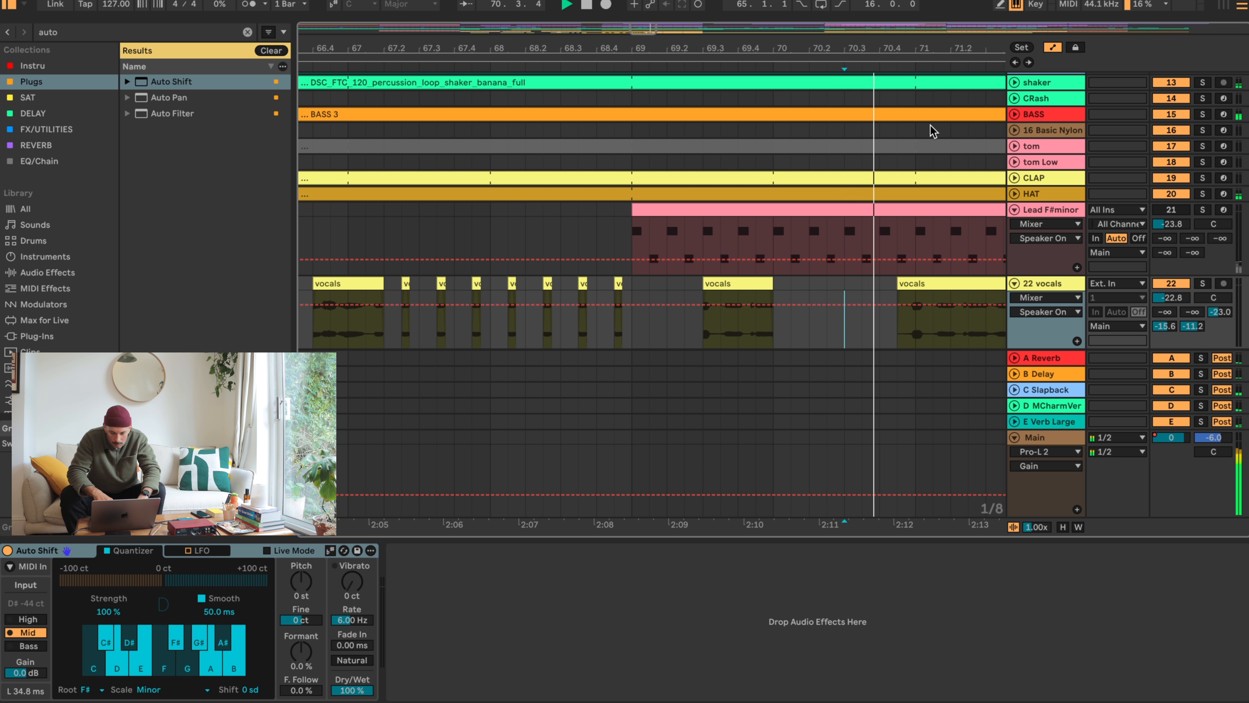
pyautogui.press('-')
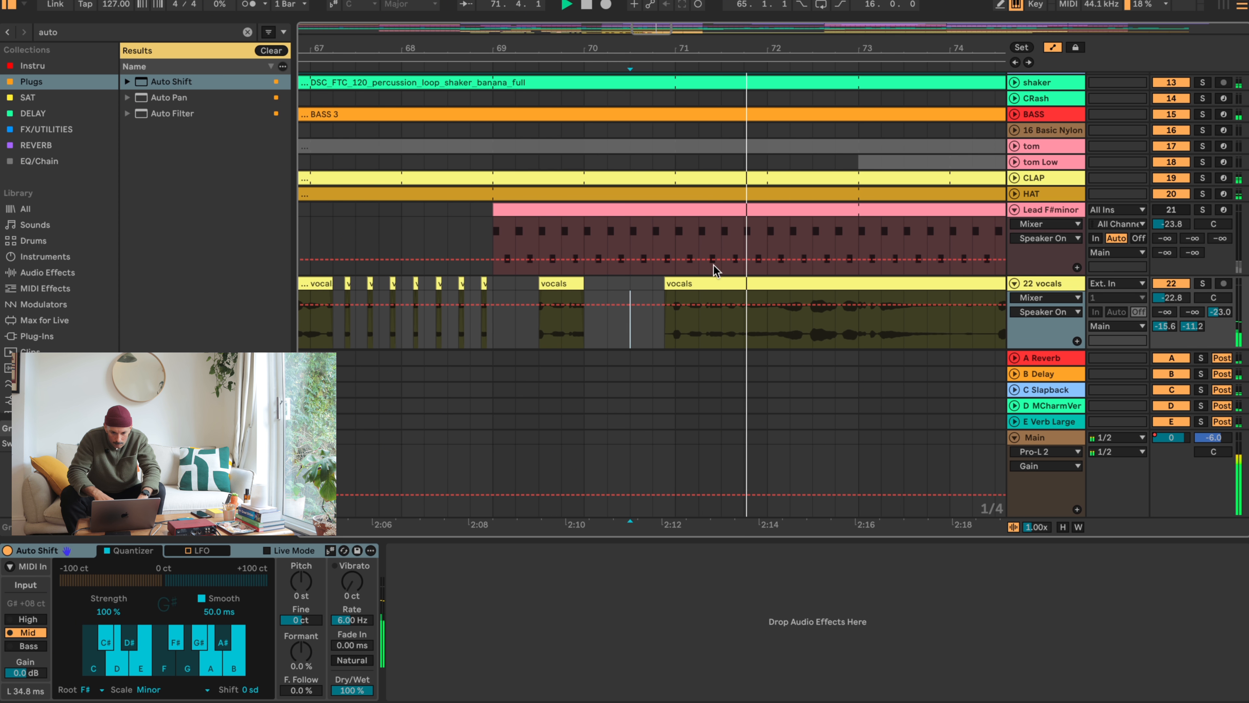
pyautogui.moveTo(676, 286)
pyautogui.mouseDown()
pyautogui.moveTo(773, 287)
pyautogui.moveTo(701, 284)
pyautogui.mouseUp()
pyautogui.press('space')
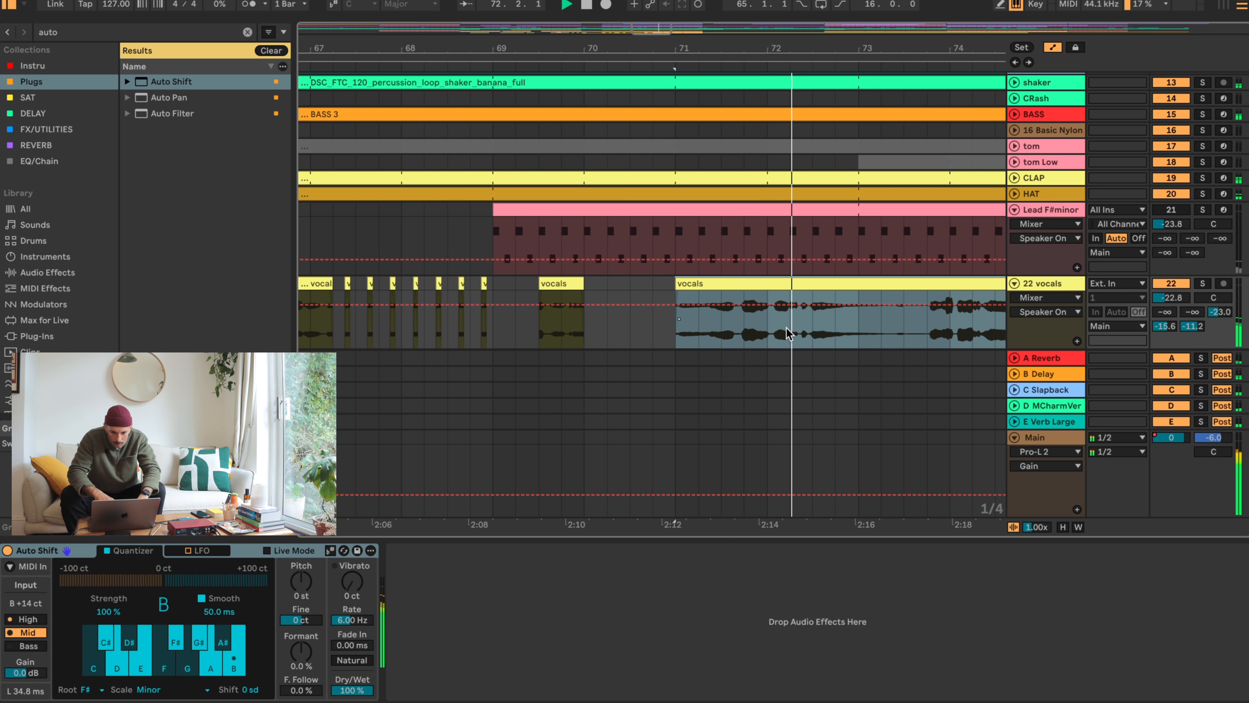
# - Split the vocals at 71.3 and 72.3, move the remainder to bar 73, and audition from bar 71
pyautogui.click(813, 335)
pyautogui.press('space')
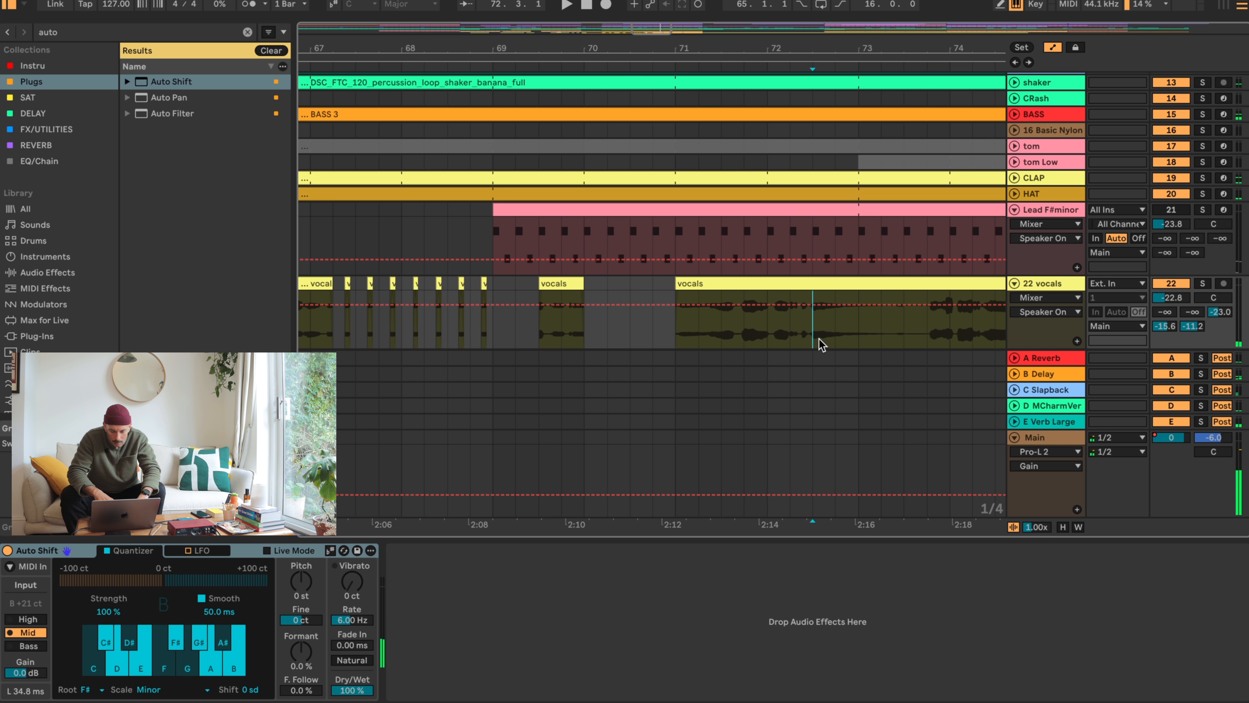
pyautogui.moveTo(819, 339); pyautogui.dragTo(701, 294)
pyautogui.press('space')
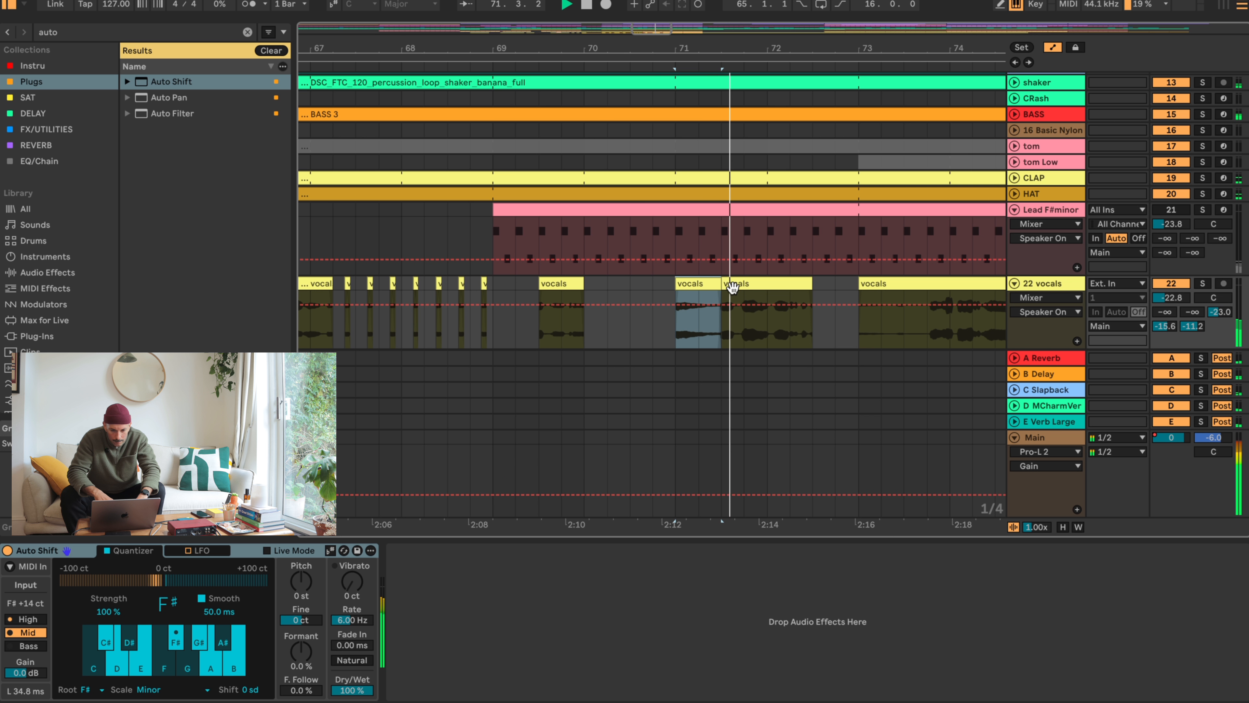
# - Shorten the vocals clip at 71.3 so that it ends slightly before 71.4
pyautogui.moveTo(807, 284); pyautogui.dragTo(744, 283)
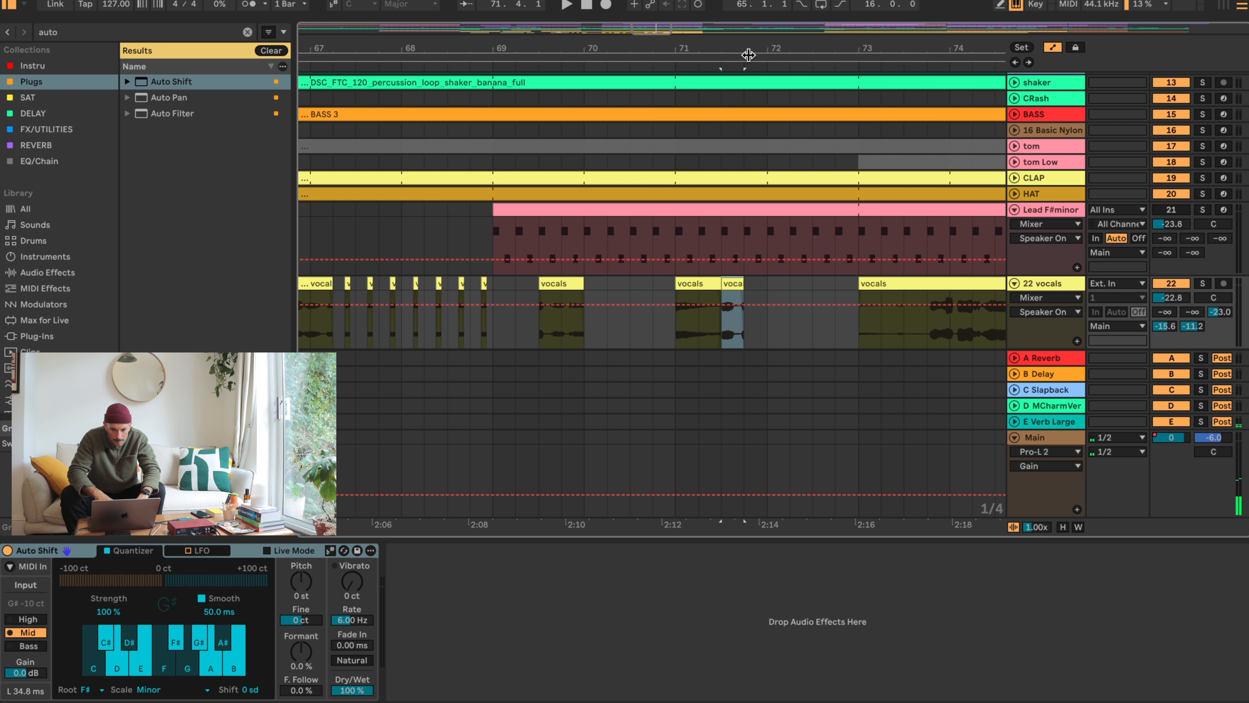
pyautogui.moveTo(748, 54); pyautogui.dragTo(740, 36)
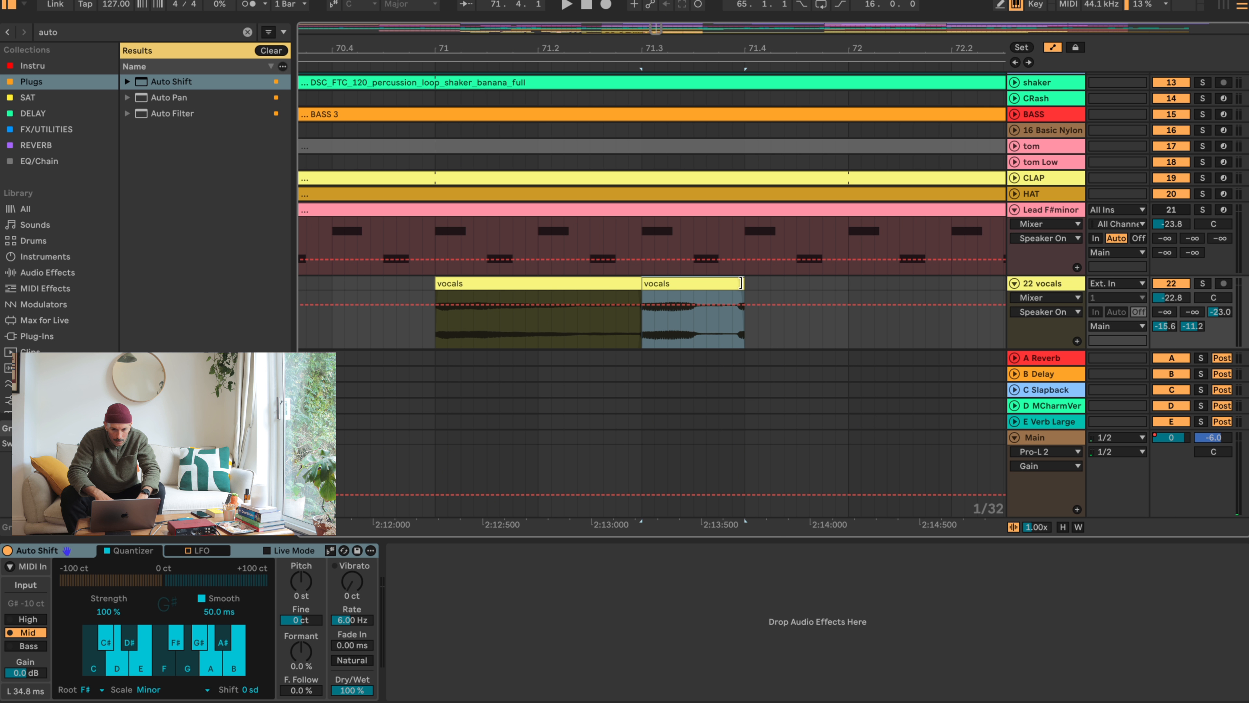
pyautogui.moveTo(741, 284); pyautogui.dragTo(728, 284)
pyautogui.moveTo(727, 51); pyautogui.dragTo(726, 20)
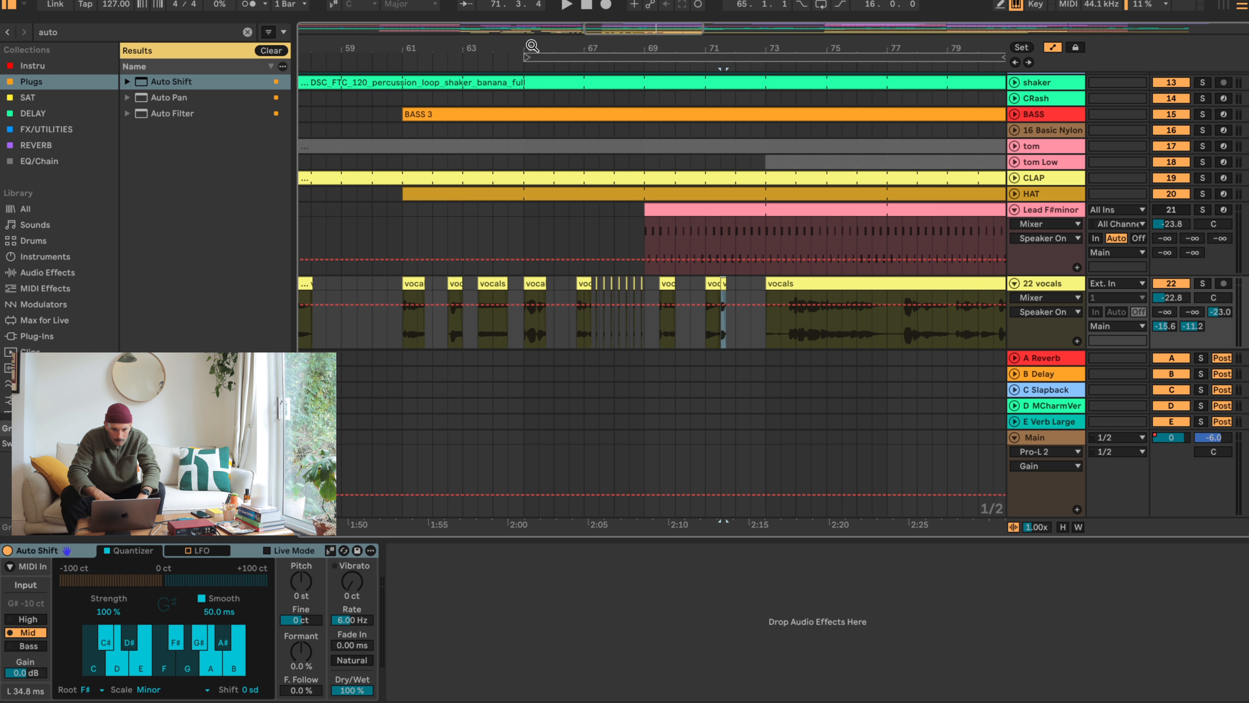
pyautogui.moveTo(532, 46); pyautogui.dragTo(646, 47)
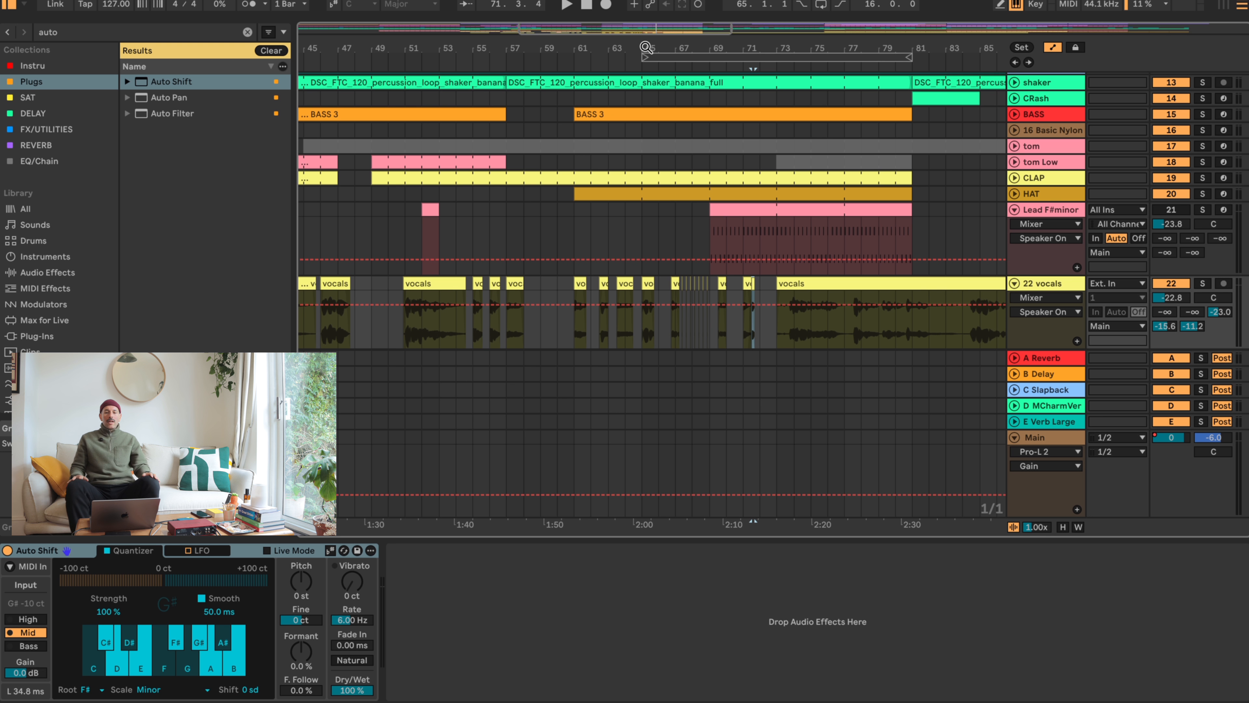
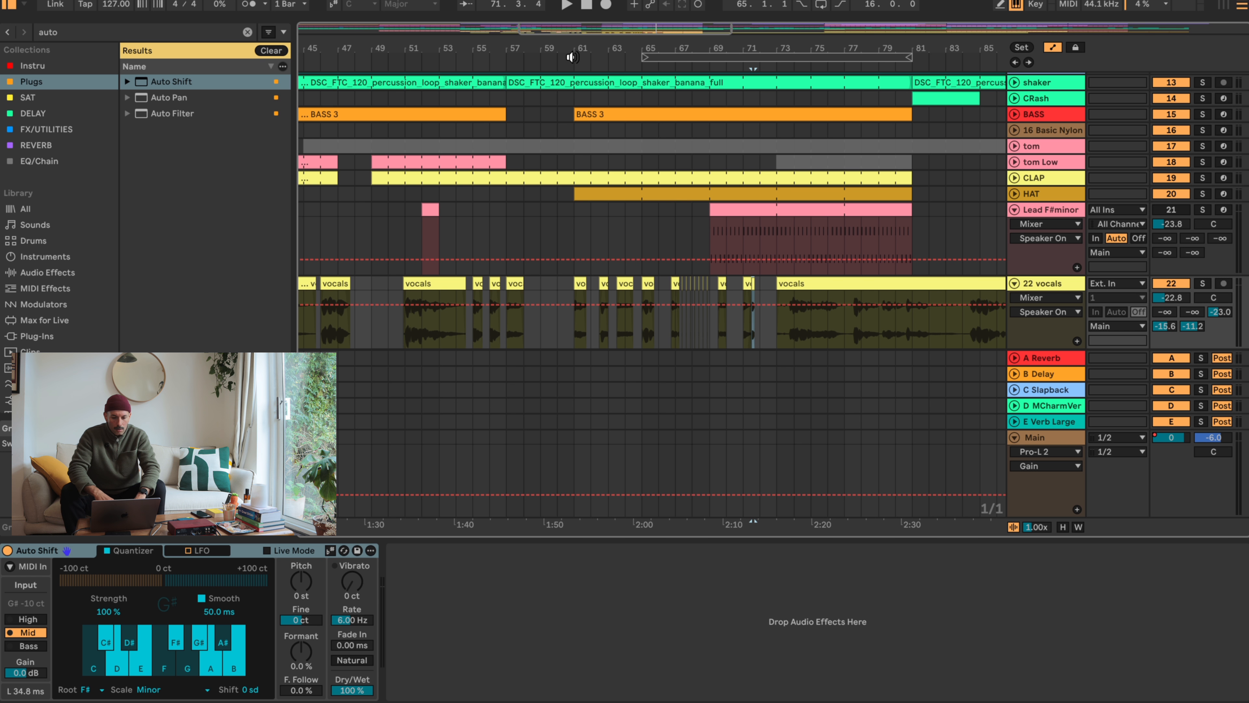
# - Audition the vocals from bar 61, shift the bar 61 clip slightly earlier, and trim its start to 61.1.3
pyautogui.click(572, 57)
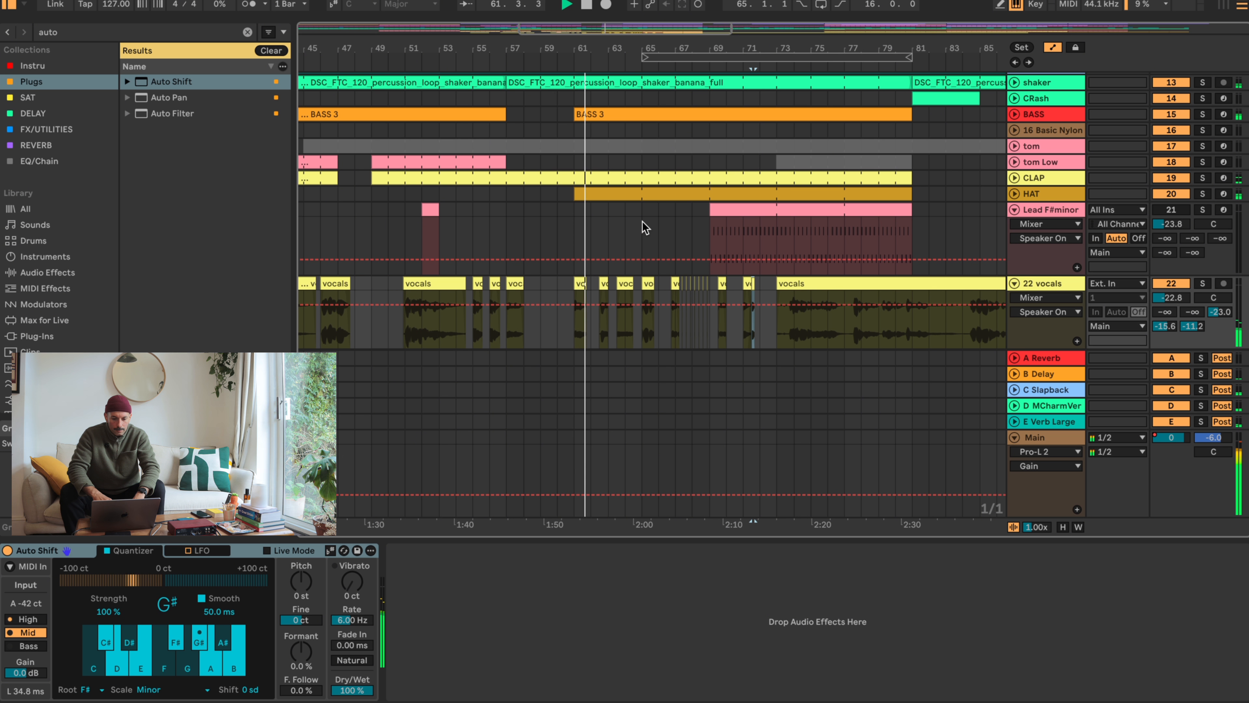
pyautogui.press('space')
pyautogui.moveTo(575, 27); pyautogui.dragTo(575, 45)
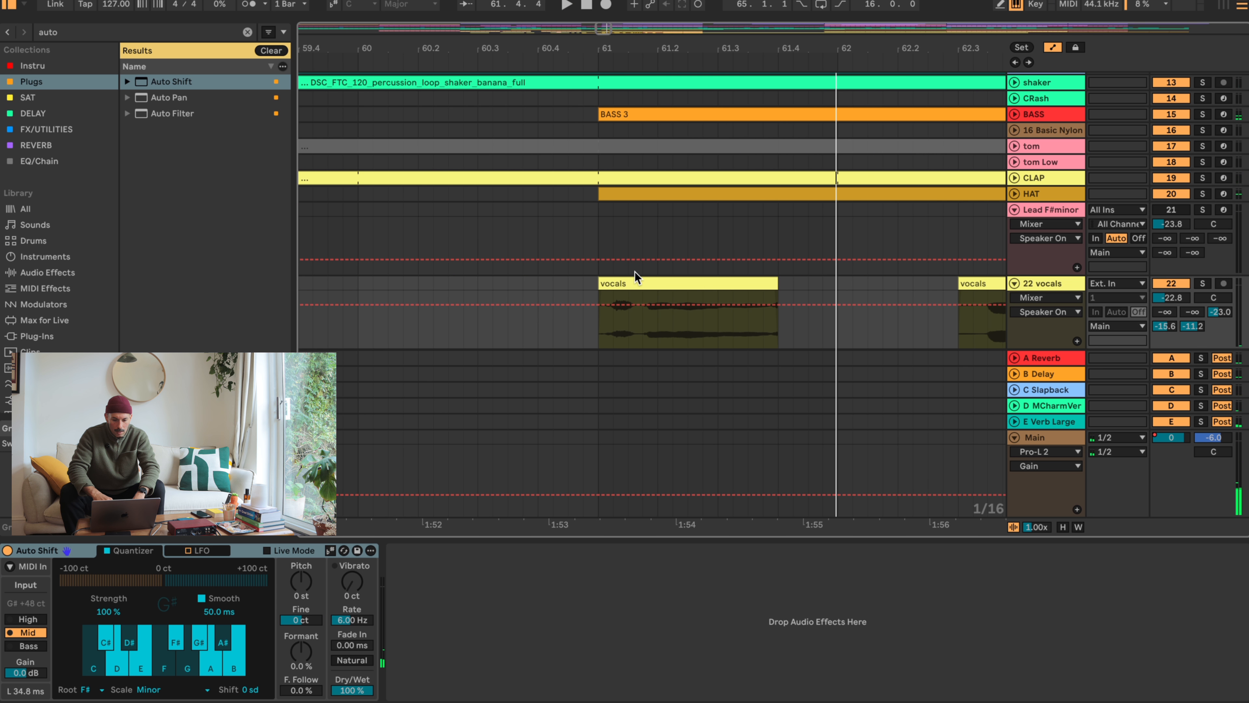
pyautogui.moveTo(623, 281)
pyautogui.mouseDown()
pyautogui.moveTo(628, 291)
pyautogui.moveTo(615, 288)
pyautogui.moveTo(643, 284)
pyautogui.moveTo(616, 282)
pyautogui.mouseUp()
pyautogui.click(582, 284)
pyautogui.press('space')
pyautogui.press('super+z')
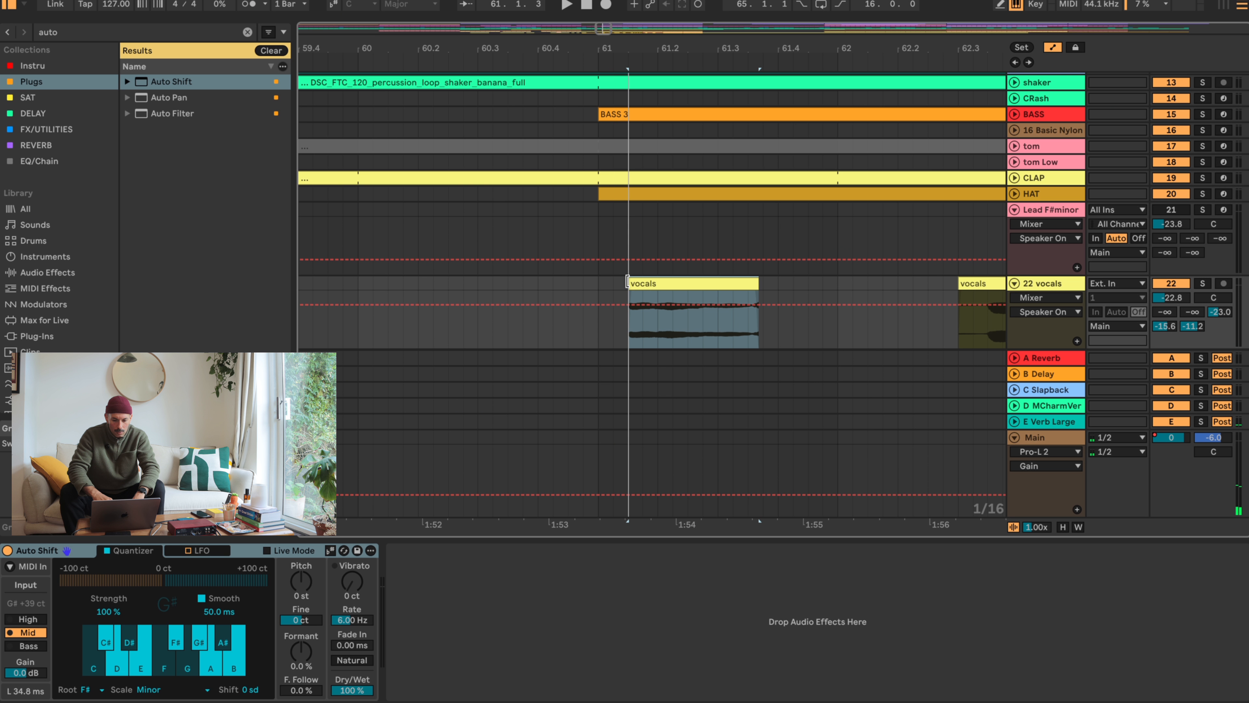
# - Audition the trimmed vocals clip from bar 61 and shorten its end to slightly past 61.3
pyautogui.click(595, 286)
pyautogui.press('space')
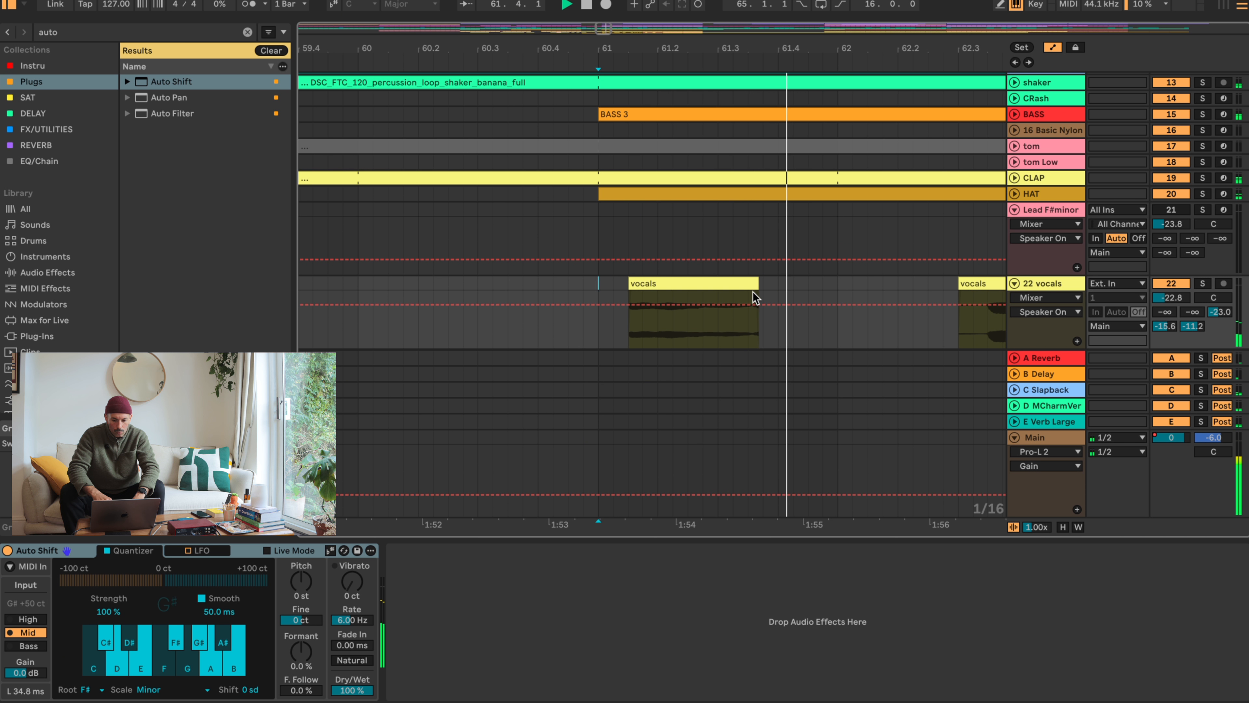
pyautogui.click(726, 281)
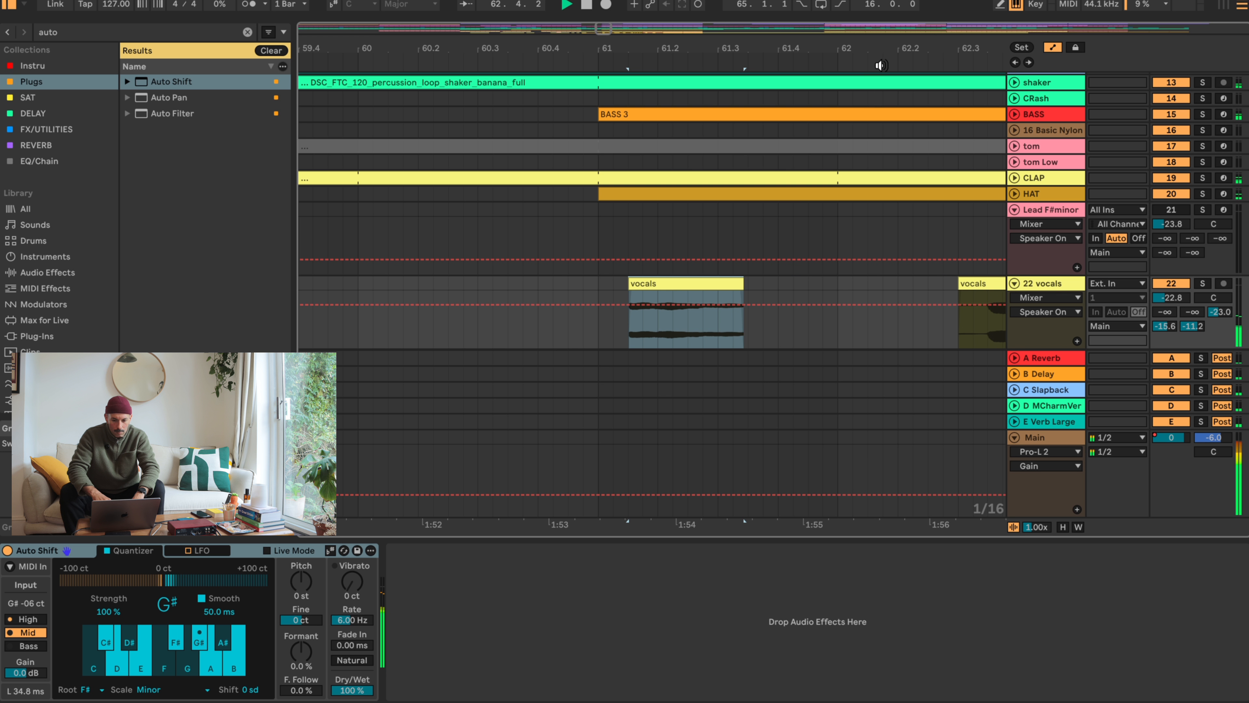
# - Try the vocals clip at 63.3 one and two eighth notes earlier, auditioning both positions, and return it to 63.3
pyautogui.moveTo(880, 49); pyautogui.dragTo(612, 36)
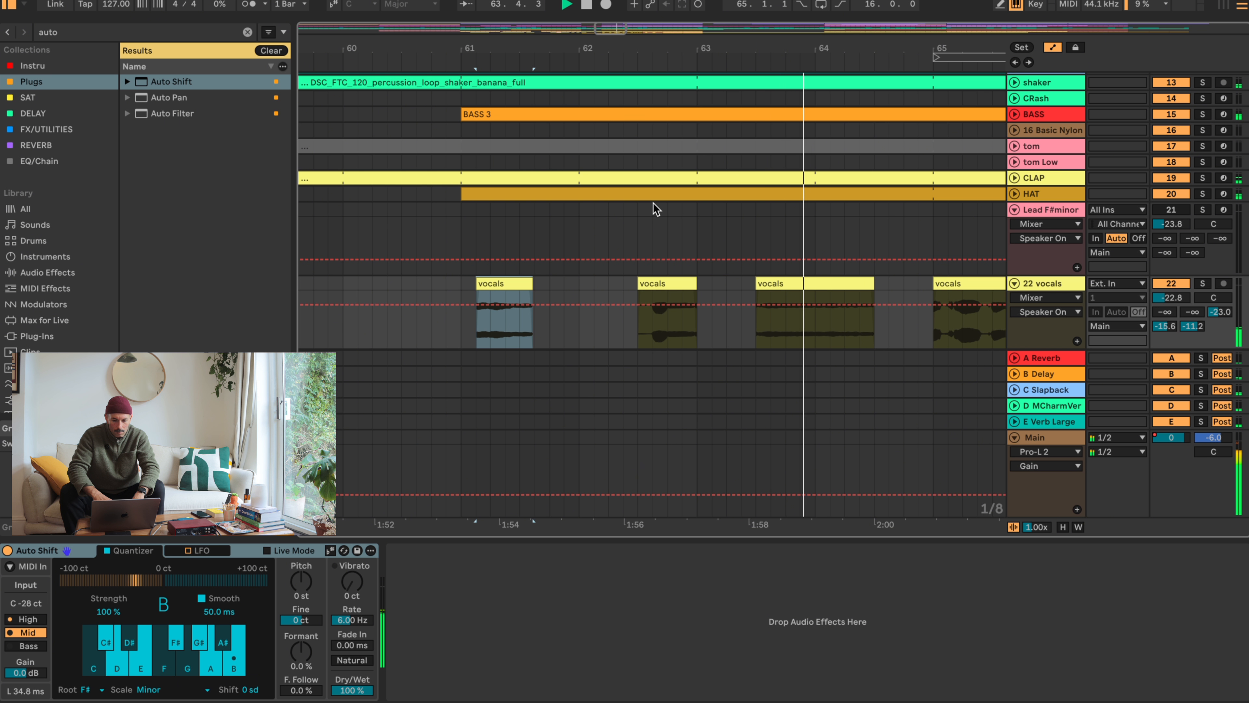
pyautogui.press('space')
pyautogui.click(783, 284)
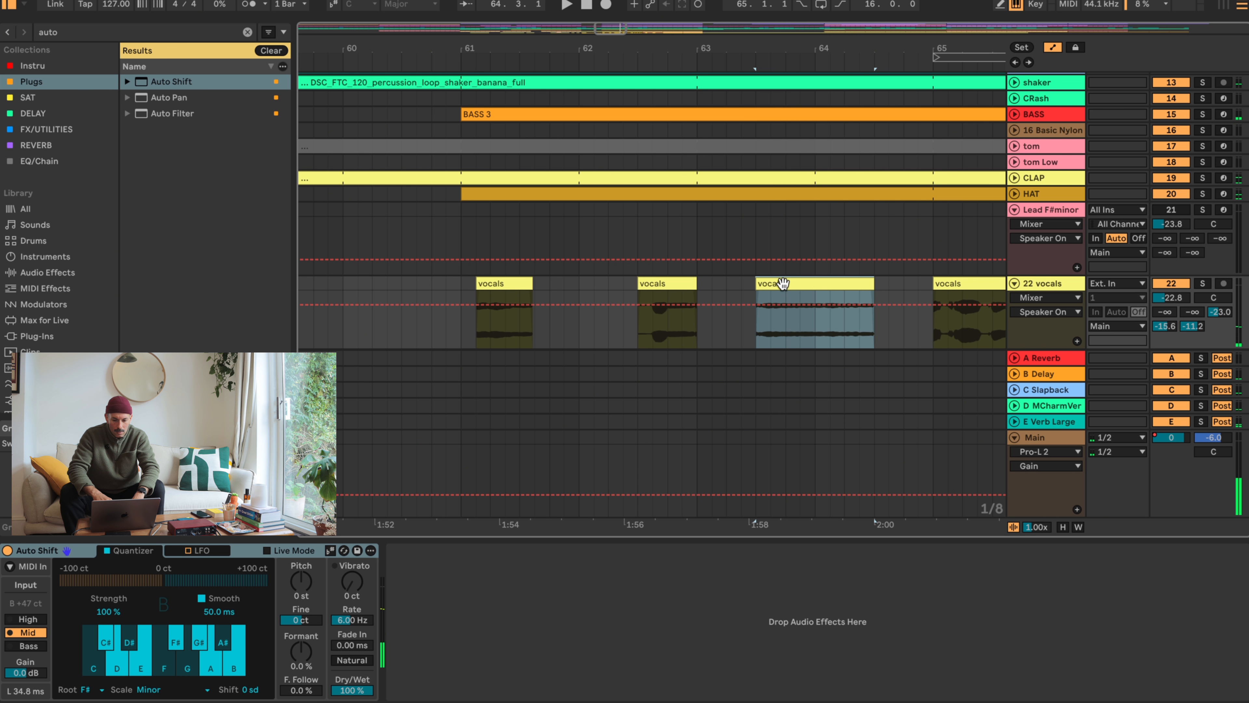
pyautogui.moveTo(783, 288); pyautogui.dragTo(769, 288)
pyautogui.click(625, 288)
pyautogui.press('space')
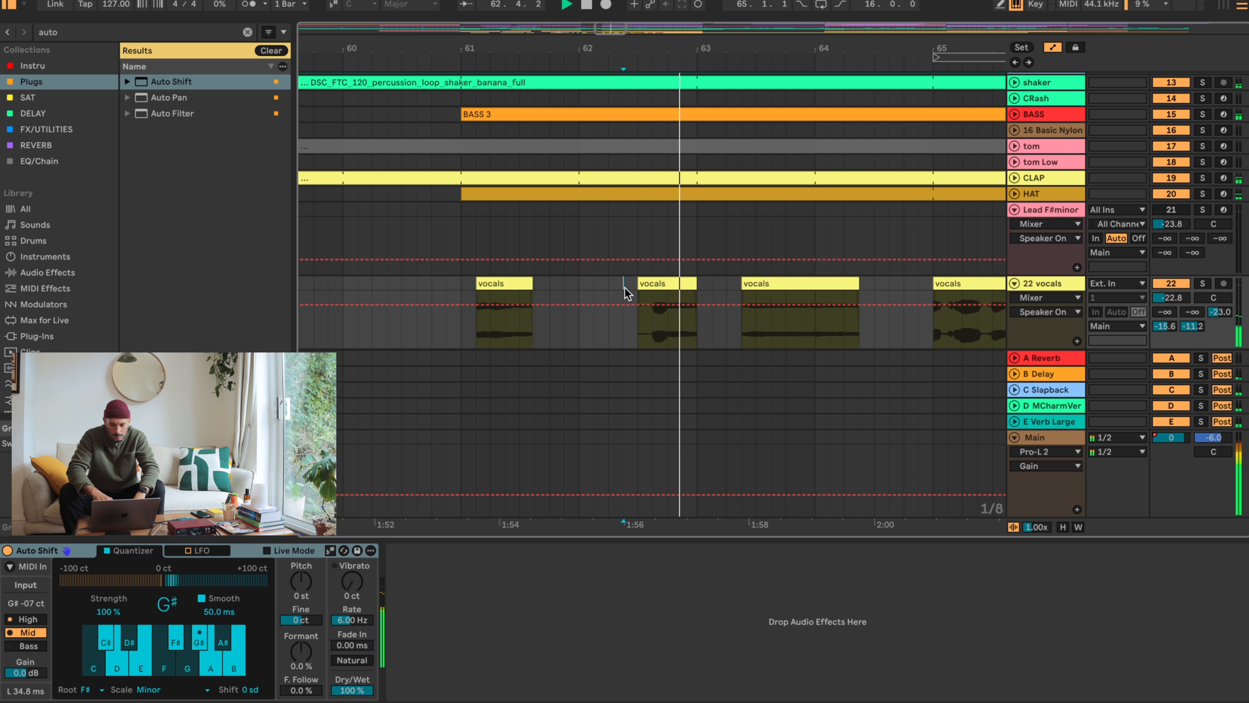
pyautogui.moveTo(773, 279); pyautogui.dragTo(758, 279)
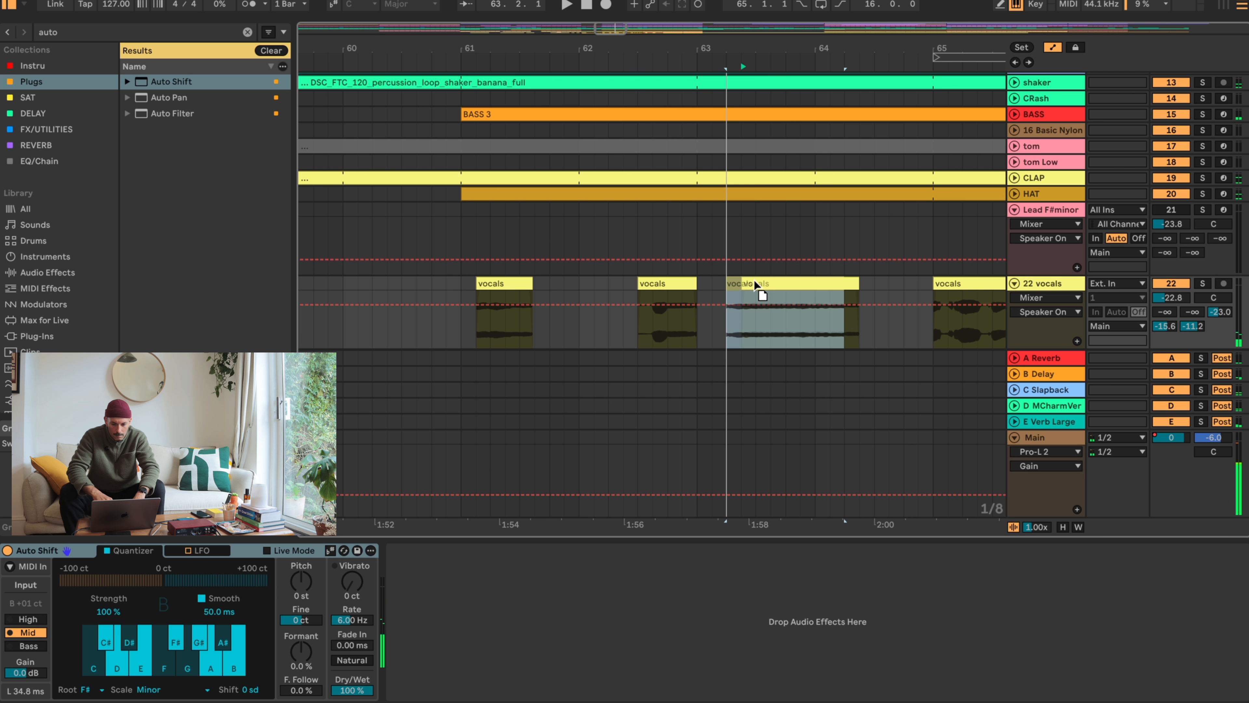
pyautogui.click(612, 286)
pyautogui.press('space')
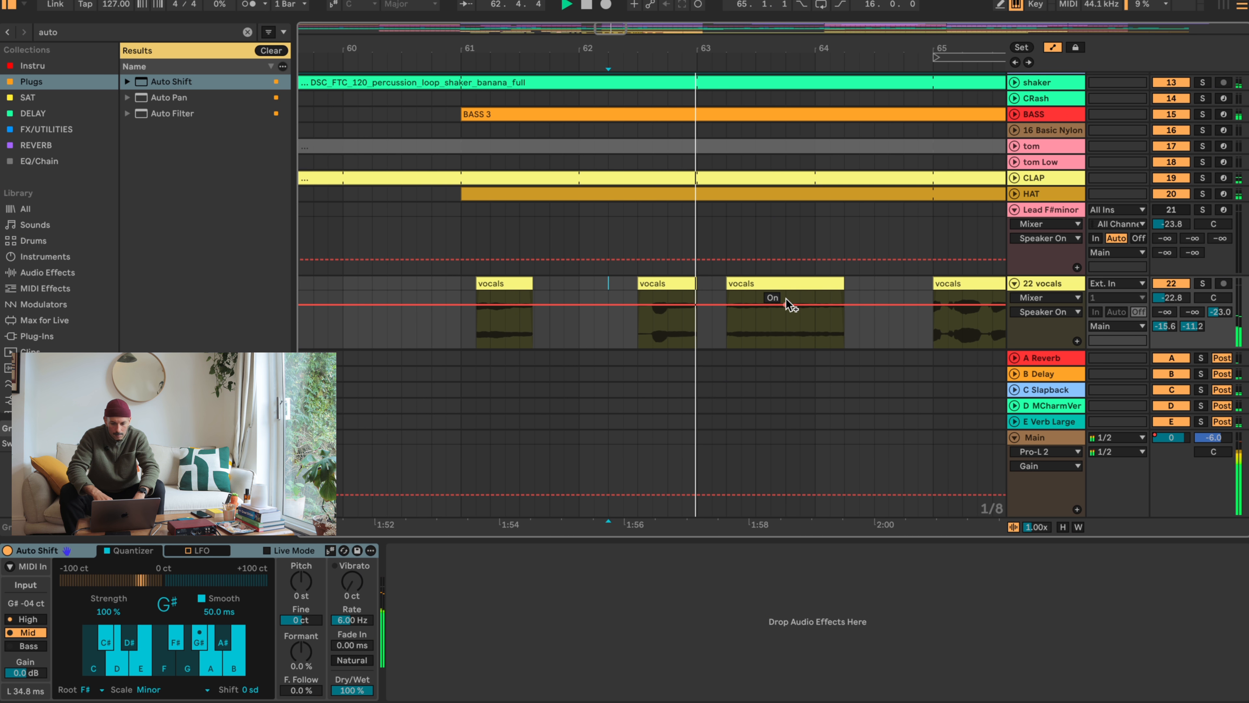
pyautogui.click(808, 286)
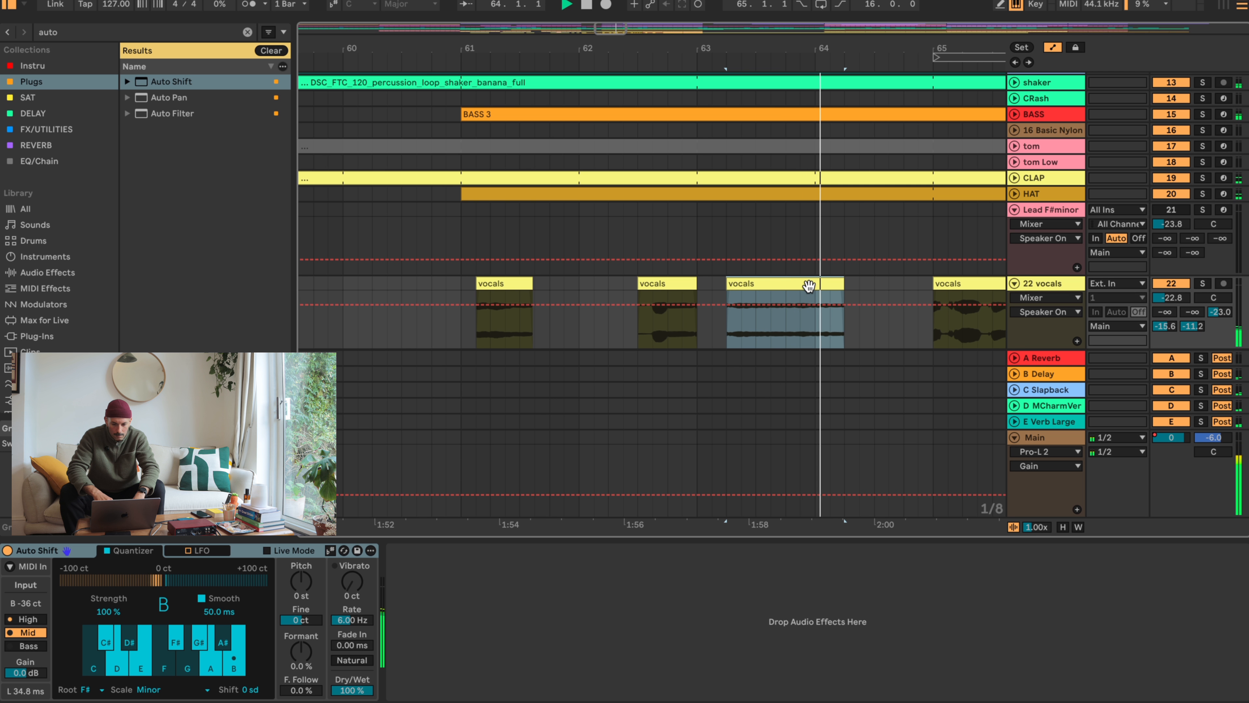
pyautogui.press('Right')
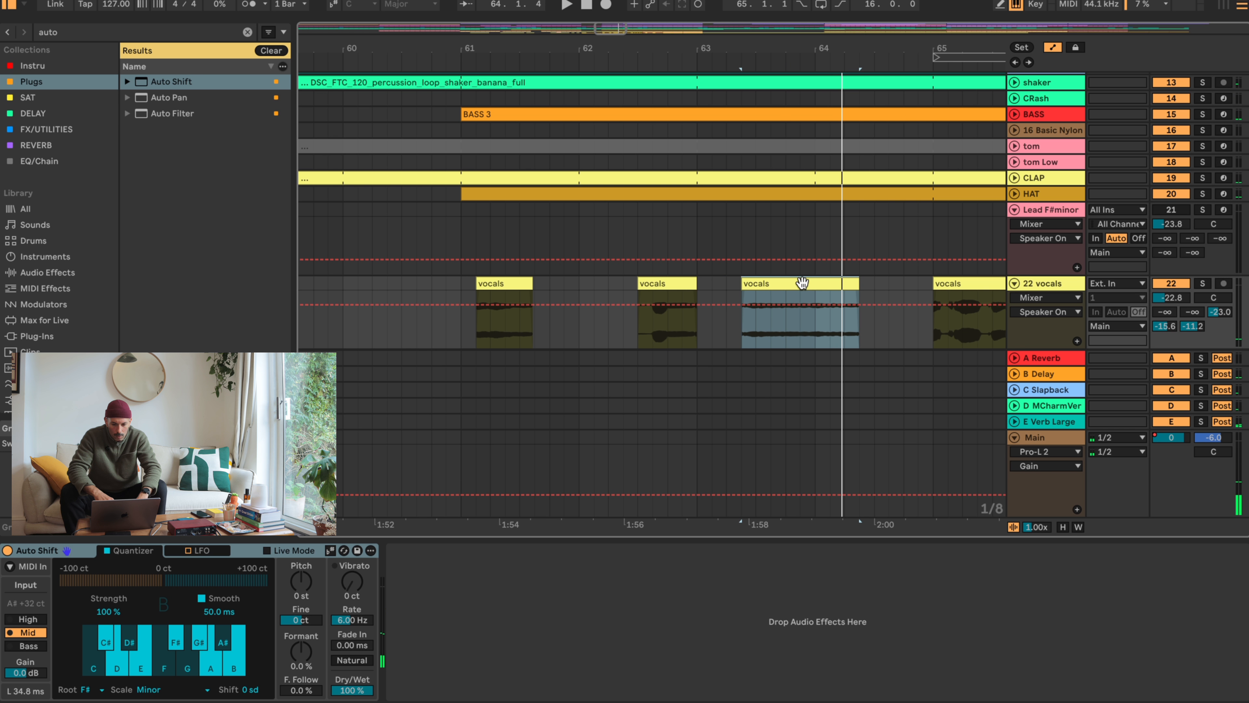
pyautogui.press('Right')
# - Move the vocals clip from 62.3 to 62.4, auditioning its timing against the following phrase
pyautogui.moveTo(659, 284); pyautogui.dragTo(704, 284)
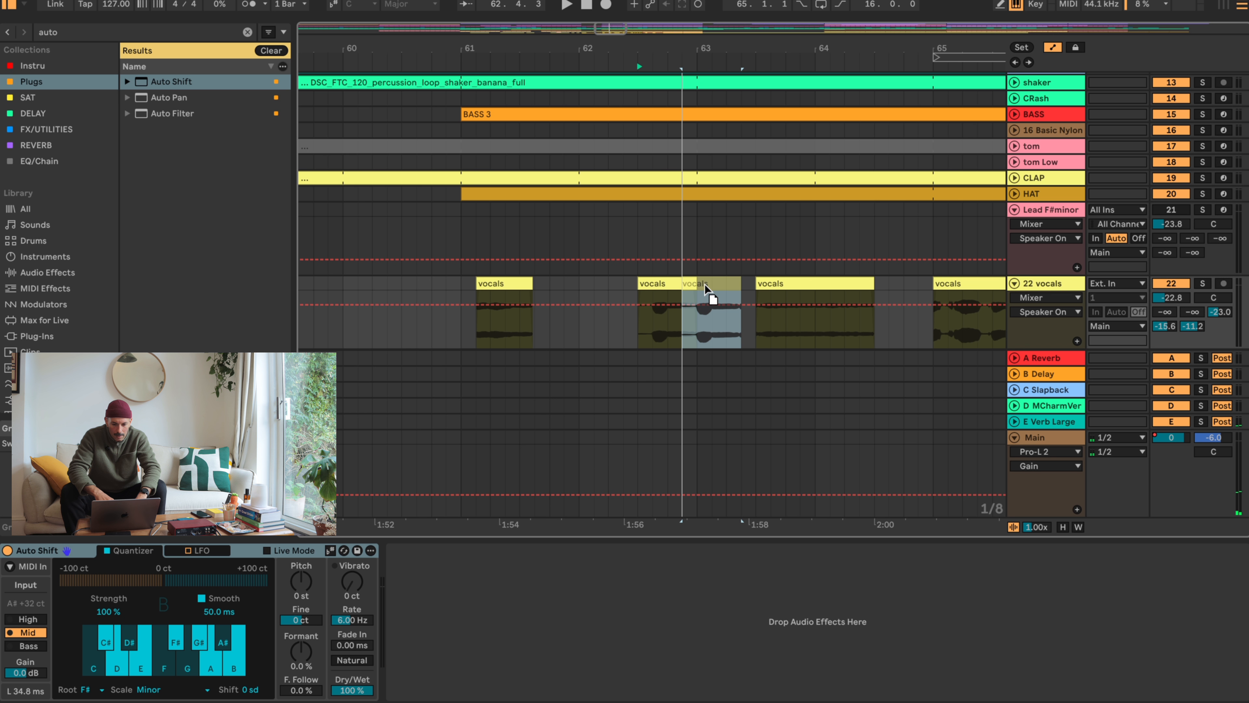
pyautogui.click(672, 286)
pyautogui.press('space')
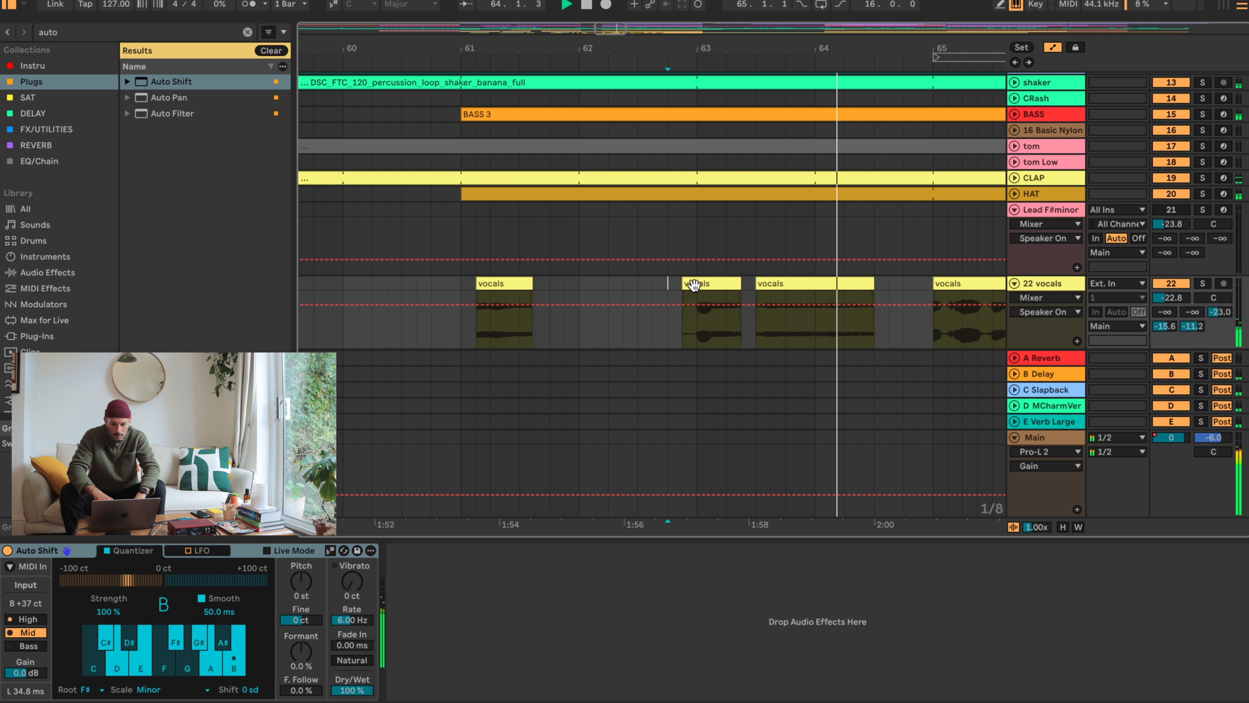
pyautogui.click(719, 285)
pyautogui.press('space')
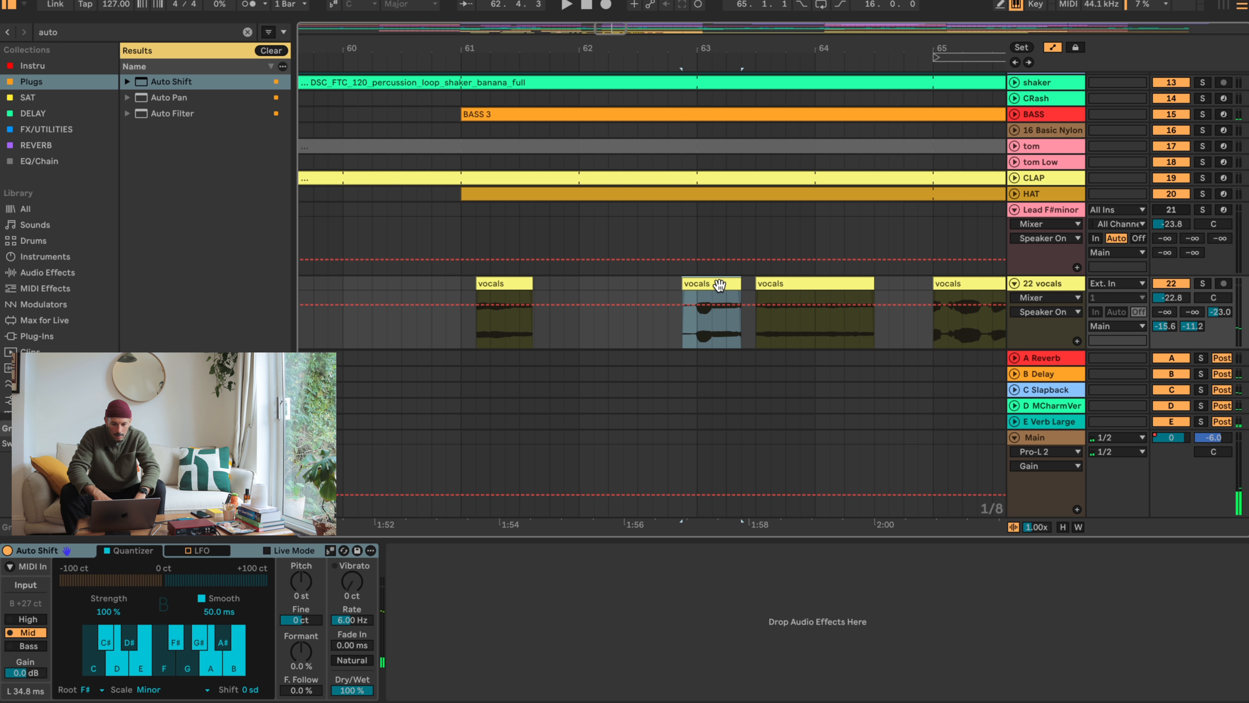
pyautogui.press('Left')
pyautogui.click(659, 284)
pyautogui.press('space')
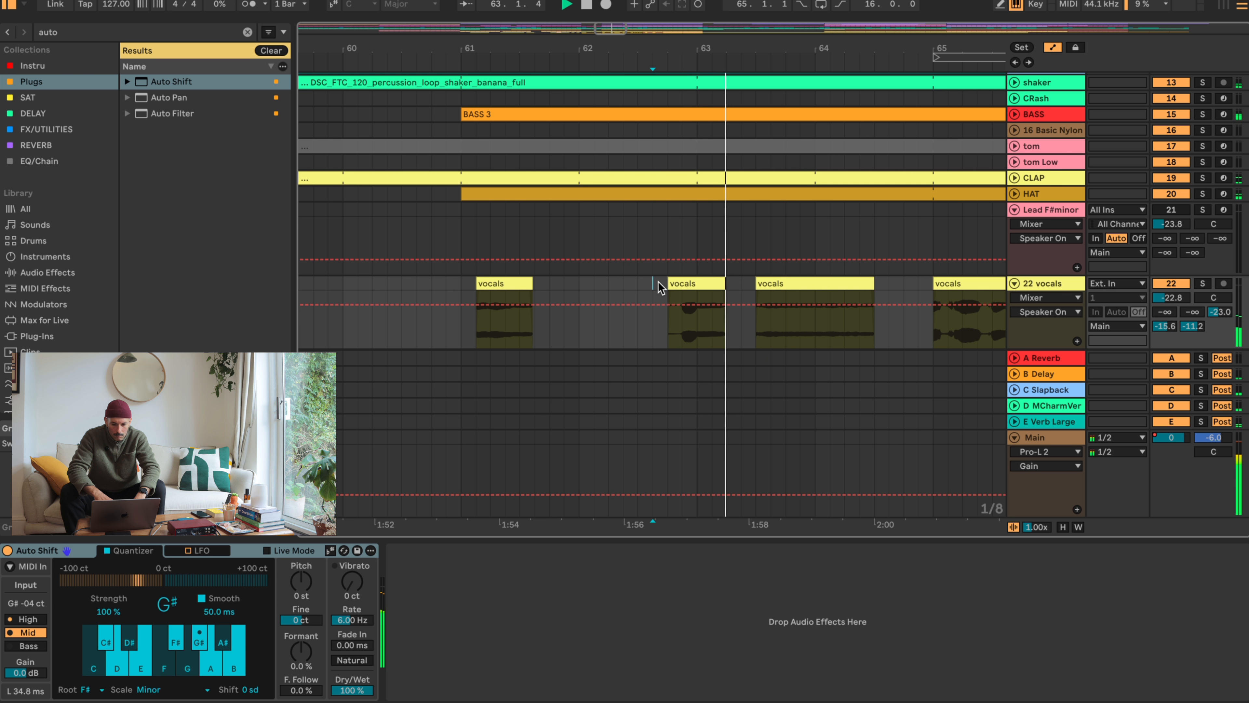
pyautogui.press('space')
# - Duplicate the vocals section from bar 63 to 63.2 into the gap up to 63.3, and audition it
pyautogui.moveTo(727, 315); pyautogui.dragTo(703, 272)
pyautogui.press('super+d')
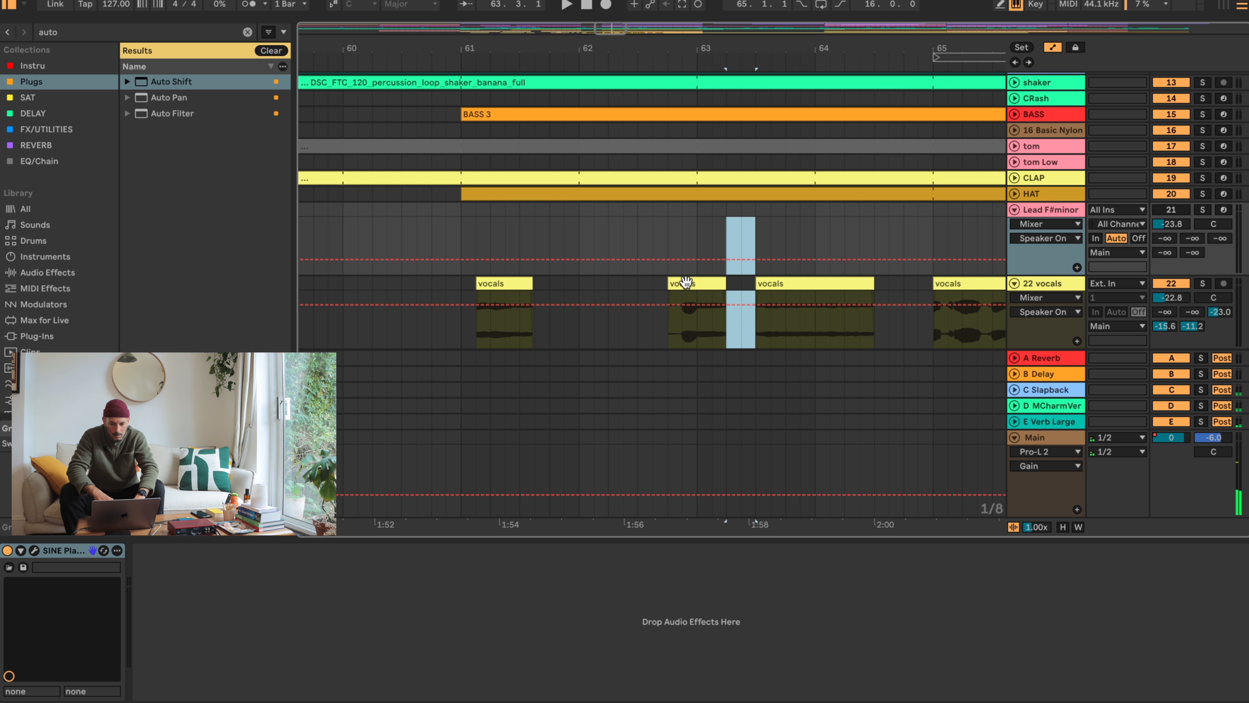
pyautogui.moveTo(718, 286); pyautogui.dragTo(701, 278)
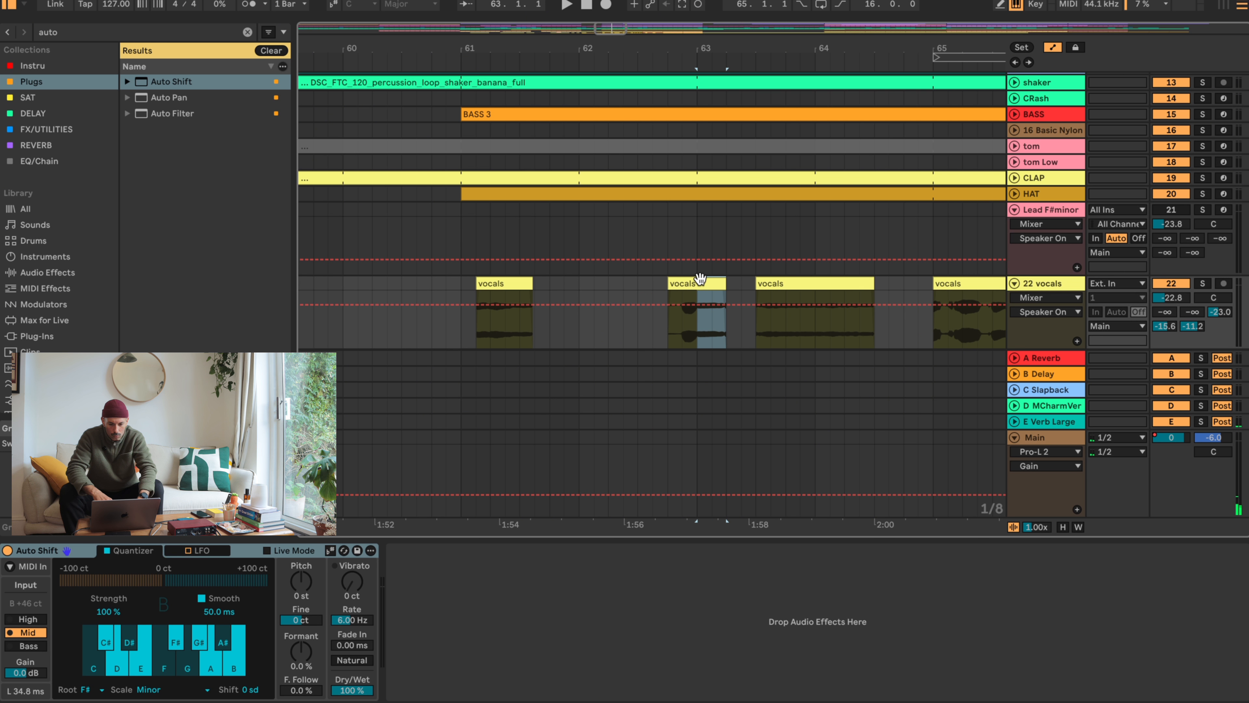
pyautogui.press('super+d')
pyautogui.click(649, 328)
pyautogui.press('space')
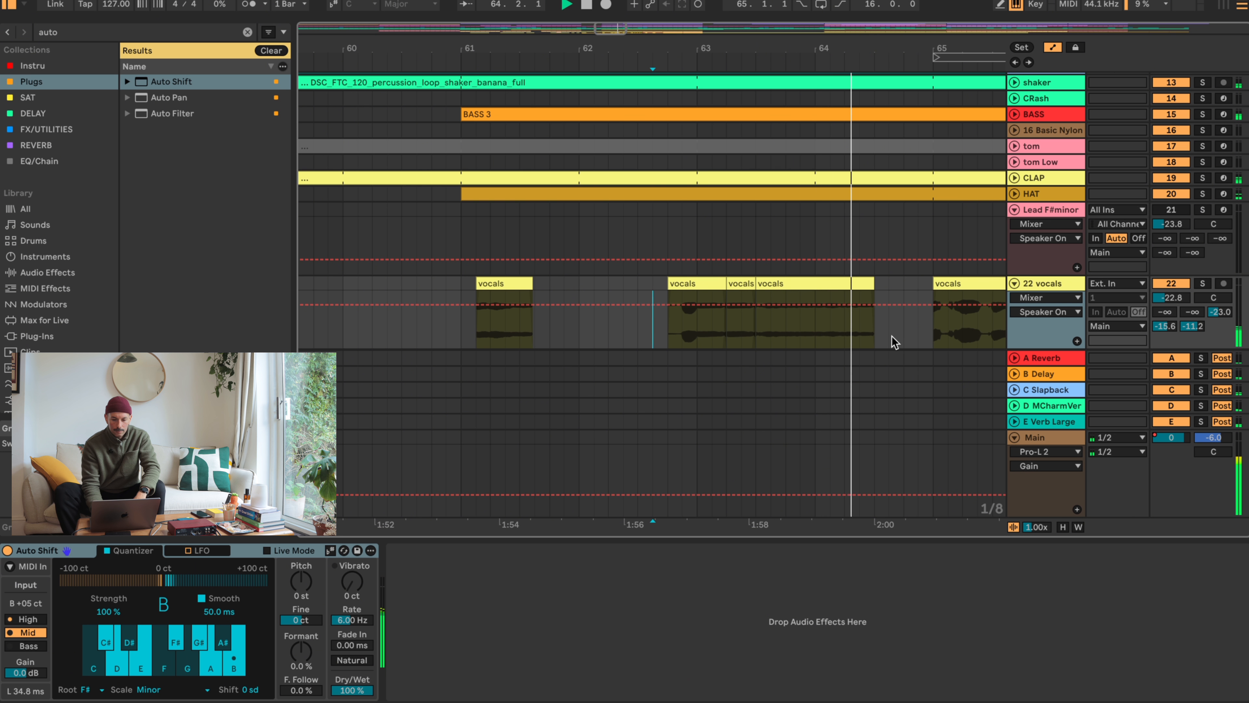
# - Audition the vocals clip at bar 65 and fill the gap from 64.3 to bar 65 with a duplicated vocals section
pyautogui.moveTo(917, 50); pyautogui.dragTo(675, 50)
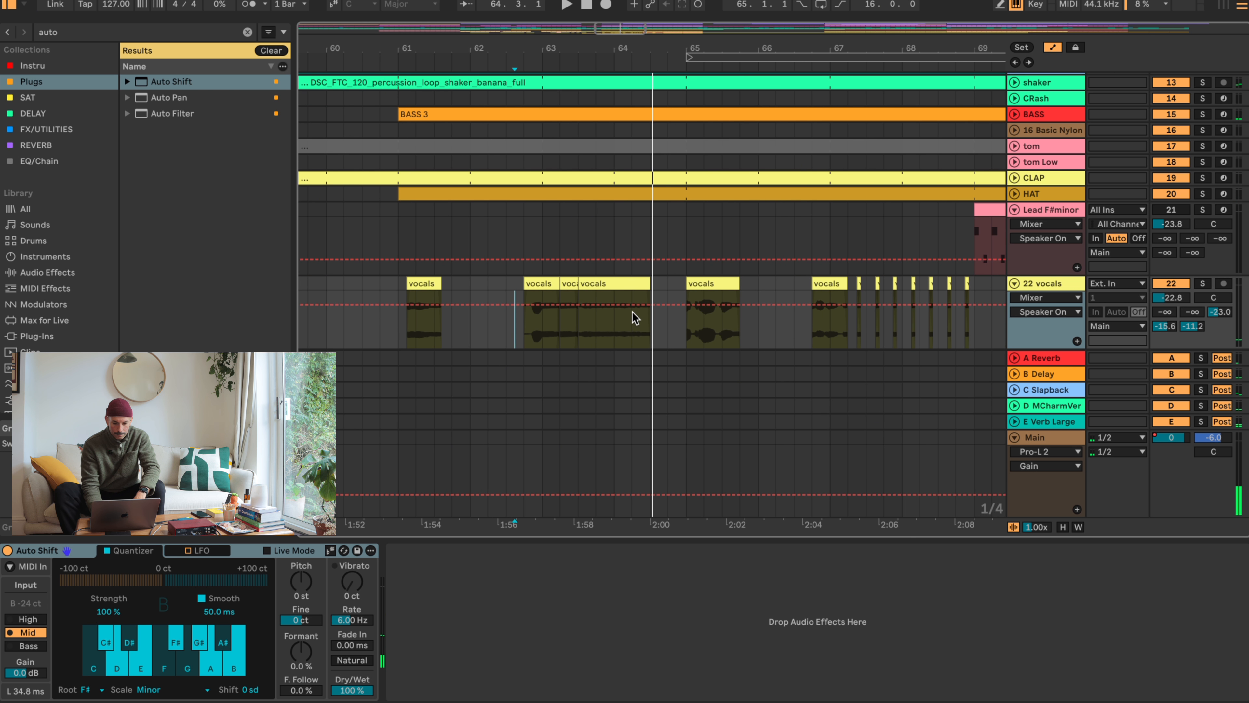
pyautogui.click(705, 282)
pyautogui.press('space')
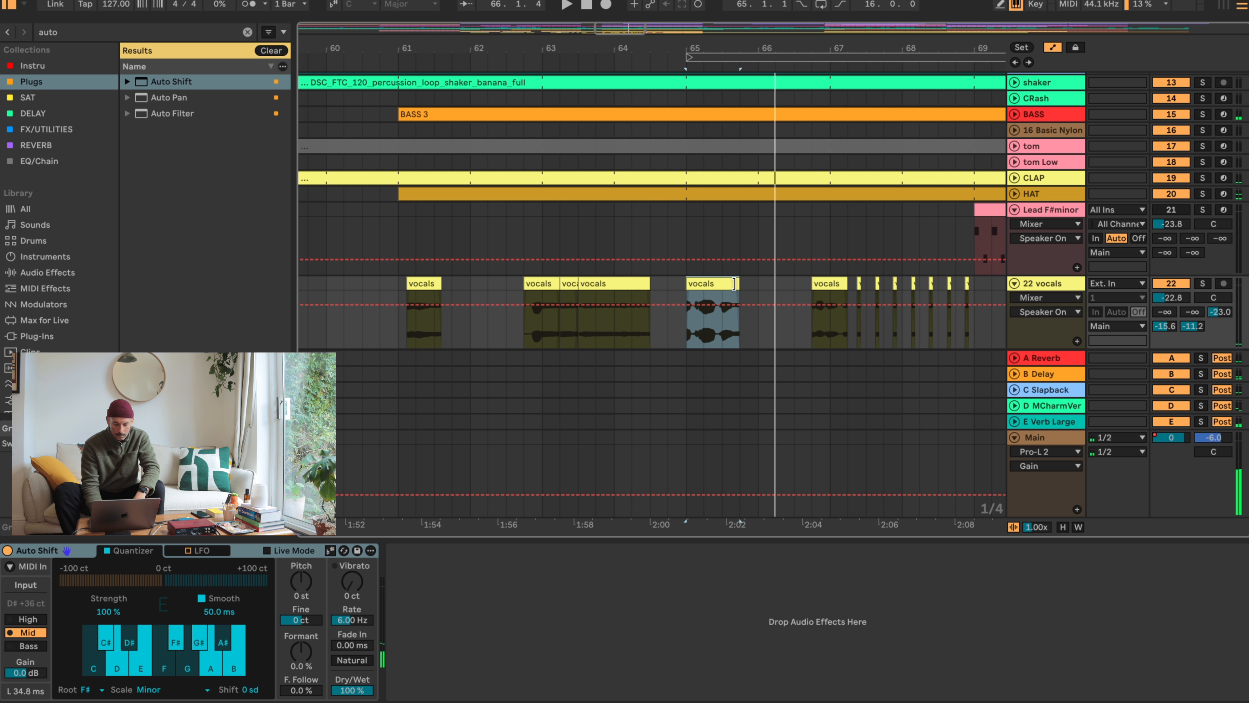
pyautogui.moveTo(649, 329); pyautogui.dragTo(669, 288)
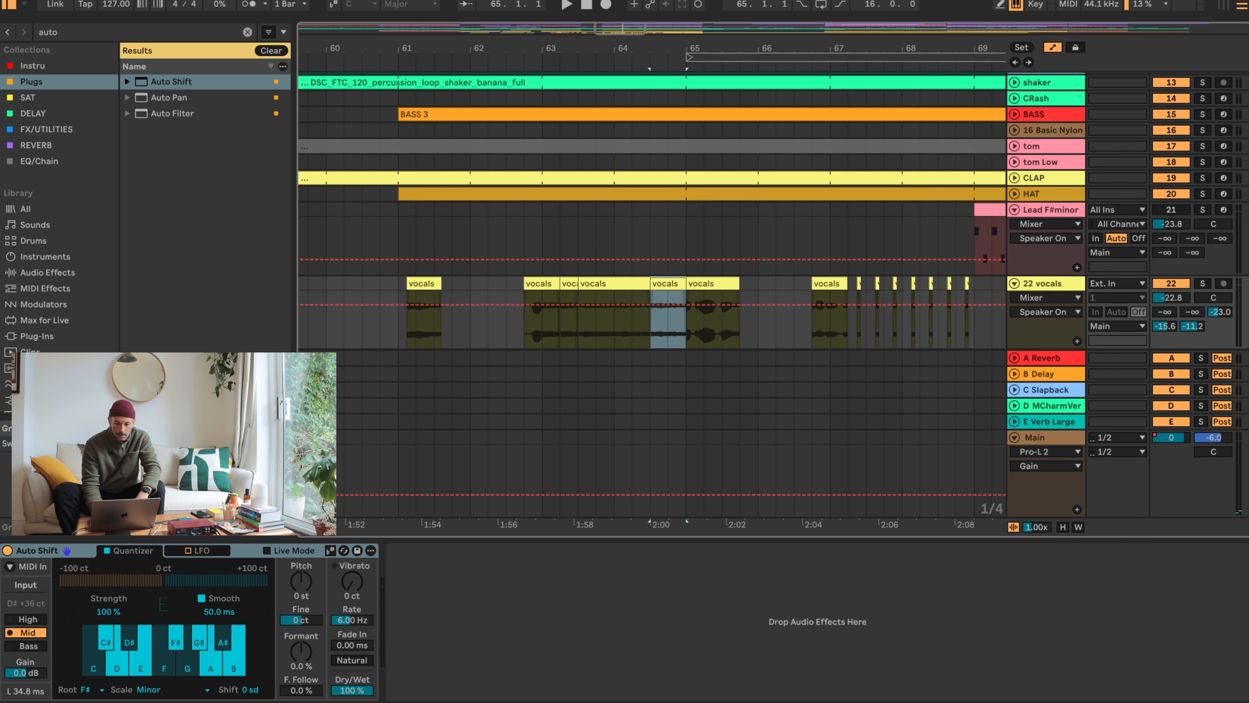
# - Set the pitch of the vocals clip at 64.3 to -1 st, trying 0 st first, and audition the passage
pyautogui.hotkey('shift', 'Tab')
pyautogui.click(166, 505)
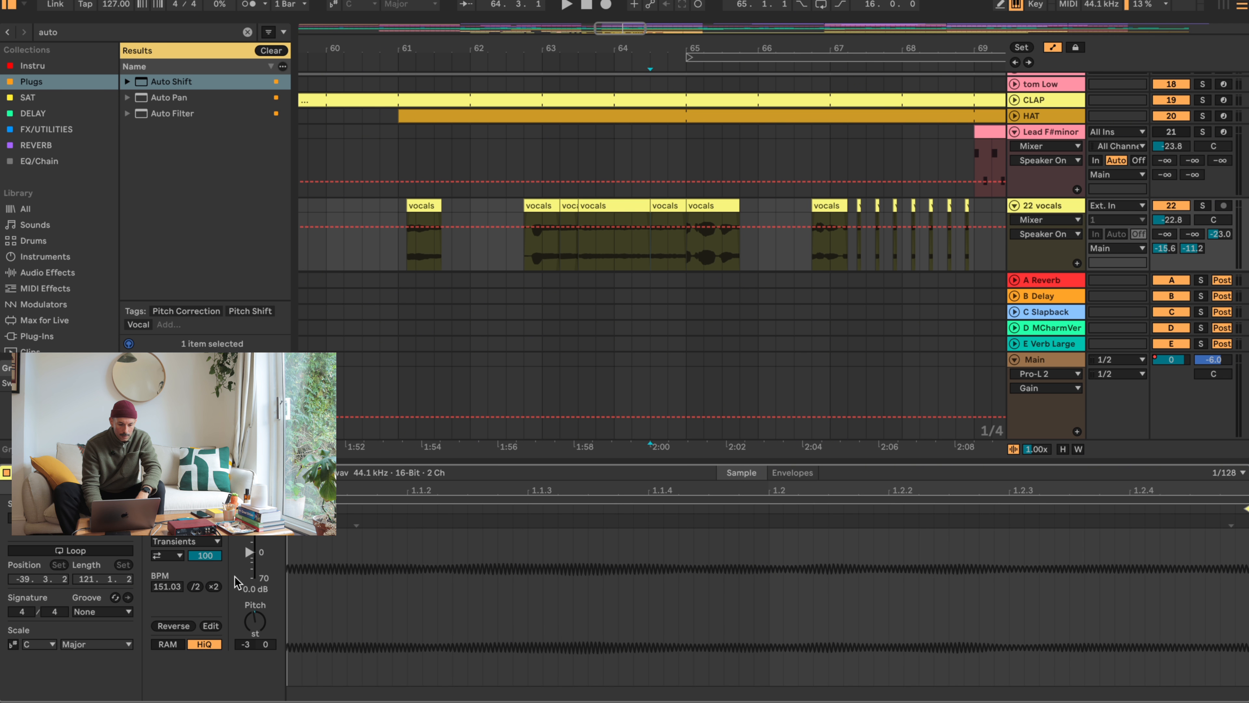
pyautogui.doubleClick(260, 620)
pyautogui.press('space')
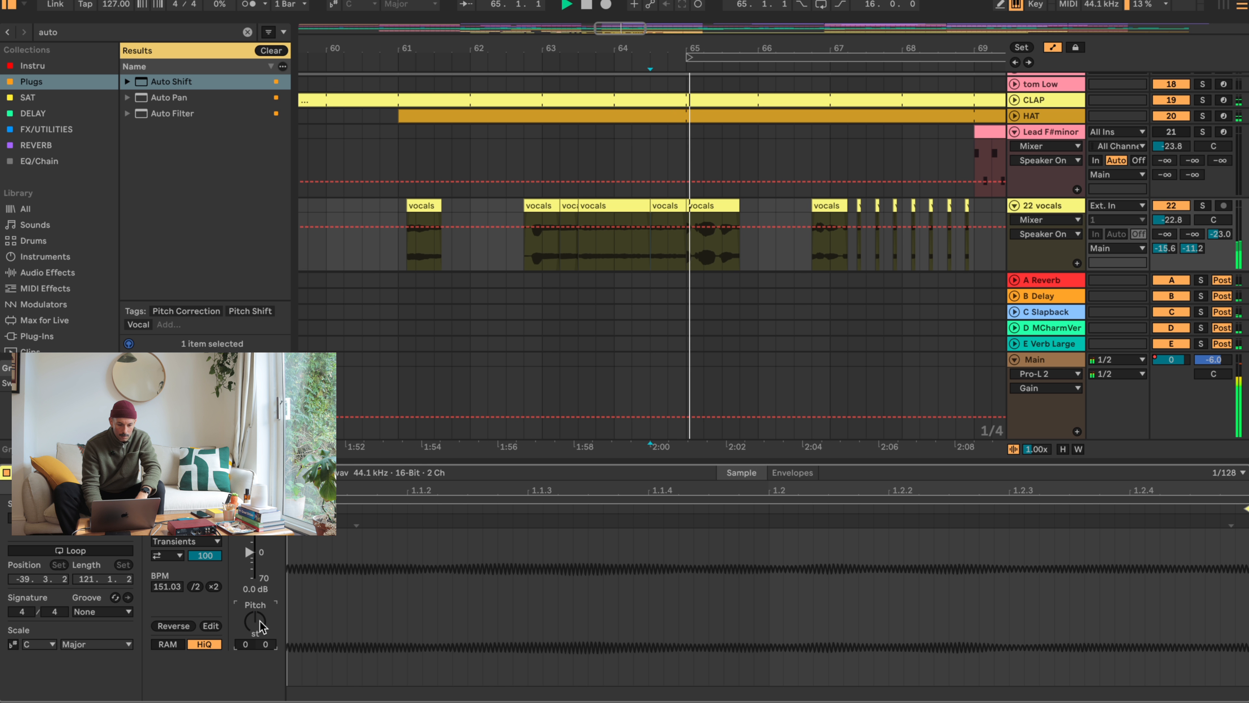
pyautogui.click(673, 204)
pyautogui.press('space')
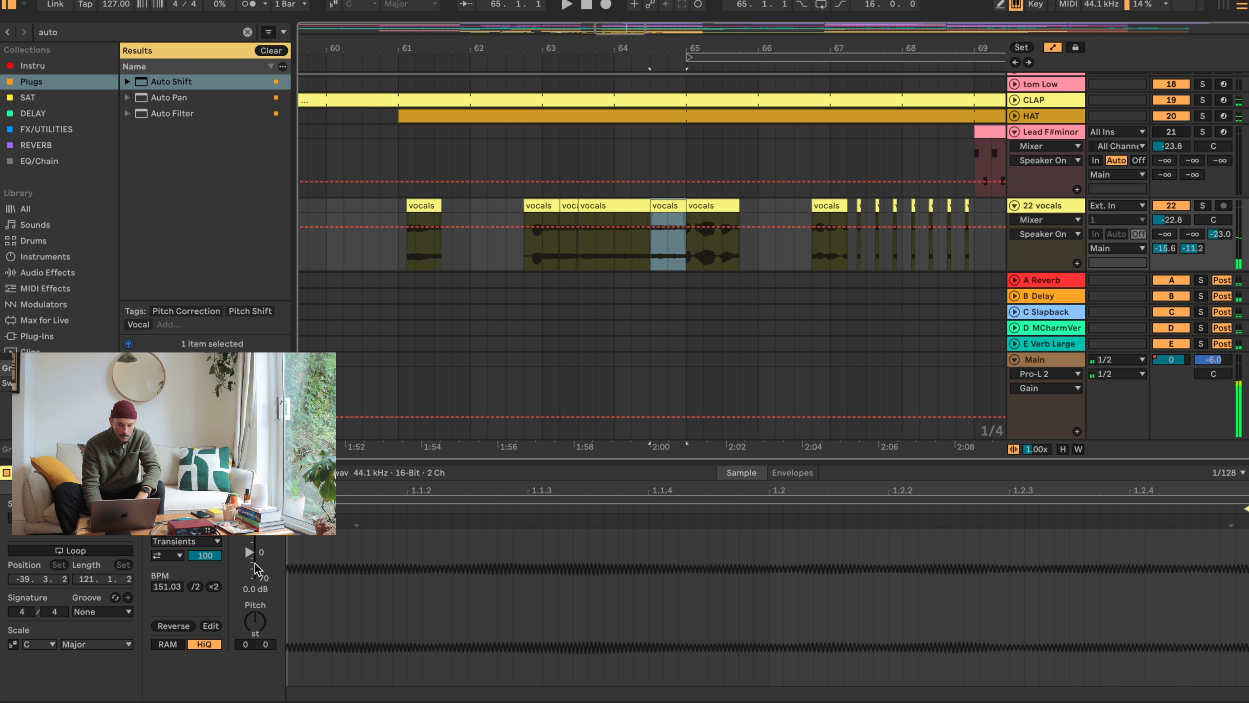
pyautogui.click(249, 624)
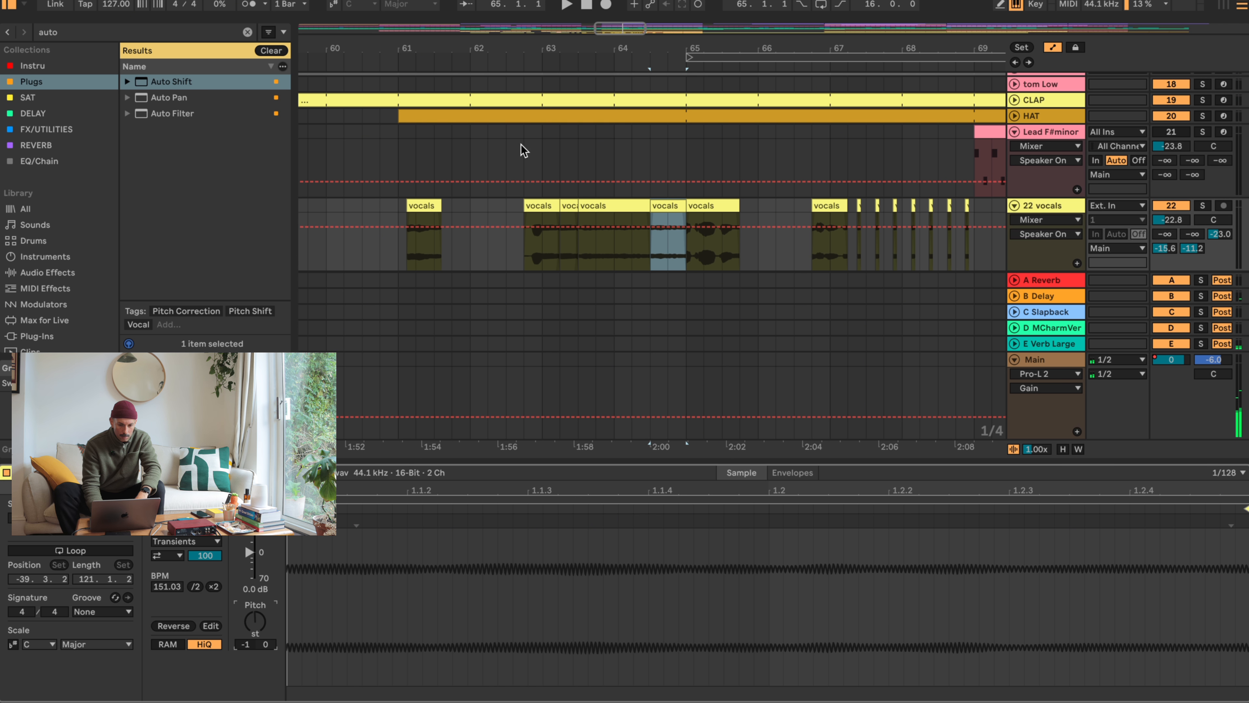
pyautogui.click(524, 54)
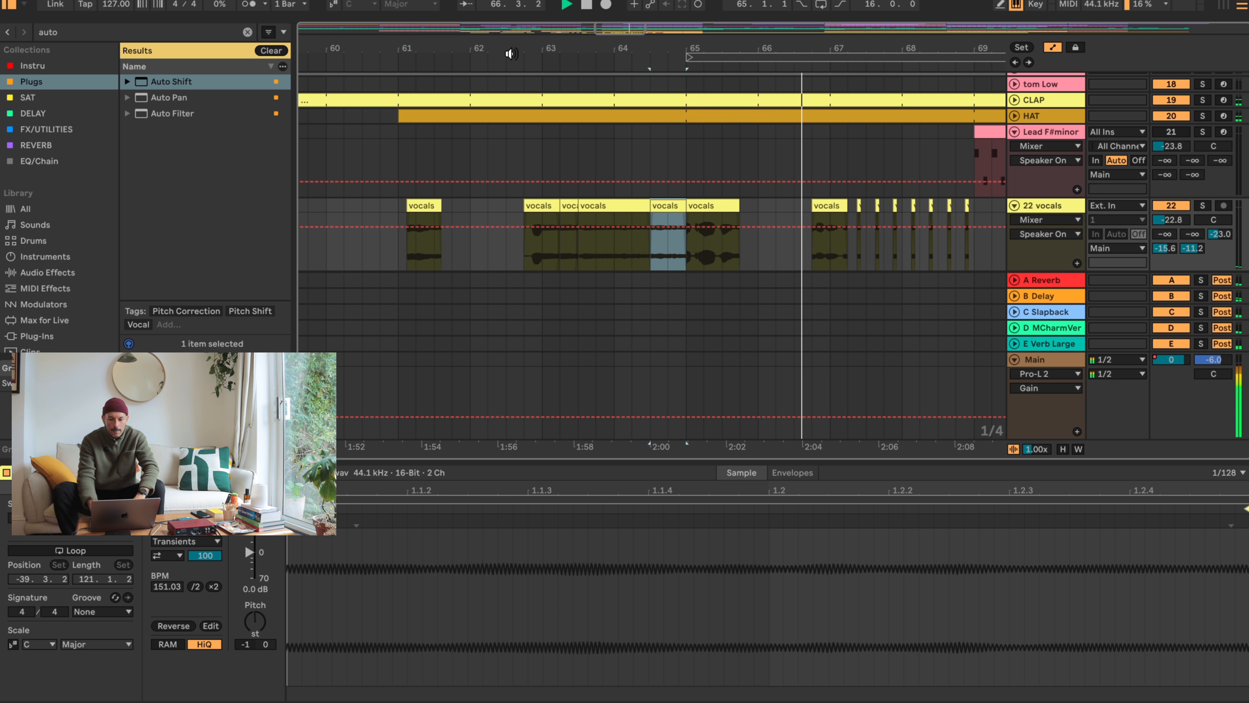
pyautogui.press('space')
# - Copy the last beat of the bar 65 vocals clip to 66.1 and 66.3, and audition the passage
pyautogui.moveTo(739, 239)
pyautogui.mouseDown()
pyautogui.moveTo(722, 237)
pyautogui.moveTo(757, 204)
pyautogui.moveTo(804, 205)
pyautogui.mouseUp()
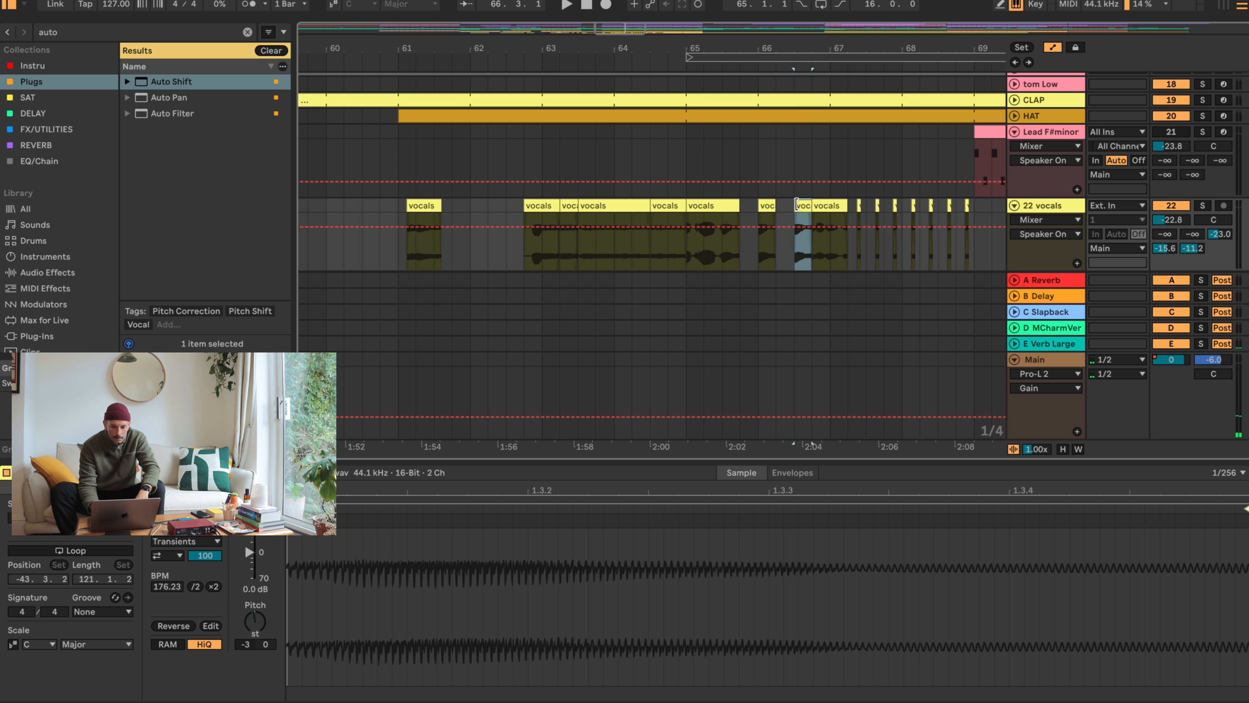
pyautogui.click(507, 159)
pyautogui.press('space')
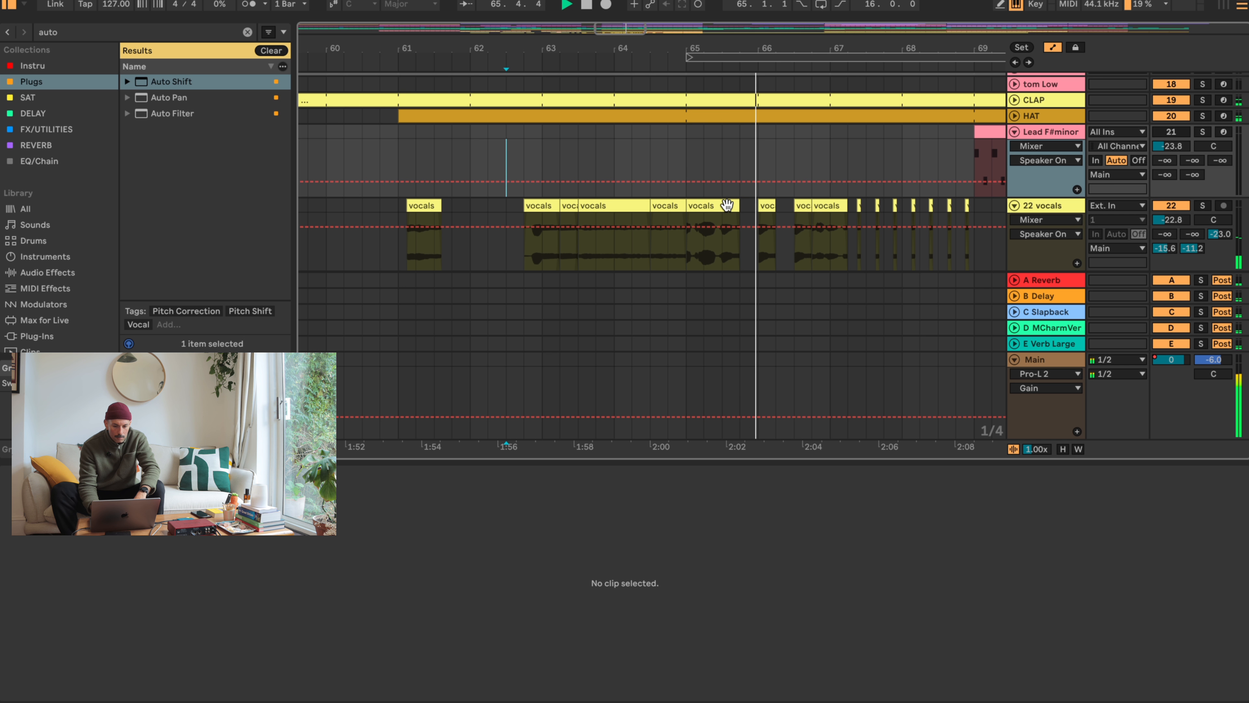
# - Copy the one-beat vocal chop to 65.4, repeat it at 66.1 and 66.2, and audition the repeats
pyautogui.press('space')
pyautogui.moveTo(770, 206); pyautogui.dragTo(753, 206)
pyautogui.press('super+d')
pyautogui.press('super+d')
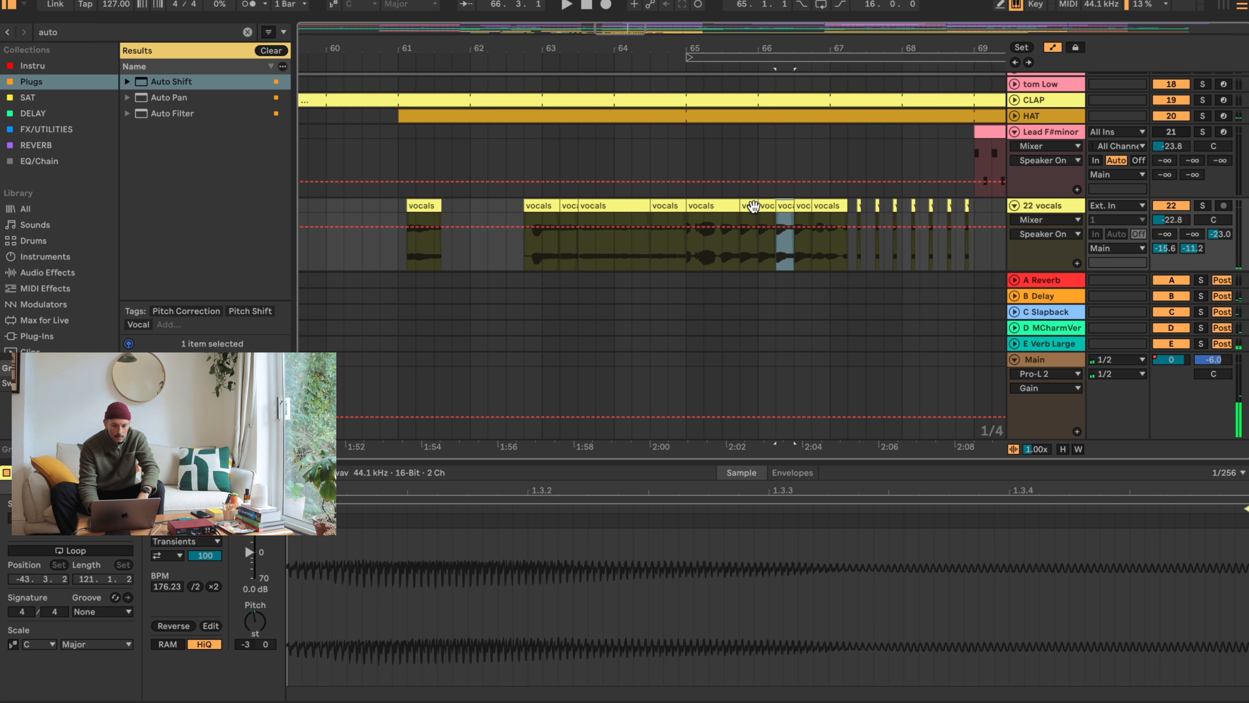
pyautogui.click(708, 256)
pyautogui.press('space')
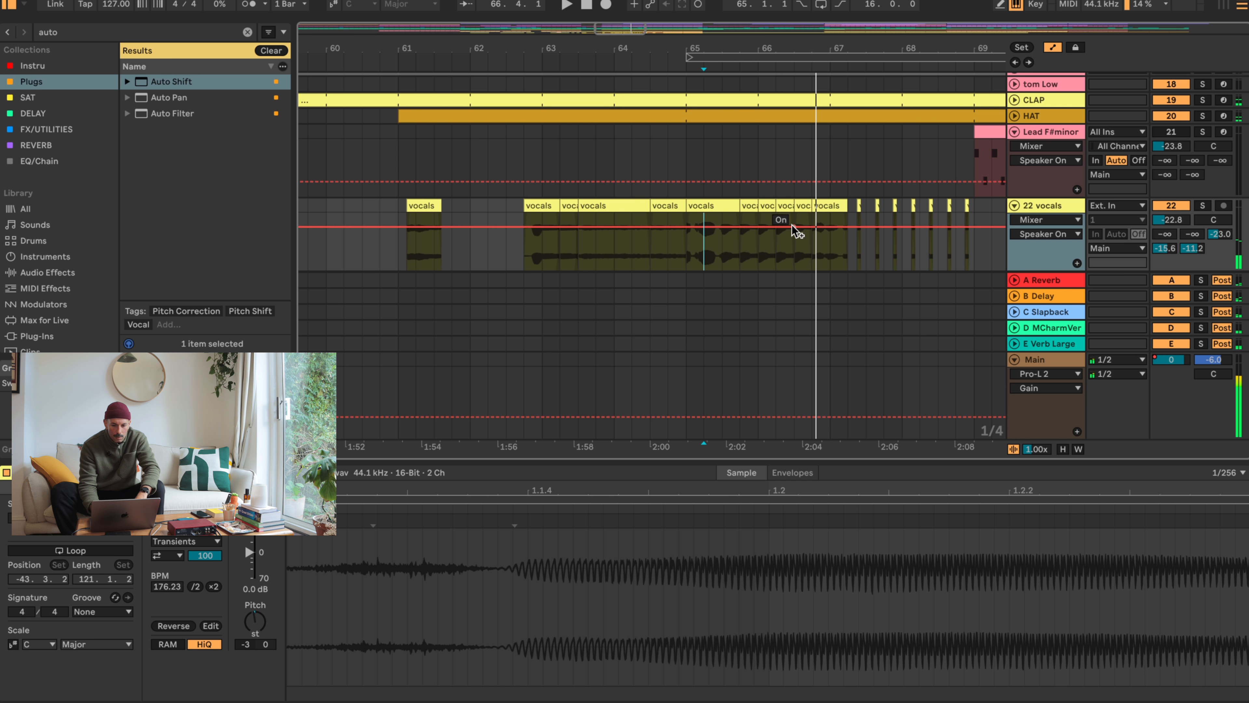
# - Consolidate the repeated vocal chops from 65.4 to 66.4 into one clip and give it a long fade-out
pyautogui.moveTo(812, 255); pyautogui.dragTo(742, 199)
pyautogui.press('super+j')
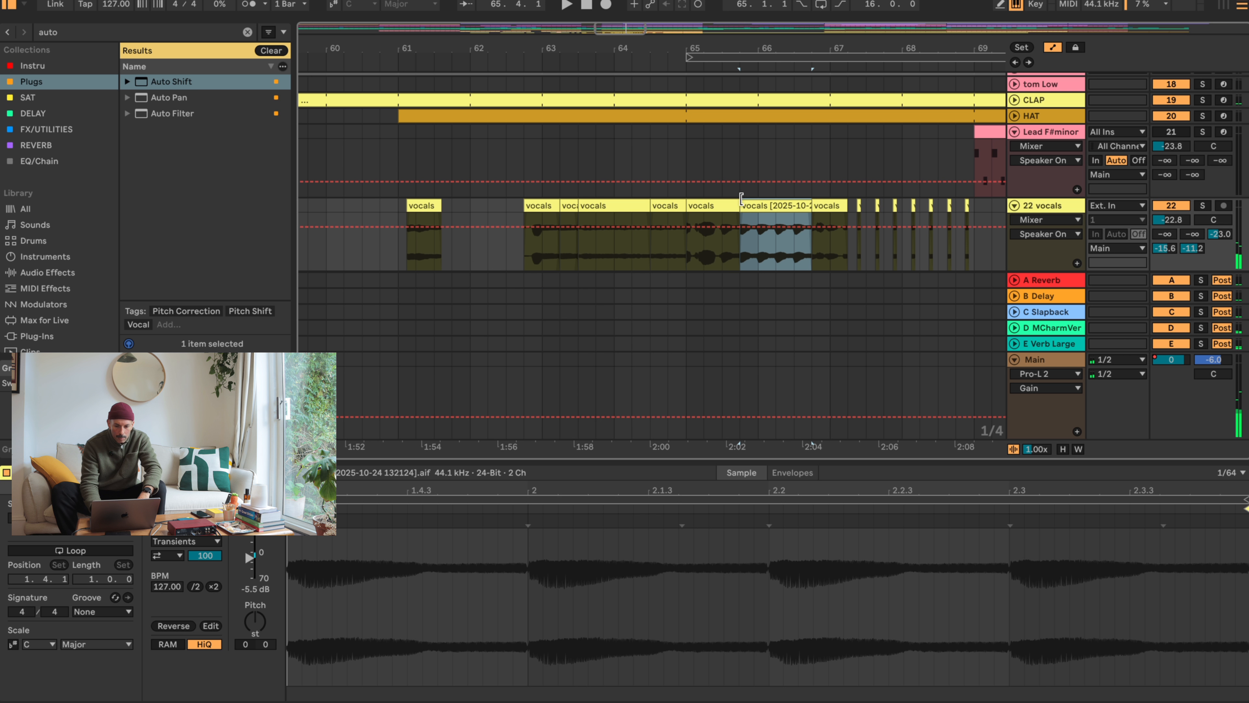
pyautogui.moveTo(810, 252); pyautogui.dragTo(759, 217)
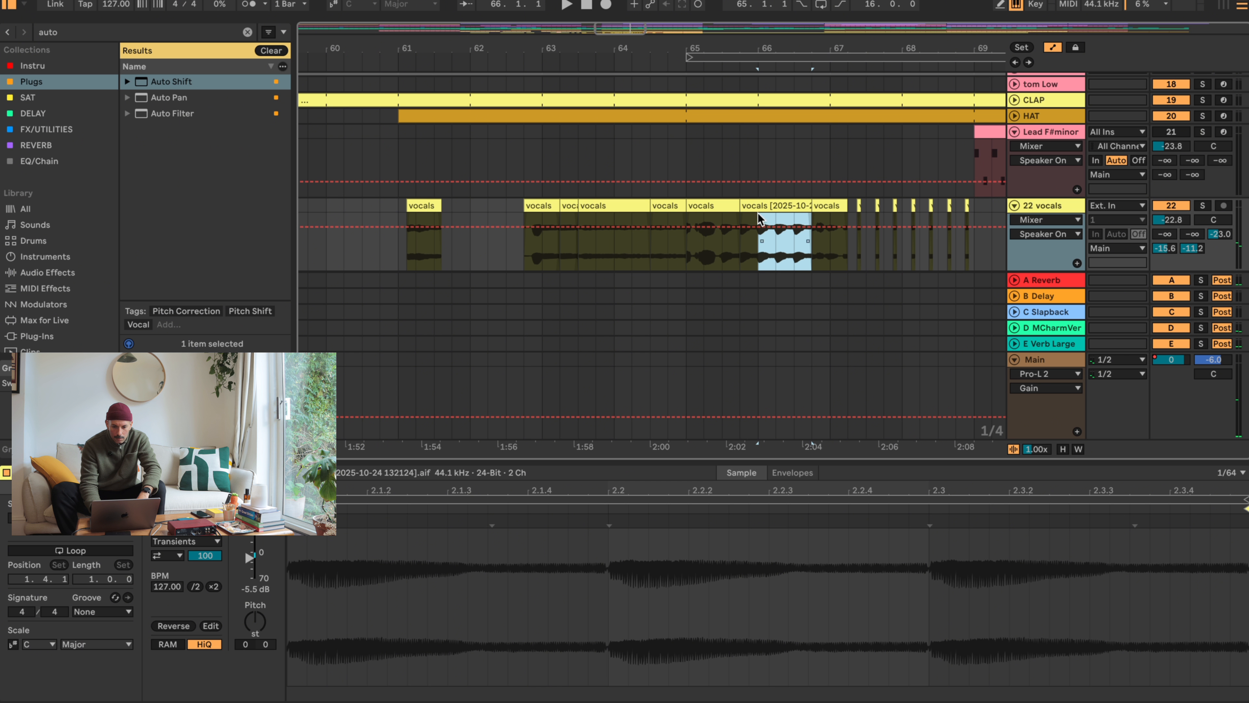
pyautogui.click(829, 207)
pyautogui.click(807, 220)
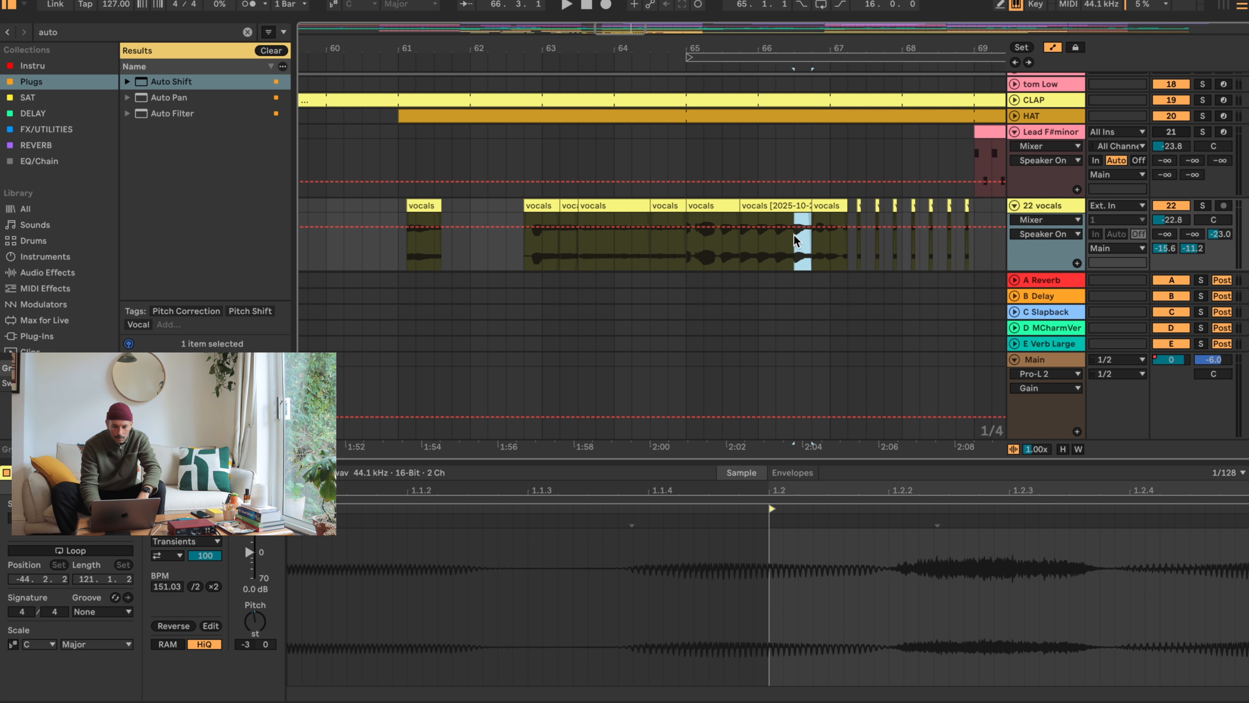
pyautogui.moveTo(793, 233)
pyautogui.mouseDown()
pyautogui.moveTo(759, 206)
pyautogui.moveTo(811, 206)
pyautogui.mouseUp()
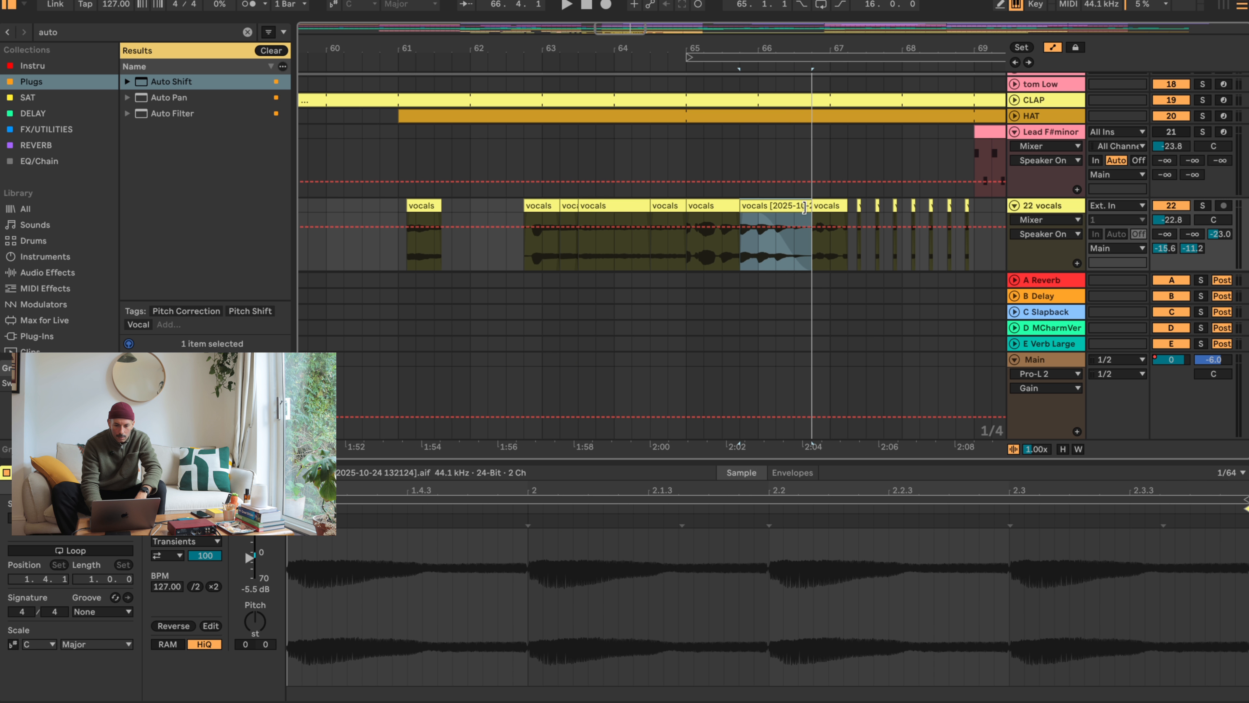
# - Audition the passage from bar 65 and try starting the consolidated vocals clip's fade-out at 66.1
pyautogui.click(687, 251)
pyautogui.press('space')
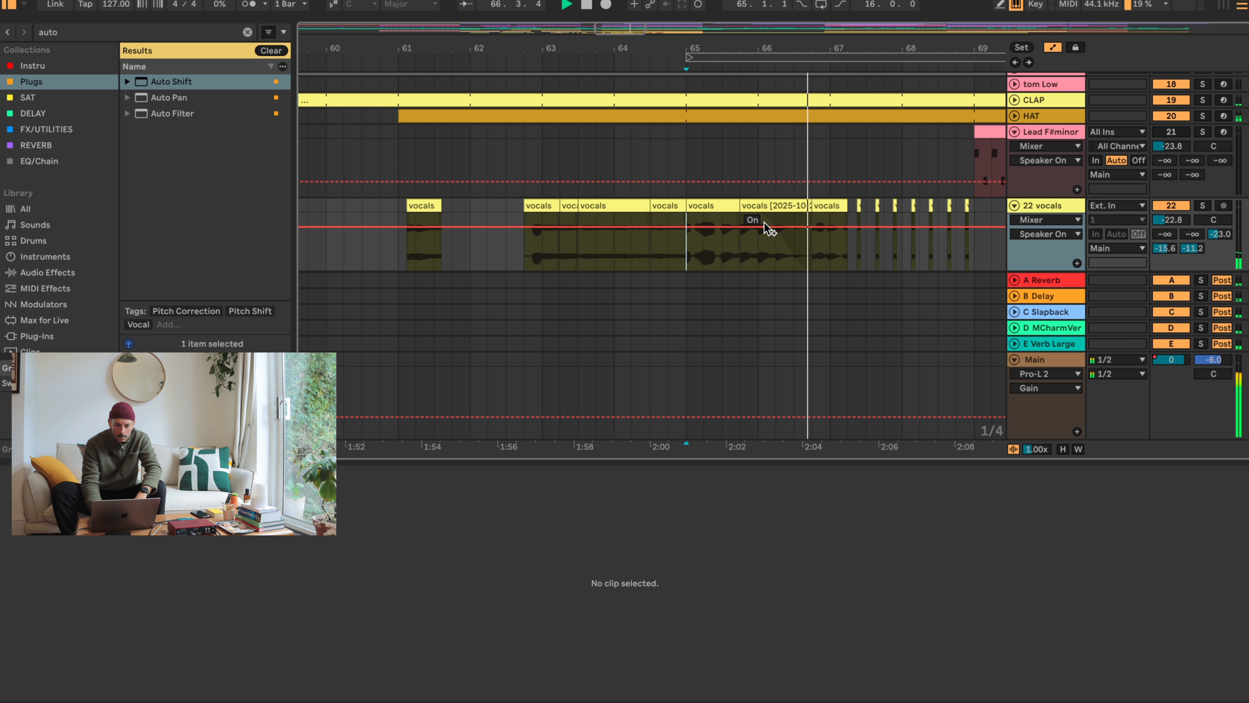
pyautogui.press('space')
pyautogui.click(742, 205)
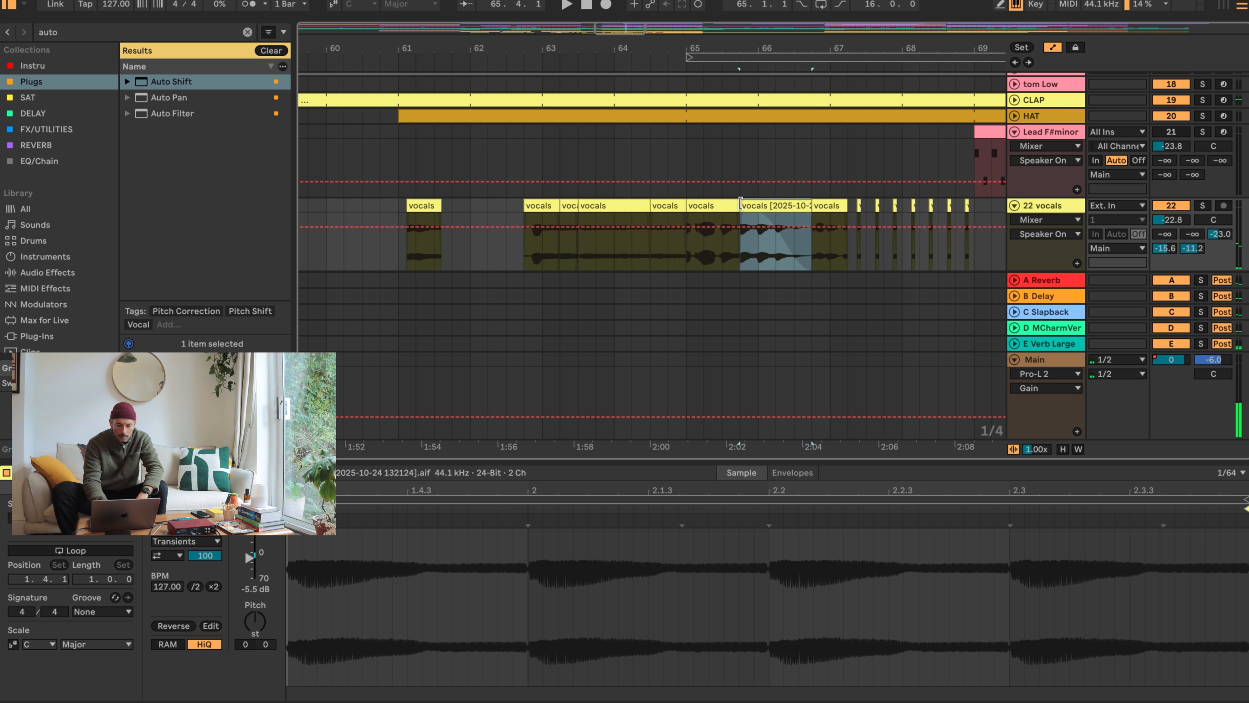
pyautogui.click(809, 233)
pyautogui.moveTo(809, 233); pyautogui.dragTo(752, 207)
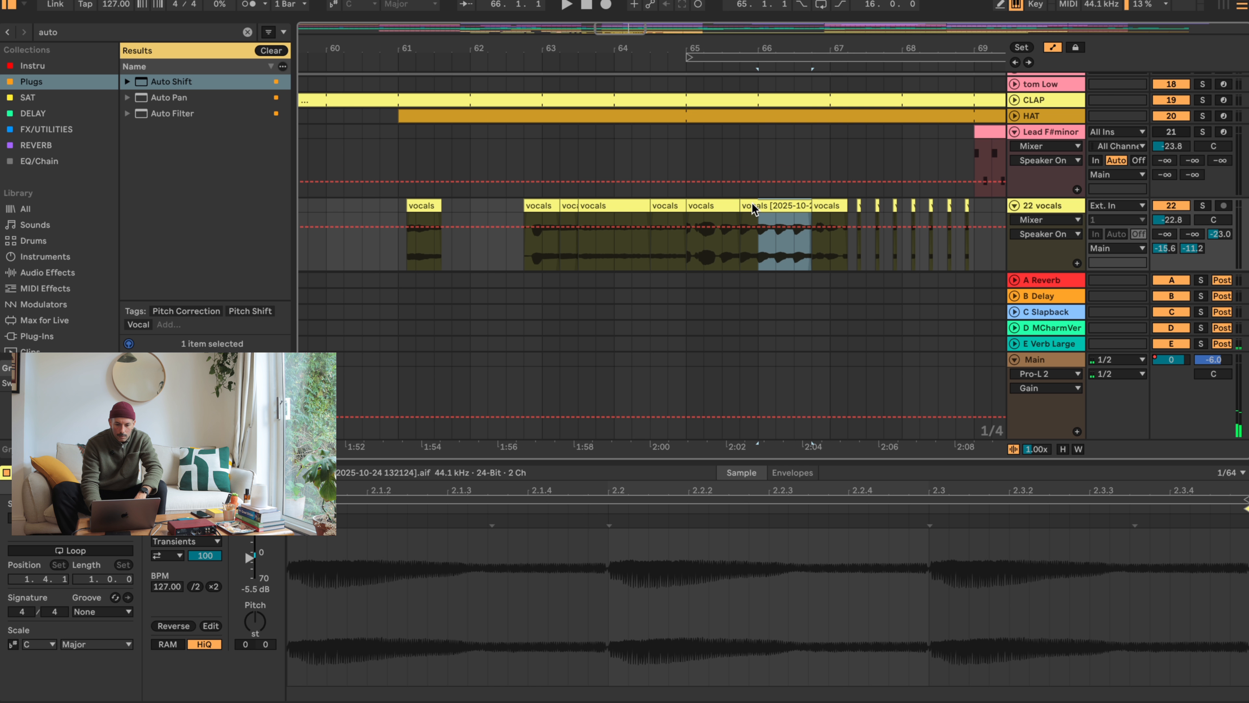
pyautogui.press('super+alt+f')
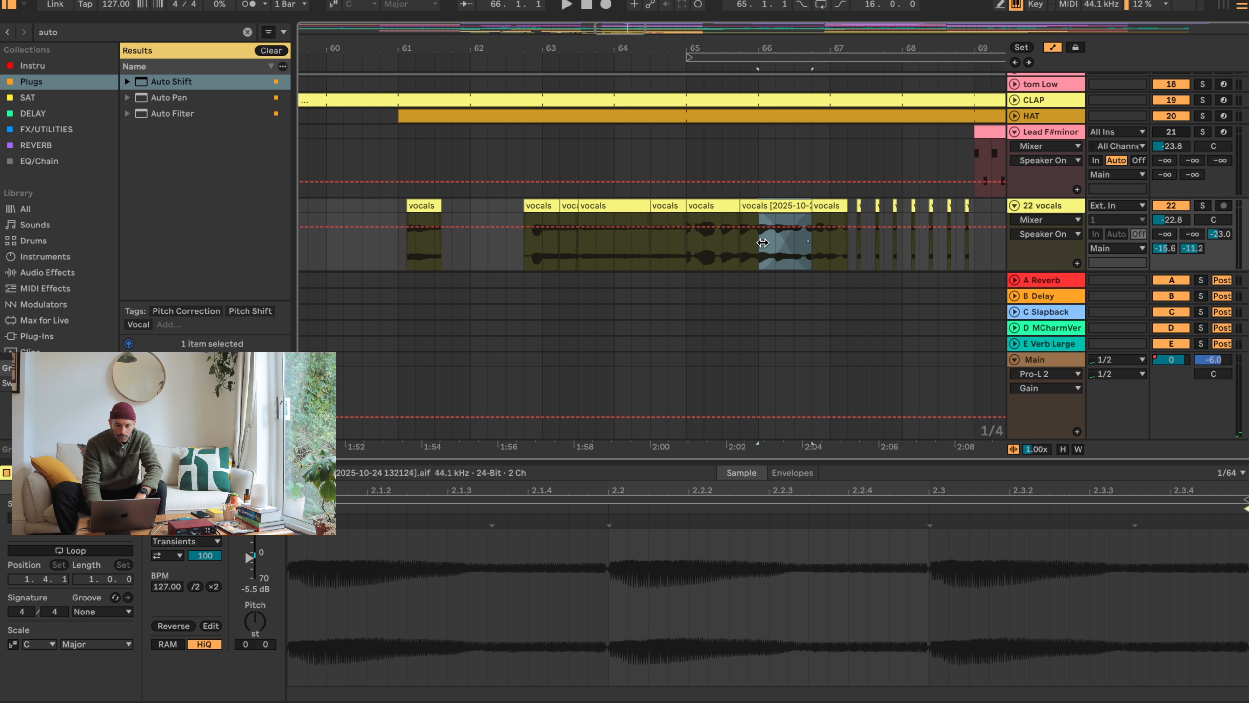
pyautogui.moveTo(762, 242)
pyautogui.mouseDown()
pyautogui.moveTo(703, 242)
pyautogui.moveTo(745, 243)
pyautogui.mouseUp()
pyautogui.moveTo(809, 205)
pyautogui.mouseDown()
pyautogui.moveTo(795, 207)
pyautogui.moveTo(811, 206)
pyautogui.mouseUp()
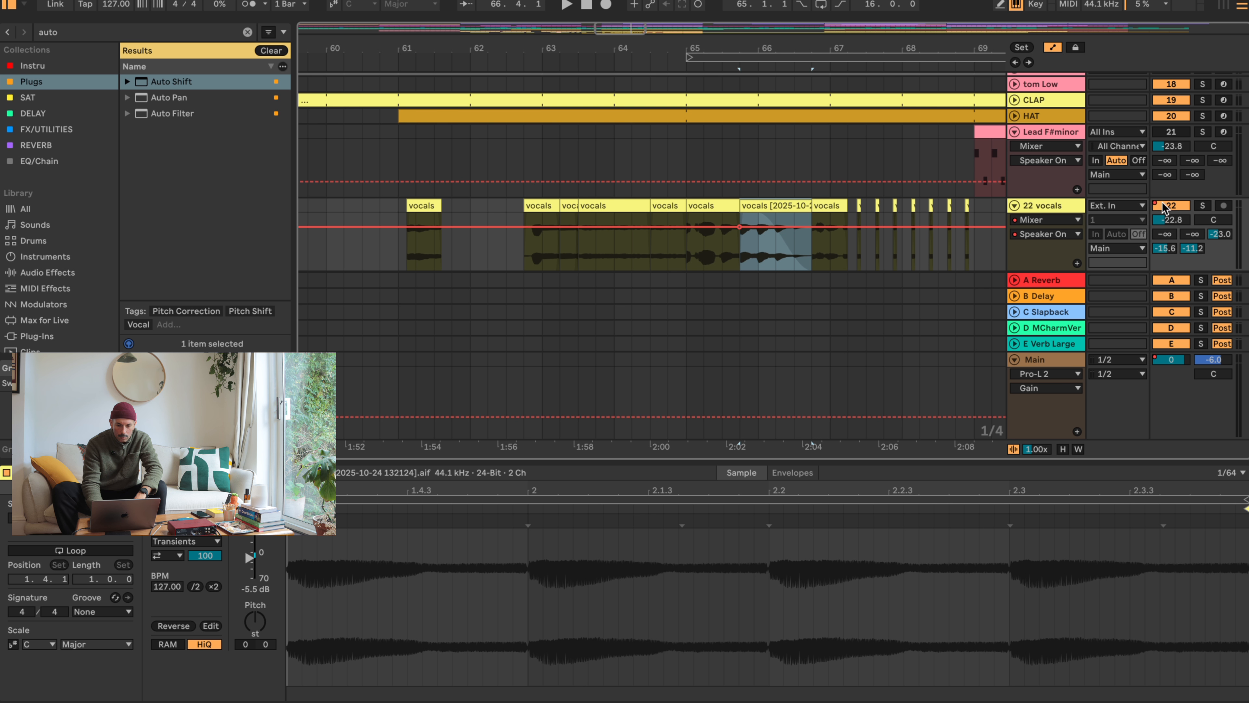
# - Hide the automation on the 22 vocals track by choosing None, and audition the clips from 65.3
pyautogui.click(1037, 218)
pyautogui.click(1037, 232)
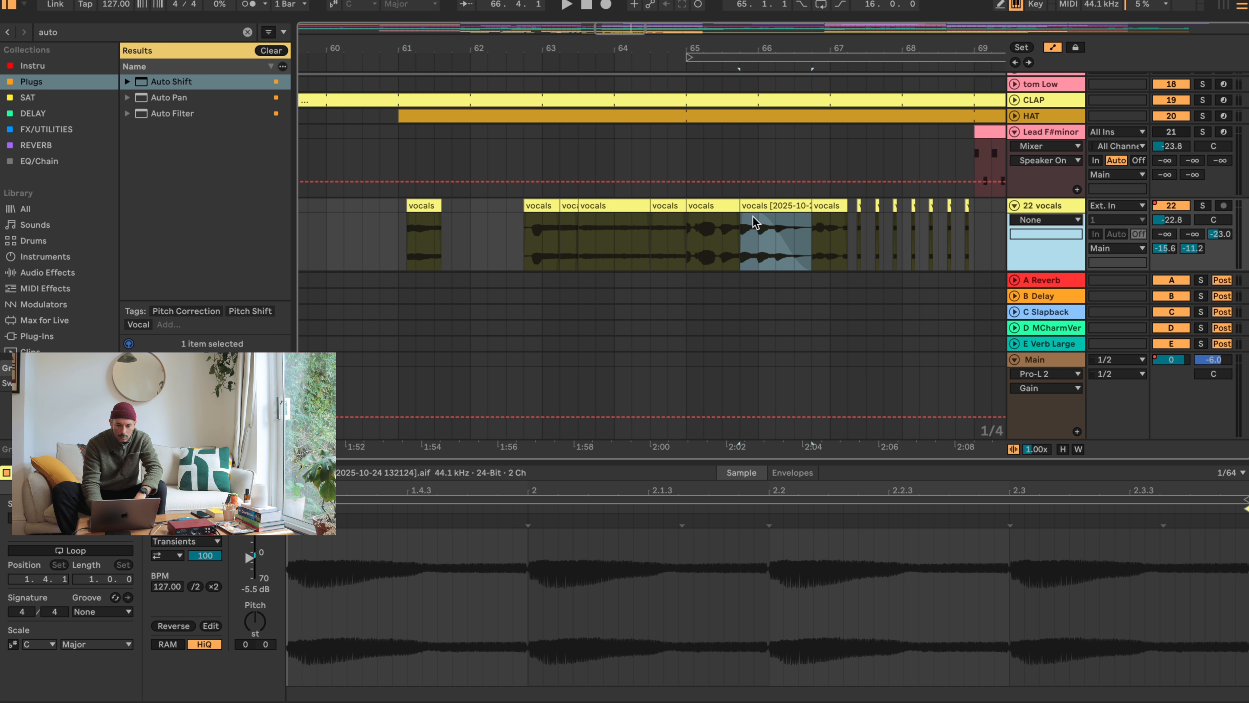
pyautogui.click(1061, 217)
pyautogui.click(1050, 272)
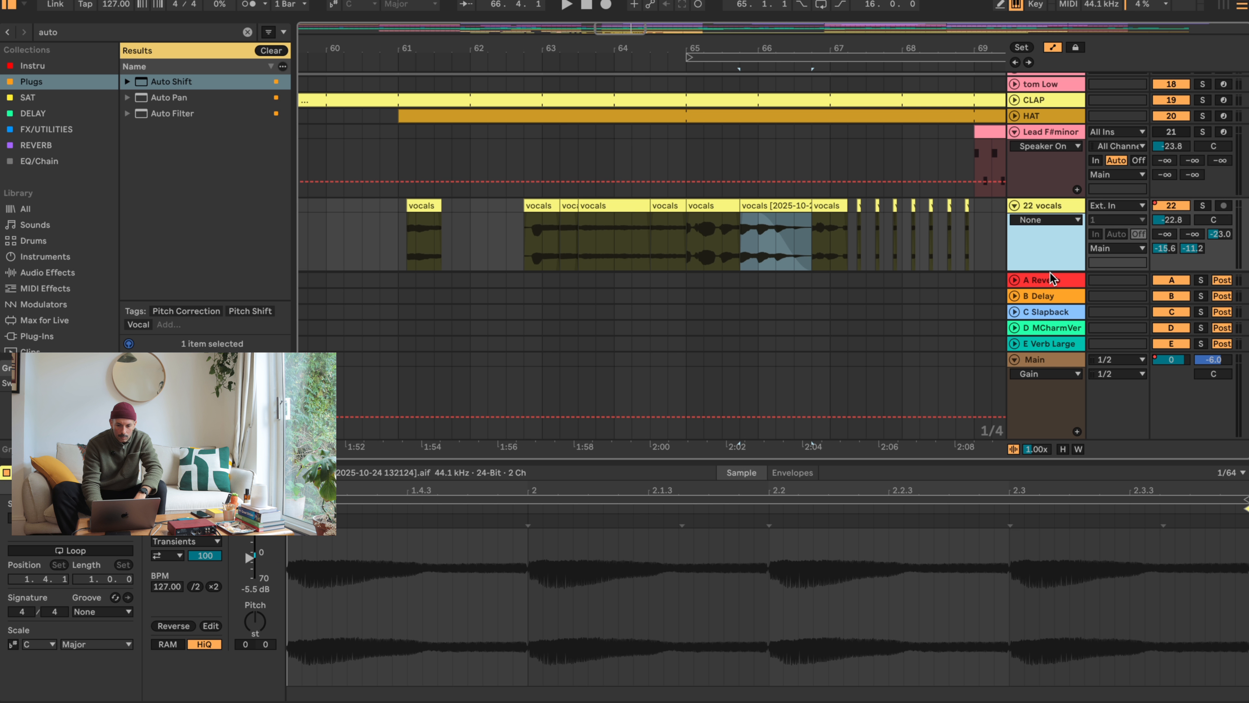
pyautogui.click(1042, 218)
pyautogui.click(1055, 260)
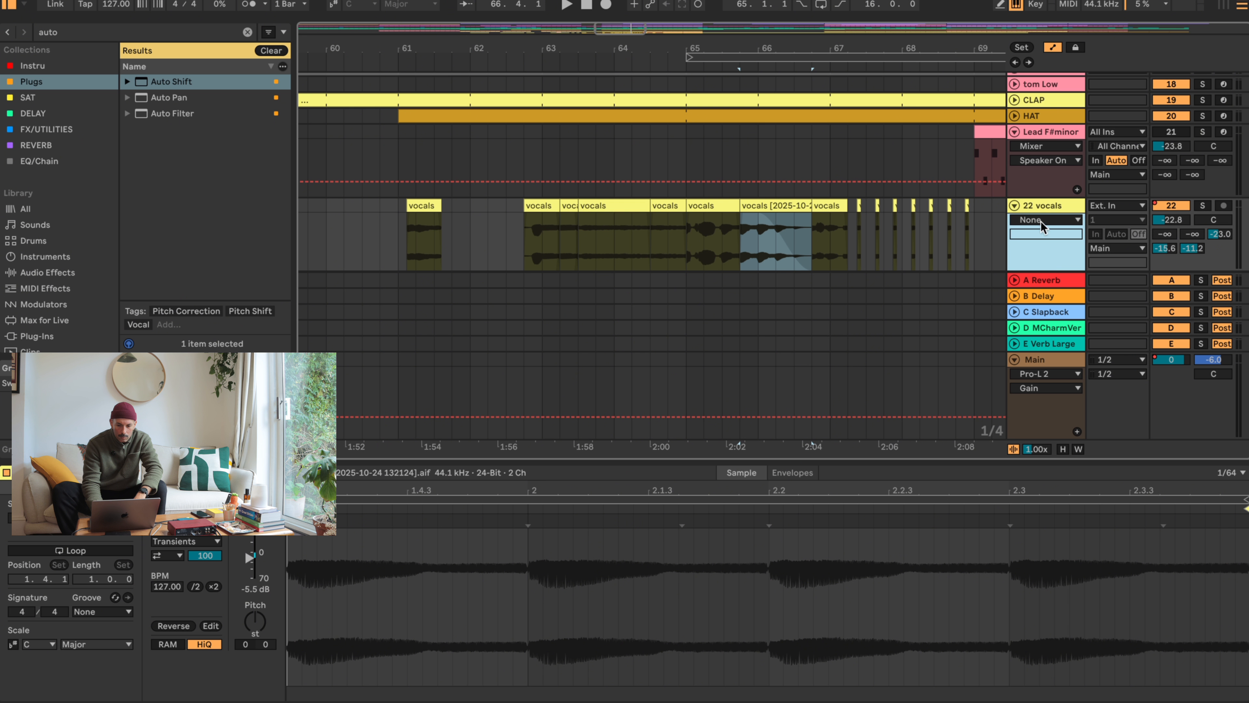
pyautogui.click(1040, 220)
pyautogui.click(1039, 231)
pyautogui.click(721, 243)
pyautogui.press('space')
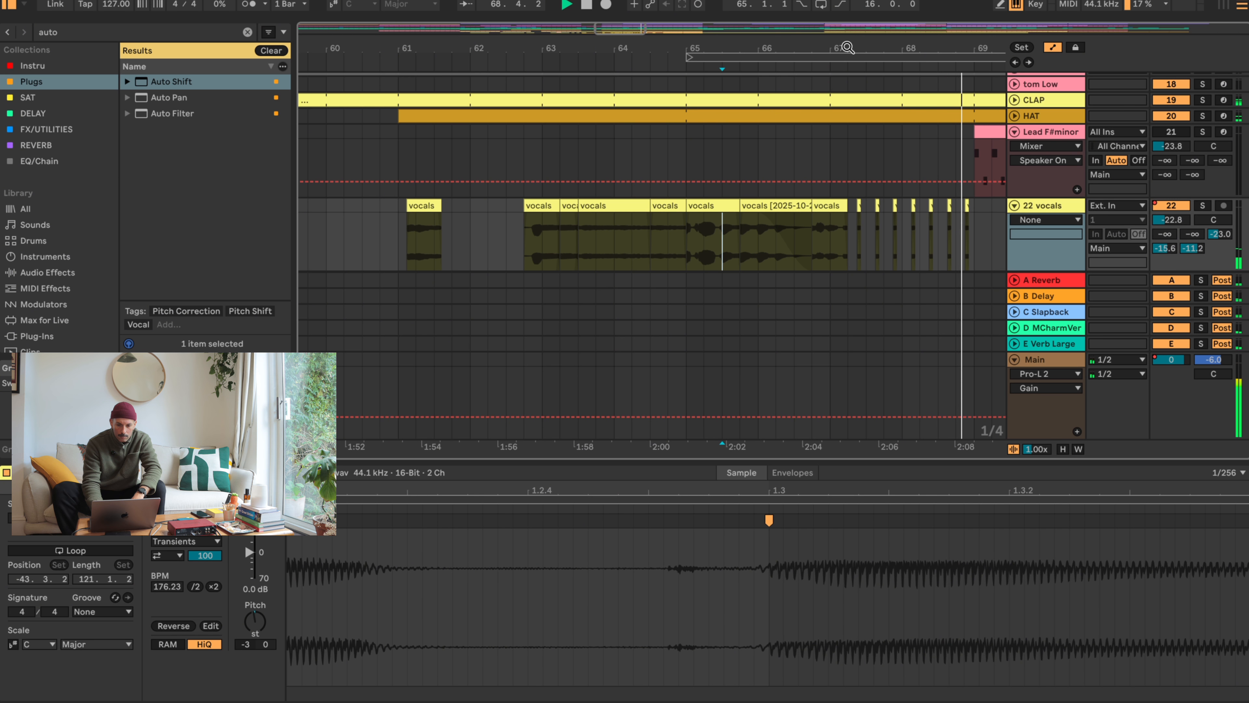
# - Trim the start of the half-bar vocals clip at 69.3 to 69.3.2
pyautogui.moveTo(847, 47); pyautogui.dragTo(647, 15)
pyautogui.click(721, 205)
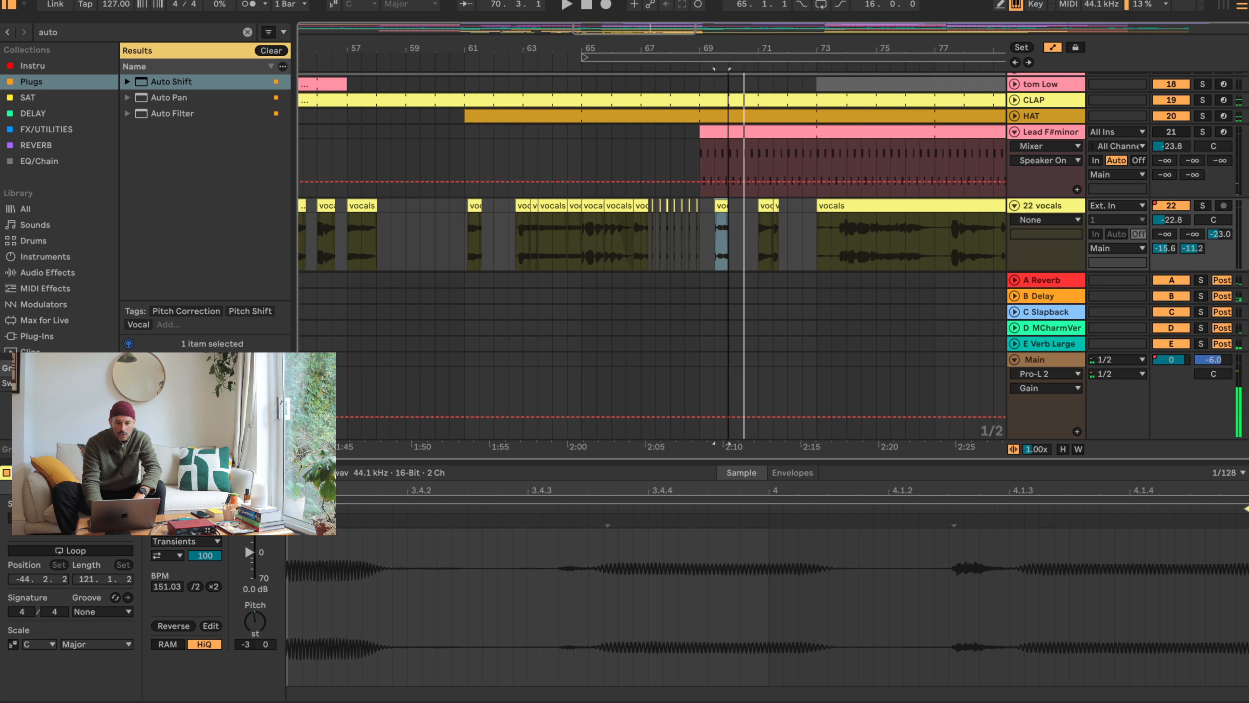
pyautogui.moveTo(728, 49); pyautogui.dragTo(731, 83)
pyautogui.moveTo(680, 208); pyautogui.dragTo(683, 210)
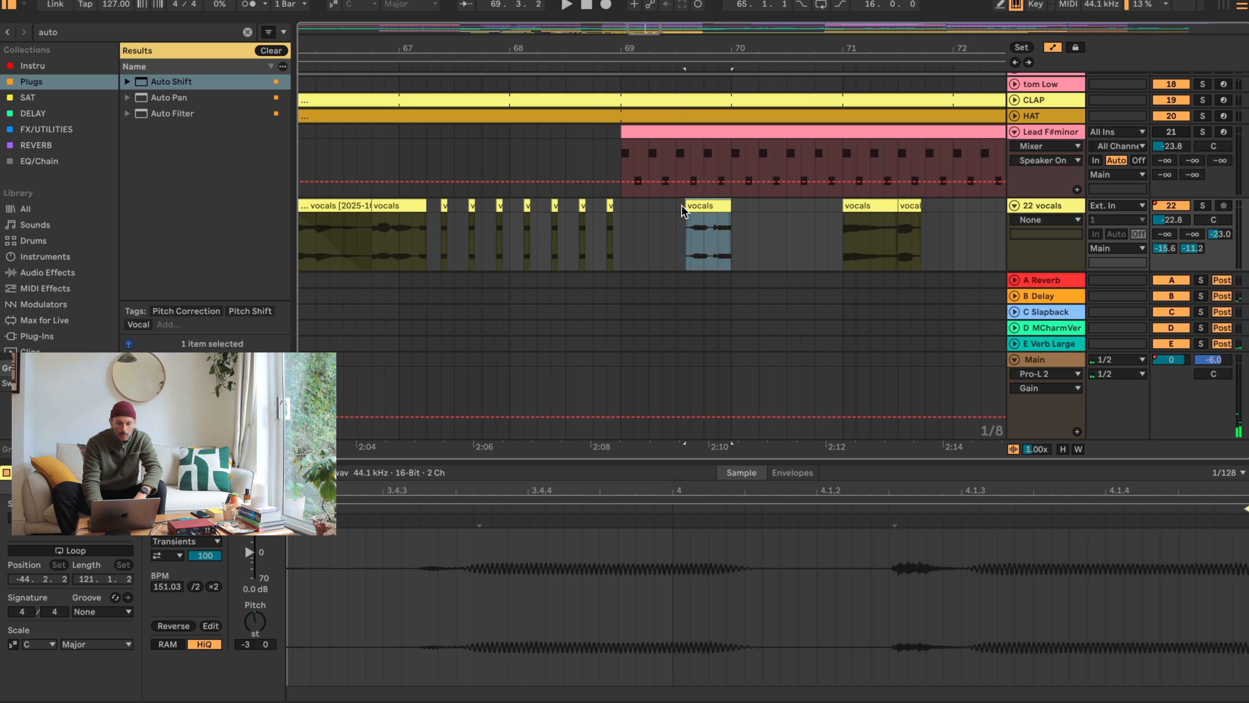
# - Audition the vocals from 71.1 and trim the start of the long bar 73 clip to just after 75.1
pyautogui.moveTo(825, 48); pyautogui.dragTo(628, 15)
pyautogui.click(645, 203)
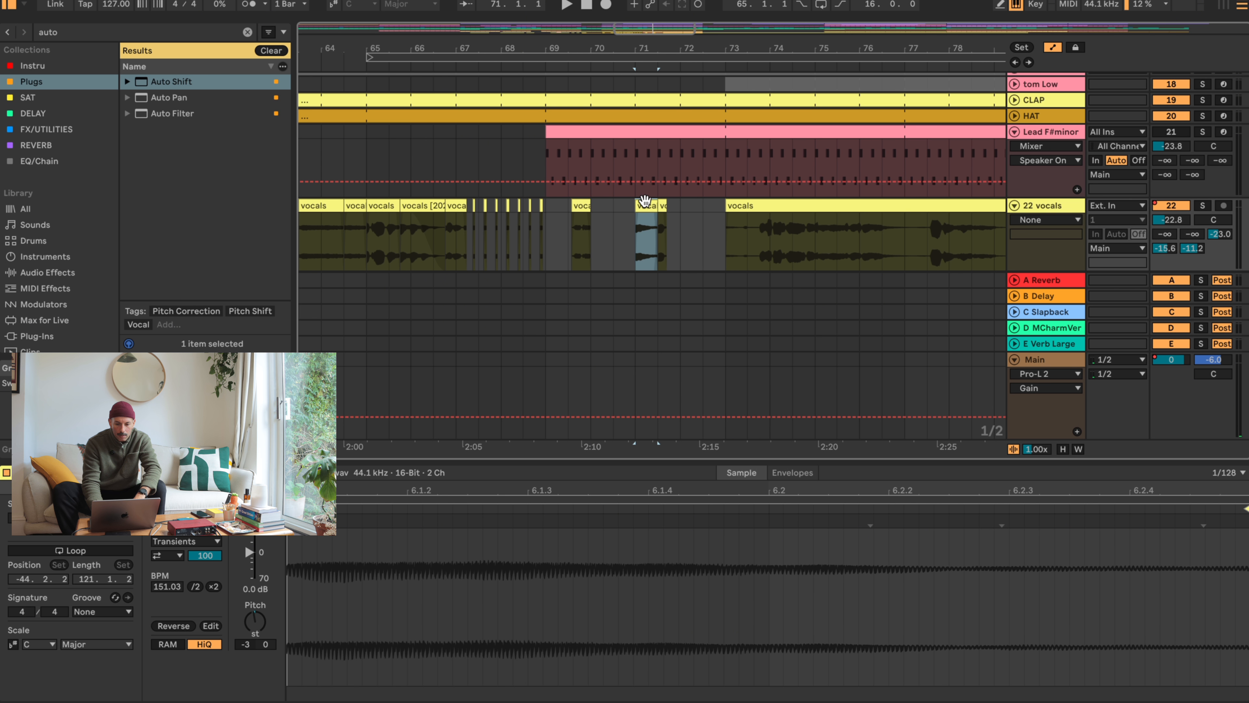
pyautogui.press('space')
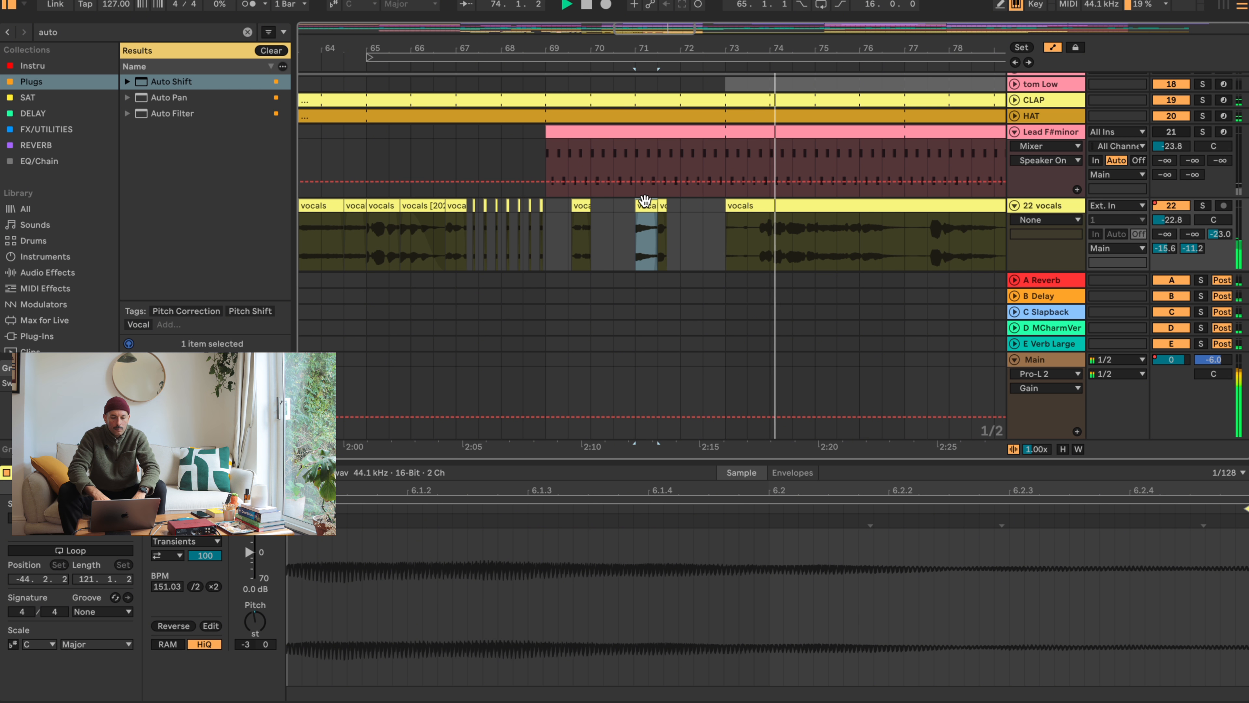
pyautogui.moveTo(805, 49); pyautogui.dragTo(670, 45)
pyautogui.press('space')
pyautogui.moveTo(465, 204); pyautogui.dragTo(674, 211)
# - Split the long vocals clip at 77.2, move the part before it to 73.1, and audition it
pyautogui.click(899, 250)
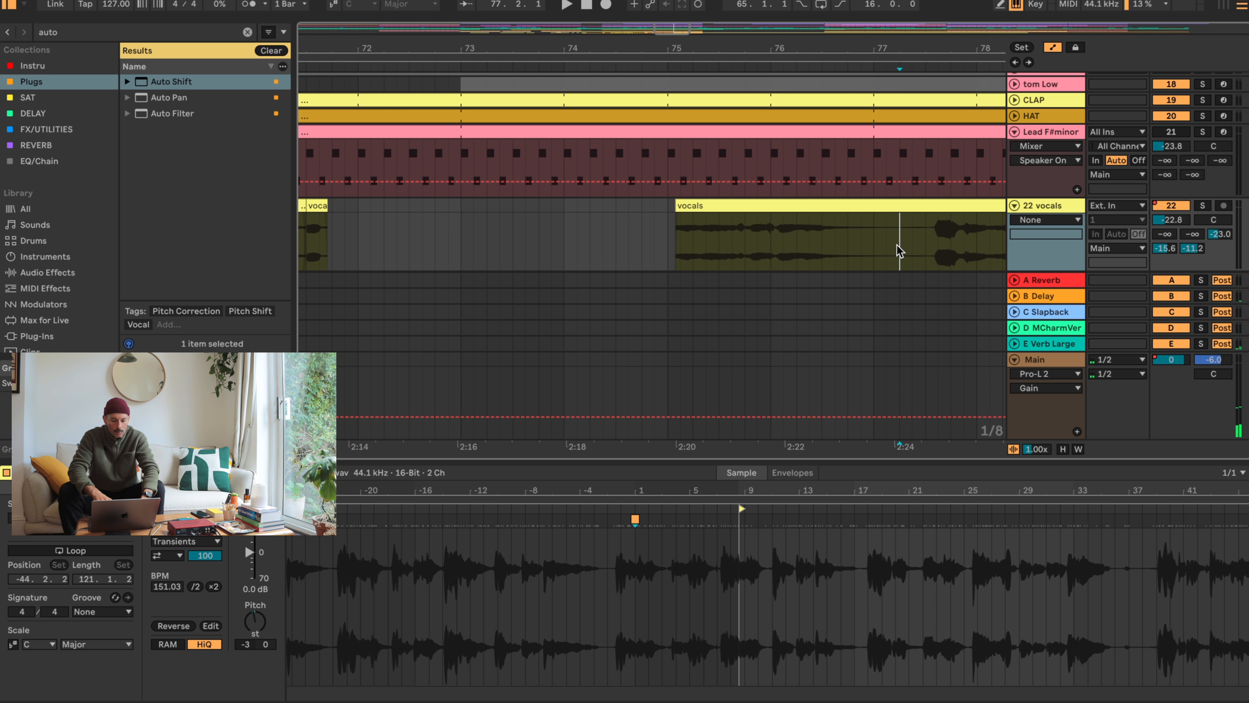
pyautogui.moveTo(796, 205); pyautogui.dragTo(587, 205)
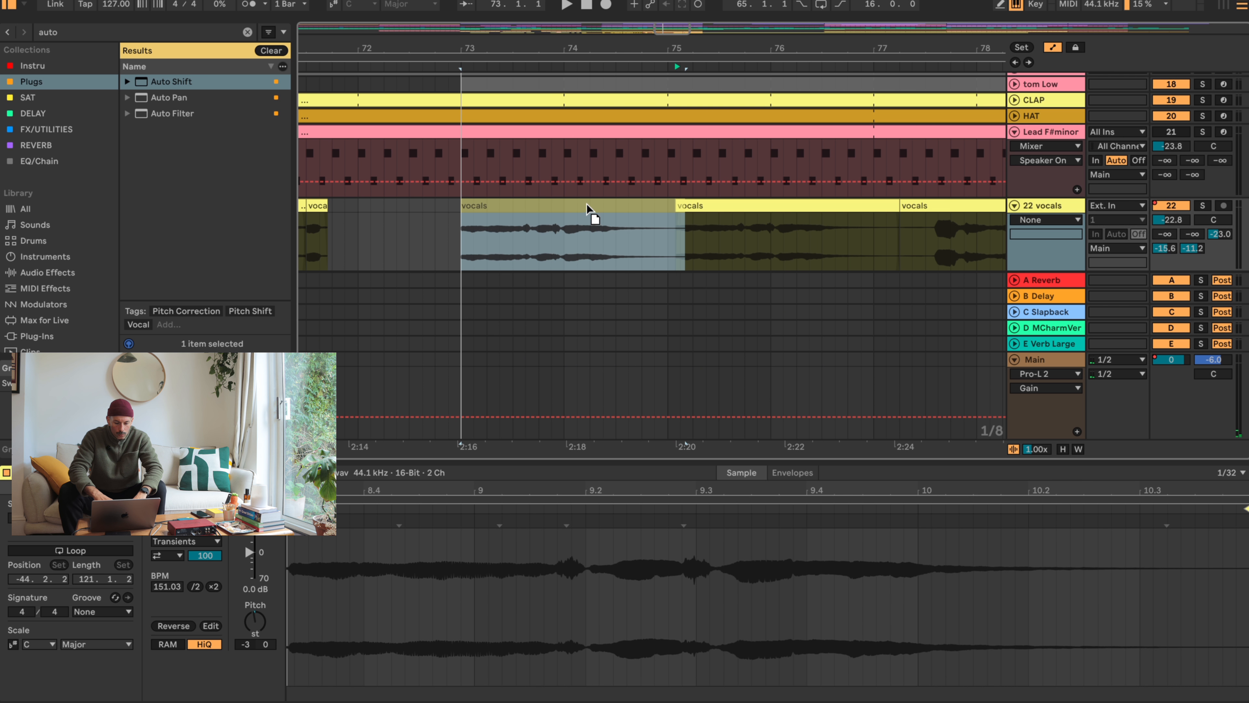
pyautogui.press('space')
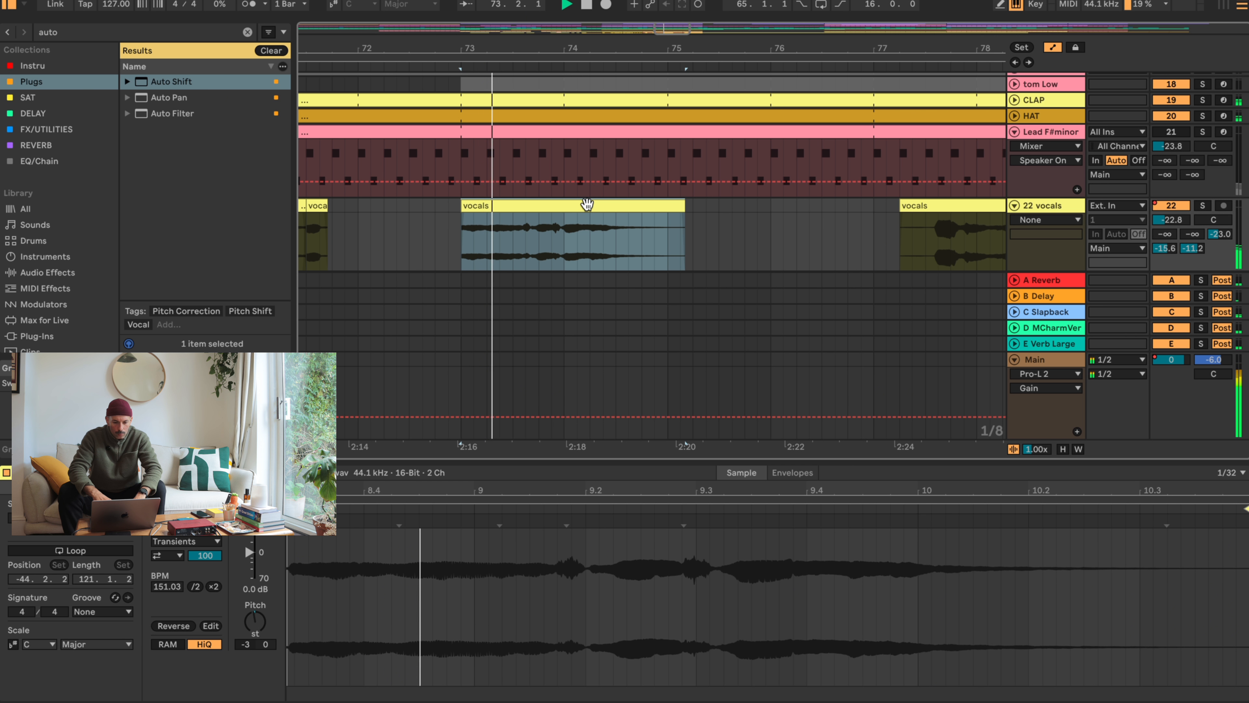
pyautogui.press('space')
# - Split the bar 73 vocals clip at 73.3, move its second part to 74.1, and audition the first part
pyautogui.click(514, 229)
pyautogui.press('super+e')
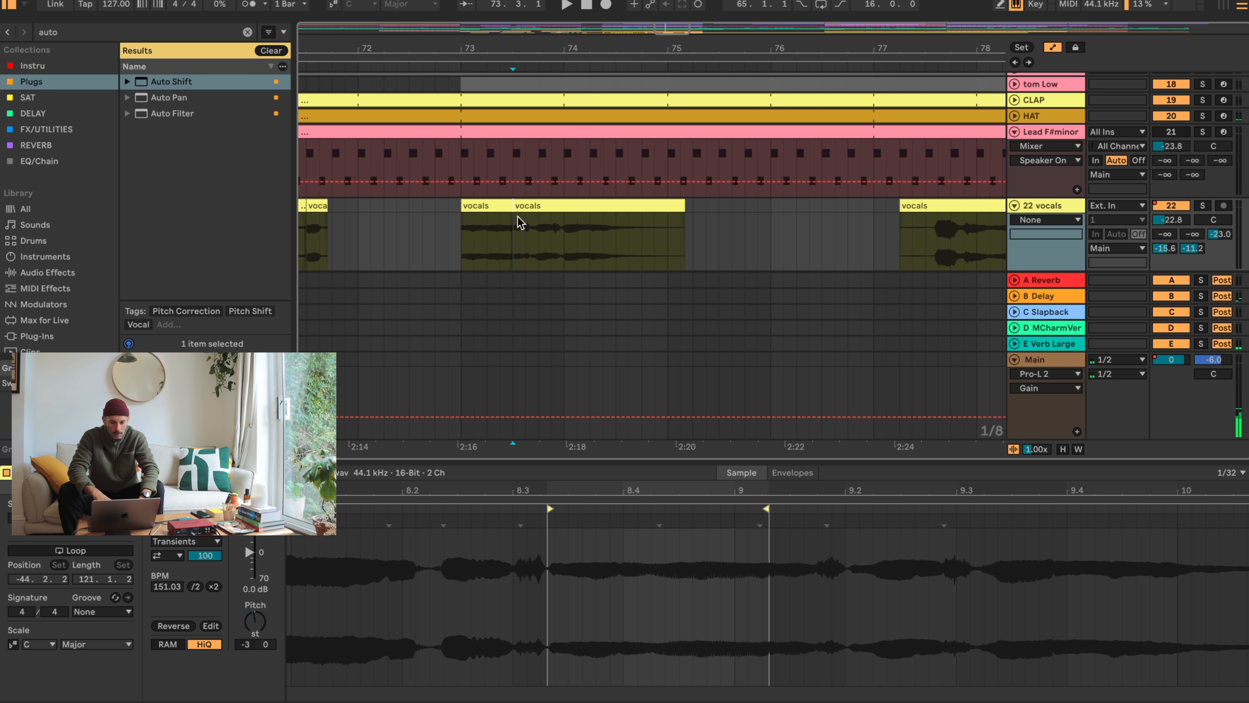
pyautogui.moveTo(531, 205); pyautogui.dragTo(583, 203)
pyautogui.click(497, 202)
pyautogui.press('space')
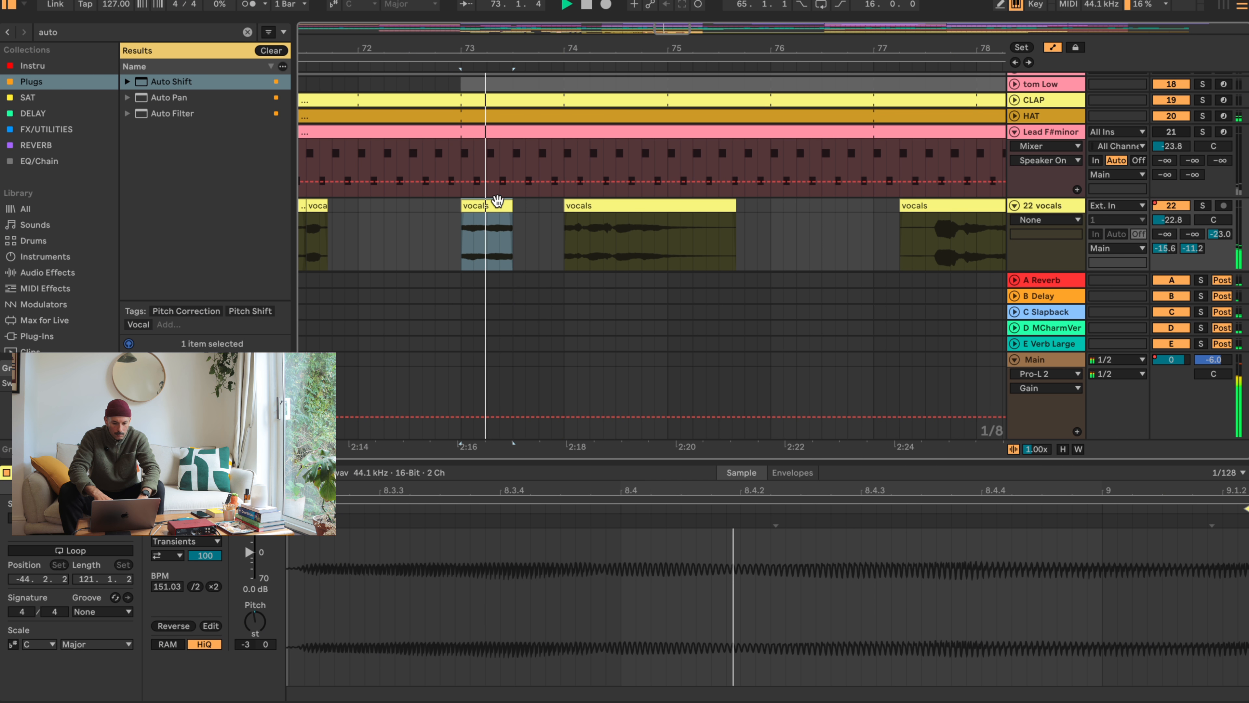
pyautogui.press('space')
# - Move the vocals section between 74.3 and 75.3 to 74.1, replacing what is there, and audition it
pyautogui.moveTo(617, 228); pyautogui.dragTo(589, 207)
pyautogui.keyDown('shift'); pyautogui.click(636, 206); pyautogui.keyUp('shift')
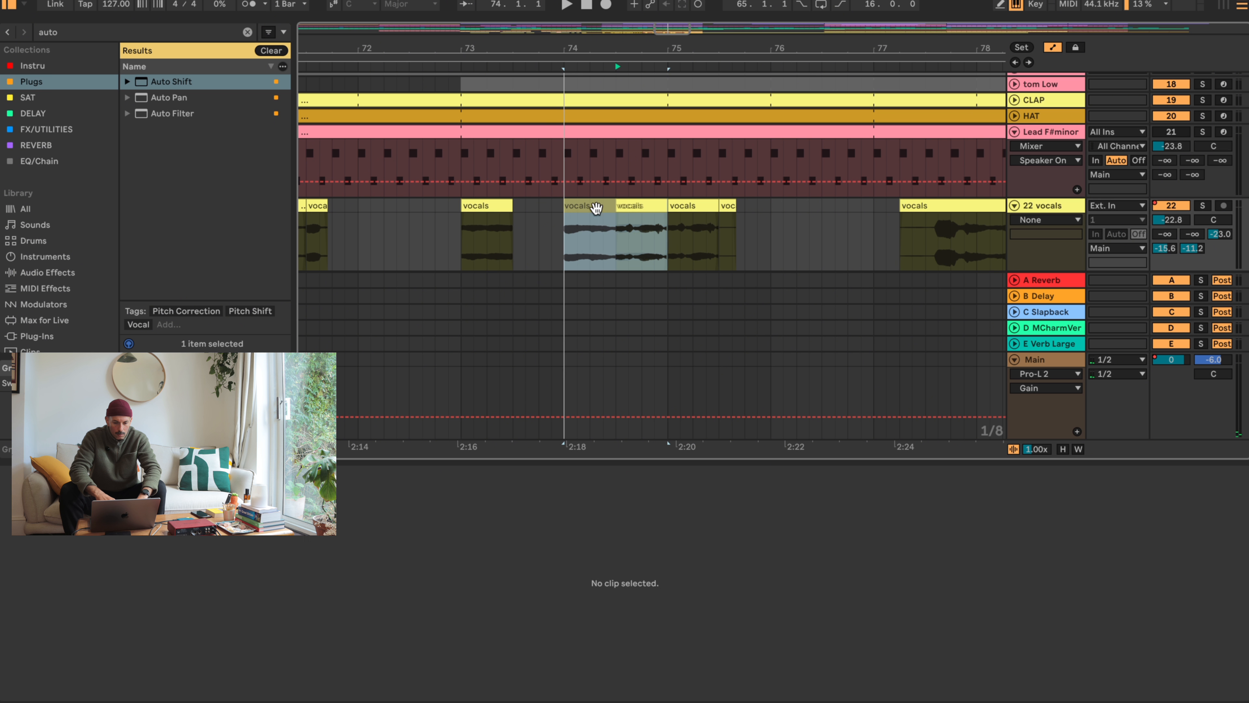
pyautogui.press('space')
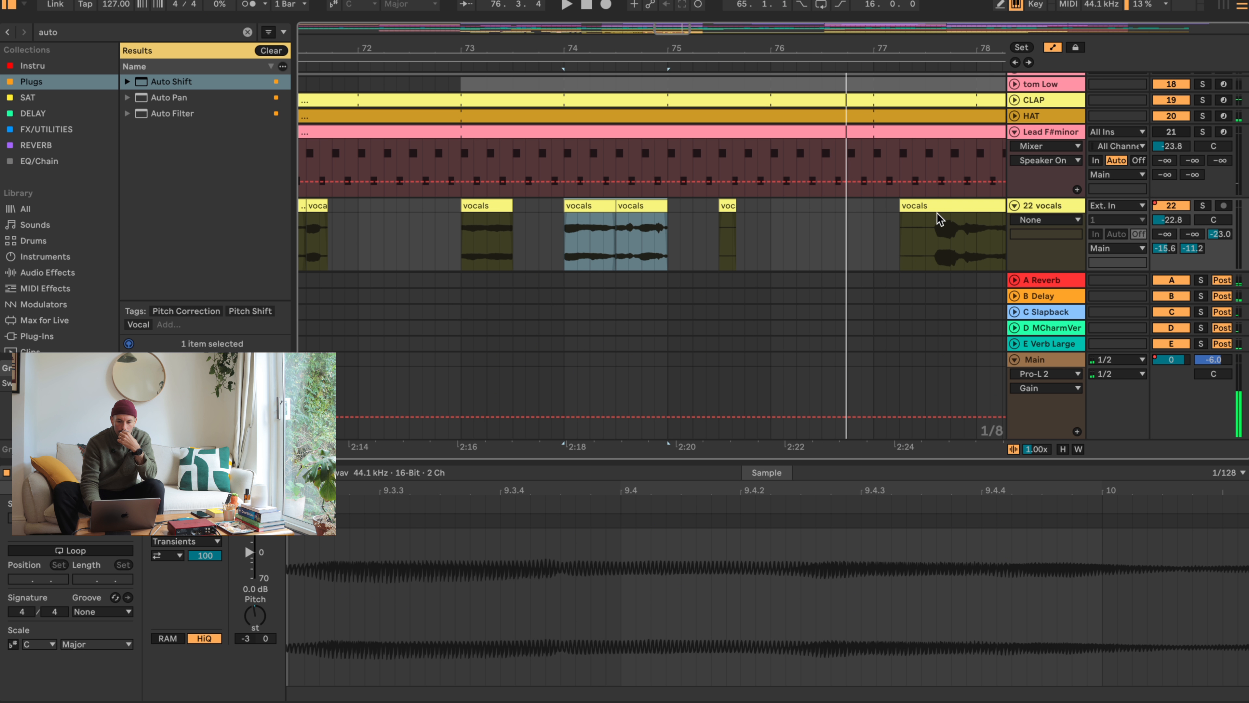
# - Move the long vocals clip at 77.2 to 75.4.3, and audition it around 77.1
pyautogui.moveTo(901, 203); pyautogui.dragTo(794, 202)
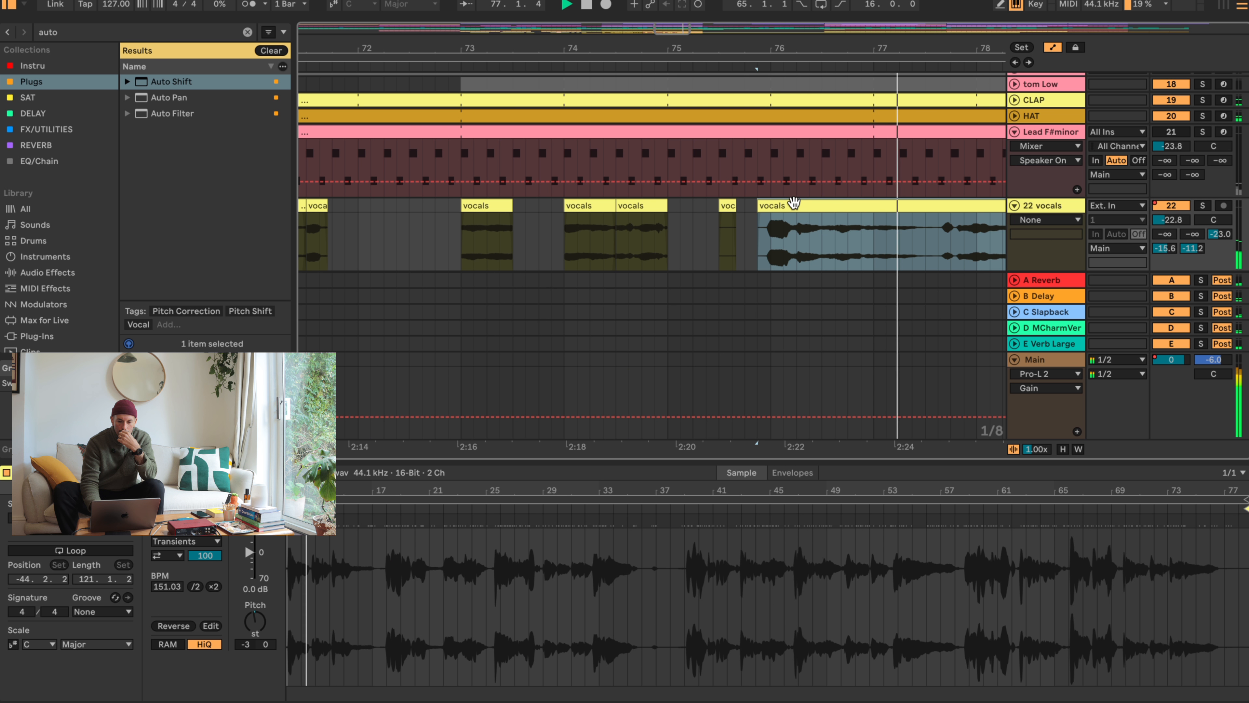
pyautogui.click(875, 241)
pyautogui.press('space')
pyautogui.press('space')
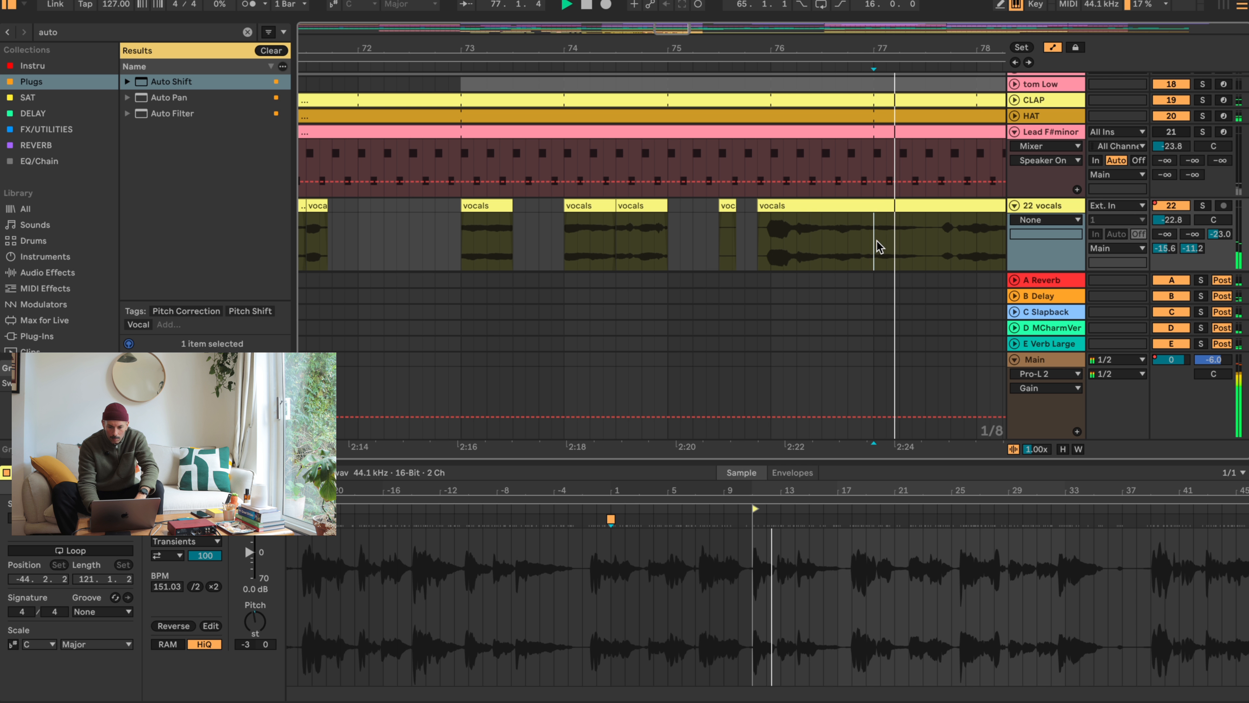
pyautogui.press('space')
# - Split the long vocals clip at 77.1 and 77.3 to isolate a half-bar chop
pyautogui.moveTo(877, 240); pyautogui.dragTo(928, 208)
pyautogui.click(878, 236)
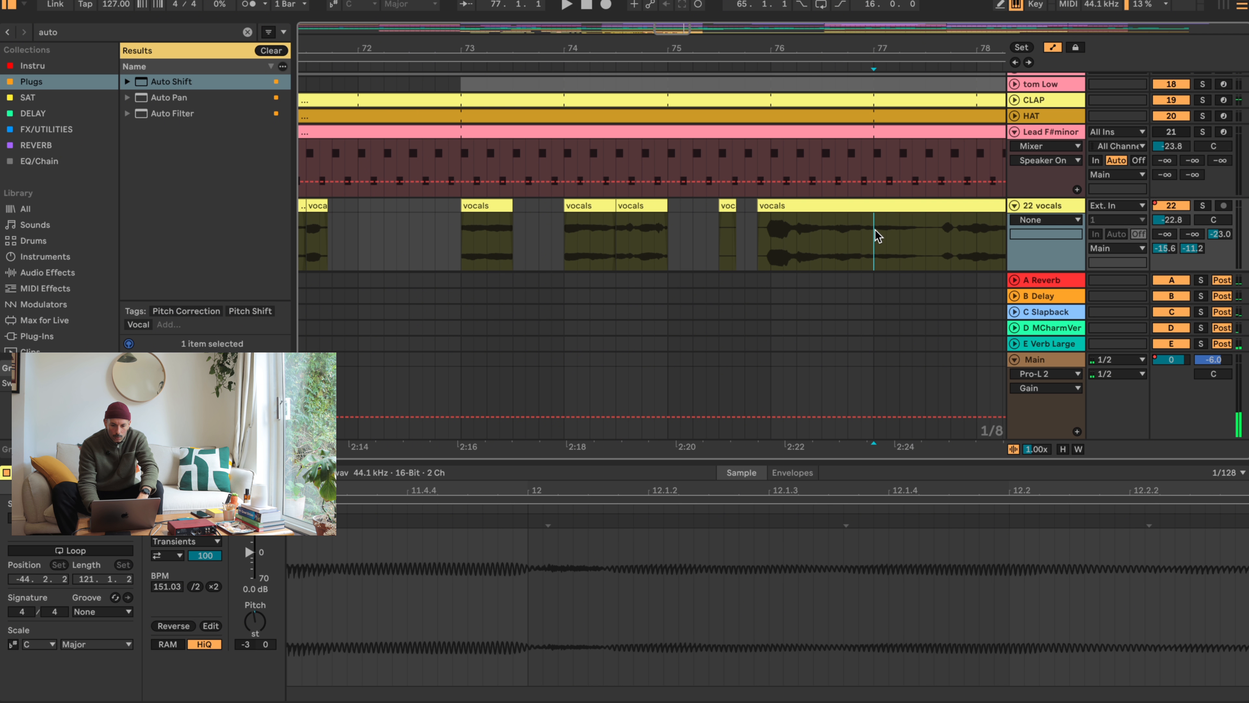
pyautogui.click(928, 240)
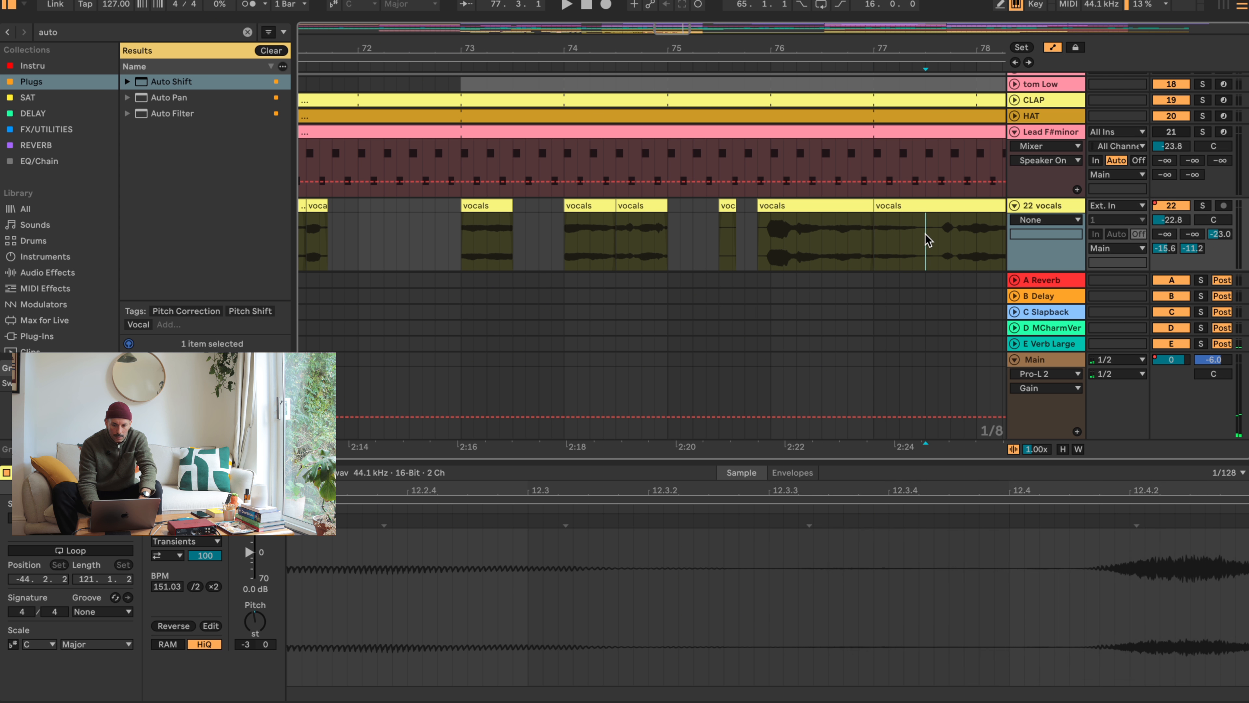
pyautogui.press('super+e')
pyautogui.click(902, 200)
# - Split the vocals clip starting at 75.4.3 at 76.2 and delete the section from there to 77.1
pyautogui.moveTo(890, 45); pyautogui.dragTo(759, 45)
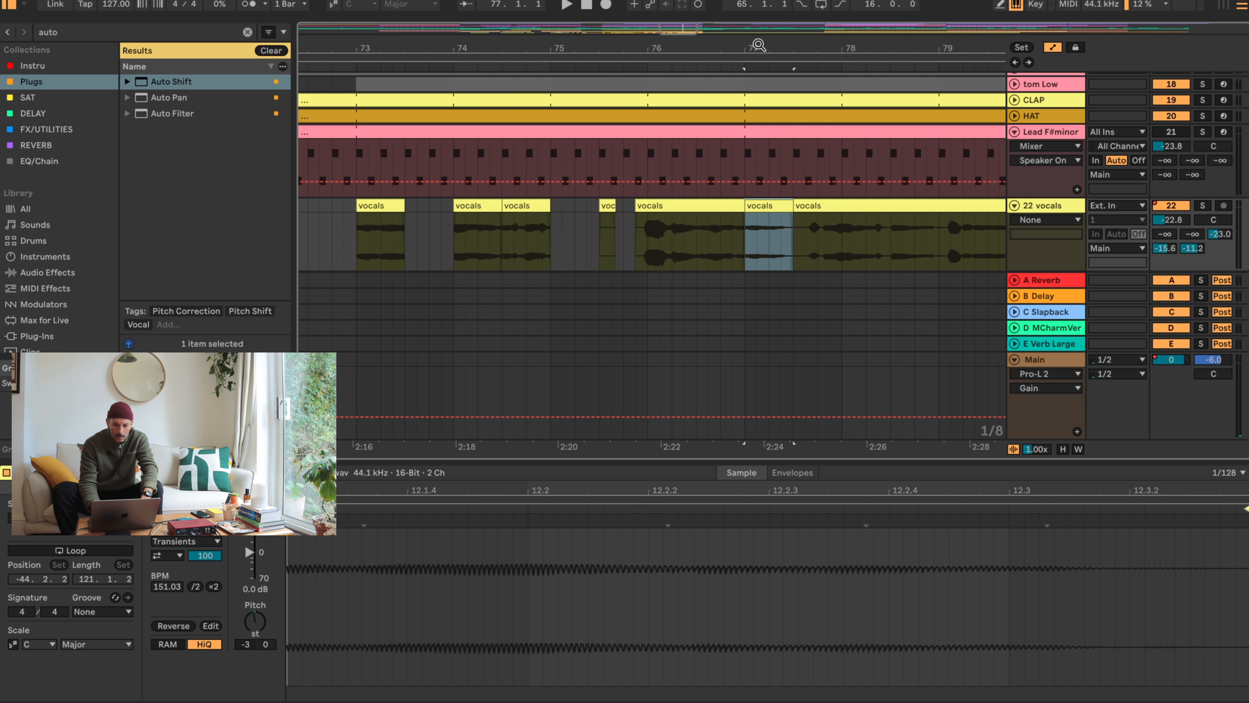
pyautogui.click(663, 238)
pyautogui.click(674, 238)
pyautogui.press('super+e')
pyautogui.click(703, 209)
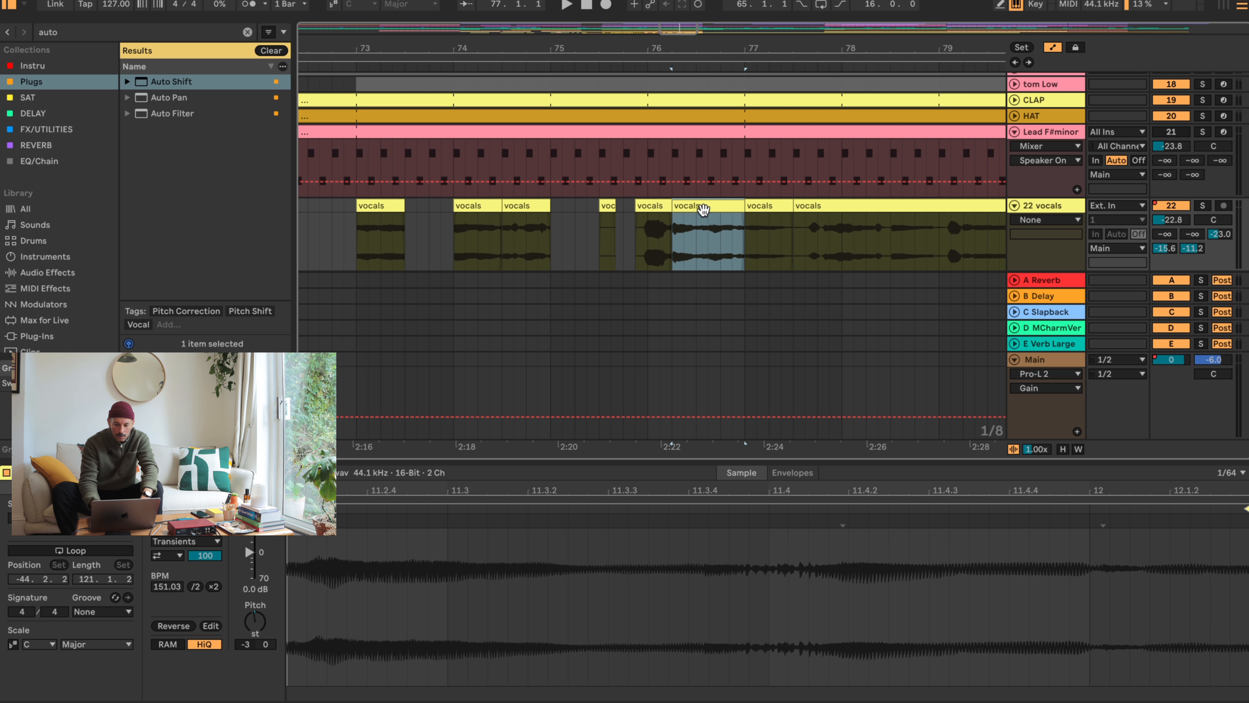
pyautogui.press('Delete')
# - Move the half-bar vocal chop at 77.1 to 76.4 with its gain at 4.9 dB, and audition it
pyautogui.moveTo(760, 209)
pyautogui.mouseDown()
pyautogui.moveTo(659, 207)
pyautogui.moveTo(746, 207)
pyautogui.mouseUp()
pyautogui.click(663, 207)
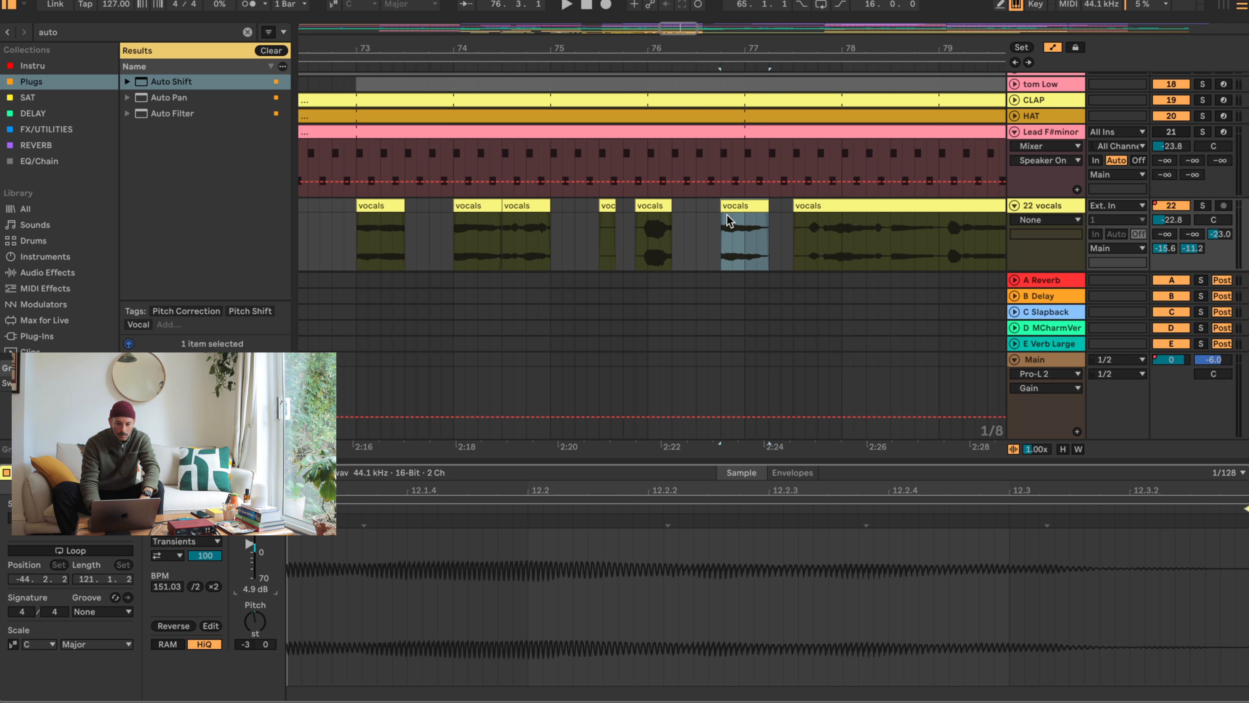
pyautogui.press('space')
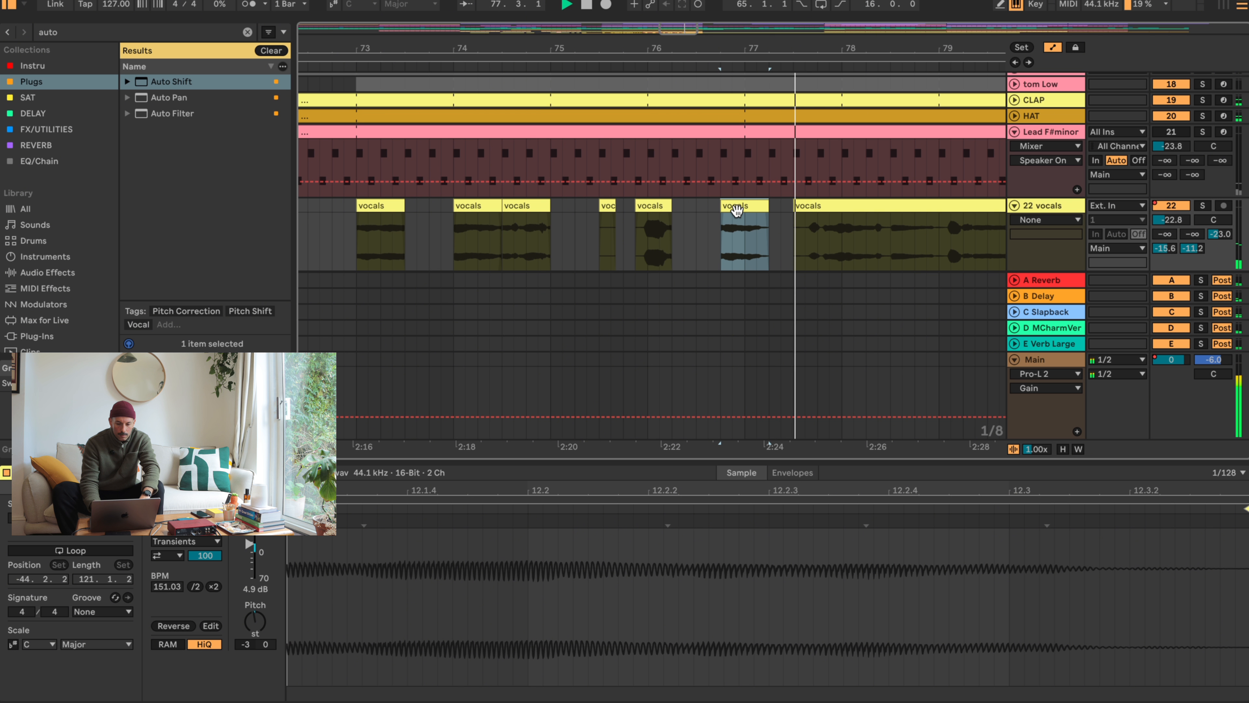
# - Move the half-bar chop to 77.2, extend the 75.4.3 vocals clip to about 76.4.3, and audition the passage
pyautogui.click(660, 207)
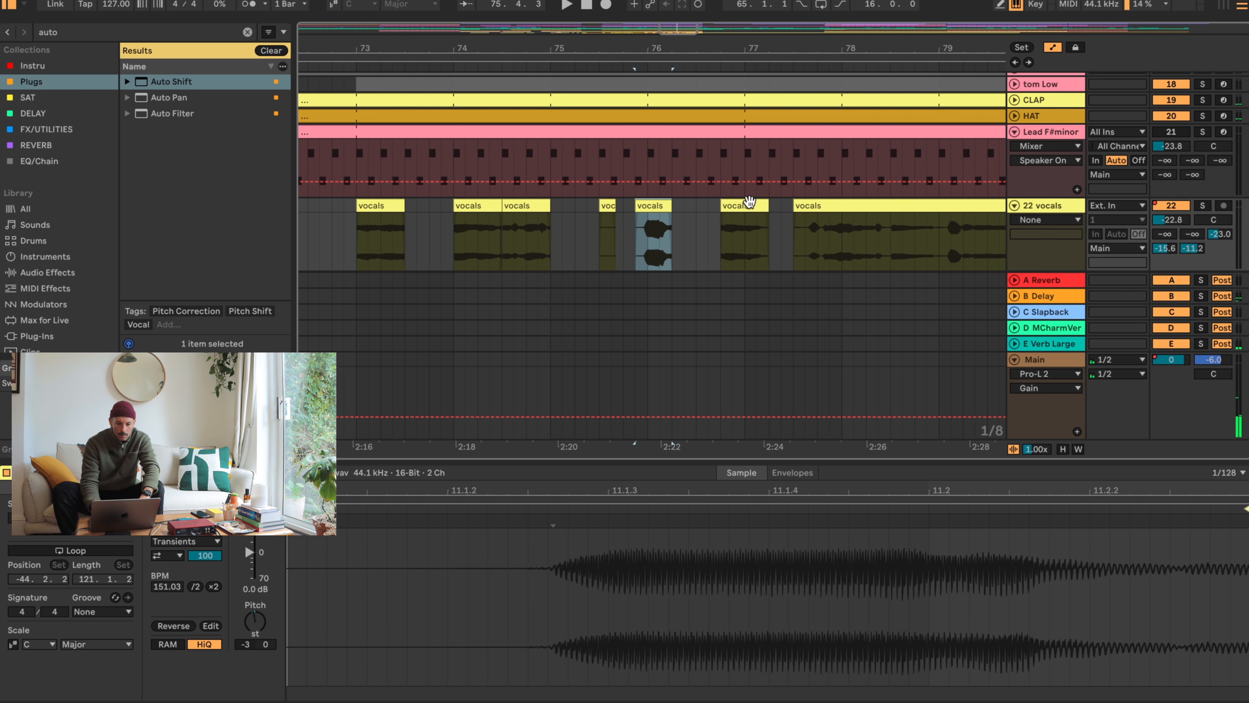
pyautogui.moveTo(750, 203); pyautogui.dragTo(789, 207)
pyautogui.moveTo(670, 204); pyautogui.dragTo(734, 203)
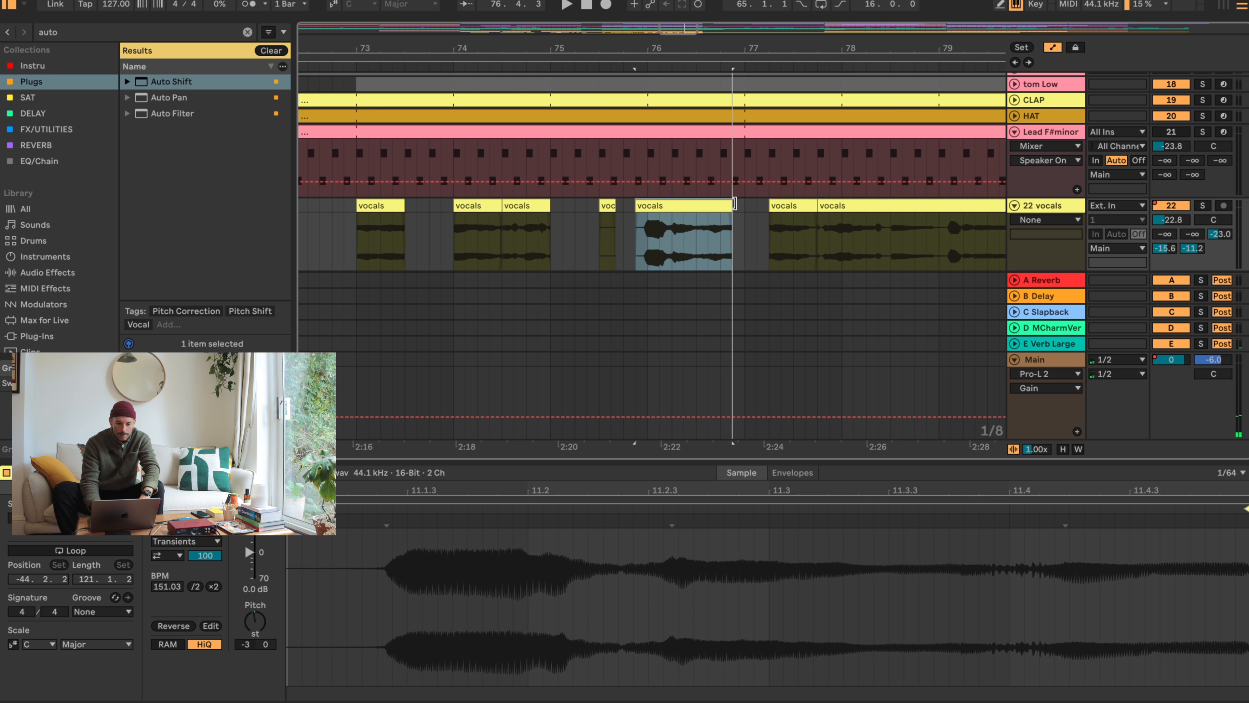
pyautogui.click(639, 236)
pyautogui.press('space')
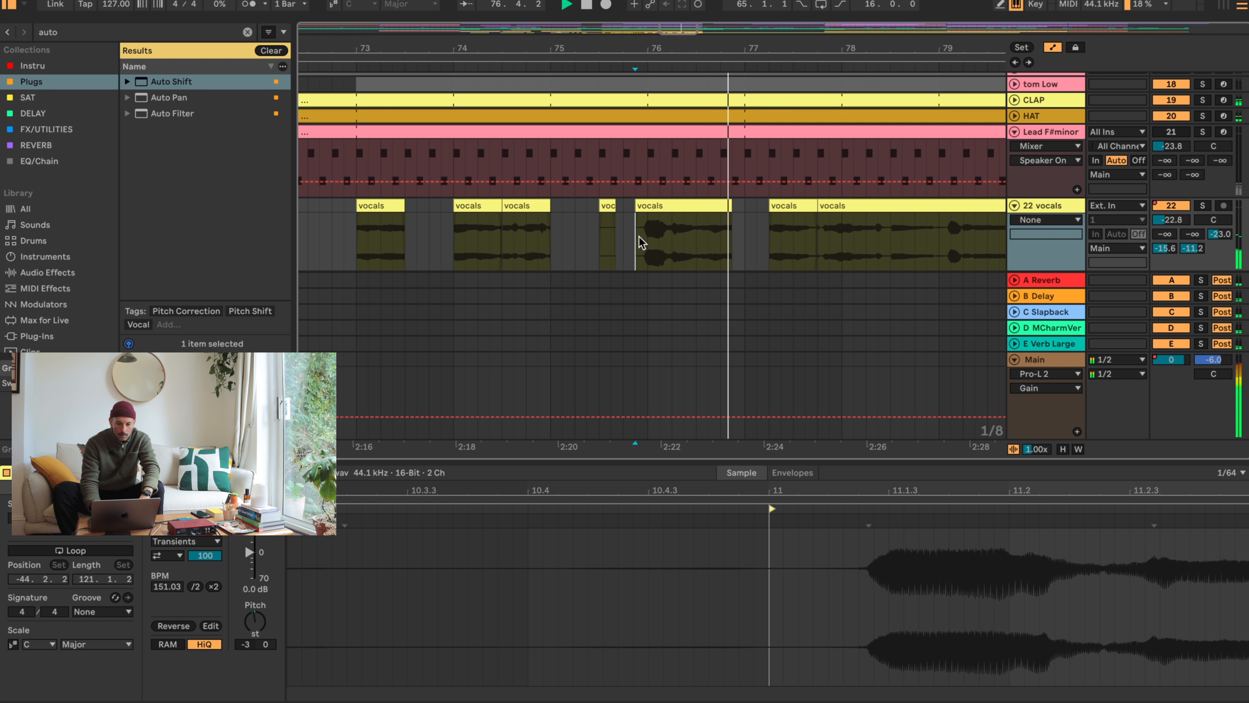
pyautogui.press('space')
# - Shorten the 75.4.3 vocals clip to end at 76.3, set its gain to -1.5 dB, and audition it
pyautogui.moveTo(730, 203); pyautogui.dragTo(692, 203)
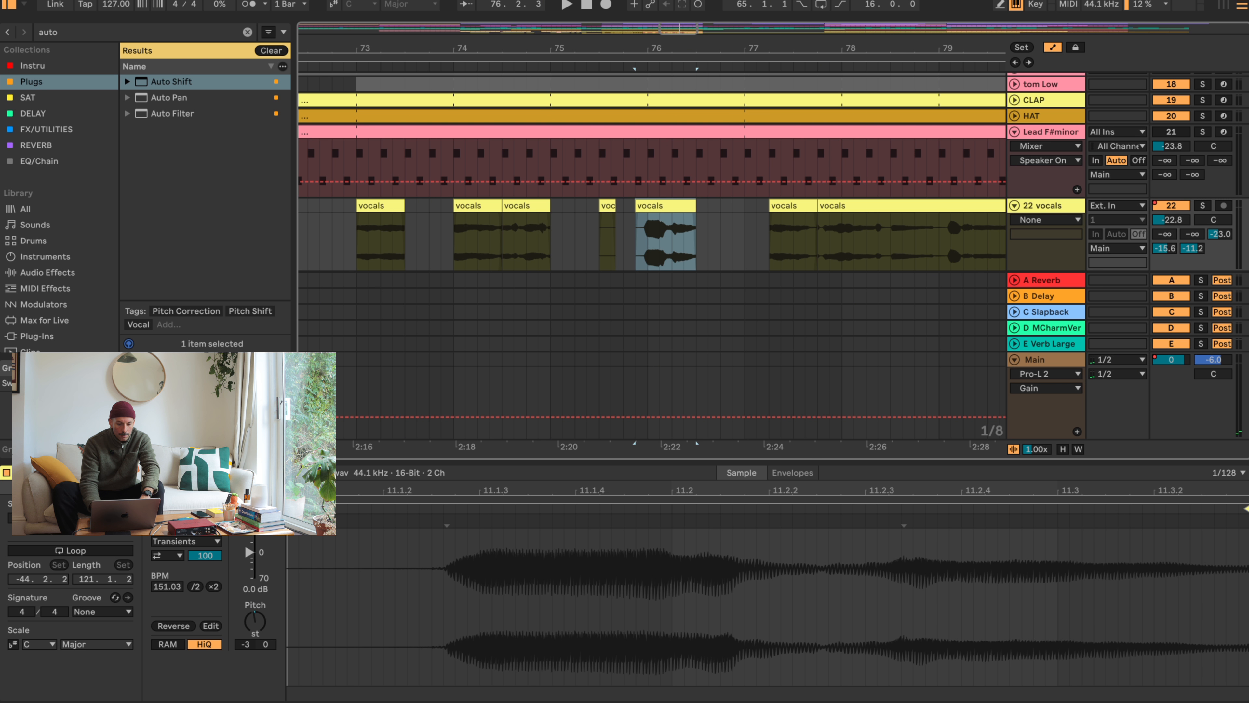
pyautogui.click(249, 552)
pyautogui.click(647, 204)
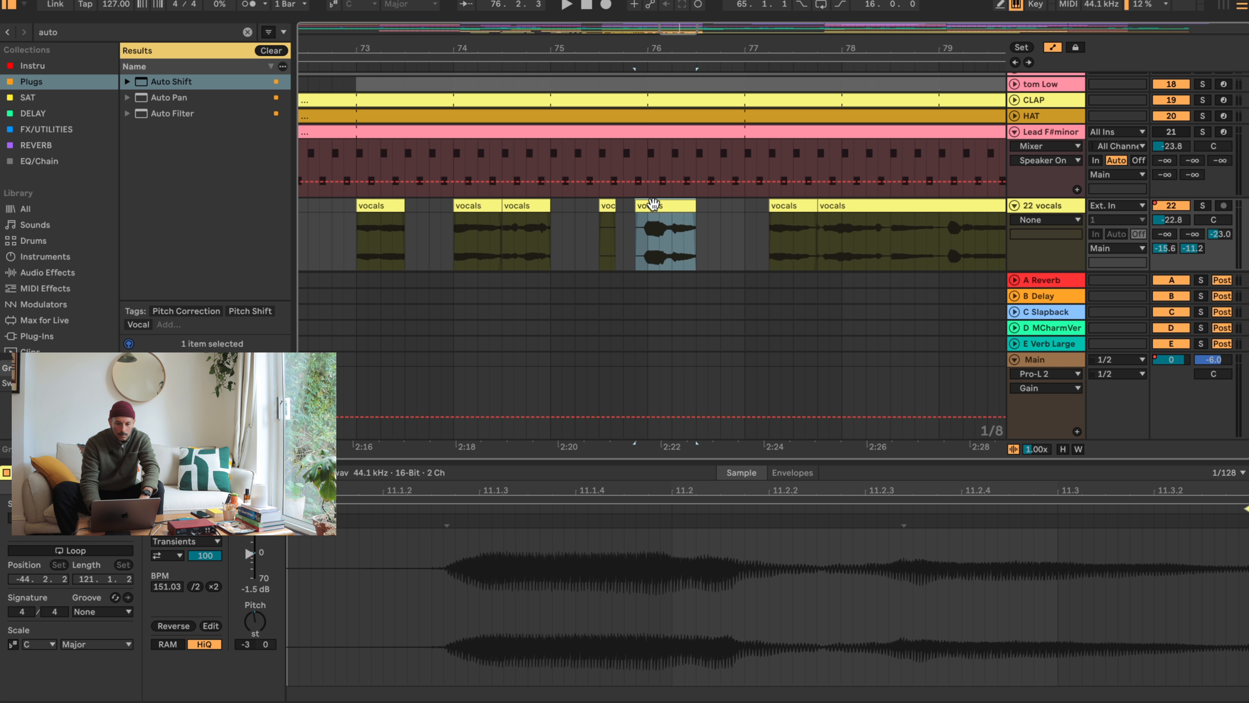
pyautogui.press('space')
# - Move the half-bar vocal chop at 77.2 to 76.3.3, and audition the passage
pyautogui.click(797, 207)
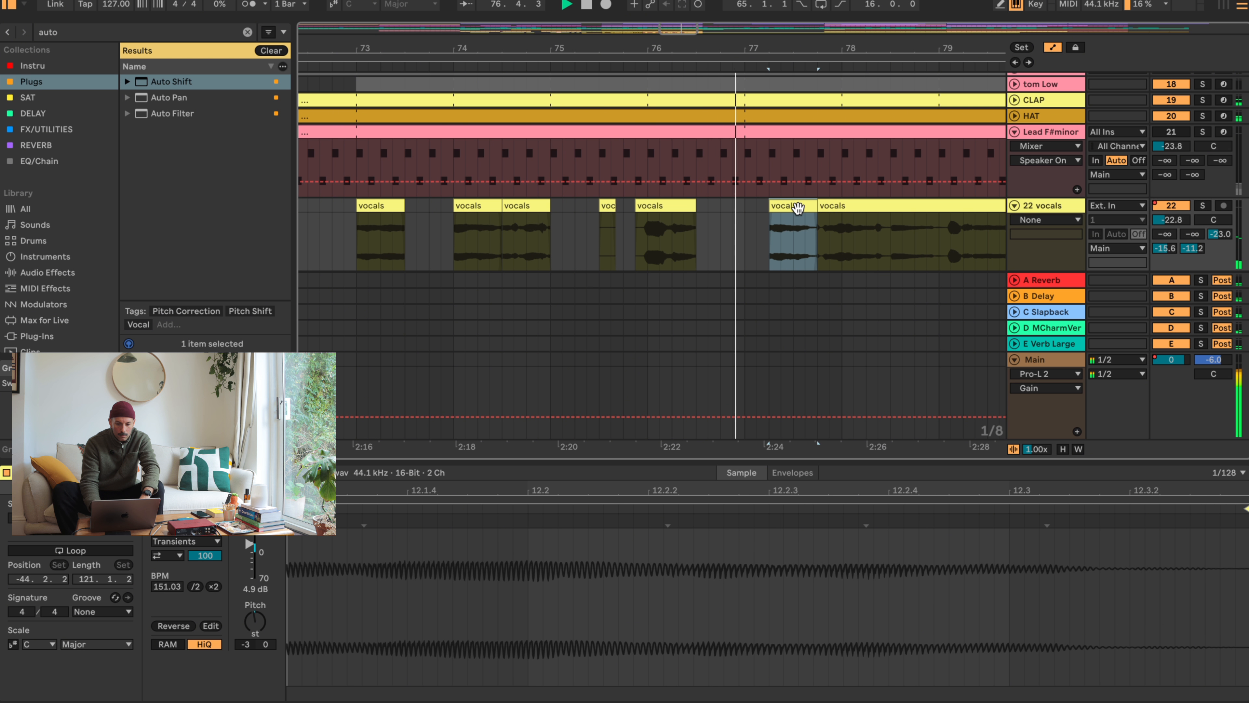
pyautogui.moveTo(797, 207); pyautogui.dragTo(745, 206)
pyautogui.press('space')
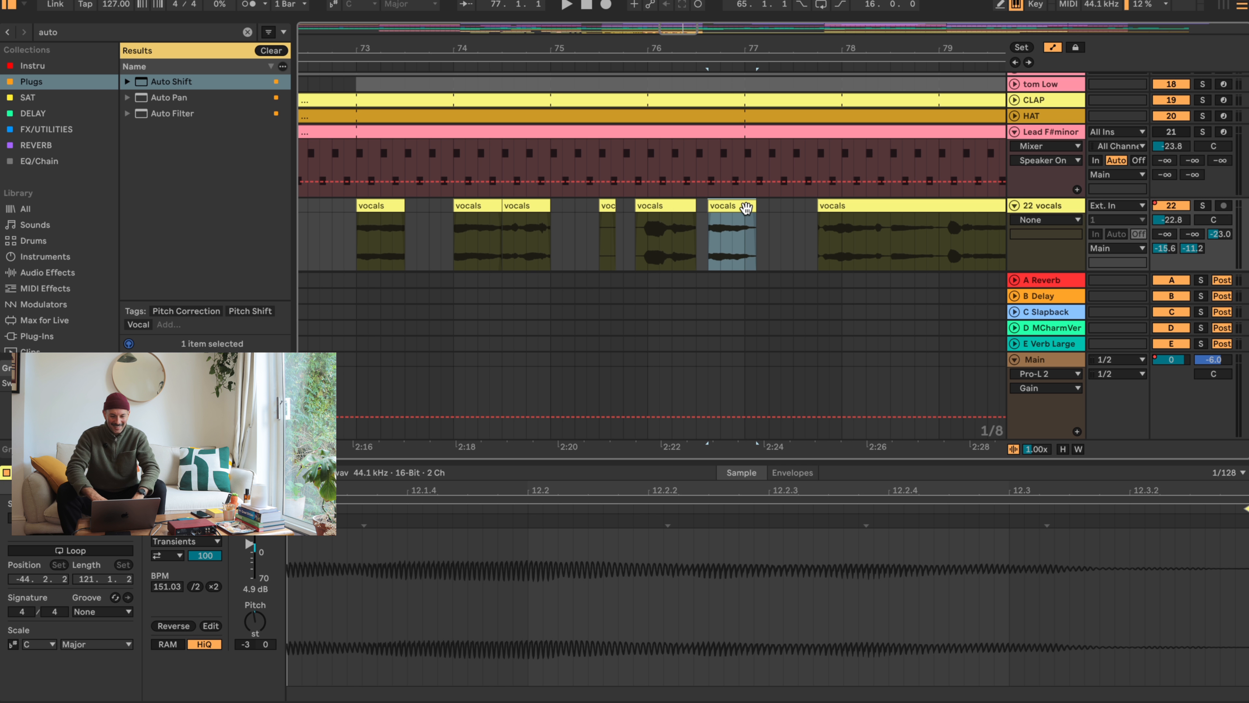
# - Delete the short vocals chop at 75.3 and audition the passage from there
pyautogui.click(600, 207)
pyautogui.press('Delete')
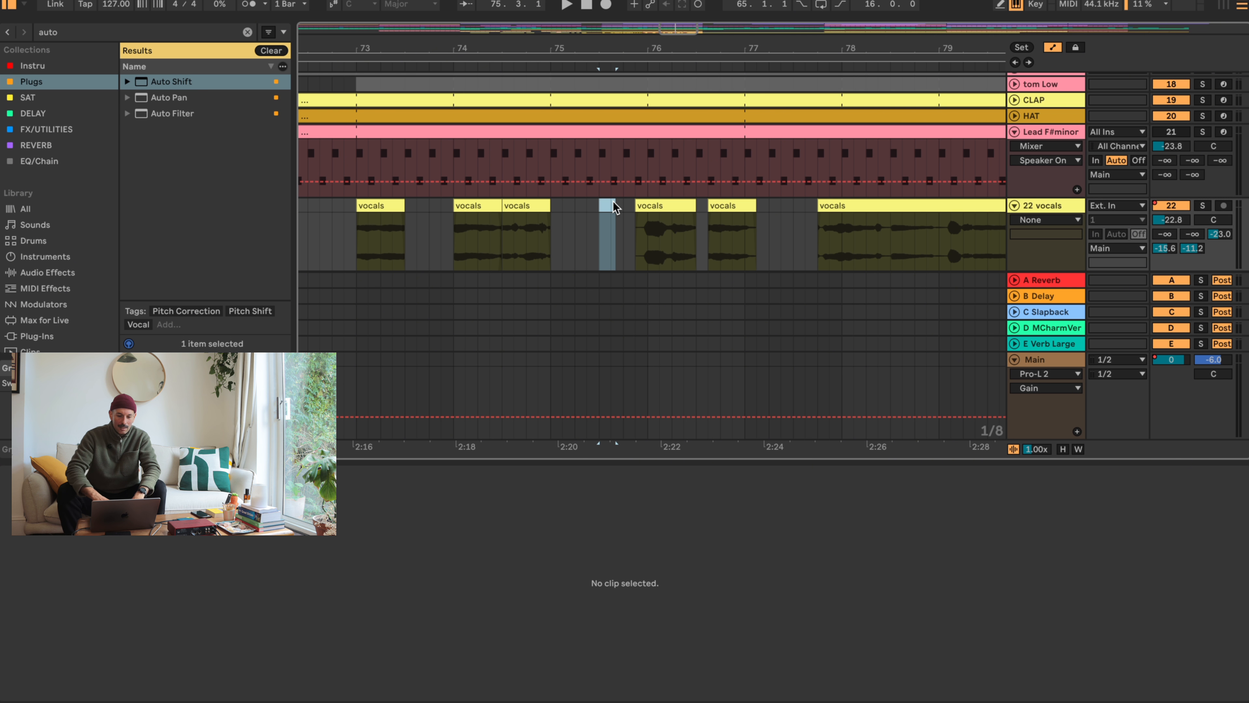
pyautogui.press('space')
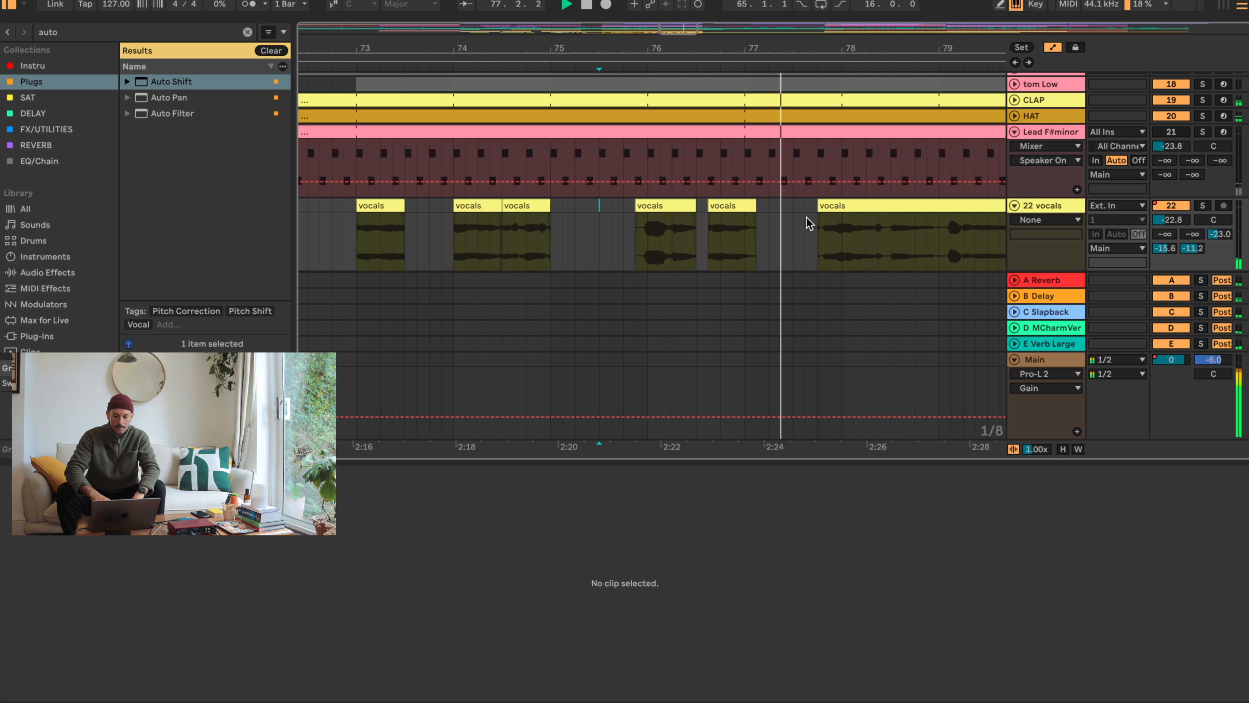
# - Trim the start of the long vocals clip to bar 78 and split it at bar 79
pyautogui.click(844, 205)
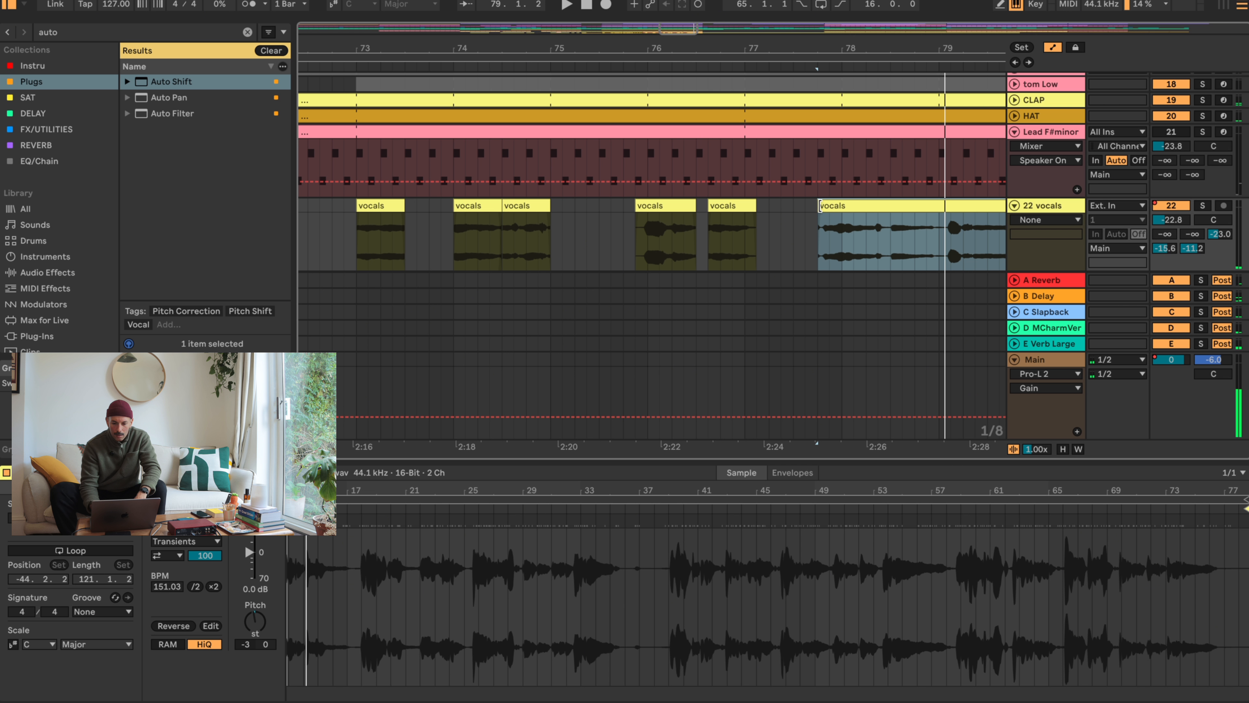
pyautogui.moveTo(819, 205); pyautogui.dragTo(845, 205)
pyautogui.click(934, 234)
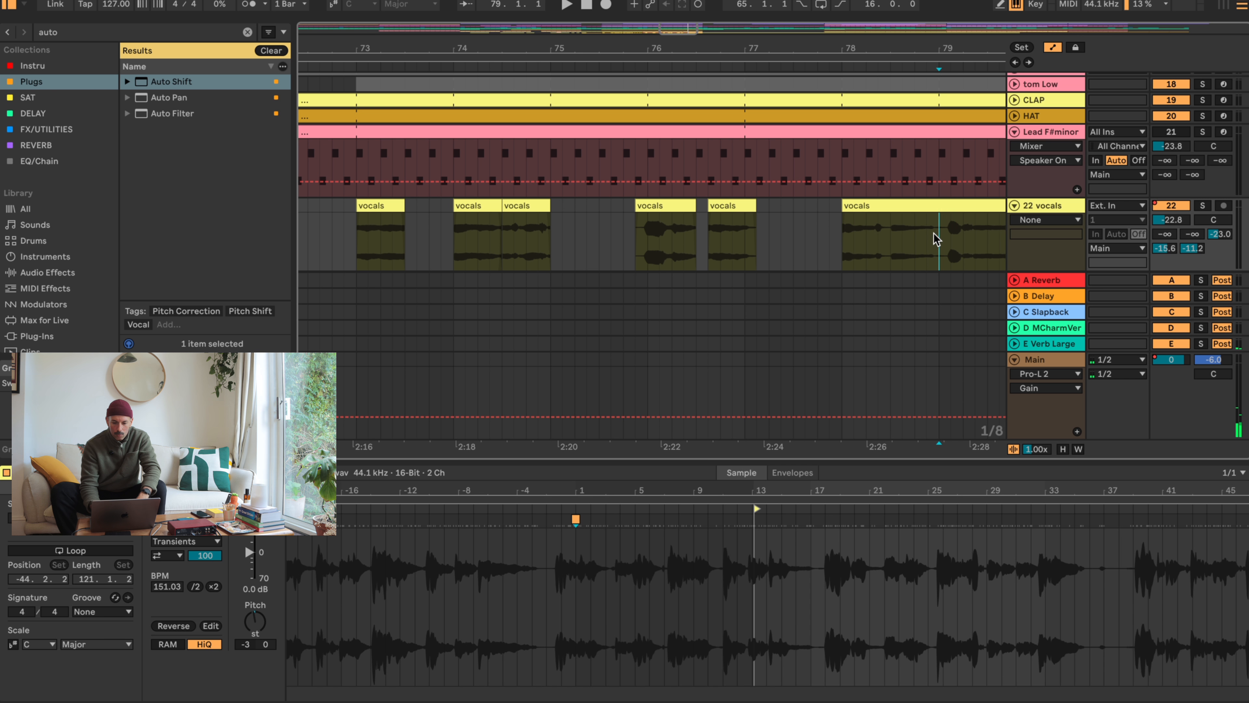
pyautogui.moveTo(932, 43); pyautogui.dragTo(636, 45)
# - Audition the vocals from bar 79, split the clip at 79.4, and move the remainder to start at bar 81
pyautogui.click(650, 208)
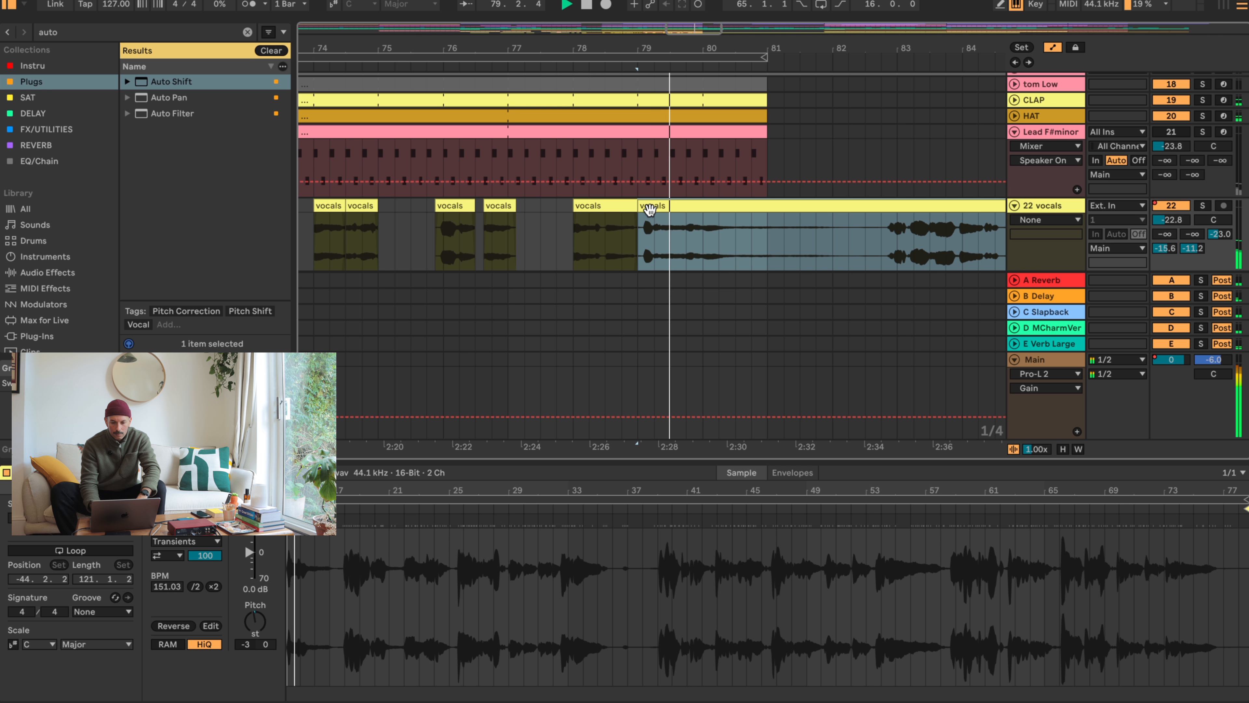
pyautogui.click(686, 231)
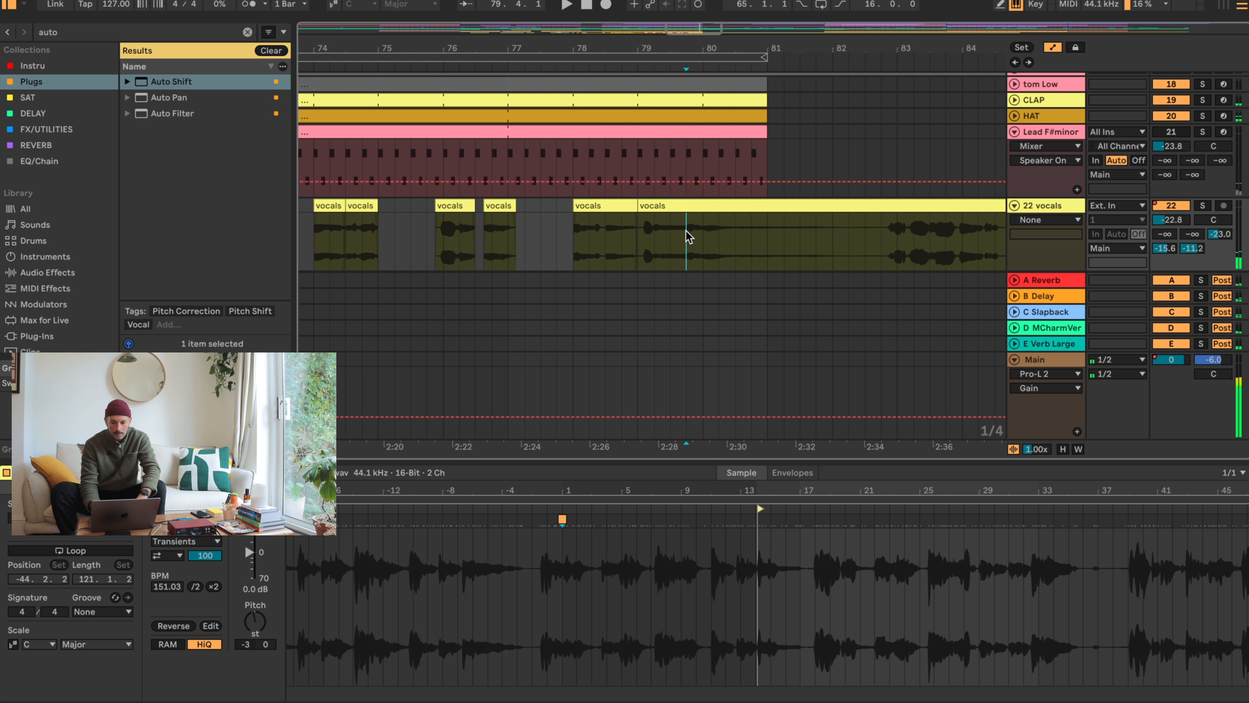
pyautogui.press('super+e')
pyautogui.click(644, 205)
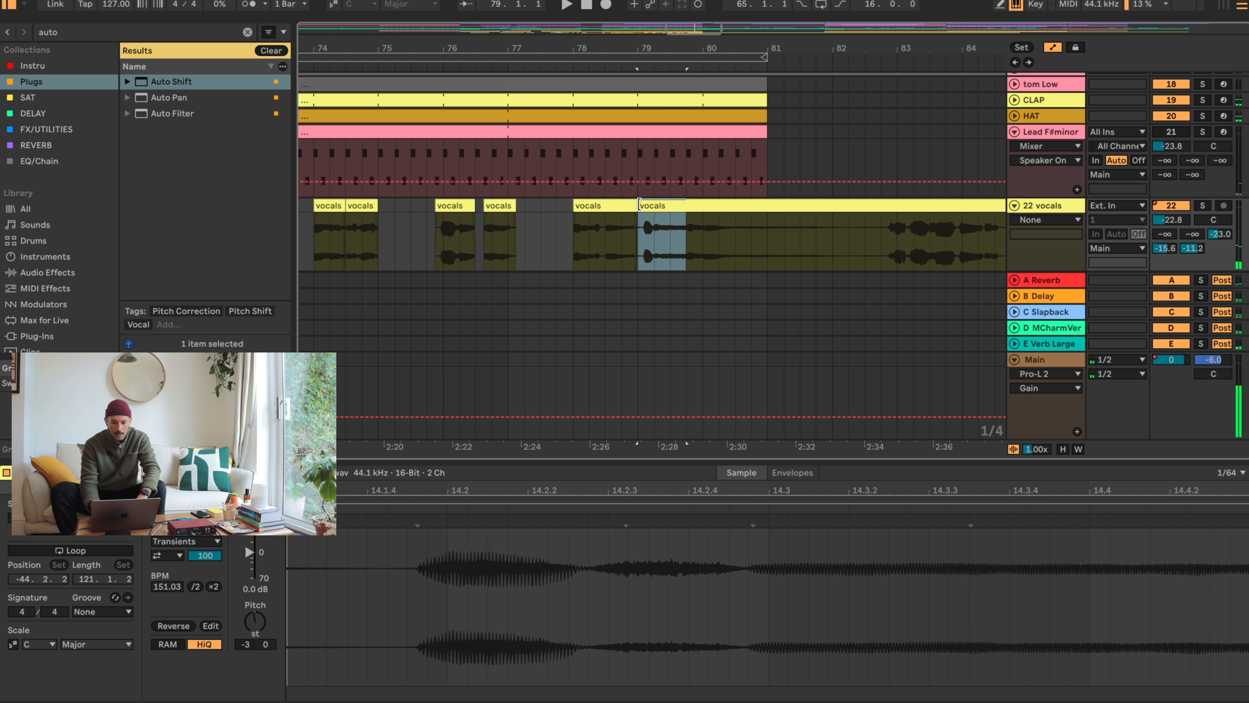
pyautogui.press('super+z')
pyautogui.click(690, 232)
pyautogui.moveTo(727, 207); pyautogui.dragTo(810, 212)
# - Move the three-beat vocals chop at bar 79 to 79.3, trim its start to 79.4, and audition it
pyautogui.moveTo(661, 207); pyautogui.dragTo(691, 205)
pyautogui.click(670, 234)
pyautogui.press('space')
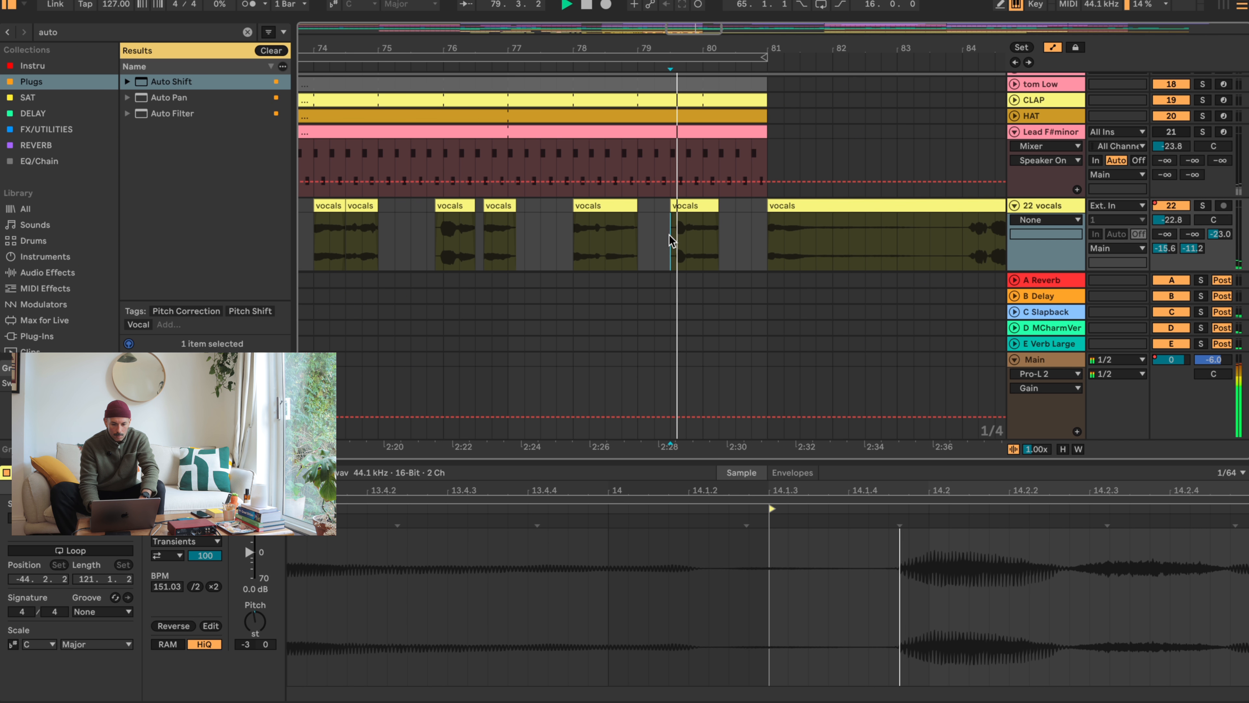
pyautogui.moveTo(673, 199); pyautogui.dragTo(685, 199)
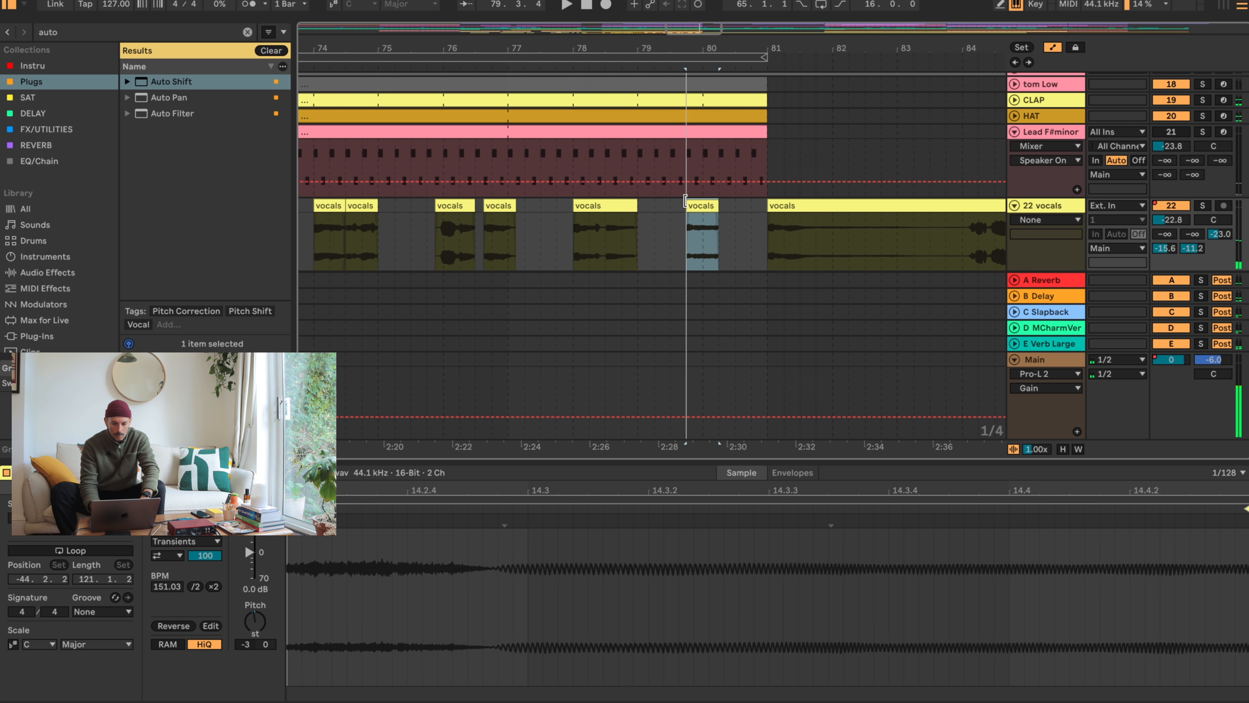
pyautogui.press('space')
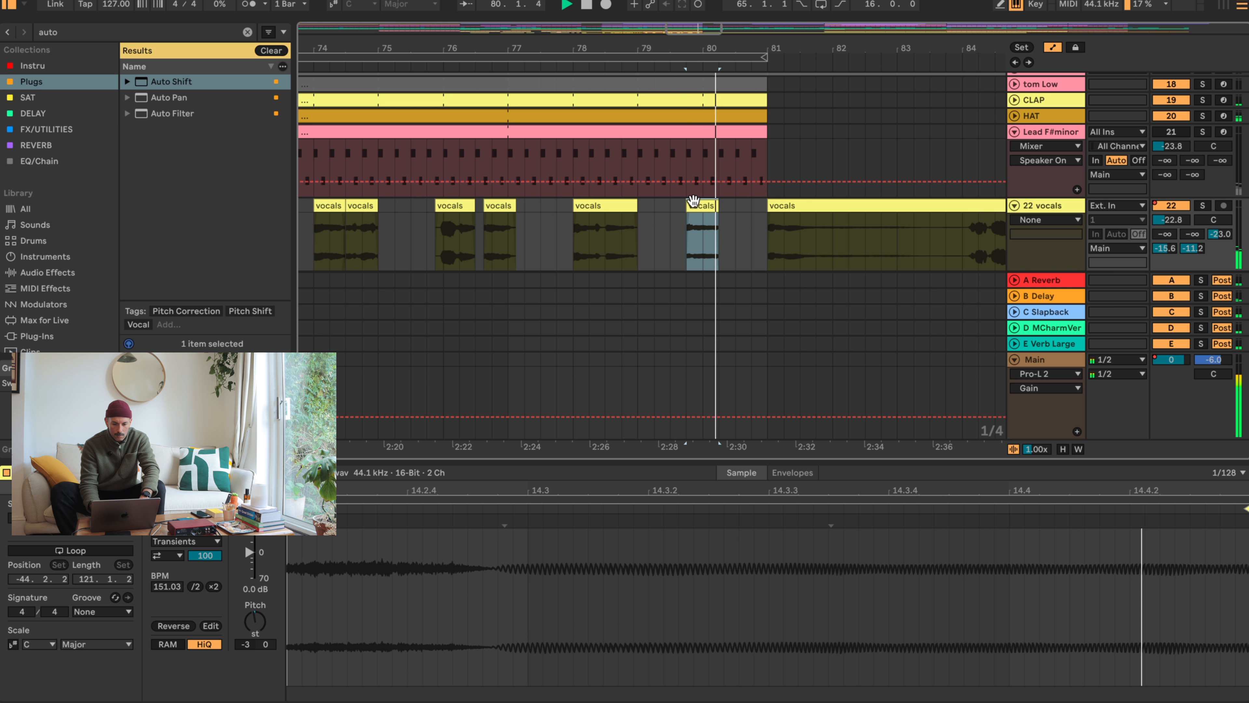
# - Audition the vocals clip from bar 81, split it at 81.4, and move the remainder to start at about 83.2
pyautogui.click(789, 206)
pyautogui.press('space')
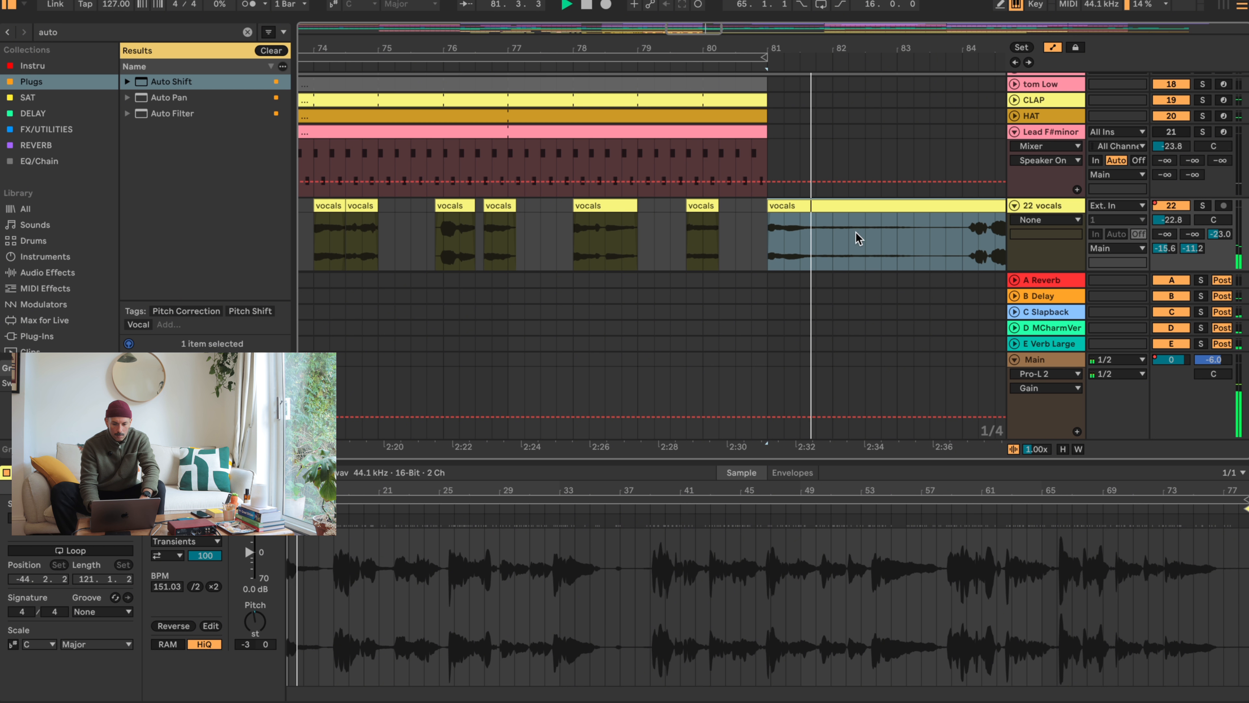
pyautogui.click(820, 238)
pyautogui.press('super+e')
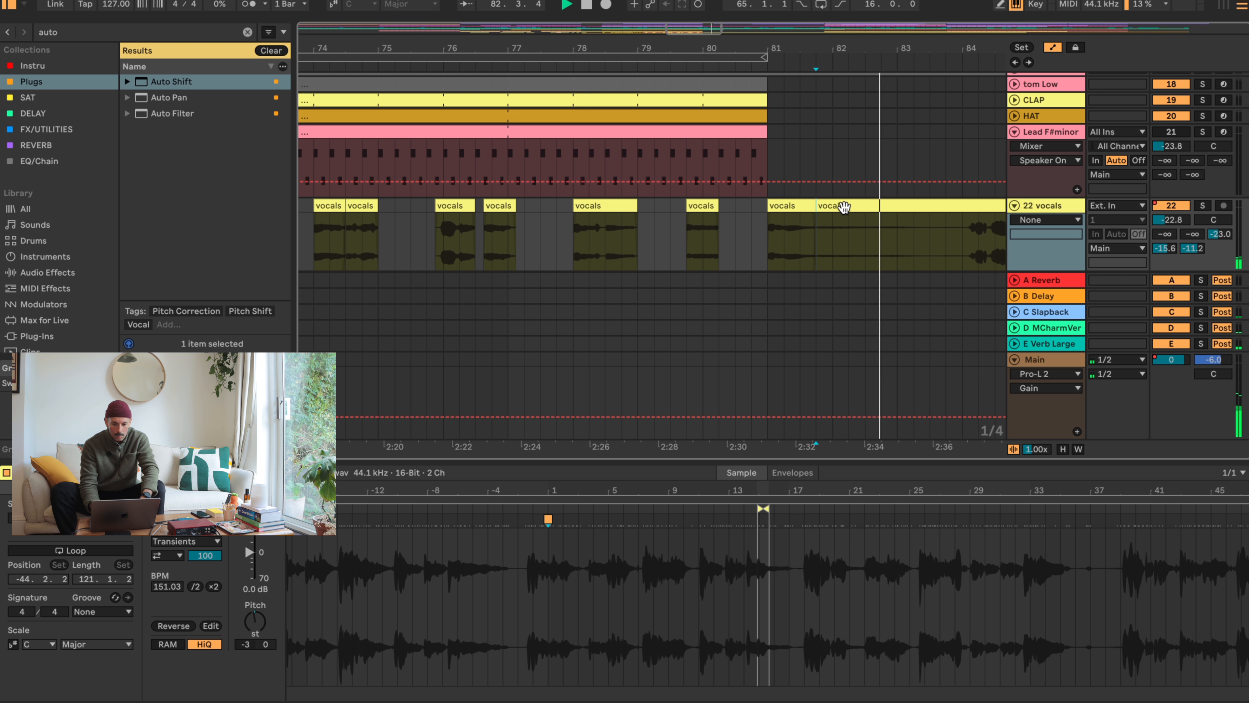
pyautogui.click(839, 205)
pyautogui.moveTo(839, 205); pyautogui.dragTo(936, 205)
# - Trim the start of the long vocals clip at 83.2 to about bar 88 and audition it from there
pyautogui.moveTo(956, 53); pyautogui.dragTo(683, 25)
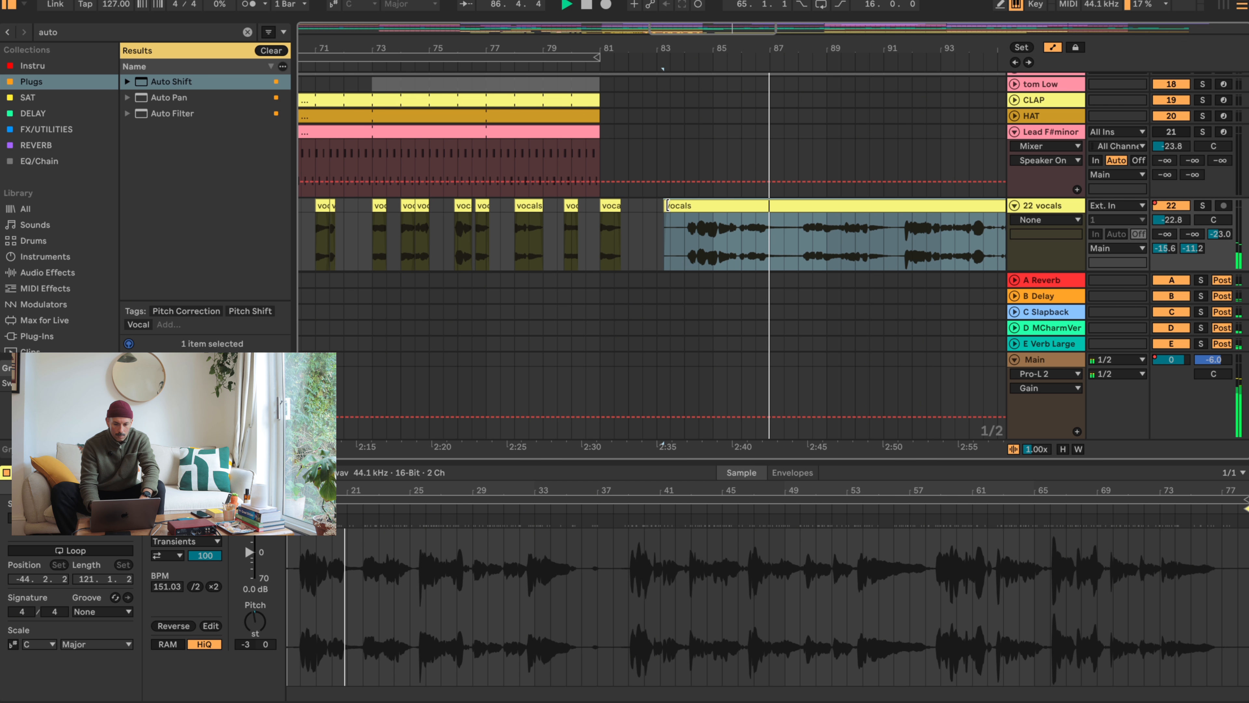
pyautogui.moveTo(664, 205)
pyautogui.mouseDown()
pyautogui.moveTo(733, 206)
pyautogui.moveTo(656, 206)
pyautogui.moveTo(682, 207)
pyautogui.mouseUp()
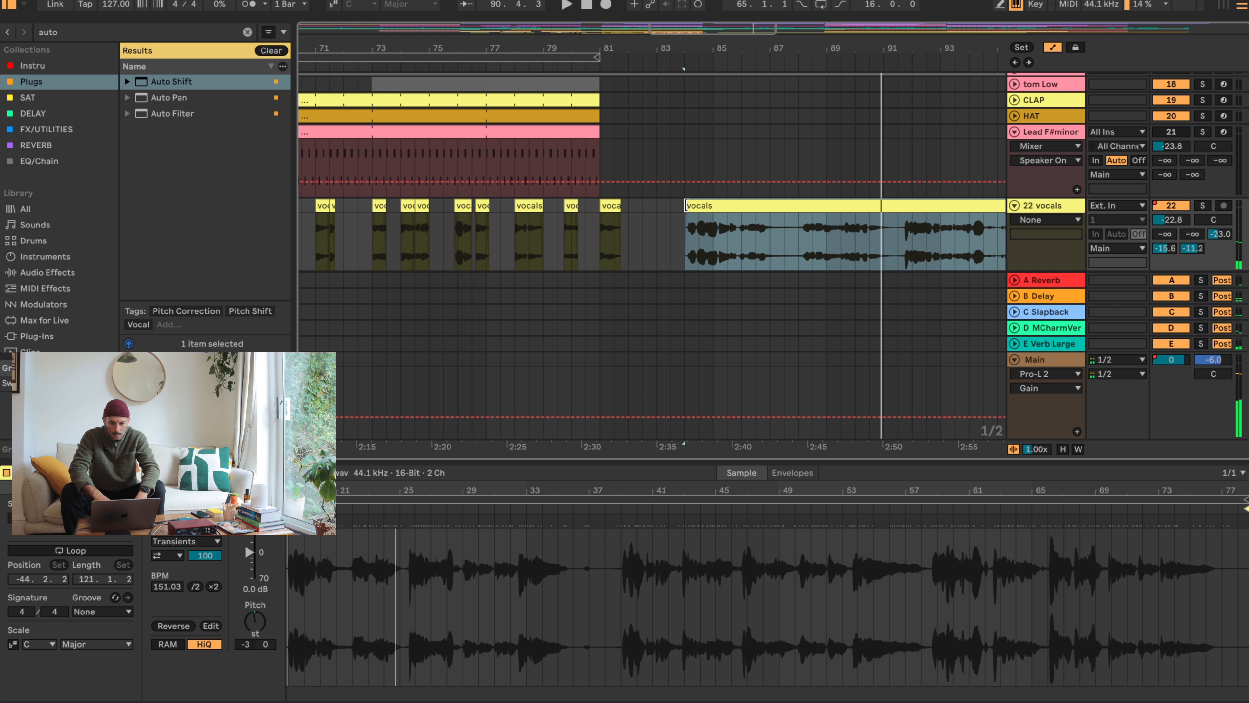
pyautogui.moveTo(686, 206); pyautogui.dragTo(801, 207)
pyautogui.click(803, 232)
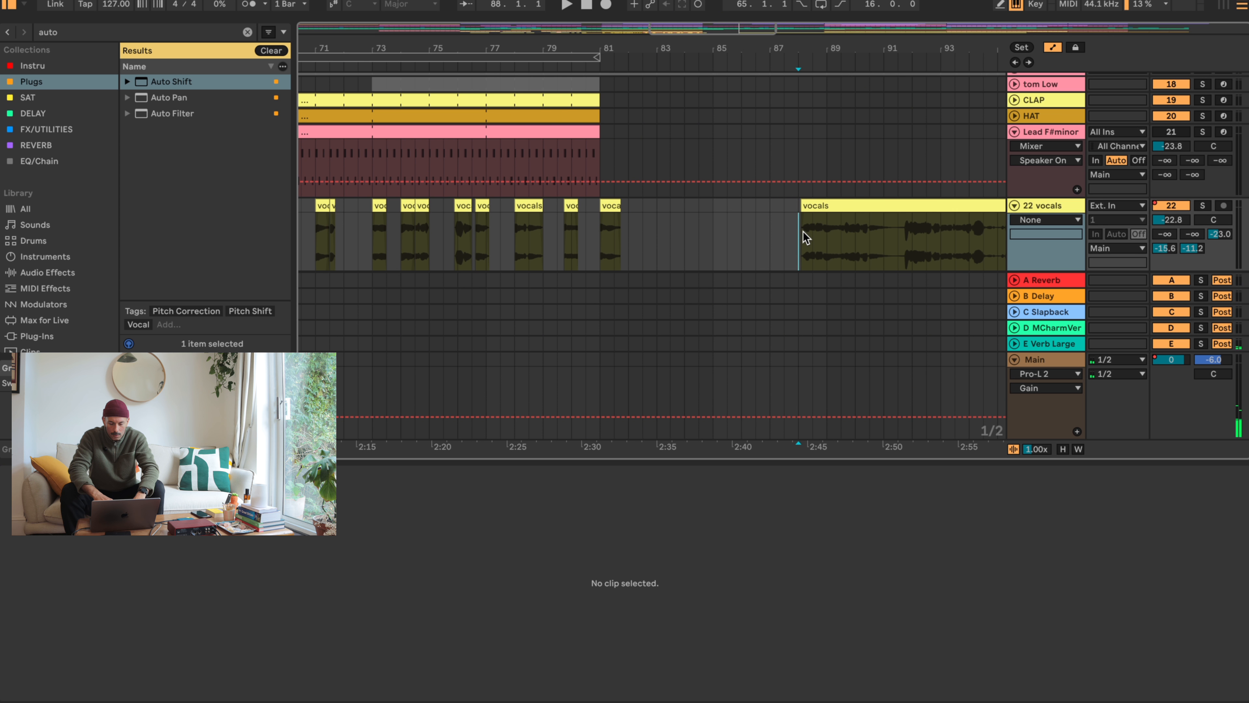
pyautogui.press('space')
# - Split the vocals clip at about bar 91 and move the three-bar chop before the split to about 85.3
pyautogui.click(885, 236)
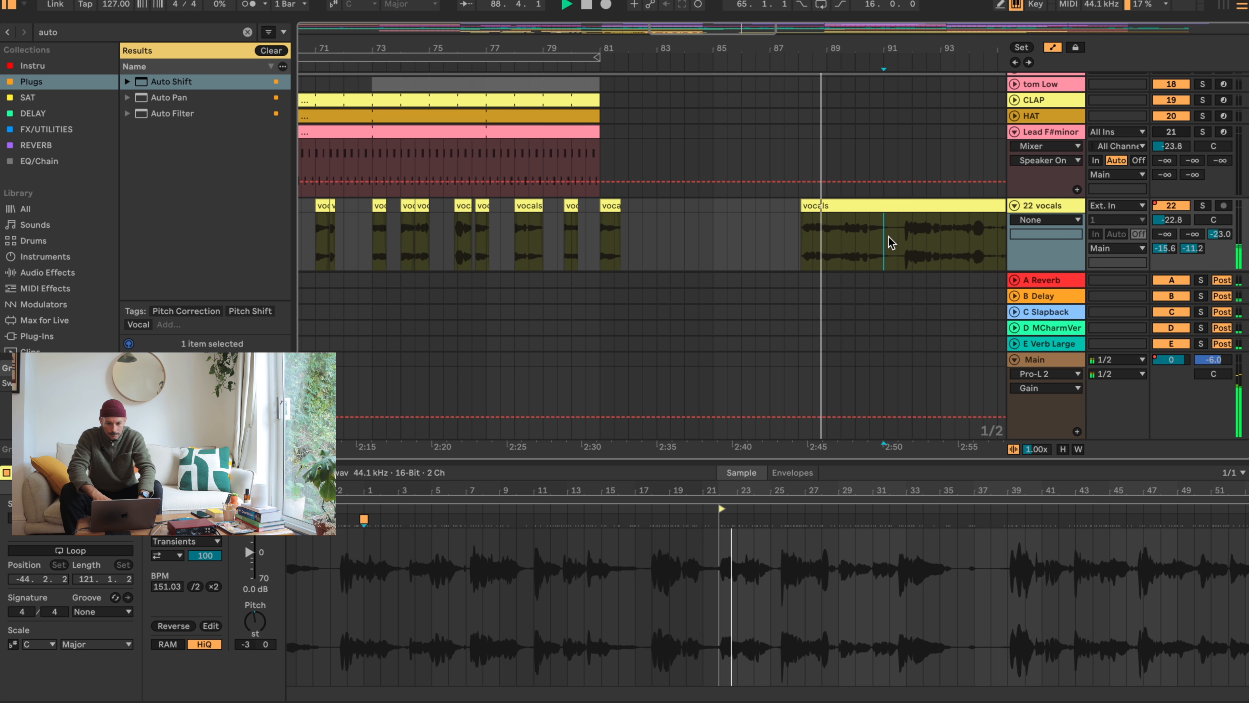
pyautogui.click(843, 197)
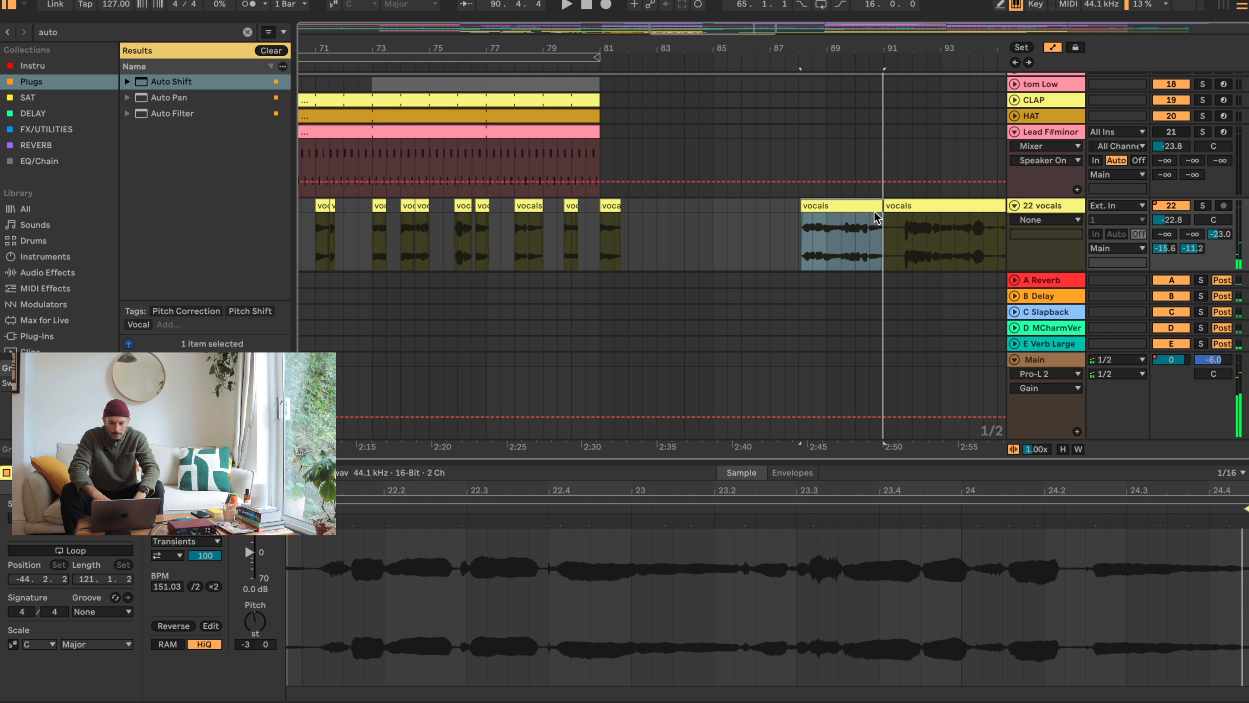
pyautogui.moveTo(873, 212); pyautogui.dragTo(802, 209)
# - Trim the start of the remaining vocals clip at bar 91 to about 91.4 and audition it up to 96.3
pyautogui.moveTo(884, 203); pyautogui.dragTo(904, 204)
pyautogui.press('space')
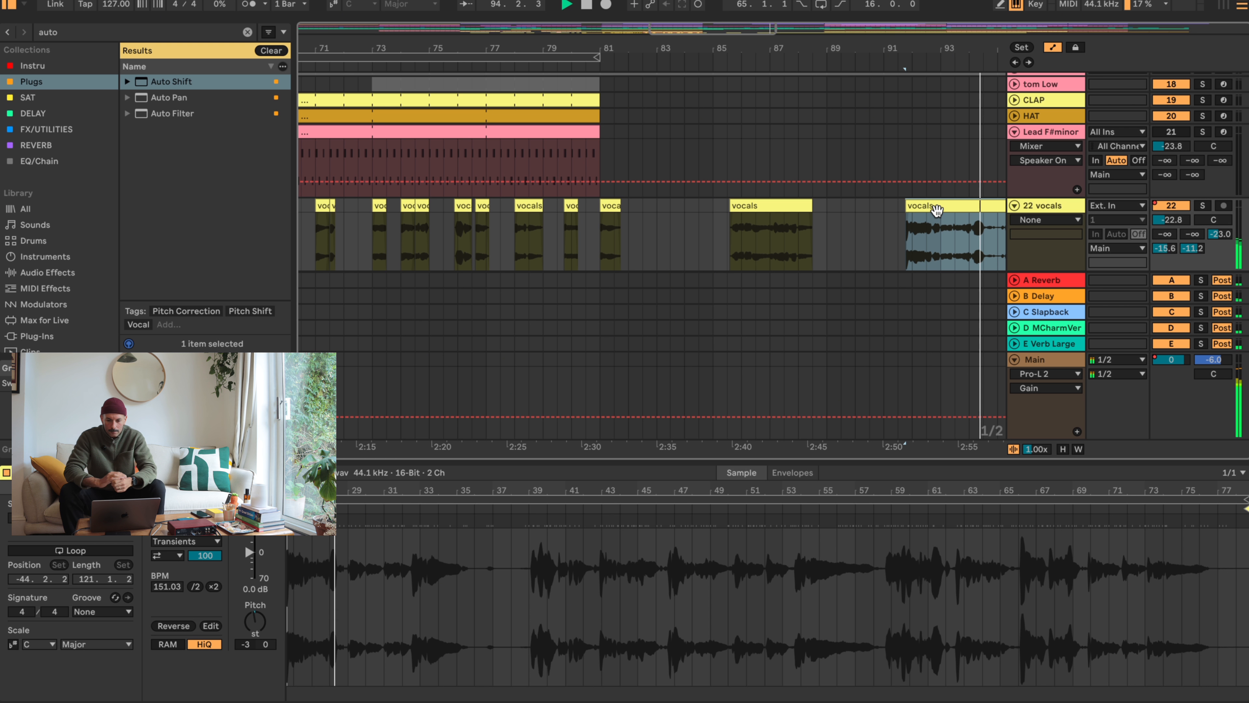
pyautogui.hscroll(2, 937, 211)
pyautogui.hscroll(4, 937, 211)
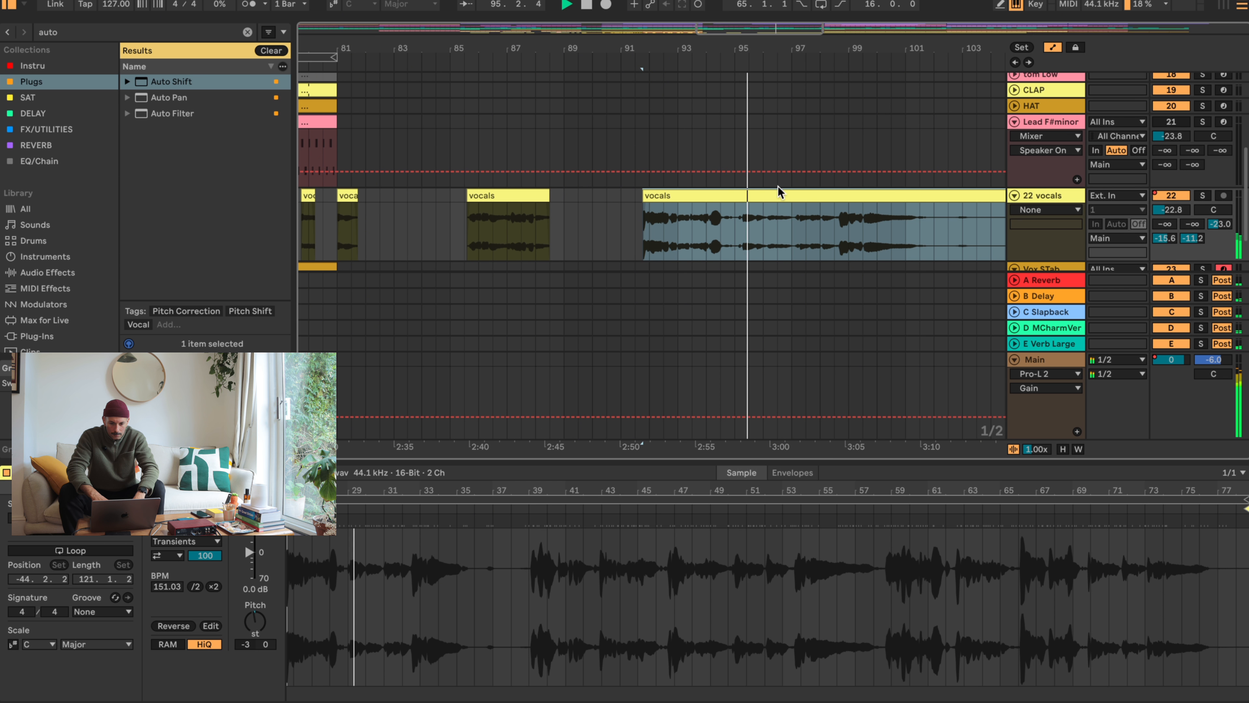
pyautogui.moveTo(803, 50); pyautogui.dragTo(802, 63)
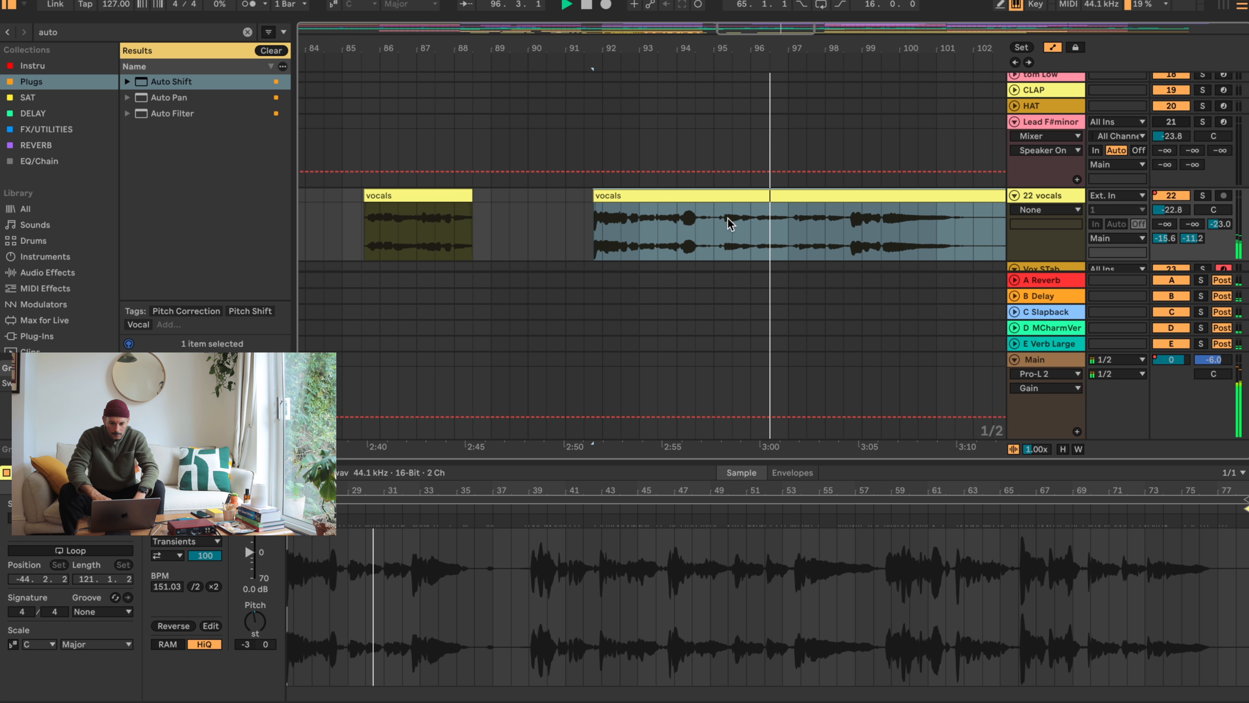
pyautogui.press('space')
# - Split the vocals clip at 96.3 and try moving the remainder to bar 90
pyautogui.click(775, 228)
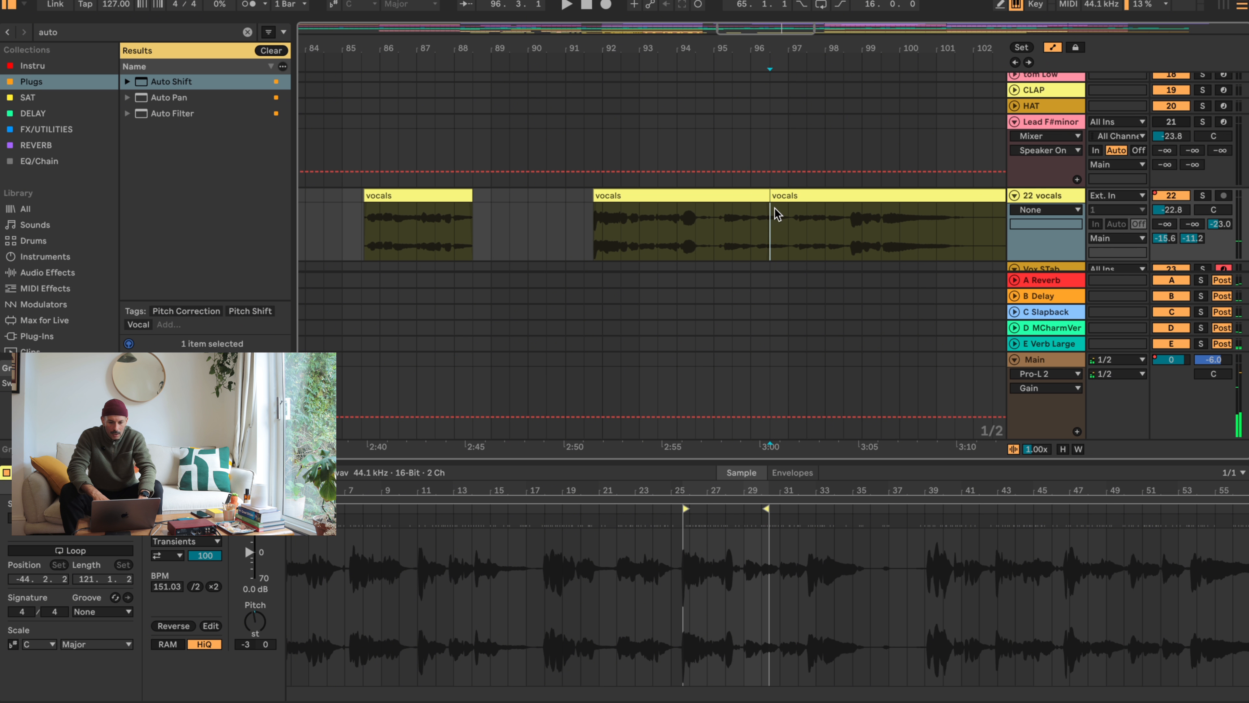
pyautogui.moveTo(775, 209); pyautogui.dragTo(547, 203)
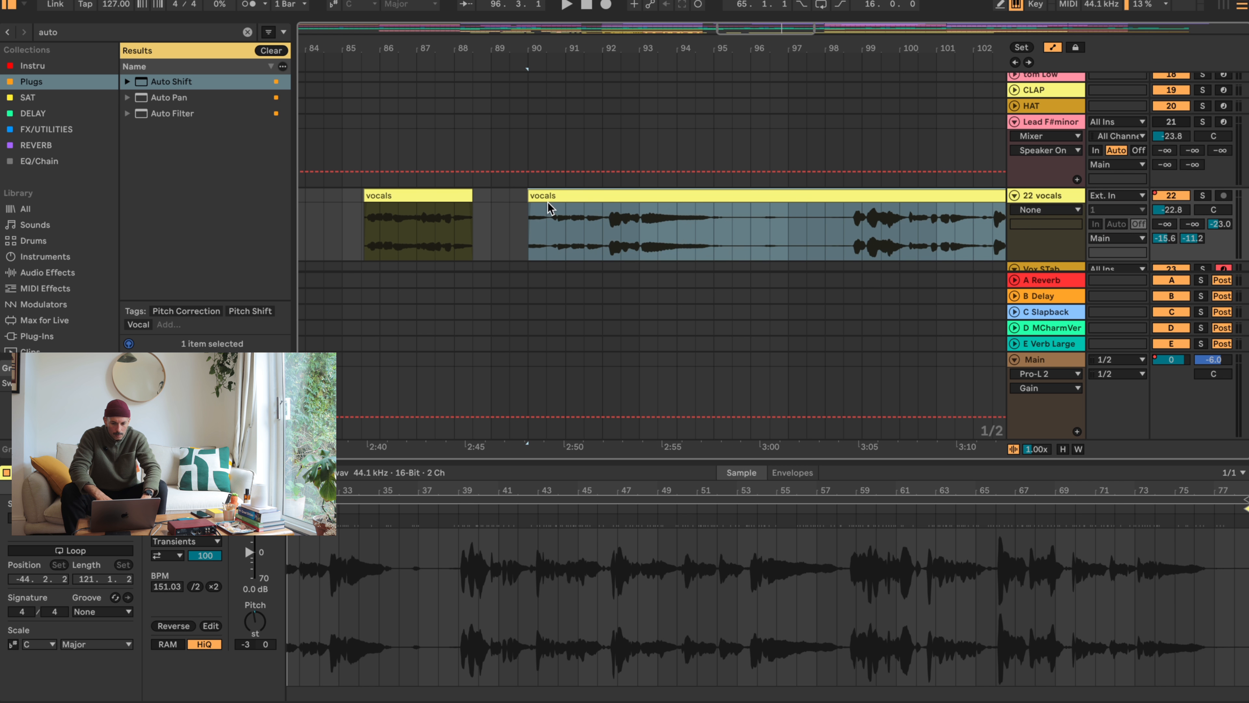
pyautogui.press('super+z')
# - Split the vocals at bar 97, move the half-bar chop from 96.3 to about bar 83, and set its gain to 6.3 dB
pyautogui.click(790, 229)
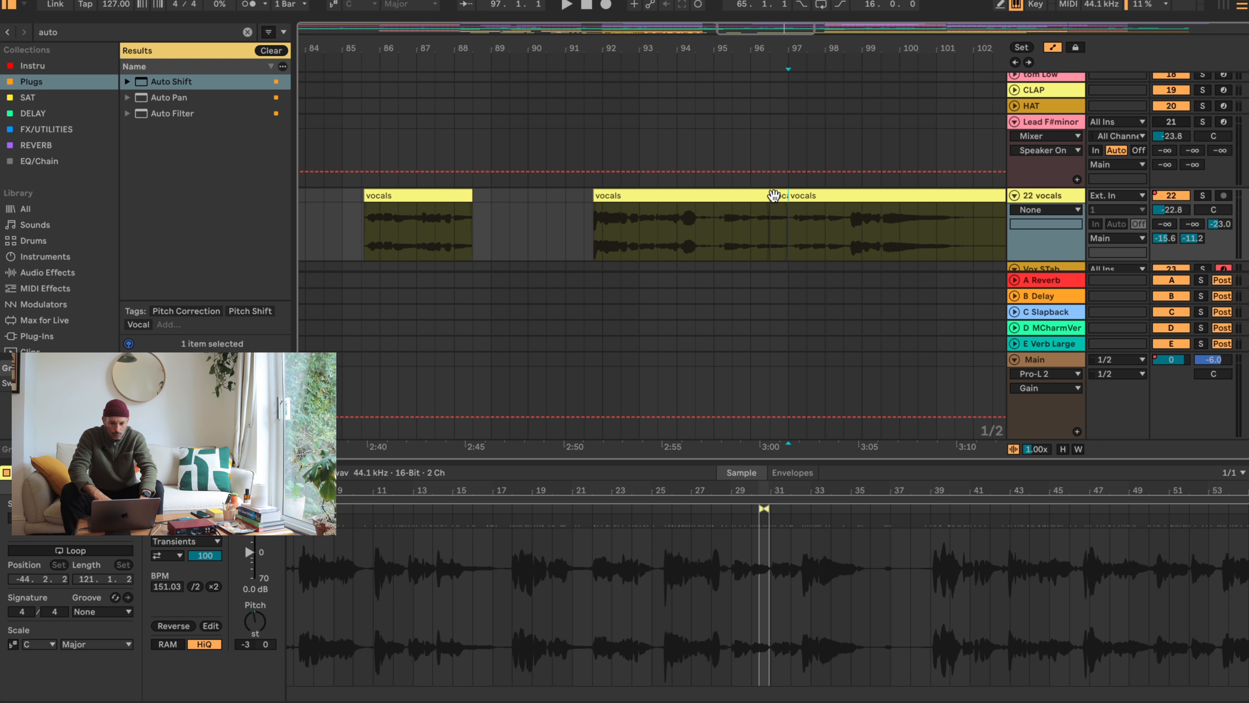
pyautogui.moveTo(774, 195); pyautogui.dragTo(487, 223)
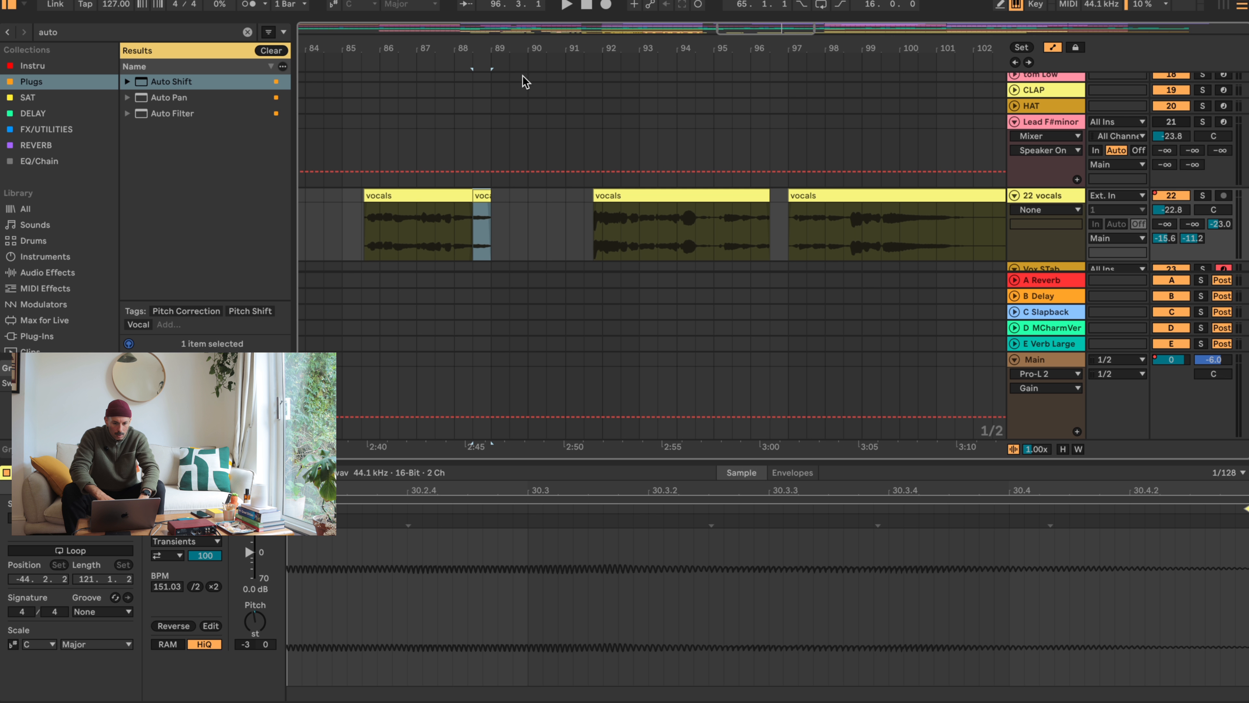
pyautogui.moveTo(511, 55); pyautogui.dragTo(779, 63)
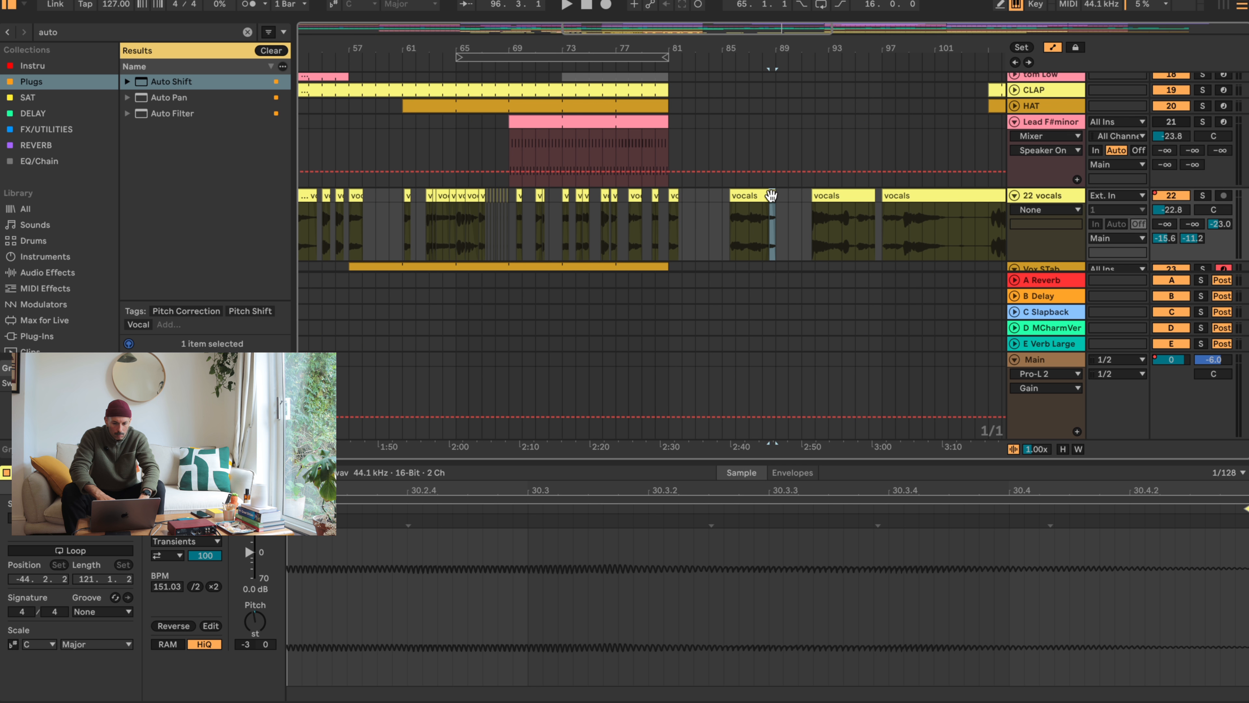
pyautogui.moveTo(763, 200); pyautogui.dragTo(703, 199)
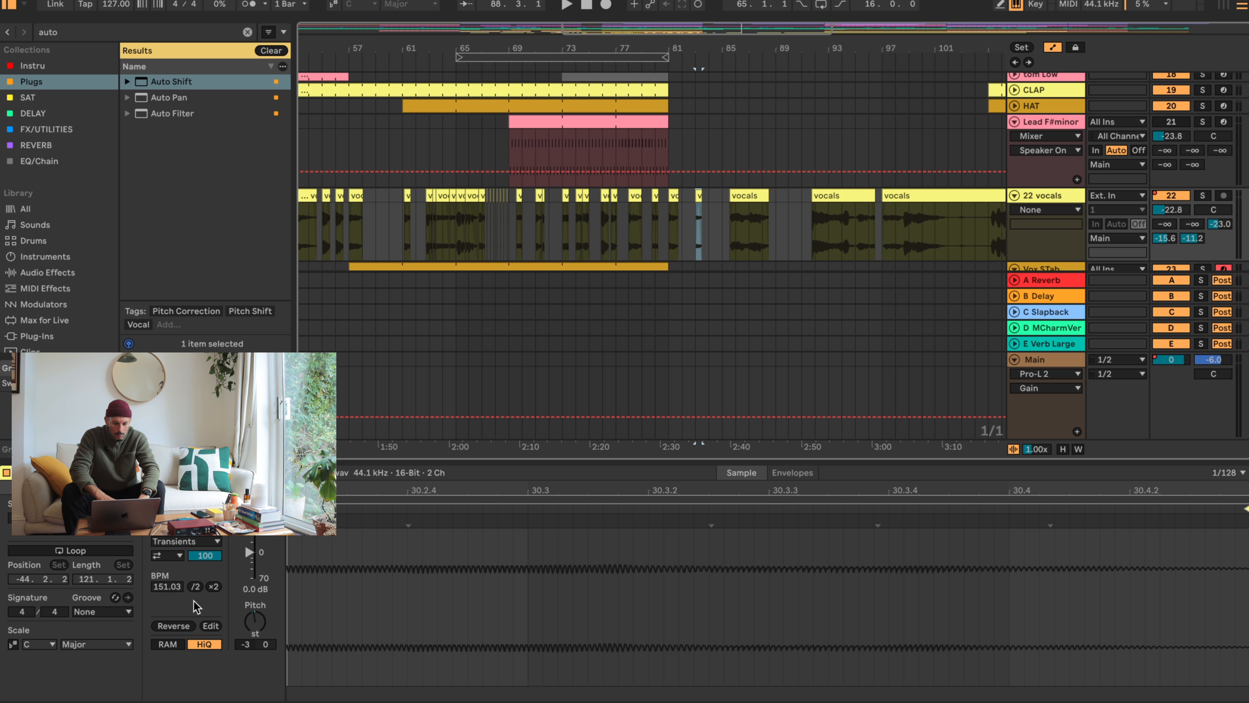
pyautogui.moveTo(249, 560); pyautogui.dragTo(250, 543)
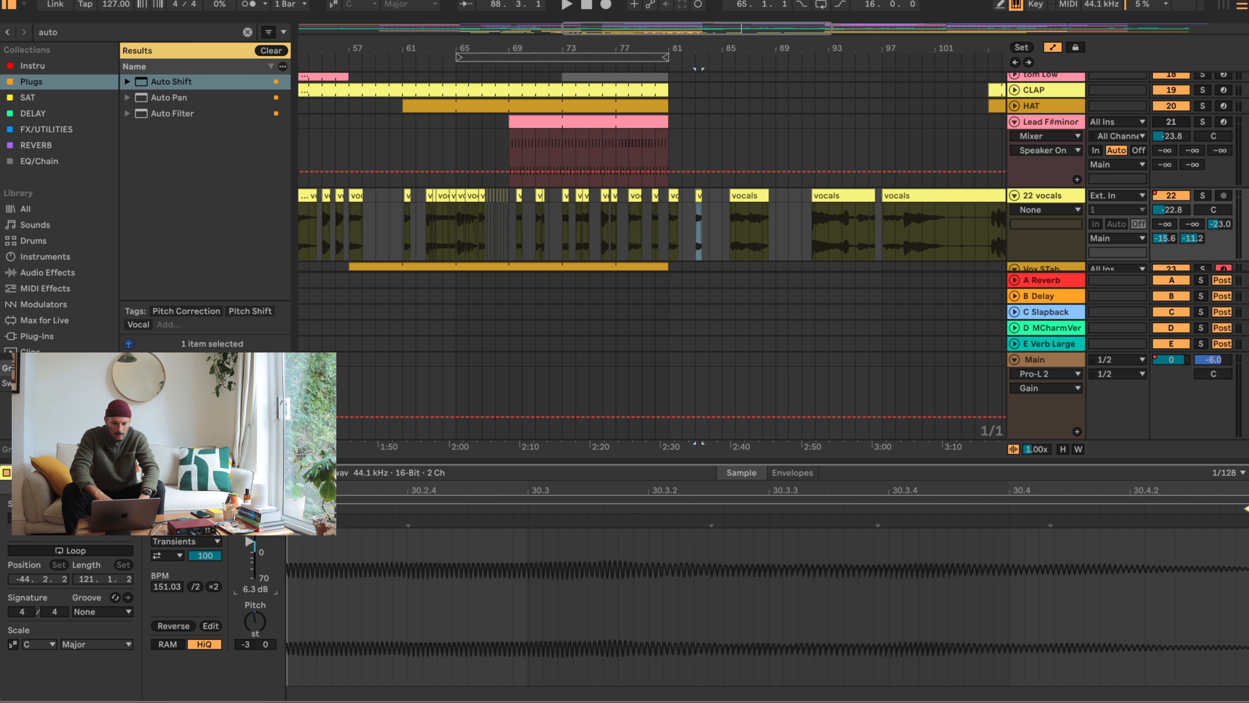
# - Audition the vocals clip from bar 97 and trim its start to about 102.2
pyautogui.moveTo(510, 45); pyautogui.dragTo(511, 45)
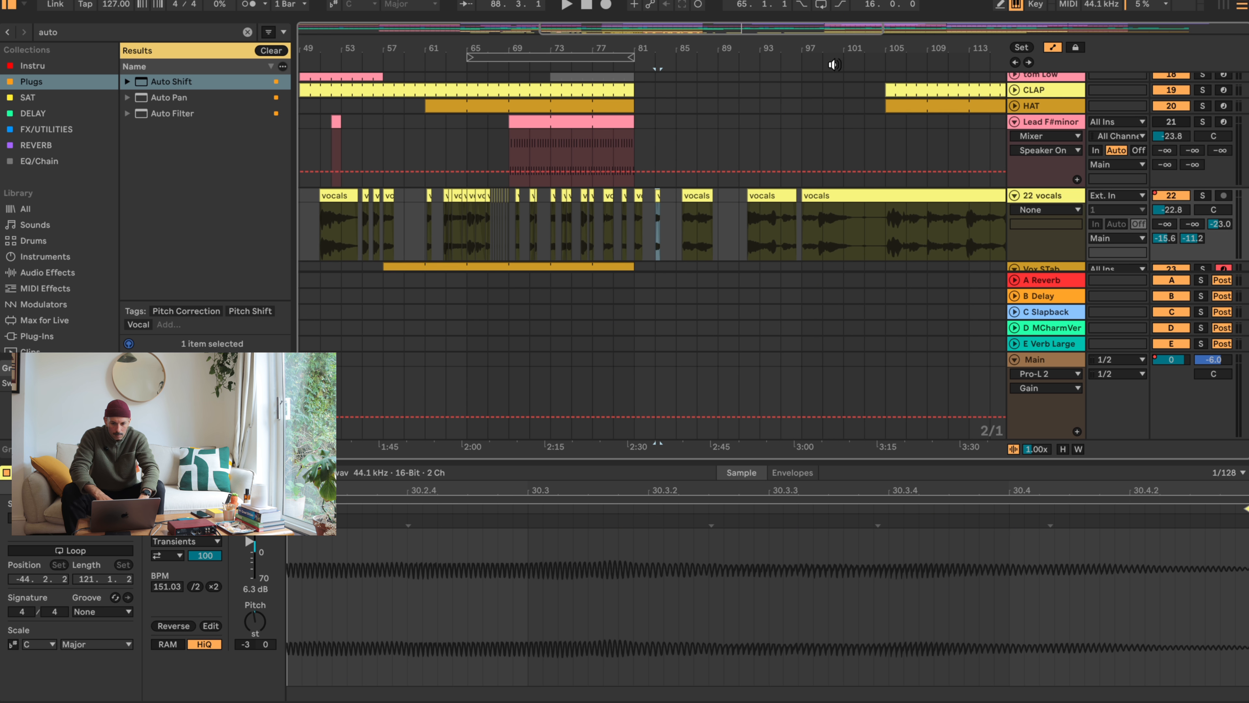
pyautogui.moveTo(834, 65); pyautogui.dragTo(833, 74)
pyautogui.click(745, 194)
pyautogui.press('space')
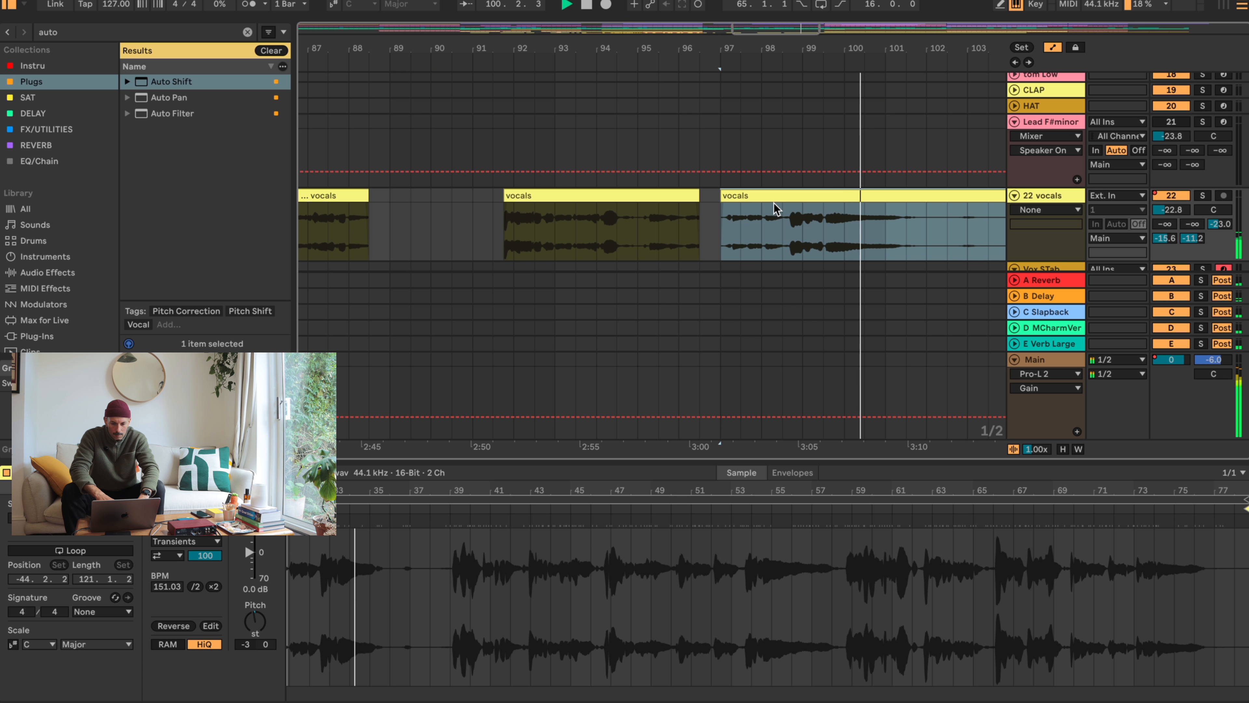
pyautogui.moveTo(932, 42); pyautogui.dragTo(724, 44)
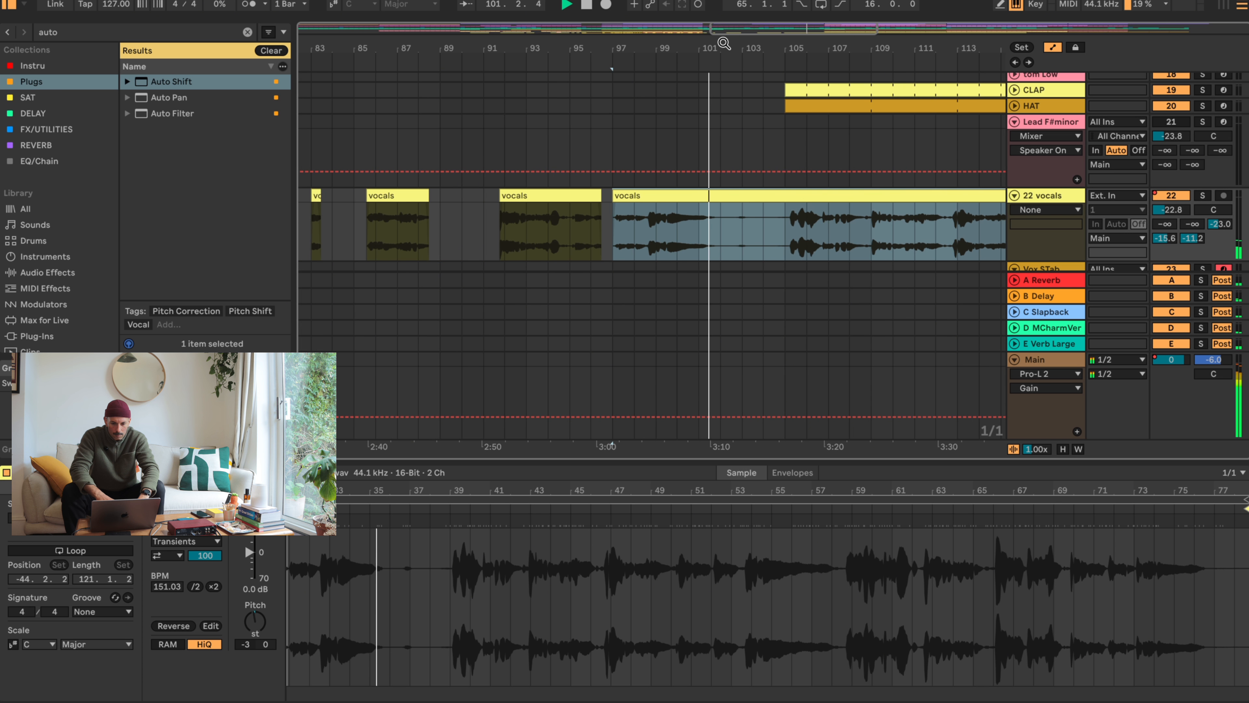
pyautogui.moveTo(614, 195); pyautogui.dragTo(727, 195)
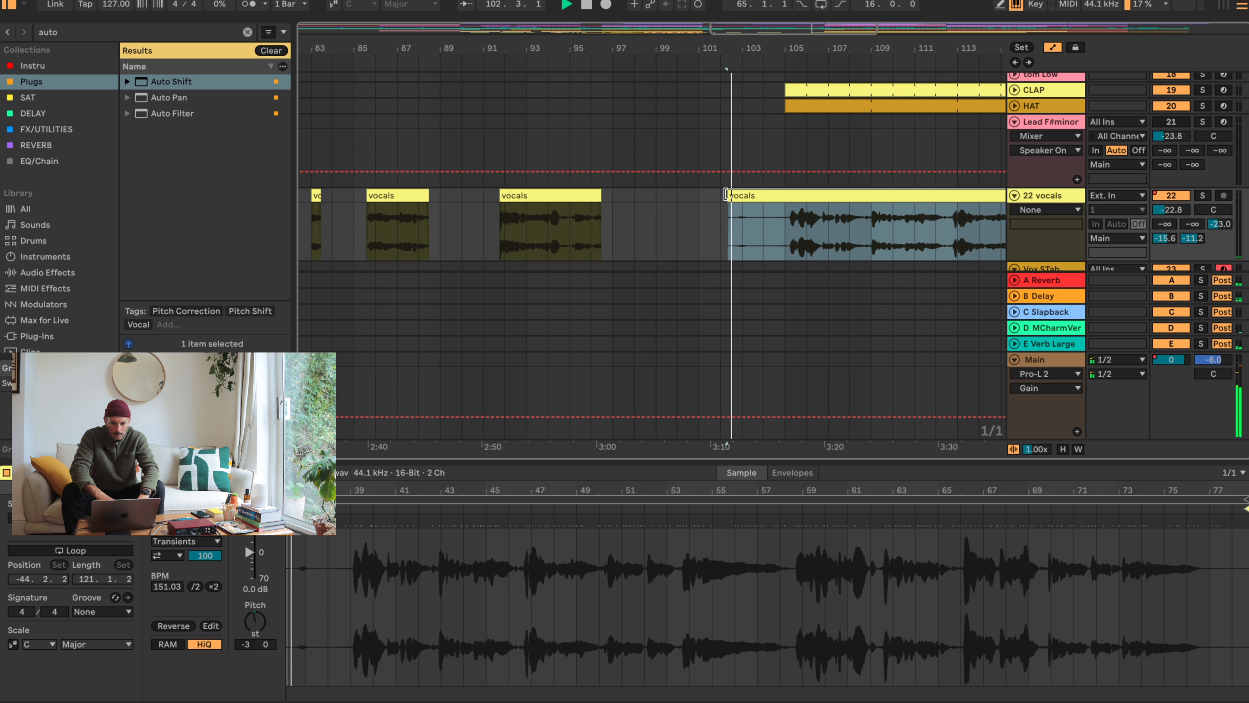
# - Audition the remaining vocals around bar 105 and move the clip to start at about bar 111
pyautogui.click(785, 226)
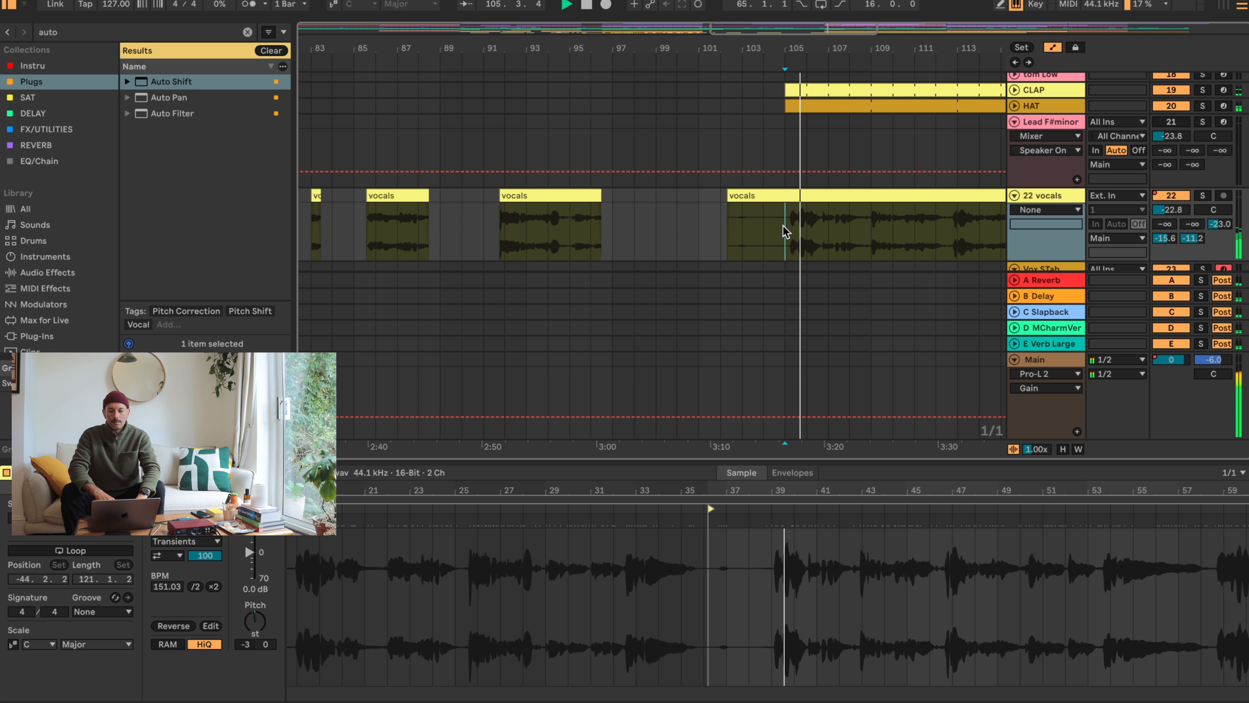
pyautogui.moveTo(842, 50); pyautogui.dragTo(842, 123)
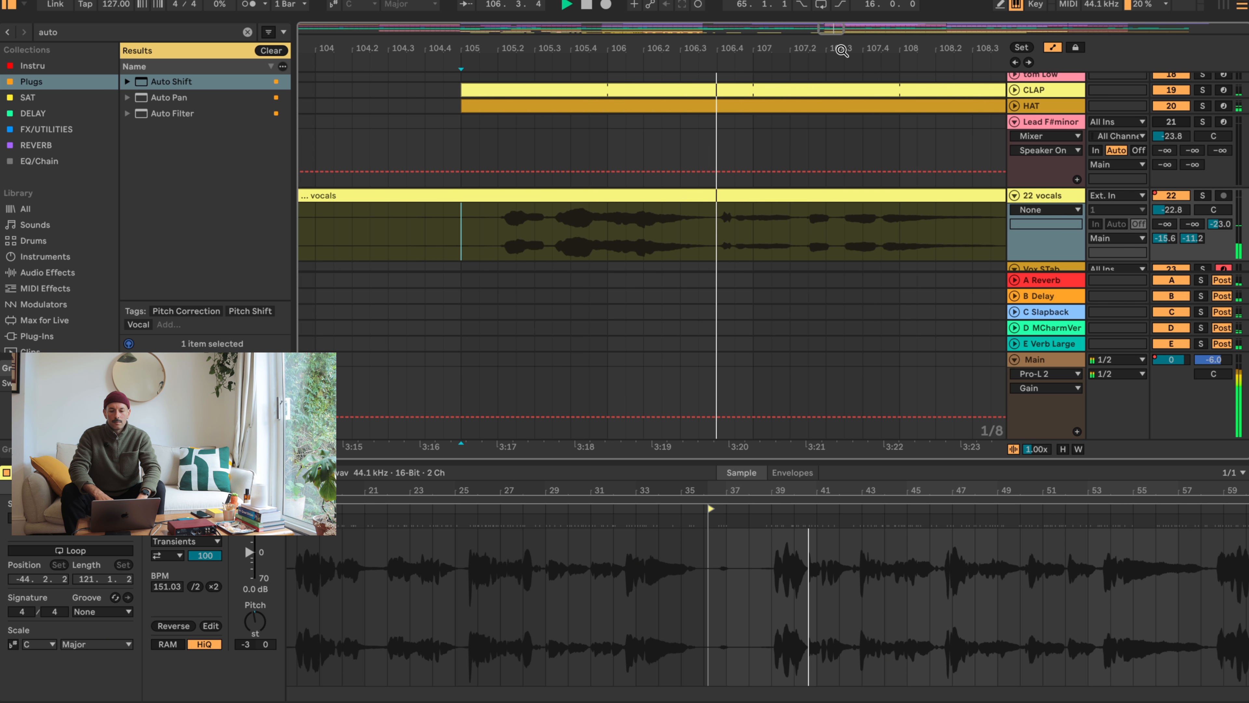
pyautogui.moveTo(774, 50); pyautogui.dragTo(774, 5)
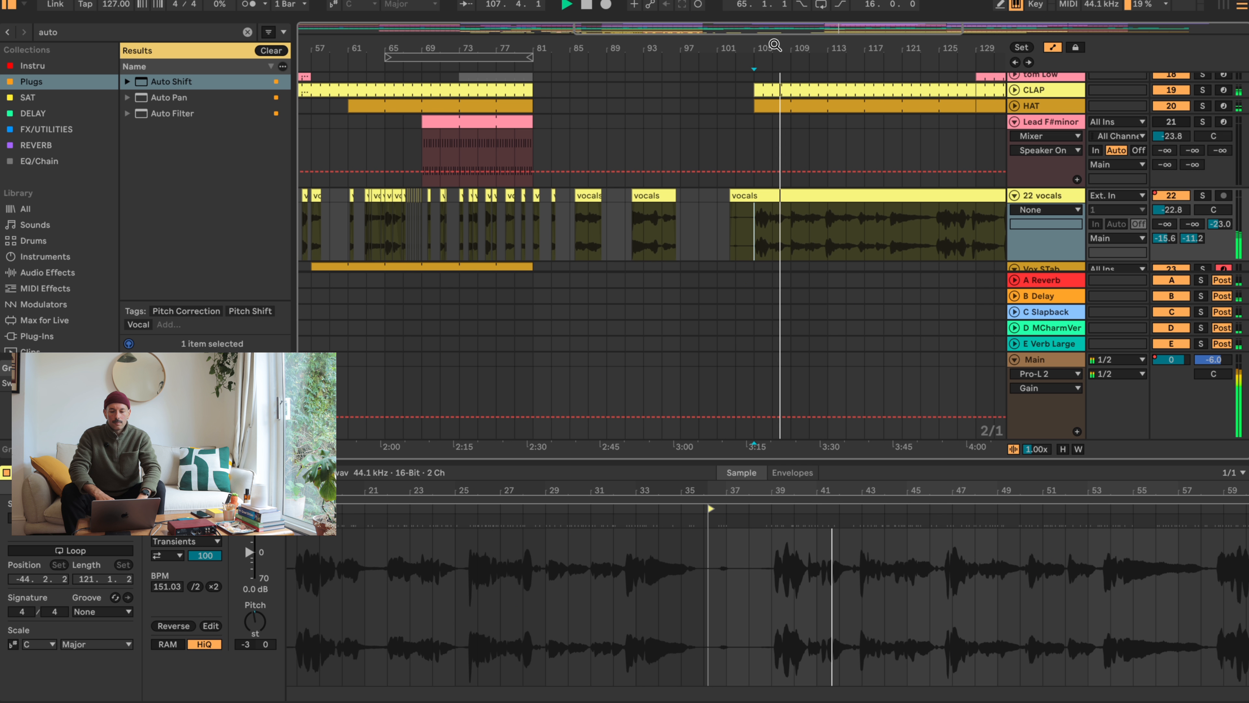
pyautogui.press('space')
pyautogui.moveTo(747, 195); pyautogui.dragTo(832, 193)
pyautogui.scroll(-5, 539, 263)
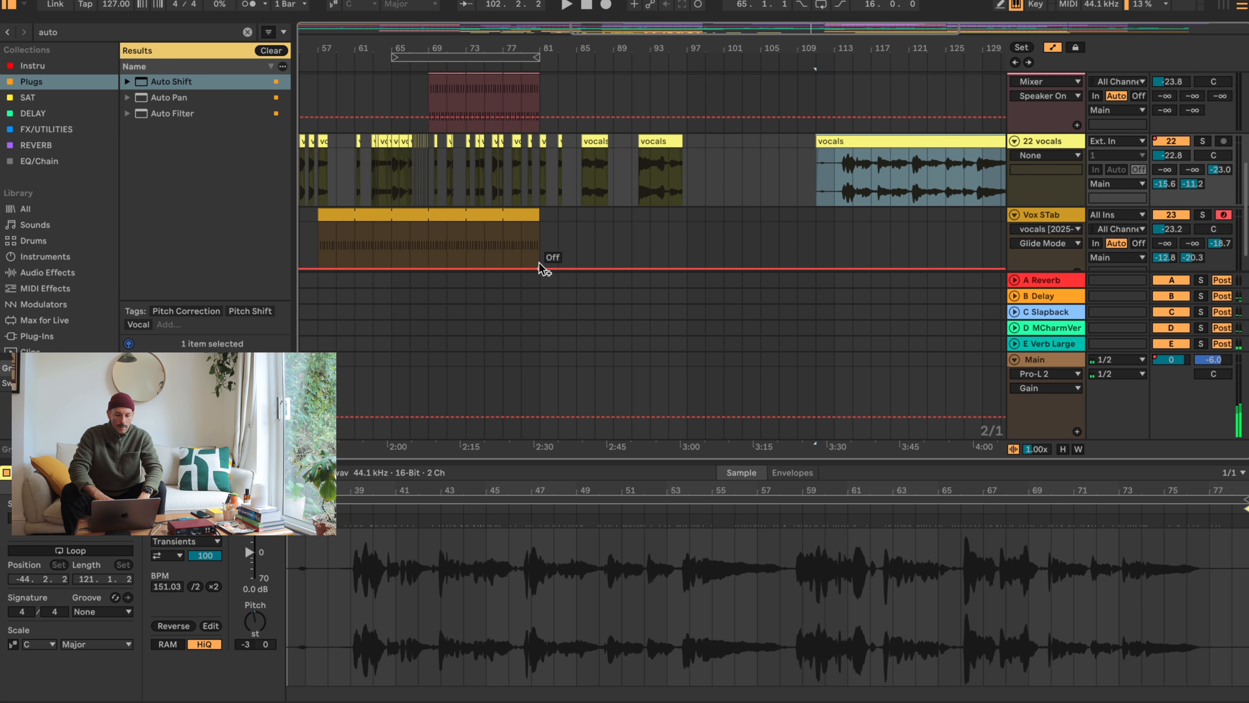
# - Copy the end of the Vox STab part to bars 105–113 and, after auditioning it, extend the copy back to bar 101
pyautogui.moveTo(541, 195); pyautogui.dragTo(788, 179)
pyautogui.press('space')
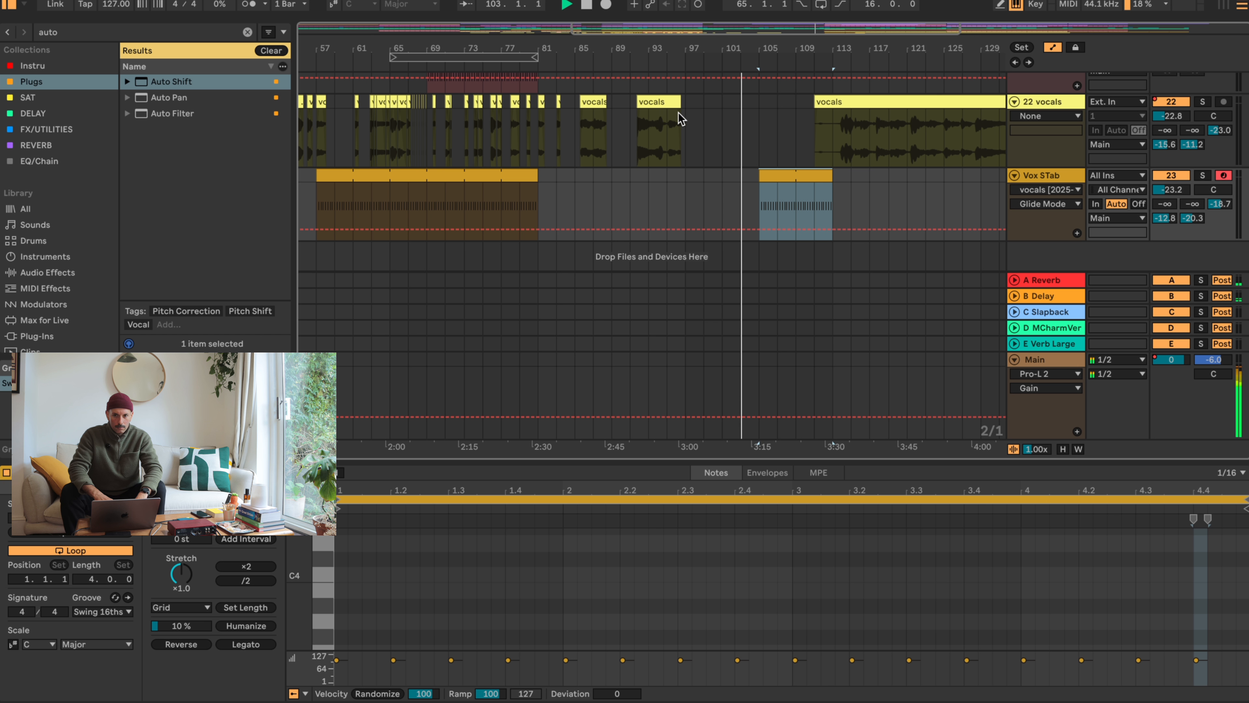
pyautogui.scroll(3, 743, 152)
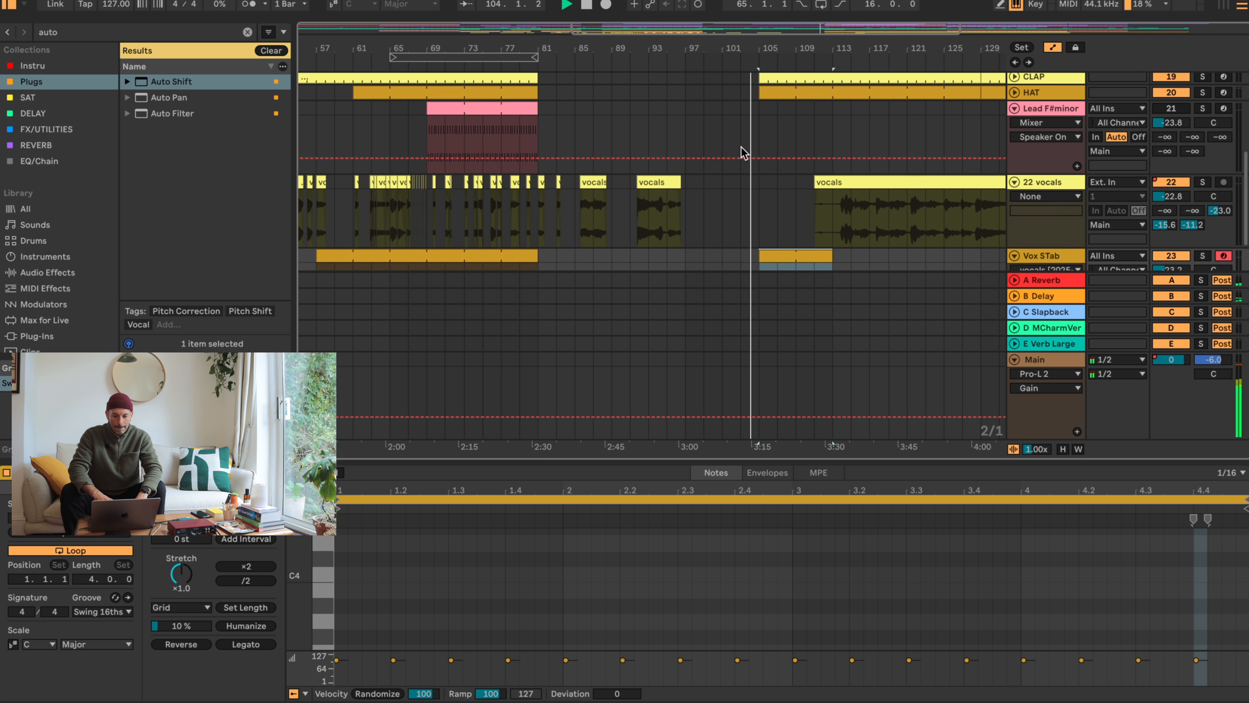
pyautogui.scroll(-2, 744, 150)
pyautogui.press('space')
pyautogui.moveTo(765, 205); pyautogui.dragTo(732, 205)
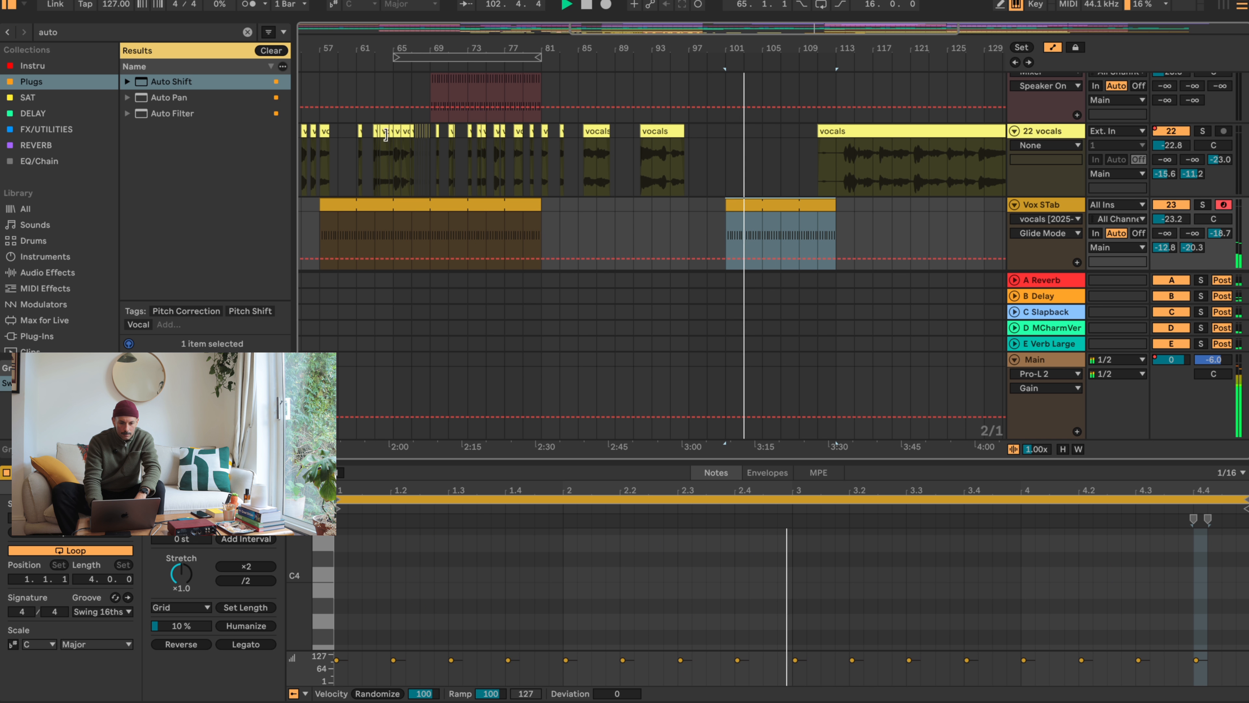
# - Copy the seven adjoining vocals chops between about 62.3 and bar 67
pyautogui.moveTo(383, 50); pyautogui.dragTo(388, 134)
pyautogui.click(345, 128)
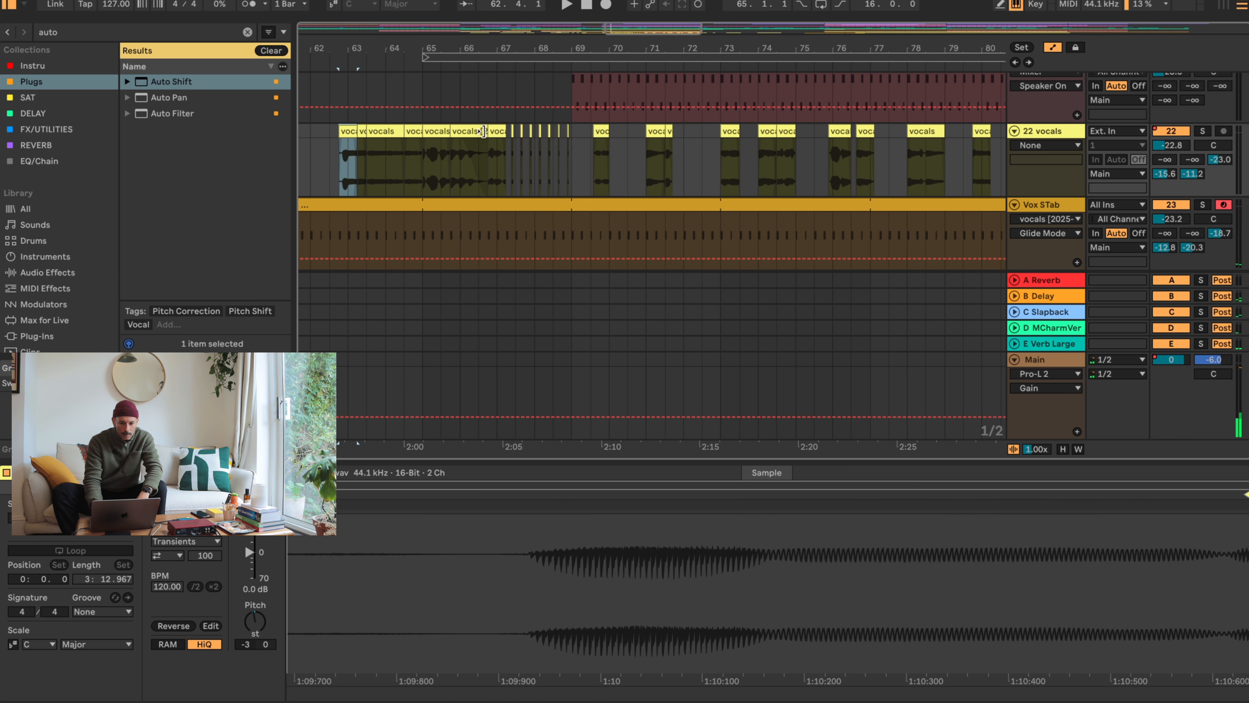
pyautogui.keyDown('shift'); pyautogui.click(501, 131); pyautogui.keyUp('shift')
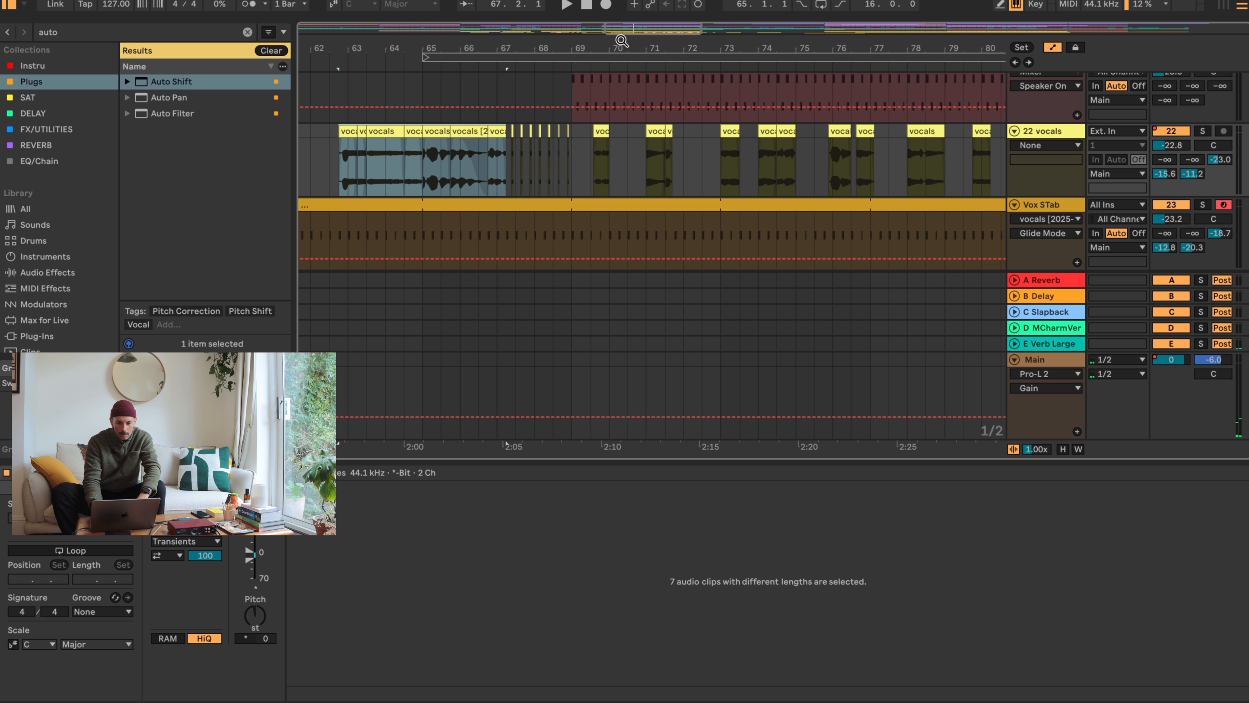
pyautogui.moveTo(337, 140); pyautogui.dragTo(494, 131)
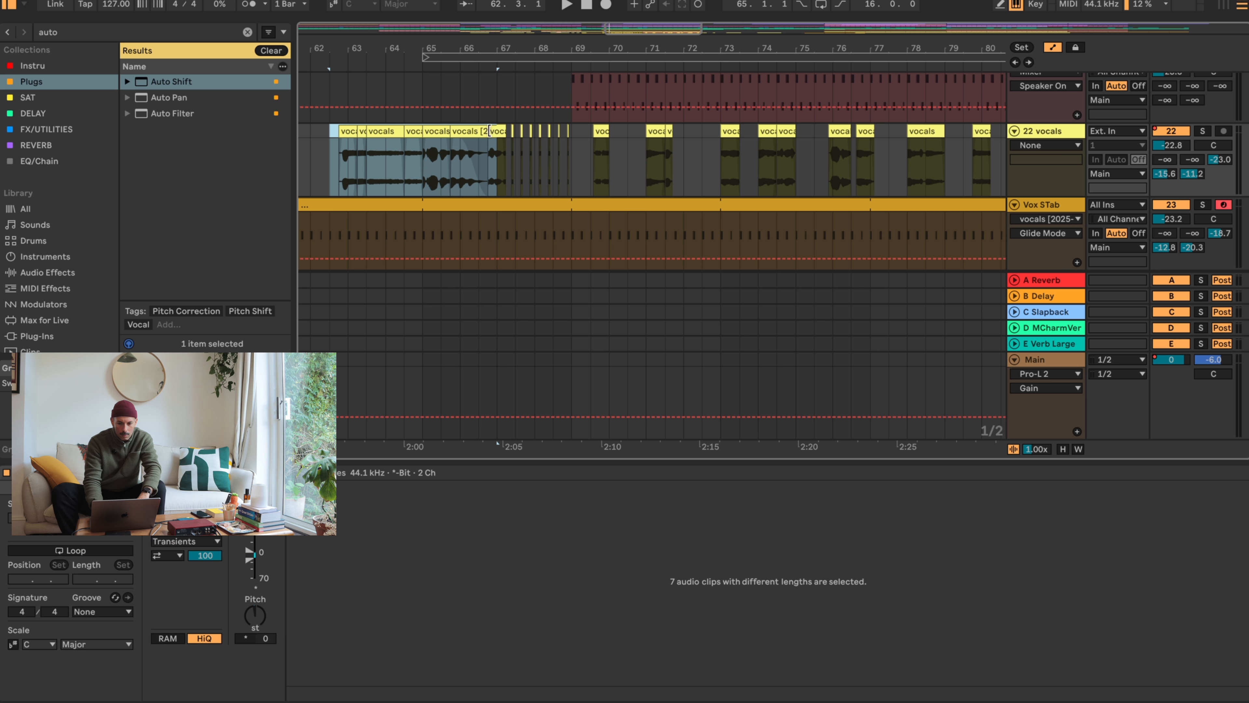
pyautogui.moveTo(847, 40); pyautogui.dragTo(561, 22)
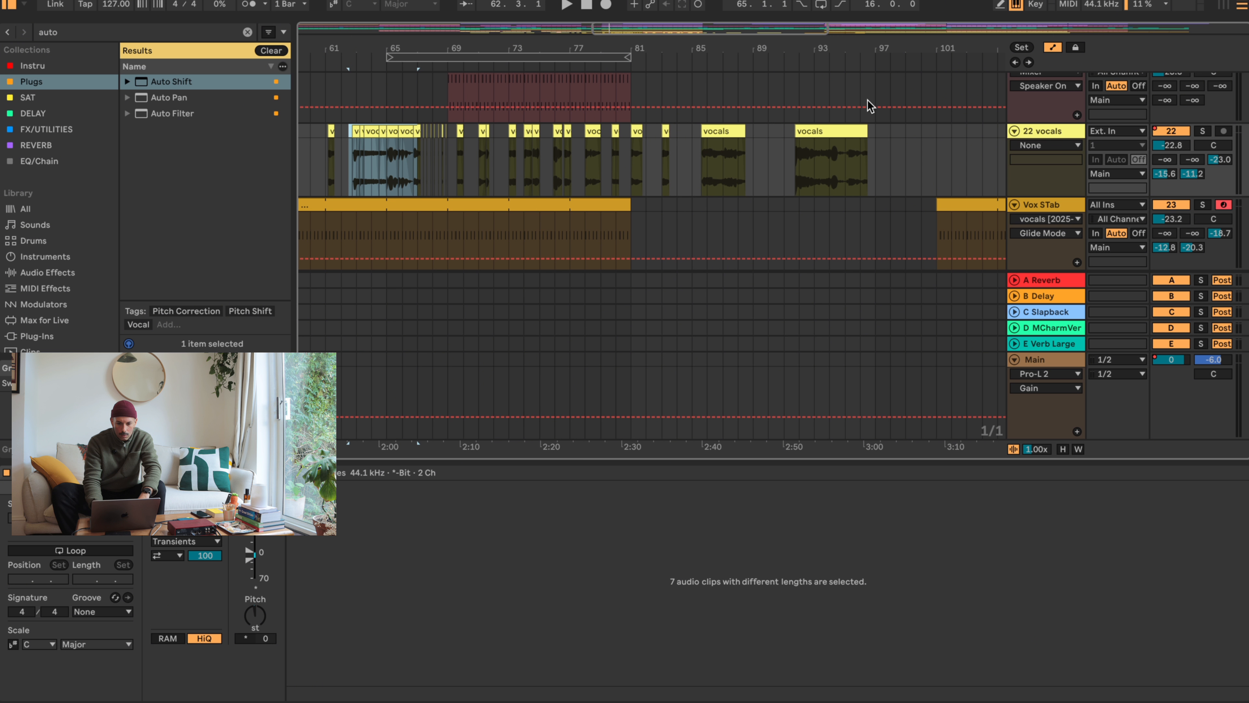
# - Move the long vocals clip to start at bar 118
pyautogui.hscroll(10, 708, 233)
pyautogui.scroll(1, 708, 233)
pyautogui.scroll(-3, 706, 233)
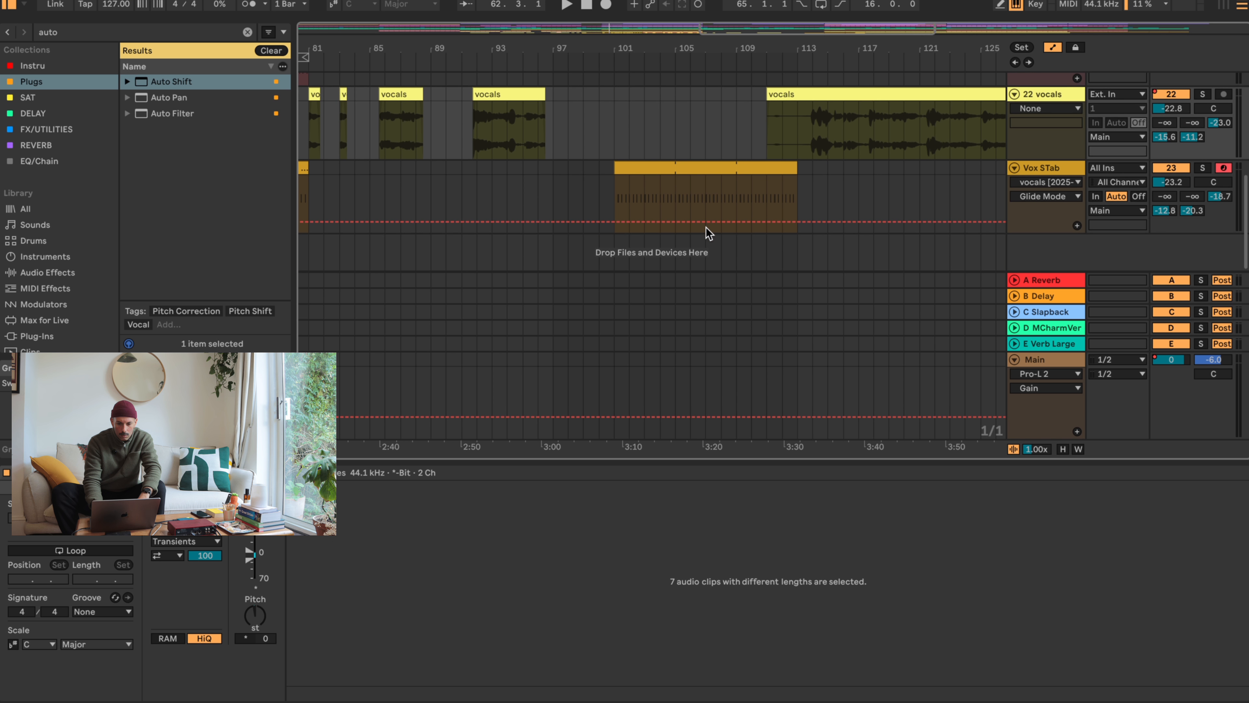
pyautogui.scroll(4, 705, 231)
pyautogui.moveTo(773, 147); pyautogui.dragTo(875, 149)
# - Try pasting the seven copied vocals chops at bar 107 and shifting them to start around bar 103
pyautogui.click(711, 153)
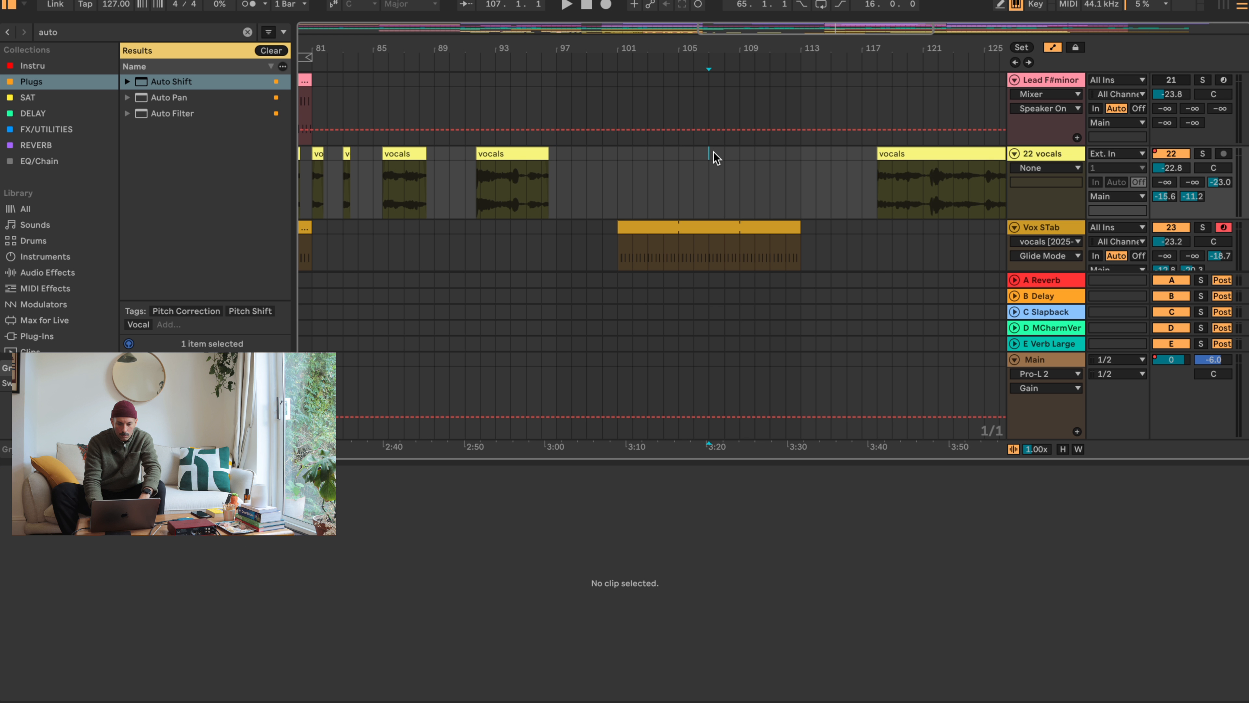
pyautogui.hotkey('ctrl', 'v')
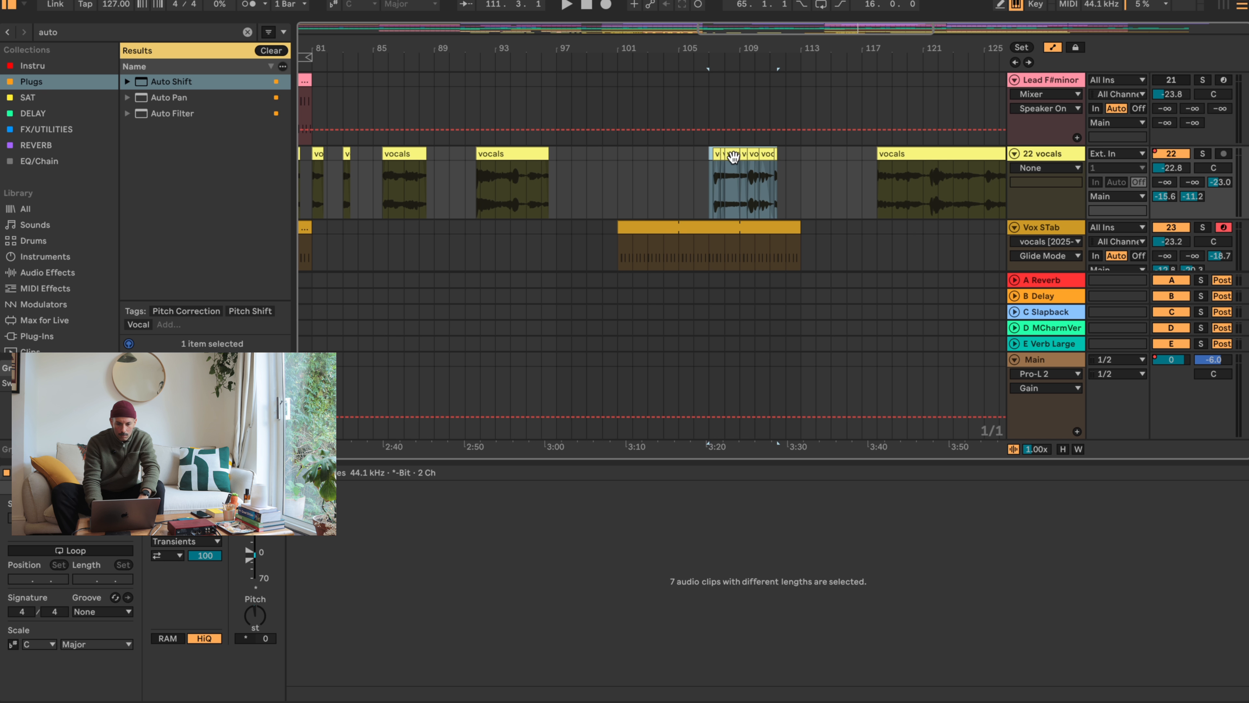
pyautogui.moveTo(733, 156); pyautogui.dragTo(785, 155)
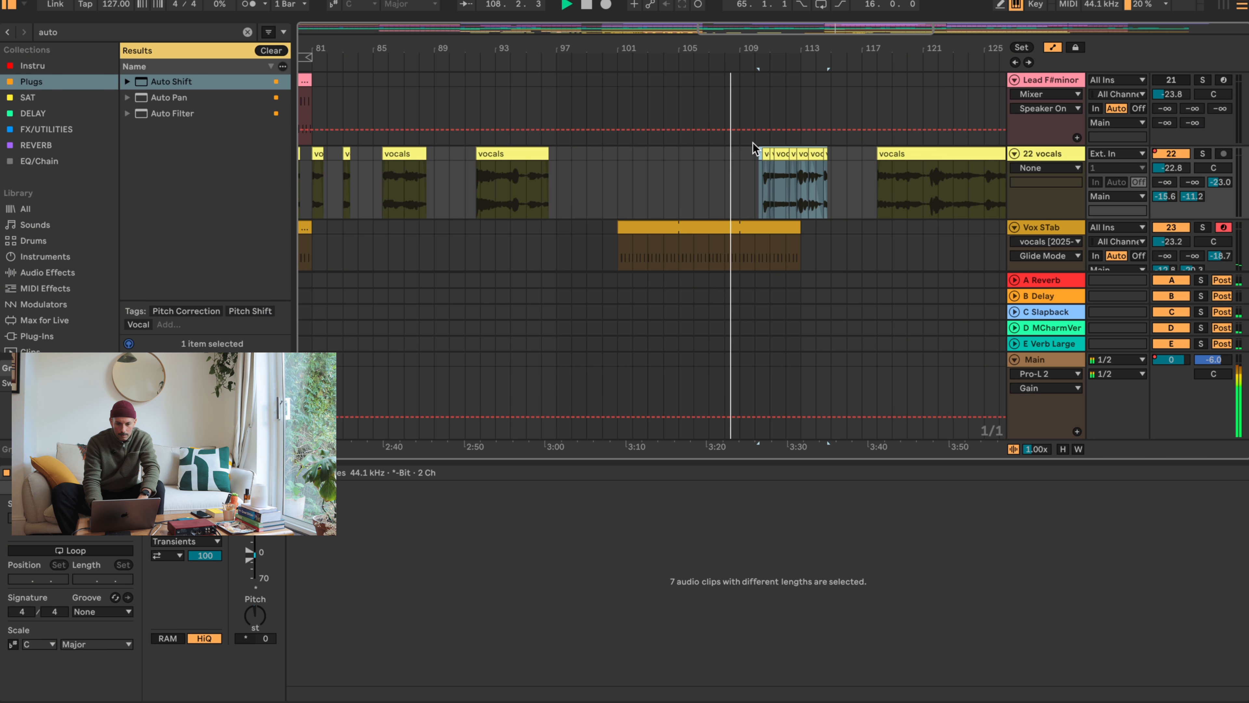
pyautogui.scroll(5, 750, 207)
pyautogui.scroll(-5, 749, 225)
pyautogui.moveTo(778, 163); pyautogui.dragTo(666, 162)
# - Audition the pasted vocals chops from bar 103 and delete them from the vocals track
pyautogui.click(644, 57)
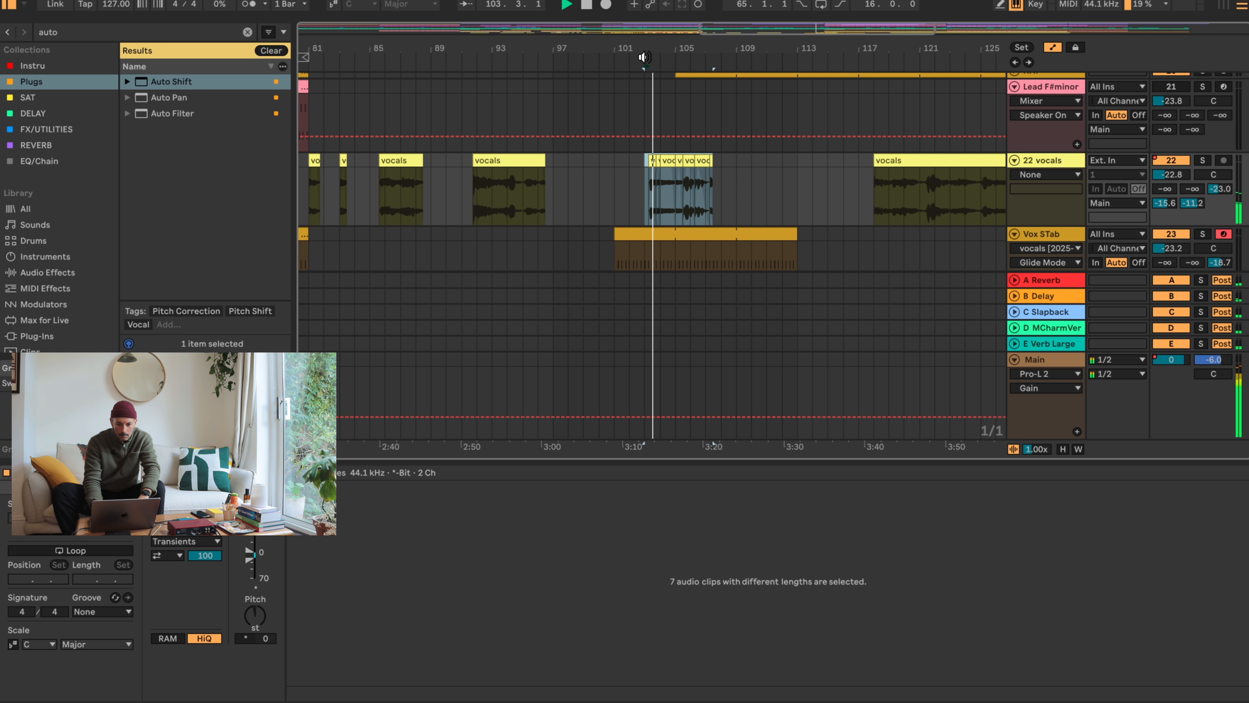
pyautogui.click(643, 120)
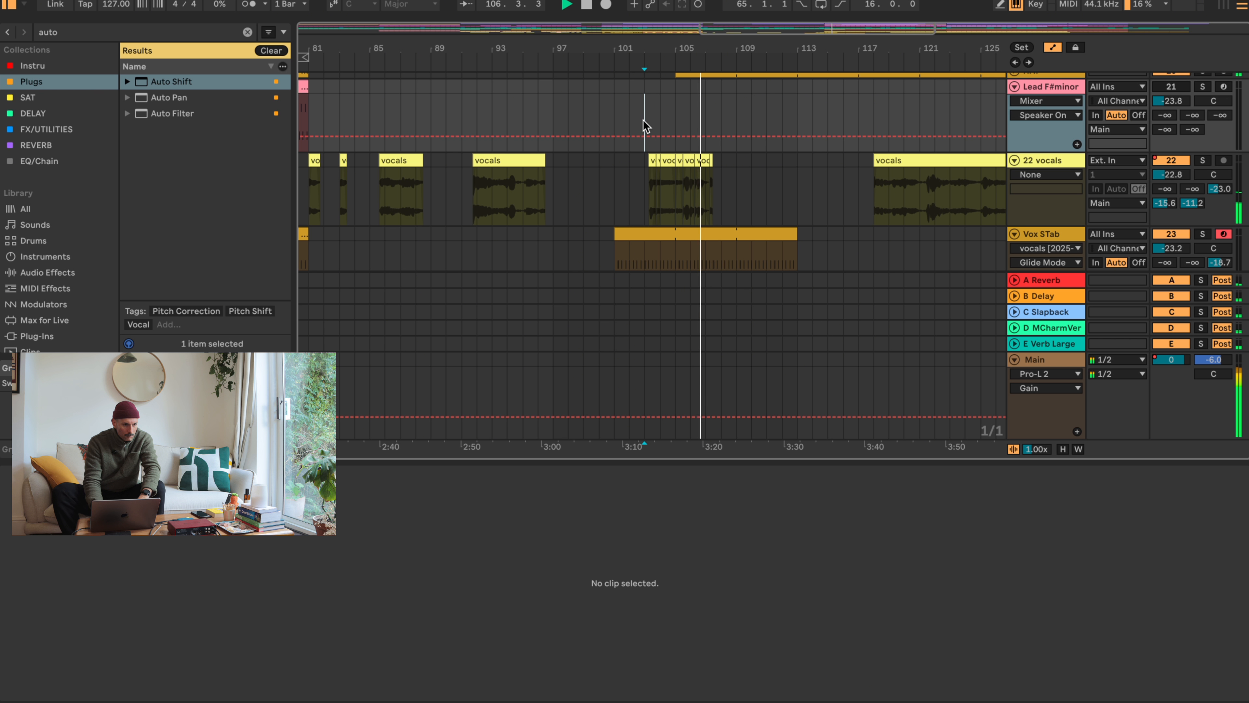
pyautogui.moveTo(738, 172); pyautogui.dragTo(642, 157)
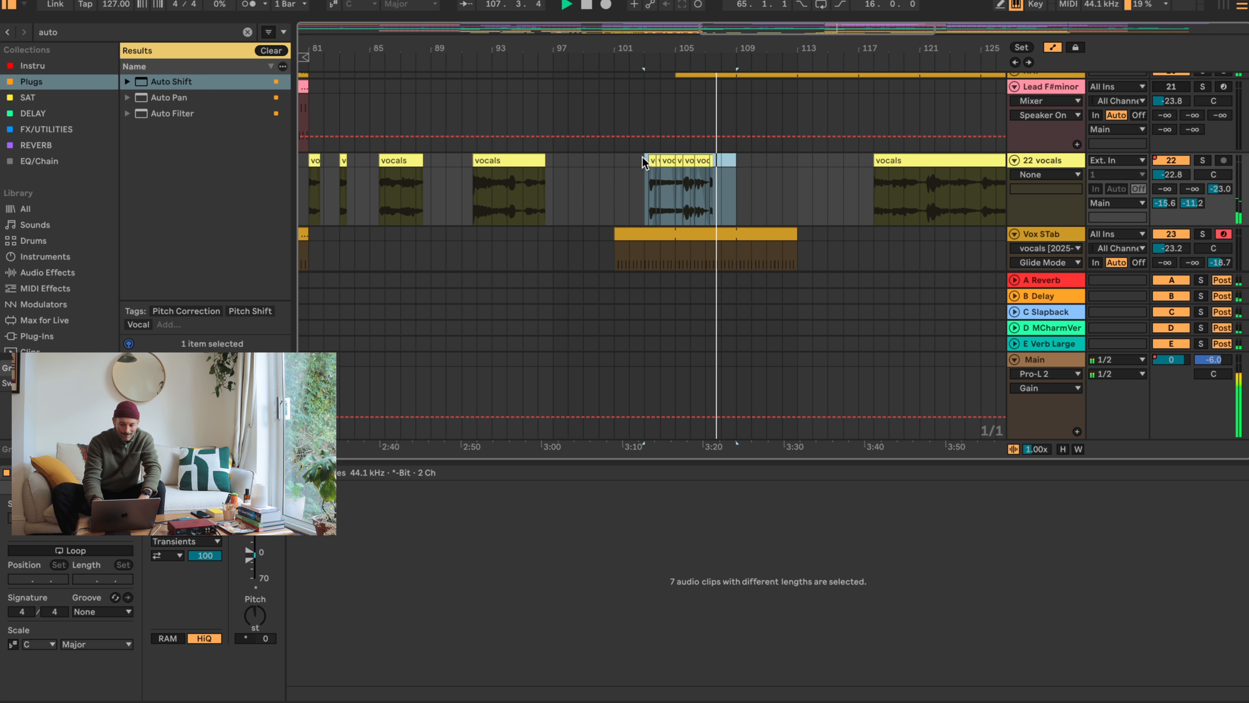
pyautogui.press('Delete')
pyautogui.click(739, 157)
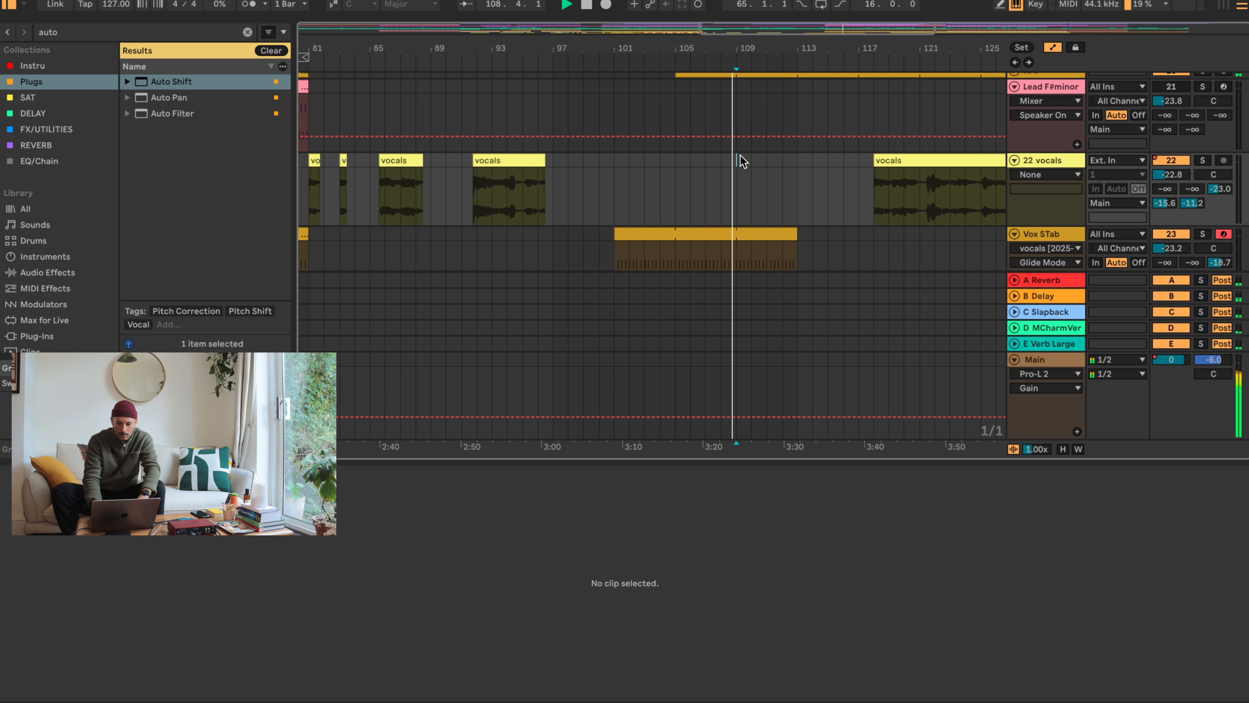
pyautogui.press('space')
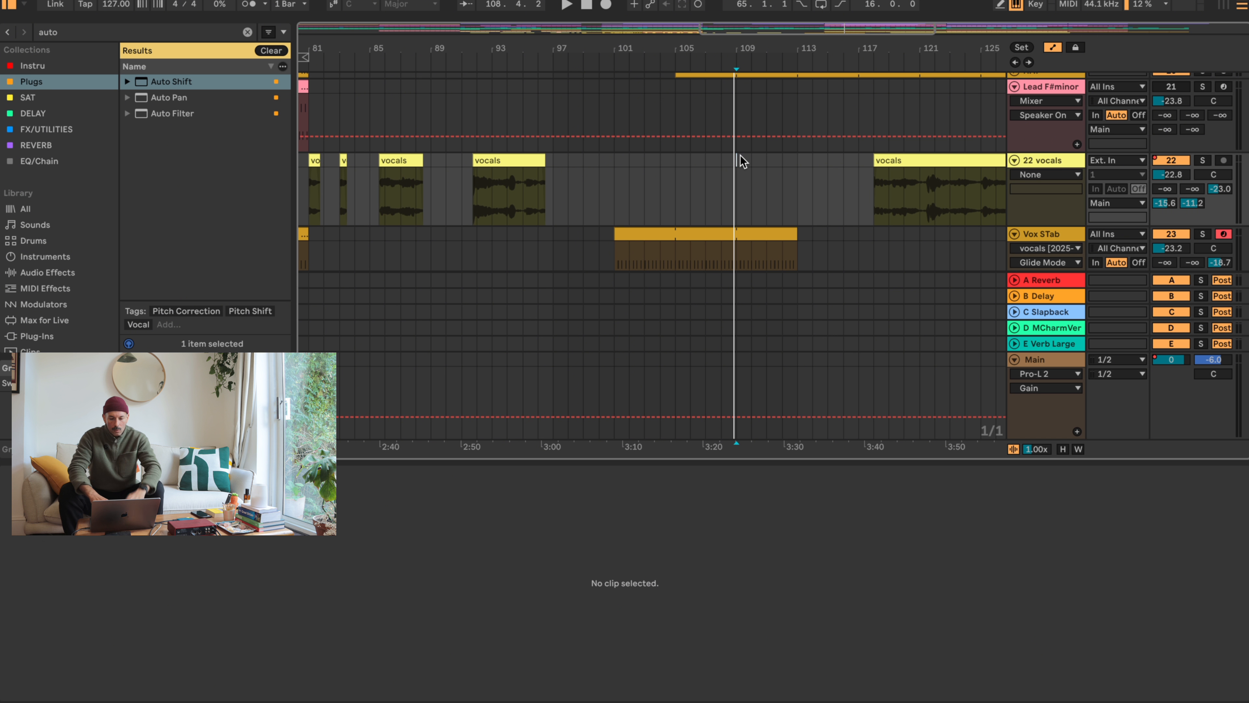
# - Deactivate the long vocals clip at bar 118 and, after auditioning from bar 33, the vocals clip at about bar 35
pyautogui.moveTo(716, 46); pyautogui.dragTo(716, 13)
pyautogui.click(807, 169)
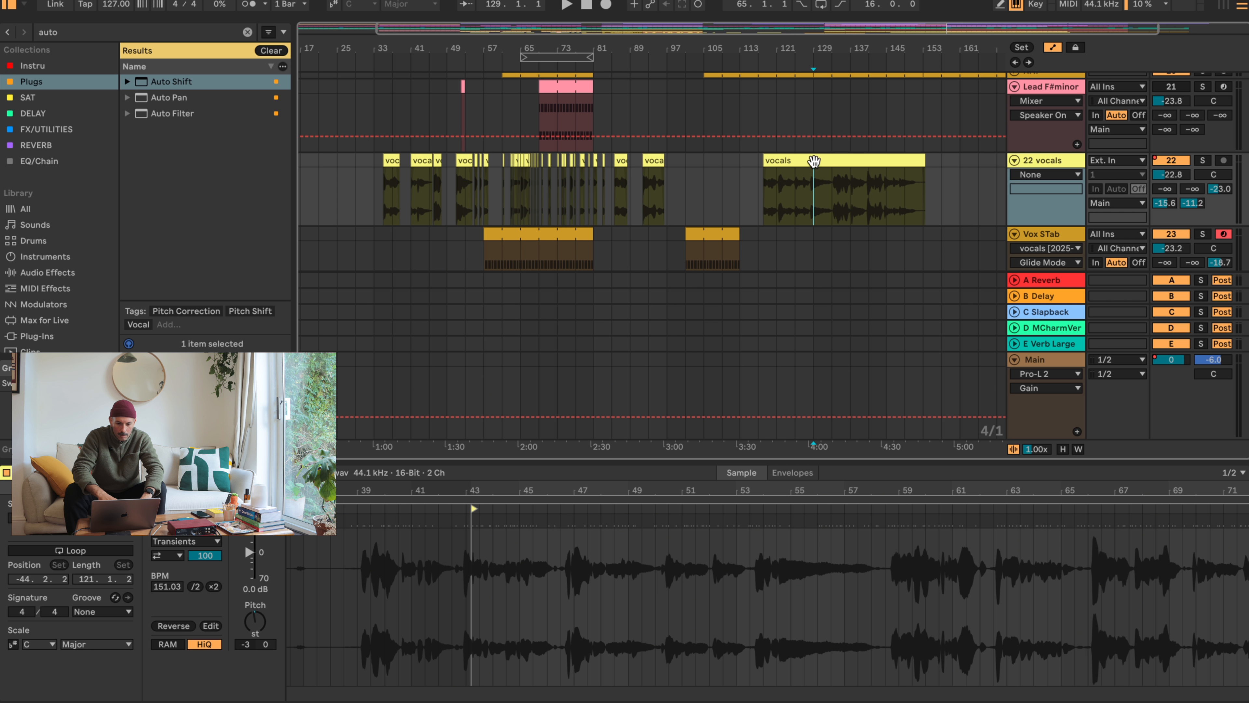
pyautogui.click(814, 161)
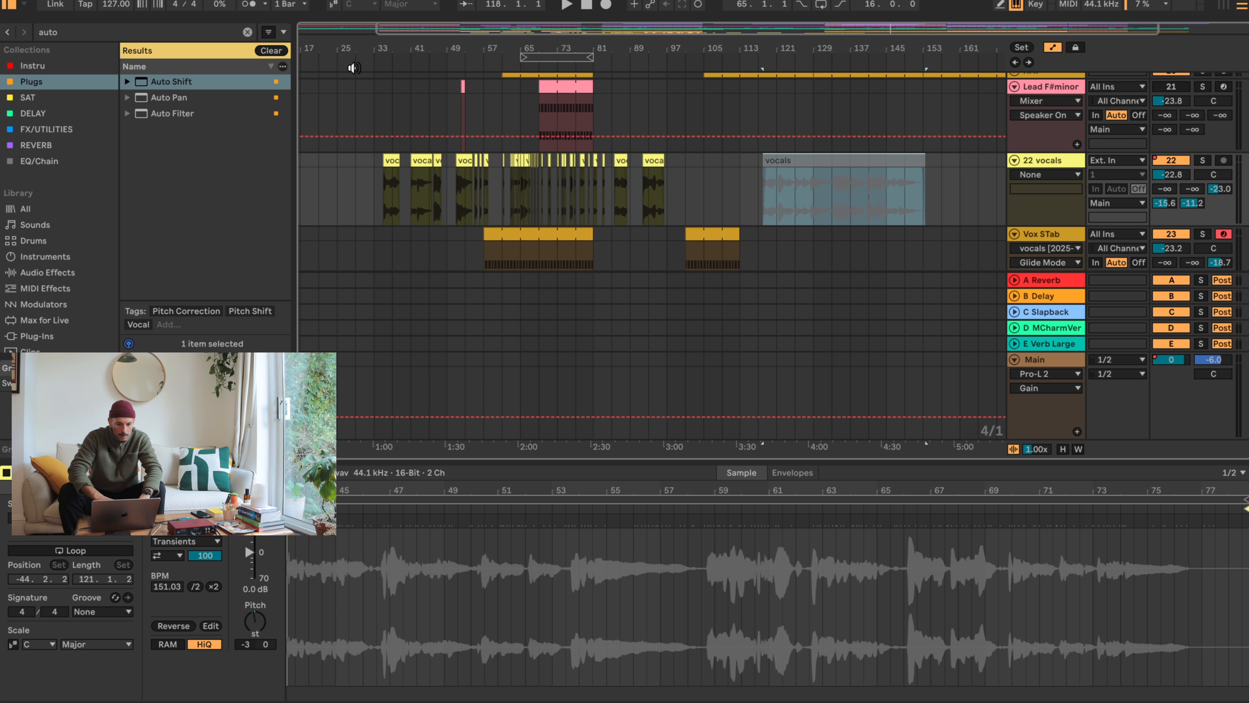
pyautogui.click(374, 168)
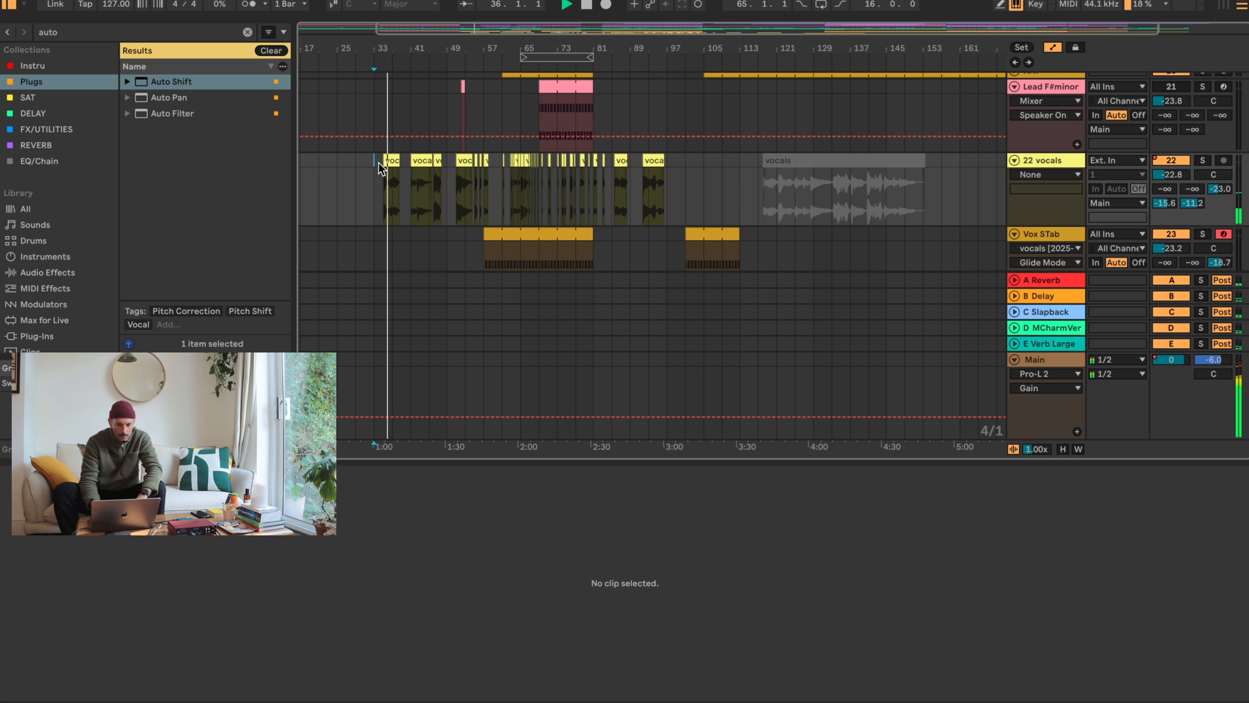
pyautogui.click(387, 160)
pyautogui.press('space')
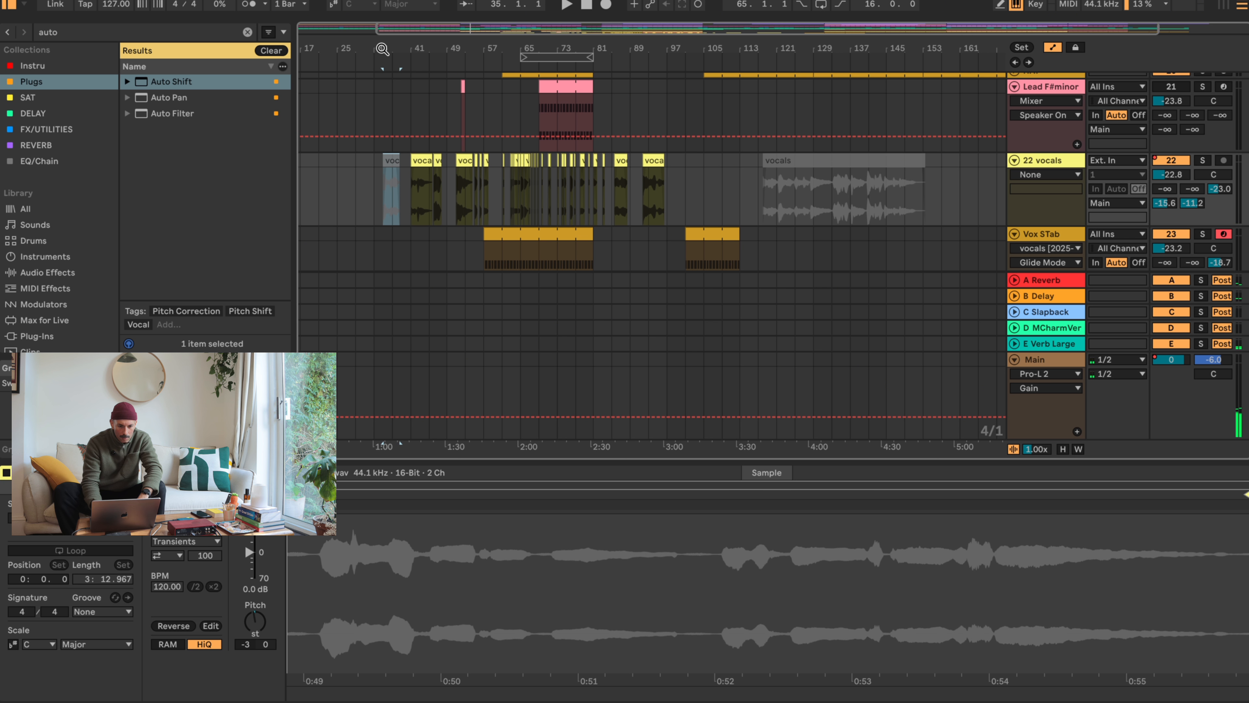
# - Deactivate the two vocals clips starting at bars 41 and 46
pyautogui.moveTo(383, 49); pyautogui.dragTo(387, 83)
pyautogui.click(523, 162)
pyautogui.press('0')
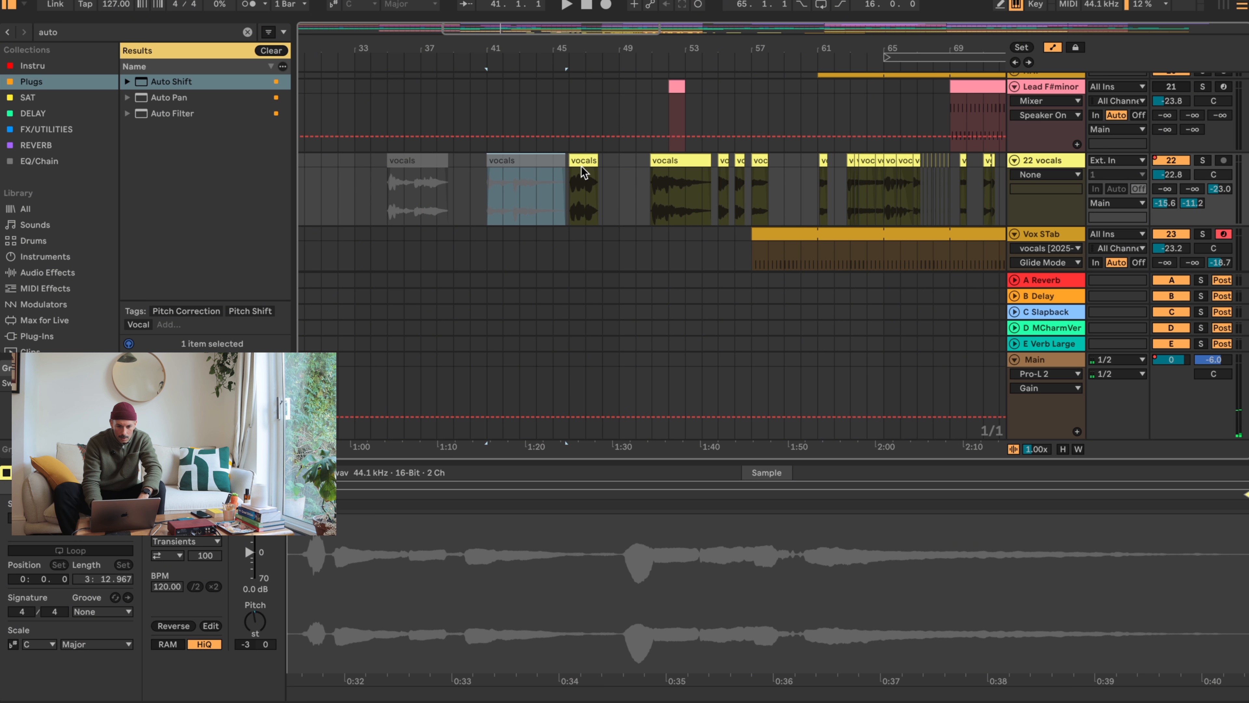
pyautogui.click(583, 163)
pyautogui.press('0')
# - Audition the song from bar 51 and deactivate the vocals clip starting there
pyautogui.click(650, 114)
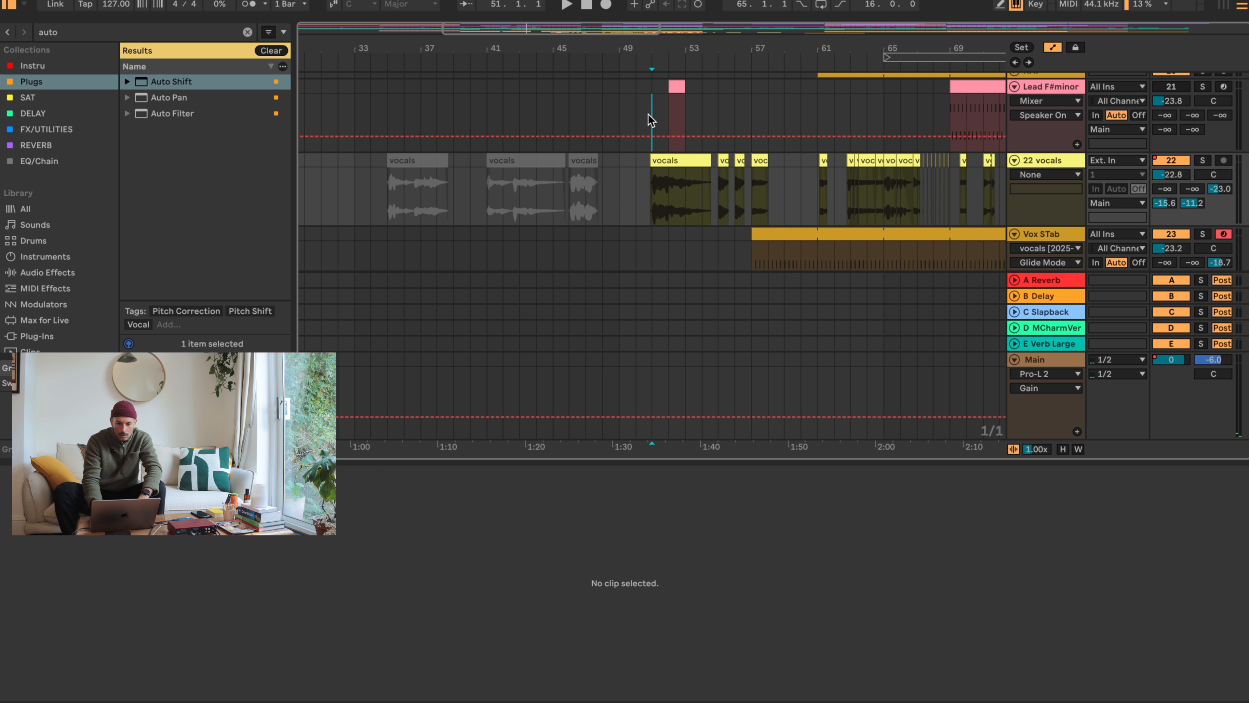
pyautogui.press('space')
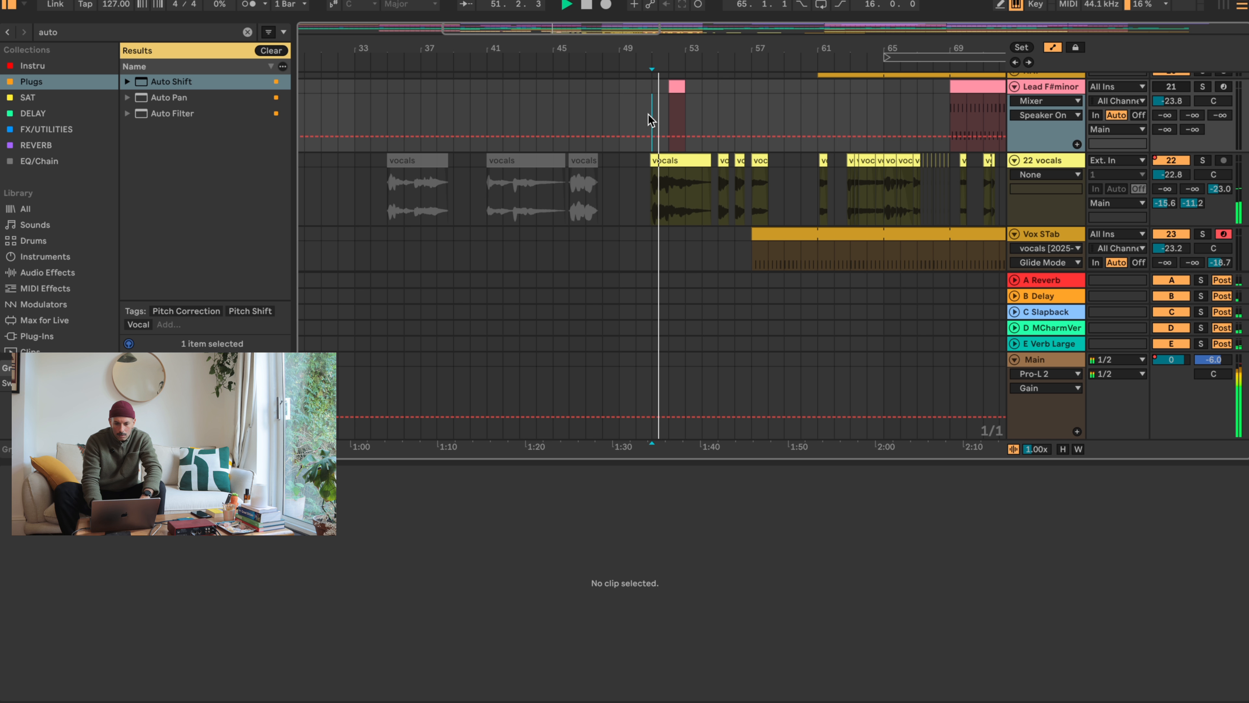
pyautogui.click(688, 161)
# - Audition the chops from bar 55, trim the start of the last one, realign it to bar 57, and set its gain to 6.8 dB
pyautogui.click(721, 160)
pyautogui.press('space')
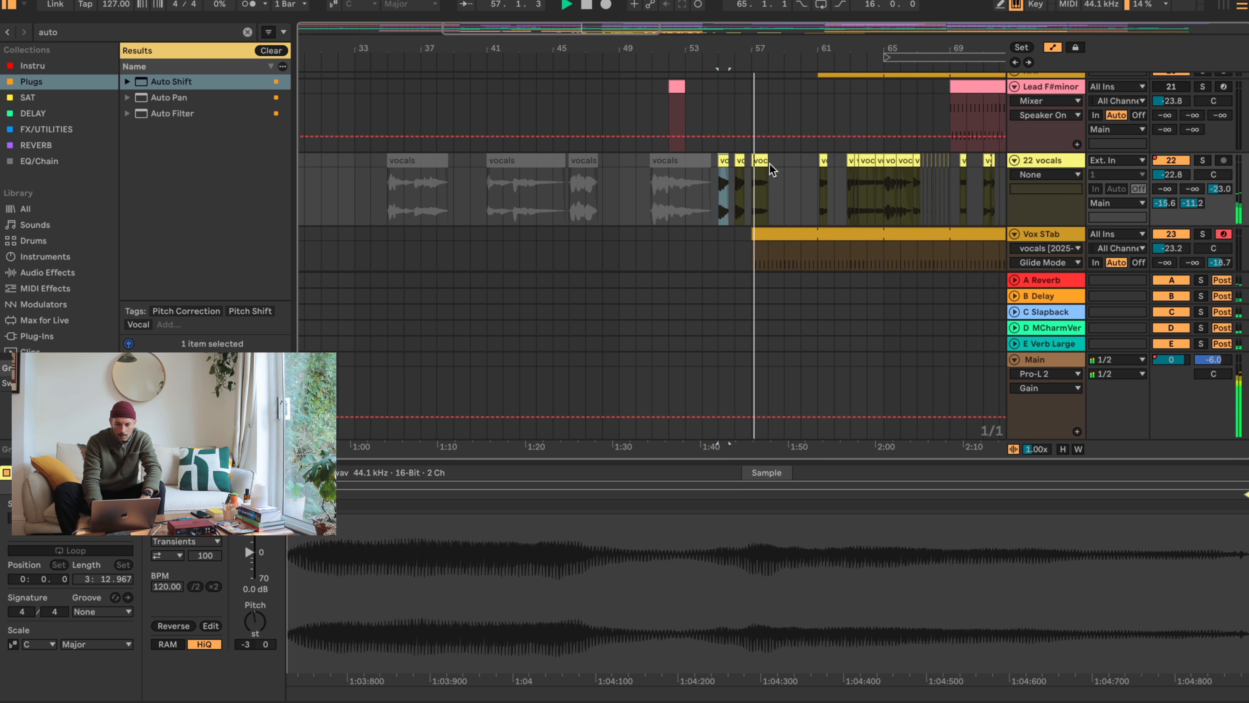
pyautogui.press('space')
pyautogui.moveTo(763, 45); pyautogui.dragTo(763, 98)
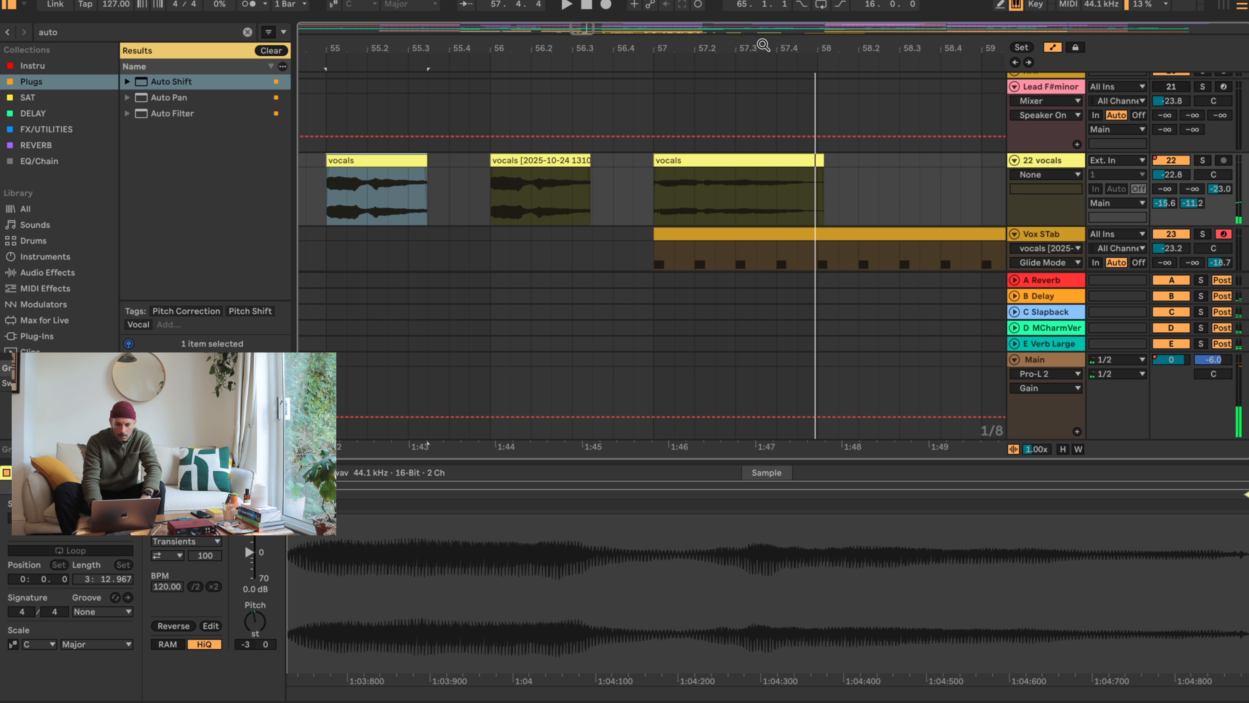
pyautogui.moveTo(655, 159)
pyautogui.mouseDown()
pyautogui.moveTo(702, 158)
pyautogui.moveTo(655, 158)
pyautogui.mouseUp()
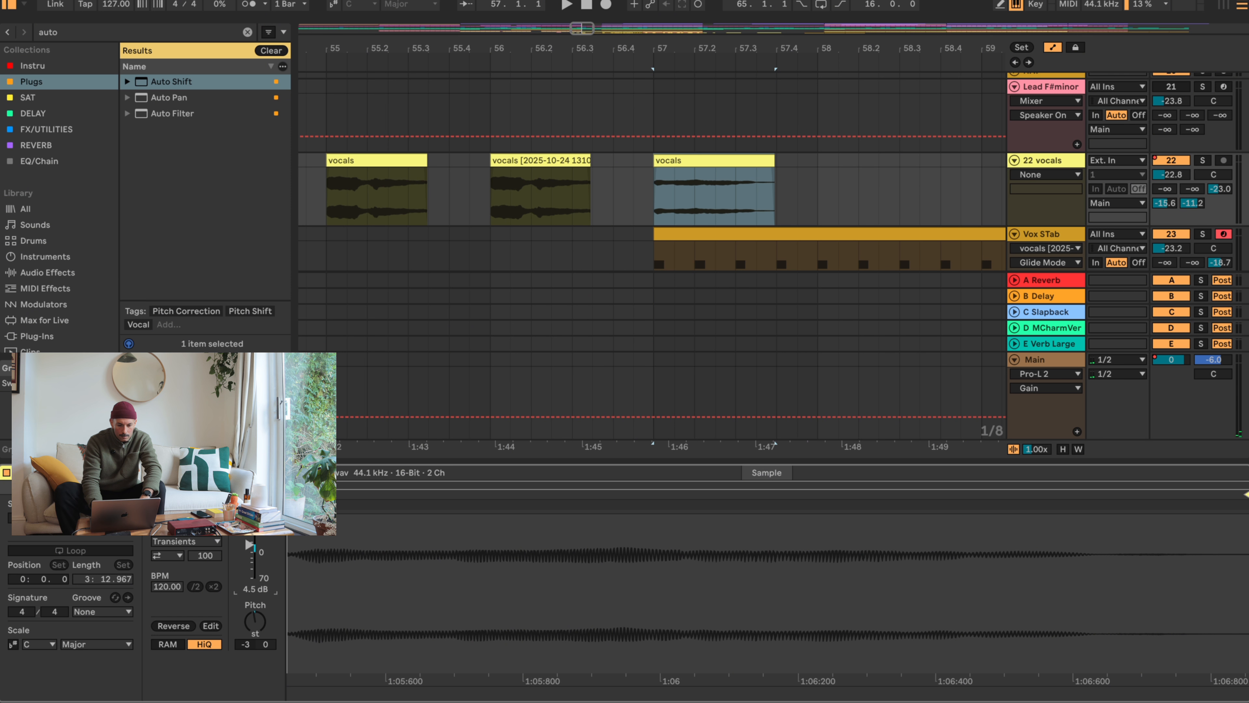
pyautogui.press('space')
pyautogui.press('space')
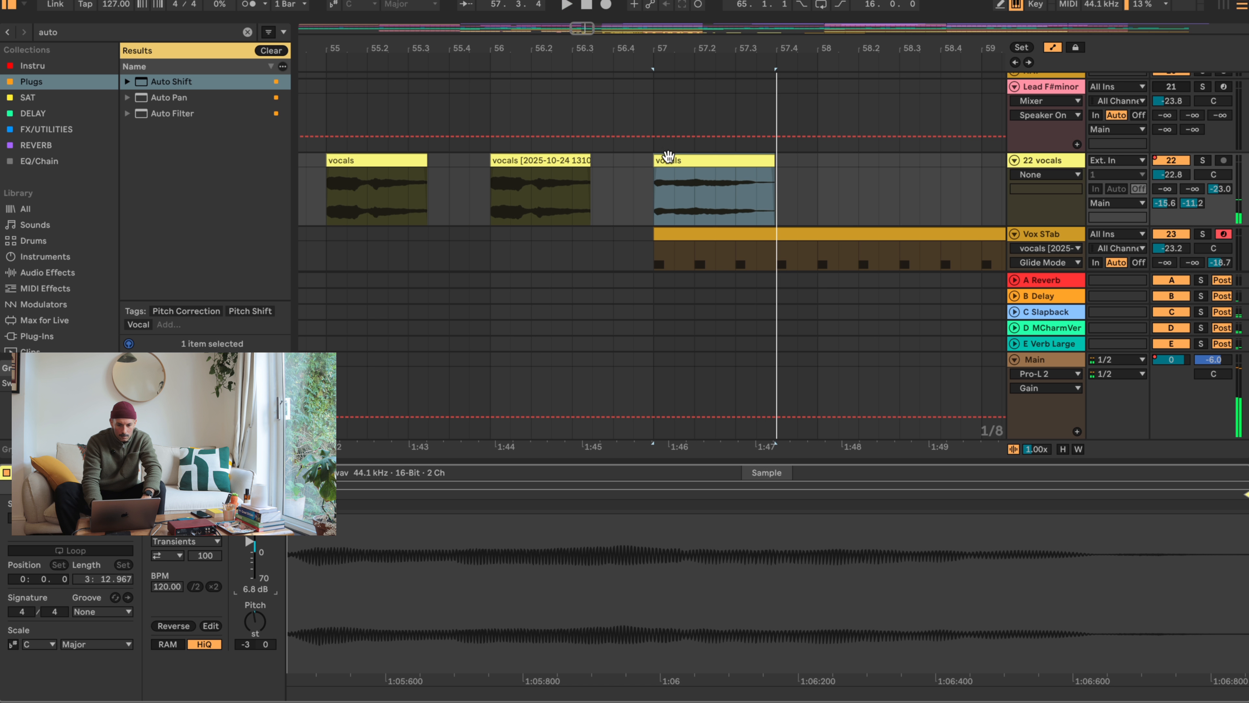
pyautogui.moveTo(655, 162)
pyautogui.mouseDown()
pyautogui.moveTo(675, 162)
pyautogui.moveTo(664, 167)
pyautogui.mouseUp()
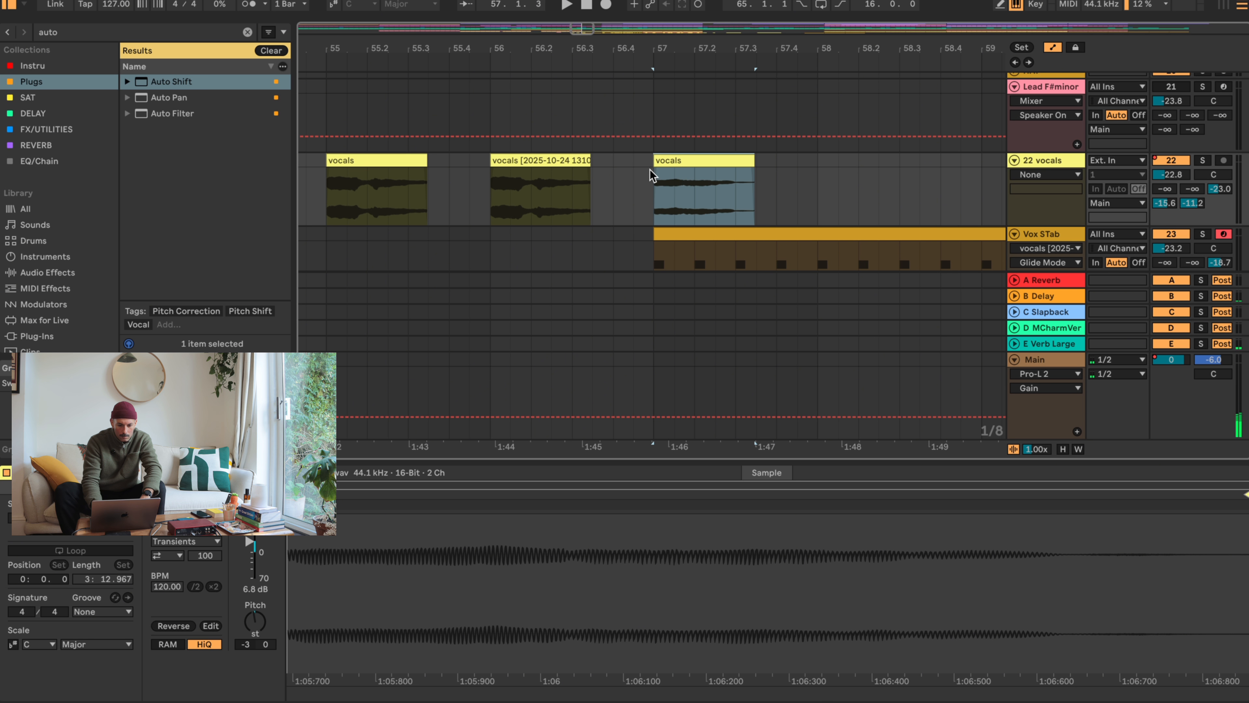
pyautogui.press('space')
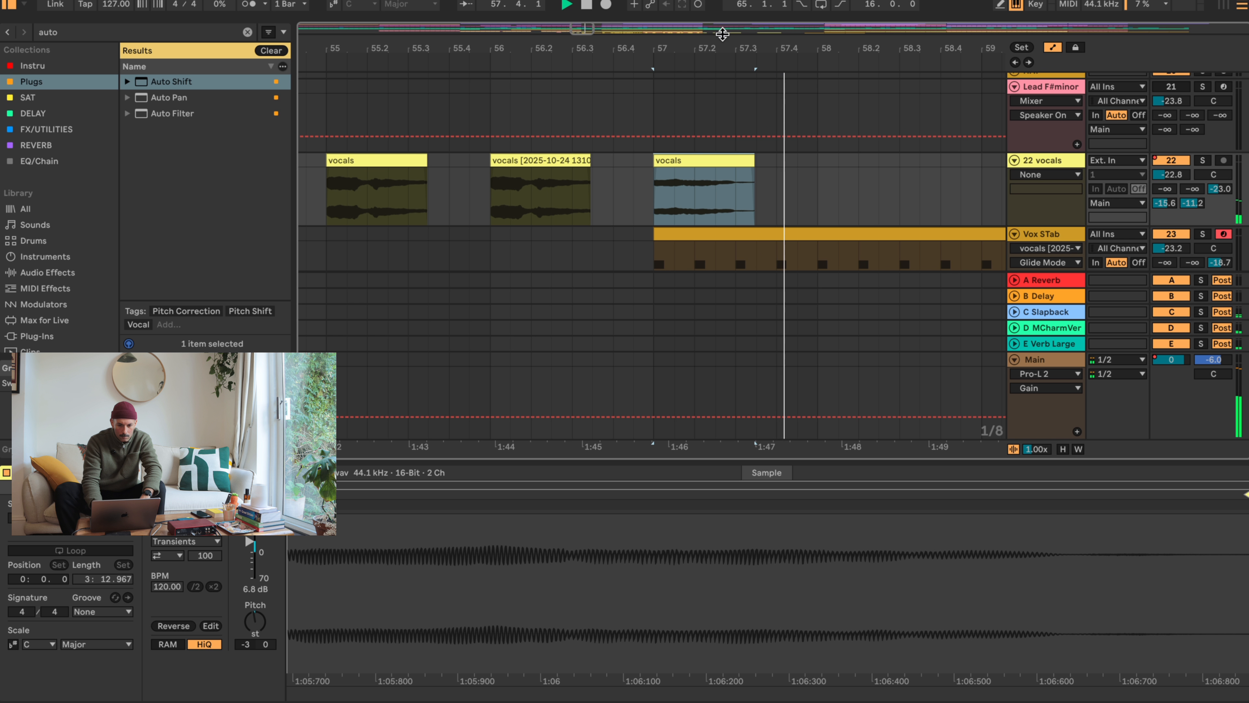
# - Copy the vocals chop from bar 57 to bars 33 and 37, and audition the placement
pyautogui.moveTo(722, 40); pyautogui.dragTo(723, 5)
pyautogui.moveTo(721, 160); pyautogui.dragTo(343, 184)
pyautogui.press('z')
pyautogui.press('x')
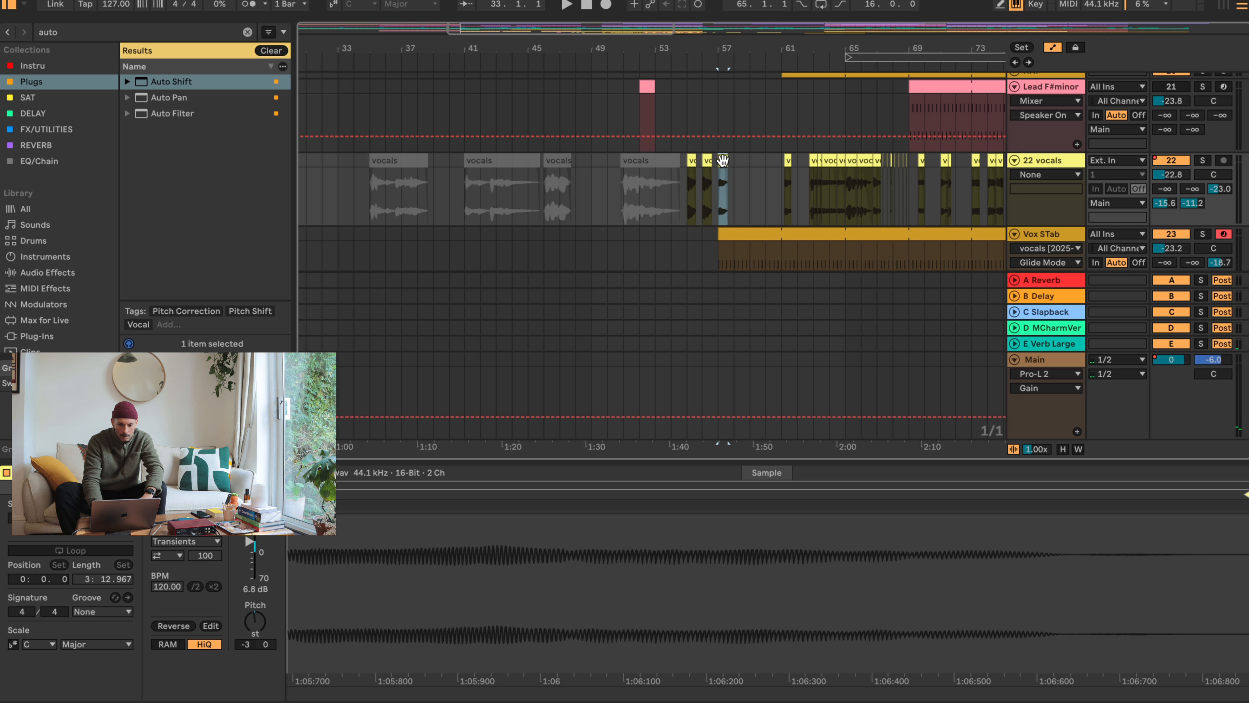
pyautogui.moveTo(722, 160); pyautogui.dragTo(406, 165)
pyautogui.press('space')
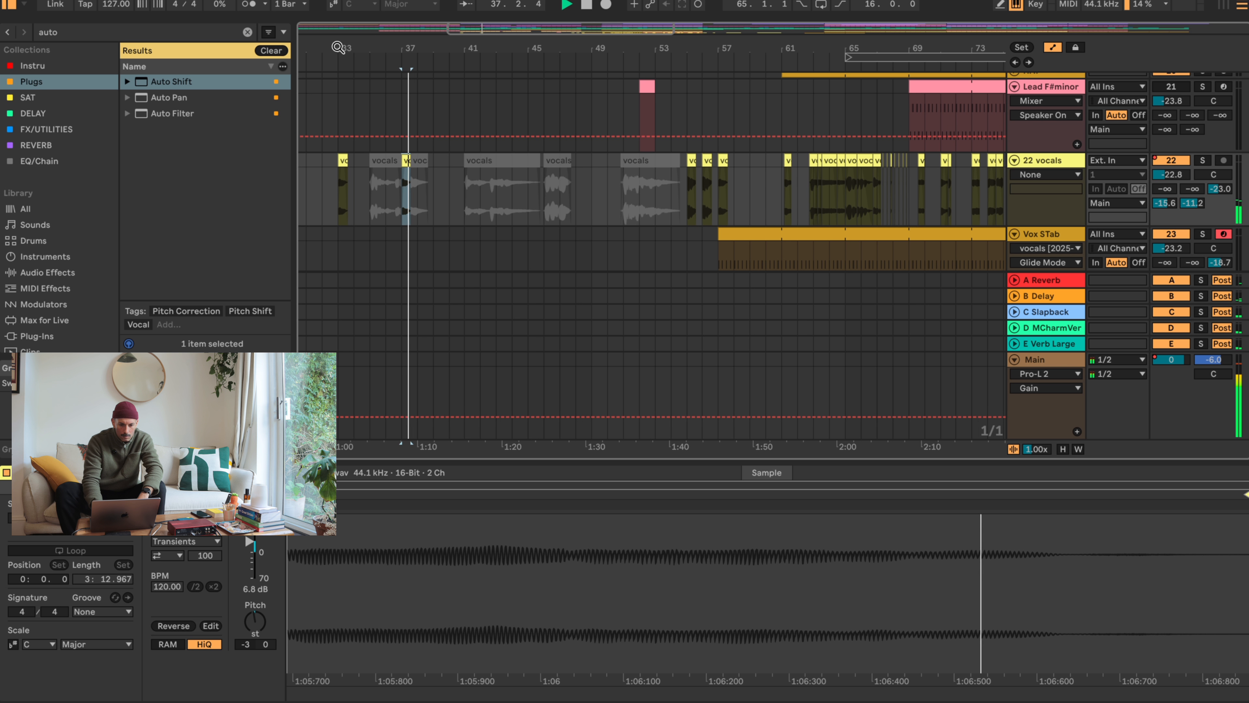
# - Audition the copied vocals chops and move the one at bar 33 to 33.4 and the one at bar 37 to 36.4
pyautogui.moveTo(338, 48); pyautogui.dragTo(347, 93)
pyautogui.click(423, 174)
pyautogui.click(368, 155)
pyautogui.press('space')
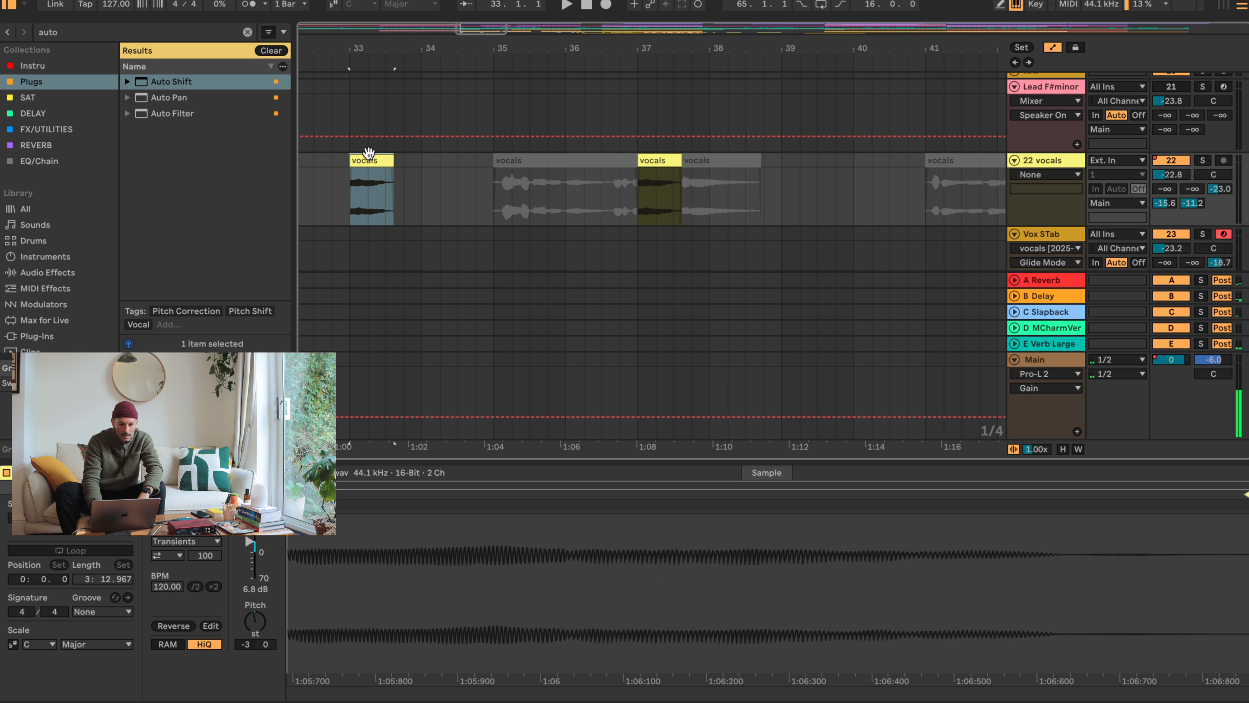
pyautogui.press('space')
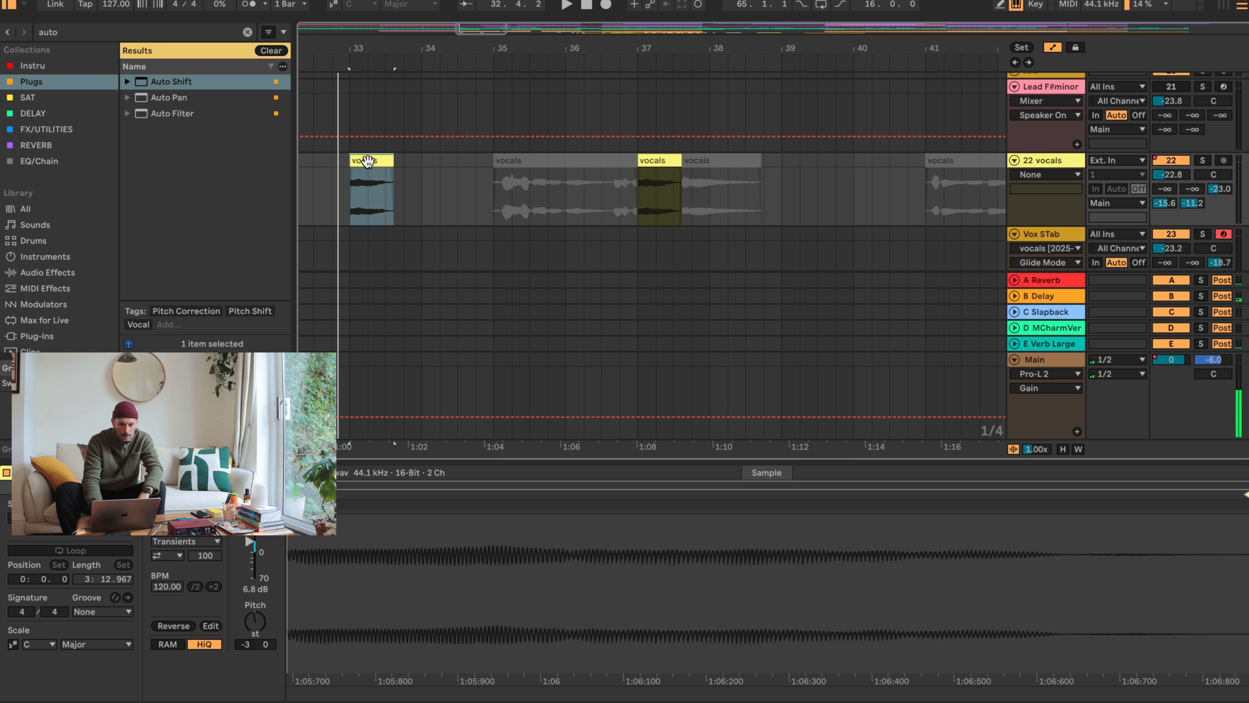
pyautogui.moveTo(368, 160); pyautogui.dragTo(426, 159)
pyautogui.click(368, 168)
pyautogui.press('space')
pyautogui.click(370, 168)
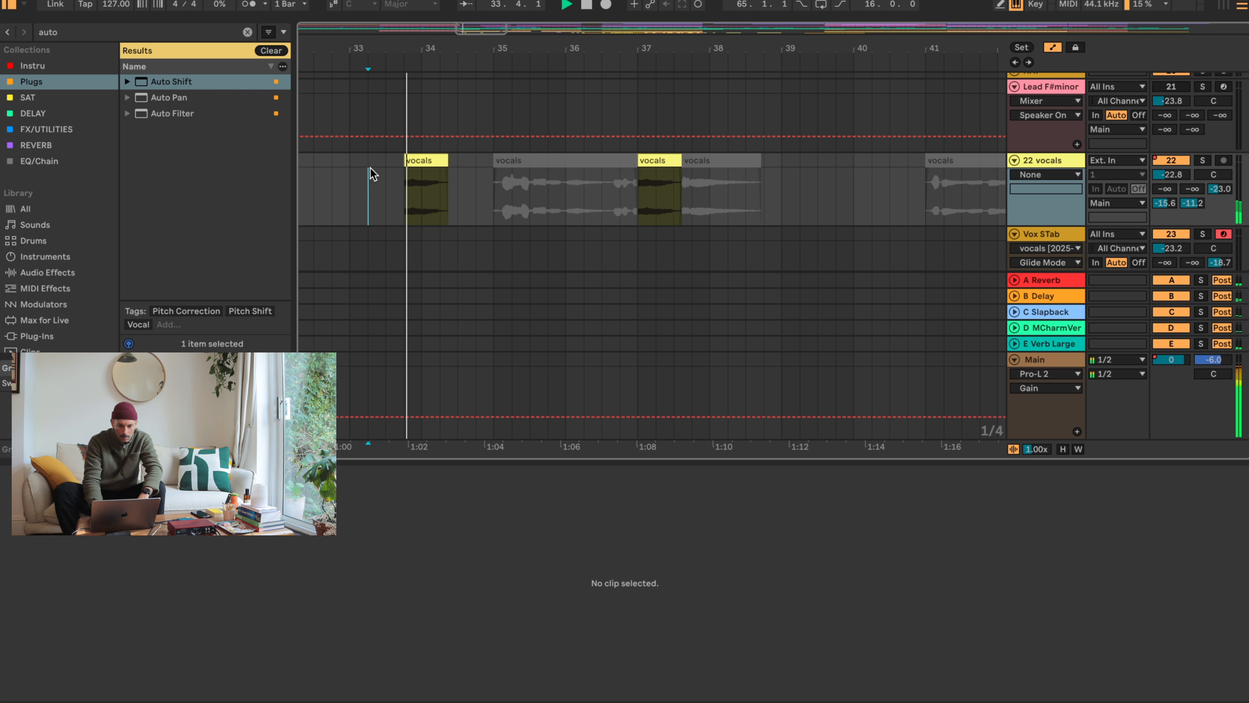
pyautogui.click(655, 159)
pyautogui.moveTo(655, 157); pyautogui.dragTo(638, 158)
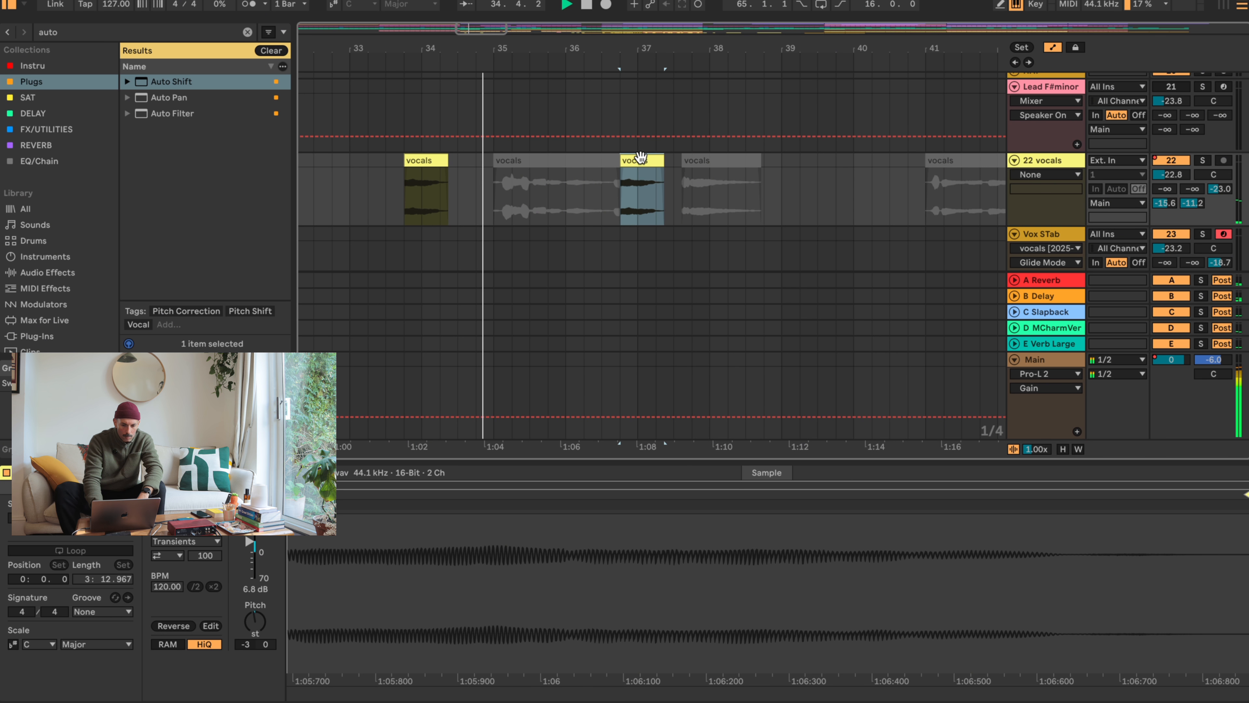
# - Delete the deactivated vocals clip at bar 35 and move the chops at 33.4 and 36.4 to 32.4 and 36.2
pyautogui.click(594, 159)
pyautogui.press('Delete')
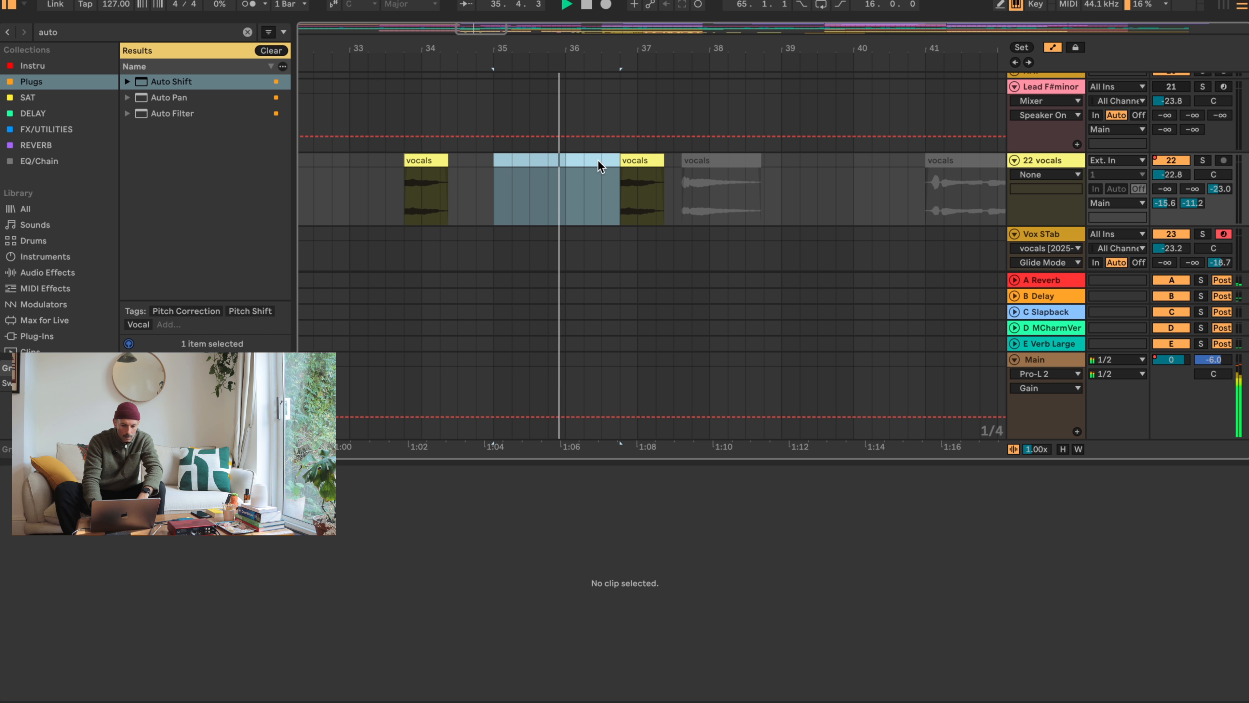
pyautogui.click(627, 157)
pyautogui.press('space')
pyautogui.moveTo(643, 158); pyautogui.dragTo(617, 158)
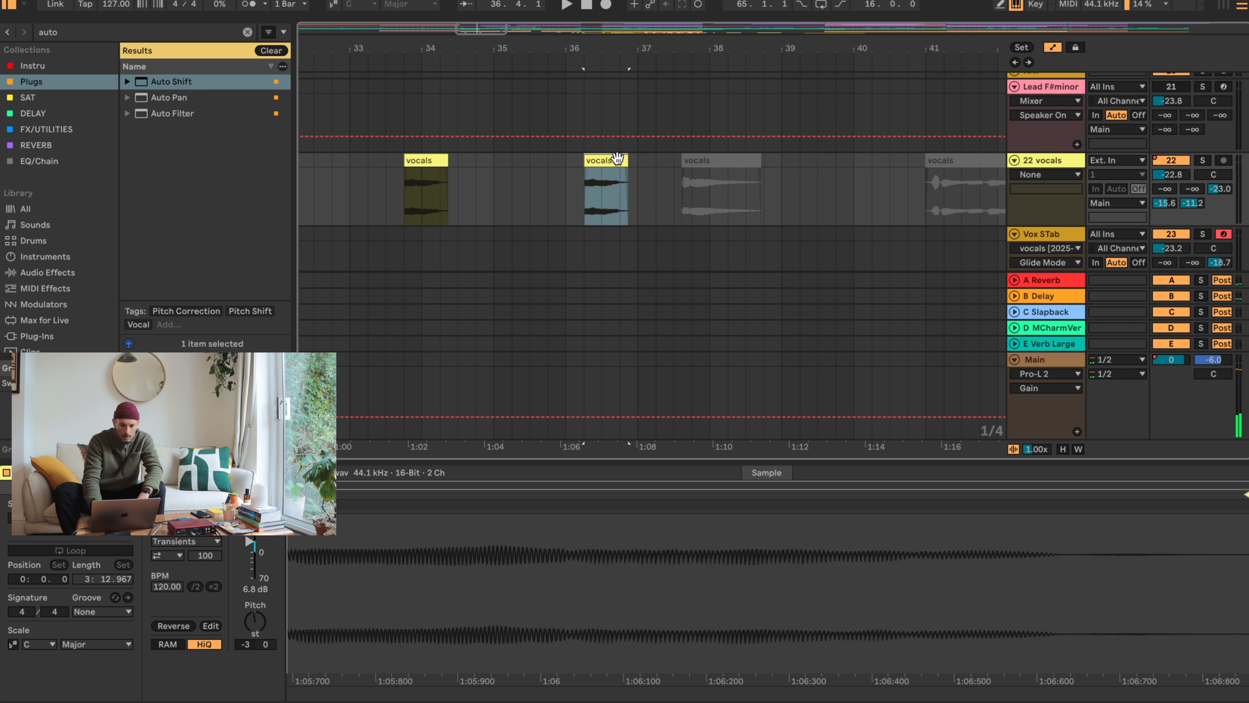
pyautogui.moveTo(429, 163); pyautogui.dragTo(358, 164)
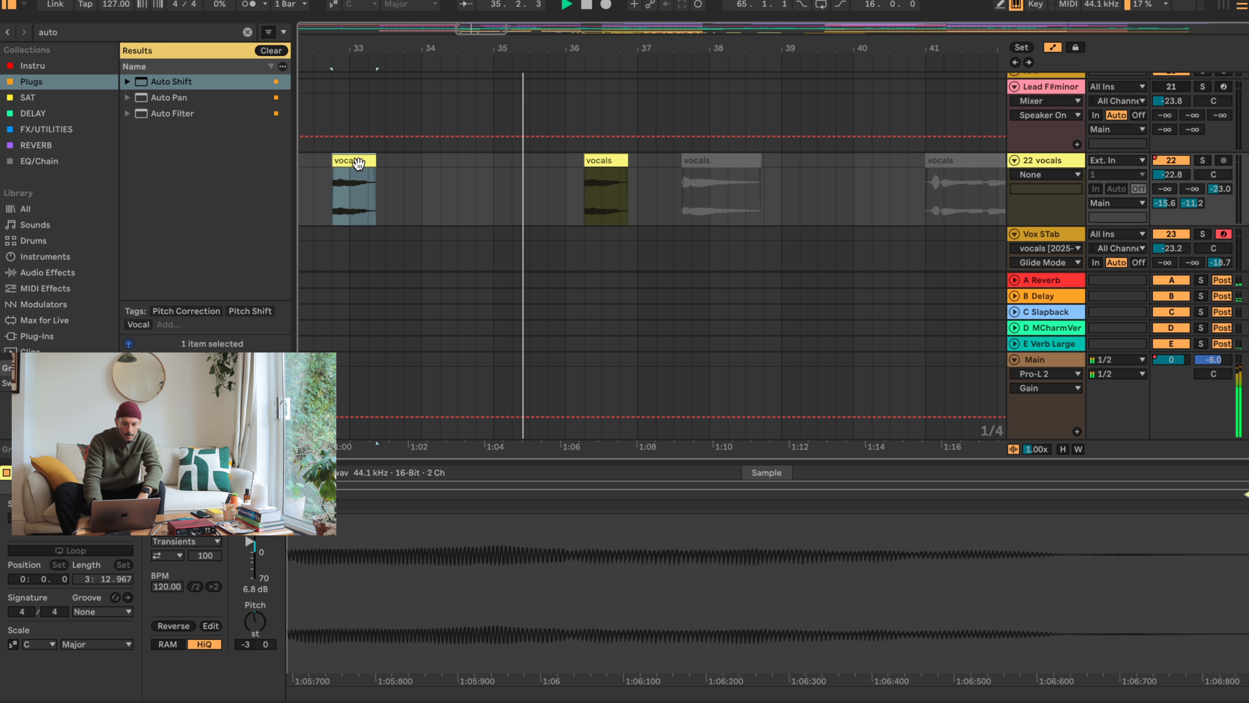
# - Reposition the vocals chops to 35.4 and bar 39 while auditioning, and delete the deactivated clip between bars 37 and 39
pyautogui.press('space')
pyautogui.click(601, 160)
pyautogui.moveTo(601, 160); pyautogui.dragTo(773, 158)
pyautogui.press('space')
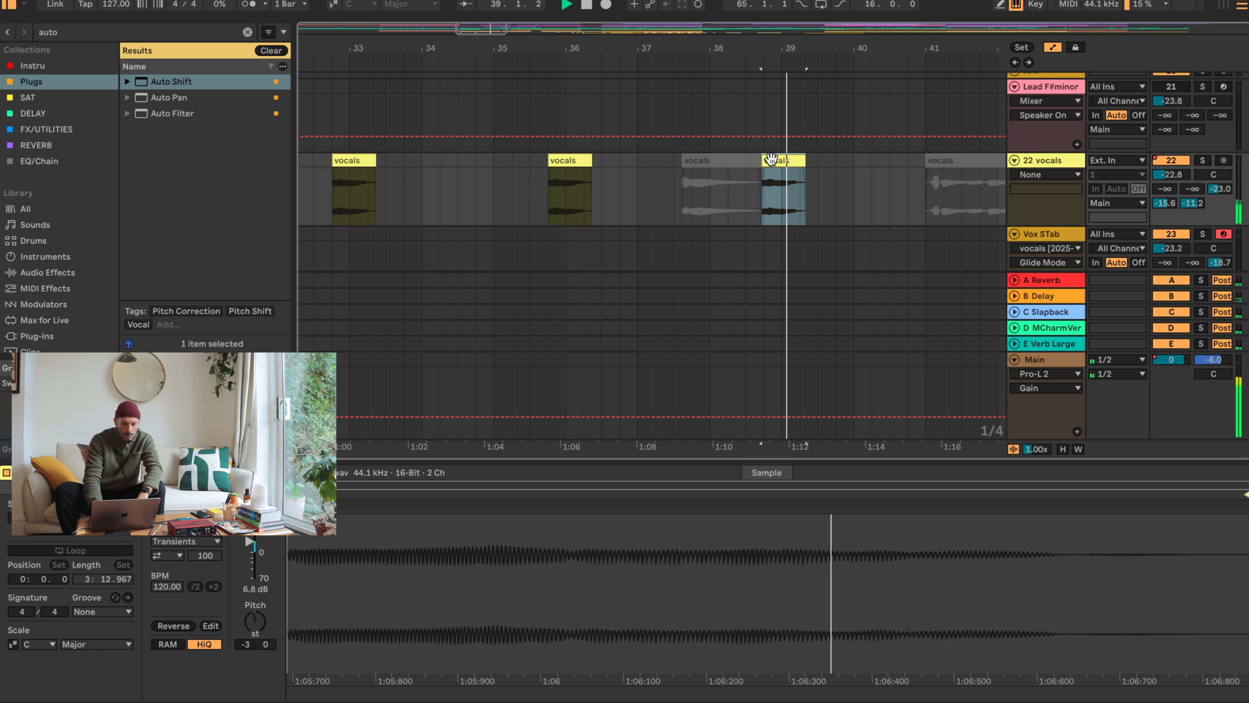
pyautogui.moveTo(771, 158); pyautogui.dragTo(792, 158)
pyautogui.click(724, 162)
pyautogui.press('Delete')
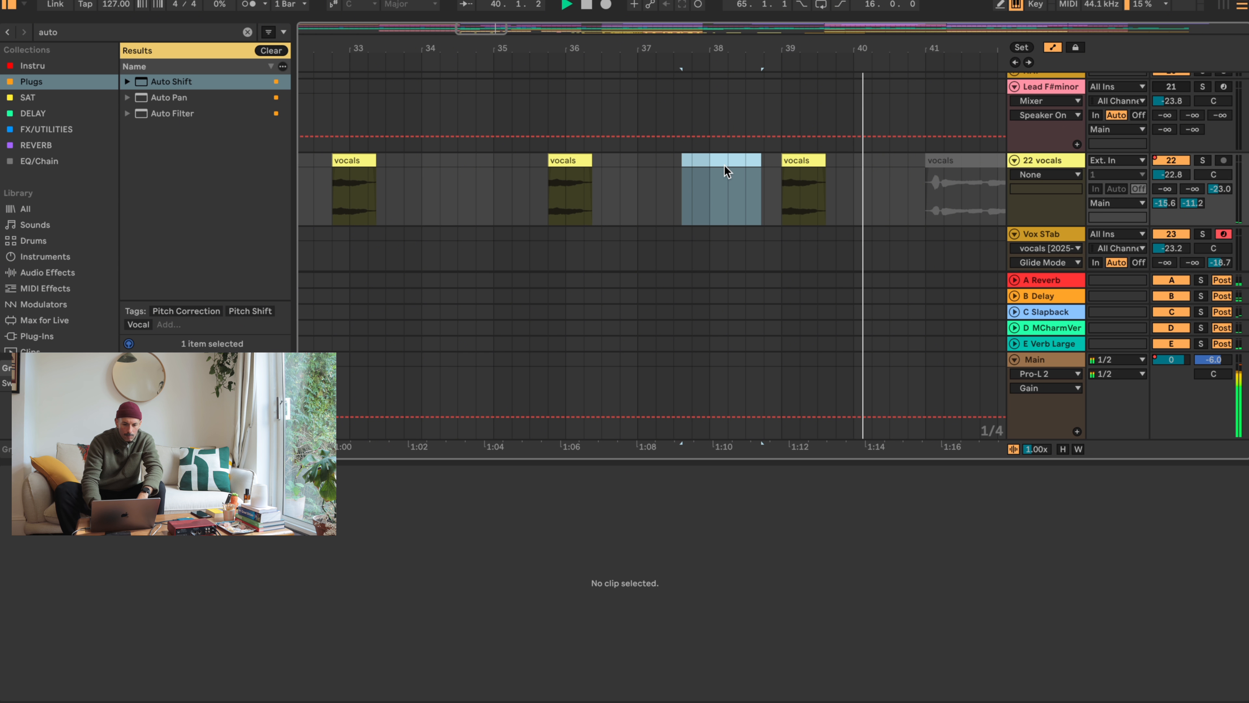
# - Arrange the vocals chops at bars 33, 35, 37 and 39, and audition them from bar 33
pyautogui.press('space')
pyautogui.moveTo(352, 162); pyautogui.dragTo(661, 164)
pyautogui.click(343, 174)
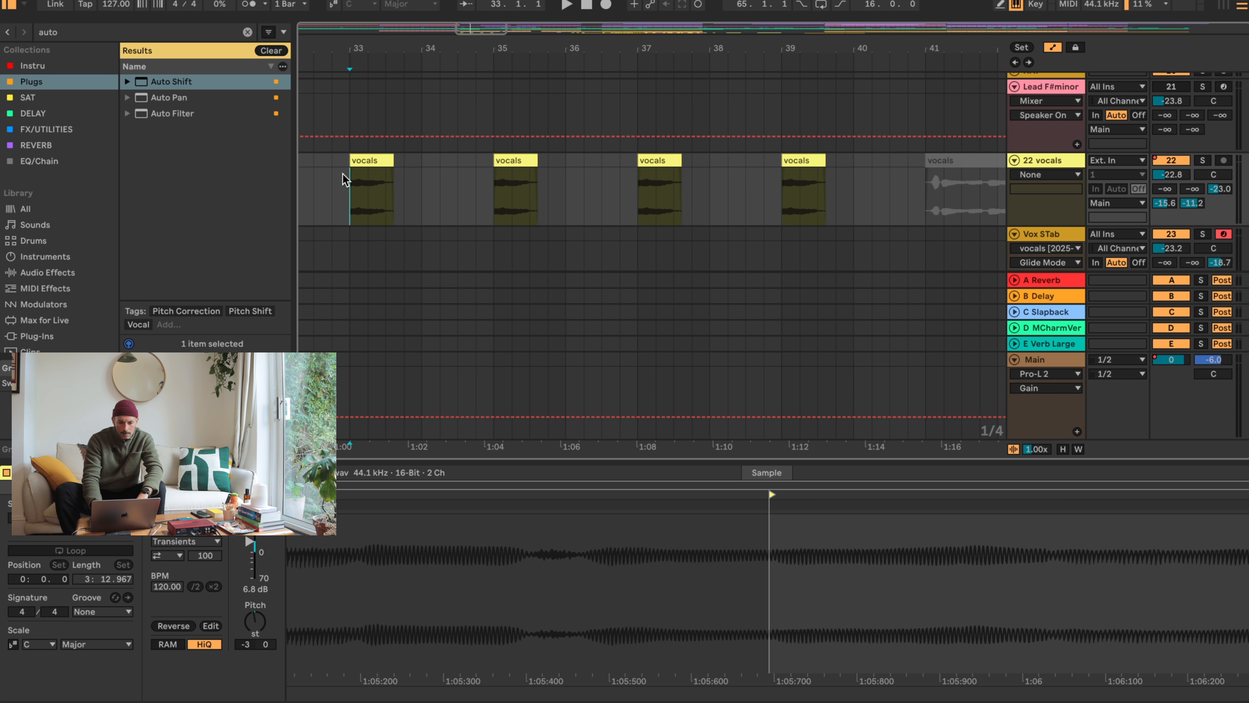
pyautogui.press('space')
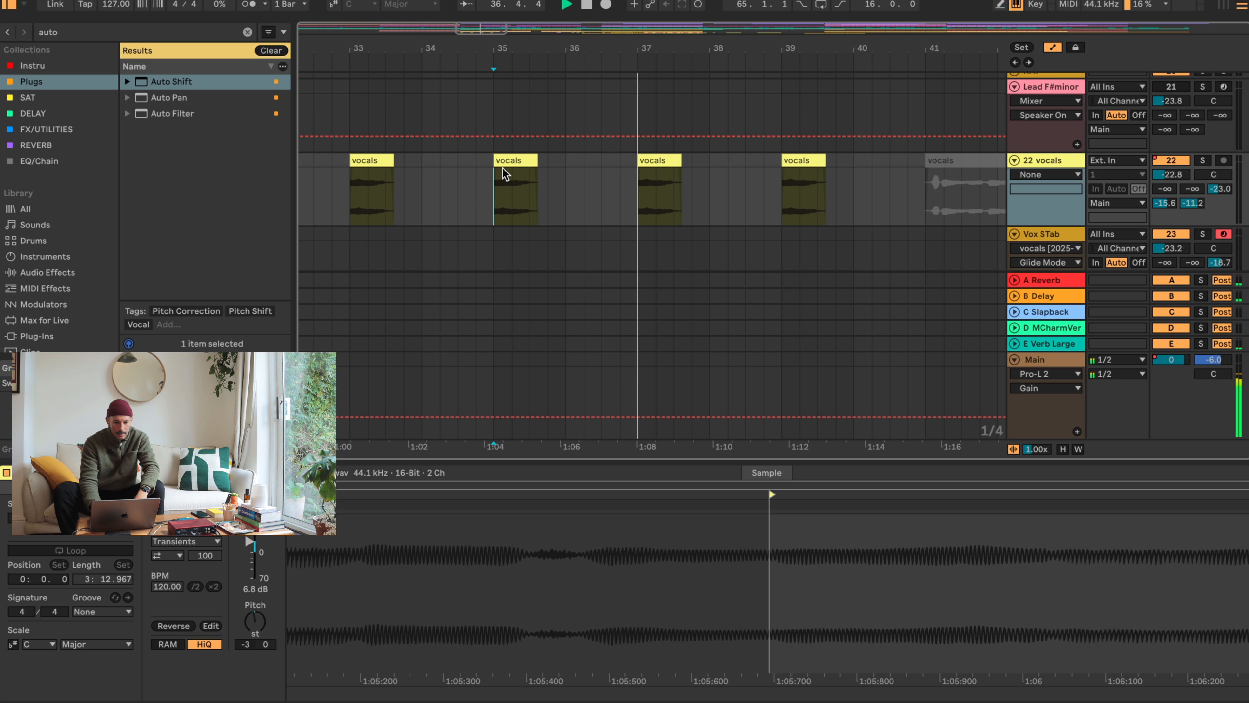
# - Deactivate the vocals chop at bar 35 and move the one at bar 39 to bar 41
pyautogui.click(517, 161)
pyautogui.press('0')
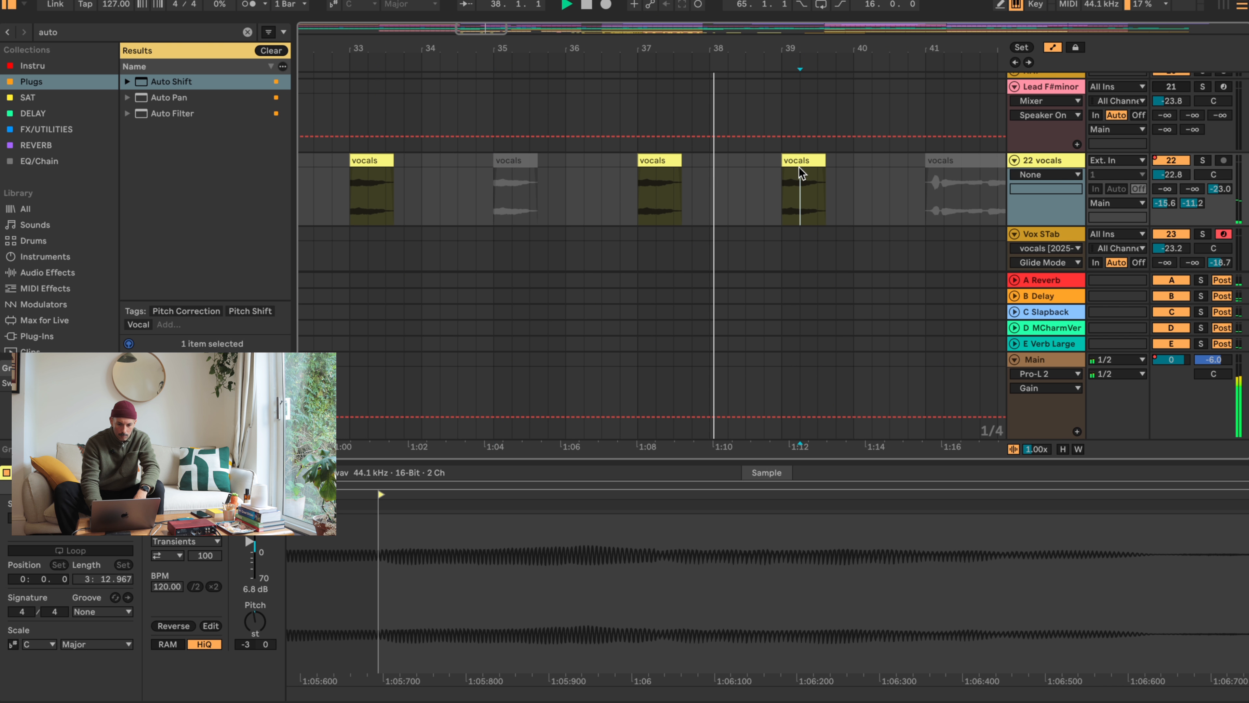
pyautogui.click(811, 161)
pyautogui.moveTo(813, 162); pyautogui.dragTo(953, 169)
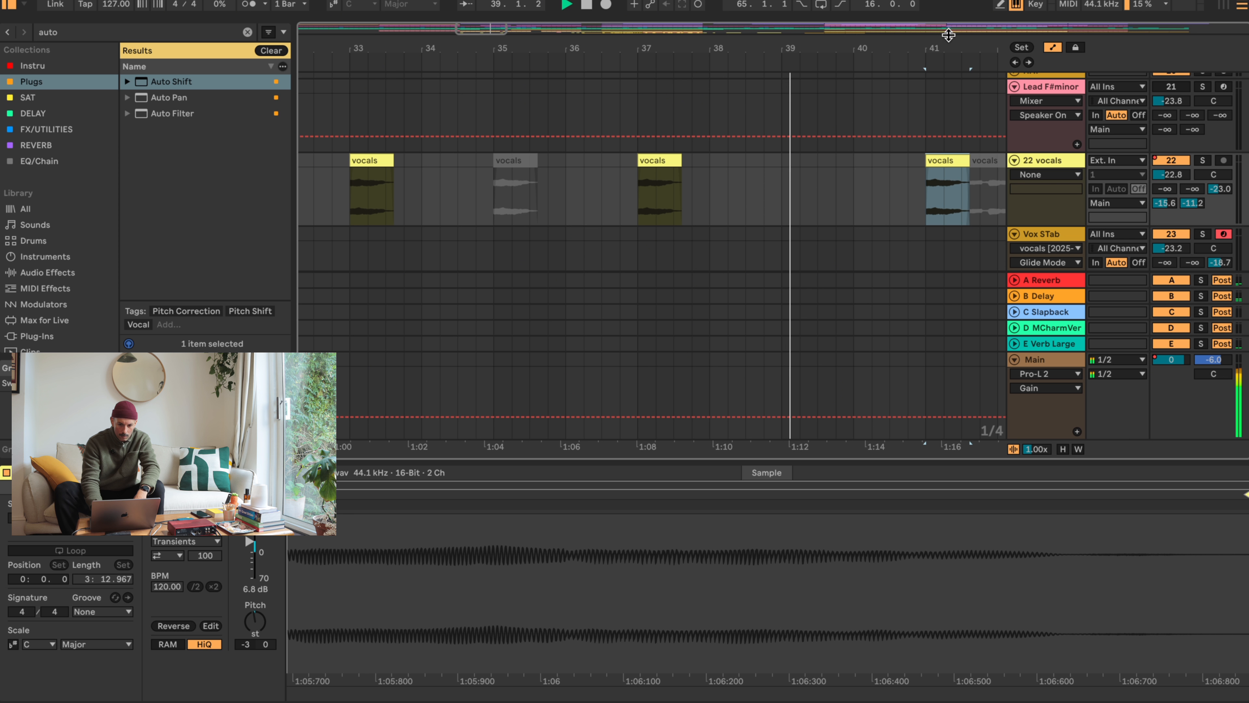
# - Copy the vocals chop from bar 41 to bar 45 and delete the deactivated vocals between them
pyautogui.moveTo(947, 35); pyautogui.dragTo(597, 34)
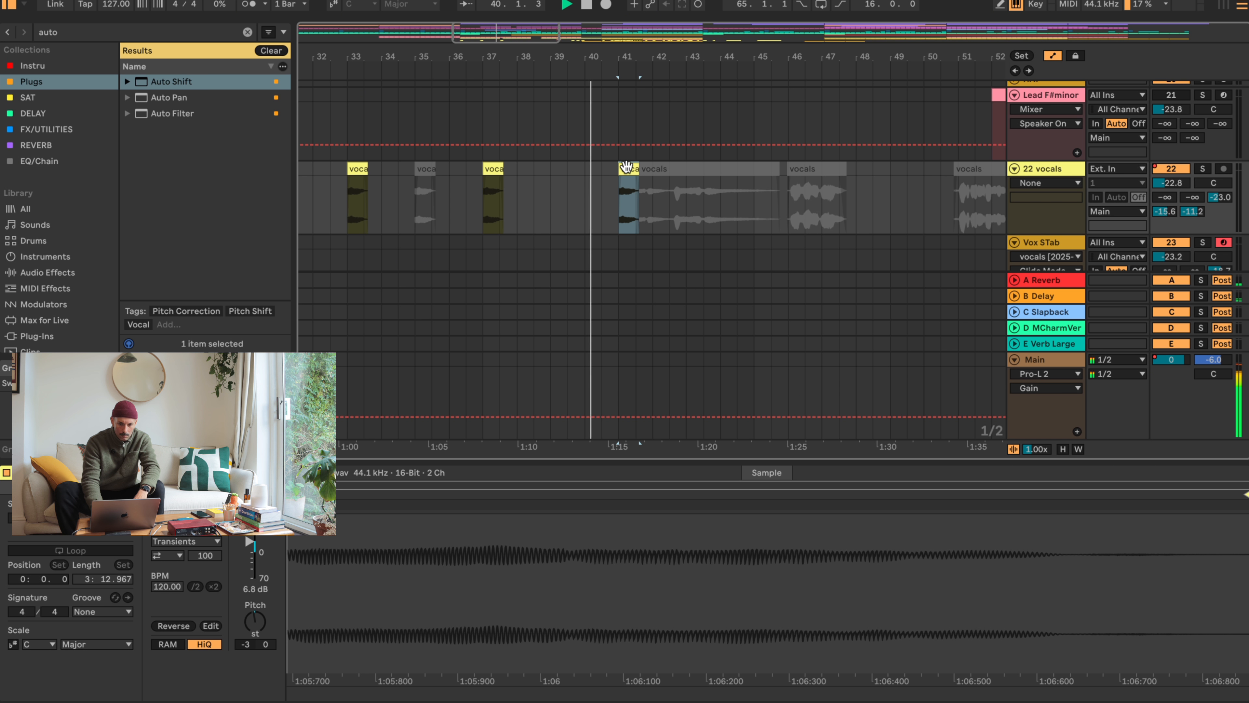
pyautogui.moveTo(626, 169); pyautogui.dragTo(761, 171)
pyautogui.click(728, 168)
pyautogui.press('Delete')
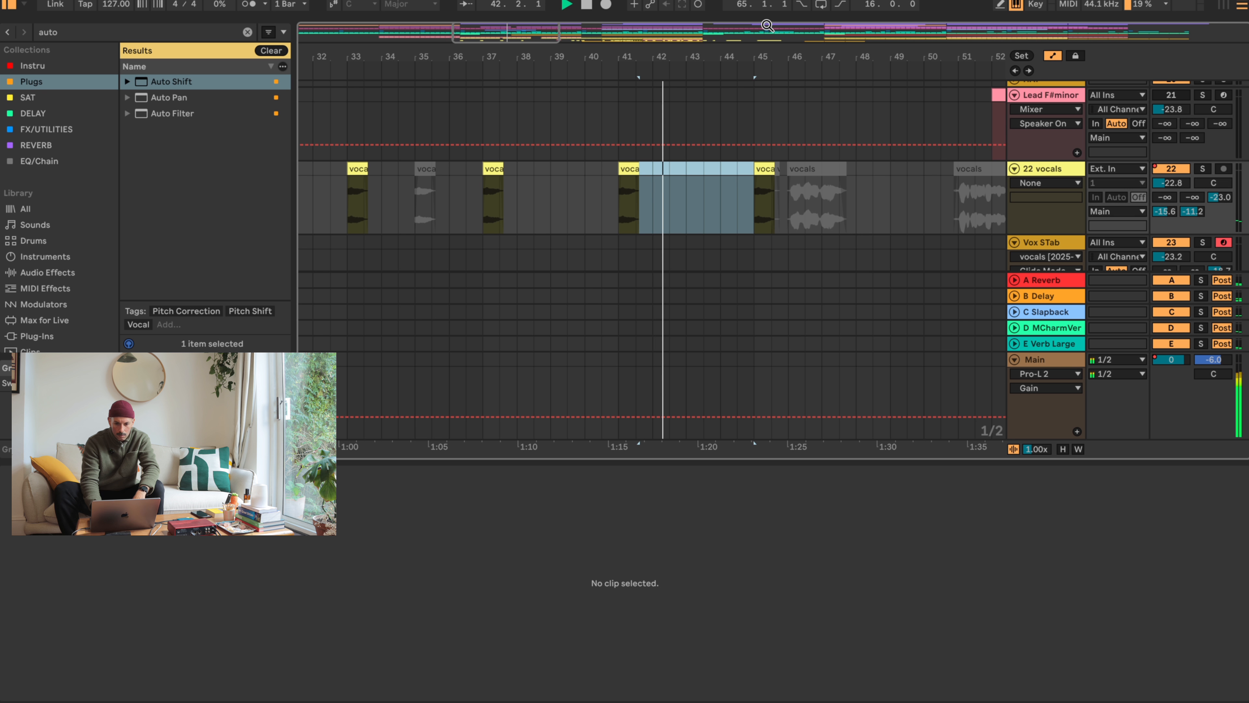
# - Copy the vocals chop to bars 49 and 53, and extend the start of the Vox STab clip back to bar 53
pyautogui.moveTo(792, 57); pyautogui.dragTo(484, 45)
pyautogui.moveTo(464, 169); pyautogui.dragTo(548, 168)
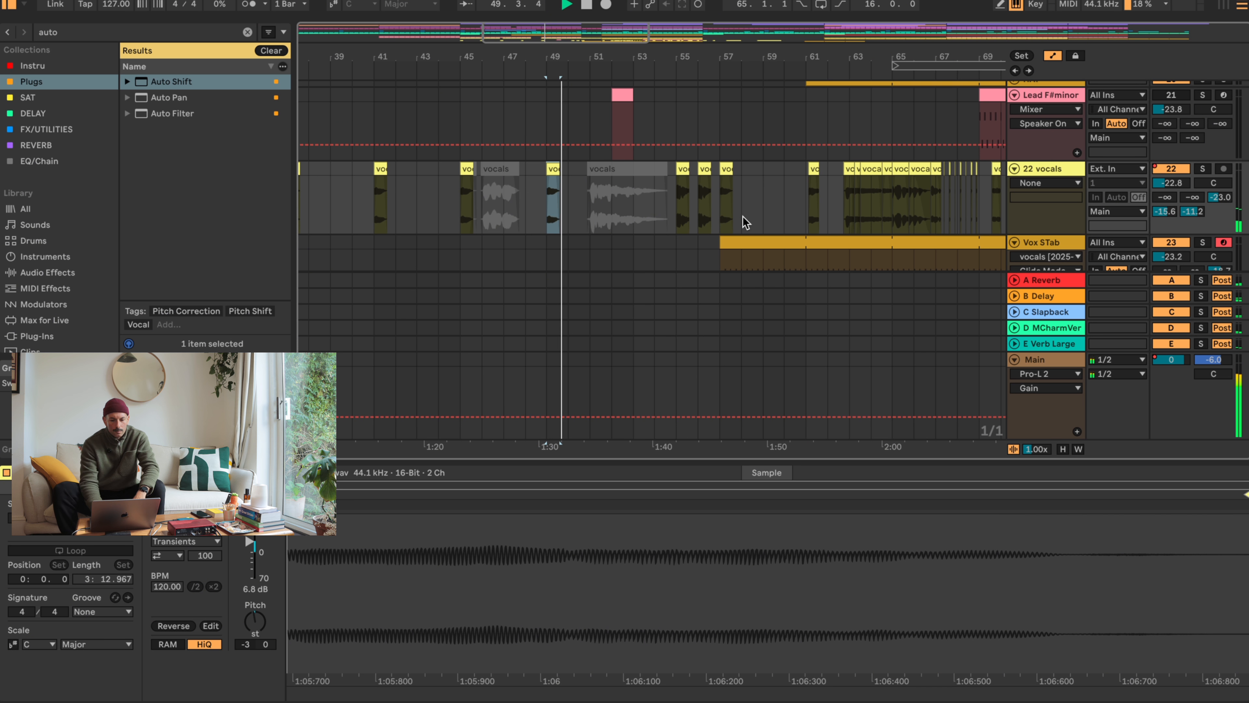
pyautogui.moveTo(721, 245); pyautogui.dragTo(633, 240)
pyautogui.moveTo(552, 168); pyautogui.dragTo(628, 167)
pyautogui.click(609, 169)
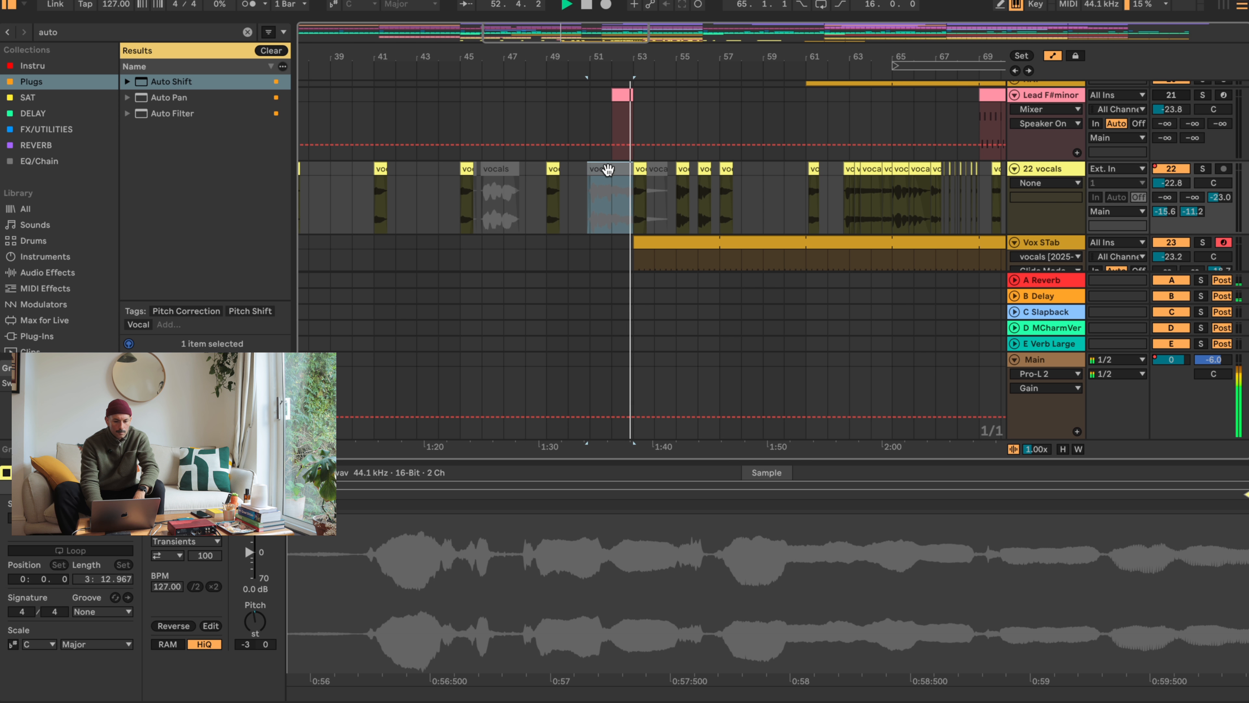
# - Trim the start of the Vox STab clip to bar 59 and move the three vocals chops from bar 55 to just after bar 57
pyautogui.moveTo(635, 241); pyautogui.dragTo(756, 235)
pyautogui.click(682, 170)
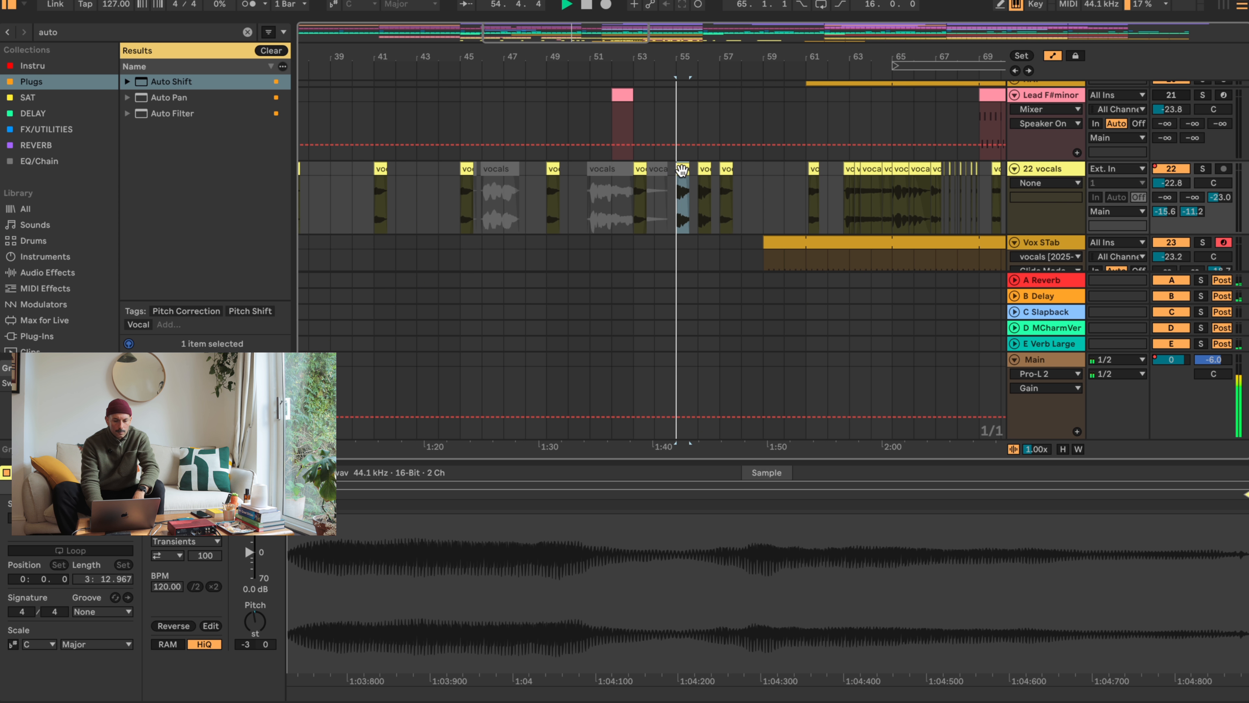
pyautogui.press('space')
pyautogui.moveTo(750, 166)
pyautogui.mouseDown()
pyautogui.moveTo(679, 169)
pyautogui.moveTo(733, 166)
pyautogui.mouseUp()
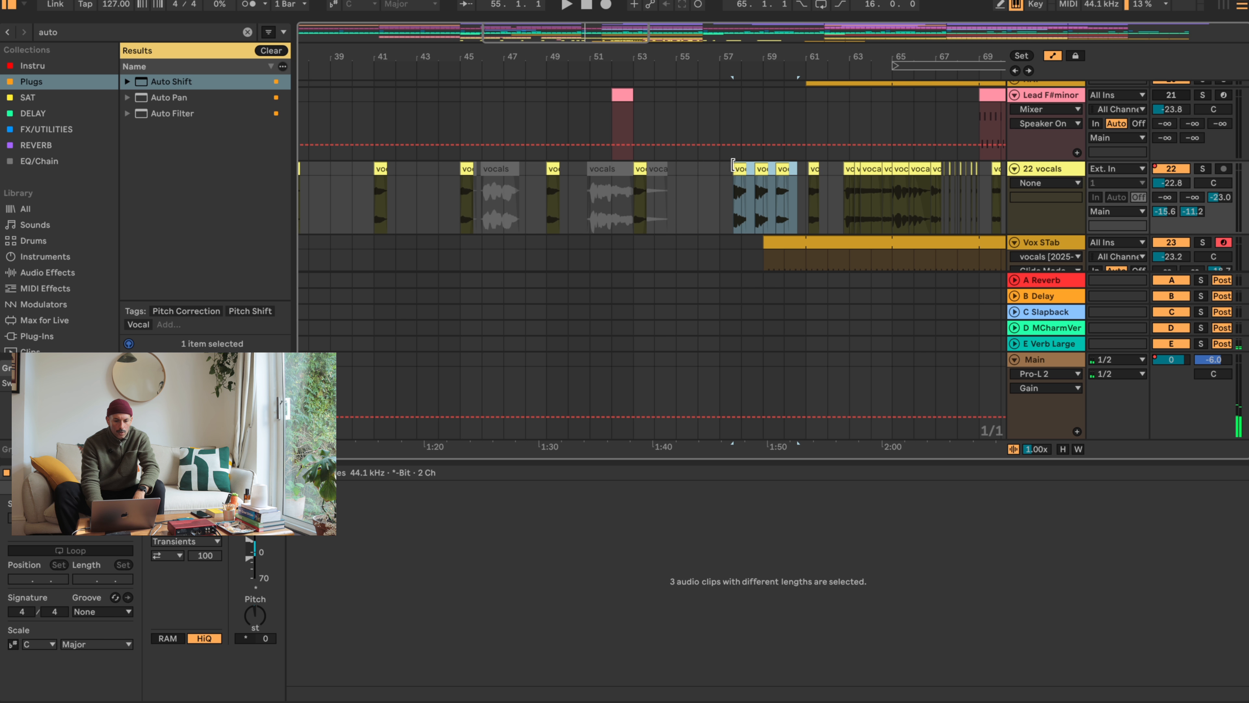
pyautogui.moveTo(664, 69); pyautogui.dragTo(542, 53)
pyautogui.click(545, 200)
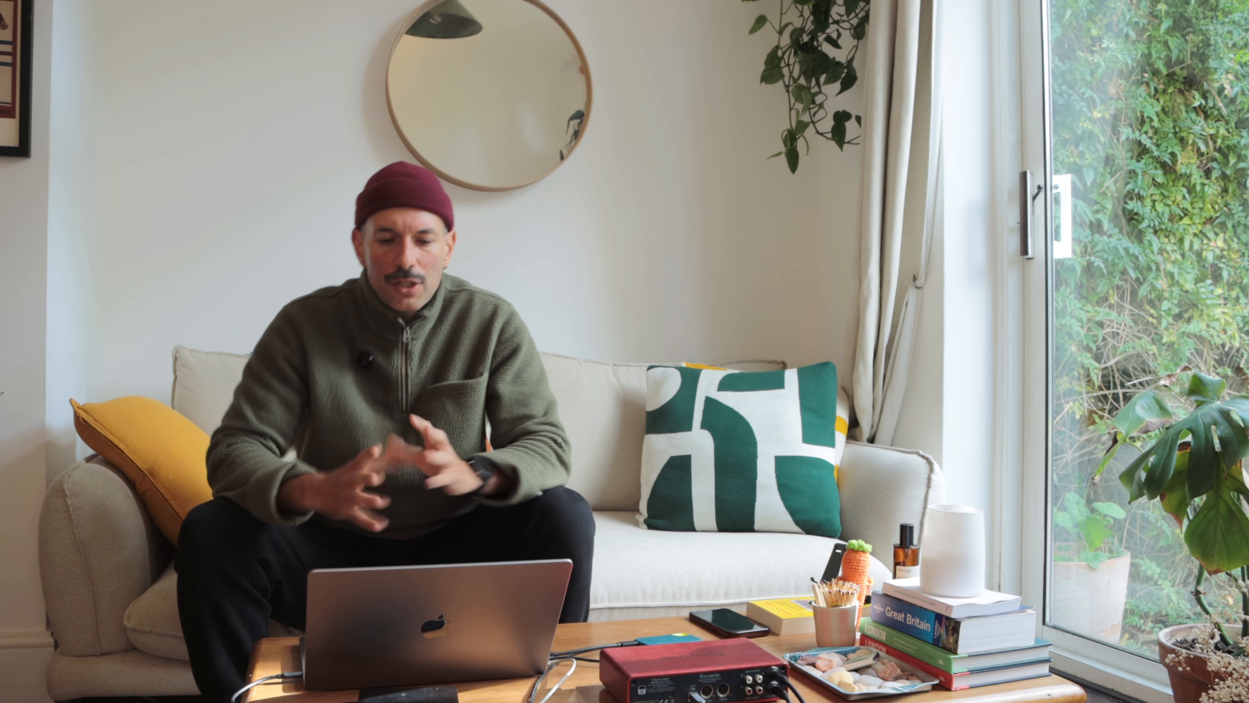